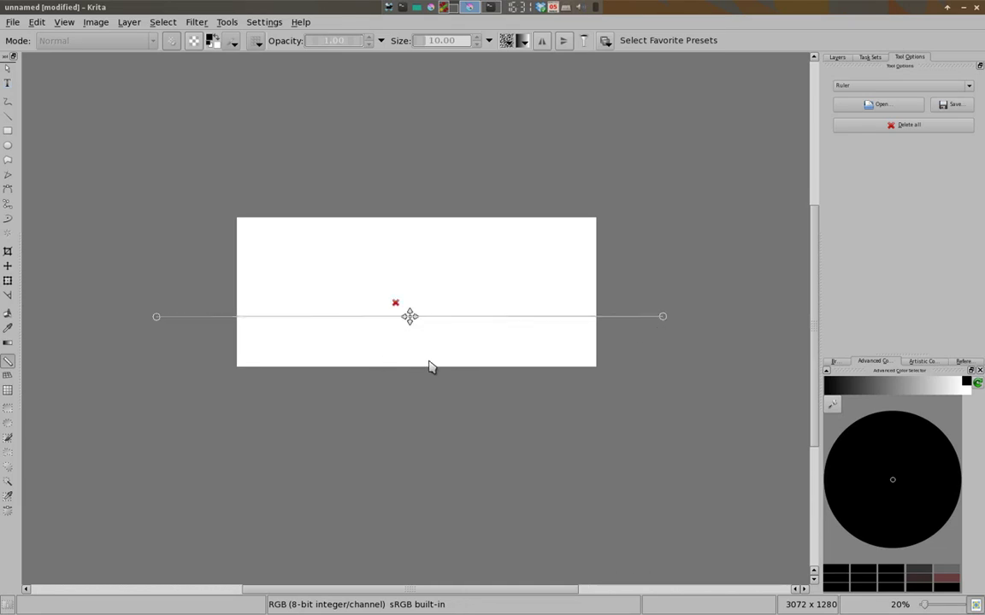
Raise the horizon ruler near the canvas top and switch the assistant type to Perspective
mouse_move(517, 373)
left_mouse_down()
mouse_move(530, 336)
mouse_move(525, 362)
left_mouse_up()
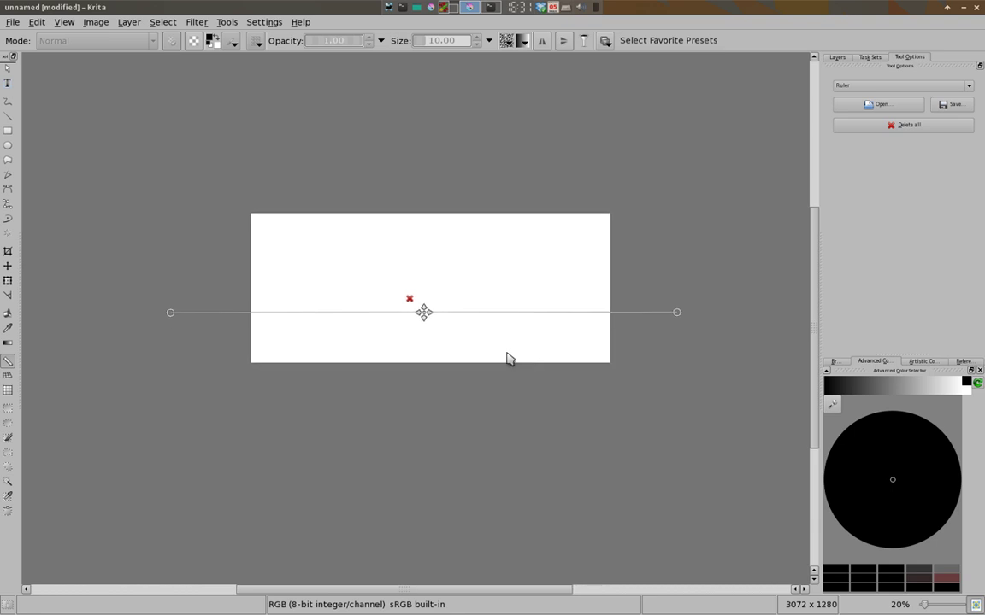
left_click_drag(423, 312, 423, 240)
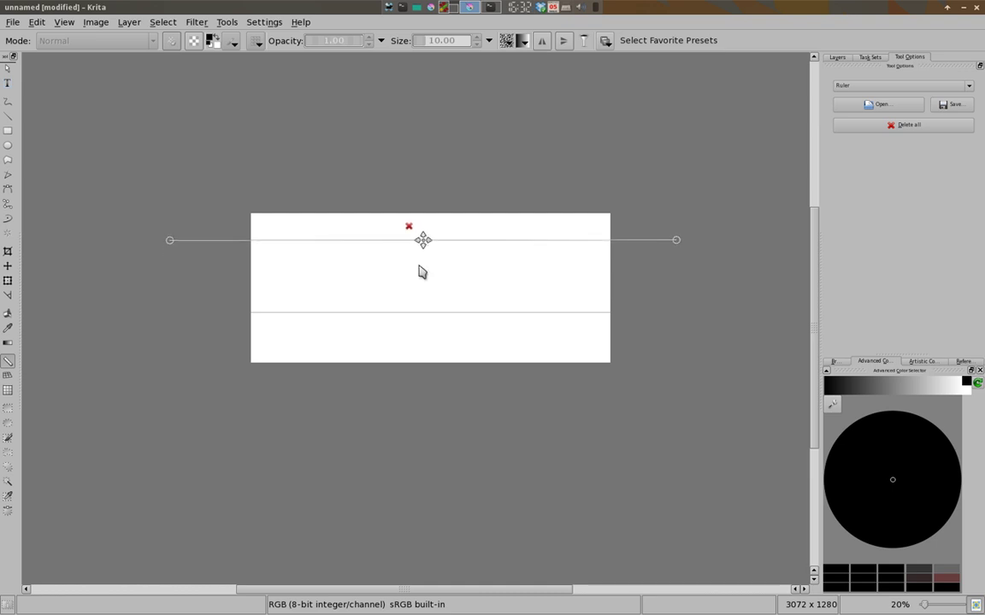
left_click(904, 86)
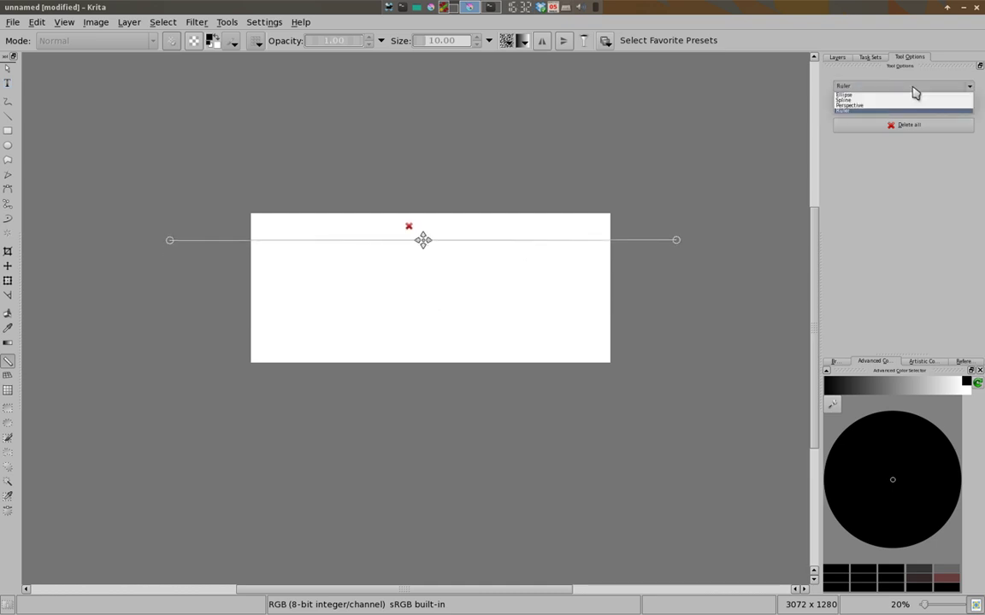
left_click(908, 106)
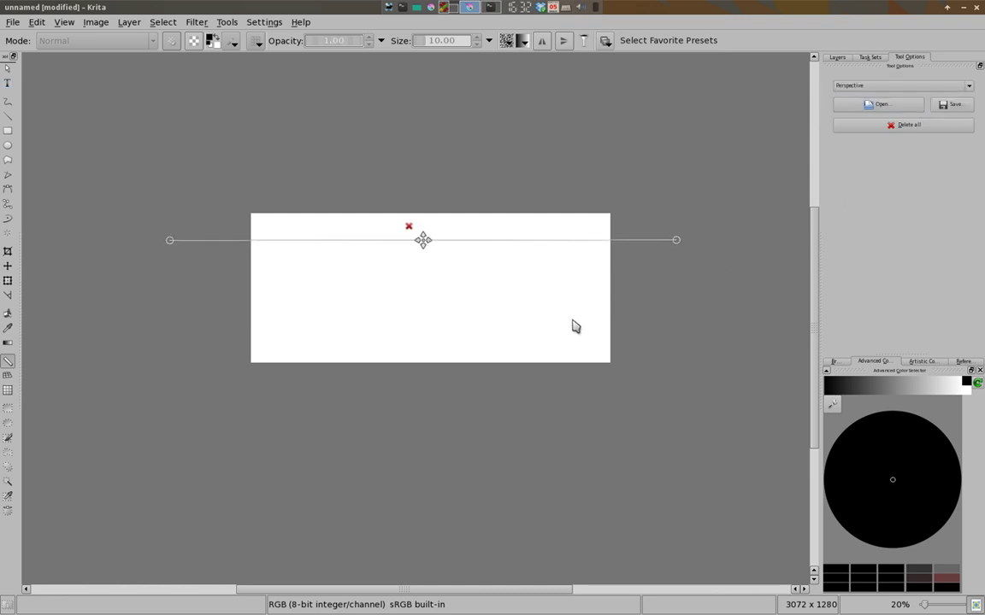
With the Line tool, draw four long lines below the horizon, two forming a V at the bottom centre
key("v")
left_click_drag(439, 352, 705, 227)
left_click_drag(440, 351, 161, 237)
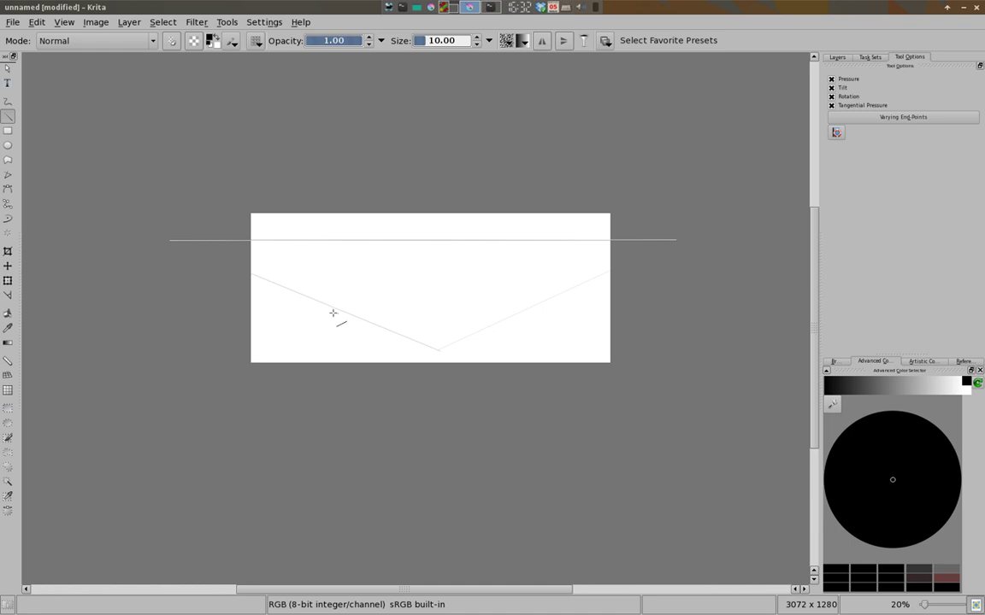
left_click_drag(282, 297, 736, 231)
left_click_drag(640, 315, 135, 236)
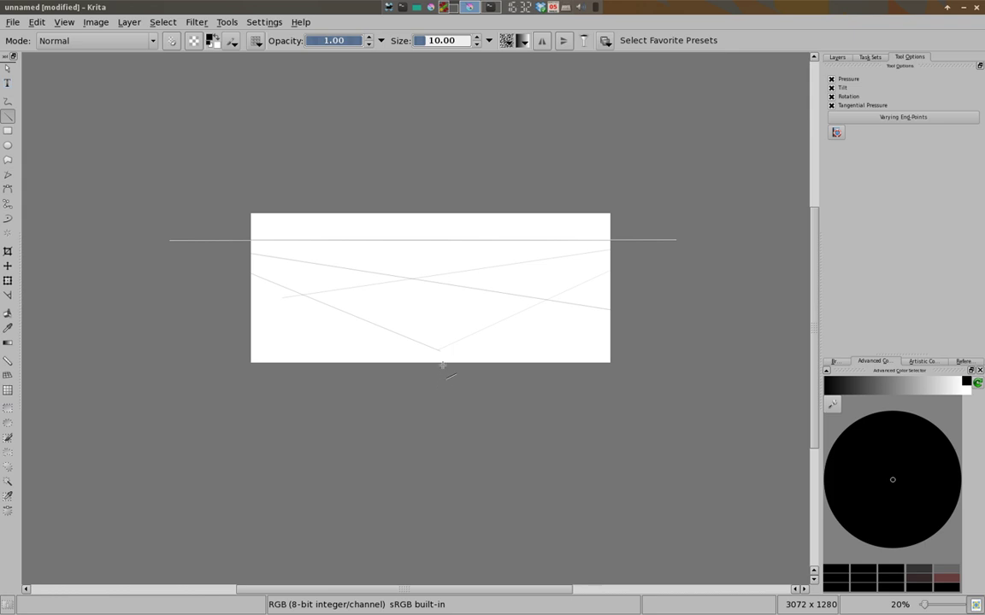
scroll(463, 281, "up", 2)
scroll(483, 270, "up", 1)
scroll(475, 303, "down", 3)
scroll(482, 312, "down", 1)
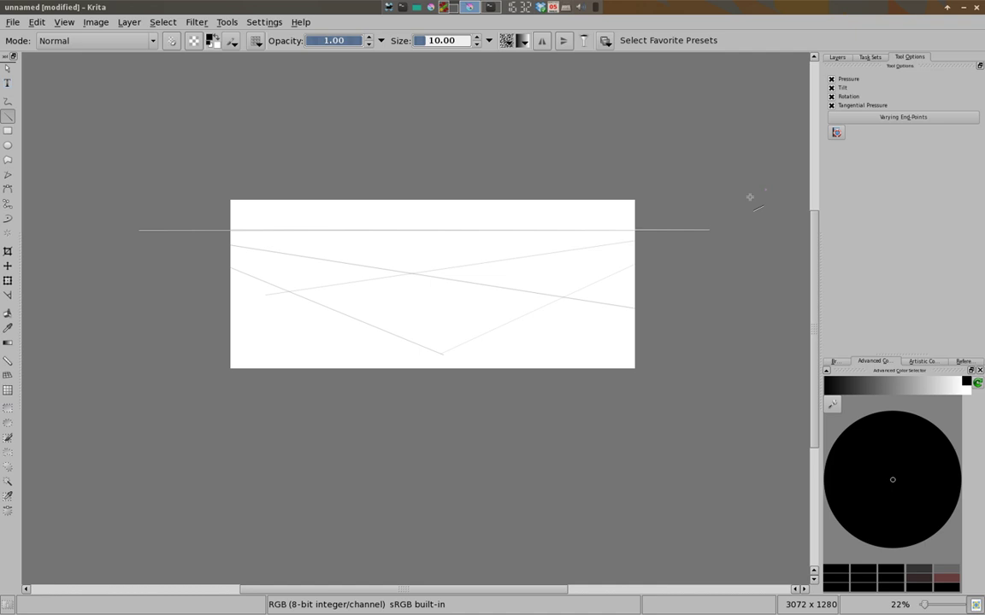
Place a Perspective assistant on the horizon by clicking its corners
key("shift+a")
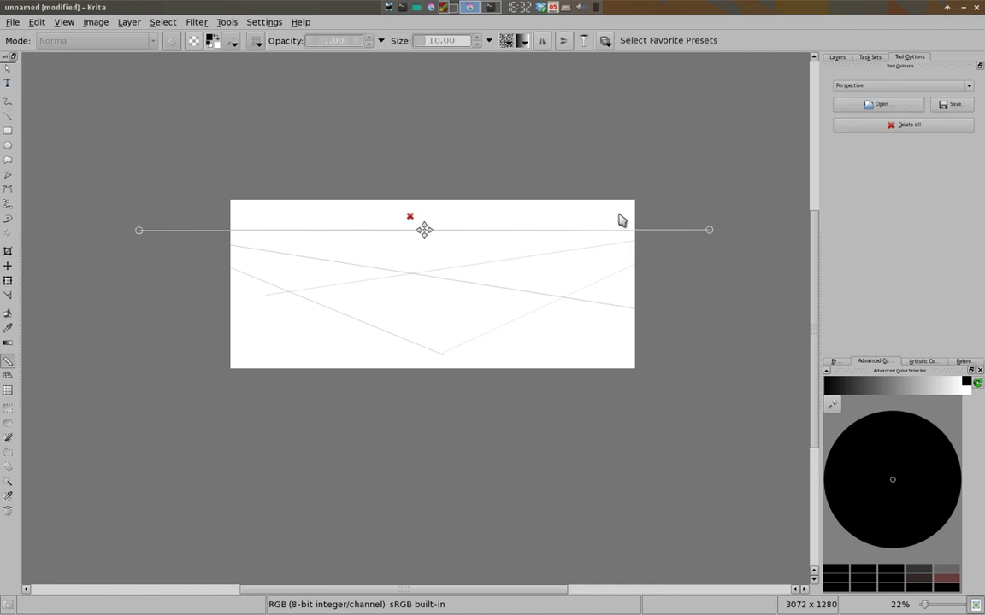
left_click(444, 117)
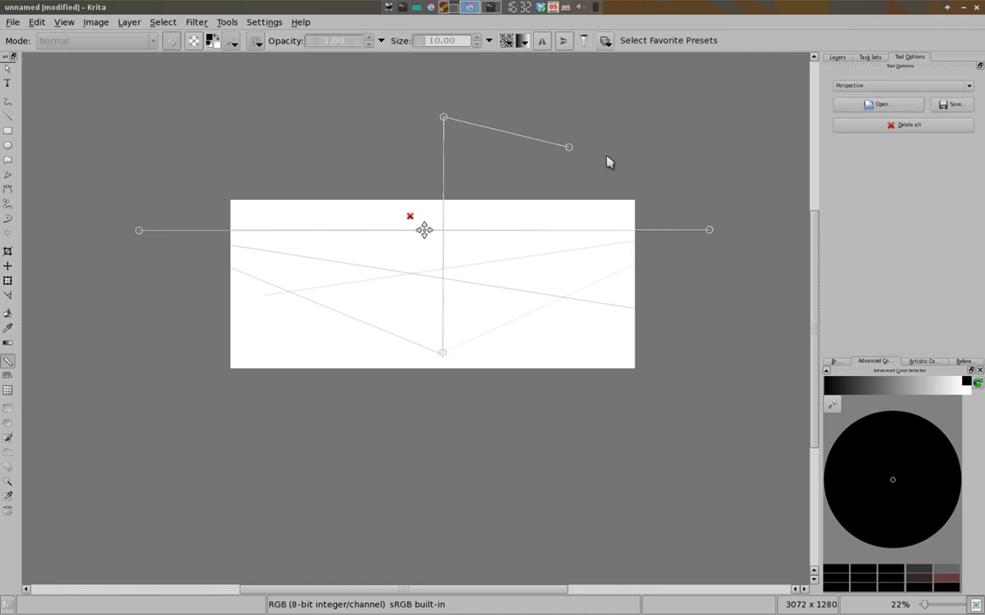
left_click(651, 198)
left_click(651, 261)
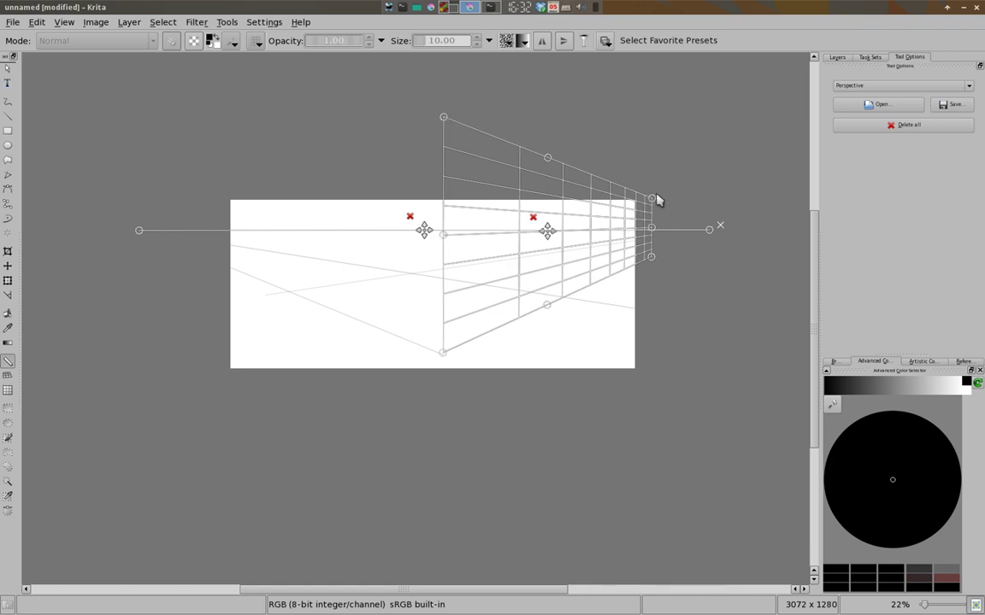
Adjust the grid's bottom corners, shift it left of centre, and begin a line toward the lower left
left_click_drag(443, 353, 443, 370)
left_click_drag(656, 260, 650, 259)
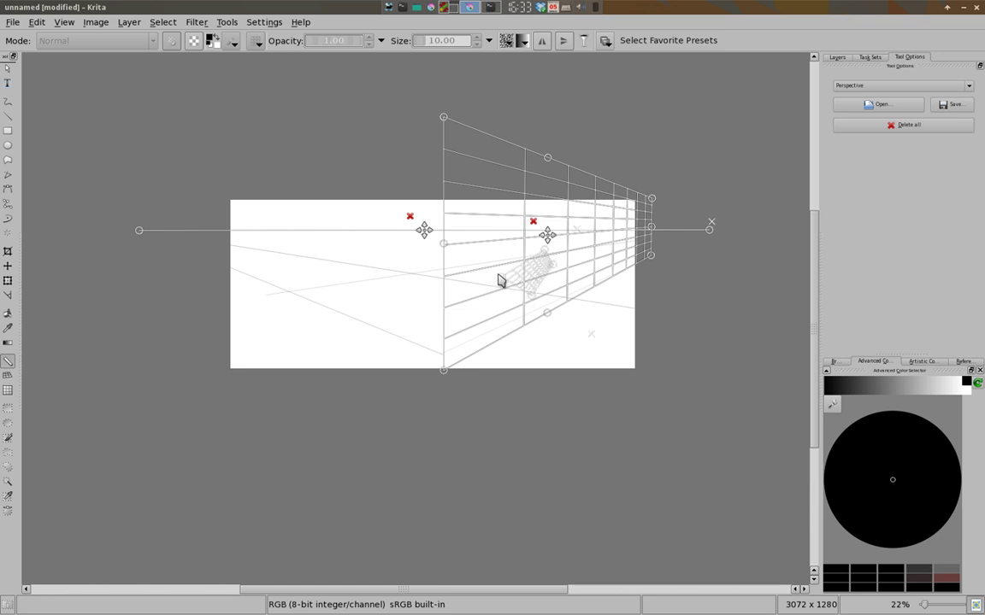
left_click_drag(547, 234, 451, 224)
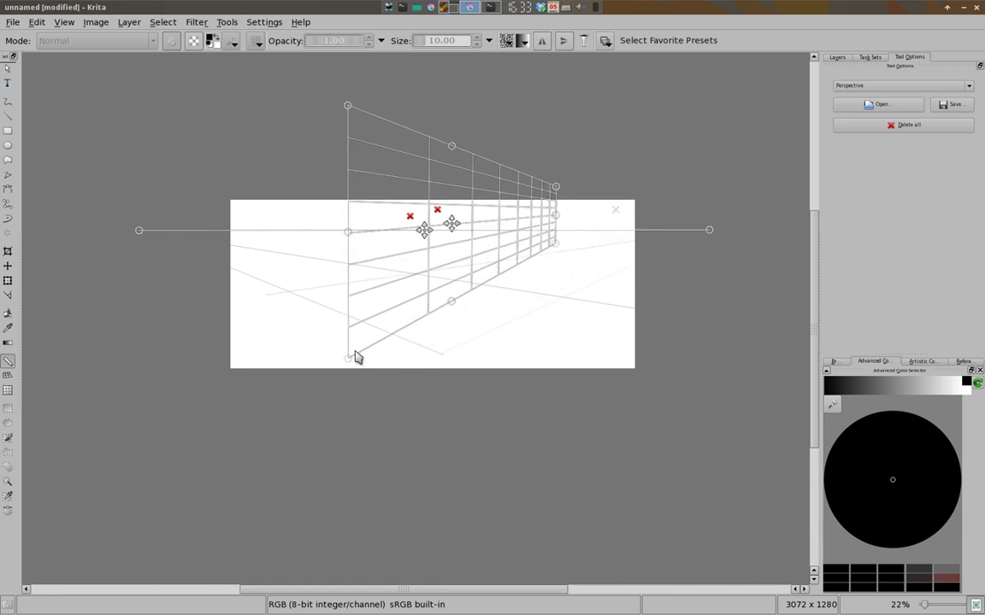
key("v")
left_click_drag(751, 219, 276, 347)
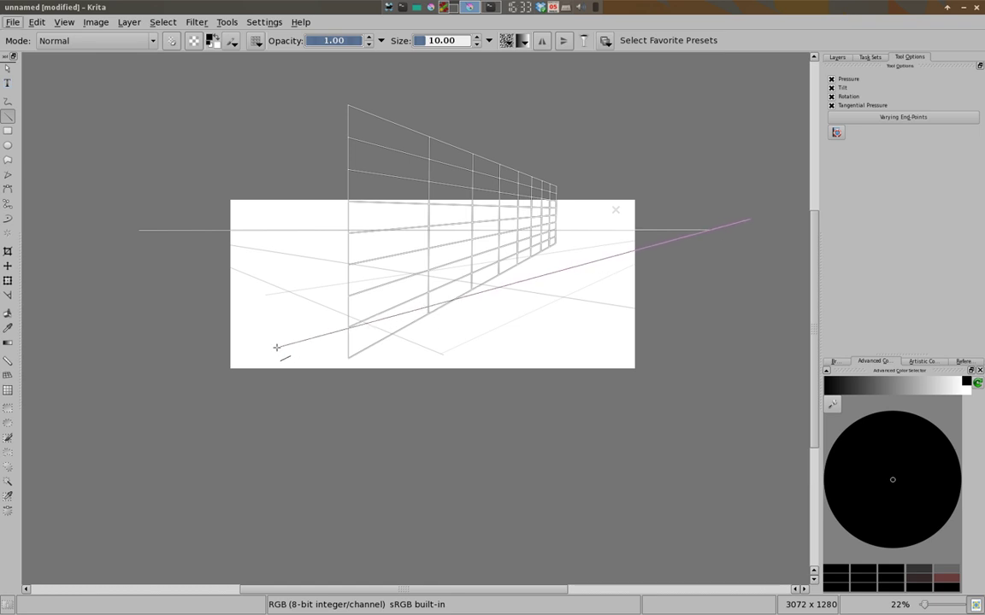
Draw short construction lines below the horizon, including one toward the right vanishing point
key("Escape")
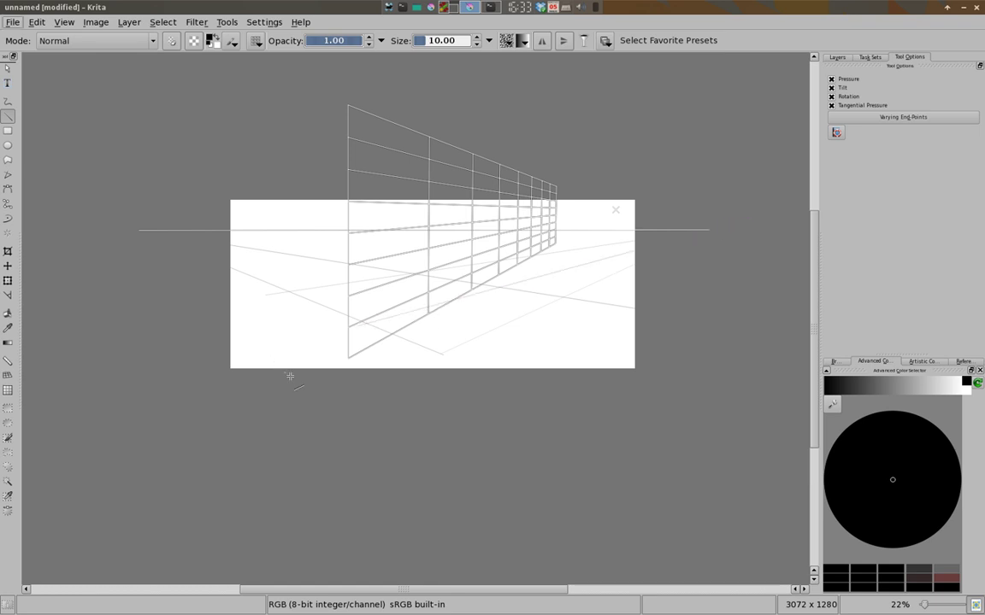
left_click_drag(413, 273, 439, 353)
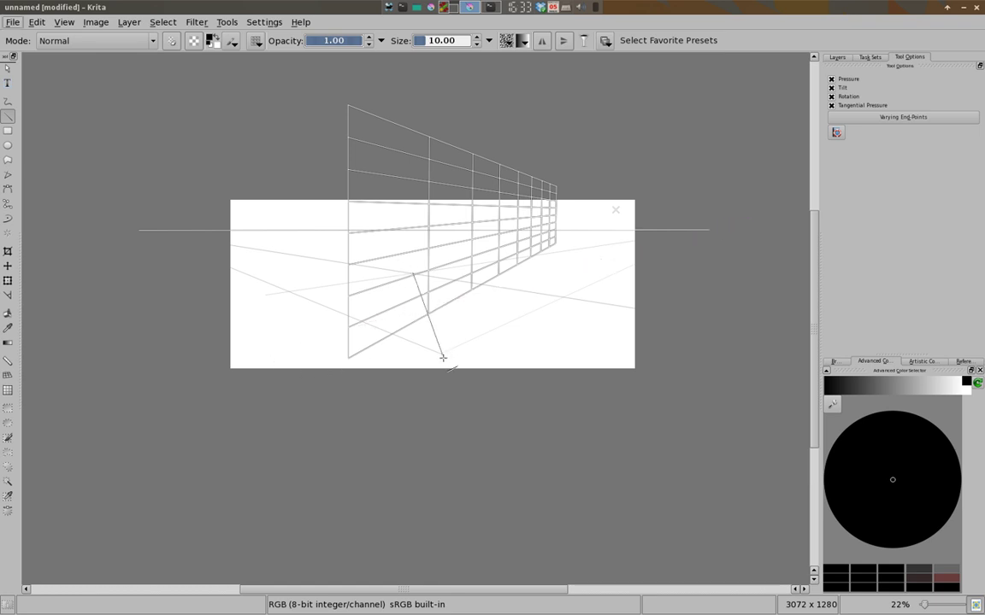
left_click_drag(288, 292, 586, 298)
mouse_move(421, 292)
left_mouse_down()
mouse_move(742, 225)
mouse_move(254, 335)
left_mouse_up()
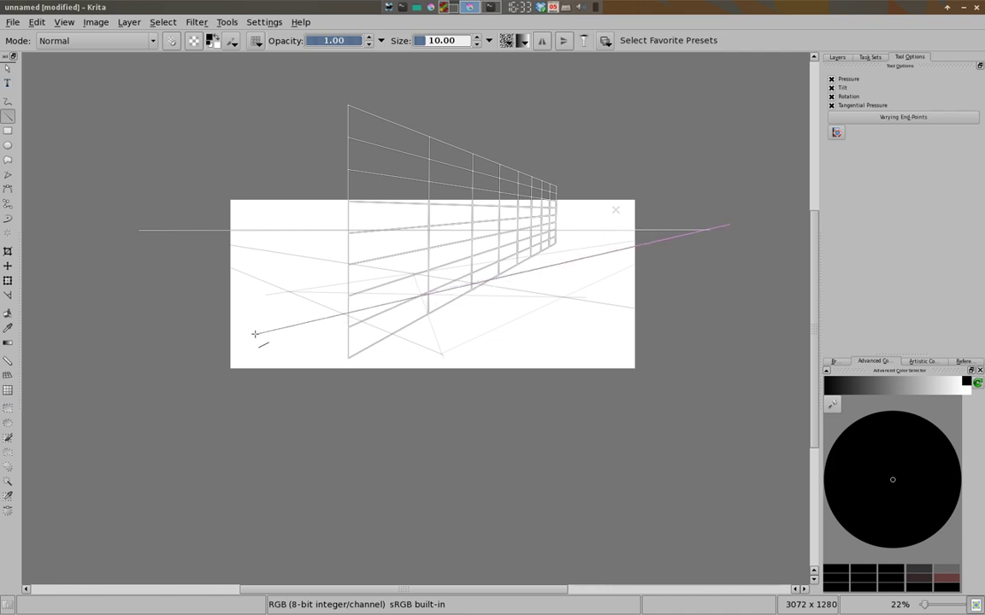
key("alt")
left_click_drag(255, 333, 255, 331)
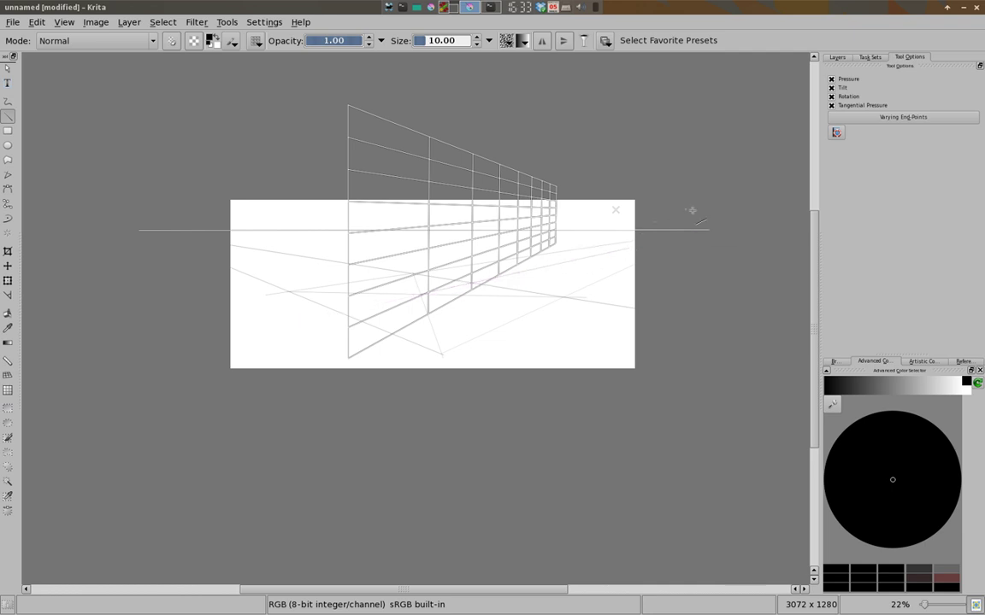
Draw a line from the right vanishing point and pull the grid's bottom-left corner further left
left_click_drag(708, 229, 515, 284)
left_click_drag(515, 285, 266, 332)
mouse_move(349, 356)
left_mouse_down()
mouse_move(310, 328)
mouse_move(267, 330)
mouse_move(288, 200)
left_mouse_up()
key("v")
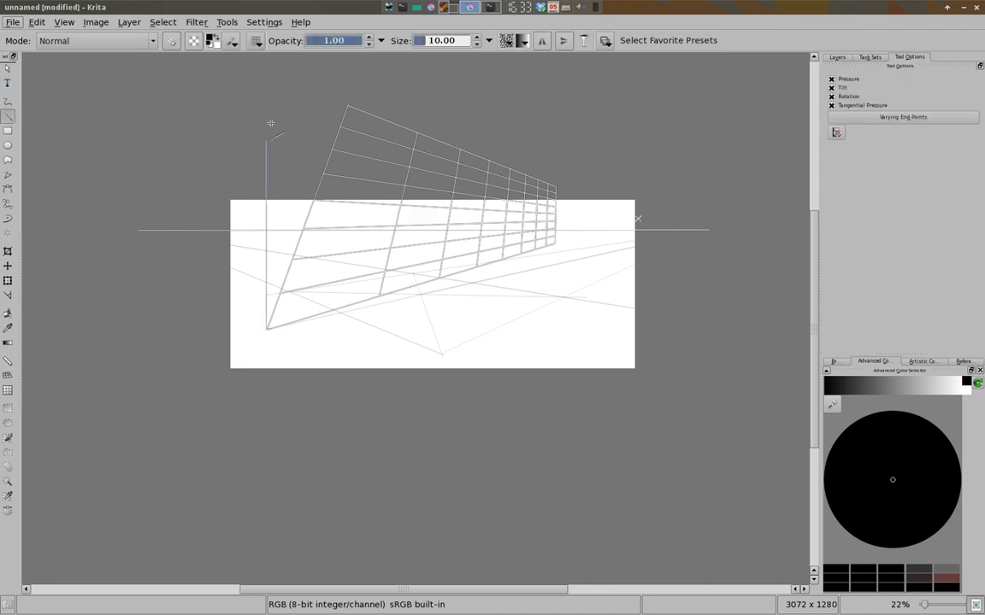
Widen the perspective grid by dragging its left and right corners outward
key("F5")
left_click_drag(345, 109, 267, 100)
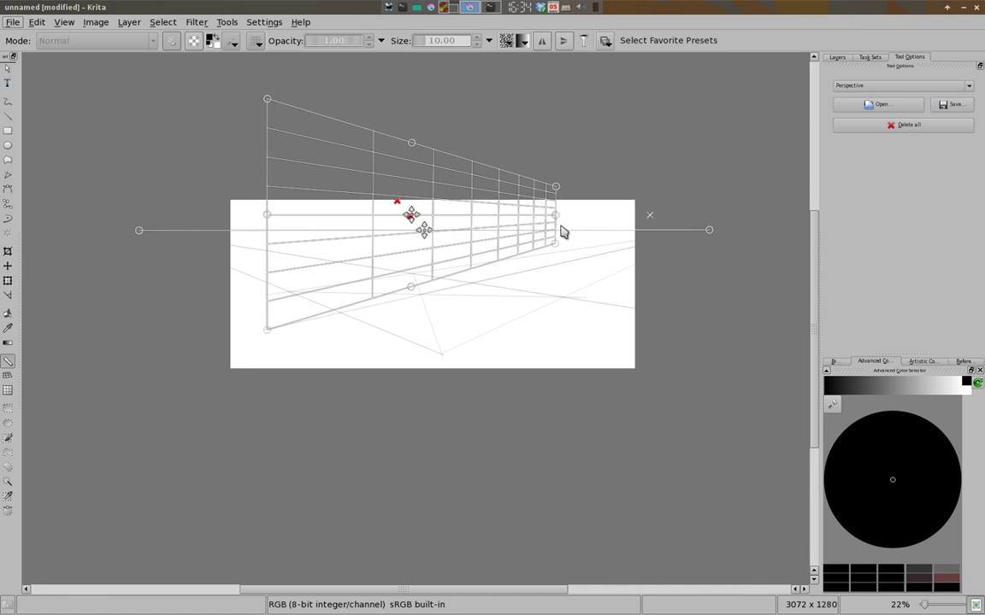
left_click_drag(561, 246, 619, 254)
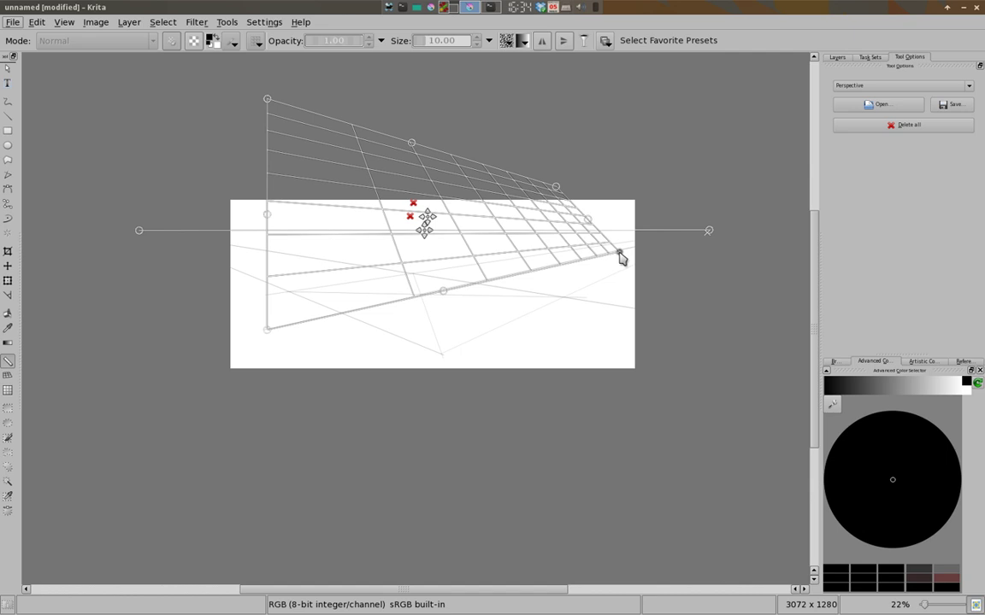
left_click_drag(556, 188, 618, 208)
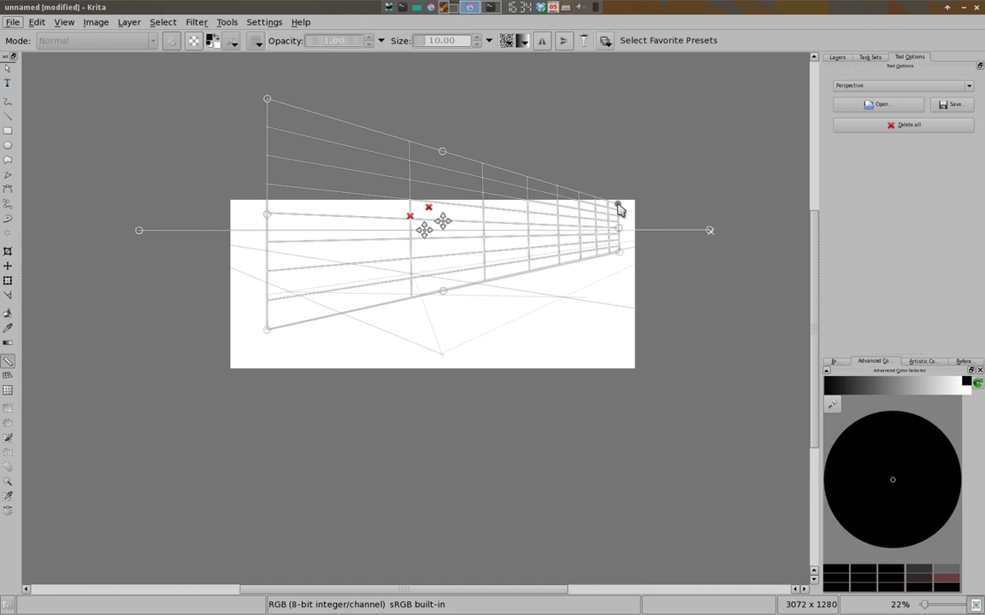
left_click_drag(618, 208, 622, 209)
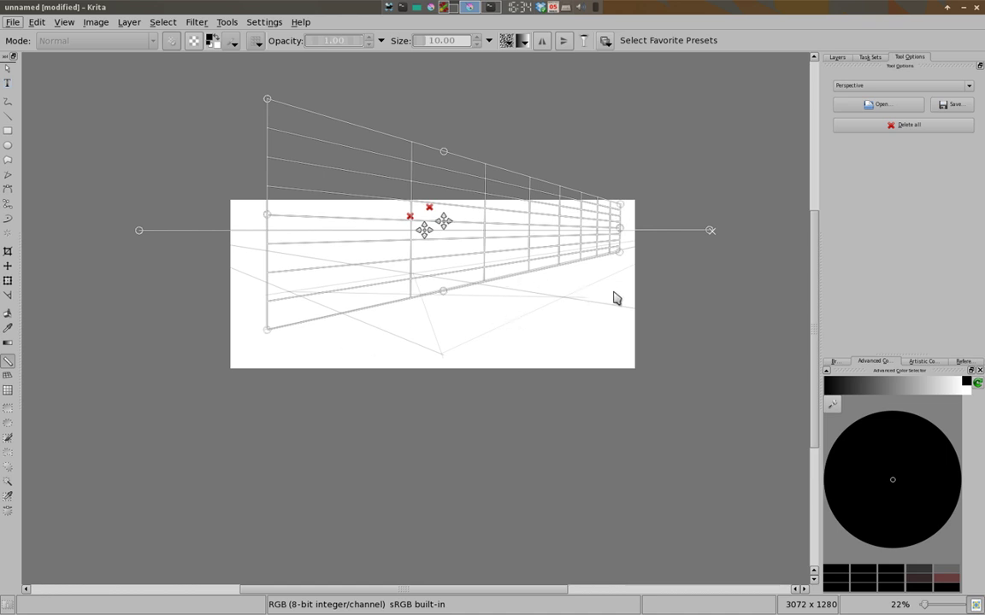
Draw a line down-left from the right vanishing point and start a vertical ruler along the grid's left edge
key("v")
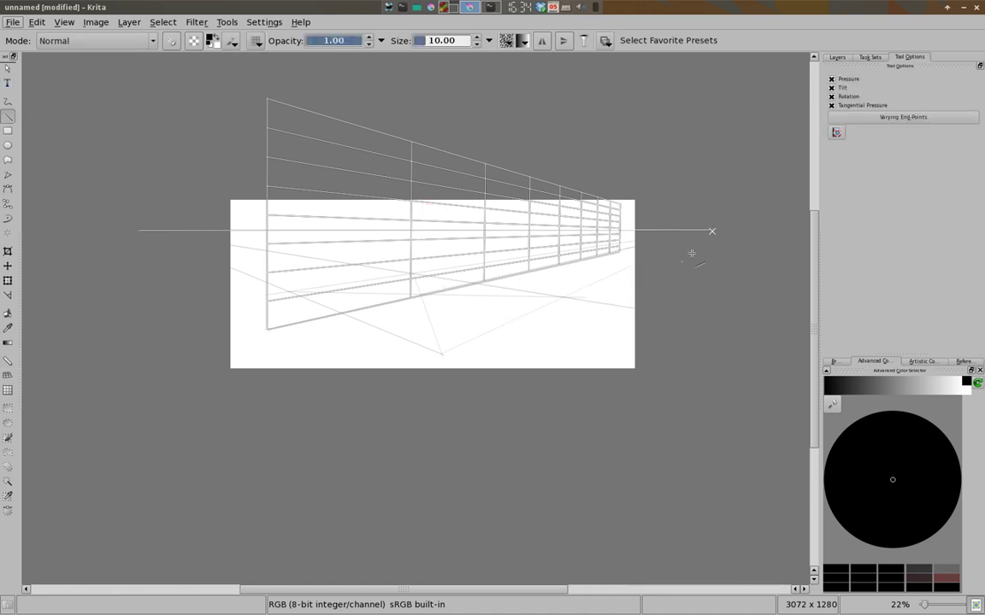
left_click_drag(712, 230, 351, 525)
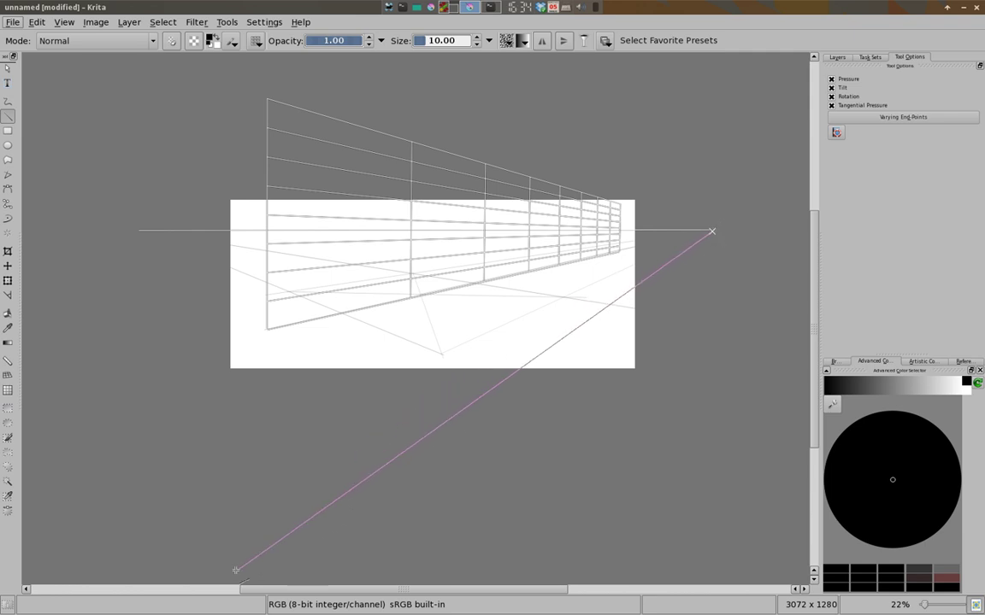
left_click_drag(350, 524, 228, 576)
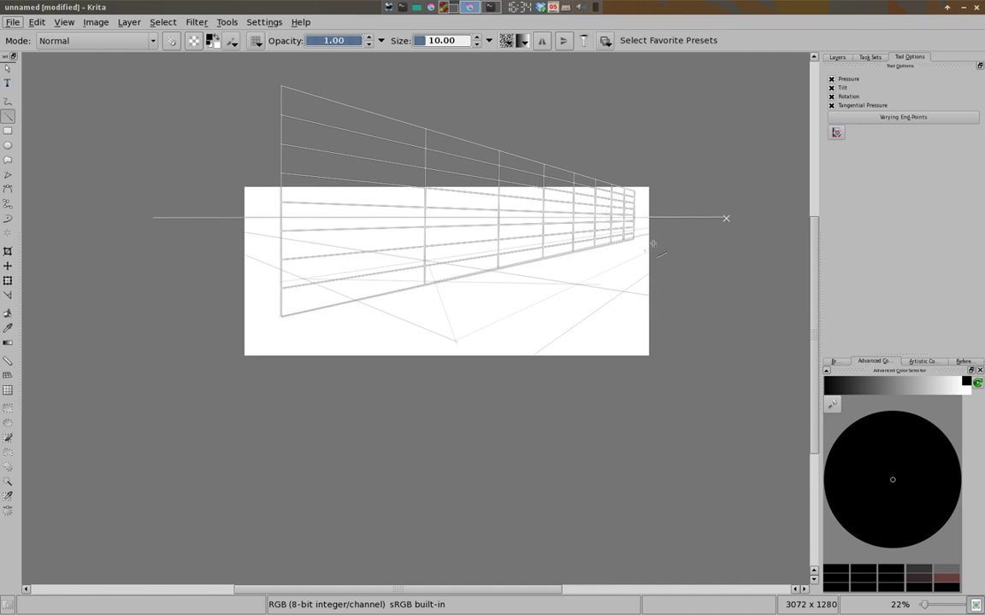
key("shift+a")
left_click_drag(283, 225, 282, 540)
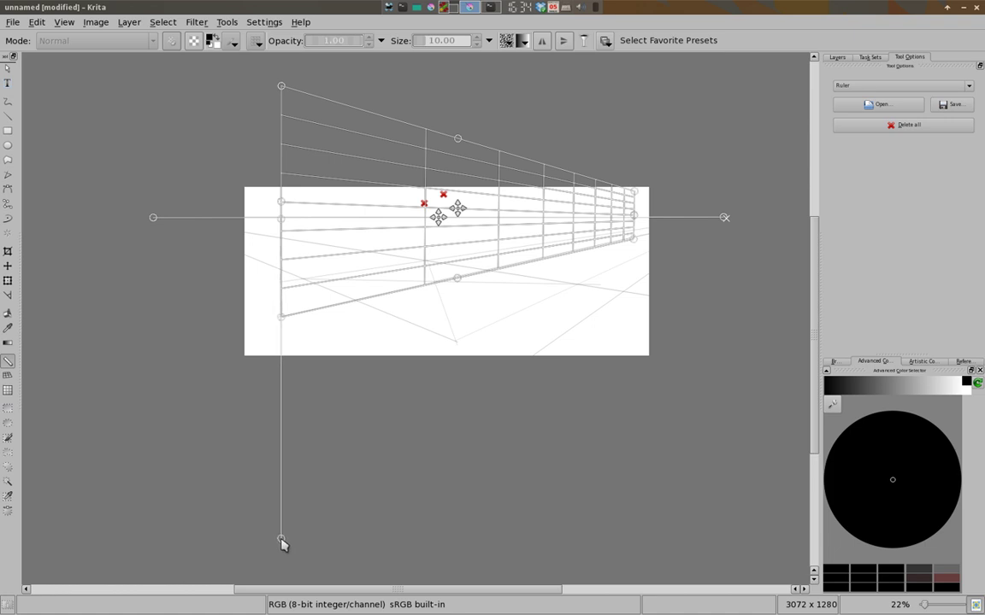
Finish the left vertical ruler and pull the grid's corners far below the canvas
left_click_drag(283, 543, 282, 548)
left_click_drag(280, 321, 277, 526)
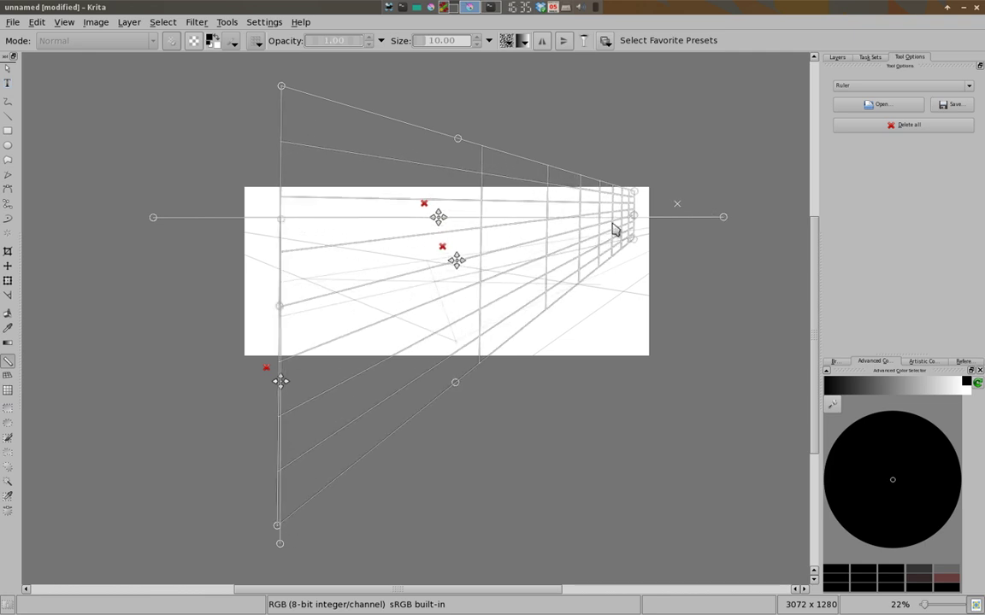
mouse_move(633, 259)
left_mouse_down()
mouse_move(638, 292)
mouse_move(633, 283)
left_mouse_up()
mouse_move(280, 544)
left_mouse_down()
mouse_move(278, 557)
mouse_move(277, 536)
mouse_move(277, 548)
left_mouse_up()
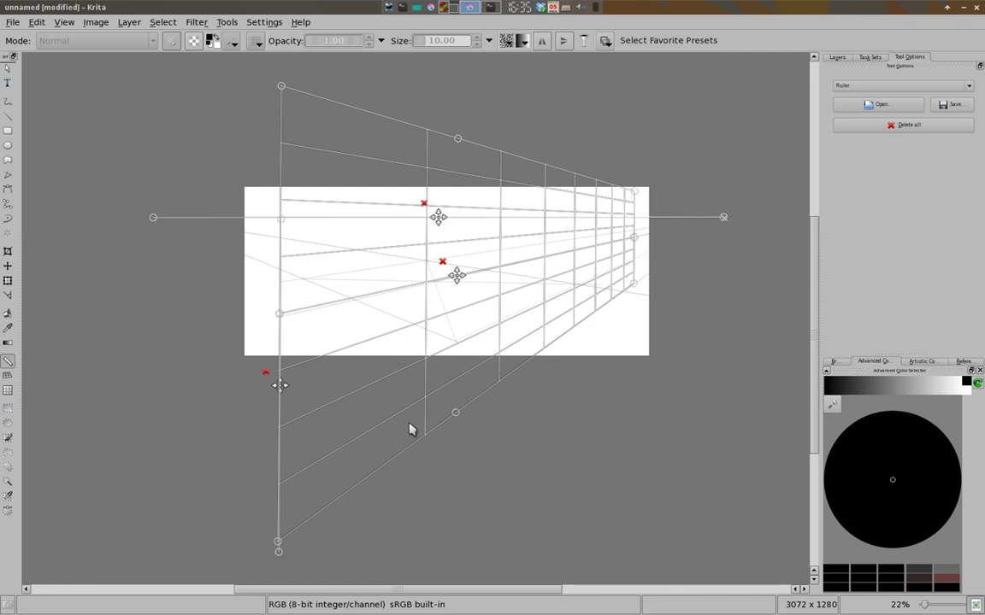
Move the ruler to the grid's far right end, vertical and extended upward
left_click_drag(288, 556, 384, 534)
mouse_move(281, 219)
left_mouse_down()
mouse_move(288, 231)
mouse_move(596, 236)
mouse_move(582, 277)
mouse_move(624, 258)
mouse_move(628, 178)
left_mouse_up()
mouse_move(409, 523)
left_mouse_down()
mouse_move(630, 519)
mouse_move(634, 534)
left_mouse_up()
scroll(624, 273, "up", 3)
mouse_move(620, 251)
left_mouse_down()
mouse_move(633, 111)
mouse_move(624, 82)
left_mouse_up()
scroll(554, 317, "down", 2)
Draw two lines from the horizon's left end toward the right and nudge the right vertical ruler slightly left
key("v")
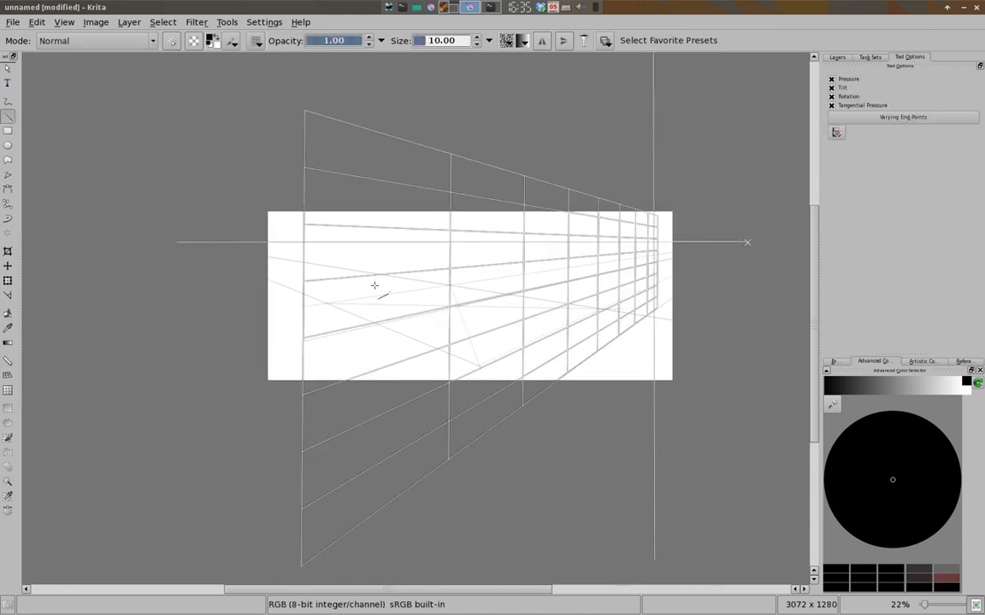
left_click_drag(155, 237, 410, 298)
mouse_move(176, 242)
left_mouse_down()
mouse_move(641, 349)
mouse_move(631, 367)
left_mouse_up()
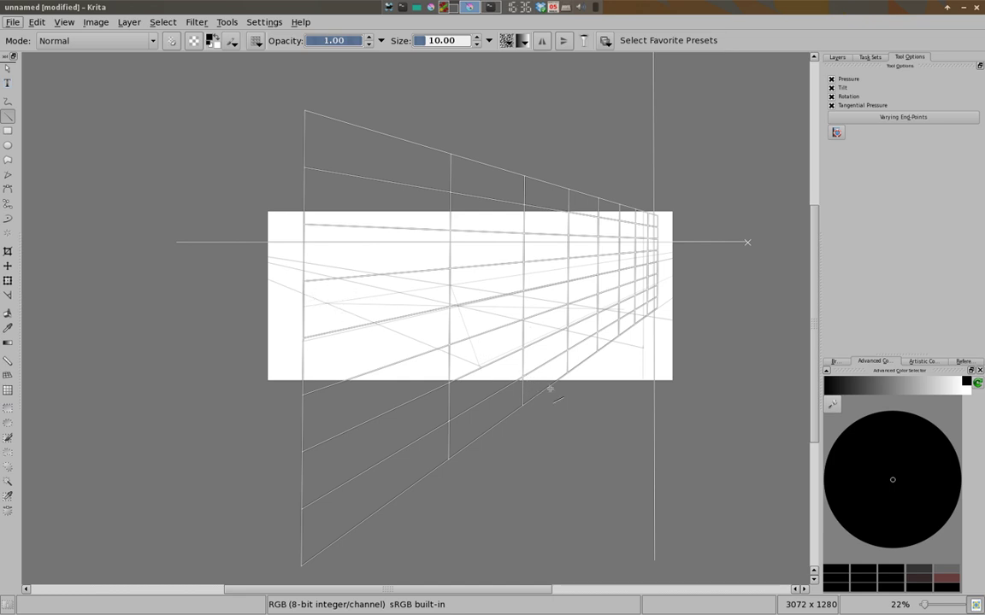
key("shift+a")
left_click_drag(655, 293, 648, 291)
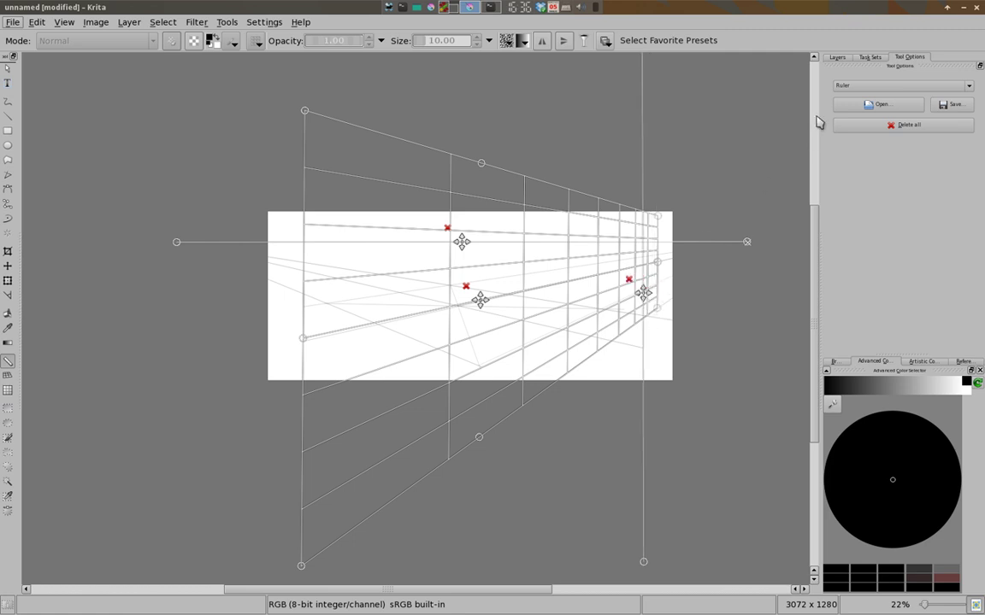
Create a second Perspective grid from four corners crossing the first, then raise its left corners
left_click(901, 86)
left_click(868, 105)
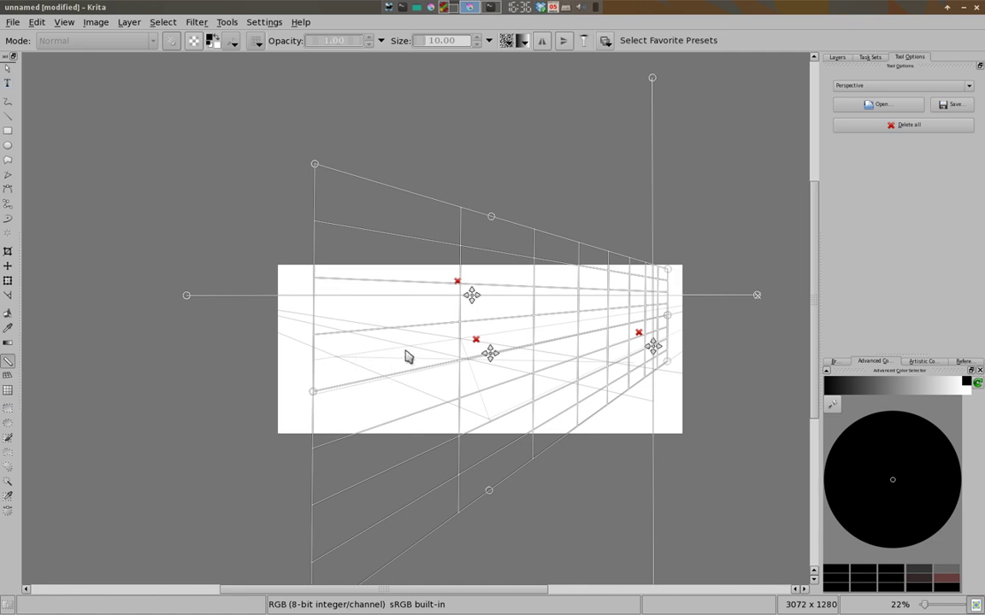
left_click(385, 272)
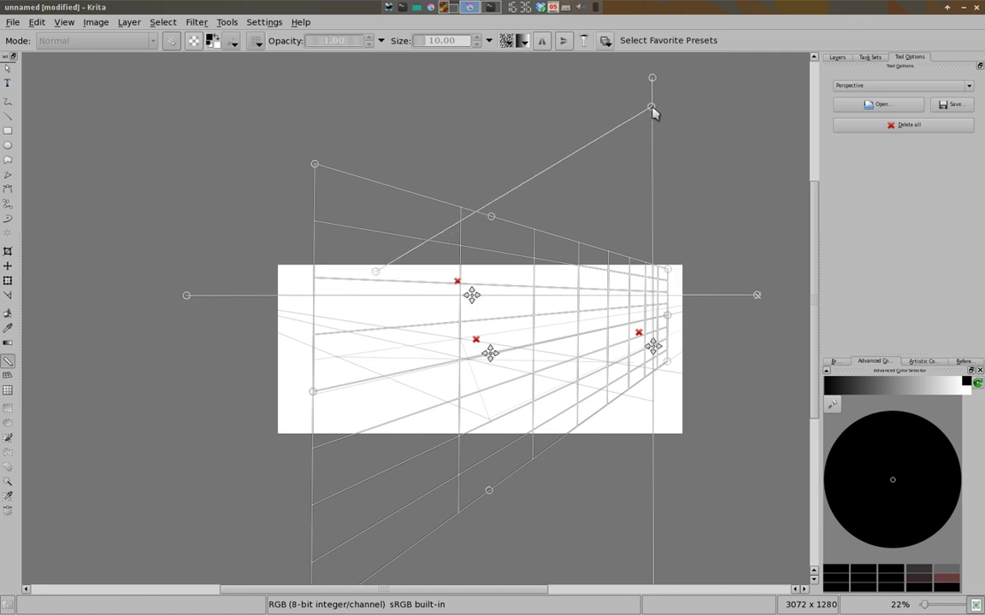
left_click(654, 110)
scroll(636, 329, "down", 2)
left_click(659, 488)
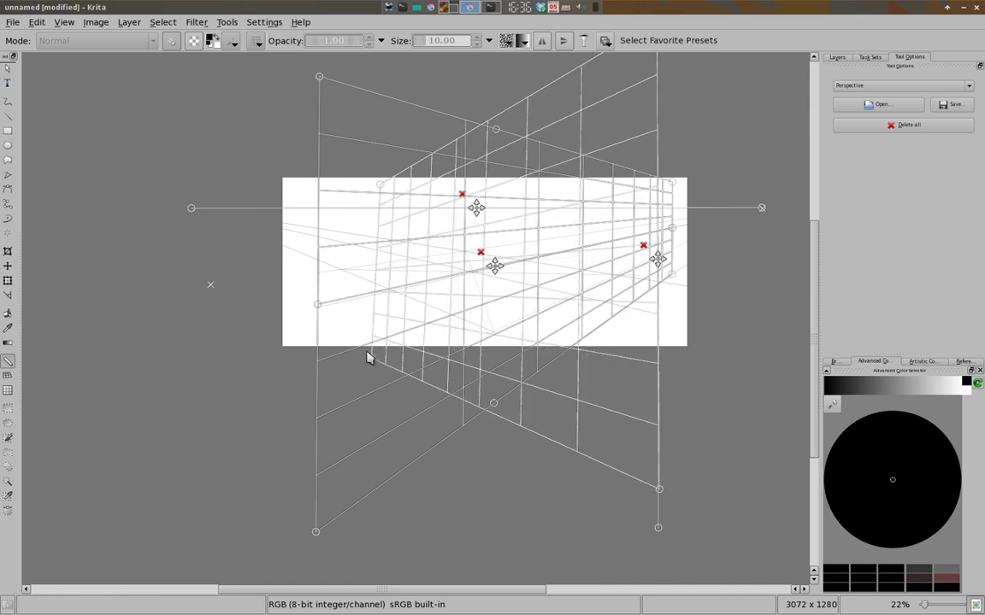
left_click(307, 308)
mouse_move(380, 186)
left_mouse_down()
mouse_move(325, 190)
mouse_move(309, 207)
left_mouse_up()
left_click_drag(315, 306, 314, 221)
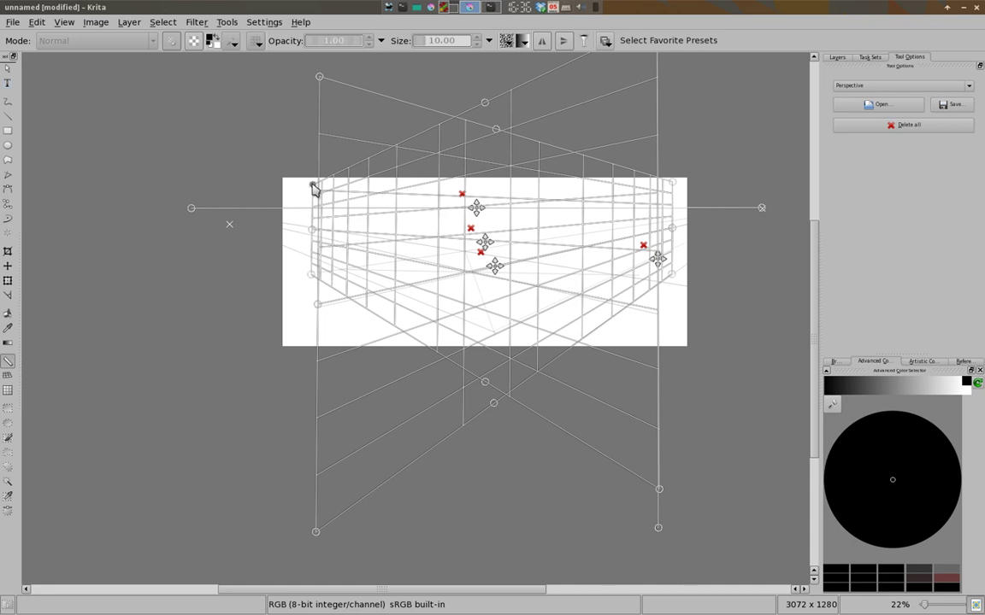
key("v")
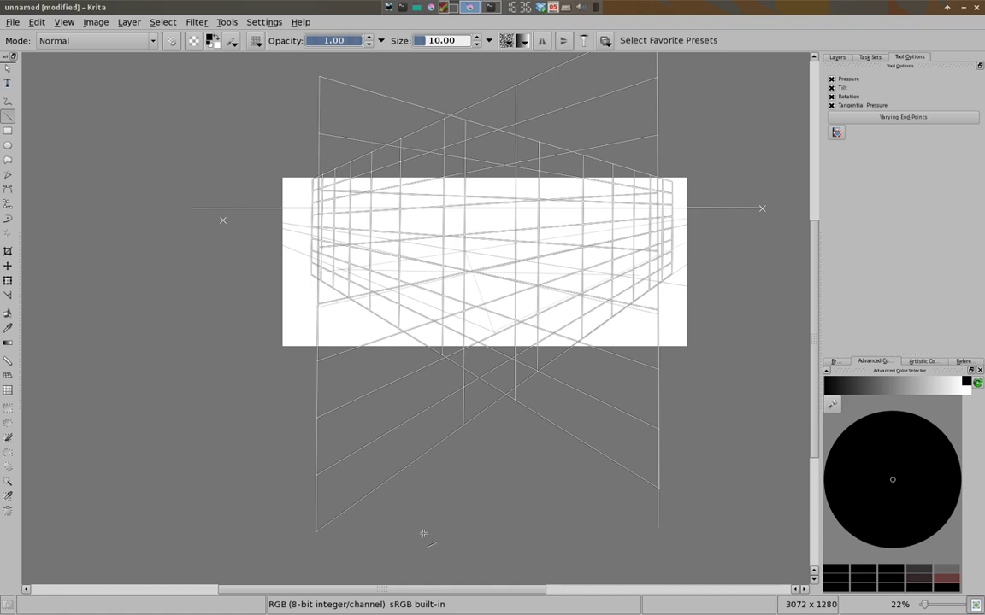
Draw two long diagonal lines across the canvas from the lower right and top right
left_click_drag(647, 511, 165, 188)
scroll(571, 89, "up", 3)
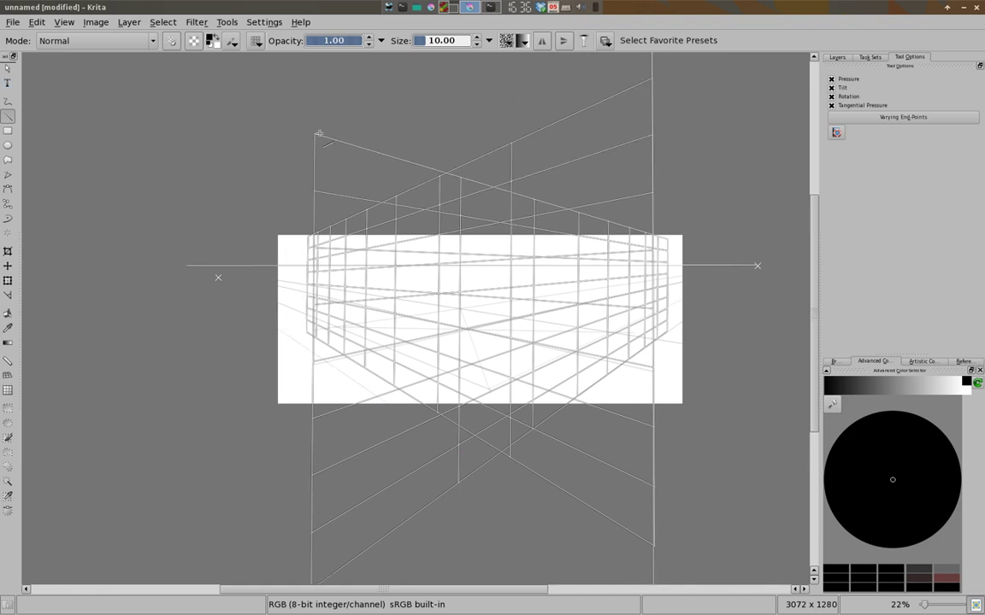
left_click_drag(650, 132, 169, 275)
Reshape the new grid's left edge and bottom-right corner
key("shift+a")
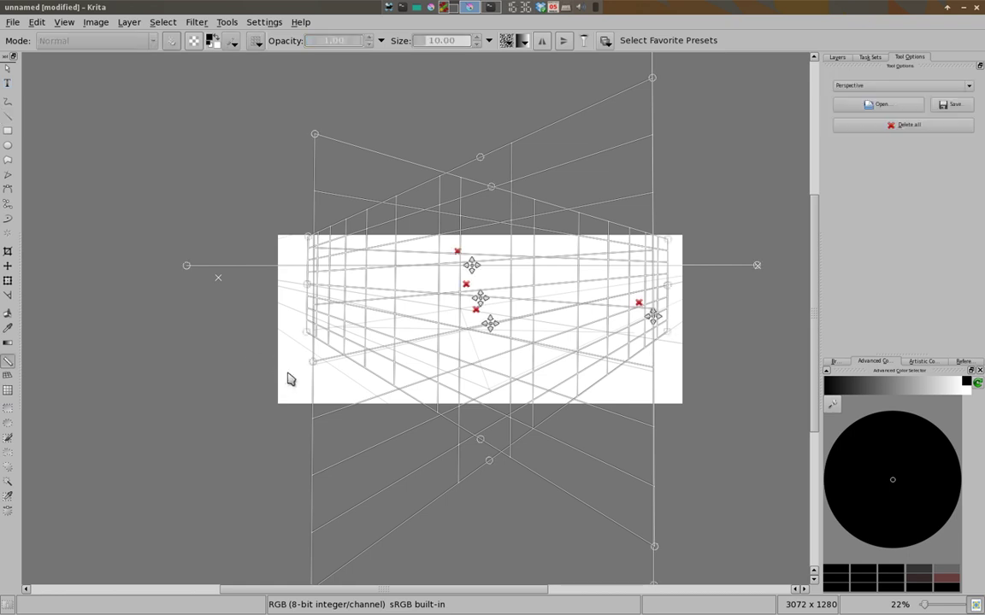
scroll(530, 291, "down", 3)
left_click_drag(326, 298, 326, 304)
left_click_drag(695, 464, 687, 507)
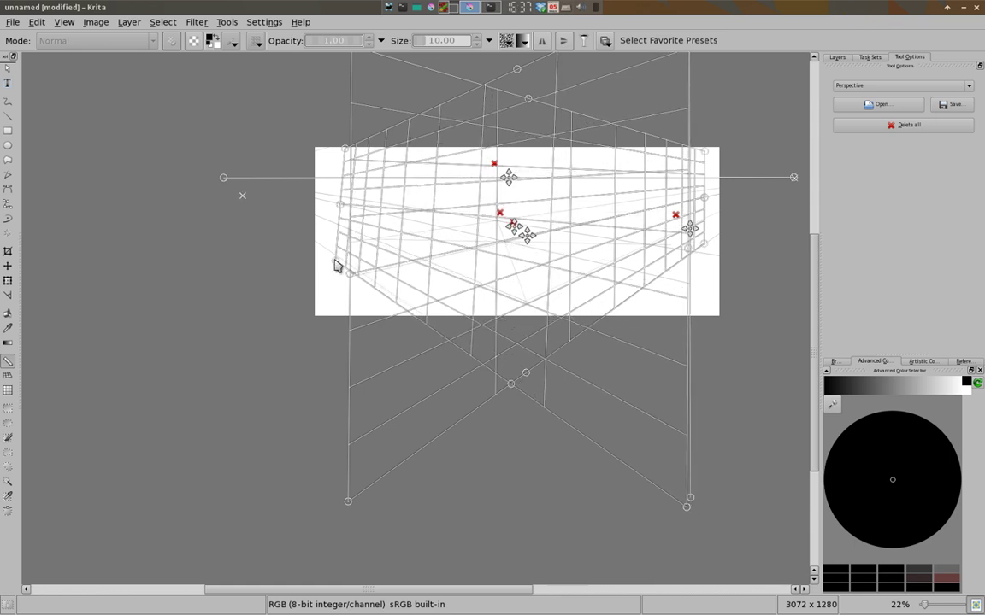
left_click_drag(336, 265, 338, 256)
left_click_drag(687, 511, 690, 504)
Adjust the grid's top corners, then delete the right vanishing point and horizon ruler assistants
scroll(427, 334, "up", 3)
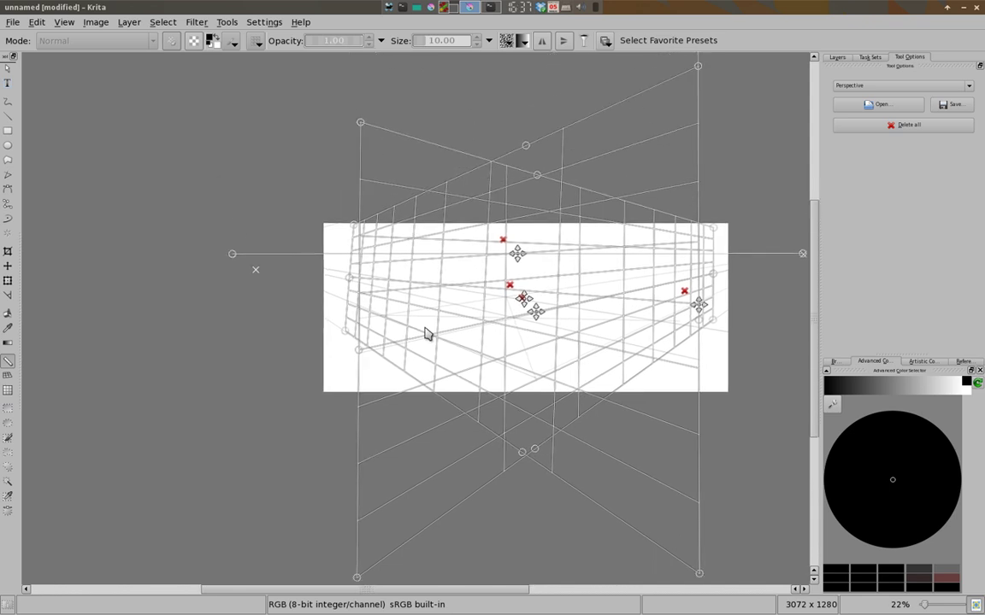
left_click_drag(352, 226, 347, 220)
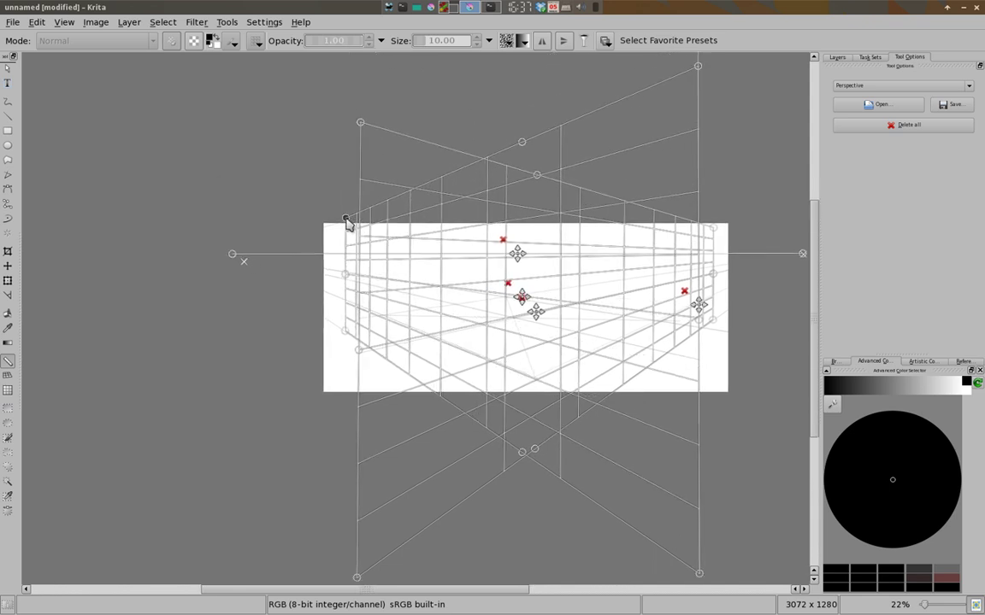
scroll(523, 286, "up", 5)
mouse_move(699, 203)
left_mouse_down()
mouse_move(694, 195)
mouse_move(695, 242)
left_mouse_up()
left_click_drag(591, 268, 523, 137)
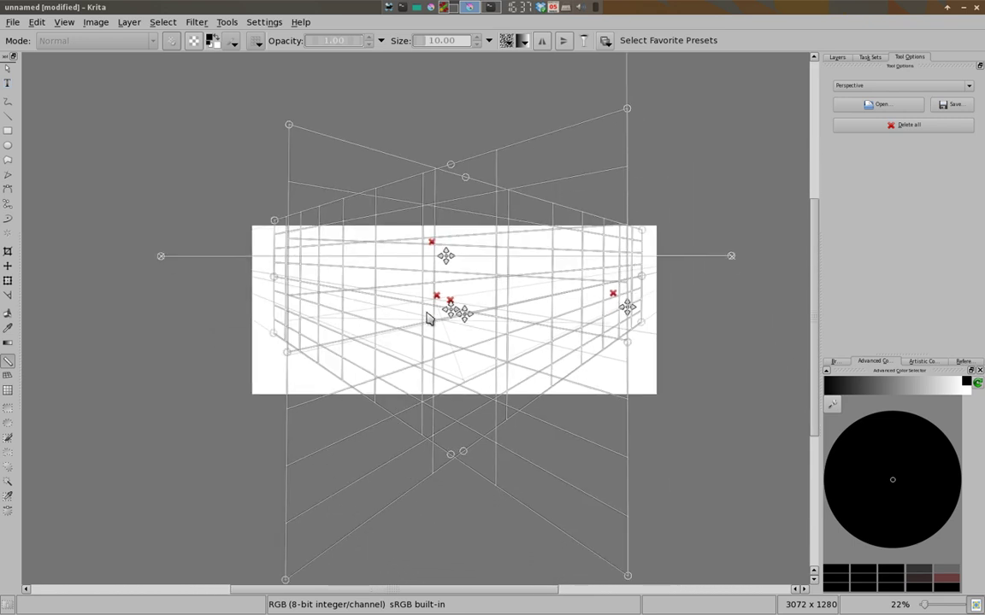
left_click(613, 293)
left_click(428, 243)
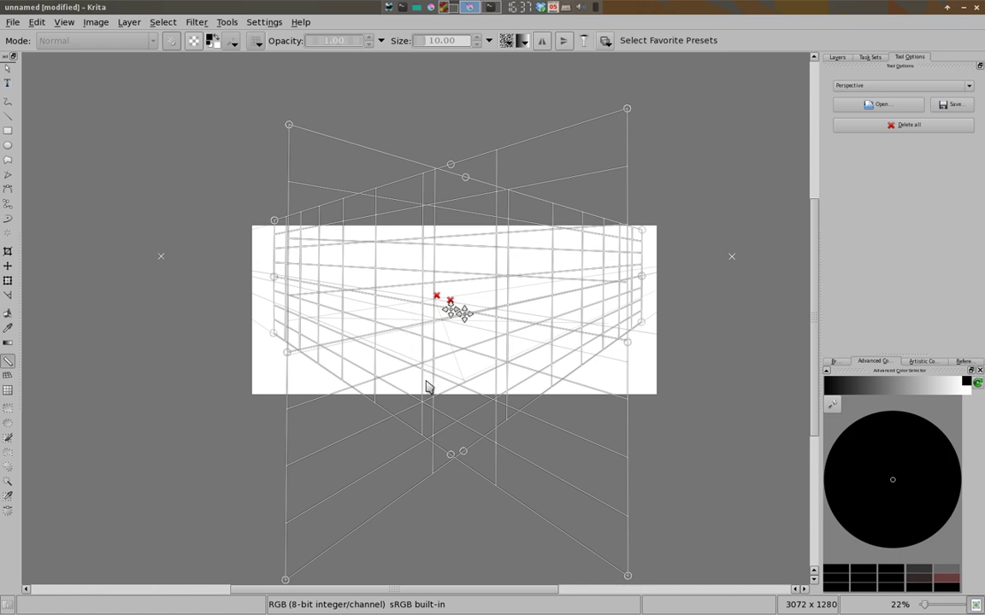
Turn on assistant snapping for the freehand brush and ink a stroke rising right from the V's point
key("b")
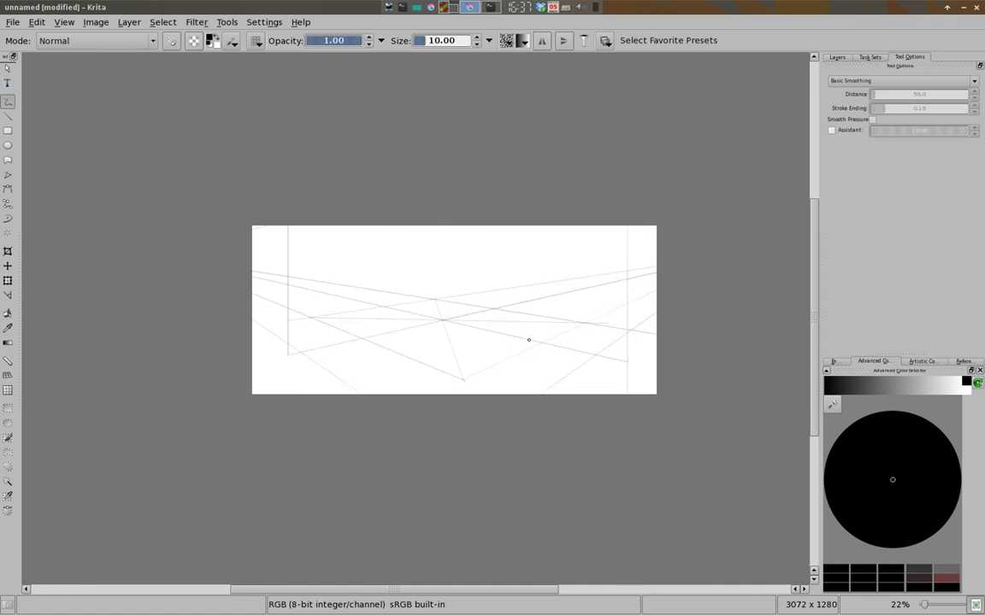
scroll(528, 341, "left", 1)
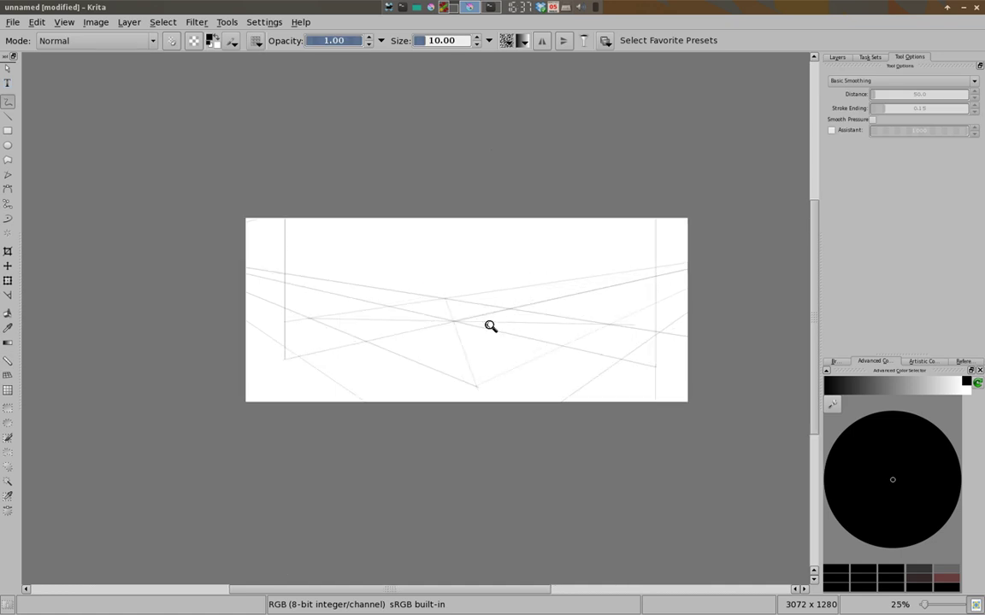
scroll(509, 344, "up", 5, "ctrl")
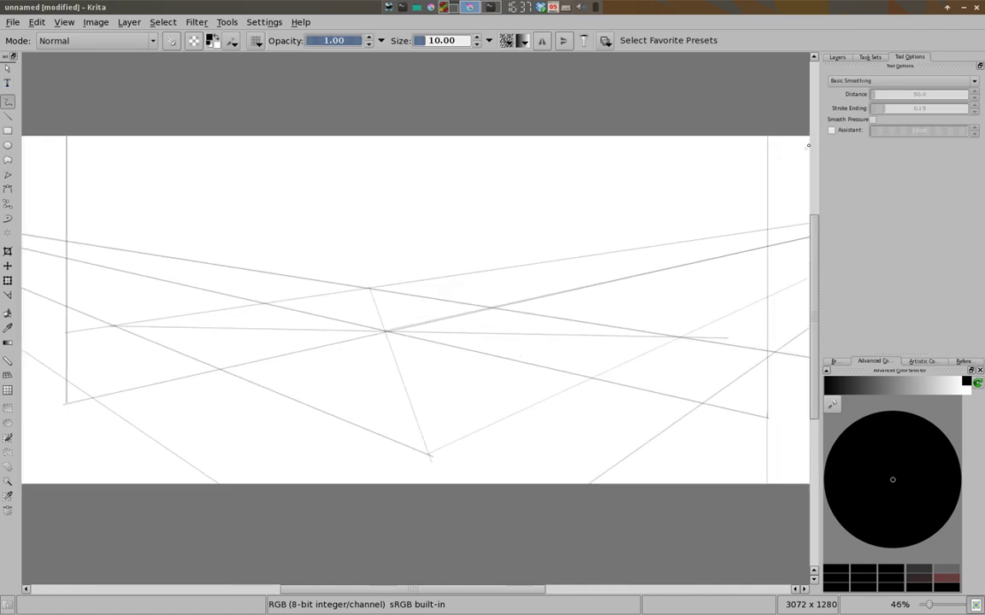
key("ctrl+shift+l")
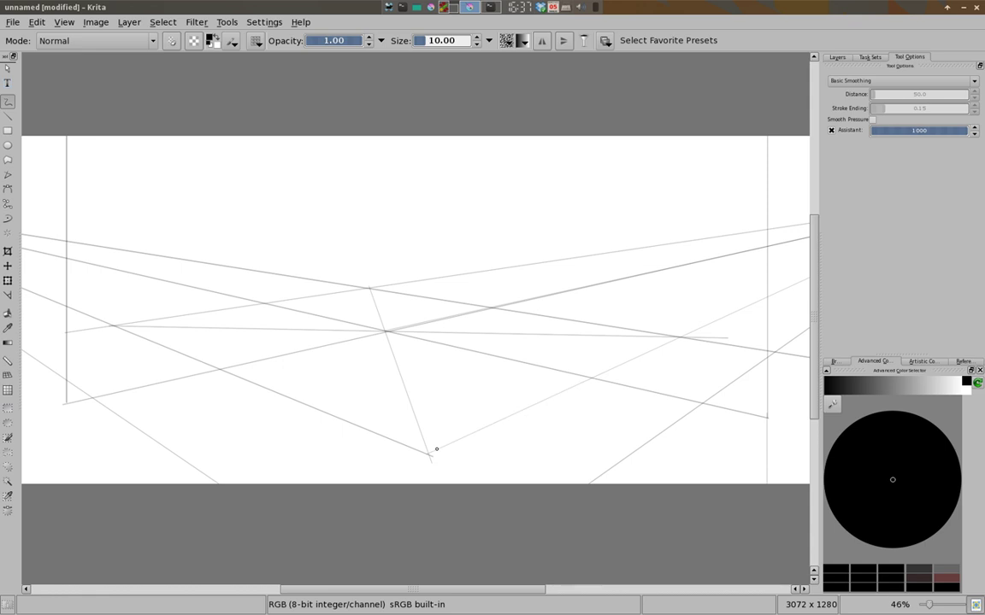
left_click_drag(437, 457, 585, 376)
Redraw the front-right edge and draw the left edge meeting it at the front corner
key("ctrl+z")
mouse_move(424, 449)
left_mouse_down()
mouse_move(532, 400)
mouse_move(498, 417)
left_mouse_up()
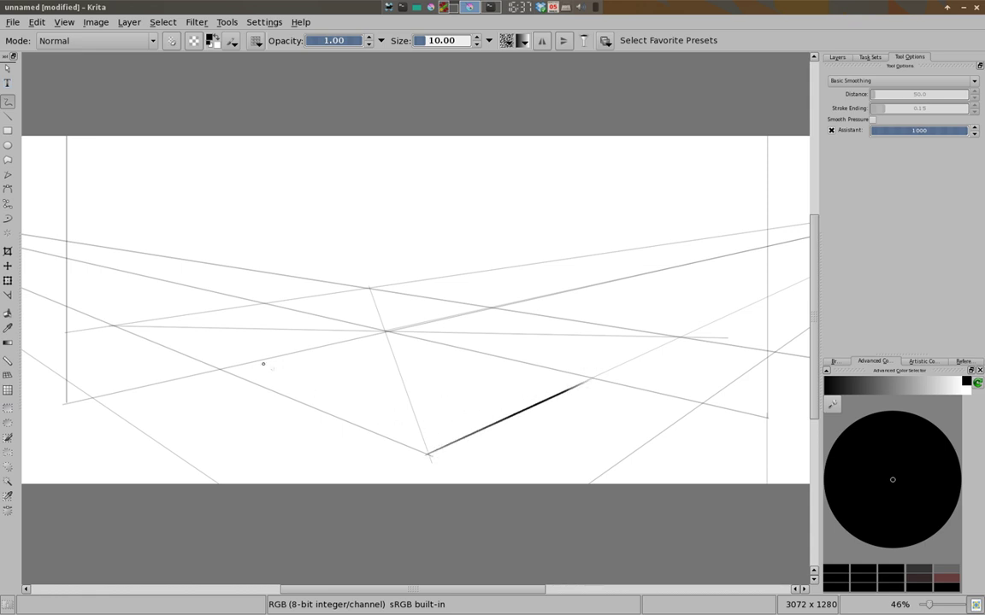
left_click_drag(222, 371, 416, 459)
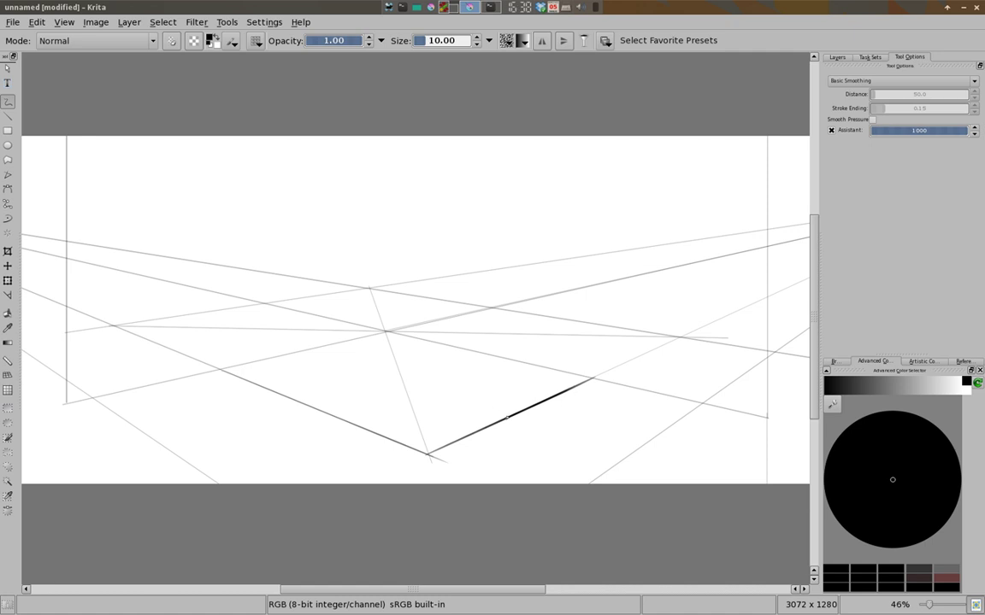
Add vertical and diagonal perspective strokes beneath the corner edges
left_click_drag(501, 420, 503, 465)
left_click_drag(502, 451, 427, 482)
left_click_drag(455, 439, 315, 395)
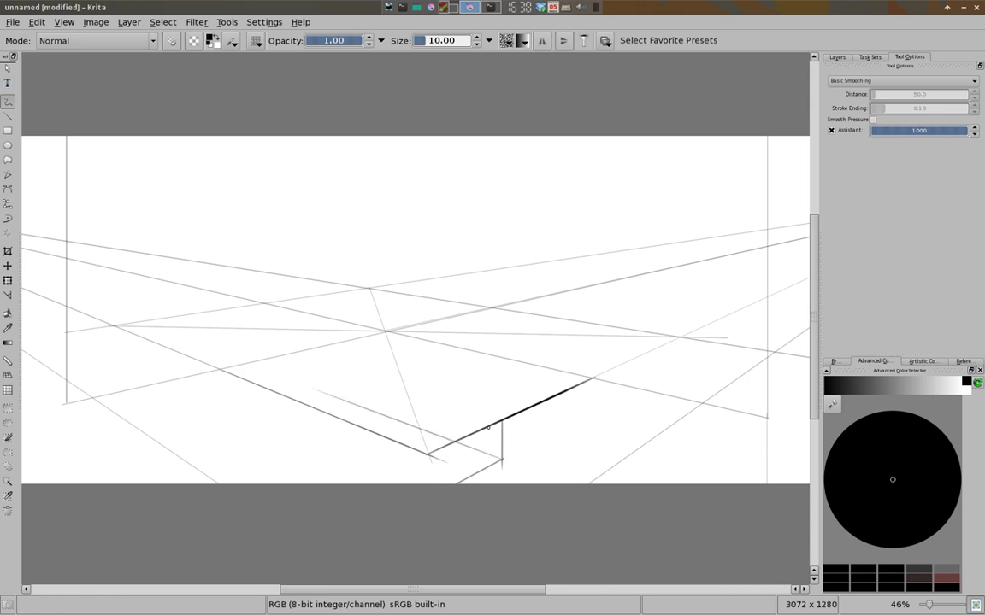
left_click_drag(408, 424, 343, 451)
left_click_drag(428, 459, 425, 530)
mouse_move(427, 455)
left_mouse_down()
mouse_move(453, 497)
mouse_move(405, 131)
left_mouse_up()
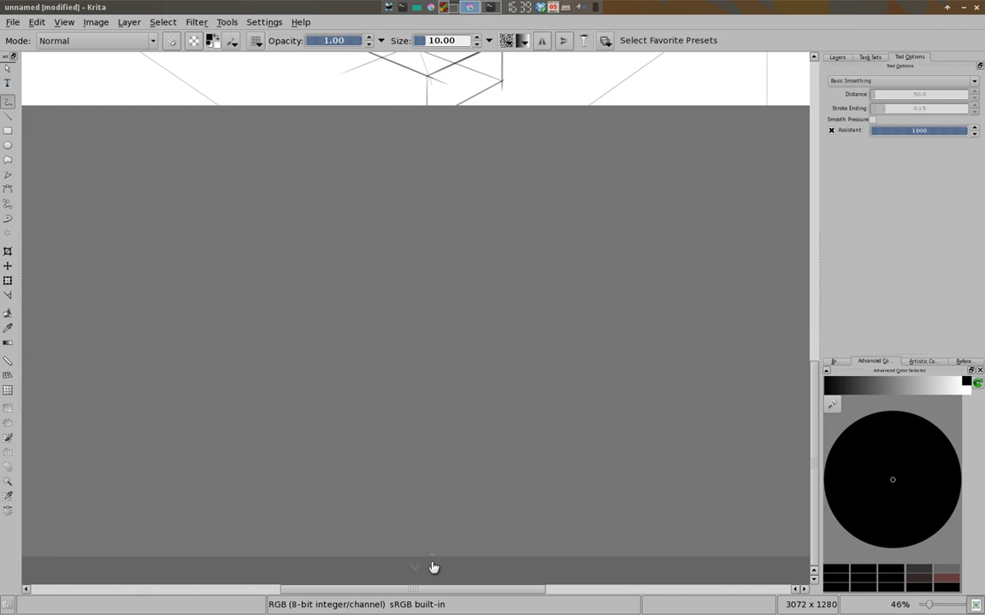
Extend the canvas downward to 3043 px tall
left_click(429, 439)
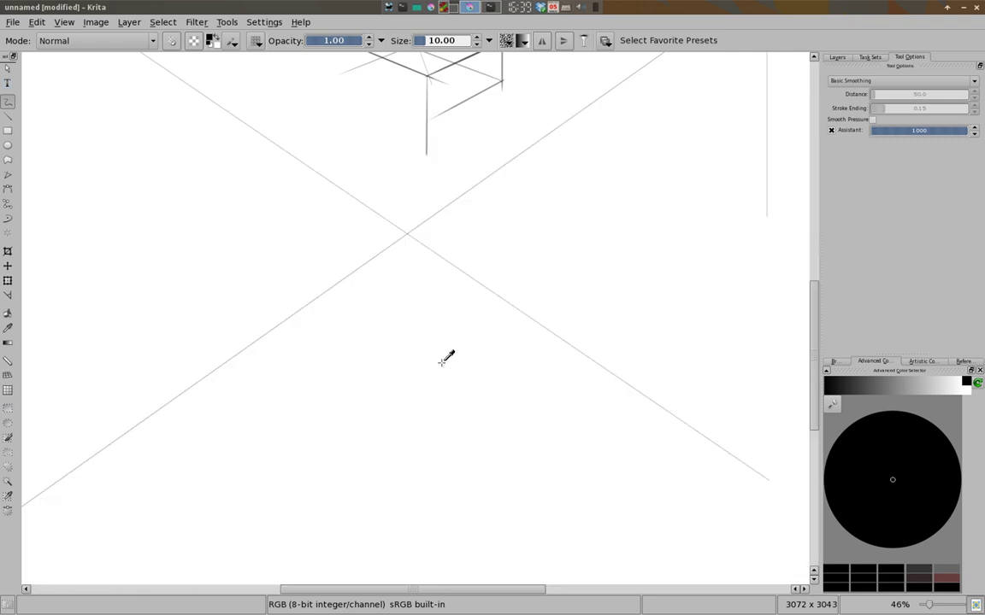
scroll(442, 371, "down", 3)
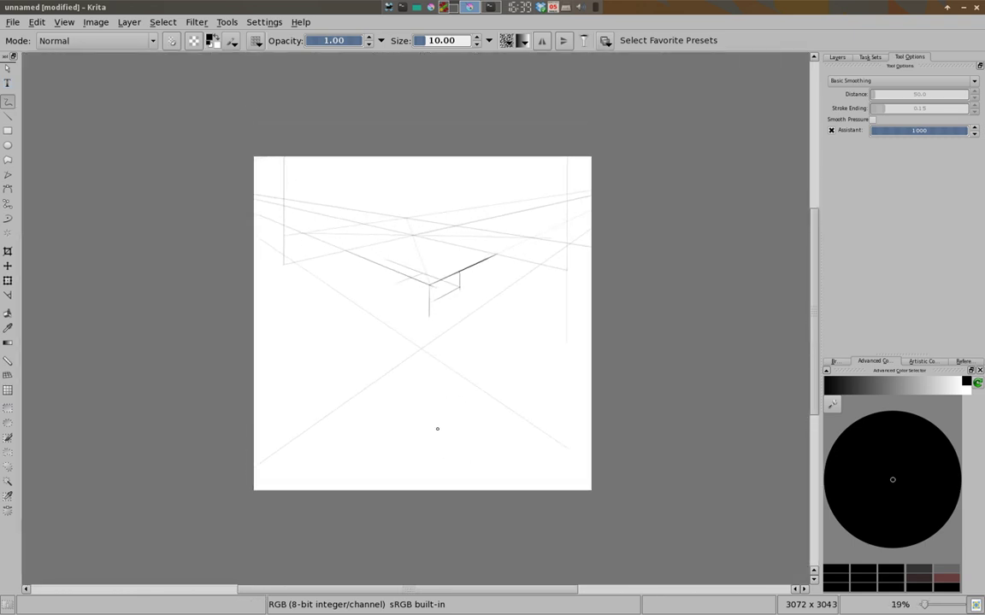
scroll(442, 316, "up", 4)
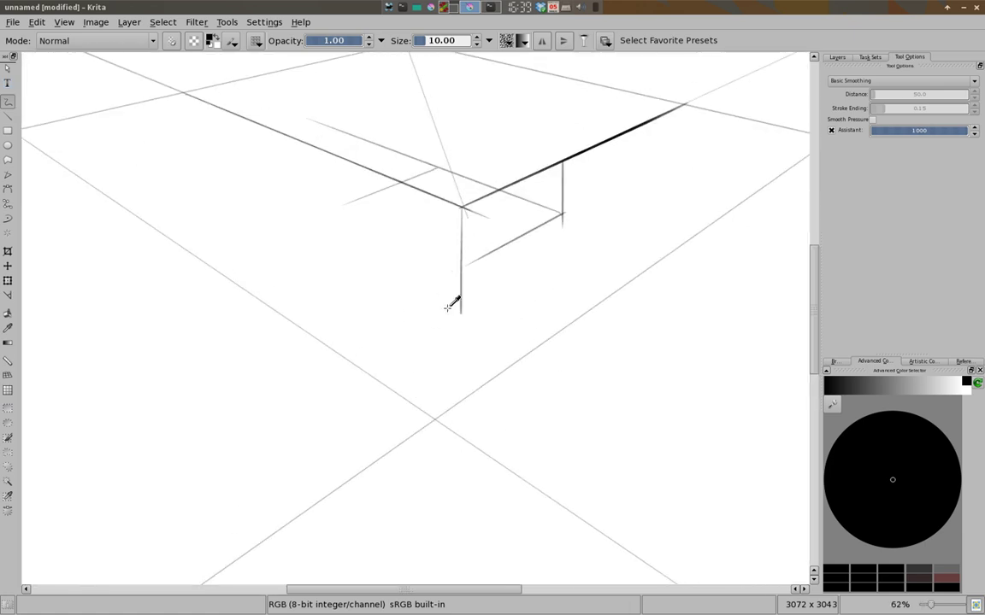
Outline the box's left edges with a short vertical inside it
left_click_drag(422, 306, 303, 248)
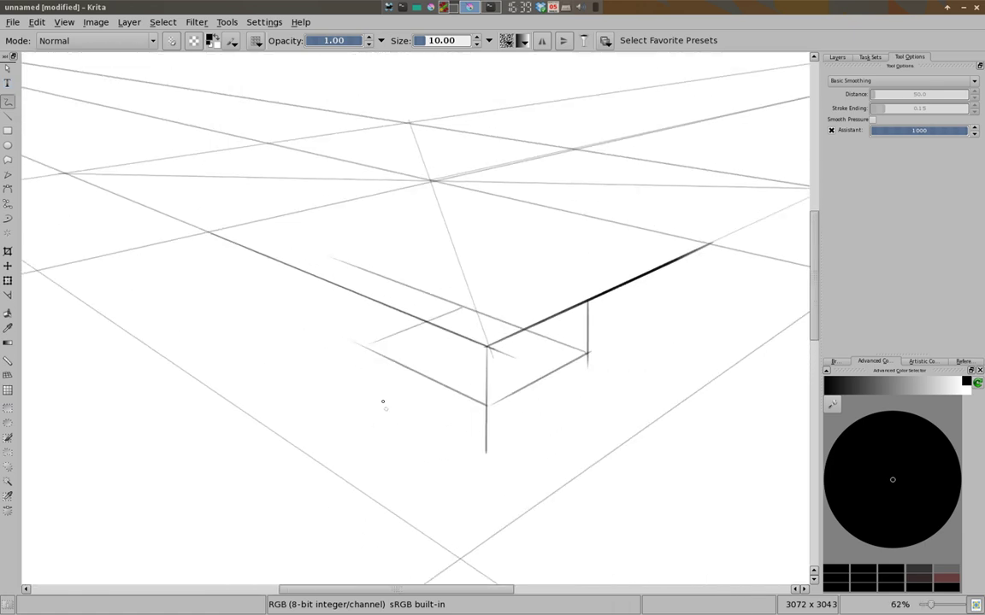
left_click_drag(354, 342, 279, 332)
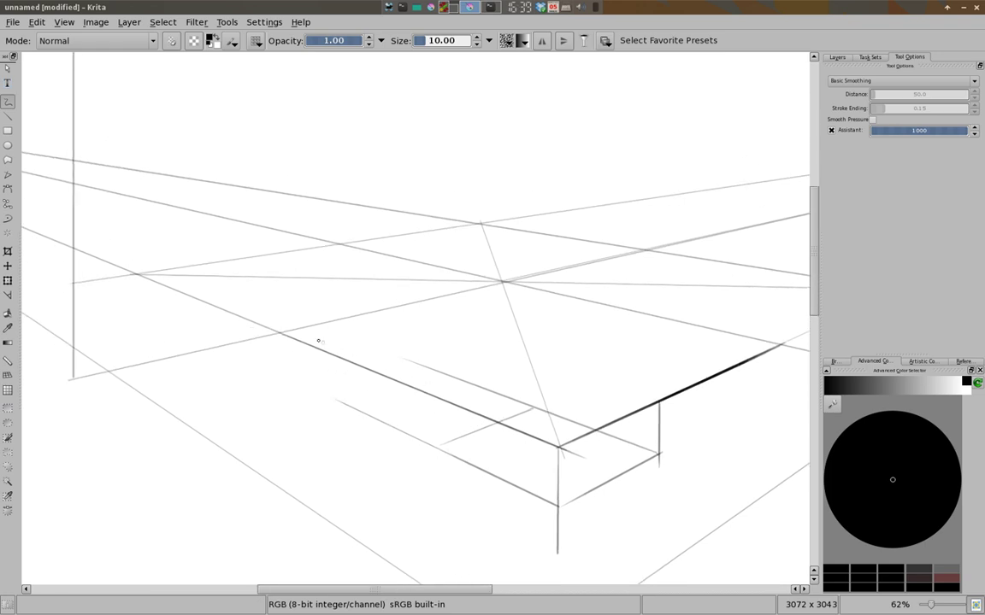
mouse_move(428, 333)
left_mouse_down()
mouse_move(340, 353)
mouse_move(340, 416)
left_mouse_up()
left_click_drag(399, 342, 400, 397)
key("ctrl+z")
left_click_drag(421, 339, 421, 368)
Draw the inset rectangle's perspective edges and a short vertical up from its top edge
left_click_drag(339, 400, 453, 364)
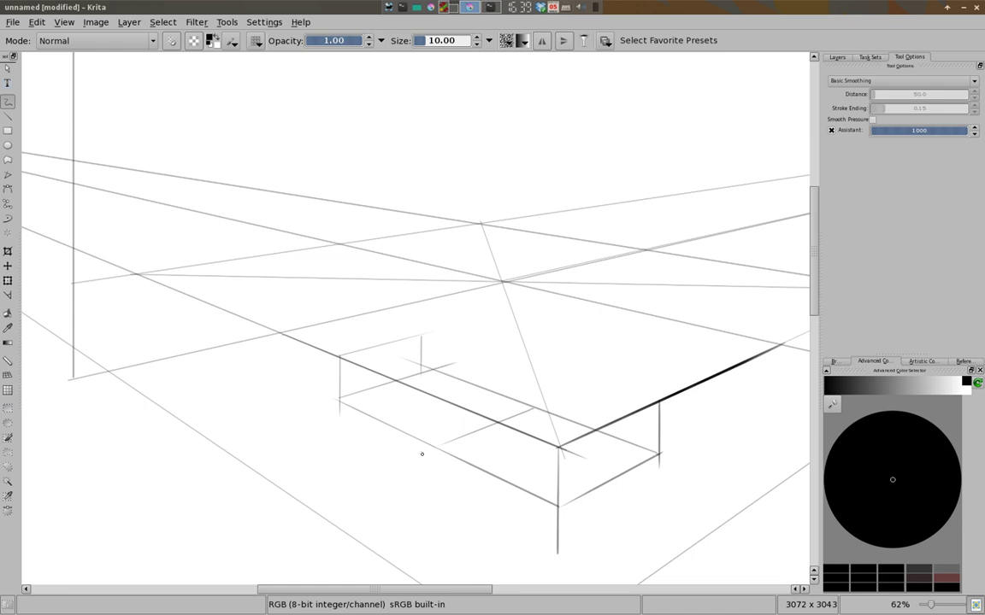
left_click_drag(340, 401, 447, 368)
key("ctrl+z")
key("ctrl+z")
key("ctrl+z")
left_click_drag(341, 356, 463, 325)
mouse_move(340, 399)
left_mouse_down()
mouse_move(475, 360)
mouse_move(438, 329)
left_mouse_up()
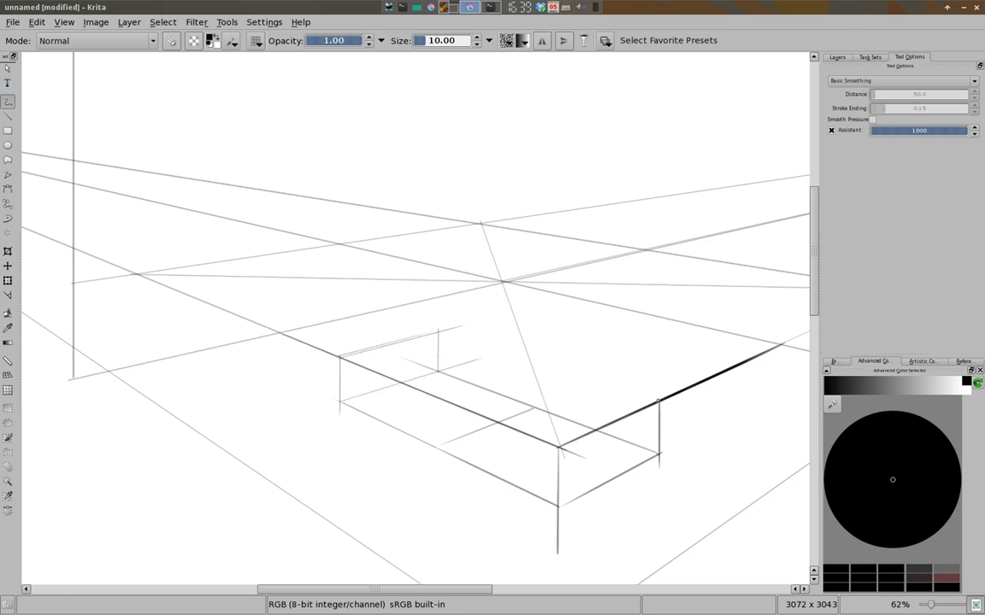
mouse_move(658, 433)
left_mouse_down()
mouse_move(599, 436)
mouse_move(530, 468)
left_mouse_up()
left_click_drag(504, 412, 332, 355)
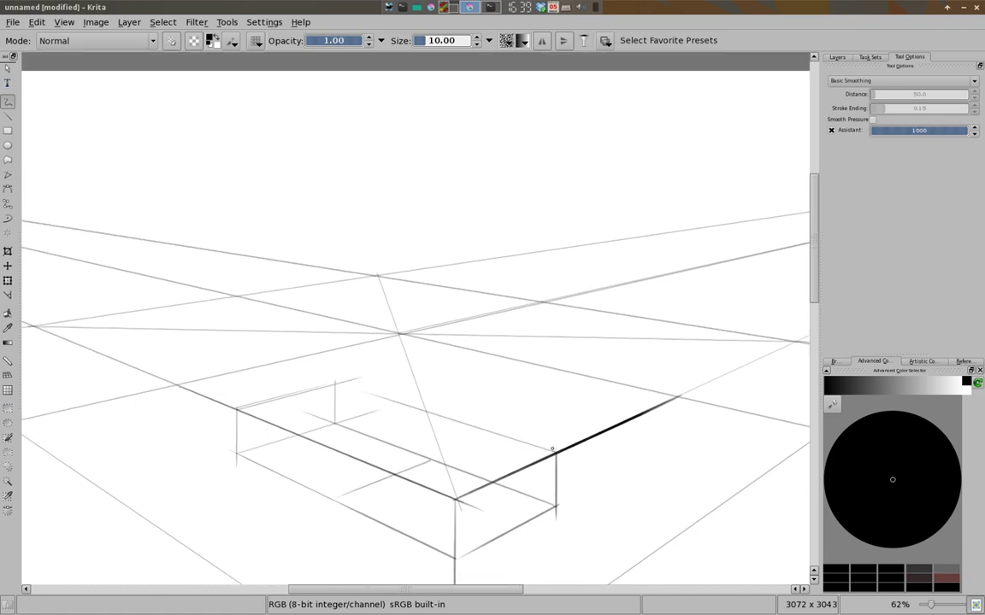
left_click_drag(466, 492, 647, 411)
mouse_move(514, 443)
left_mouse_down()
mouse_move(503, 397)
mouse_move(525, 391)
mouse_move(524, 339)
left_mouse_up()
Add a second short vertical and short perspective strokes on the inner box top
scroll(536, 389, "up", 3)
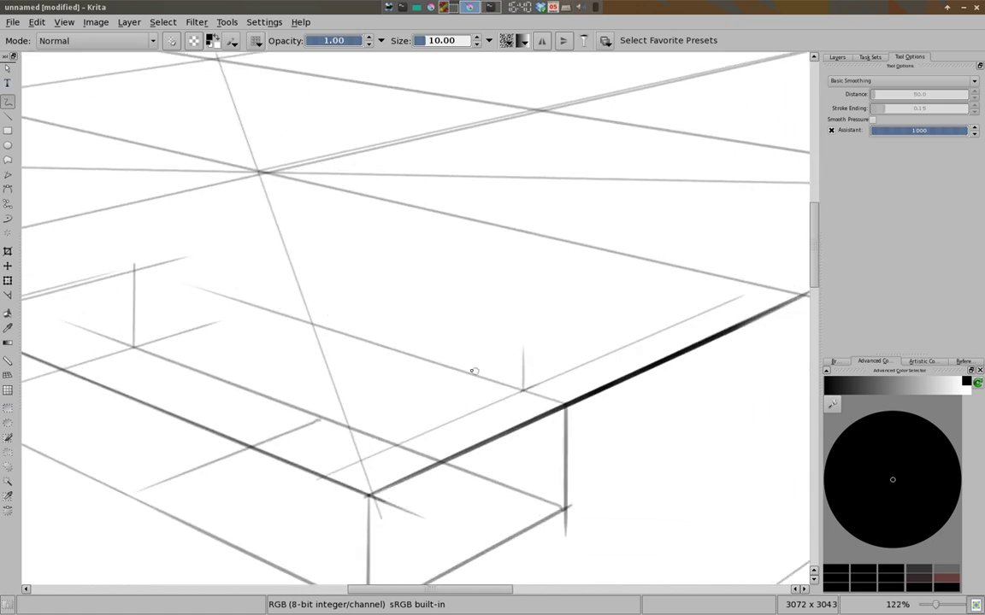
mouse_move(469, 321)
left_mouse_down()
mouse_move(476, 370)
mouse_move(547, 340)
mouse_move(527, 385)
left_mouse_up()
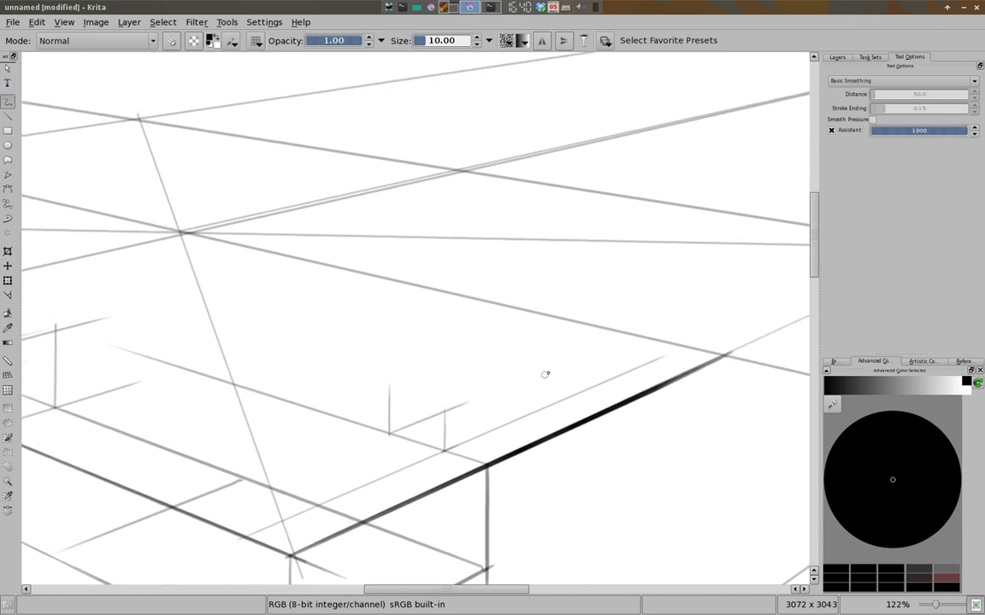
mouse_move(393, 430)
left_mouse_down()
mouse_move(603, 349)
mouse_move(457, 438)
mouse_move(512, 402)
left_mouse_up()
key("v")
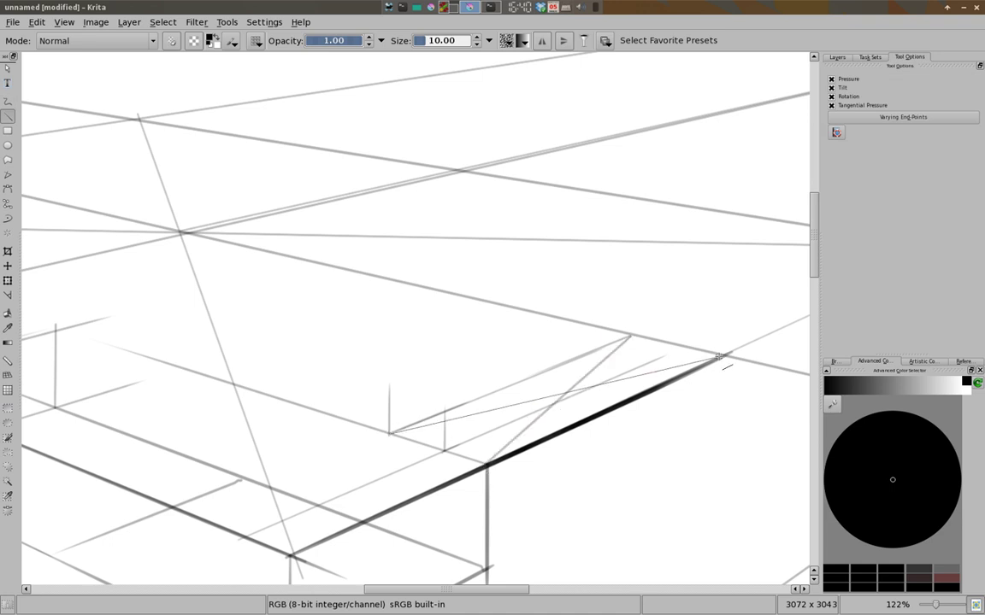
key("b")
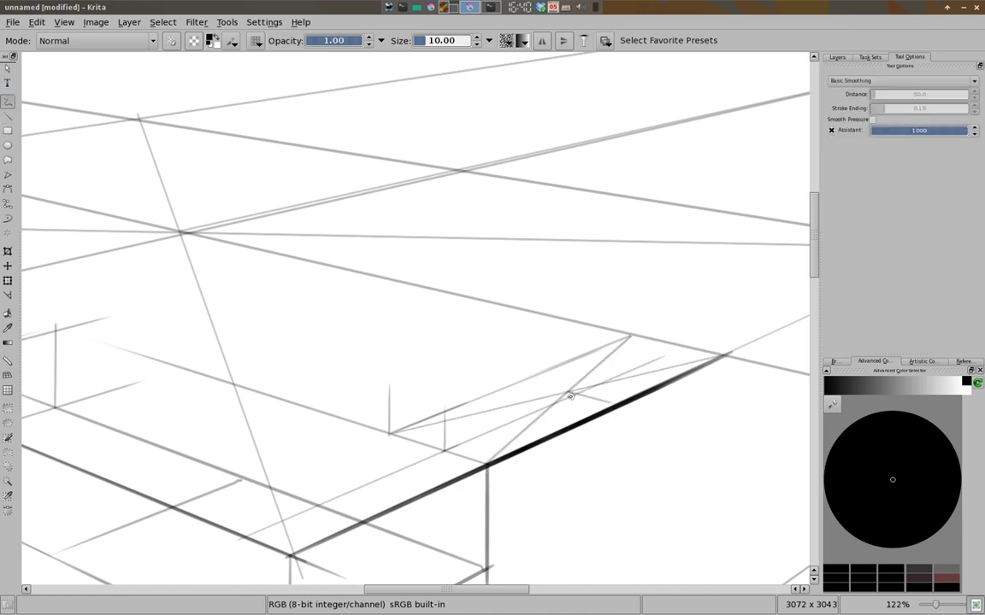
left_click_drag(520, 381, 564, 393)
left_click_drag(479, 378, 503, 382)
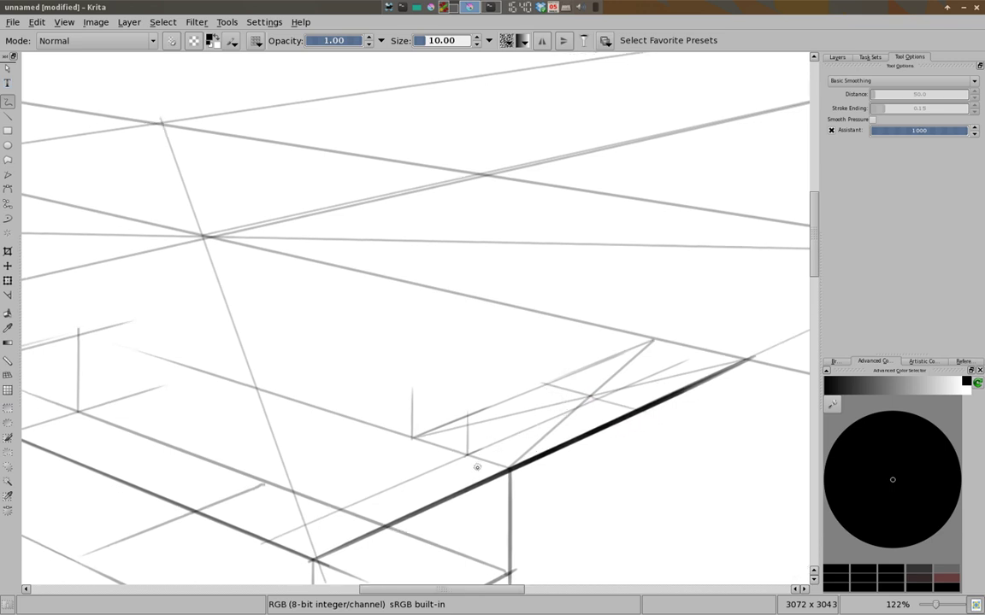
Draw perspective lines near the box top and a single vertical post
left_click_drag(491, 349, 329, 303)
left_click_drag(442, 387, 579, 390)
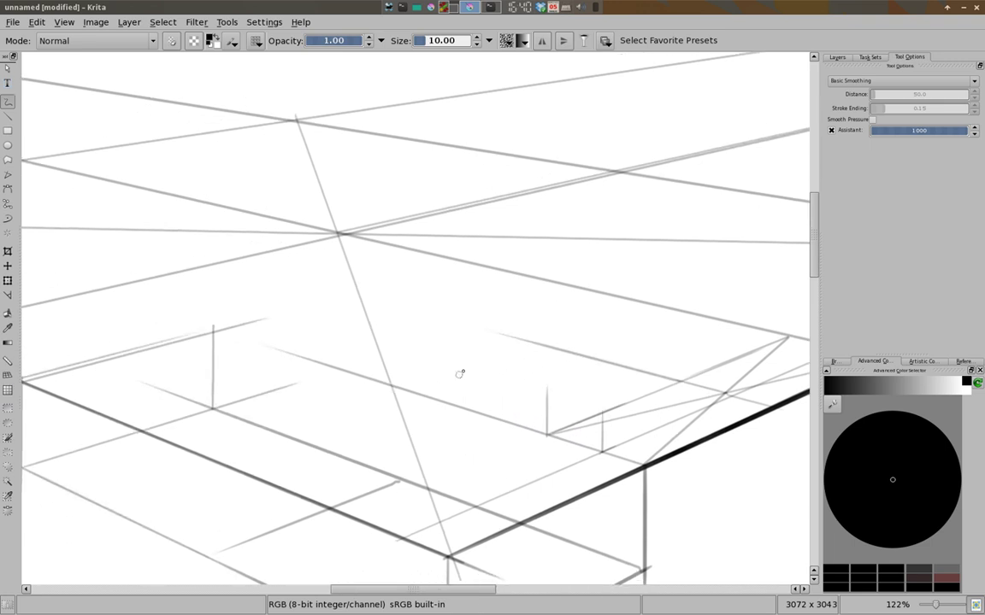
scroll(439, 389, "down", 2)
scroll(490, 400, "down", 1)
left_click_drag(414, 320, 479, 297)
left_click_drag(420, 323, 419, 358)
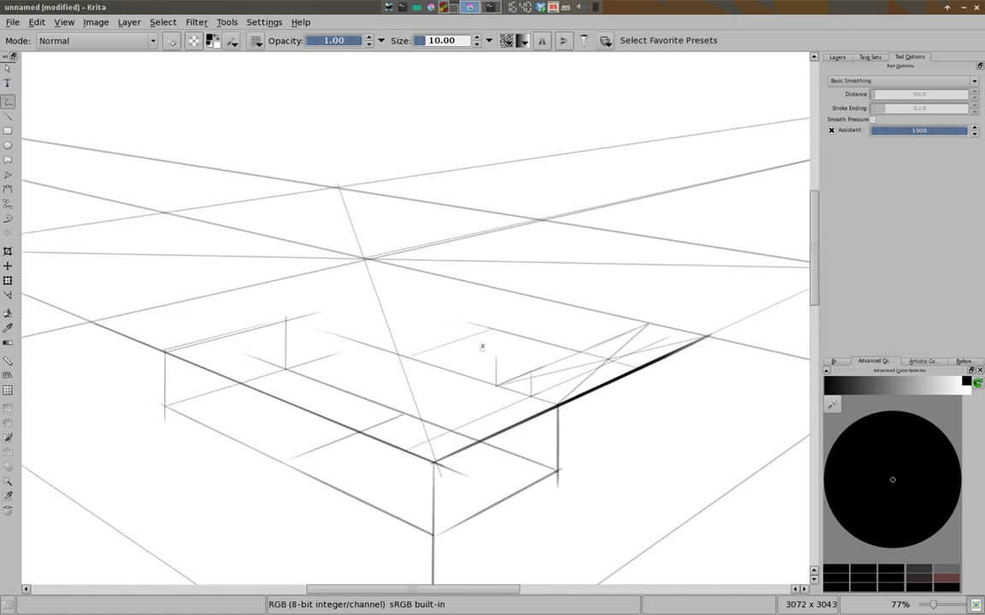
left_click_drag(493, 327, 493, 286)
left_click_drag(408, 315, 408, 354)
key("ctrl+z")
key("ctrl+z")
mouse_move(410, 305)
left_mouse_down()
mouse_move(408, 353)
mouse_move(455, 393)
left_mouse_up()
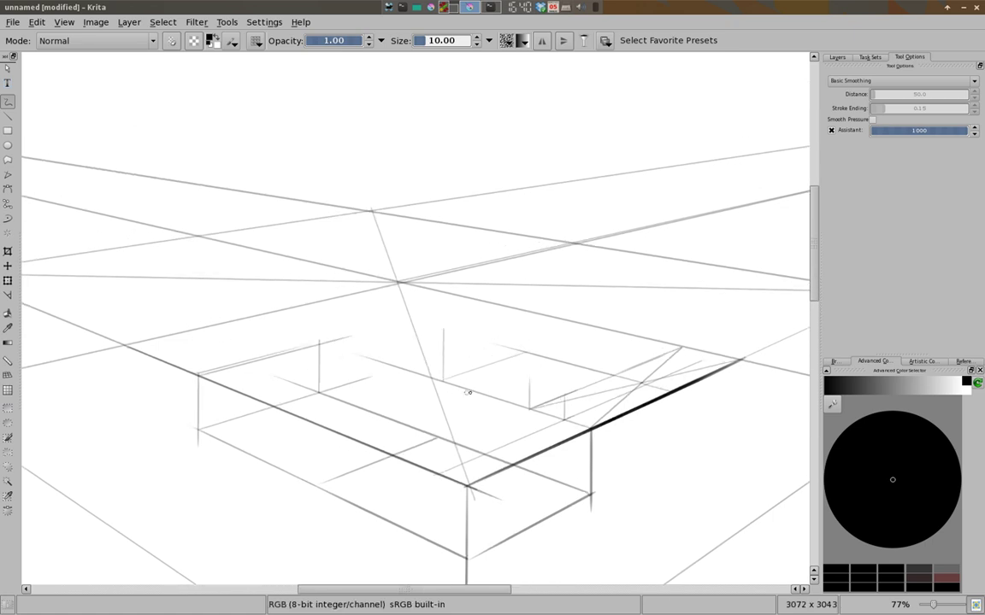
Add inner perspective lines, a right-side post and a tall vertical at the back-right corner
mouse_move(373, 377)
left_mouse_down()
mouse_move(275, 391)
mouse_move(316, 424)
left_mouse_up()
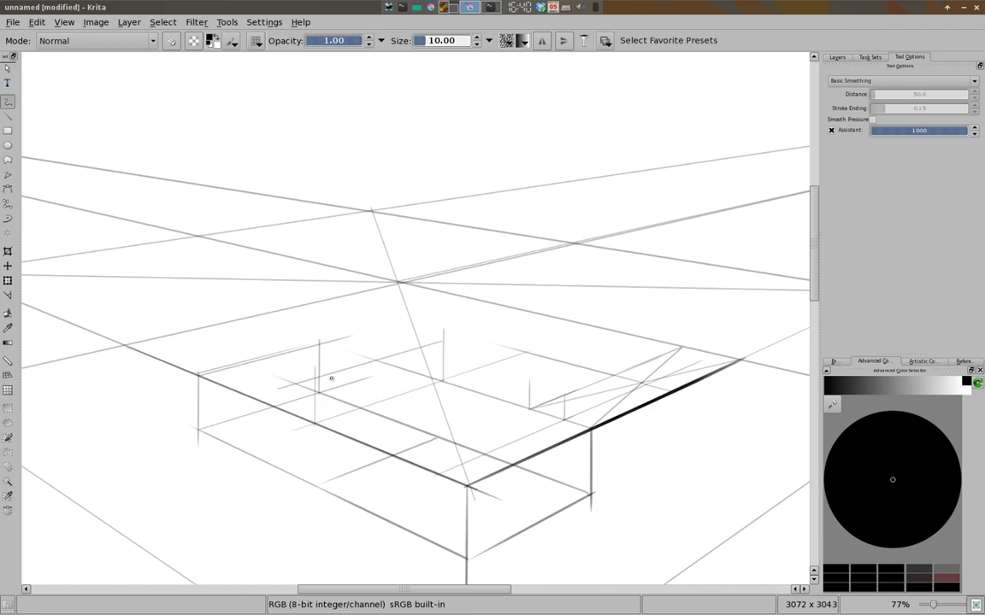
left_click(458, 337)
mouse_move(468, 378)
left_mouse_down()
mouse_move(605, 323)
mouse_move(601, 284)
left_mouse_up()
left_click_drag(503, 370, 415, 370)
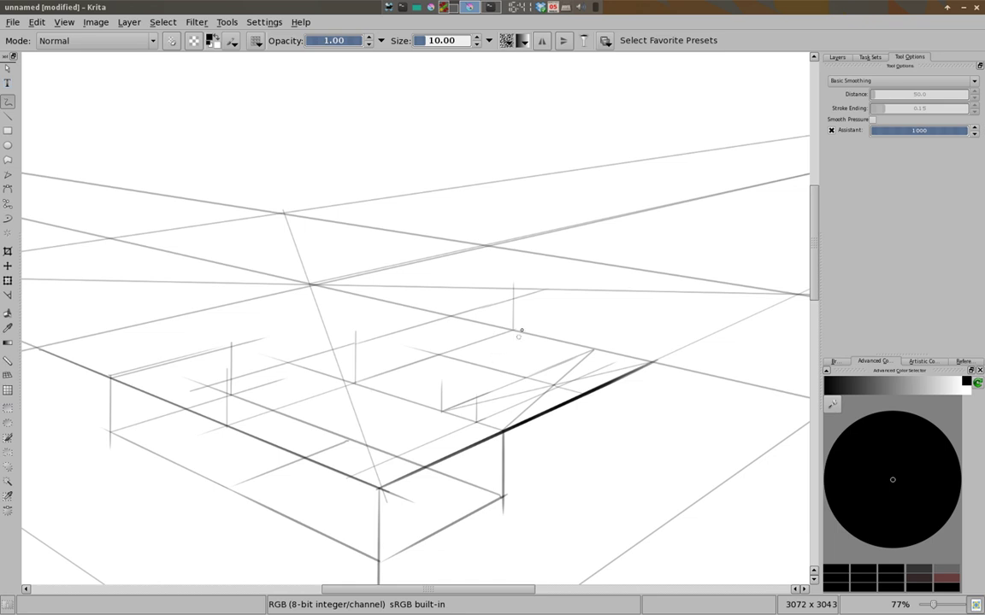
left_click_drag(529, 322, 518, 331)
left_click_drag(639, 371, 641, 245)
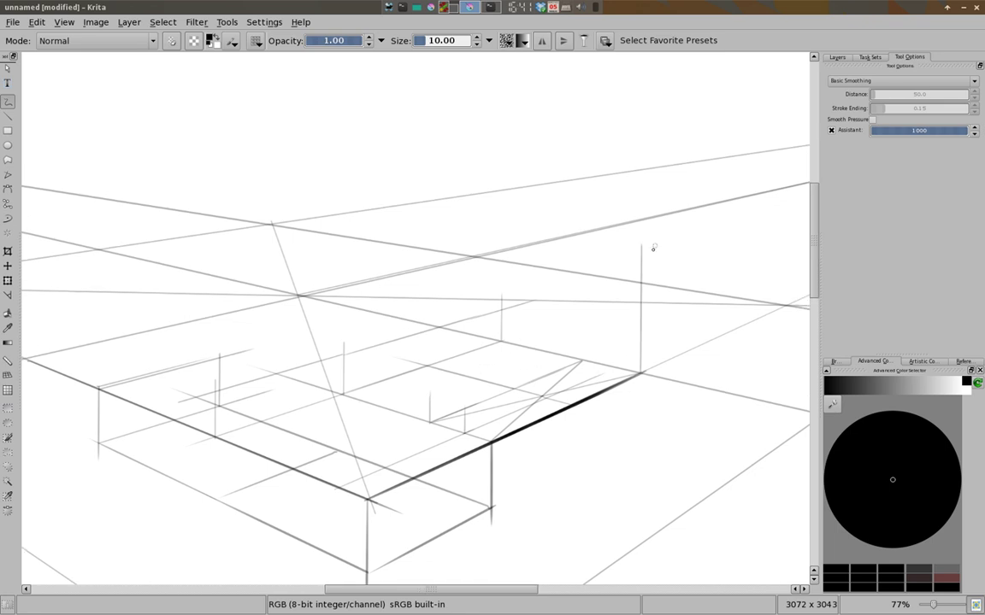
mouse_move(369, 499)
left_mouse_down()
mouse_move(435, 449)
mouse_move(437, 338)
left_mouse_up()
Try straight diagonals inside the box, then redo with a vertical post and faint perspective line
left_click_drag(459, 449, 456, 461)
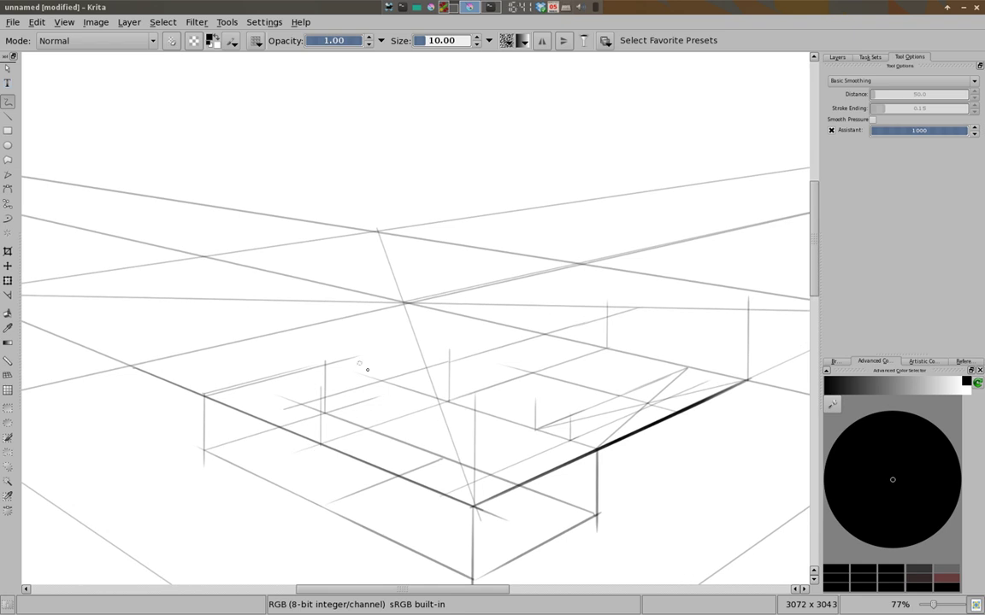
key("v")
left_click_drag(449, 360, 535, 430)
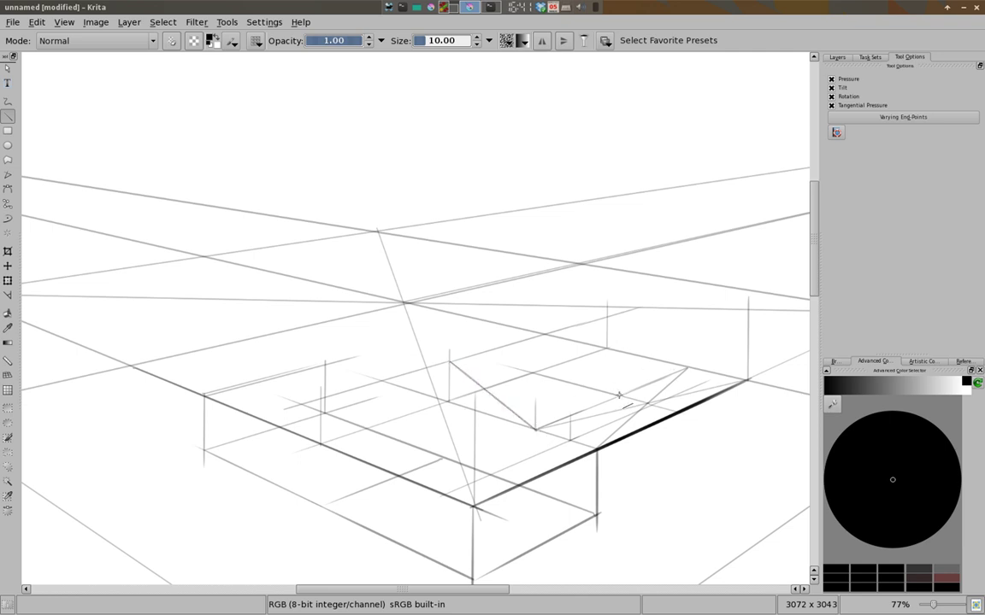
mouse_move(535, 337)
left_mouse_down()
mouse_move(569, 372)
mouse_move(563, 365)
left_mouse_up()
left_click_drag(563, 364, 618, 400)
key("b")
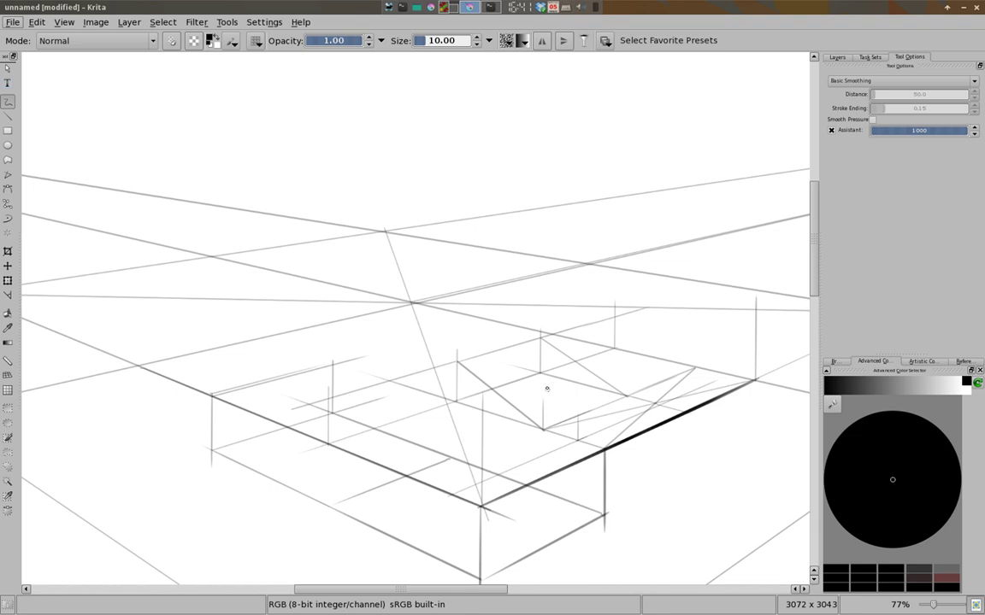
left_click_drag(605, 308, 221, 416)
key("ctrl+z")
key("ctrl+z")
key("ctrl+z")
left_click_drag(457, 341, 457, 396)
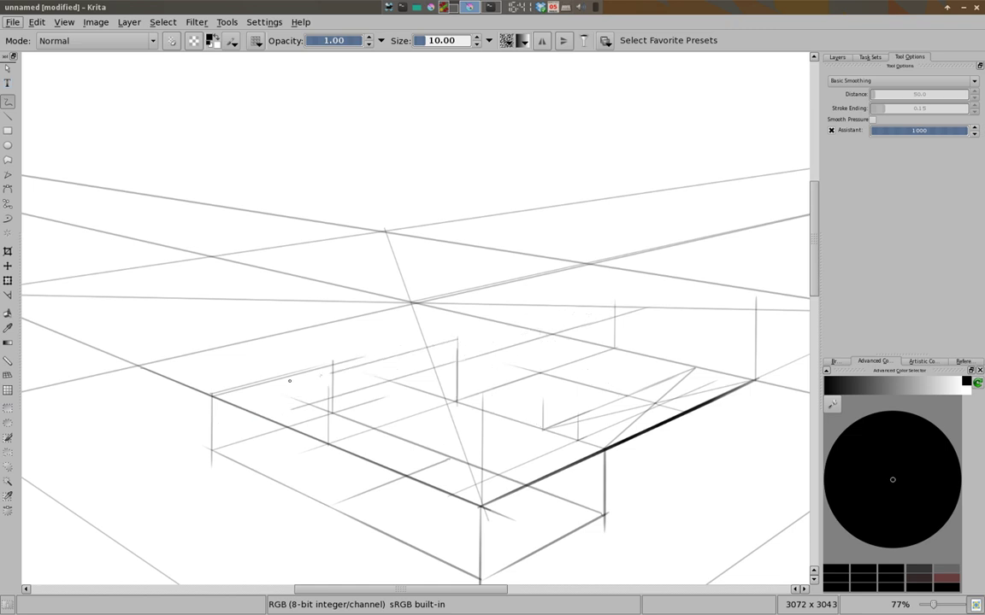
left_click_drag(428, 302, 668, 290)
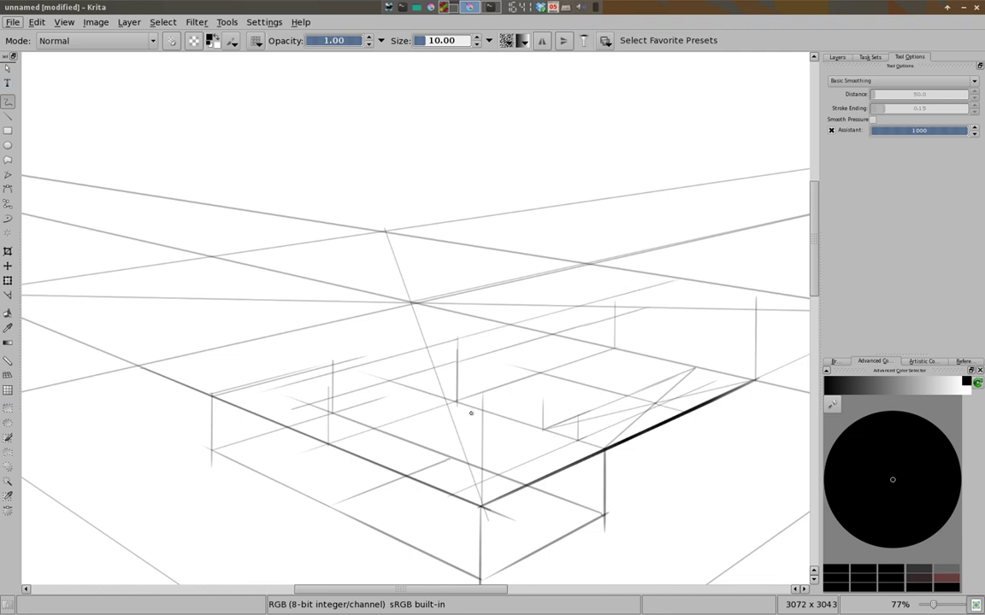
Draw straight zigzag diagonals with a short vertical between the inner posts
key("v")
left_click_drag(594, 439, 451, 458)
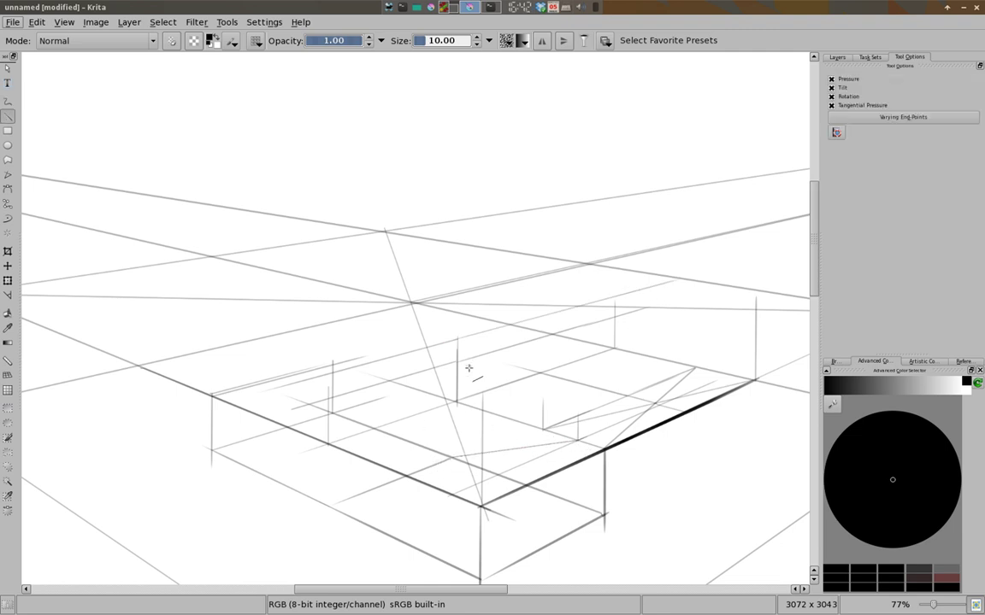
left_click_drag(458, 339, 542, 428)
left_click_drag(627, 396, 567, 319)
mouse_move(539, 374)
left_mouse_down()
mouse_move(539, 318)
mouse_move(628, 396)
left_mouse_up()
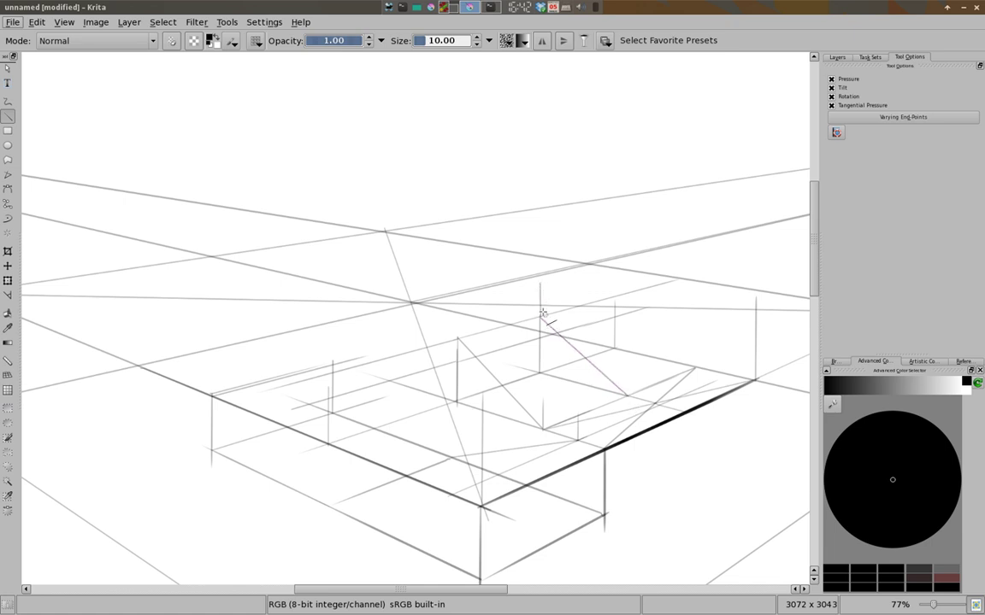
scroll(598, 316, "up", 3)
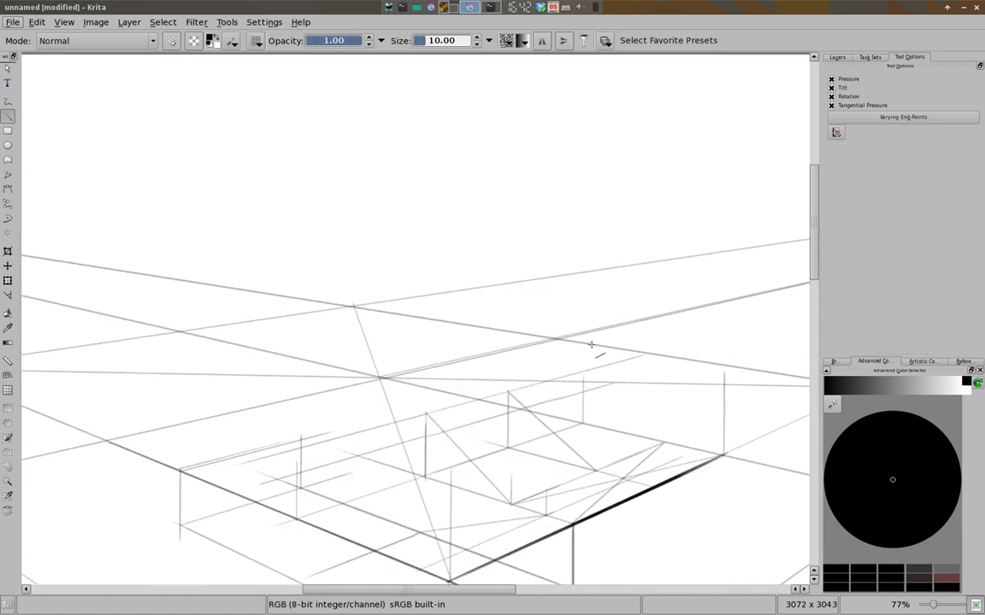
left_click_drag(571, 342, 385, 406)
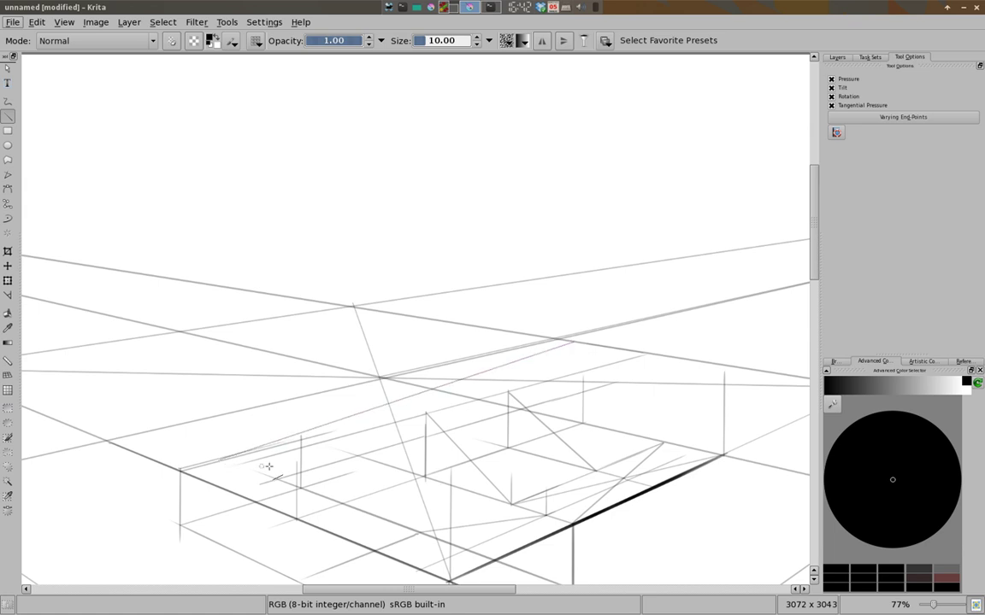
Draw a long perspective line across to the building's left side
key("b")
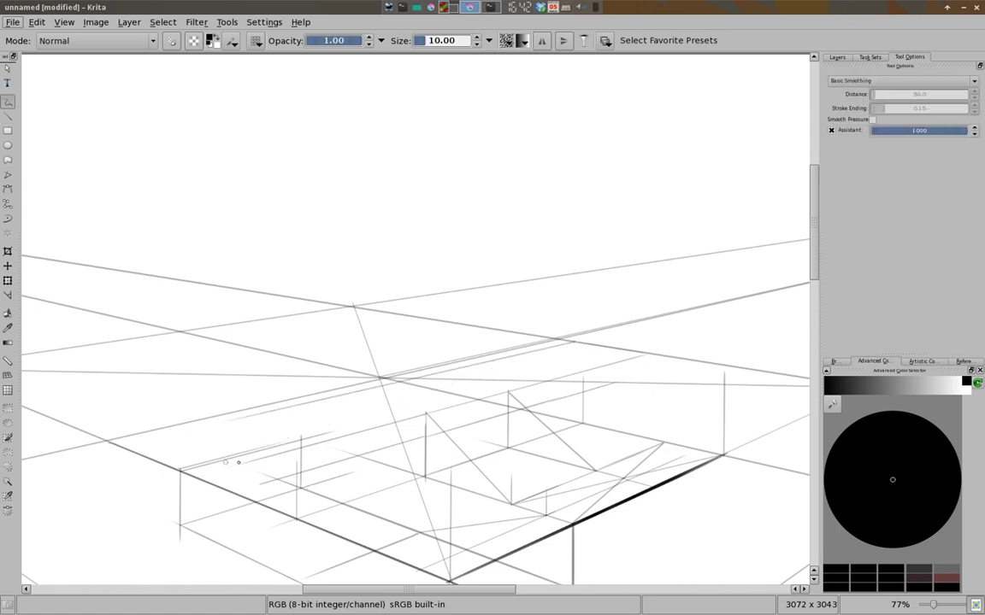
scroll(513, 355, "down", 3)
scroll(463, 347, "up", 1)
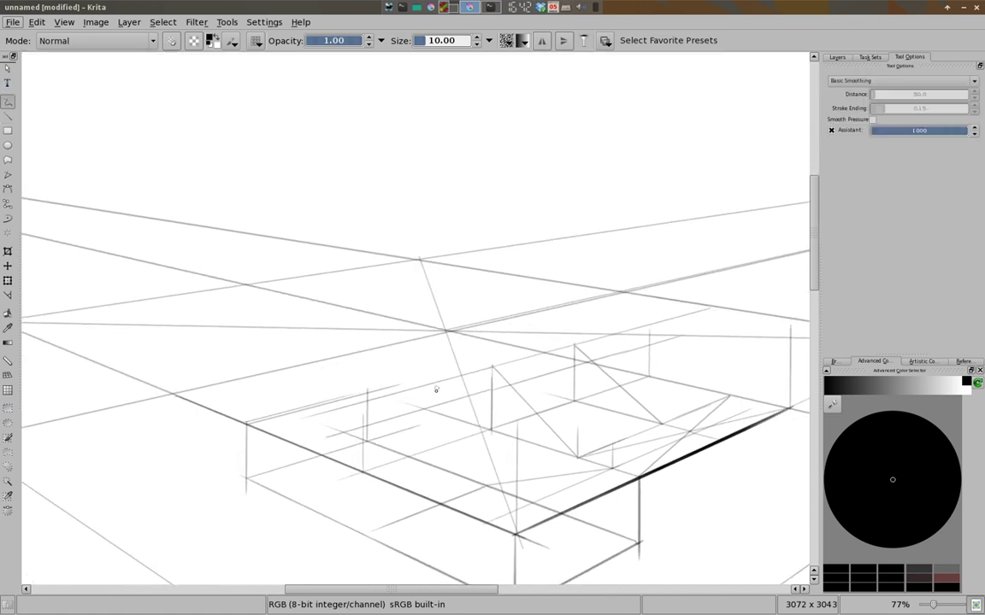
scroll(438, 385, "down", 1)
scroll(617, 325, "up", 1)
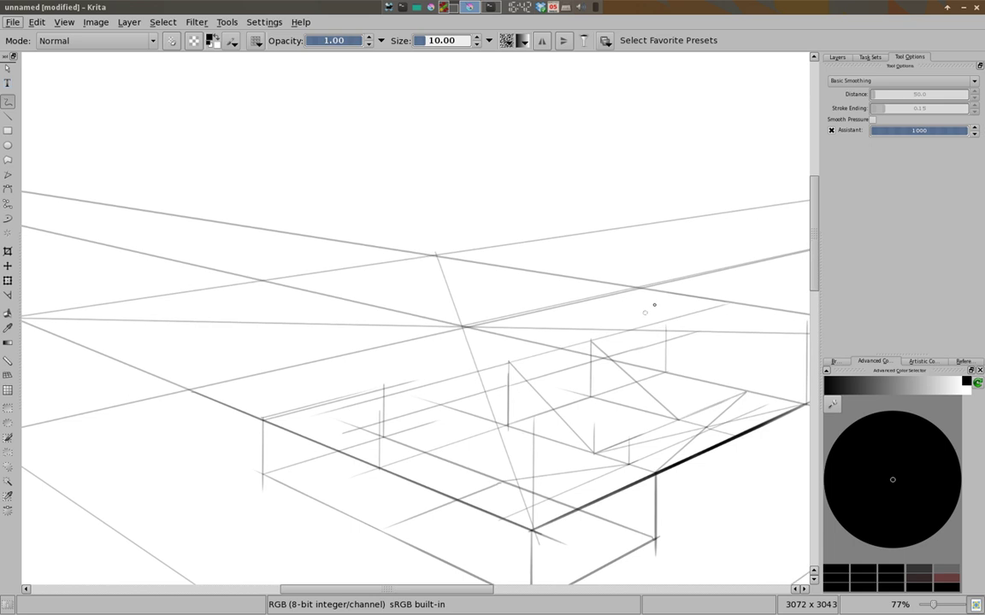
mouse_move(659, 291)
left_mouse_down()
mouse_move(219, 418)
mouse_move(289, 416)
left_mouse_up()
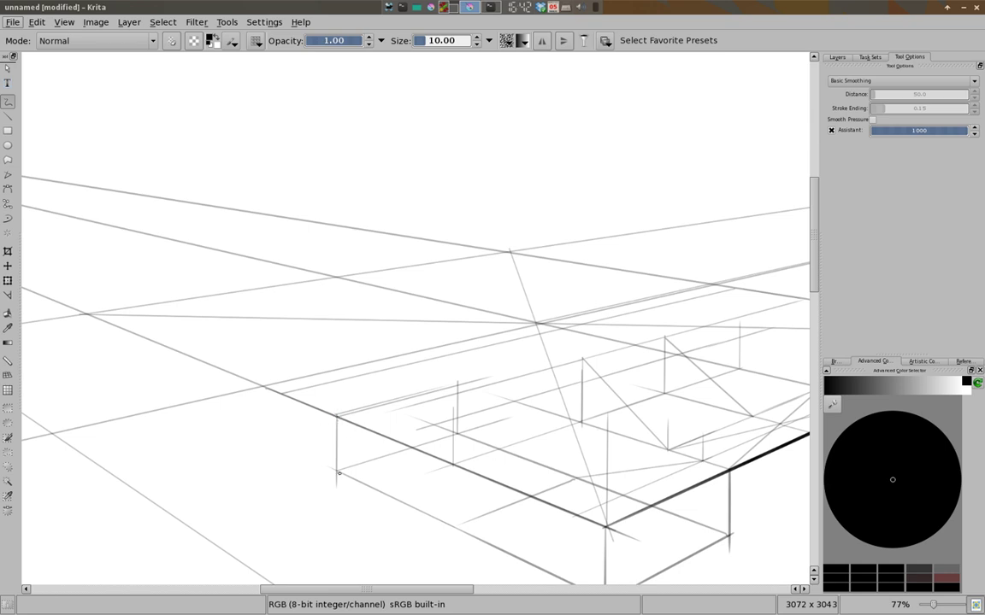
Outline the small left box section's front, top, back vertical and lower edges
left_click_drag(338, 470, 219, 411)
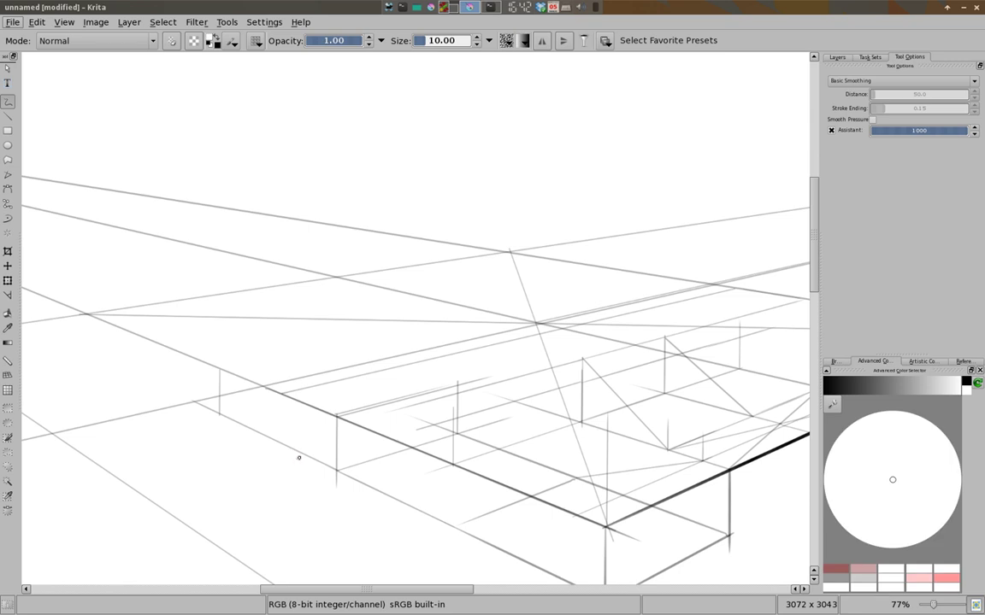
key("ctrl+z")
left_click_drag(335, 471, 230, 416)
mouse_move(228, 371)
left_mouse_down()
mouse_move(229, 419)
mouse_move(333, 349)
left_mouse_up()
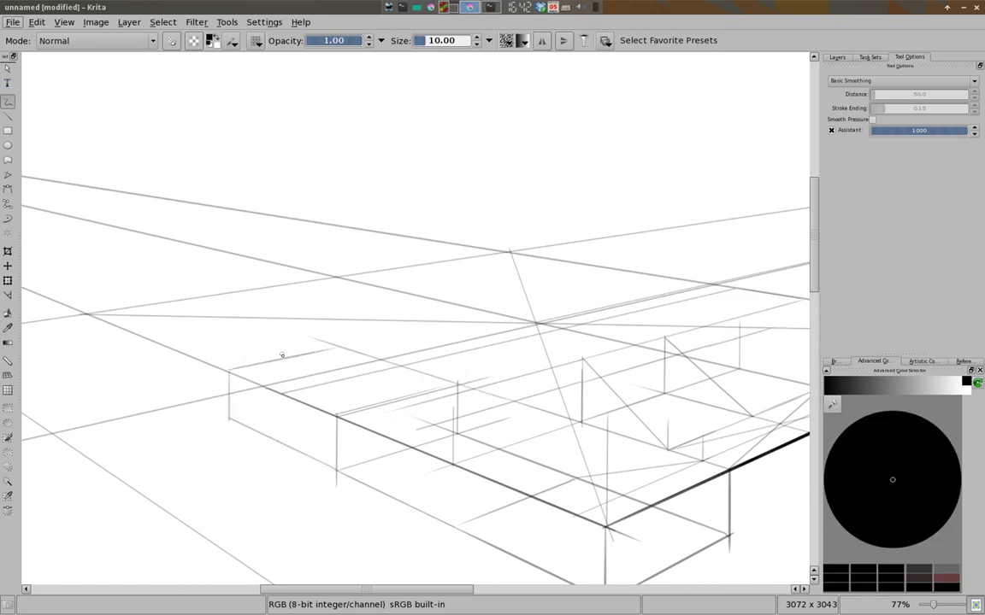
left_click_drag(335, 389, 335, 347)
left_click_drag(237, 416, 339, 419)
mouse_move(255, 383)
left_mouse_down()
mouse_move(313, 401)
mouse_move(709, 292)
left_mouse_up()
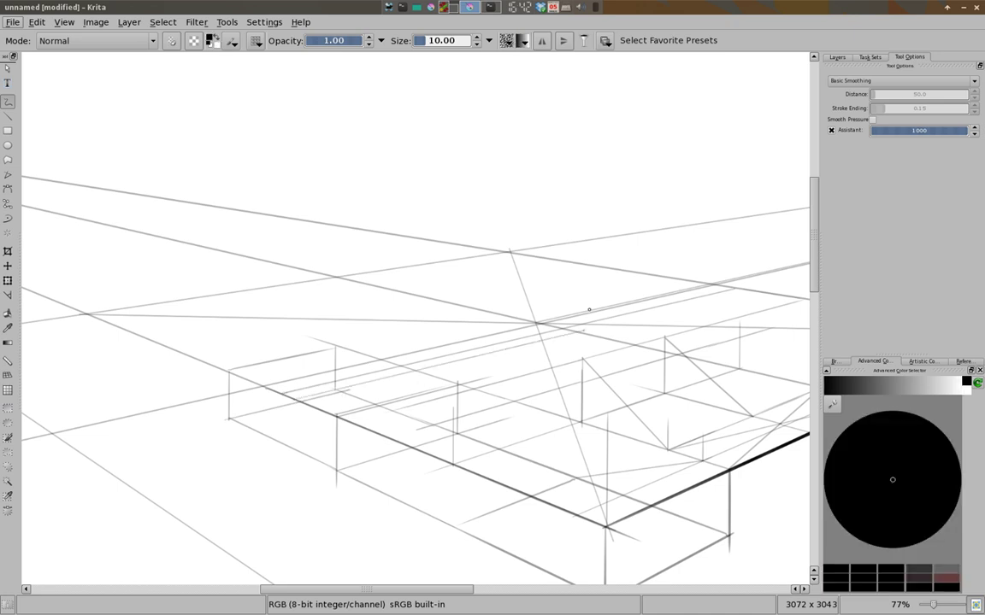
Erase faint guide lines near the box and toward the upper right
key("e")
left_click_drag(294, 391, 402, 382)
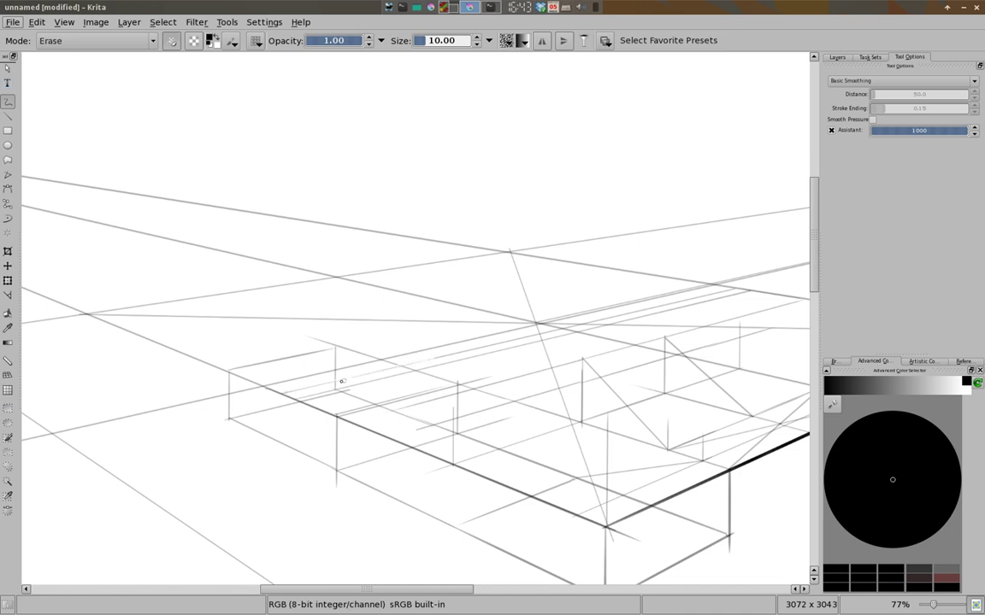
mouse_move(289, 393)
left_mouse_down()
mouse_move(710, 300)
mouse_move(399, 344)
mouse_move(431, 285)
left_mouse_up()
mouse_move(479, 329)
left_mouse_down()
mouse_move(469, 296)
mouse_move(462, 330)
mouse_move(442, 336)
mouse_move(450, 311)
mouse_move(447, 332)
mouse_move(483, 310)
left_mouse_up()
right_click(469, 297)
left_click(464, 307)
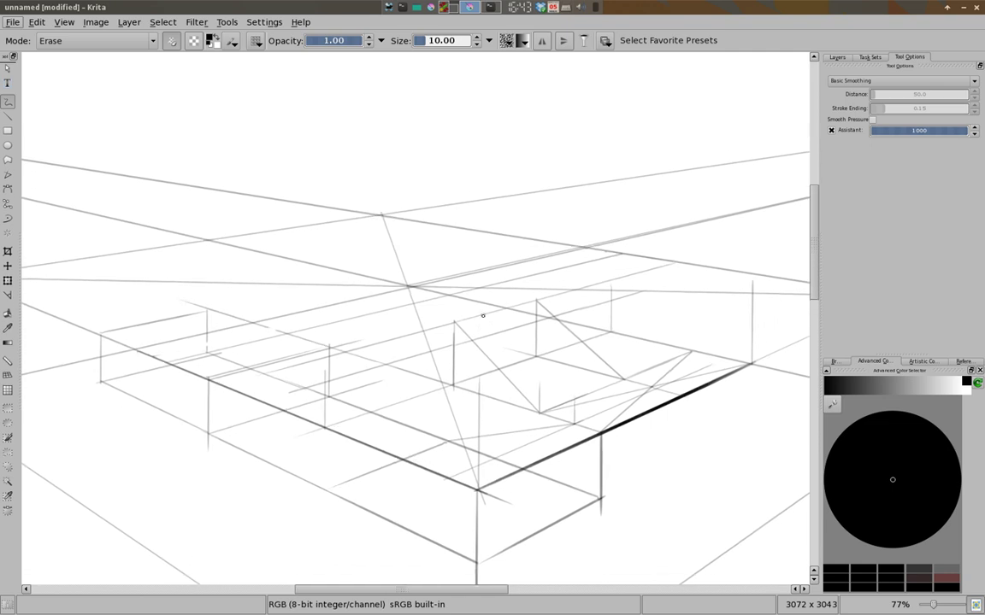
key("v")
mouse_move(483, 309)
left_mouse_down()
mouse_move(460, 313)
mouse_move(499, 305)
mouse_move(496, 323)
mouse_move(510, 301)
mouse_move(481, 369)
left_mouse_up()
key("b")
Zoom to 91%, erase faint lines across the sketch, and stroke near the upper-right post
key("alt+f")
key("Escape")
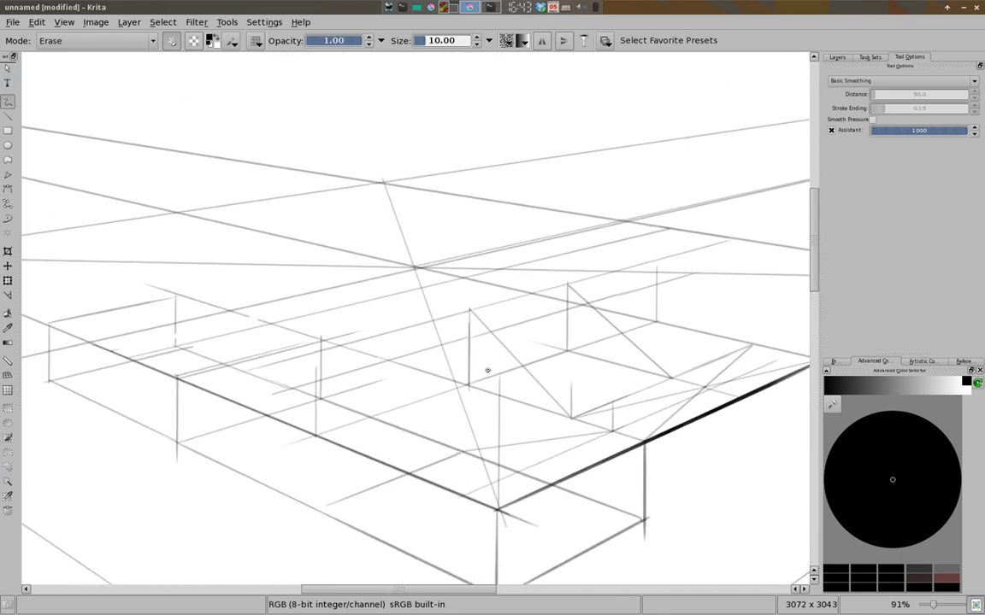
key("e")
key("e")
mouse_move(309, 382)
left_mouse_down()
mouse_move(547, 307)
mouse_move(681, 280)
mouse_move(648, 320)
left_mouse_up()
key("e")
left_click_drag(658, 264, 164, 362)
Undo the dark stroke and draw a straight floor line from the front edge's corner
key("ctrl+z")
key("ctrl+z")
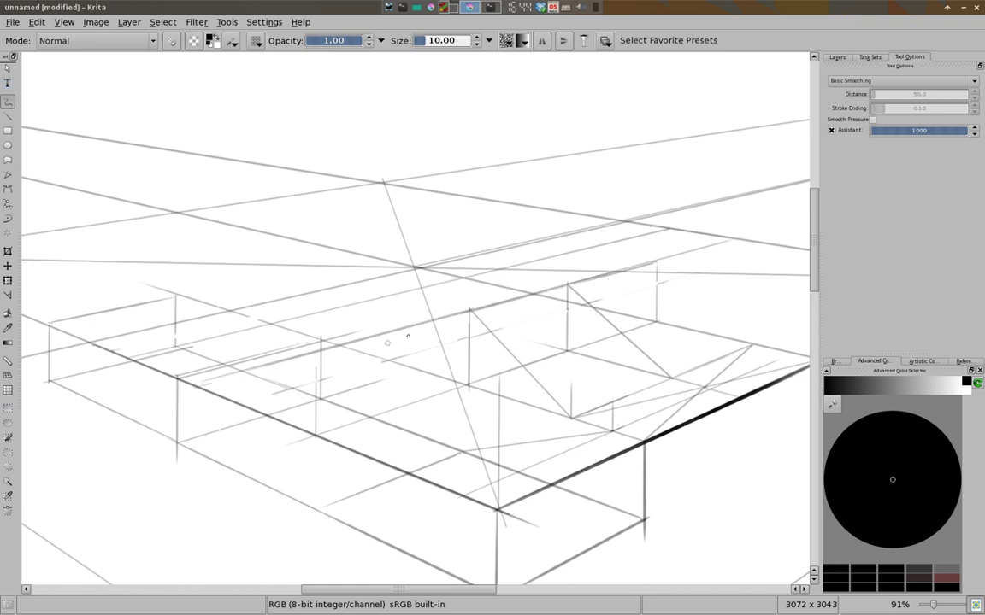
scroll(503, 299, "up", 2)
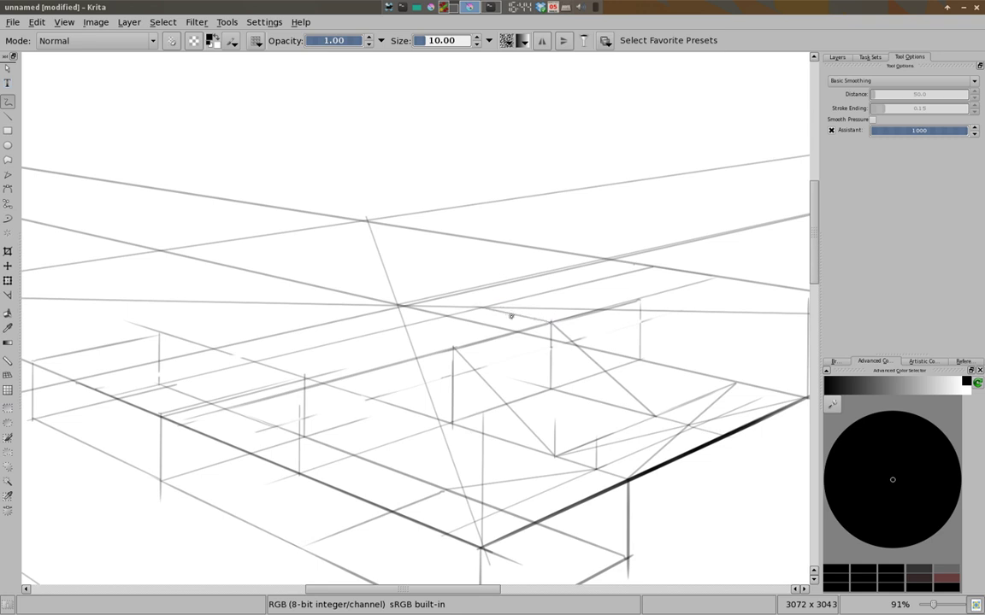
scroll(494, 307, "down", 4)
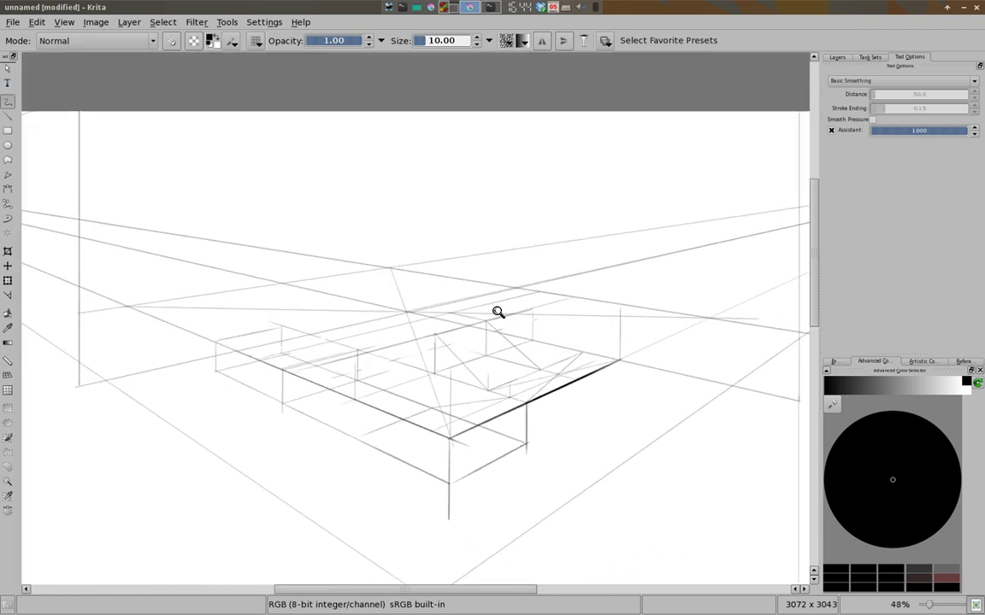
scroll(497, 312, "up", 1)
scroll(497, 312, "up", 1)
key("v")
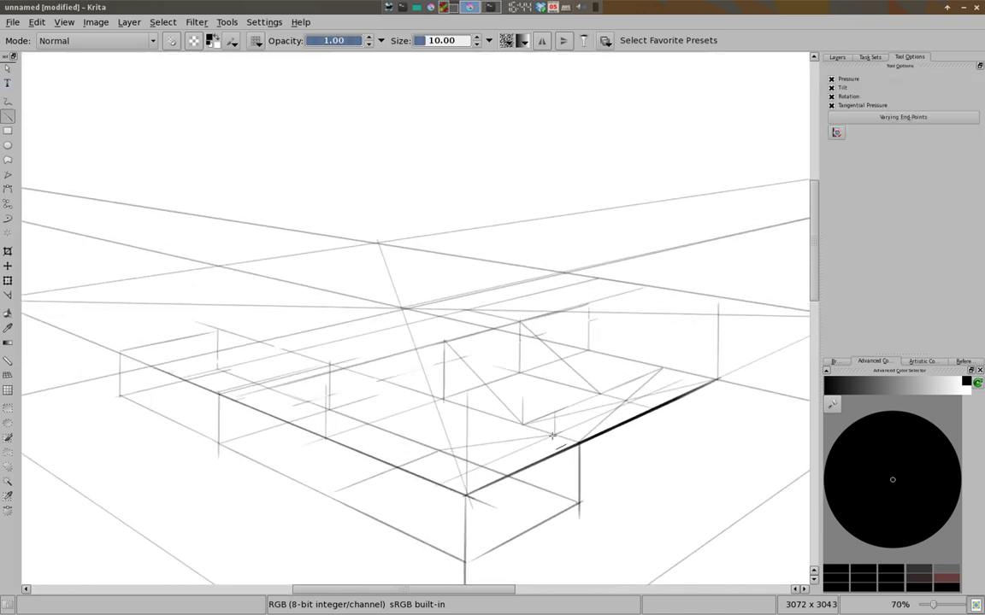
left_click_drag(579, 443, 440, 450)
left_click_drag(579, 443, 442, 489)
key("b")
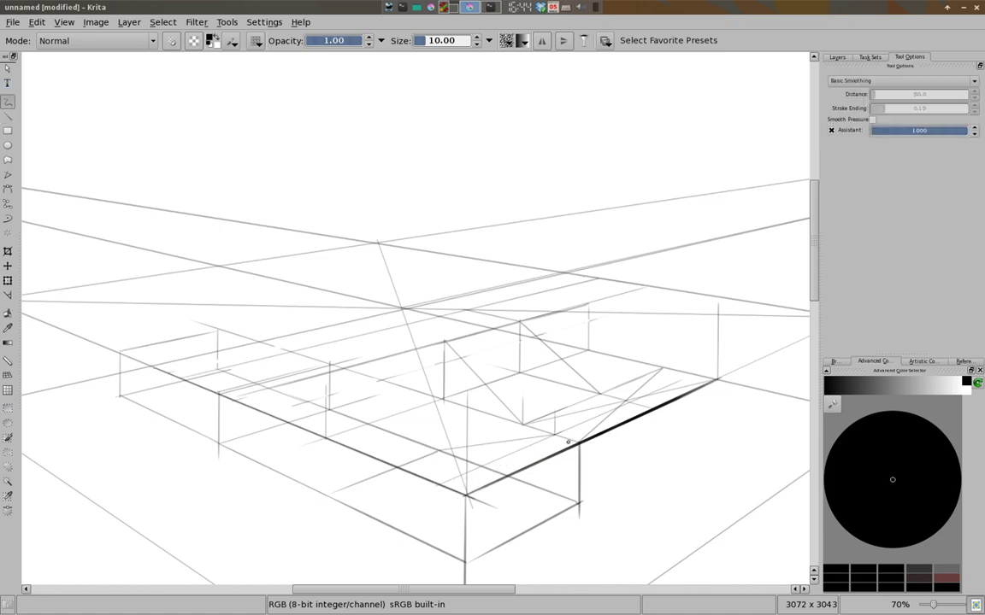
Add another straight floor line and sketch a small doorway on the inner wall
key("l")
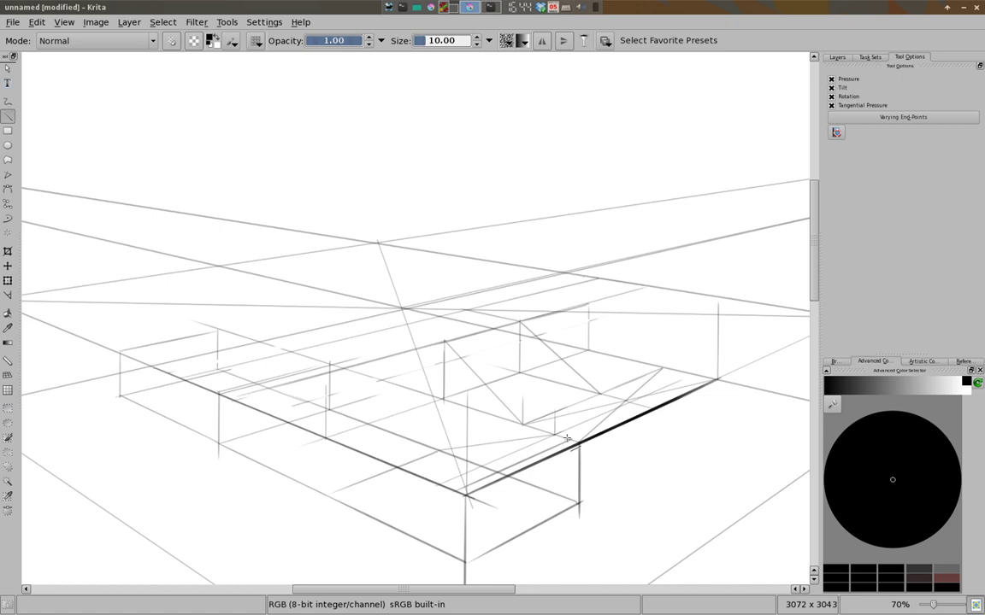
left_click_drag(571, 441, 445, 451)
key("b")
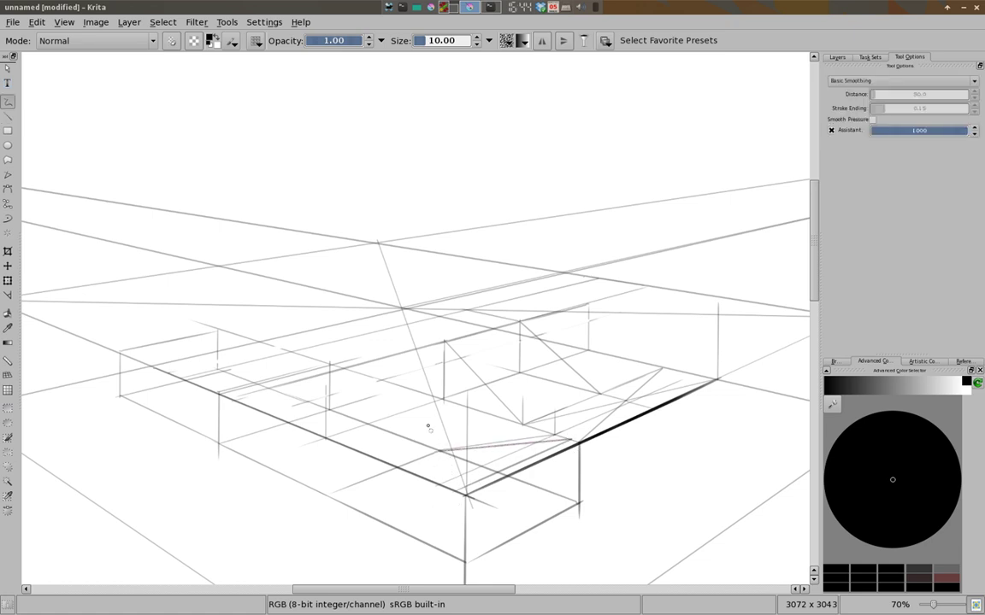
mouse_move(387, 427)
left_mouse_down()
mouse_move(387, 395)
mouse_move(408, 398)
left_mouse_up()
key("ctrl+z")
key("ctrl+z")
mouse_move(408, 397)
left_mouse_down()
mouse_move(391, 394)
mouse_move(391, 432)
mouse_move(386, 391)
mouse_move(403, 397)
left_mouse_up()
key("ctrl+z")
key("ctrl+z")
Add dashed floor strokes by the doorway and extend a wall edge upward
left_click_drag(411, 421, 422, 418)
left_click_drag(471, 403, 525, 420)
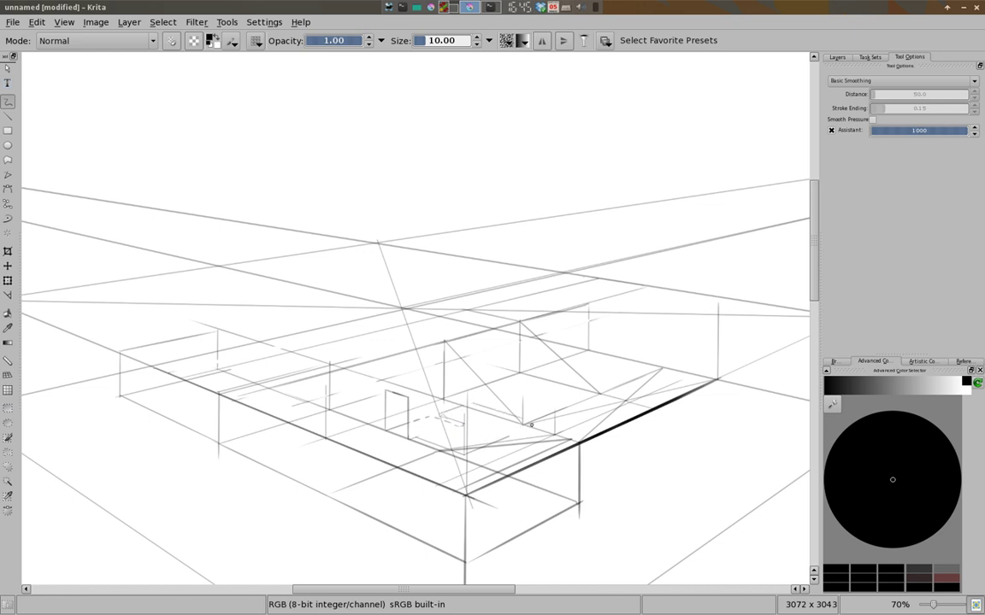
left_click_drag(533, 339, 531, 415)
scroll(376, 426, "down", 2)
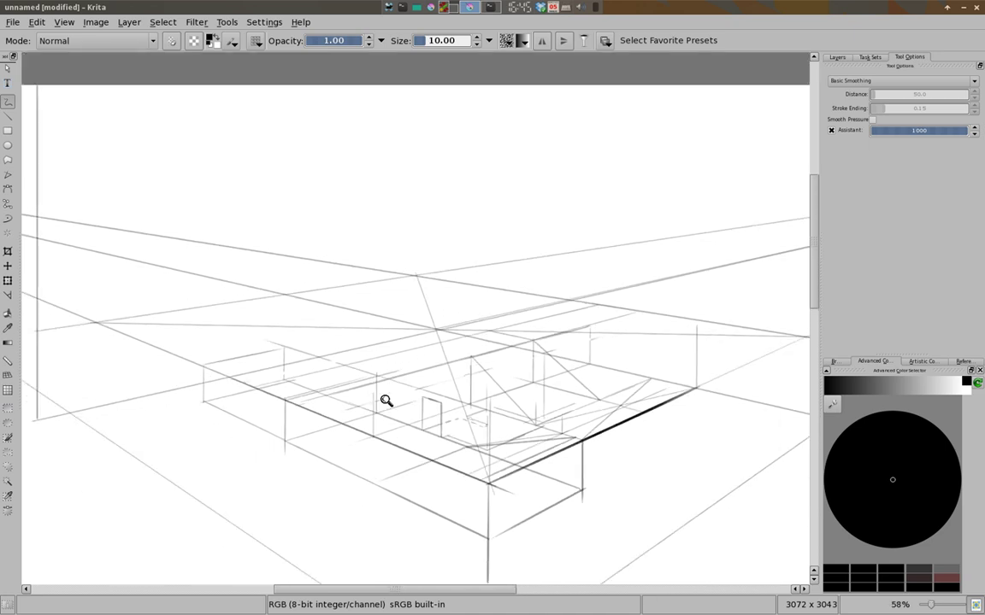
scroll(384, 402, "down", 2)
left_click_drag(360, 396, 552, 400)
mouse_move(519, 369)
left_mouse_down()
mouse_move(521, 350)
mouse_move(530, 385)
mouse_move(697, 349)
mouse_move(668, 347)
mouse_move(672, 371)
left_mouse_up()
Raise the back corner and middle posts and draw the back wall's top edge
scroll(553, 398, "up", 3)
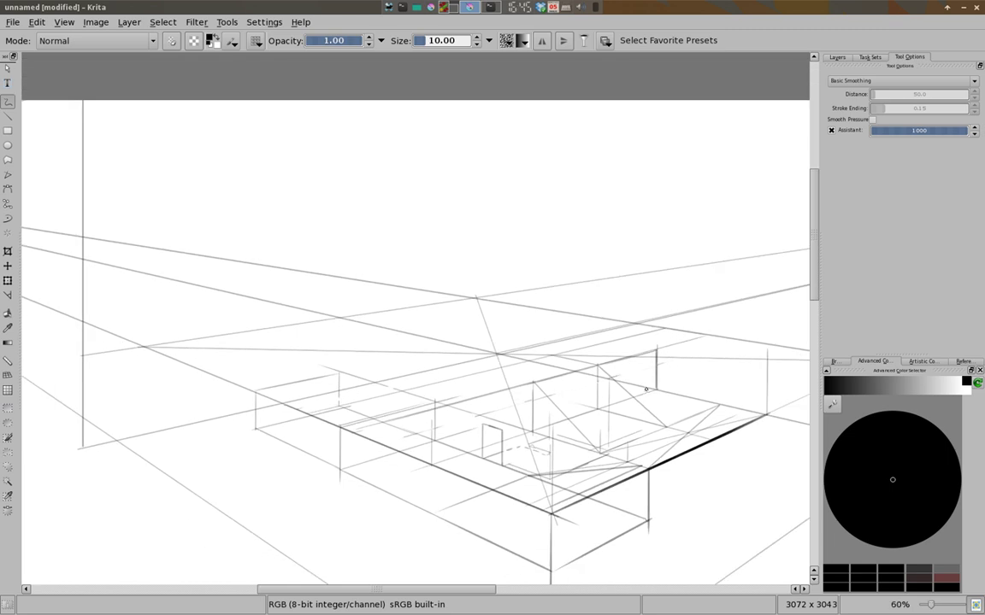
left_click_drag(655, 323, 655, 349)
left_click_drag(596, 344, 656, 330)
mouse_move(534, 375)
left_mouse_down()
mouse_move(532, 359)
mouse_move(323, 422)
left_mouse_up()
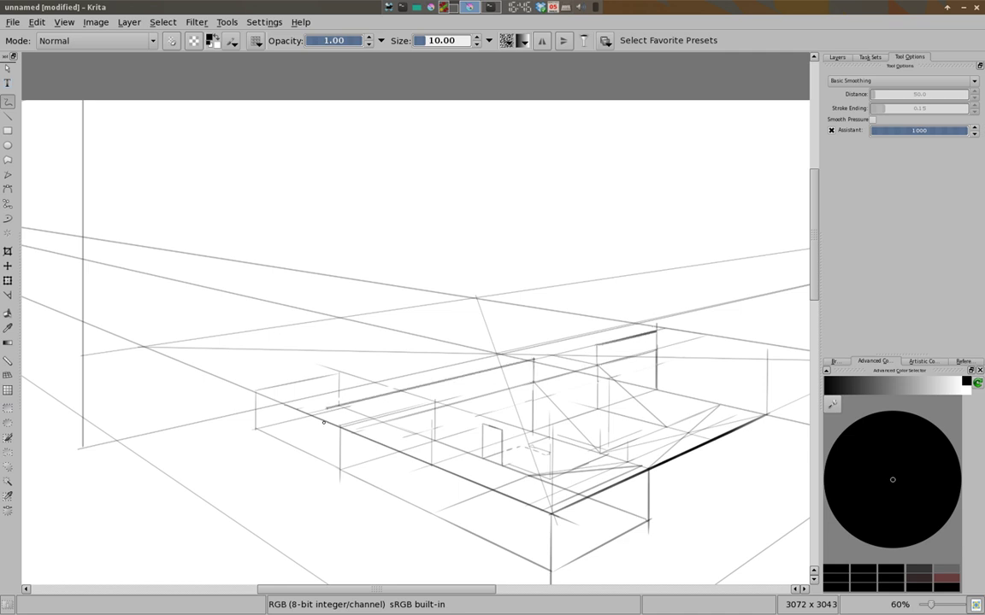
Add three short pillars: at the left wall corner, inside the floor plan, and on the right
left_click_drag(353, 404, 353, 430)
left_click_drag(601, 453, 600, 424)
left_click_drag(665, 426, 665, 398)
Measure the heights and angles of two wall posts with the Measure tool
scroll(669, 417, "up", 5)
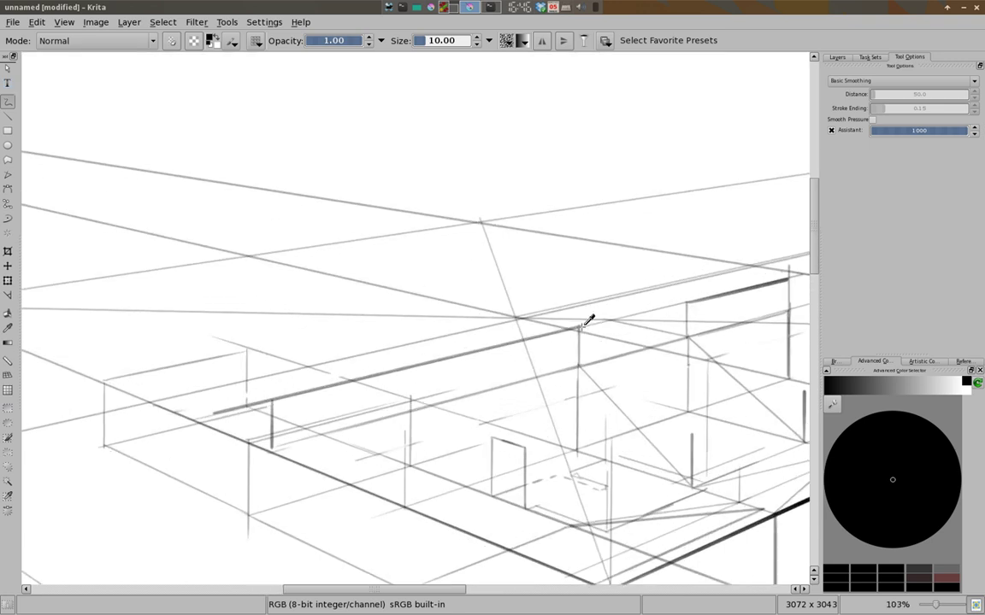
left_click(8, 295)
left_click_drag(436, 376, 437, 321)
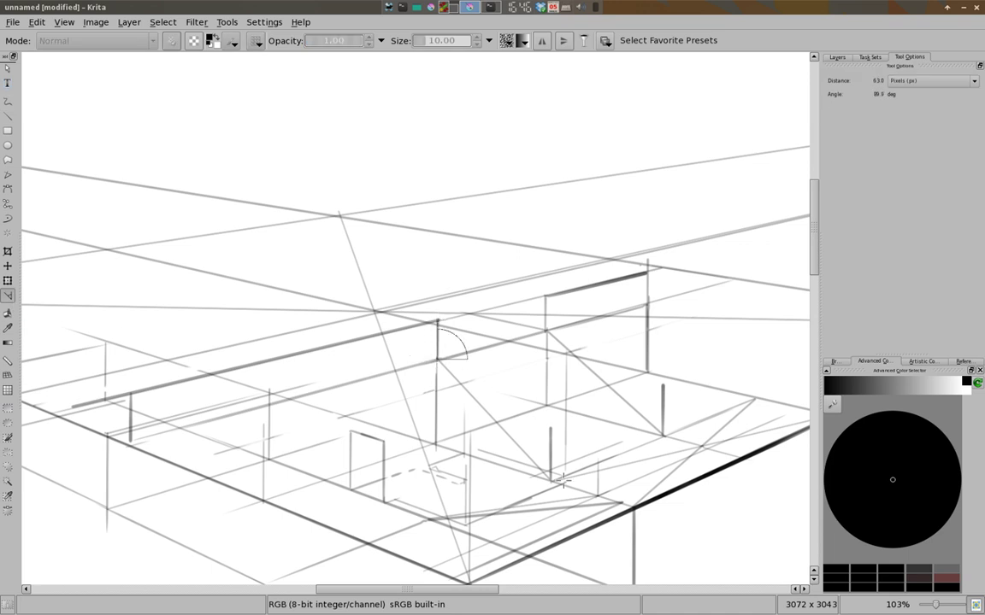
left_click_drag(551, 479, 550, 444)
Draw a straight diagonal brace from the post top down to the floor
key("v")
left_click_drag(437, 323, 551, 476)
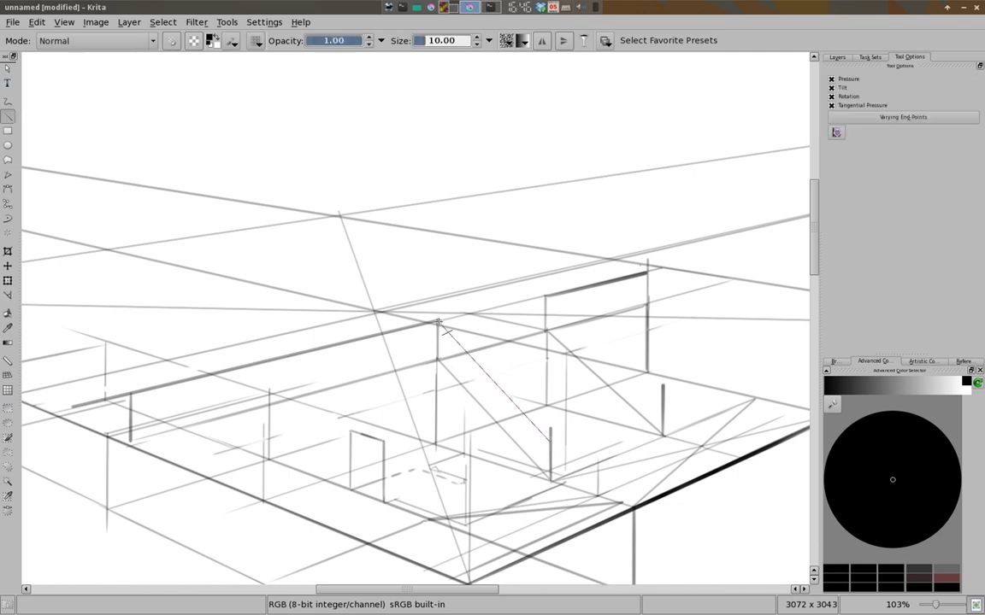
key("b")
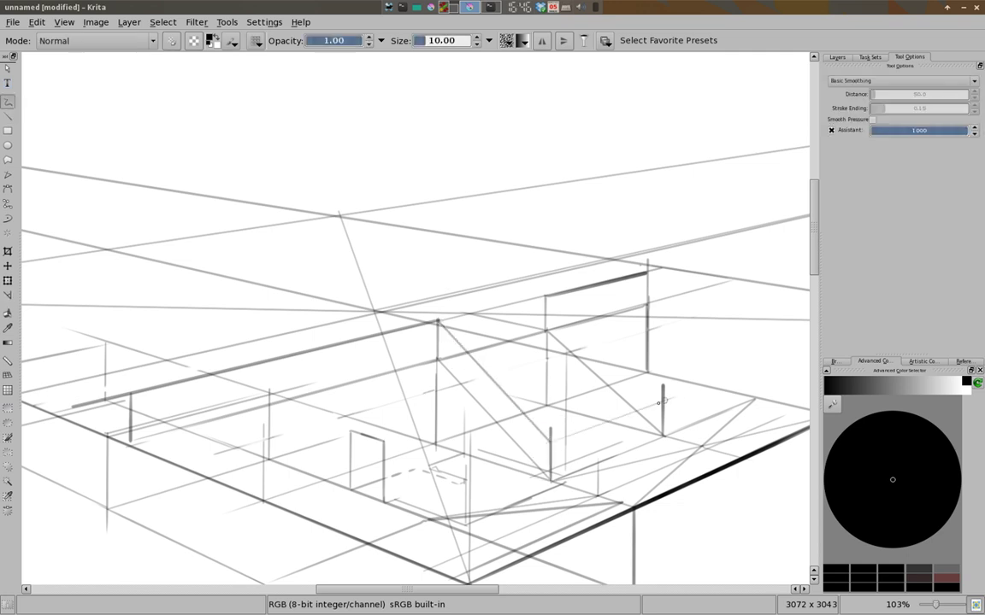
key("v")
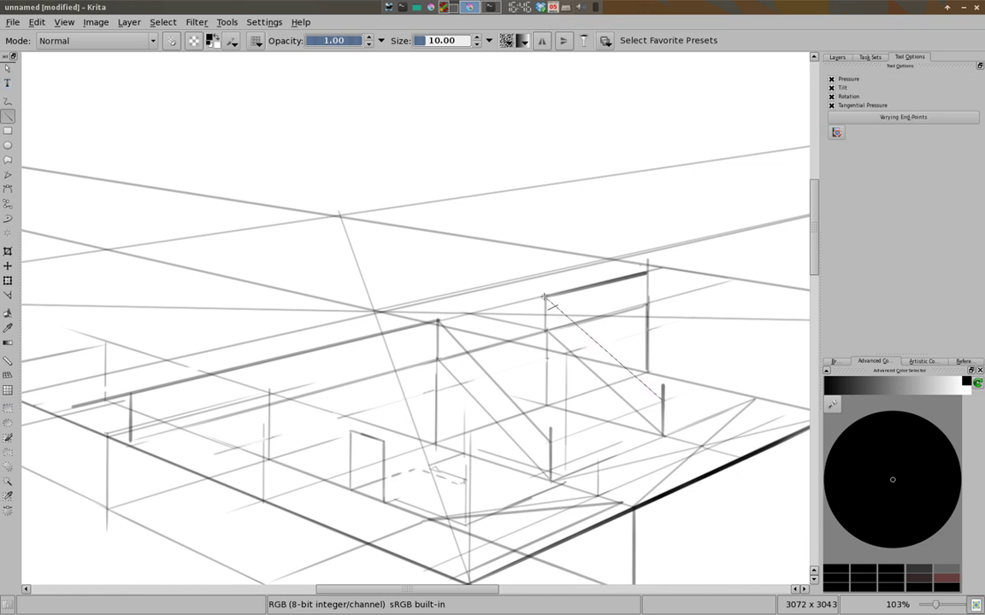
left_click_drag(582, 401, 644, 462)
key("b")
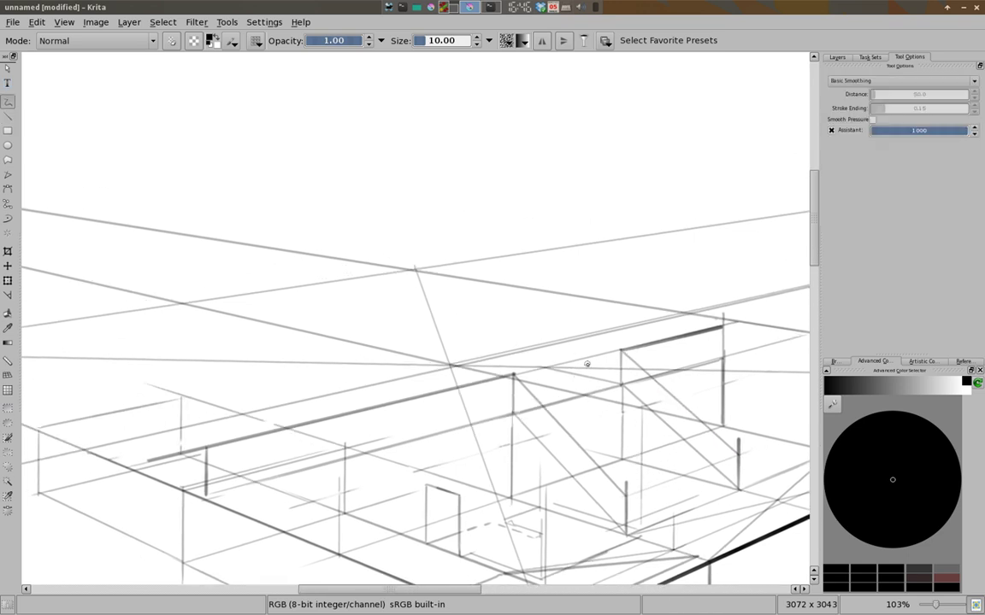
Brush a tall upper-floor corner post with edge lines running left along the wall
left_click_drag(582, 374, 580, 297)
mouse_move(589, 360)
left_mouse_down()
mouse_move(581, 375)
mouse_move(589, 301)
left_mouse_up()
left_click_drag(580, 298, 170, 373)
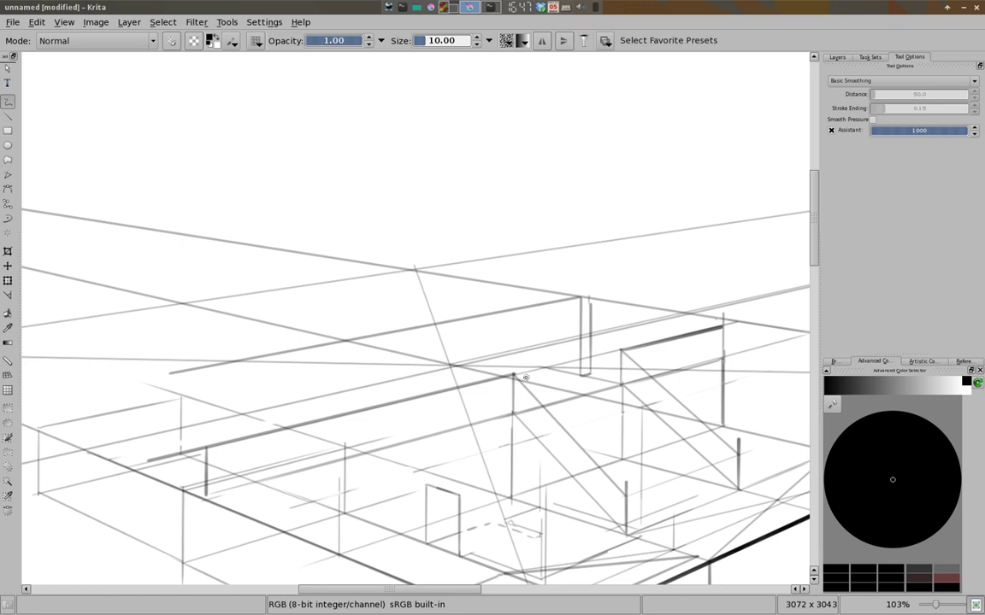
left_click_drag(515, 376, 184, 492)
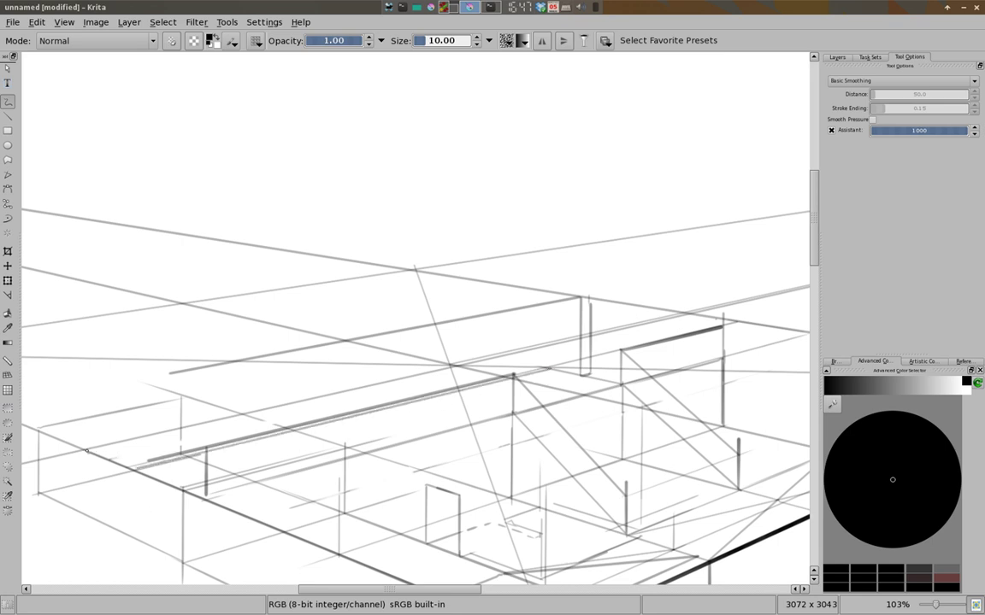
left_click_drag(89, 449, 370, 379)
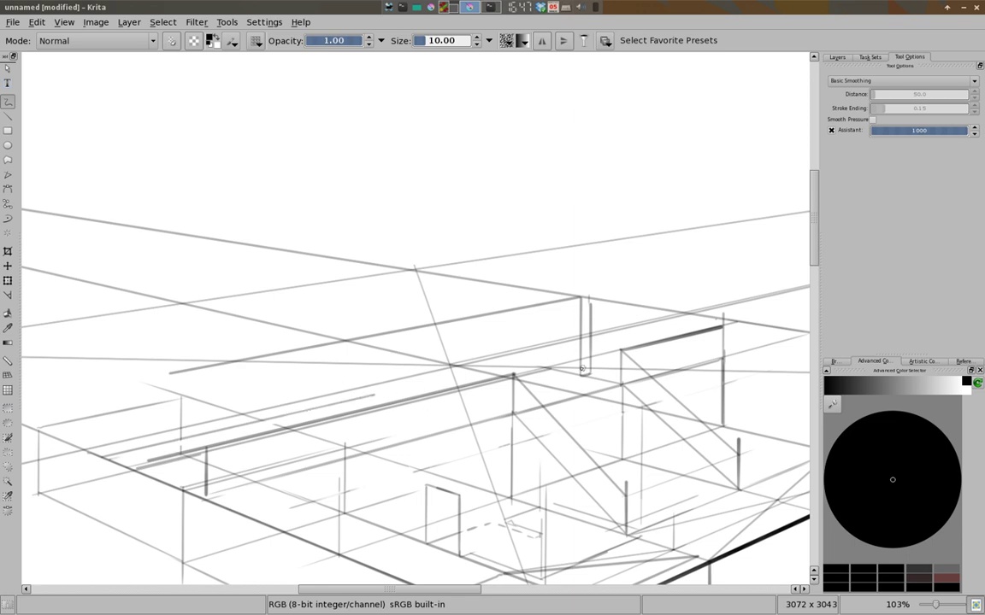
left_click_drag(590, 373, 592, 305)
Erase the extra parallel vertical and draw the upper edge running right from the post
key("ctrl+z")
key("ctrl+shift+z")
key("e")
left_click_drag(589, 306, 588, 366)
key("e")
left_click_drag(588, 297, 701, 276)
Draw a vertical post on the right and join the verticals' tops with an edge
scroll(590, 359, "up", 2)
scroll(590, 359, "right", 2)
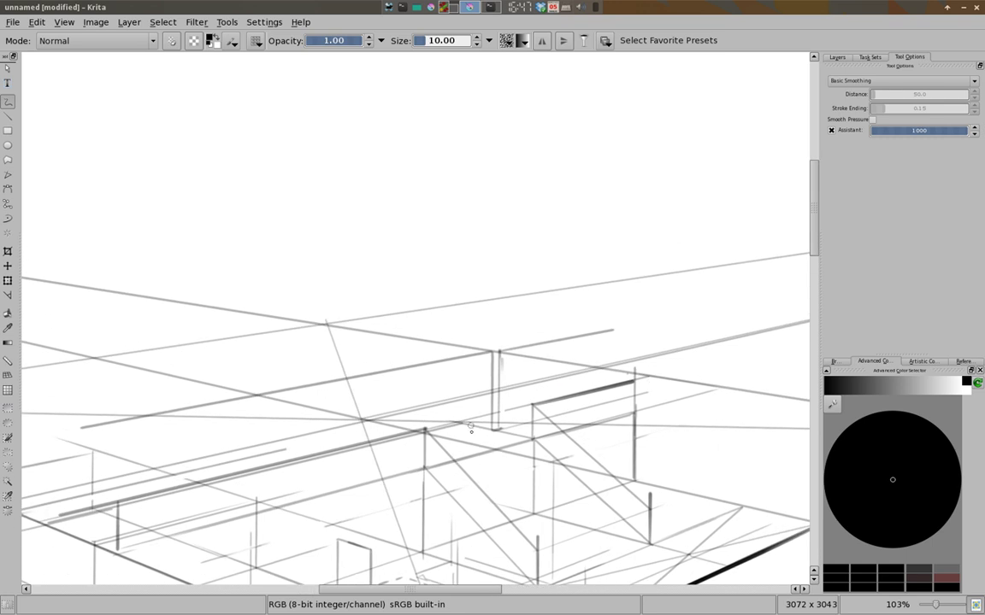
scroll(650, 385, "up", 1)
scroll(650, 384, "right", 1)
left_click_drag(650, 415, 651, 345)
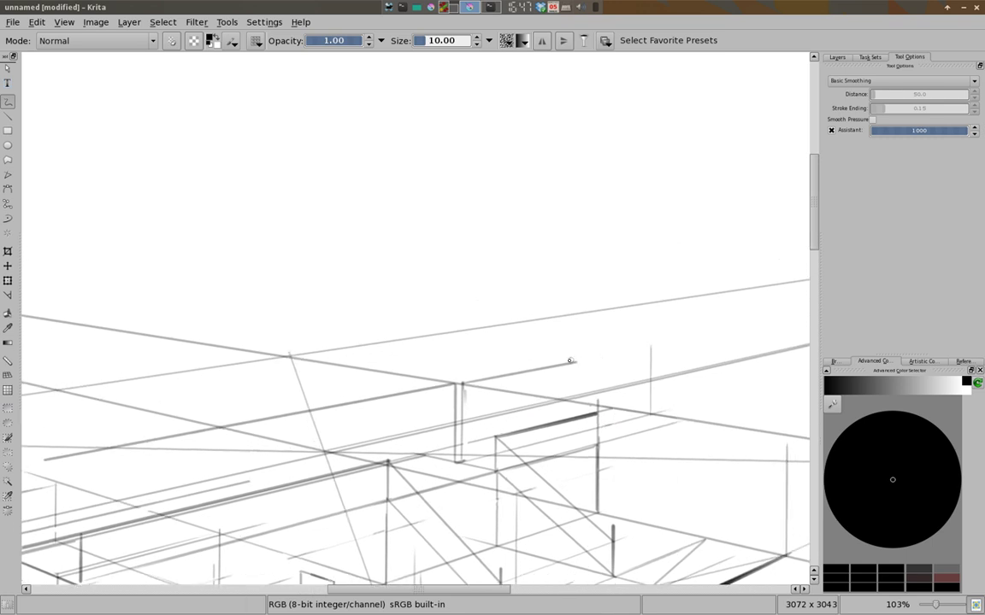
left_click_drag(464, 378, 658, 342)
left_click_drag(521, 376, 679, 351)
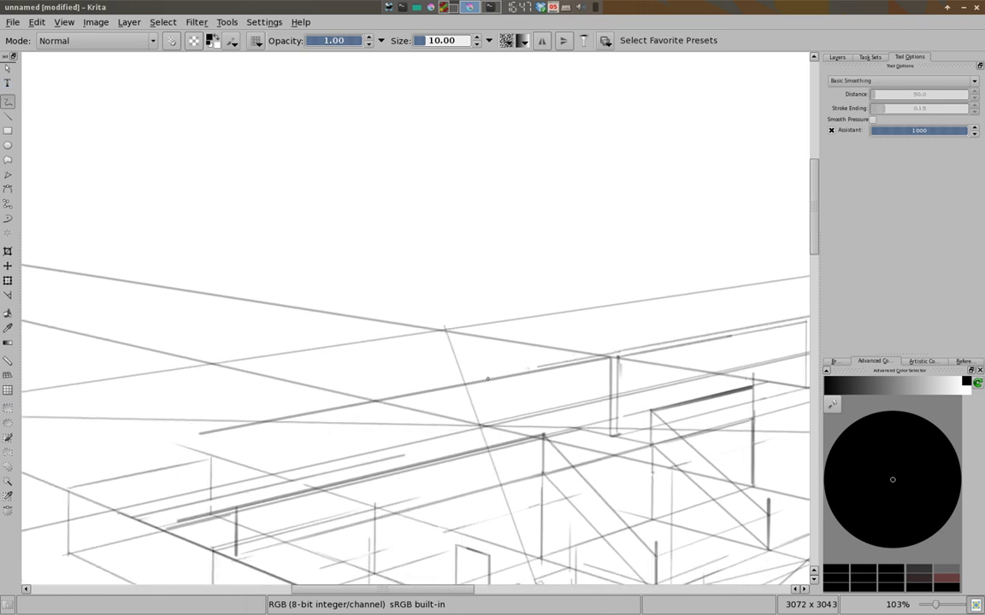
Add long perspective lines running down-left, redrawing one that came out too short
left_click_drag(614, 346, 378, 409)
key("ctrl+z")
left_click_drag(614, 347, 334, 410)
left_click_drag(211, 458, 360, 385)
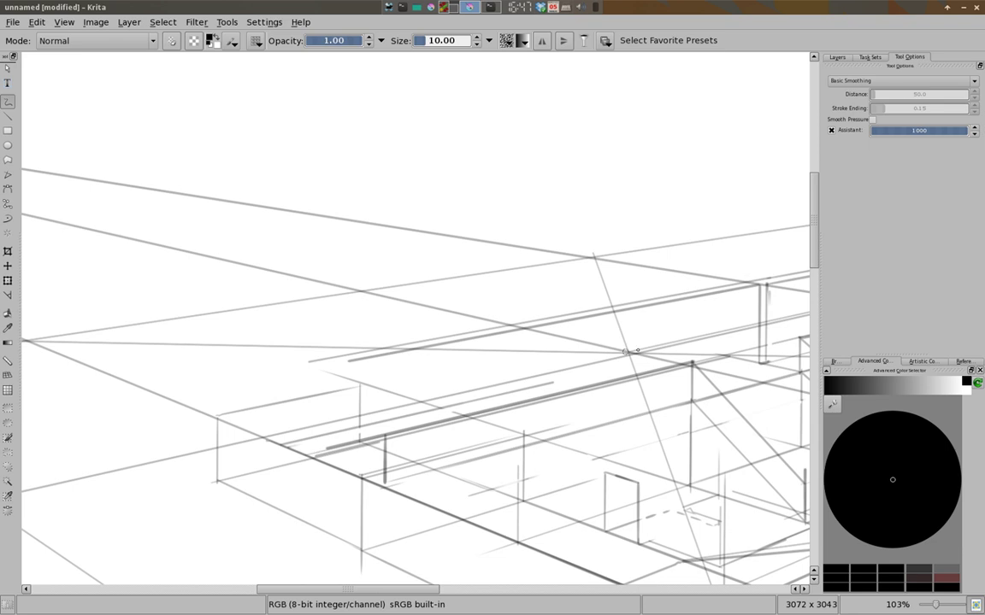
left_click_drag(684, 325, 432, 450)
Add vertical posts along the back wall and a perspective line beside them
left_click_drag(342, 468, 343, 347)
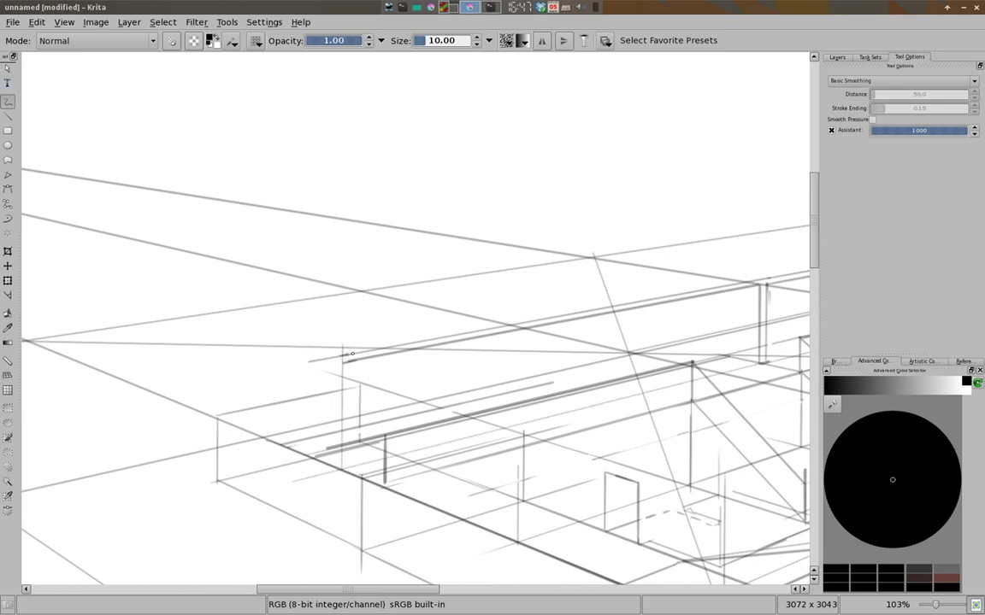
mouse_move(373, 398)
left_mouse_down()
mouse_move(416, 377)
mouse_move(491, 311)
left_mouse_up()
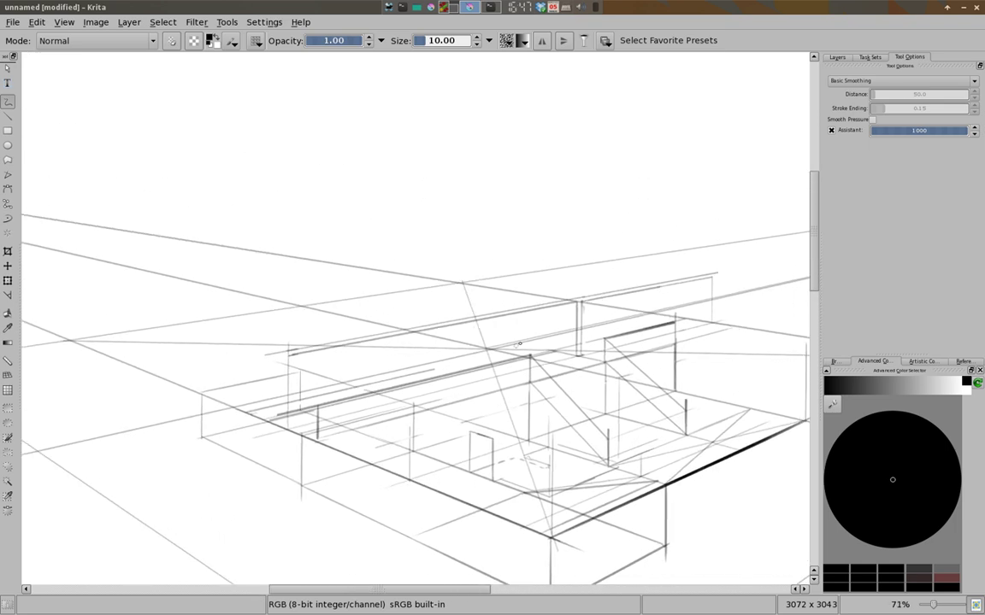
key("ctrl+z")
left_click_drag(557, 304, 560, 341)
left_click_drag(453, 370, 454, 327)
left_click_drag(529, 355, 530, 308)
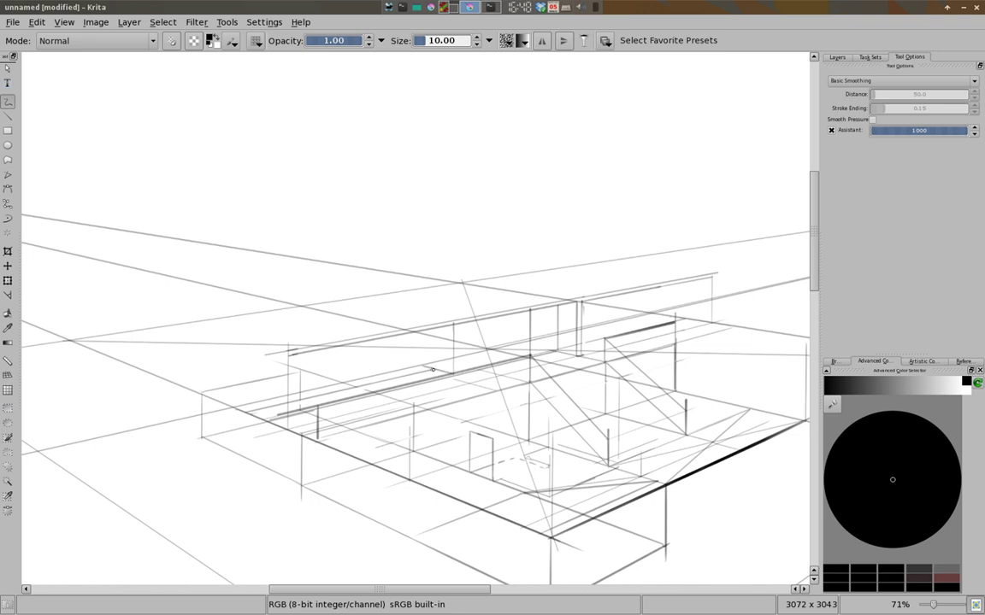
left_click_drag(429, 368, 262, 411)
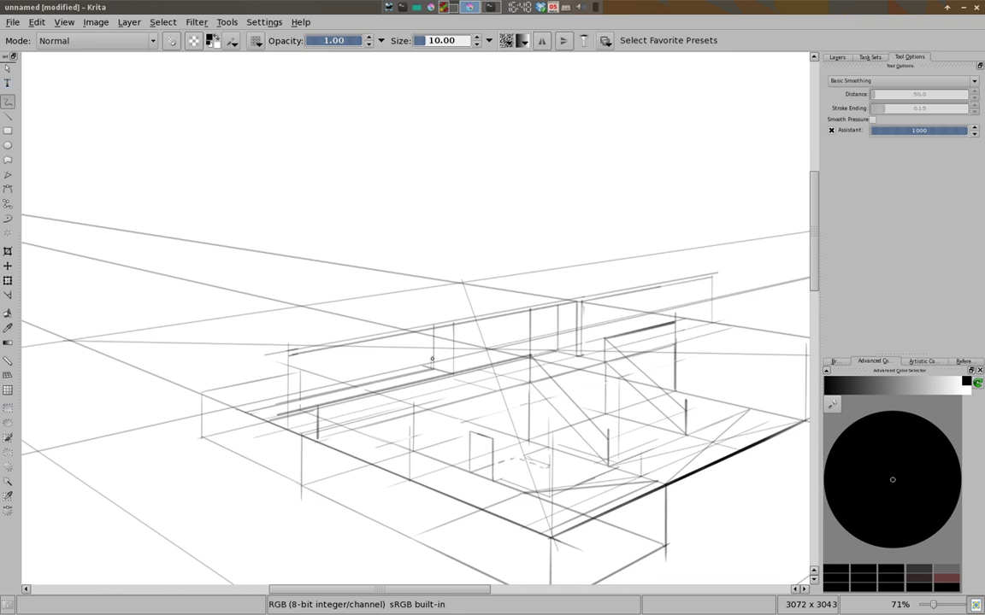
Add short window verticals on the upper back wall and a tall vertical rising at the right
scroll(428, 384, "left", 3)
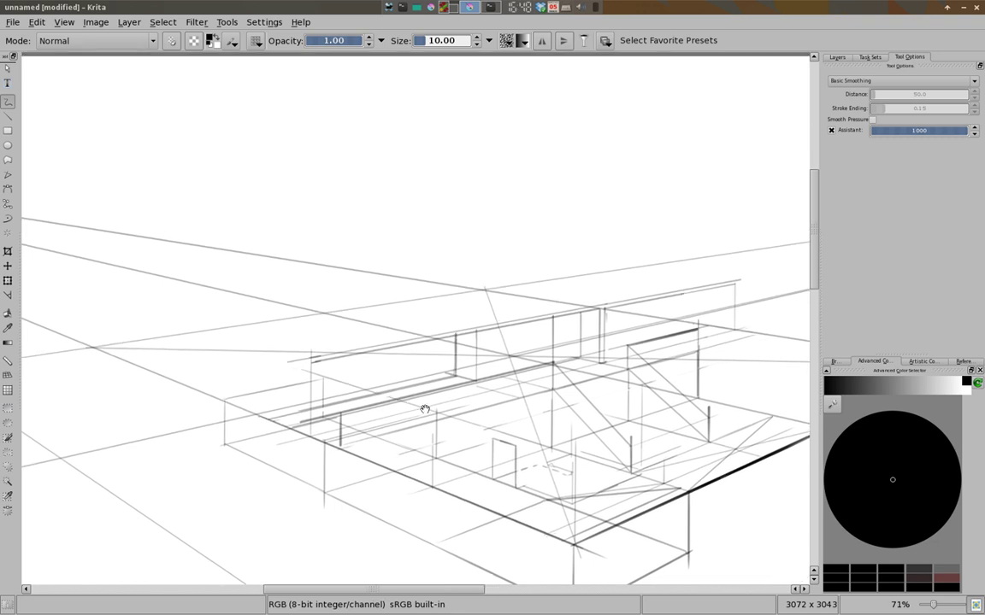
mouse_move(391, 351)
left_mouse_down()
mouse_move(386, 381)
mouse_move(390, 360)
left_mouse_up()
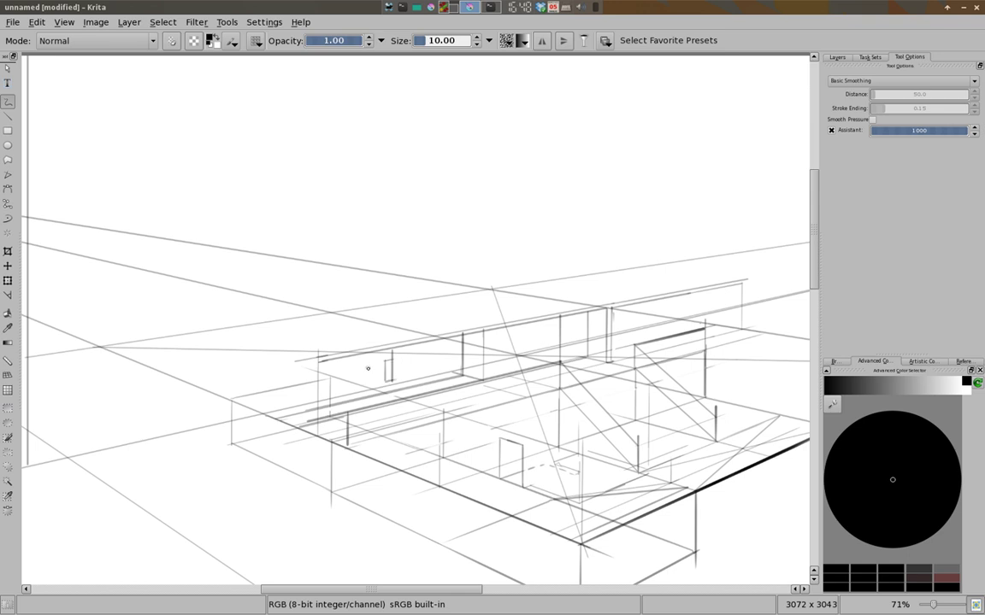
left_click_drag(372, 382, 366, 385)
key("ctrl+z")
left_click_drag(459, 418, 371, 417)
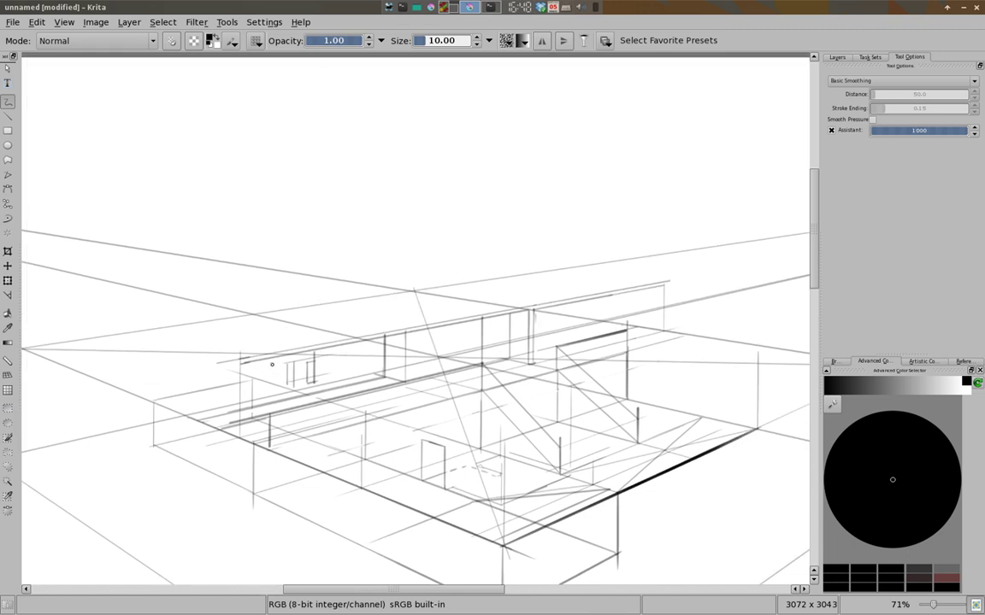
mouse_move(488, 329)
left_mouse_down()
mouse_move(468, 342)
mouse_move(483, 367)
left_mouse_up()
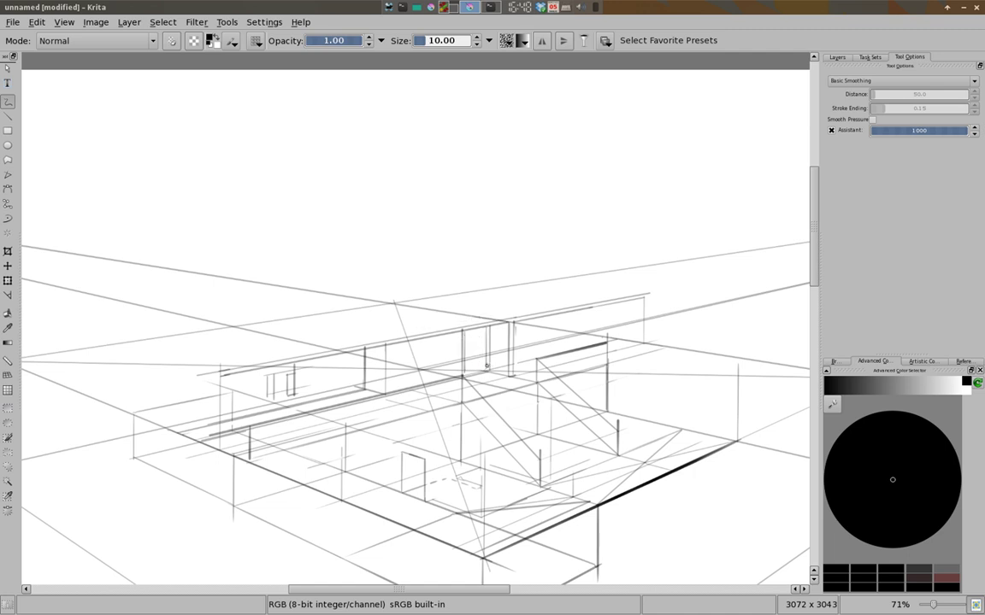
left_click_drag(607, 337, 607, 304)
left_click_drag(604, 314, 605, 284)
Draw straight X-bracing diagonals inside the small top-floor window box
left_click_drag(489, 318, 598, 292)
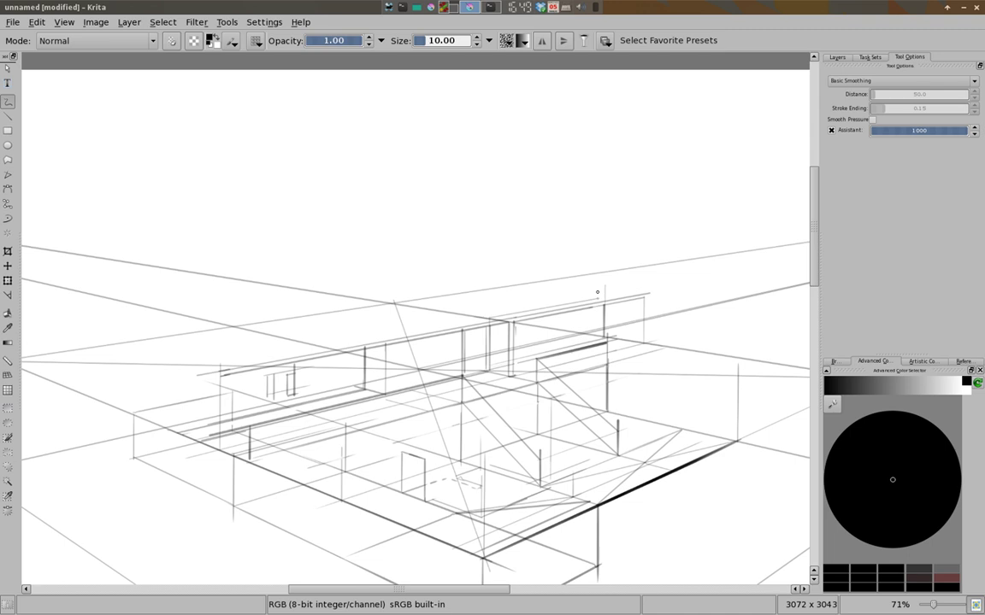
key("v")
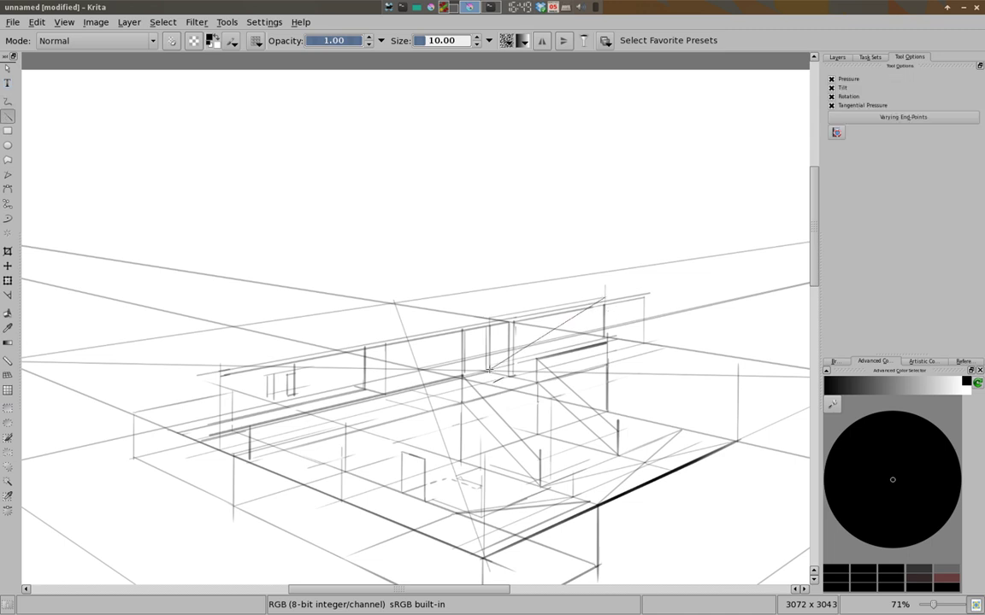
left_click_drag(490, 318, 609, 341)
key("b")
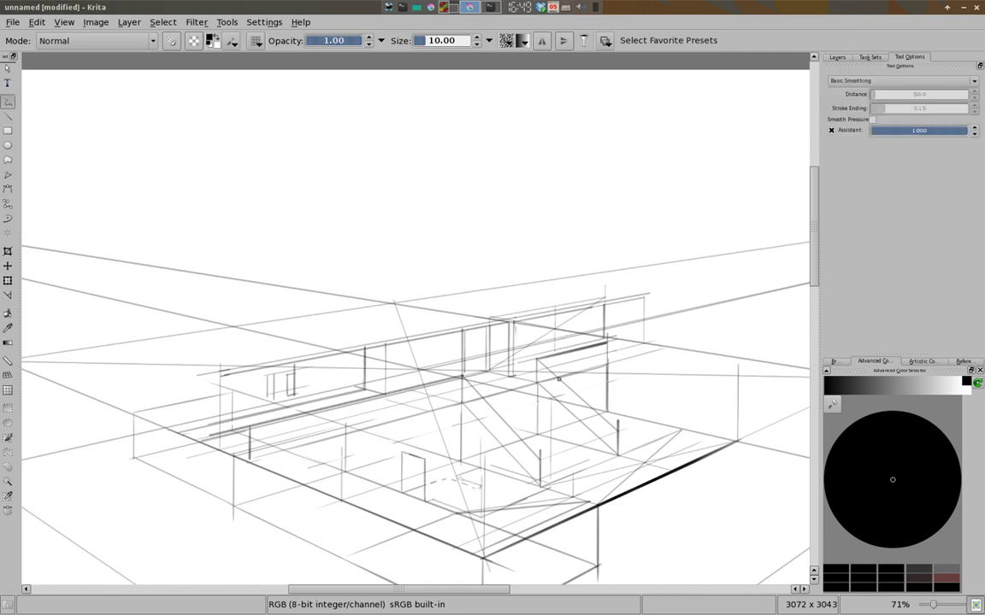
key("v")
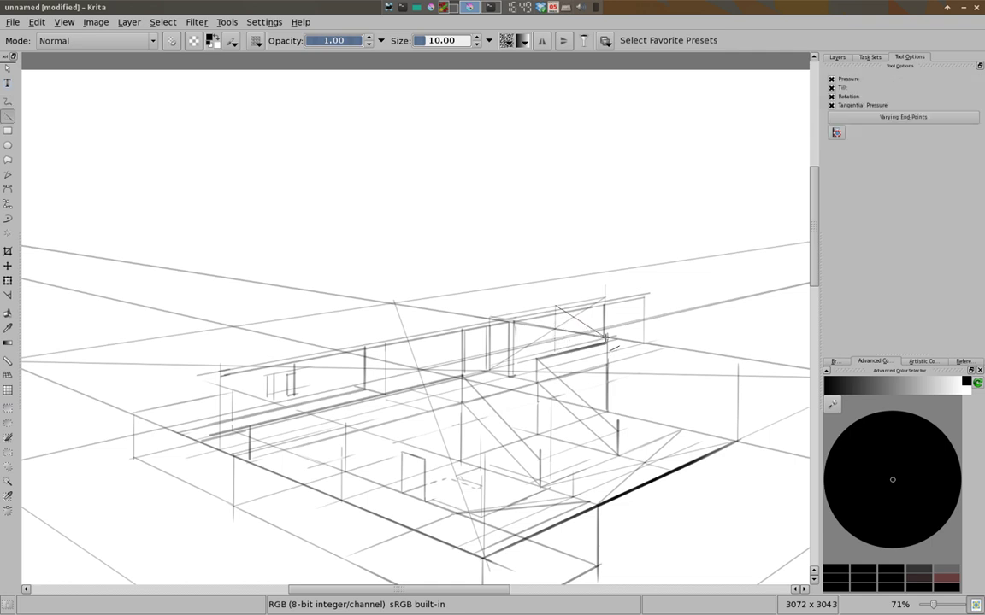
left_click_drag(581, 324, 605, 294)
key("b")
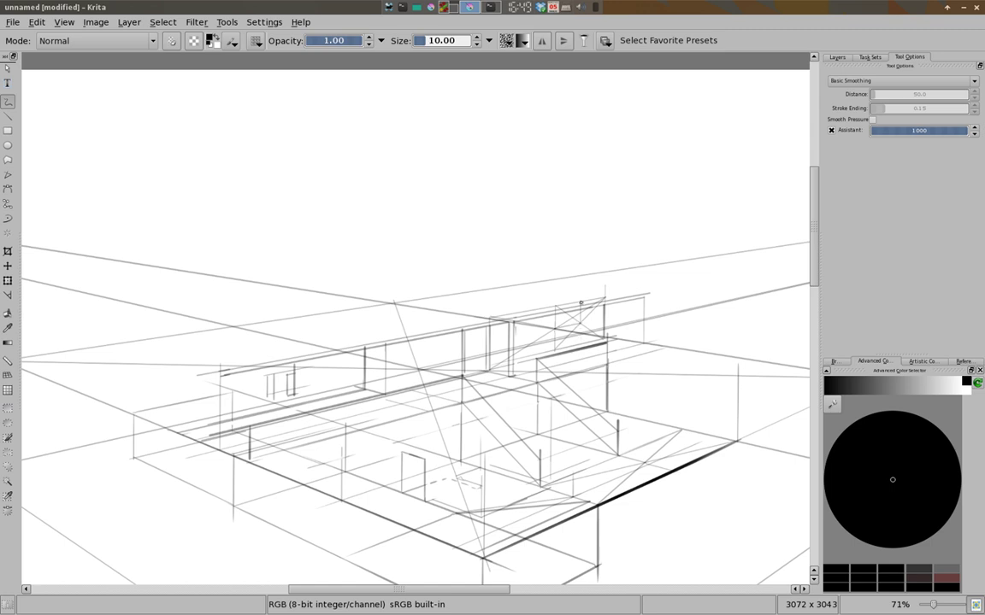
Undo faint stray strokes and add short vertical posts in the window box
key("v")
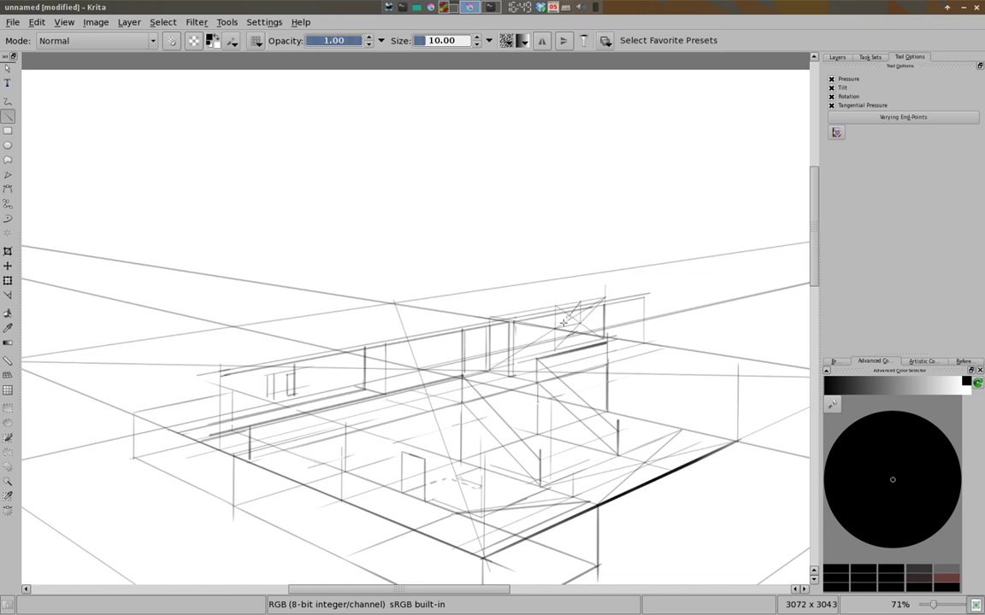
key("b")
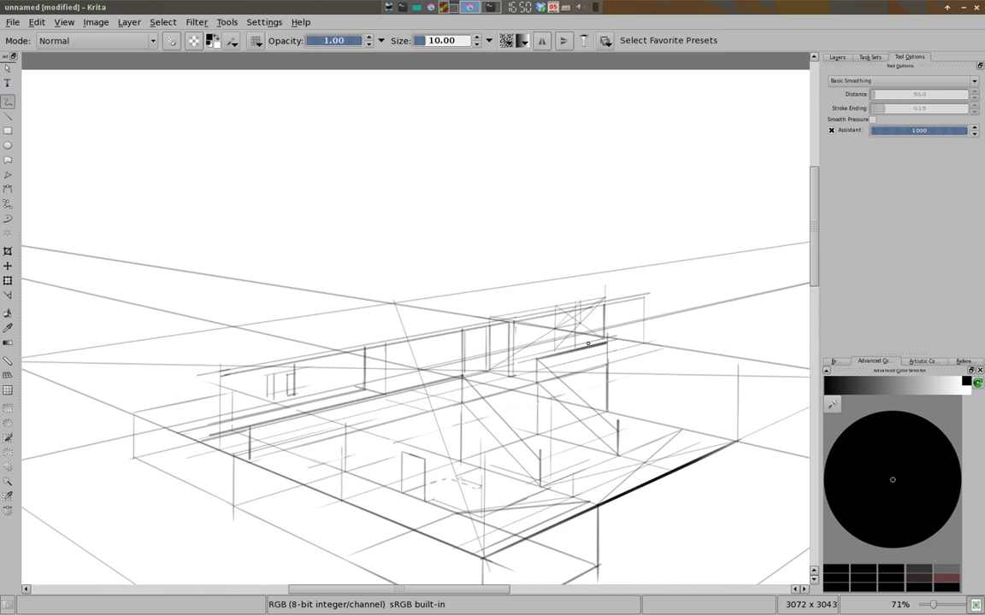
key("ctrl+z")
left_click_drag(579, 302, 581, 347)
key("v")
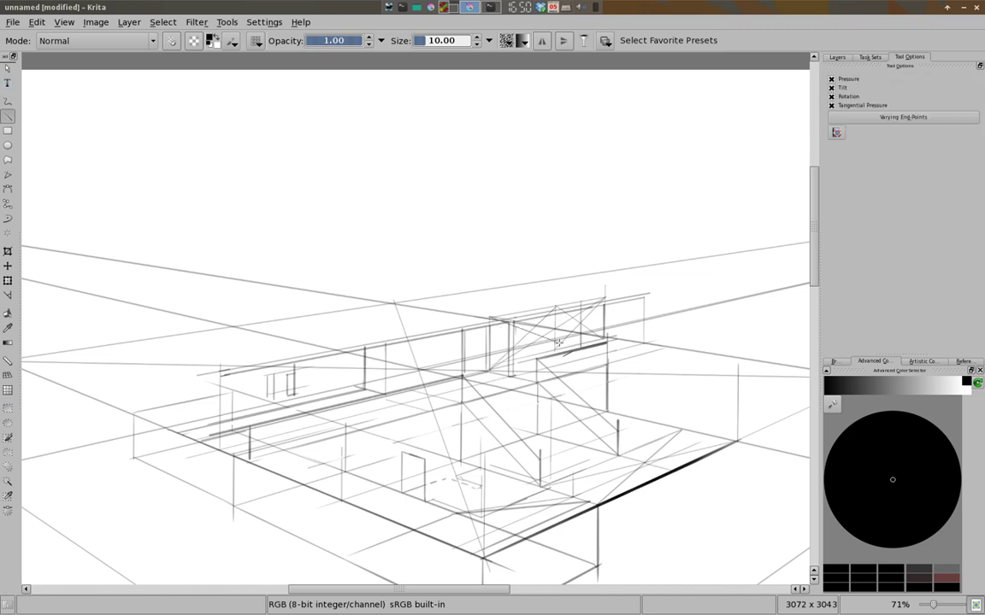
key("b")
left_click_drag(524, 316, 522, 357)
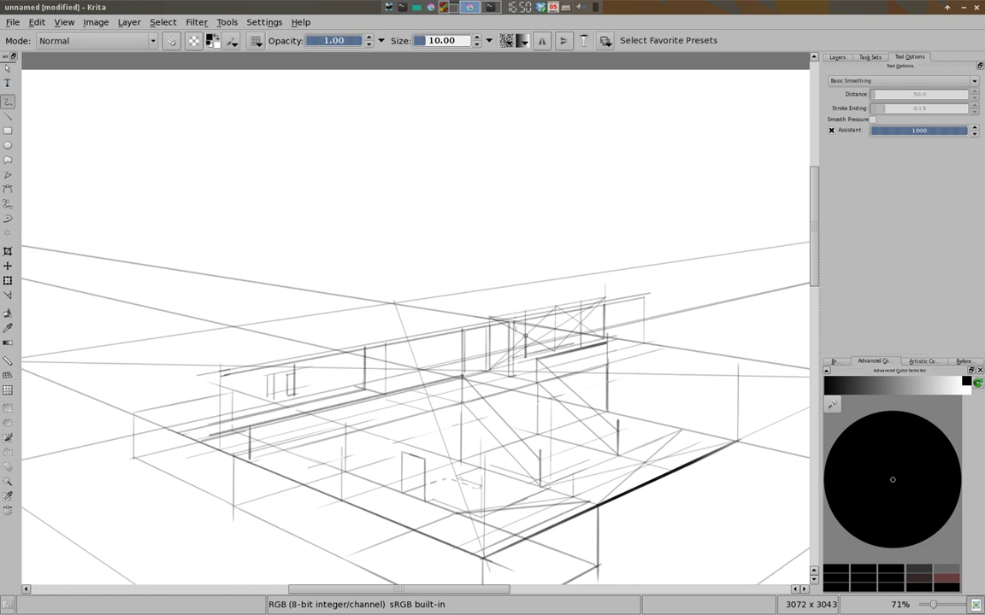
Draw a vertical post under the top rail and lightly retrace the rail
scroll(472, 302, "up", 2)
scroll(472, 310, "up", 2)
scroll(433, 347, "up", 1)
left_click_drag(370, 395, 374, 264)
left_click_drag(474, 241, 556, 229)
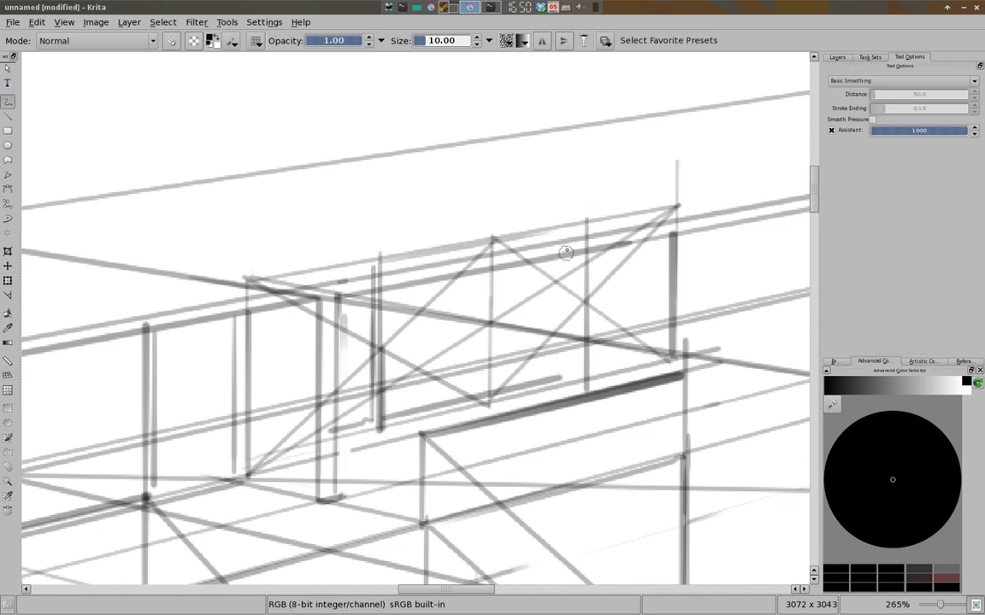
Erase parts of the top rail strokes, undoing the last erase
key("e")
mouse_move(343, 276)
left_mouse_down()
mouse_move(424, 248)
mouse_move(604, 216)
mouse_move(583, 231)
mouse_move(521, 215)
left_mouse_up()
left_click_drag(350, 252, 631, 206)
mouse_move(321, 267)
left_mouse_down()
mouse_move(295, 301)
mouse_move(303, 258)
left_mouse_up()
key("ctrl+z")
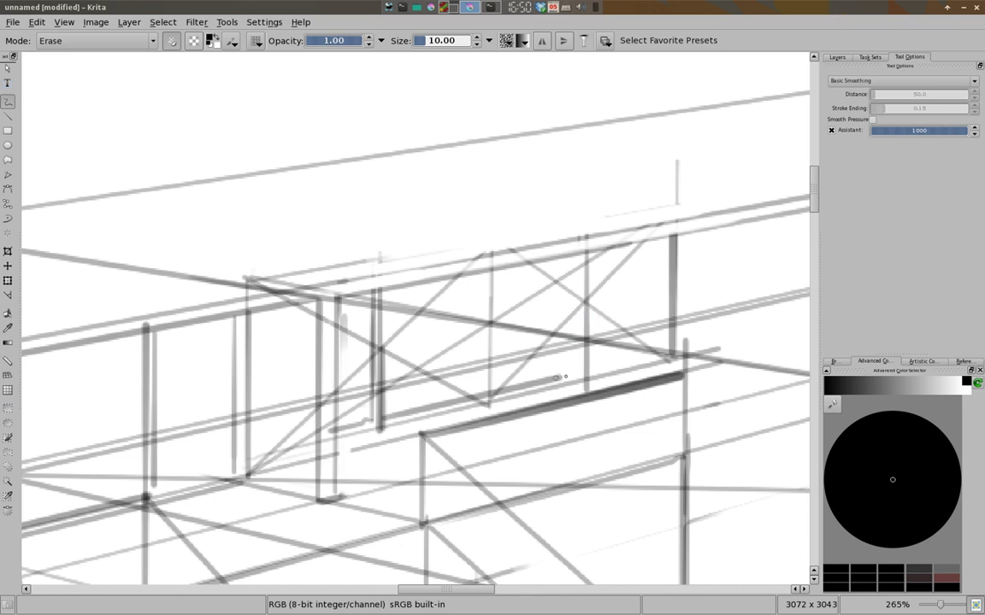
key("e")
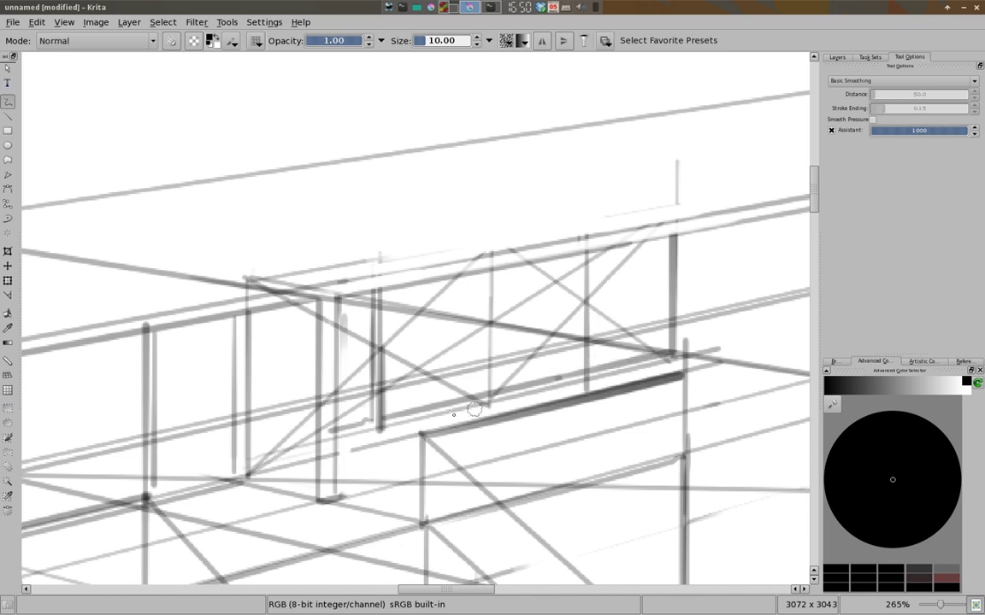
Darken and lengthen the right-hand vertical posts of the window box
left_click_drag(590, 301, 590, 344)
left_click_drag(589, 249, 590, 339)
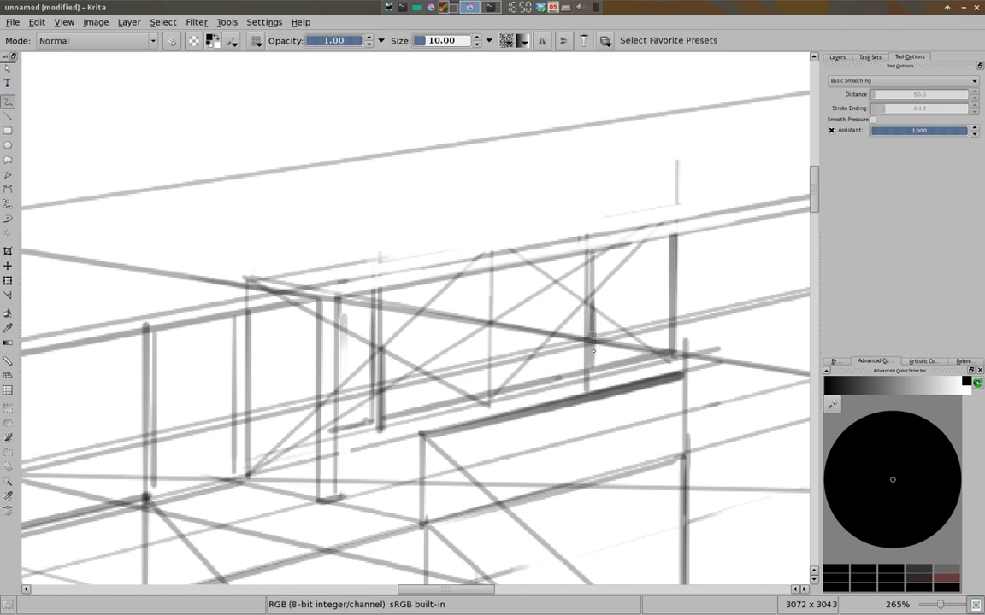
left_click_drag(597, 226, 596, 315)
left_click_drag(715, 355, 551, 346)
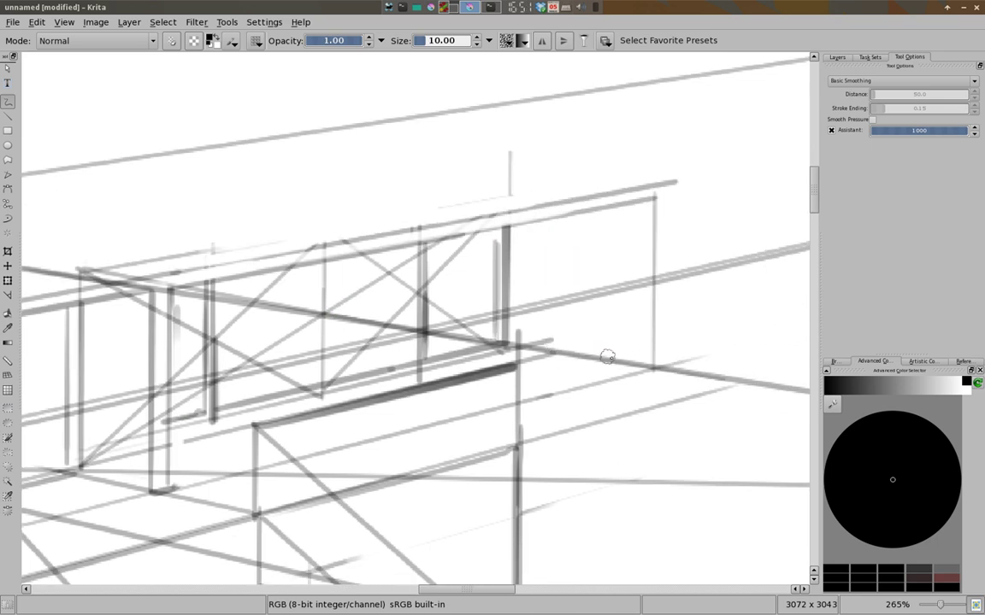
scroll(593, 385, "down", 5)
left_click_drag(573, 404, 467, 413)
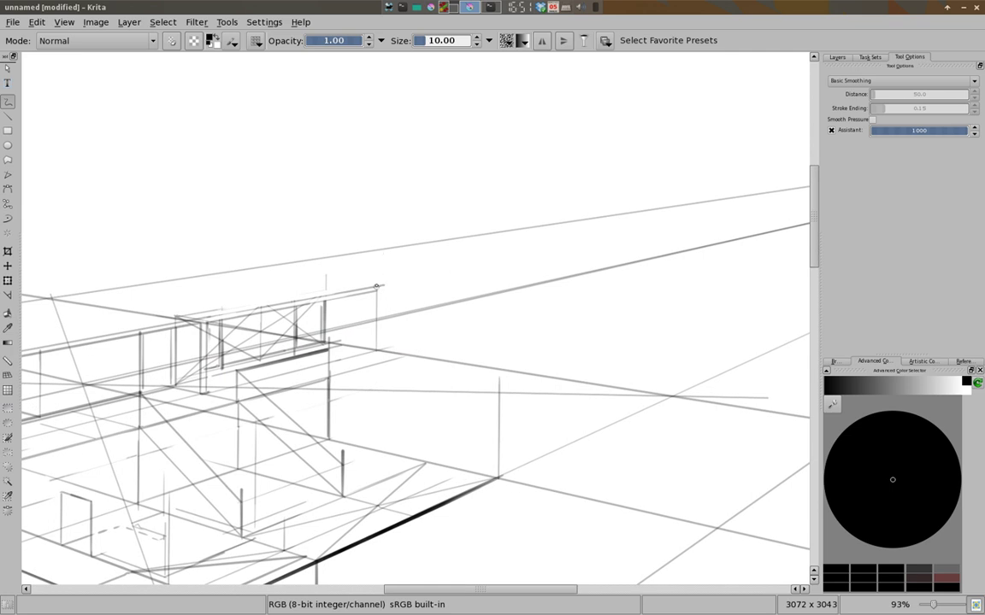
Draw the front-right corner vertical, a perspective top edge and two more wall verticals, removing a misplaced one
scroll(479, 359, "down", 3)
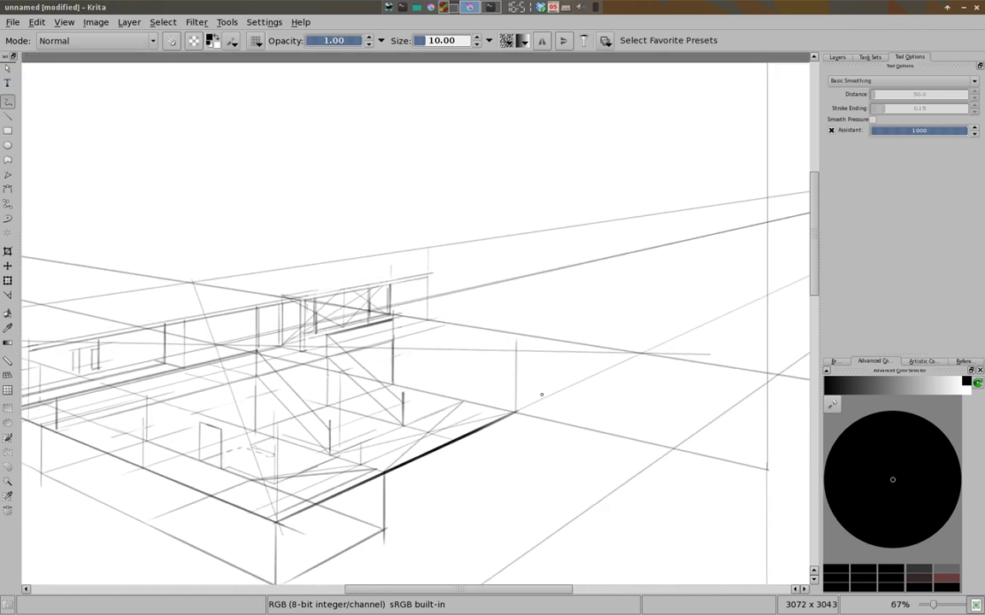
left_click_drag(517, 341, 586, 291)
left_click_drag(586, 368, 586, 292)
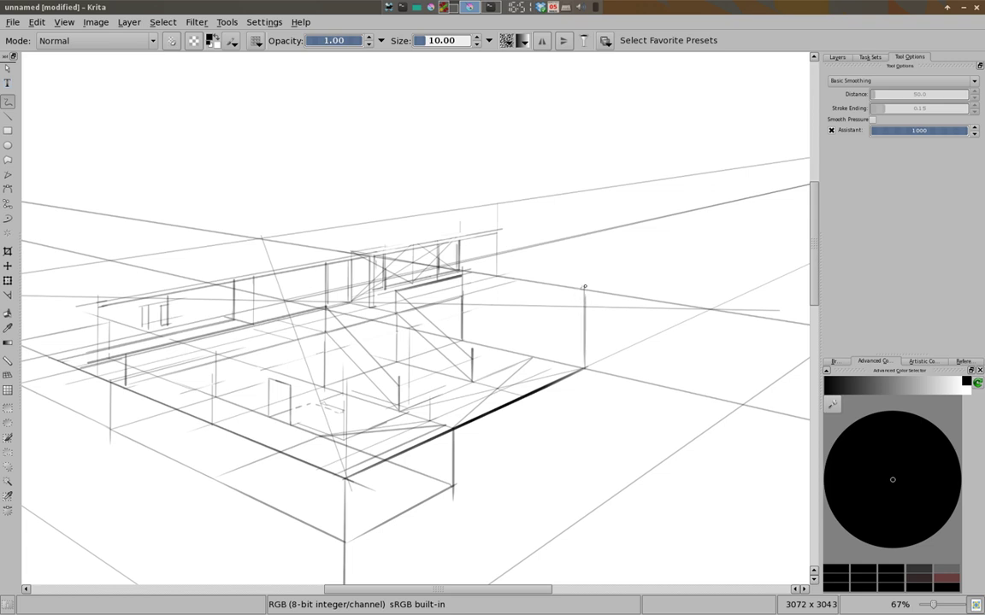
left_click_drag(588, 291, 396, 293)
left_click_drag(452, 423, 452, 321)
left_click_drag(522, 396, 522, 310)
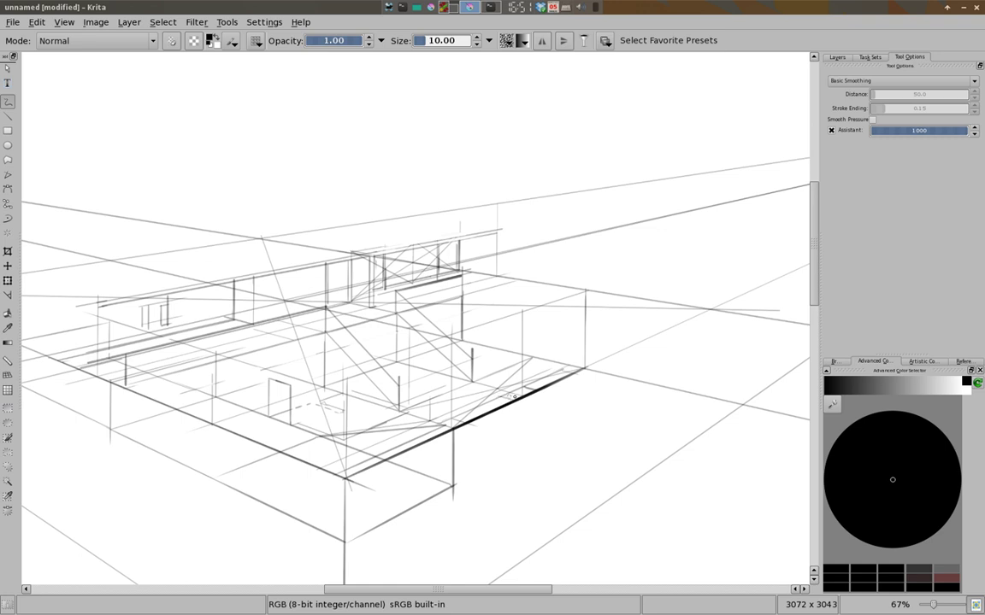
mouse_move(530, 388)
left_mouse_down()
mouse_move(524, 311)
mouse_move(514, 325)
left_mouse_up()
key("ctrl+z")
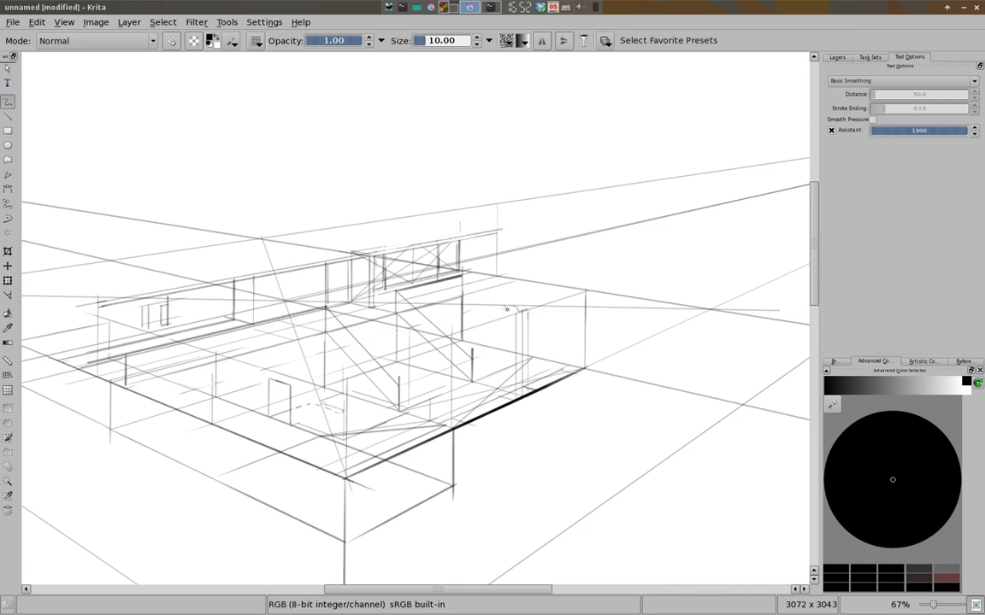
Draw a straight horizontal line on the pillar top and sketch its corner edges
left_click_drag(525, 302, 521, 226)
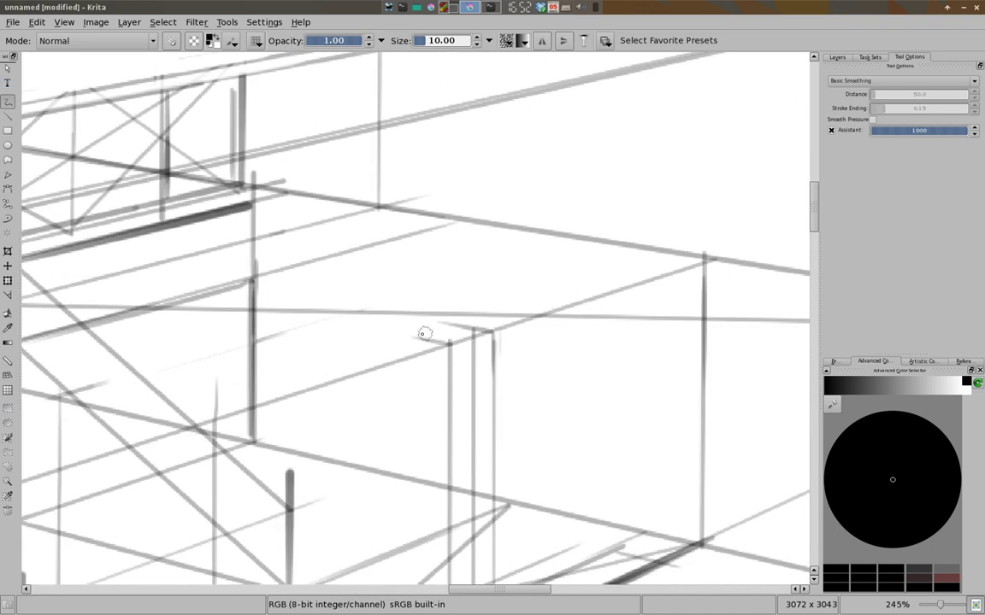
key("v")
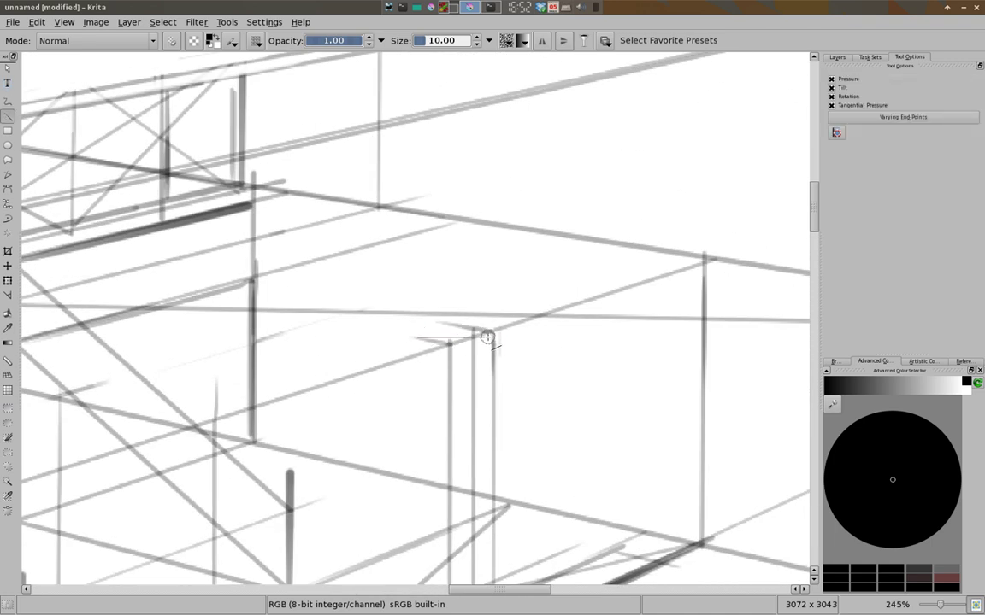
left_click_drag(417, 338, 418, 331)
left_click_drag(486, 332, 492, 331)
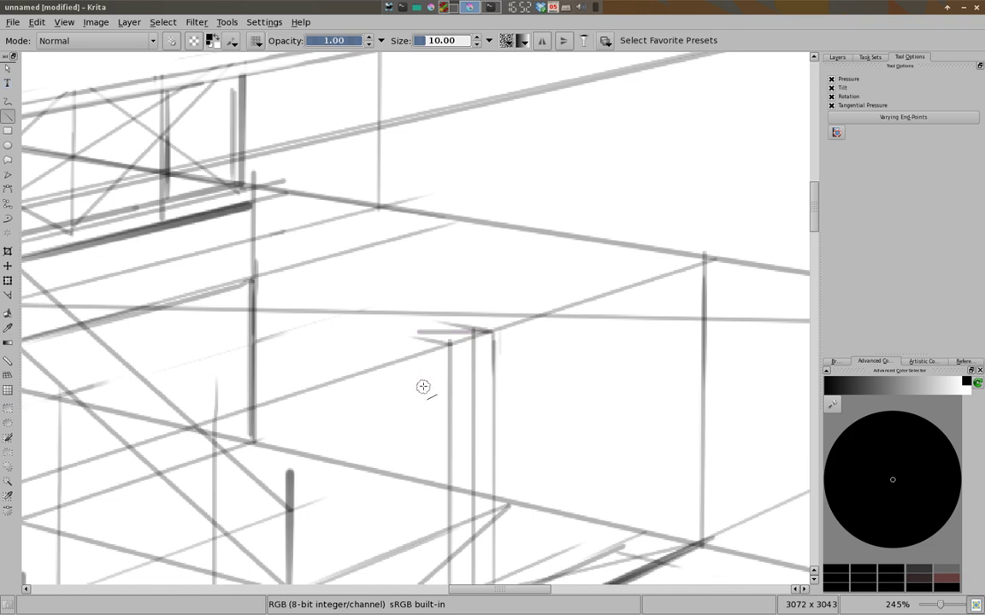
key("b")
mouse_move(407, 335)
left_mouse_down()
mouse_move(448, 324)
mouse_move(445, 341)
mouse_move(438, 231)
left_mouse_up()
Draw the pillar's left edge, a guide from the box's top corner and a wall-face vertical
mouse_move(391, 192)
left_mouse_down()
mouse_move(390, 473)
mouse_move(361, 496)
left_mouse_up()
left_click_drag(340, 256, 573, 190)
left_click_drag(545, 511, 548, 226)
scroll(561, 389, "down", 1)
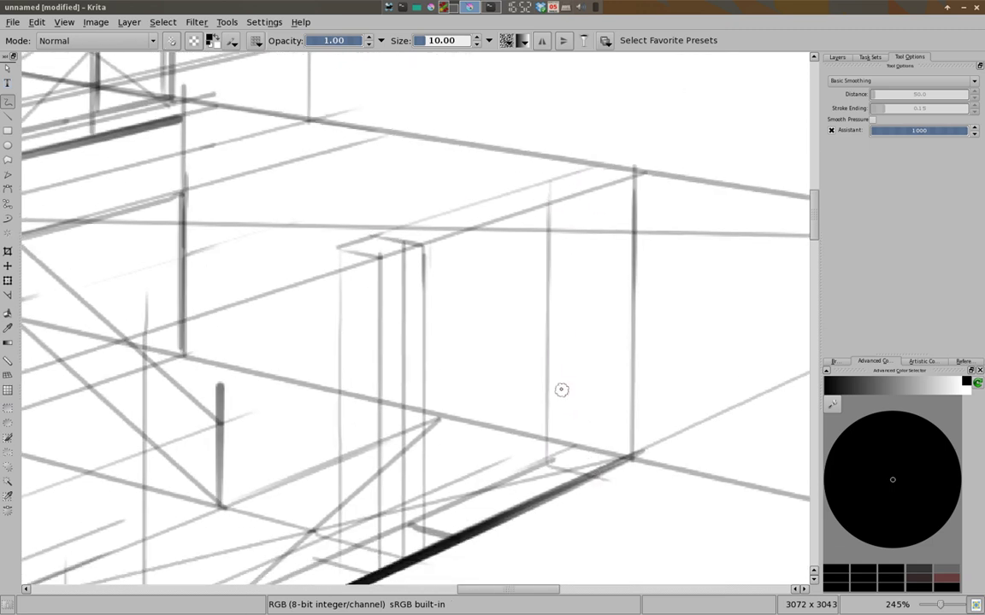
scroll(537, 460, "up", 1)
Add a second vertical edge, darken the top guide, and sketch a diagonal top edge and base edge
left_click_drag(568, 523, 567, 250)
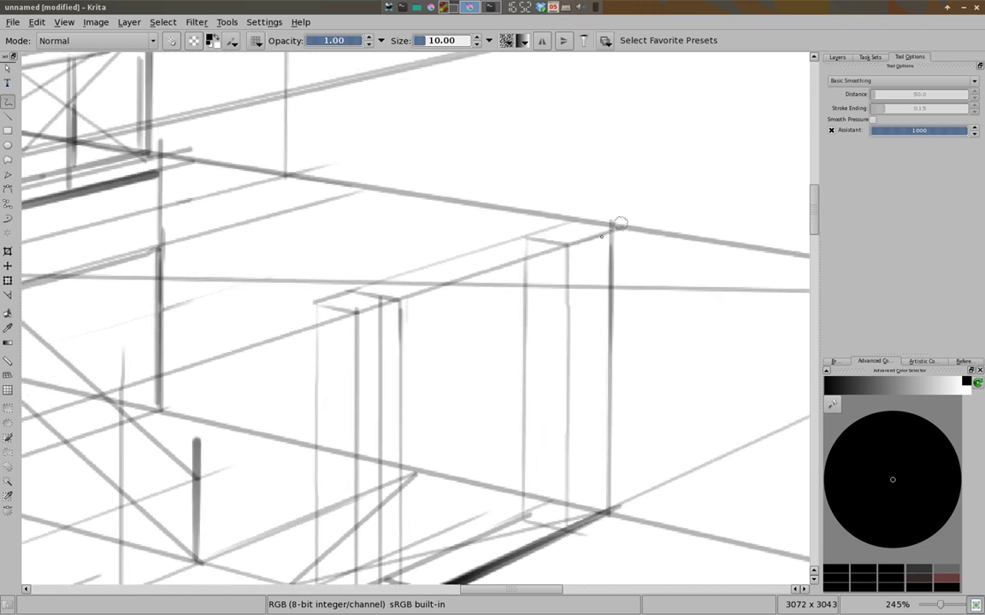
left_click_drag(525, 283, 562, 287)
mouse_move(409, 332)
left_mouse_down()
mouse_move(534, 283)
mouse_move(412, 330)
left_mouse_up()
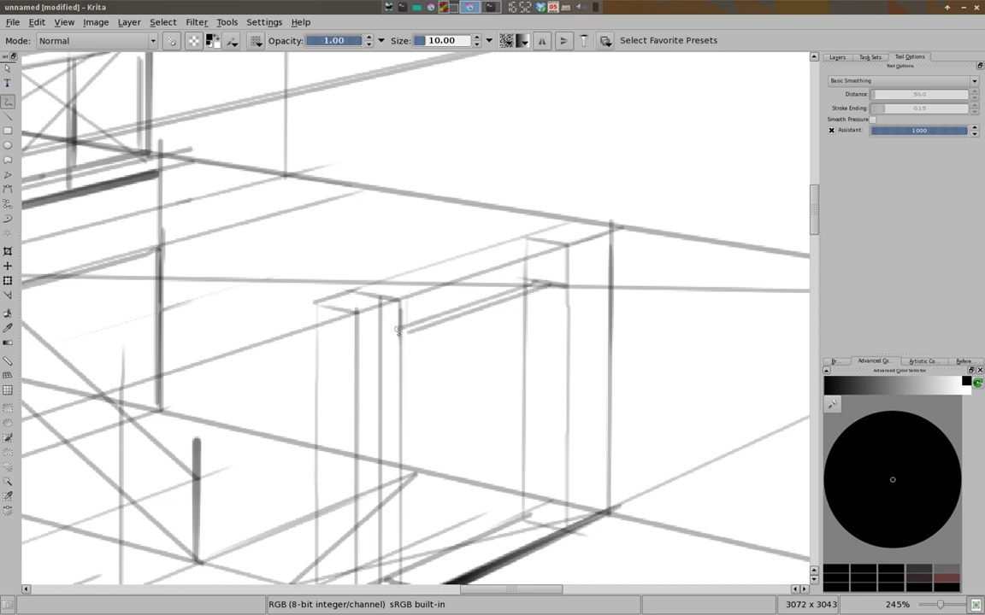
scroll(575, 330, "down", 2)
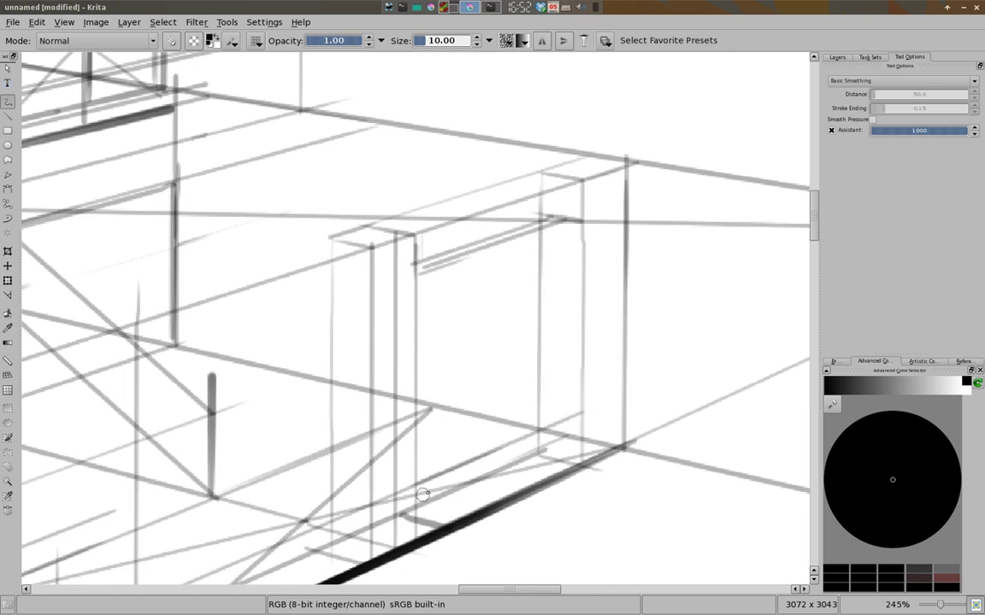
mouse_move(557, 427)
left_mouse_down()
mouse_move(412, 489)
mouse_move(547, 445)
mouse_move(561, 220)
left_mouse_up()
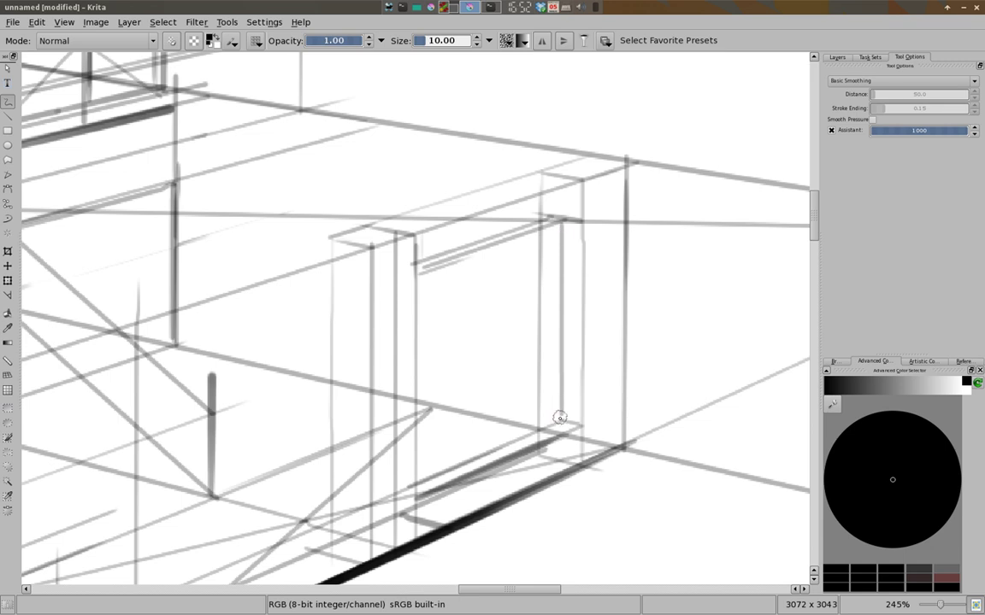
Add rows of short brick-like marks down the wall face
left_click_drag(462, 303, 505, 295)
mouse_move(486, 293)
left_mouse_down()
mouse_move(486, 310)
mouse_move(521, 304)
left_mouse_up()
left_click_drag(460, 328, 513, 314)
left_click_drag(457, 346, 513, 333)
left_click_drag(511, 334, 511, 346)
left_click_drag(451, 367, 500, 353)
left_click_drag(449, 387, 496, 376)
mouse_move(512, 412)
left_mouse_down()
mouse_move(488, 383)
mouse_move(534, 448)
mouse_move(480, 415)
mouse_move(550, 405)
left_mouse_up()
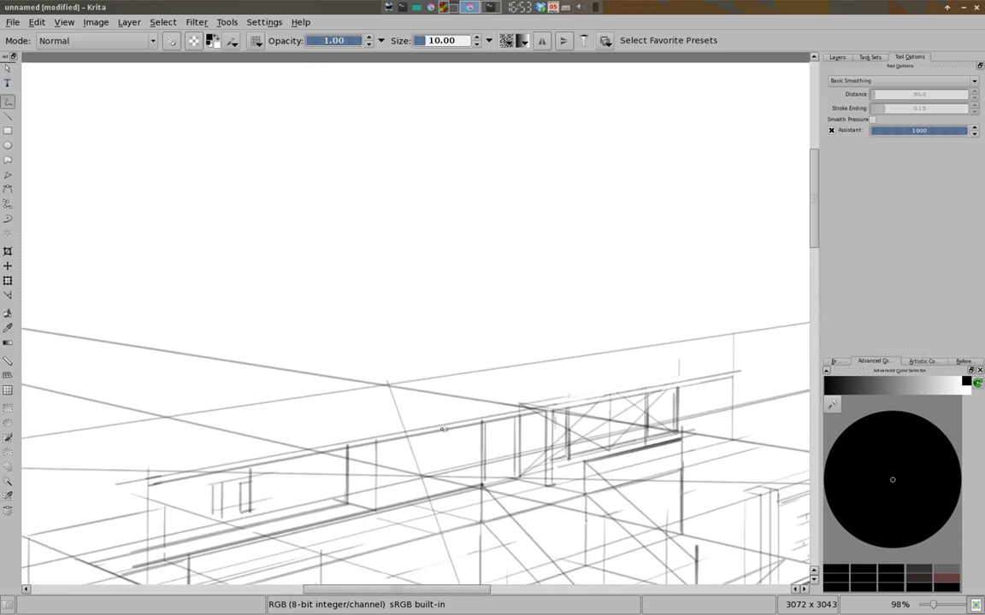
Draw verticals above the rail and the upper-storey top line extending left and right
left_click_drag(446, 424, 449, 350)
left_click_drag(478, 411, 487, 385)
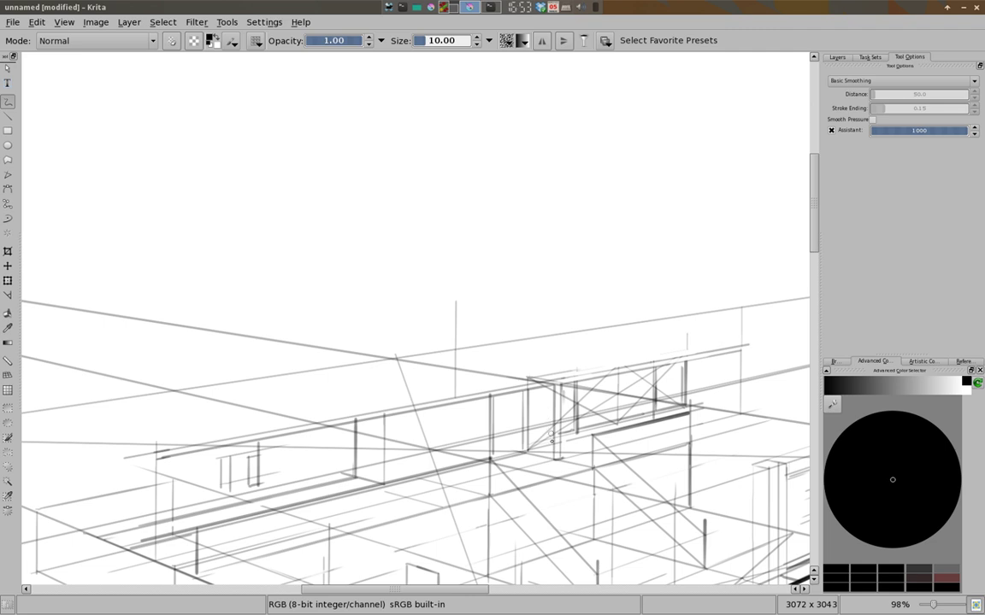
left_click_drag(554, 380, 559, 306)
left_click_drag(456, 300, 742, 275)
left_click_drag(469, 298, 108, 337)
left_click_drag(174, 422, 200, 420)
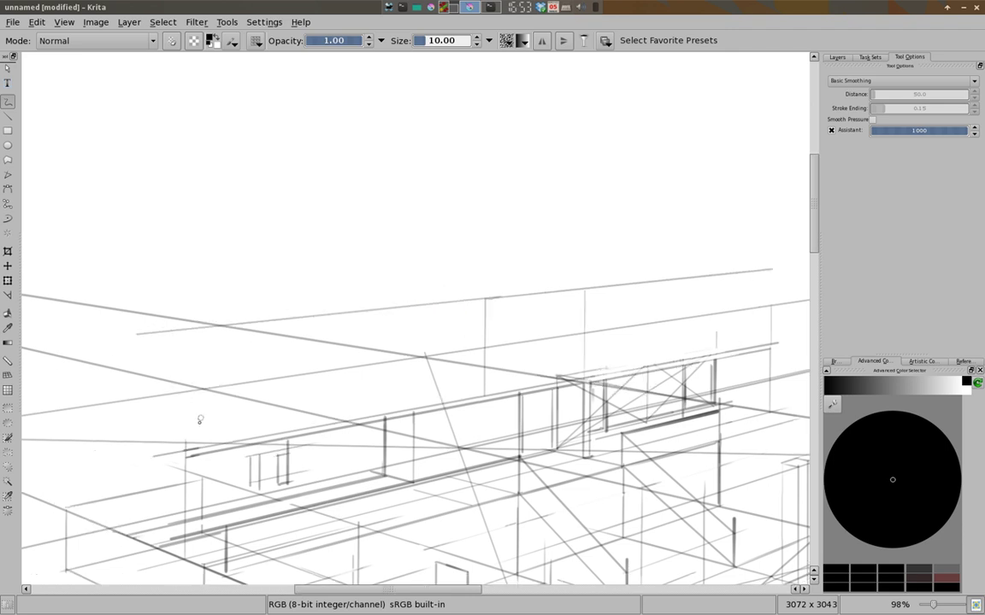
left_click_drag(188, 328, 192, 462)
Add faint marks along the upper rail, then turn off brush assistant snapping
mouse_move(461, 332)
left_mouse_down()
mouse_move(487, 288)
mouse_move(461, 302)
left_mouse_up()
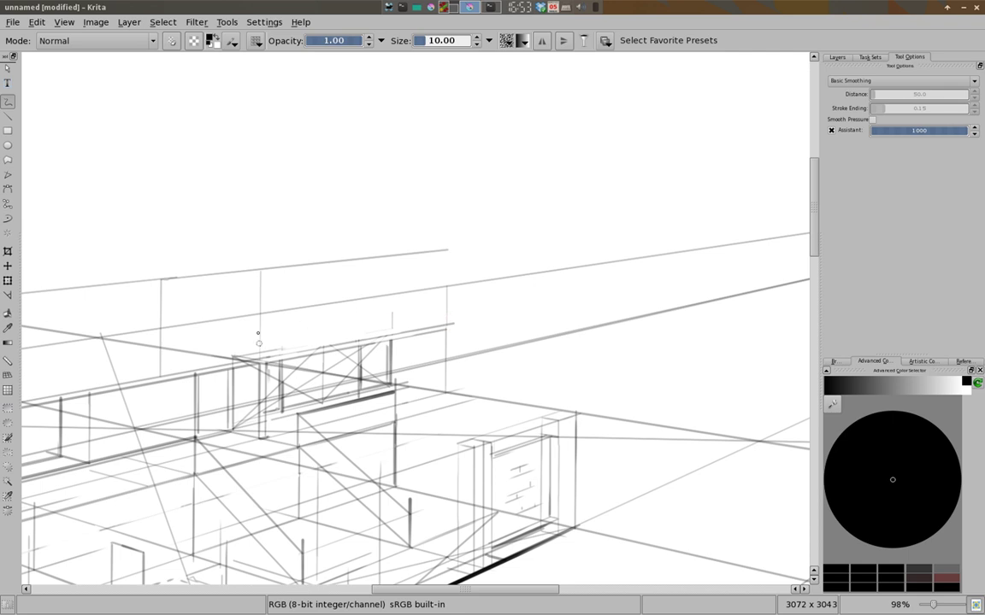
left_click_drag(259, 338, 340, 325)
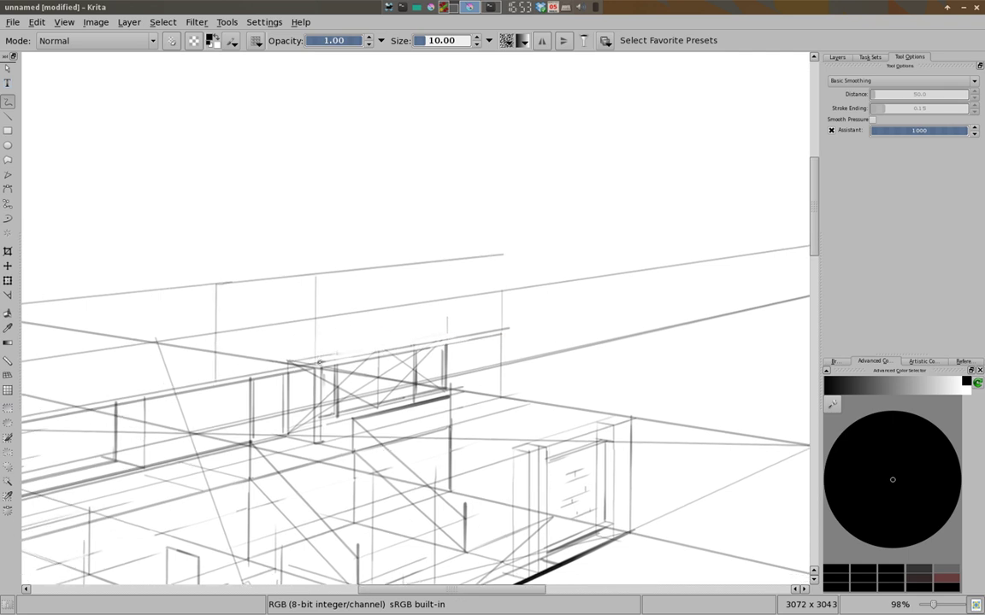
left_click_drag(318, 361, 321, 364)
left_click_drag(354, 354, 307, 345)
key("ctrl+shift+l")
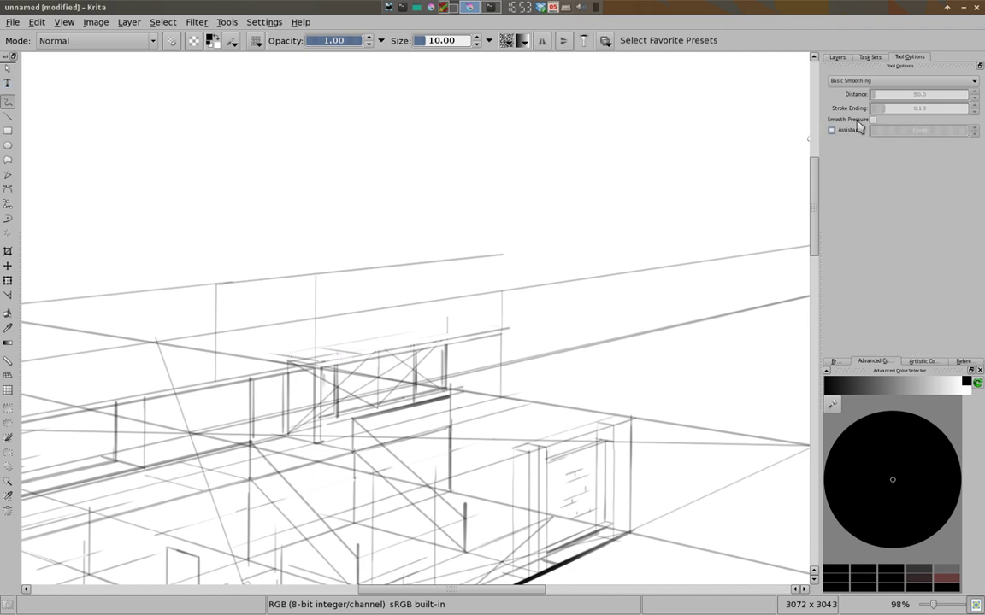
Switch the assistant type to Spline and place its points over the upper beam
key("shift+a")
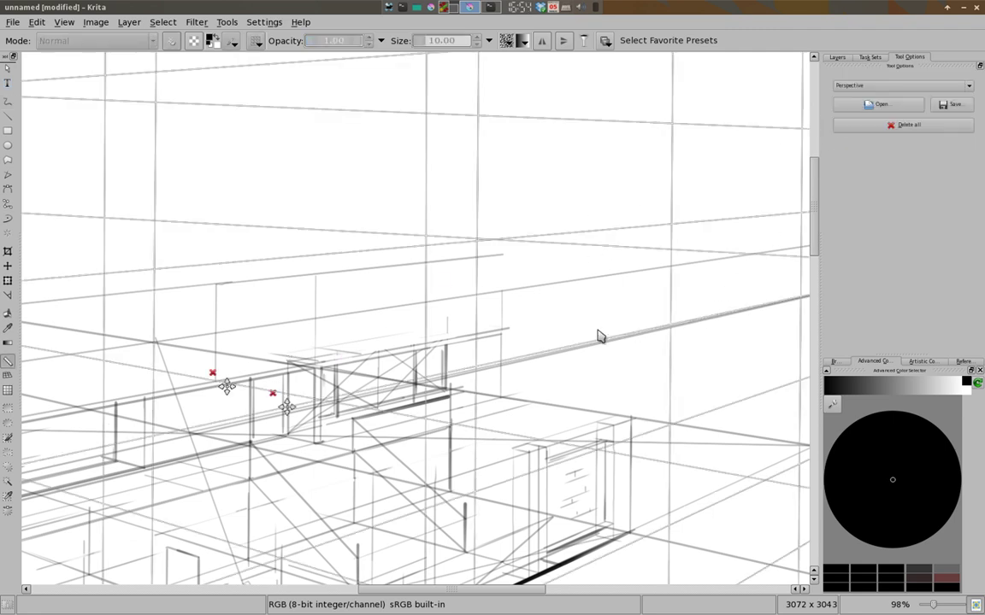
left_click_drag(451, 379, 461, 346)
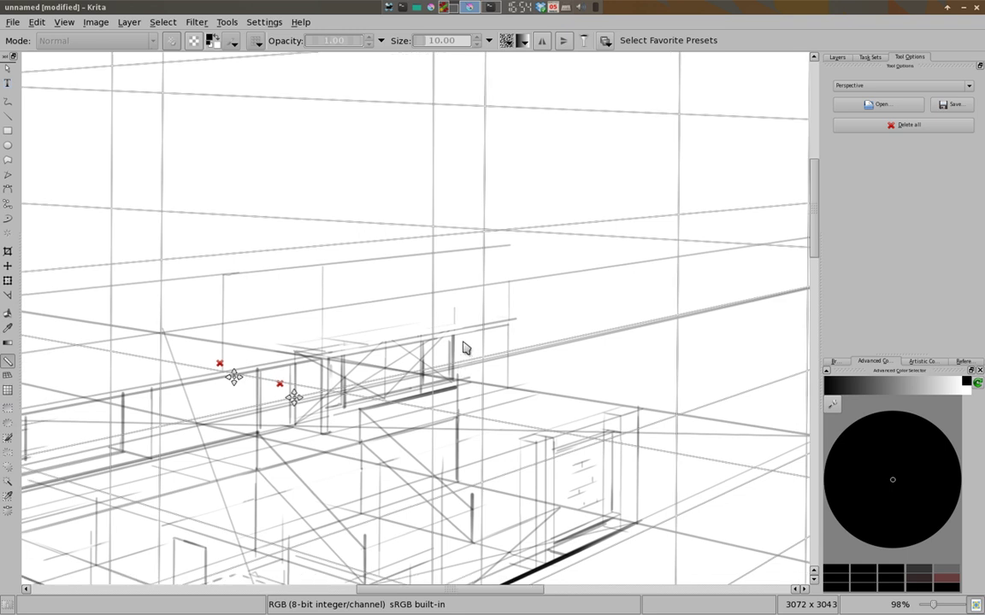
left_click(889, 89)
left_click(881, 100)
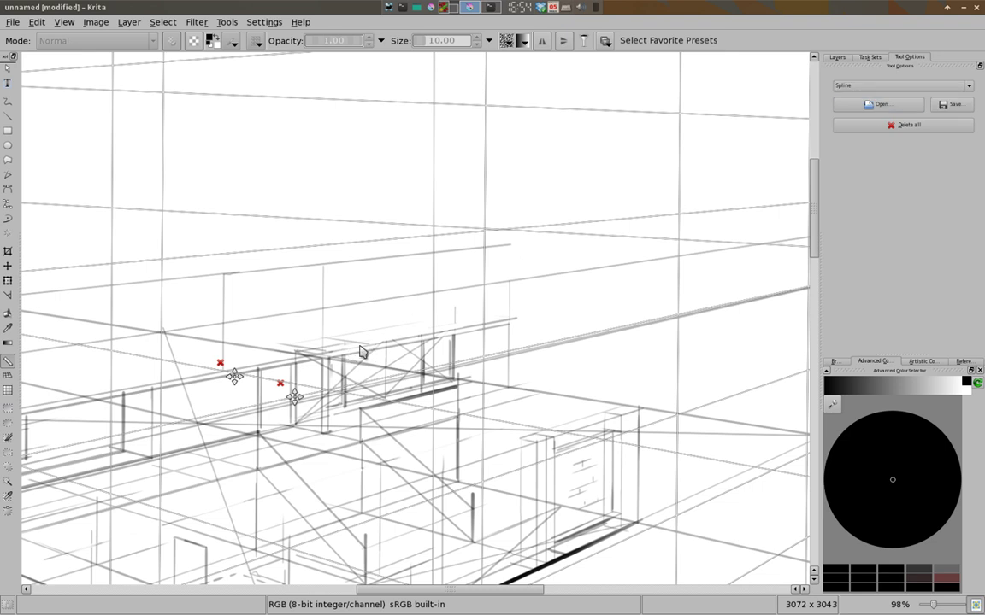
left_click(293, 345)
left_click(289, 335)
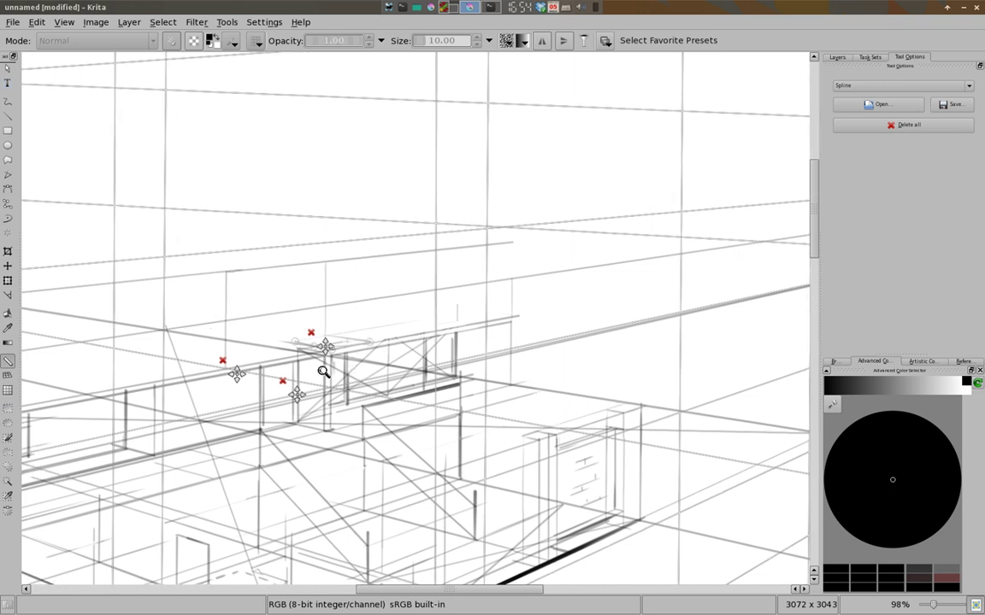
Adjust the spline guide's control point to shape the curve, then return to the brush
scroll(325, 381, "up", 2)
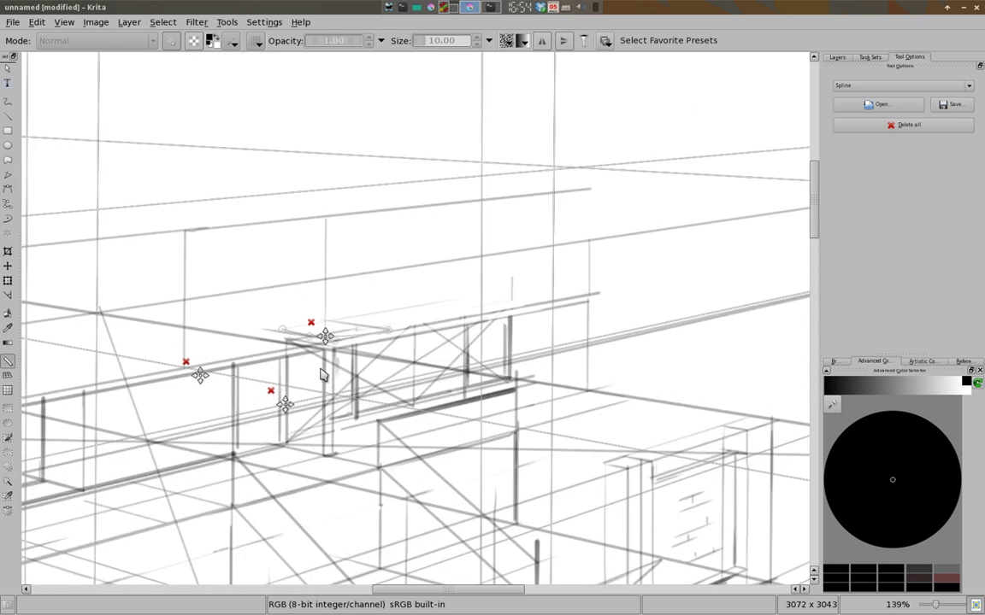
scroll(322, 374, "up", 1)
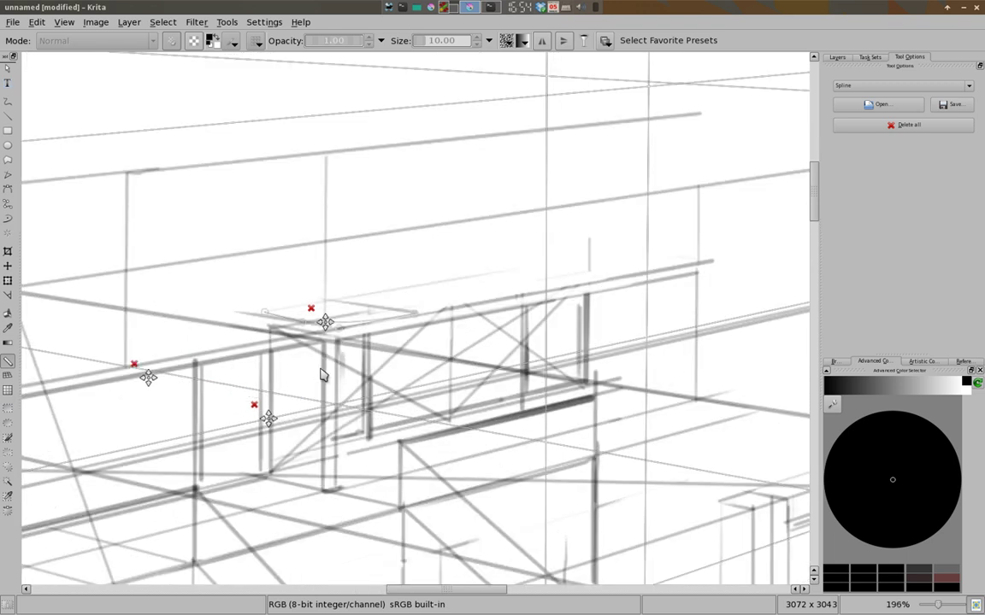
scroll(322, 375, "up", 1)
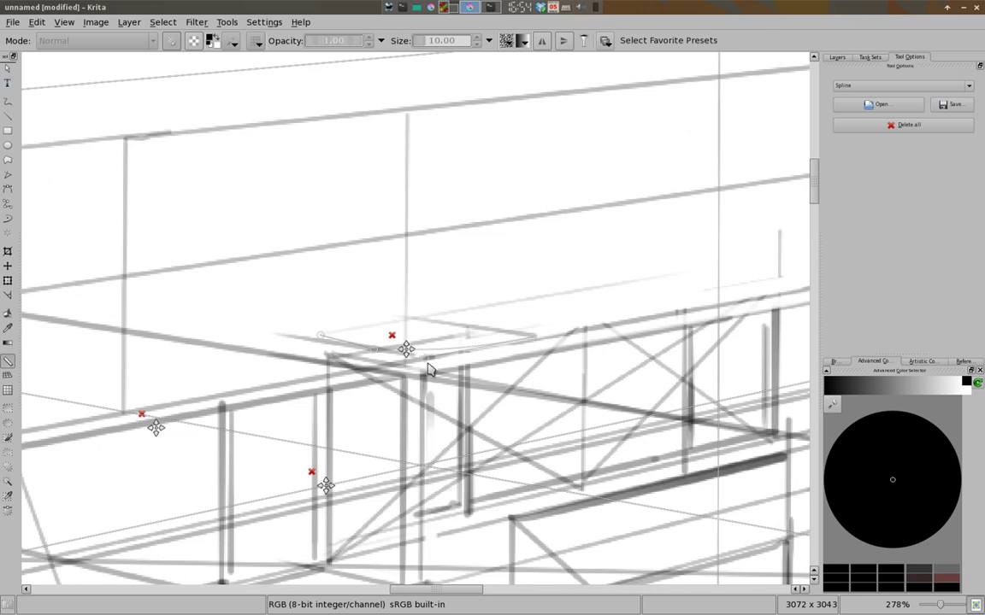
left_click_drag(429, 369, 369, 354)
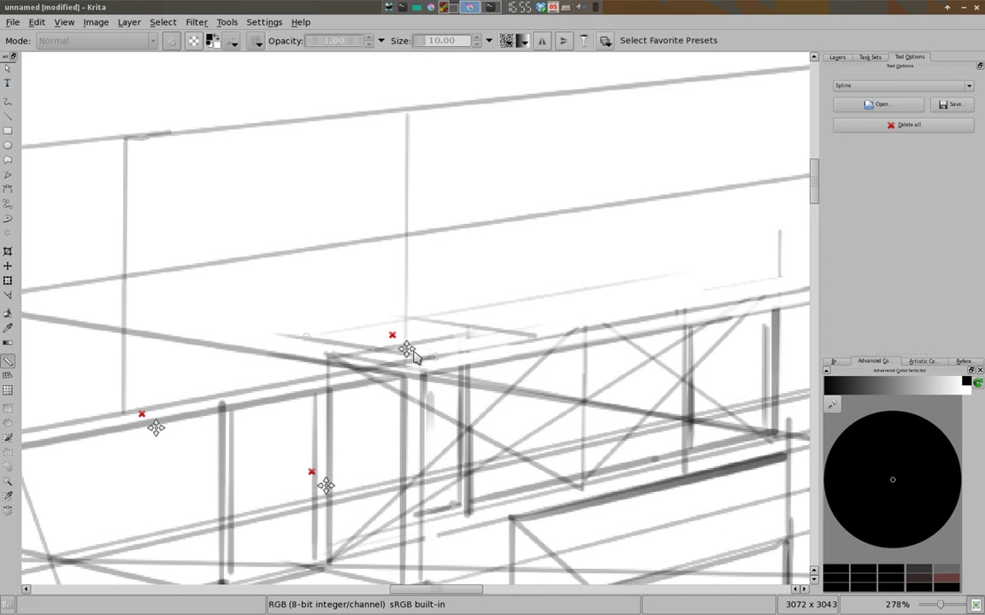
key("b")
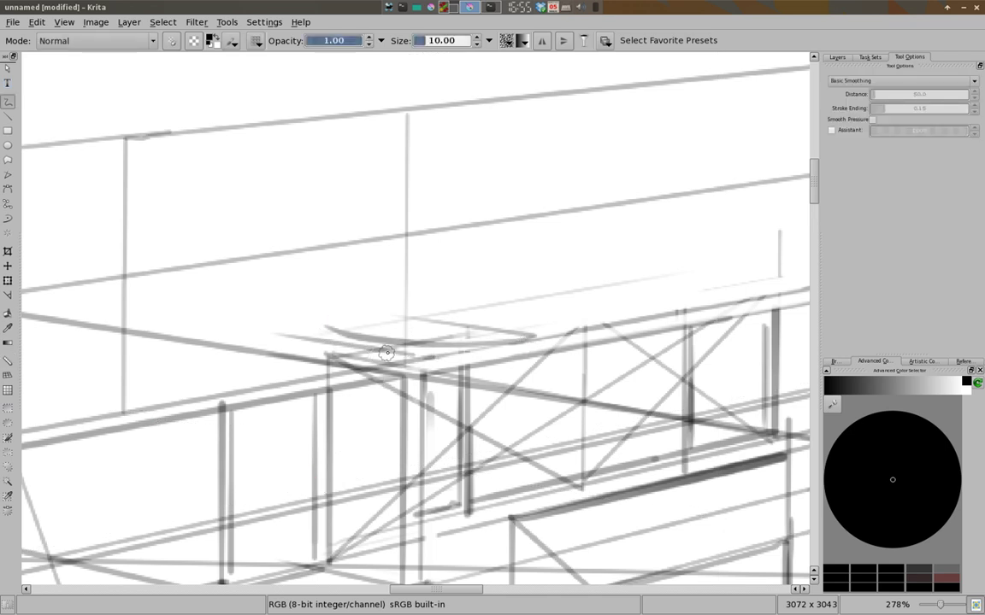
With guide snapping on, draw the top box's left and right vertical edges above the beam
left_click(831, 130)
mouse_move(495, 325)
left_mouse_down()
mouse_move(410, 346)
mouse_move(326, 341)
mouse_move(529, 337)
left_mouse_up()
key("ctrl+z")
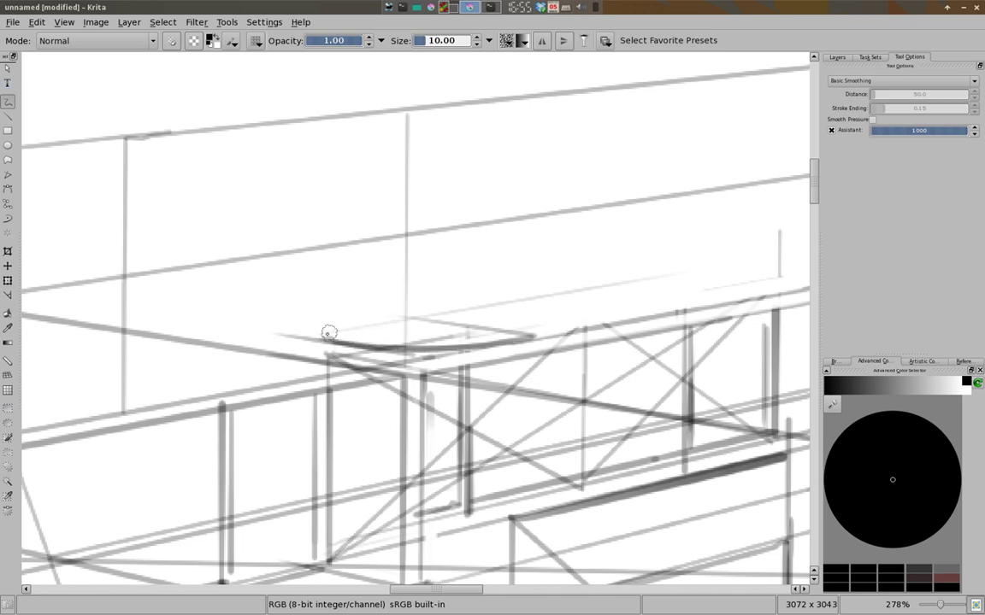
scroll(437, 366, "down", 5)
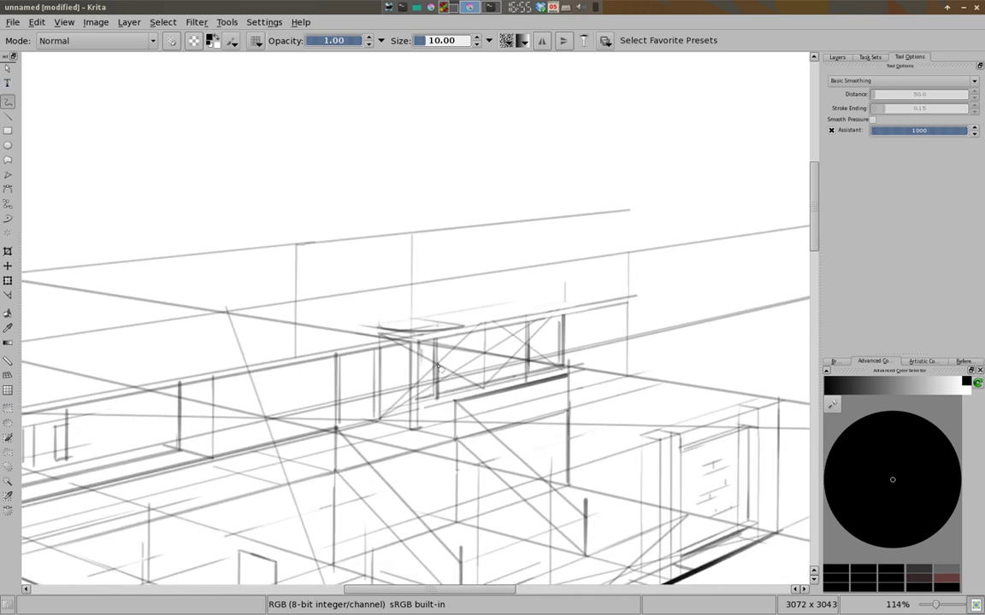
left_click_drag(385, 329, 384, 284)
left_click_drag(294, 355, 390, 321)
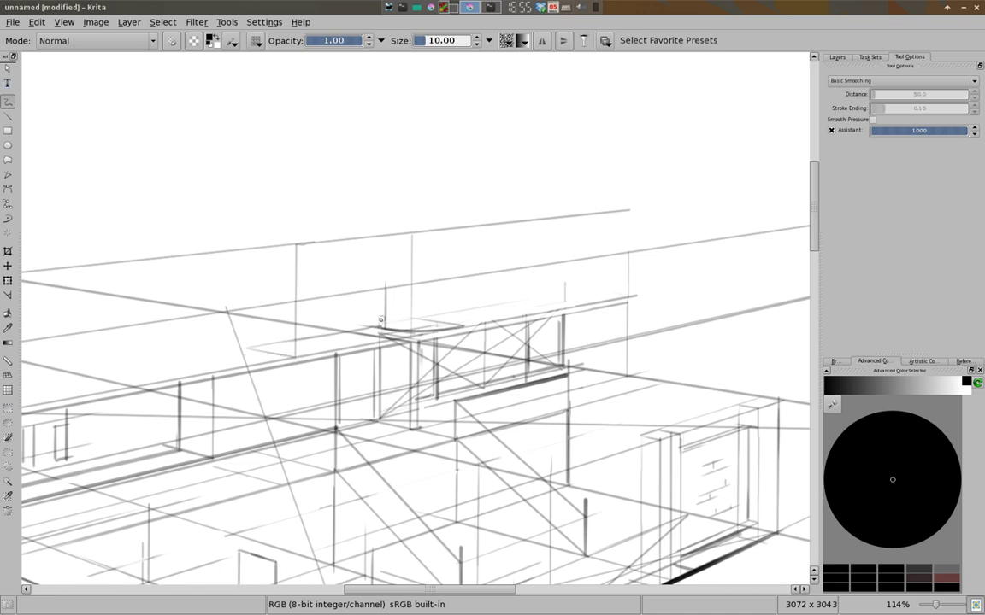
left_click_drag(379, 327, 380, 276)
key("e")
key("e")
left_click_drag(379, 272, 396, 238)
left_click_drag(462, 244, 465, 327)
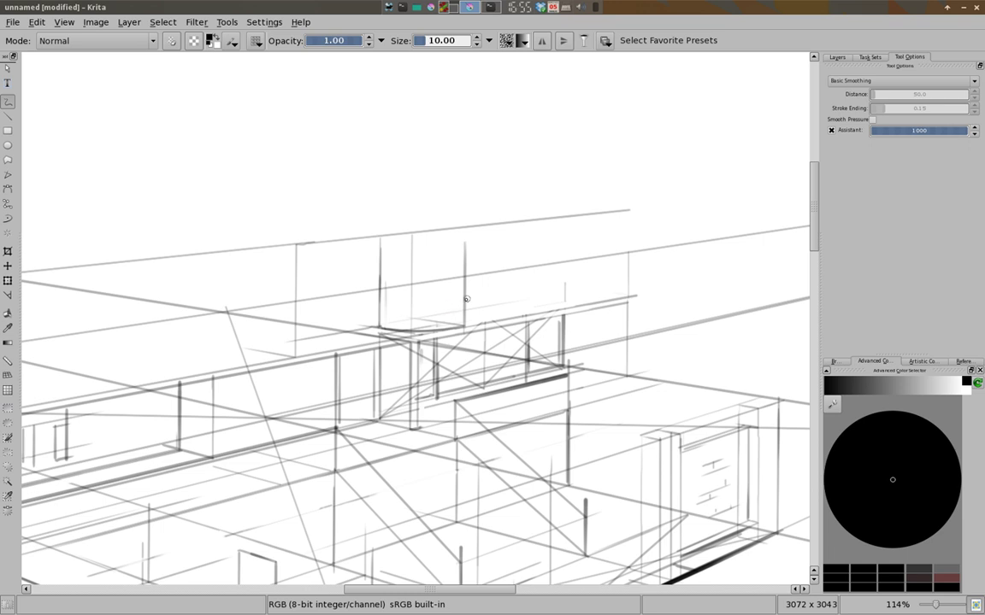
Draw the curved arch corner freehand, then the box's perspective lower edge and right corner verticals
left_click(831, 130)
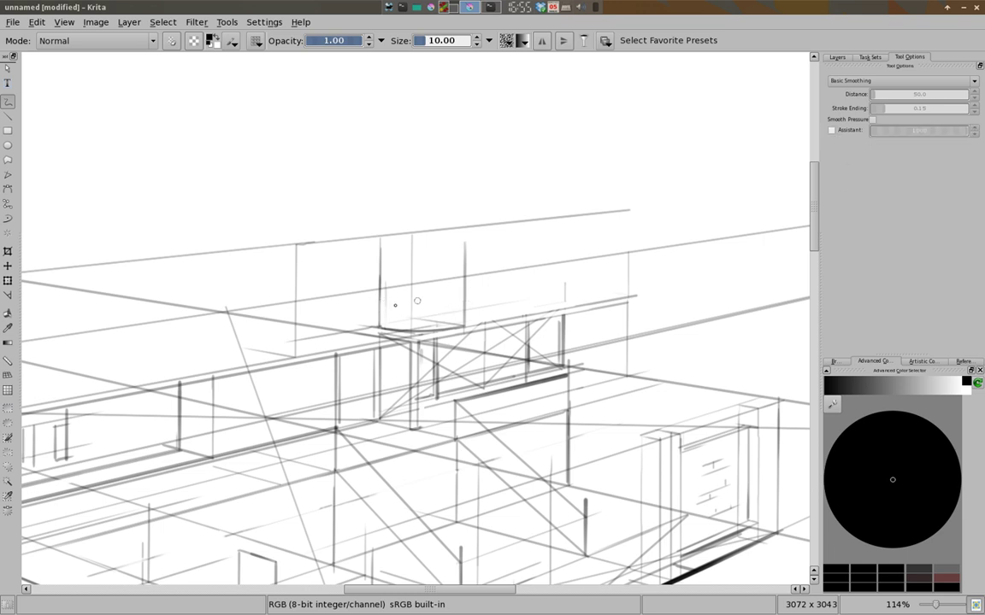
left_click_drag(384, 292, 465, 294)
left_click(832, 130)
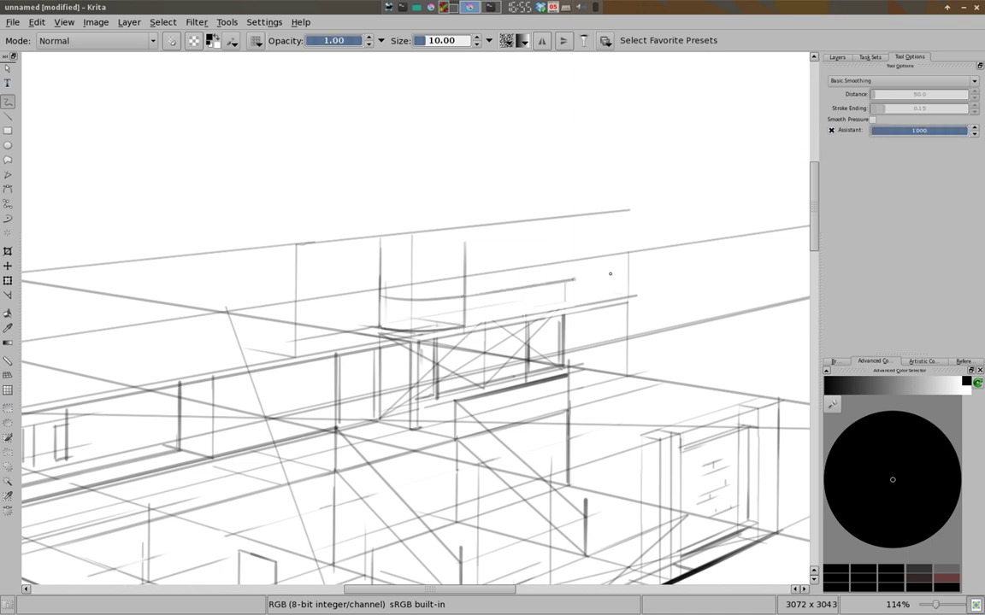
left_click_drag(467, 295, 625, 272)
left_click_drag(627, 211, 627, 272)
left_click_drag(605, 216, 605, 278)
key("ctrl+z")
left_click_drag(600, 212, 600, 274)
Sketch evenly spaced vertical window divisions across the top box, redrawing the uneven ones
left_click_drag(576, 217, 575, 260)
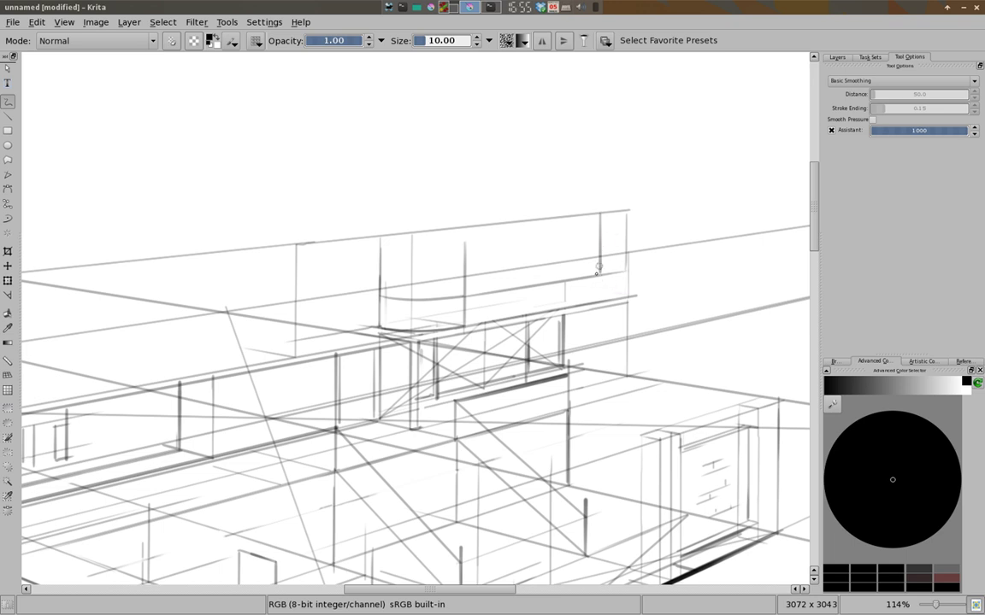
mouse_move(396, 240)
left_mouse_down()
mouse_move(396, 297)
mouse_move(421, 295)
left_mouse_up()
mouse_move(436, 234)
left_mouse_down()
mouse_move(436, 291)
mouse_move(450, 282)
left_mouse_up()
key("ctrl+z")
key("ctrl+z")
key("ctrl+z")
left_click_drag(400, 235, 400, 299)
left_click_drag(433, 237, 435, 301)
left_click_drag(489, 231, 491, 290)
left_click_drag(536, 223, 536, 275)
key("e")
left_click_drag(465, 279, 464, 242)
key("e")
Clean up the curve's left end and box edge, then extend the beam line leftward
key("e")
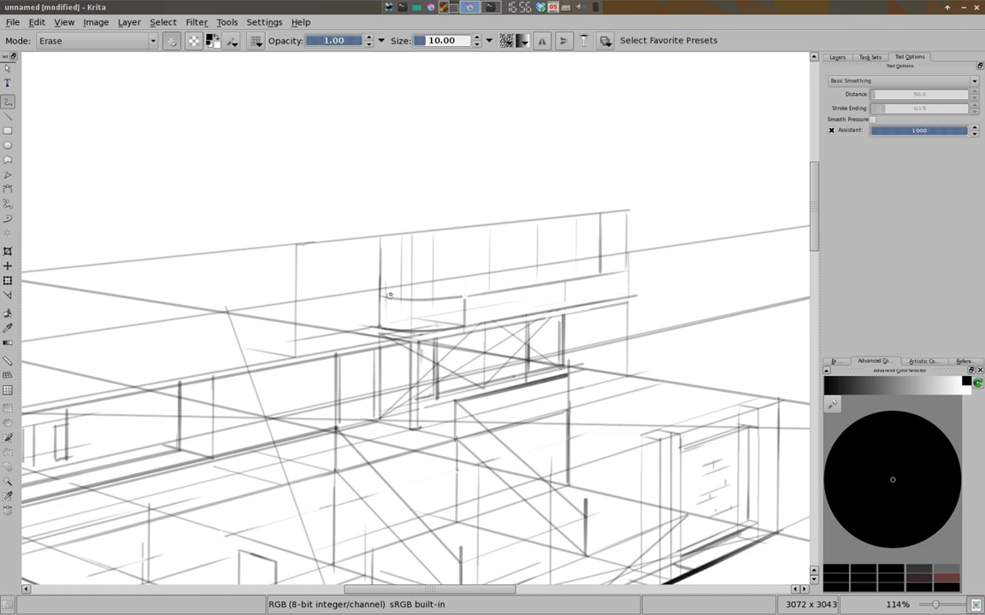
left_click_drag(378, 293, 389, 295)
key("e")
left_click_drag(452, 299, 512, 289)
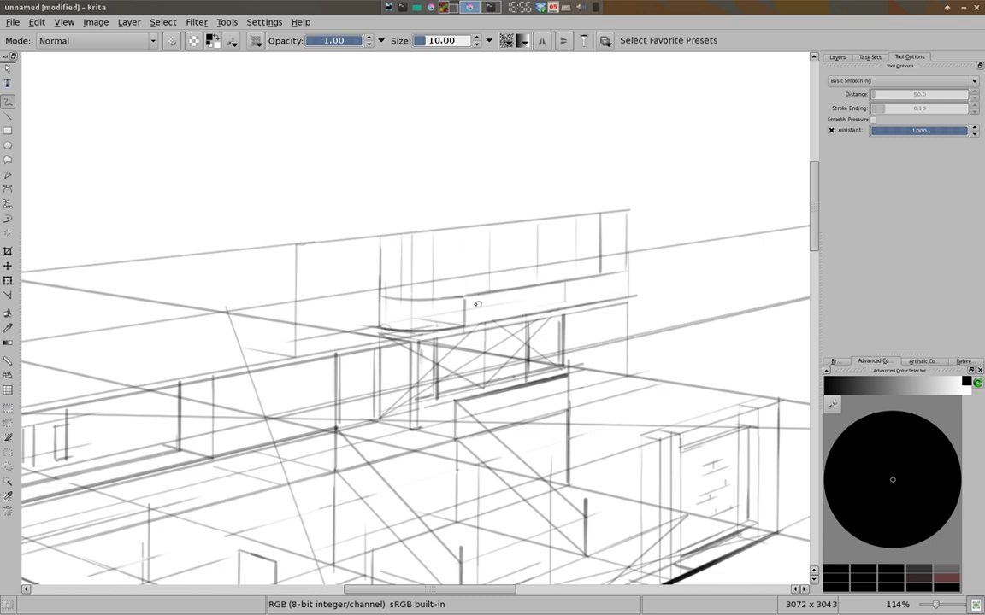
key("e")
key("e")
scroll(493, 305, "left", 1)
scroll(395, 281, "left", 2)
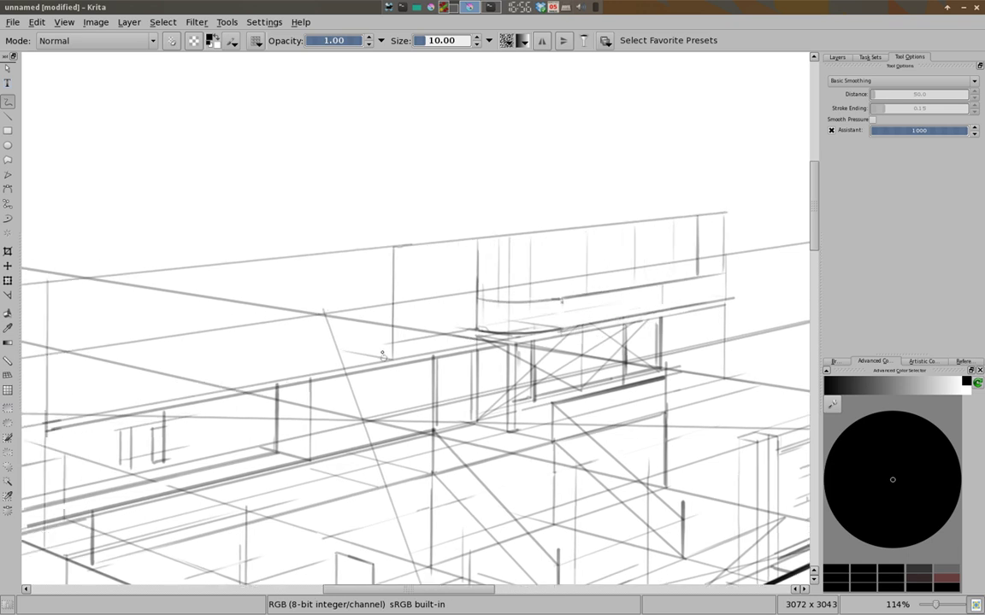
scroll(427, 308, "left", 3)
key("ctrl+z")
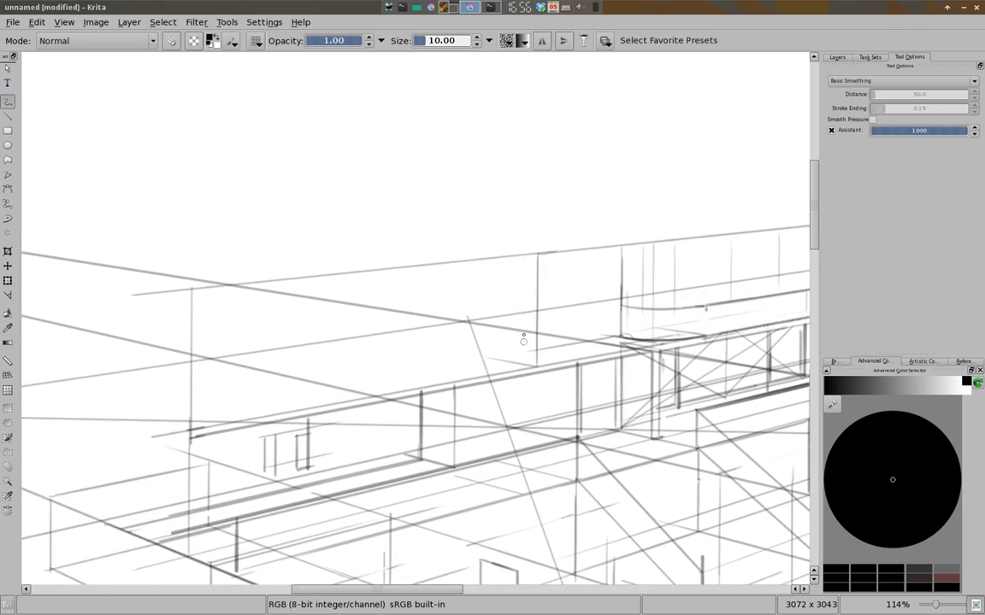
mouse_move(516, 255)
left_mouse_down()
mouse_move(513, 335)
mouse_move(427, 344)
left_mouse_up()
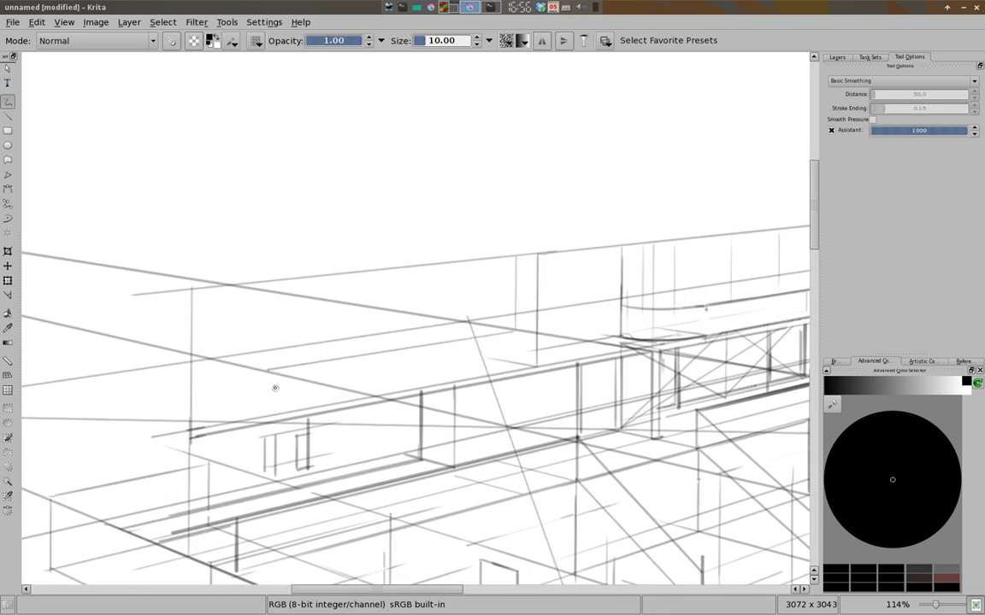
left_click_drag(513, 335, 249, 384)
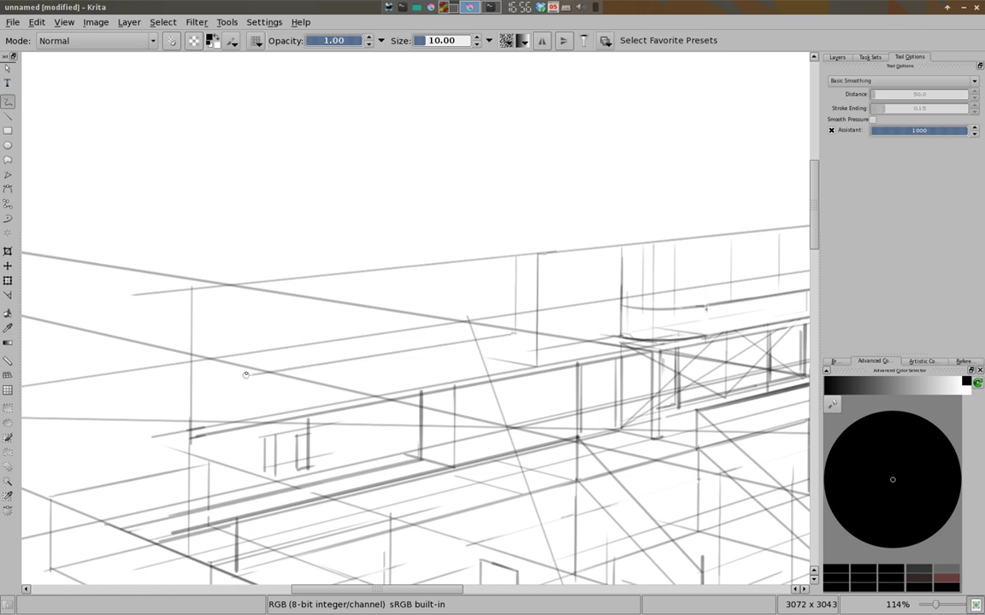
Zoom out and draw upper perspective lines plus a tall vertical edge at the far left
scroll(308, 299, "down", 4)
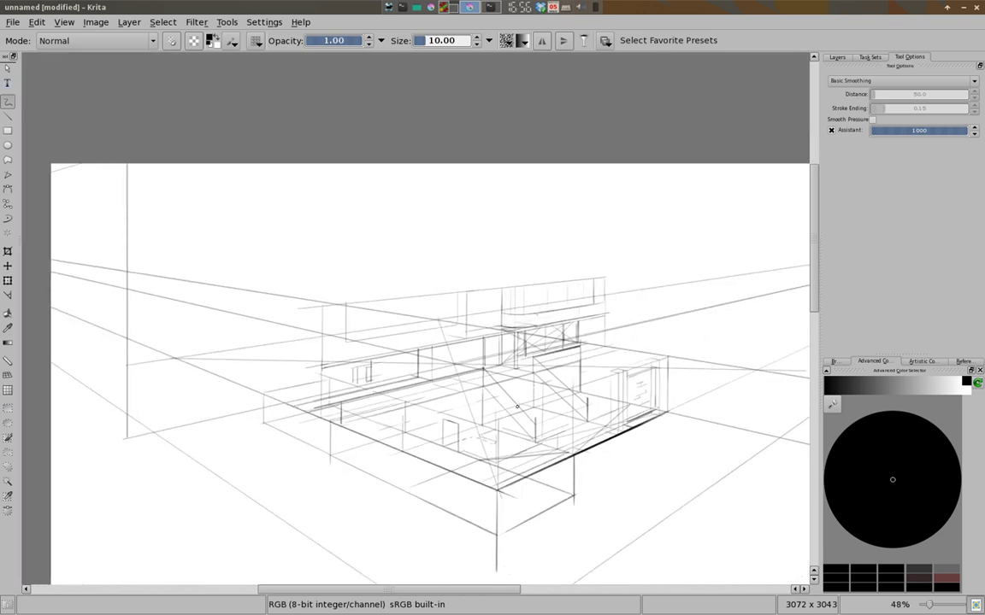
left_click_drag(508, 421, 470, 360)
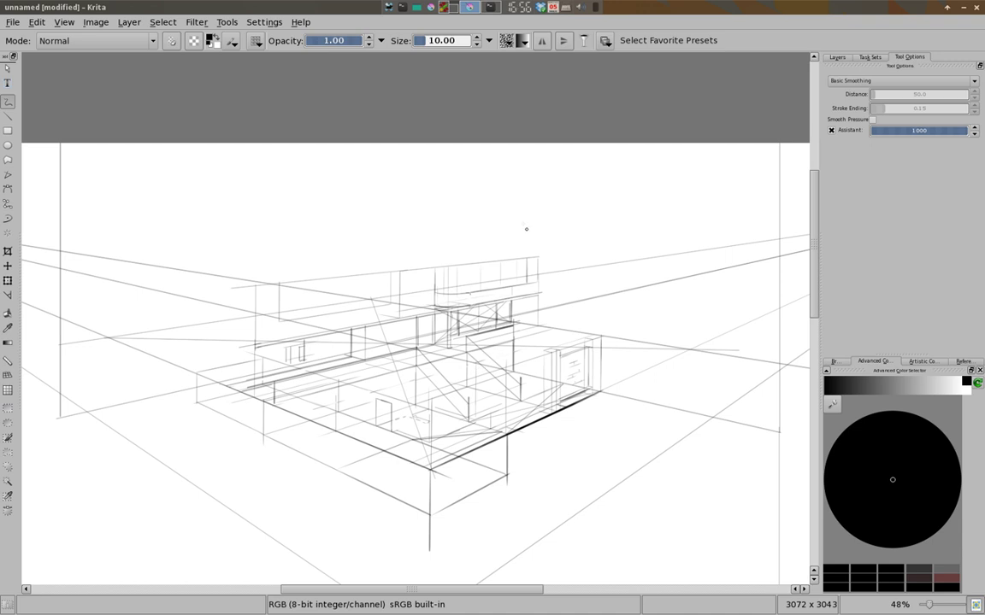
left_click_drag(538, 262, 318, 245)
left_click_drag(106, 333, 108, 189)
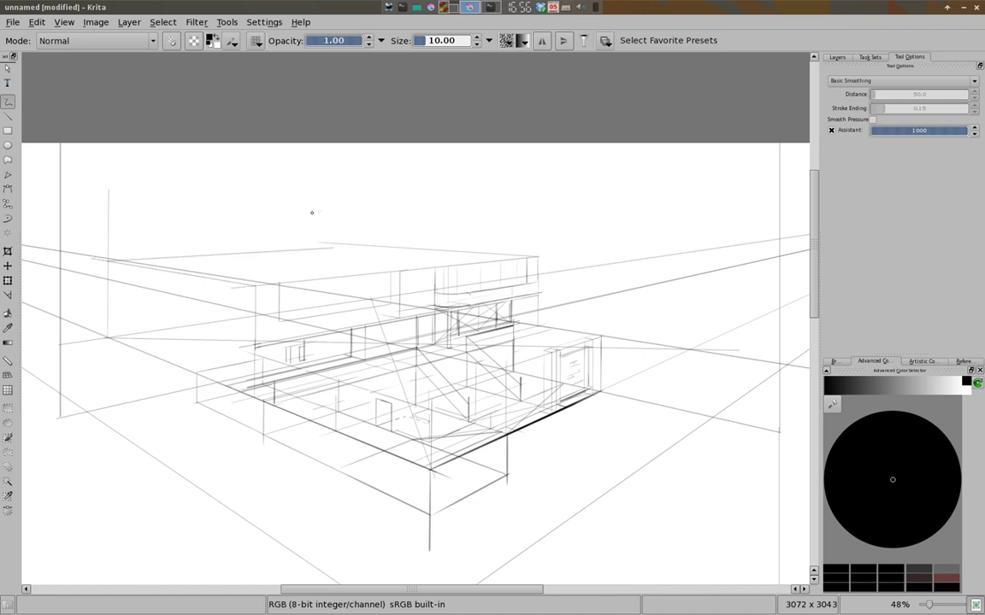
left_click_drag(105, 259, 347, 230)
Draw a straight horizontal line across the upper floor with the Line tool, undoing an extra stroke
key("v")
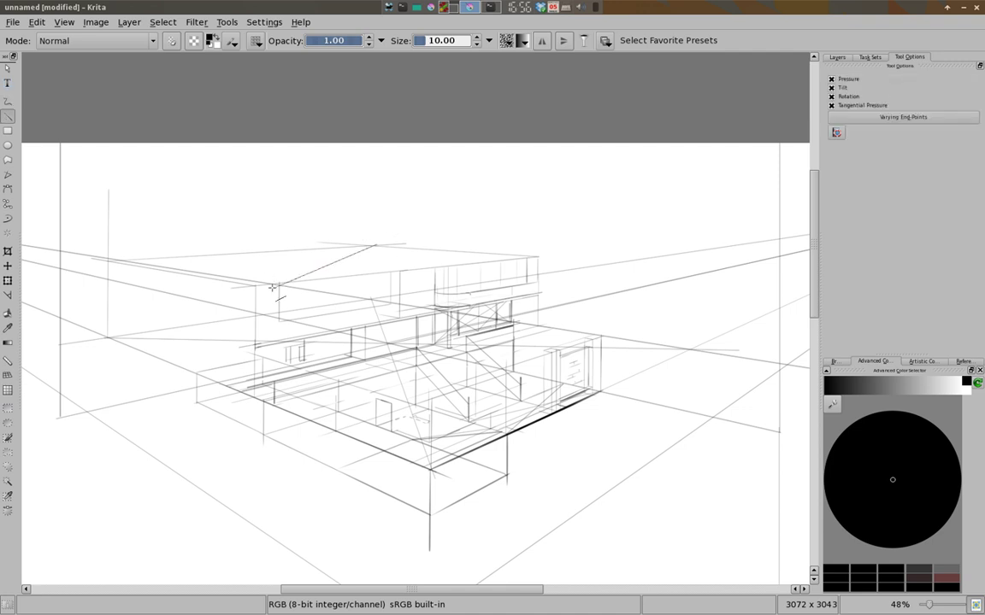
left_click_drag(120, 258, 436, 258)
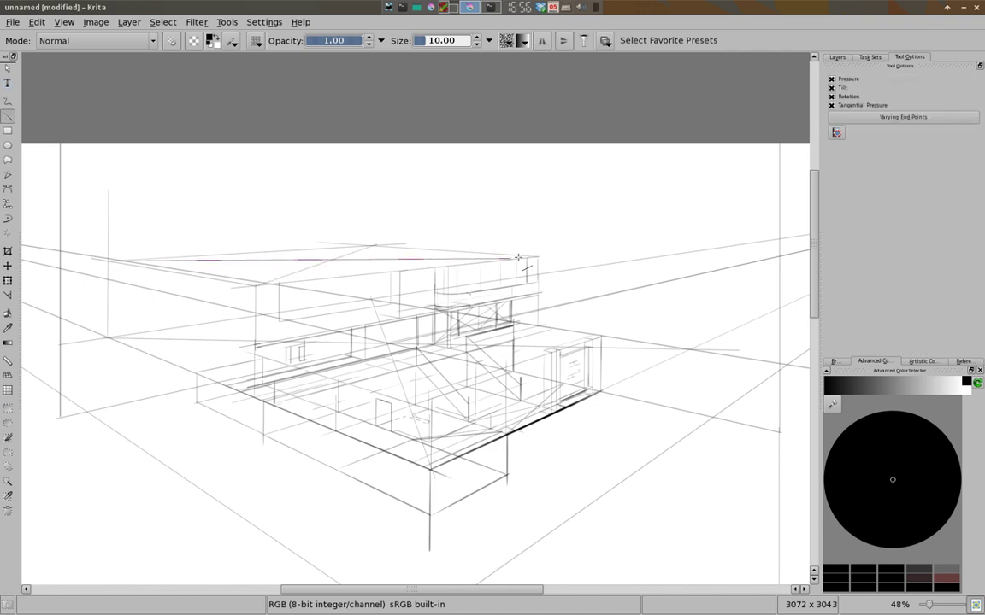
key("b")
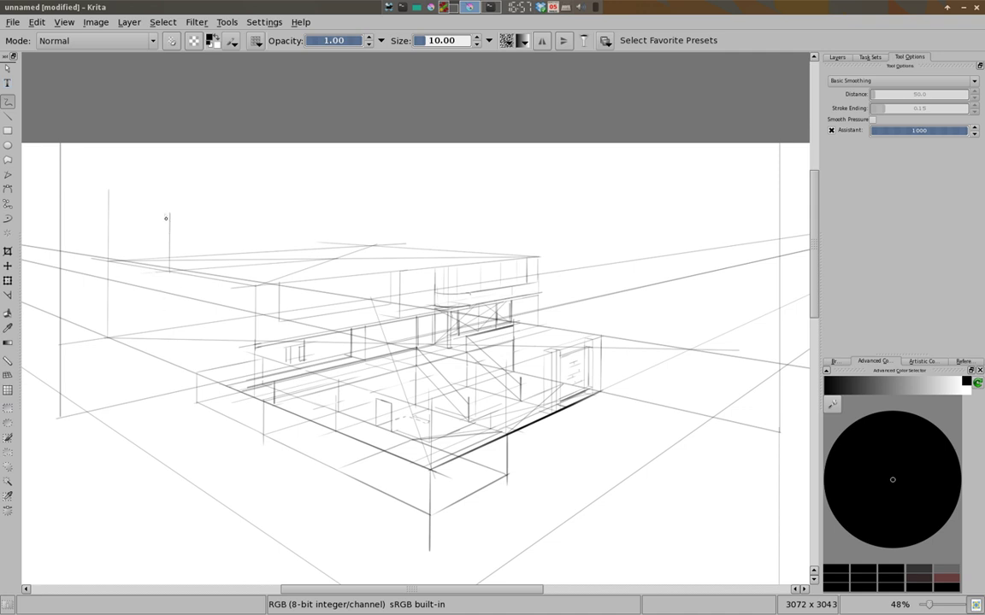
left_click_drag(166, 267, 169, 220)
key("ctrl+z")
Draw roof-level perspective lines and a sloping straight line from the roof edge for the gable
key("ctrl")
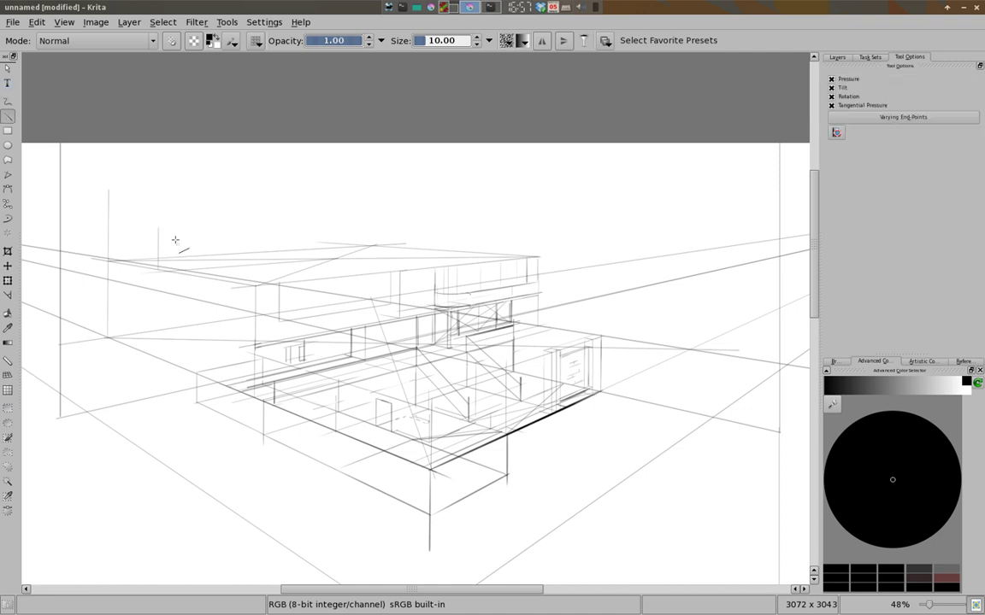
left_click_drag(158, 227, 492, 243)
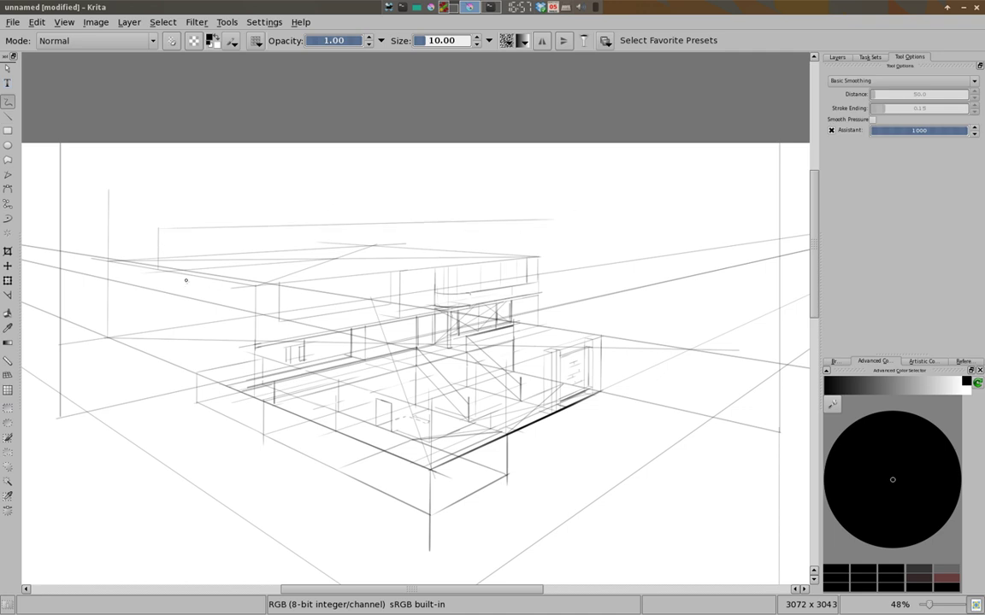
left_click_drag(157, 269, 413, 250)
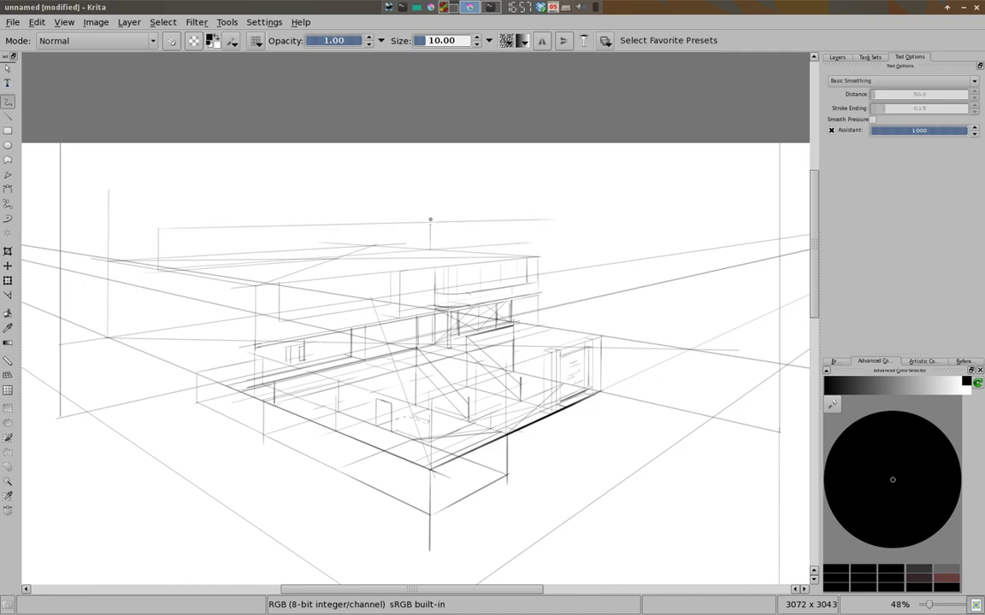
key("v")
left_click_drag(430, 222, 571, 265)
key("b")
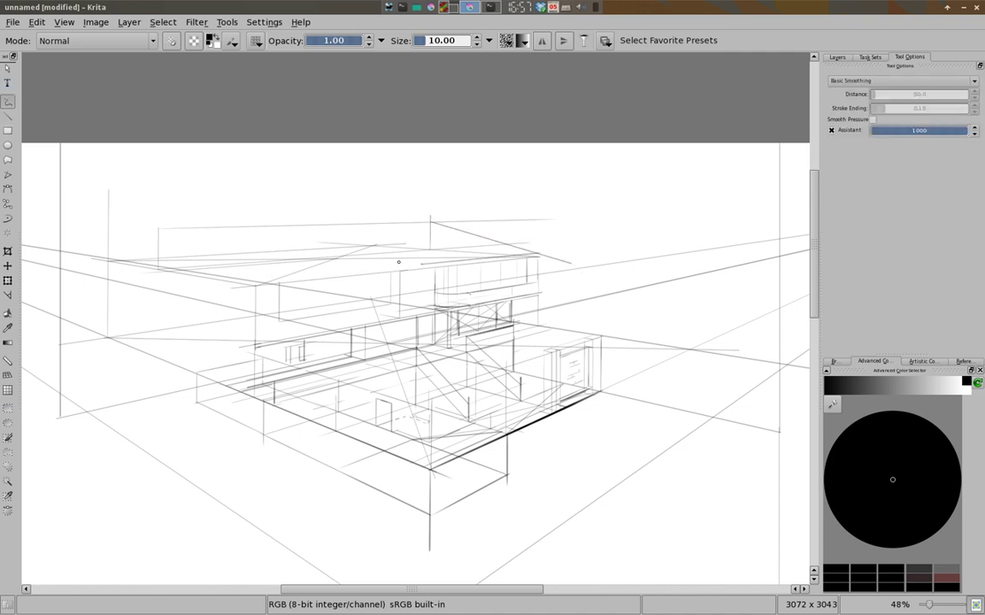
Stroke a horizontal line along the top floor and a short vertical window division below it
mouse_move(542, 254)
left_mouse_down()
mouse_move(208, 290)
mouse_move(157, 228)
mouse_move(104, 259)
left_mouse_up()
key("v")
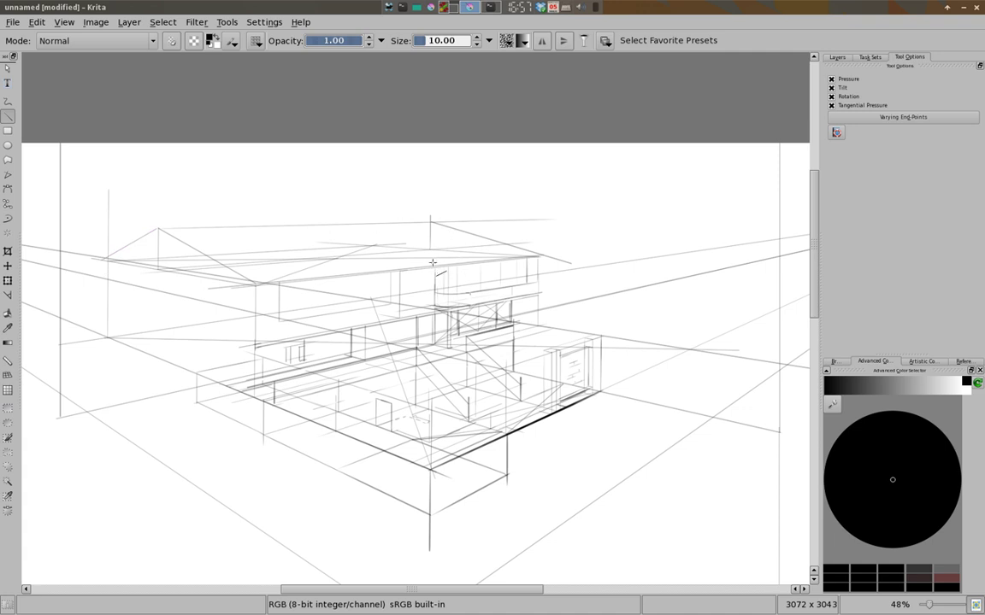
key("b")
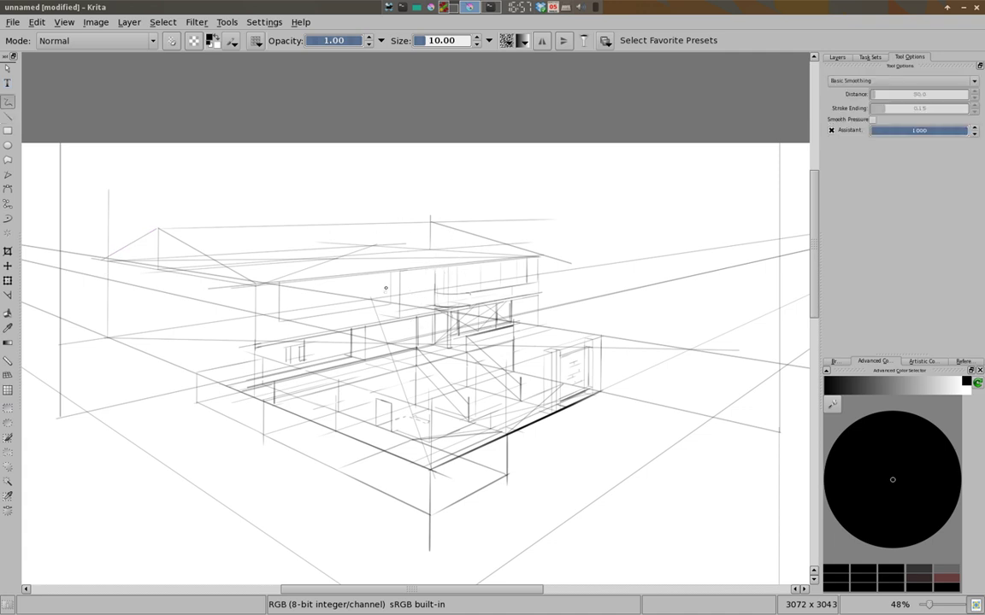
mouse_move(368, 275)
left_mouse_down()
mouse_move(374, 303)
mouse_move(306, 314)
left_mouse_up()
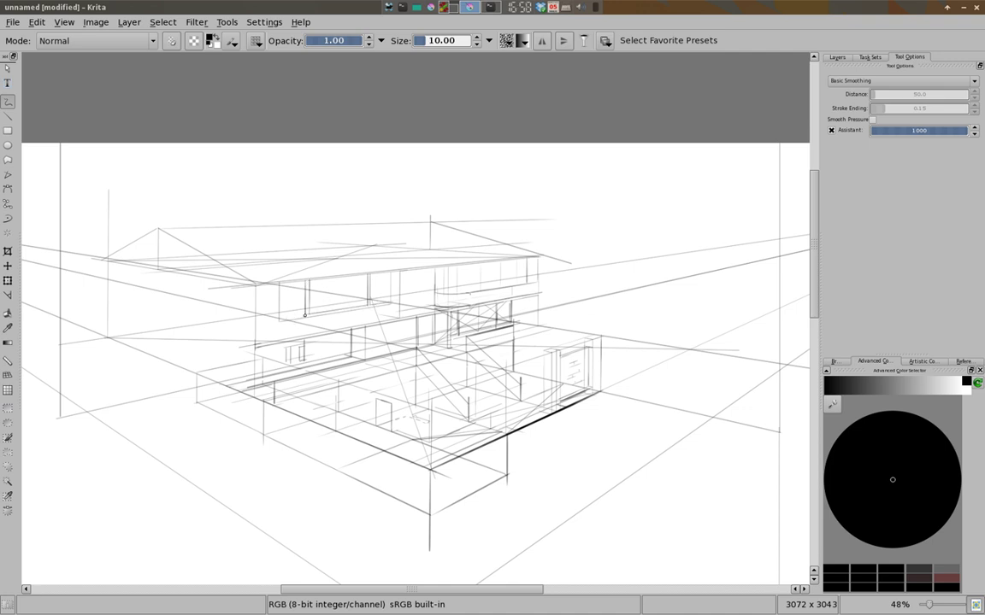
Add vertical window divisions across the top floor from left to right
left_click_drag(391, 272, 389, 304)
left_click_drag(280, 282, 280, 316)
left_click_drag(378, 302, 339, 318)
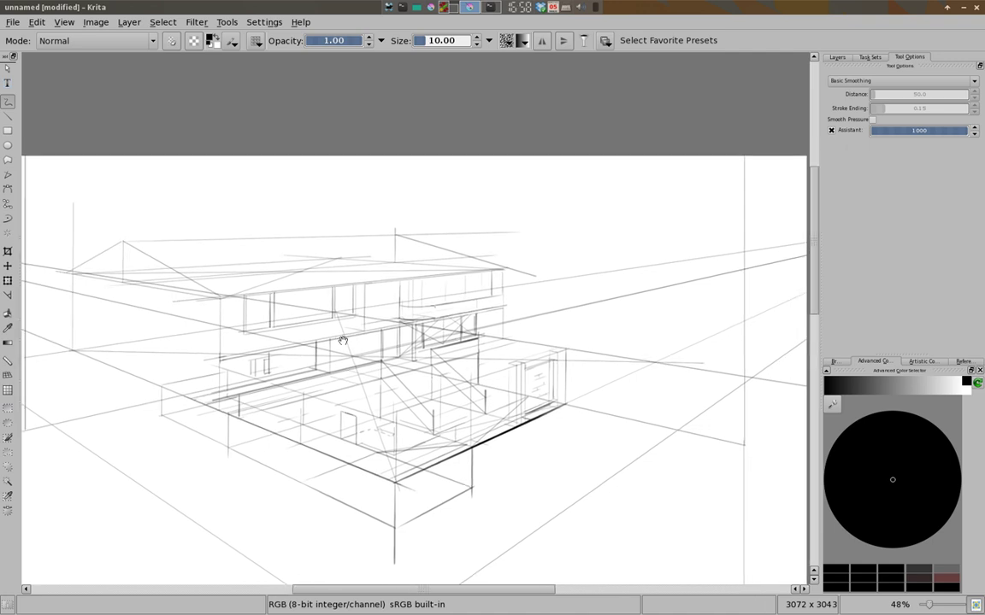
left_click_drag(498, 272, 496, 312)
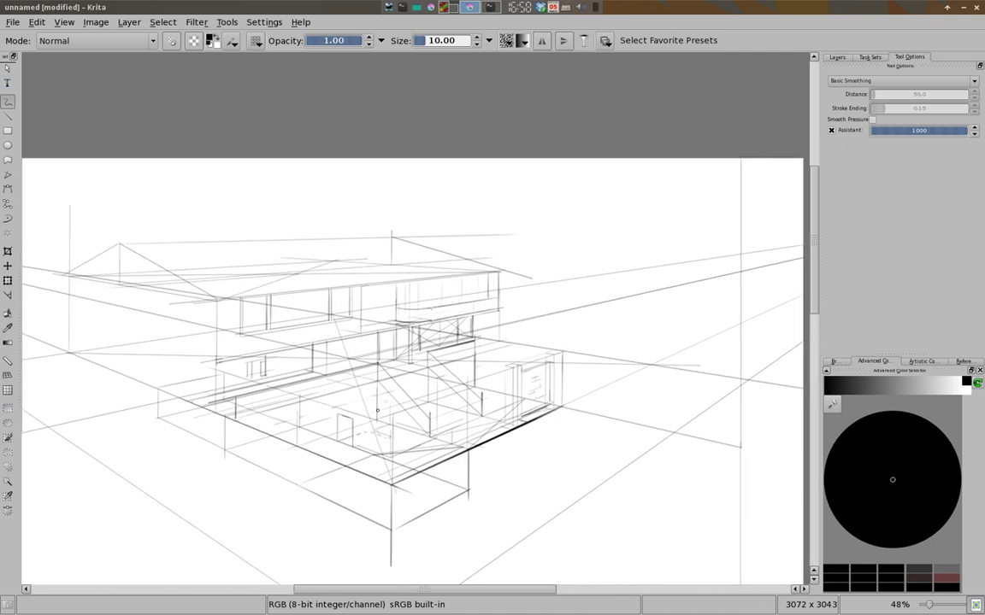
Draw a straight line slanting down from the upper storey and a vertical edge below the front corner
key("v")
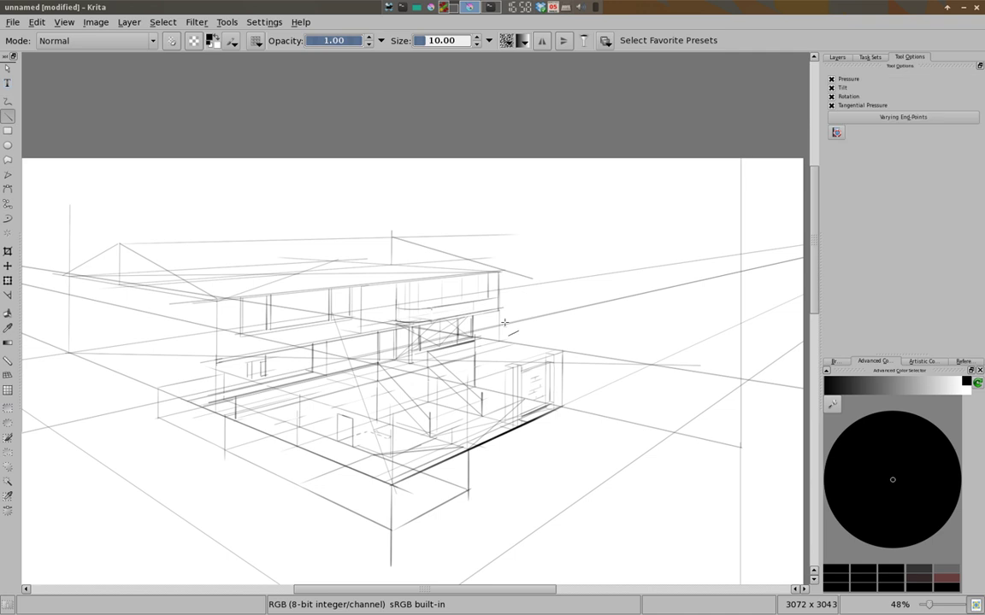
mouse_move(501, 311)
left_mouse_down()
mouse_move(564, 351)
mouse_move(562, 341)
left_mouse_up()
key("b")
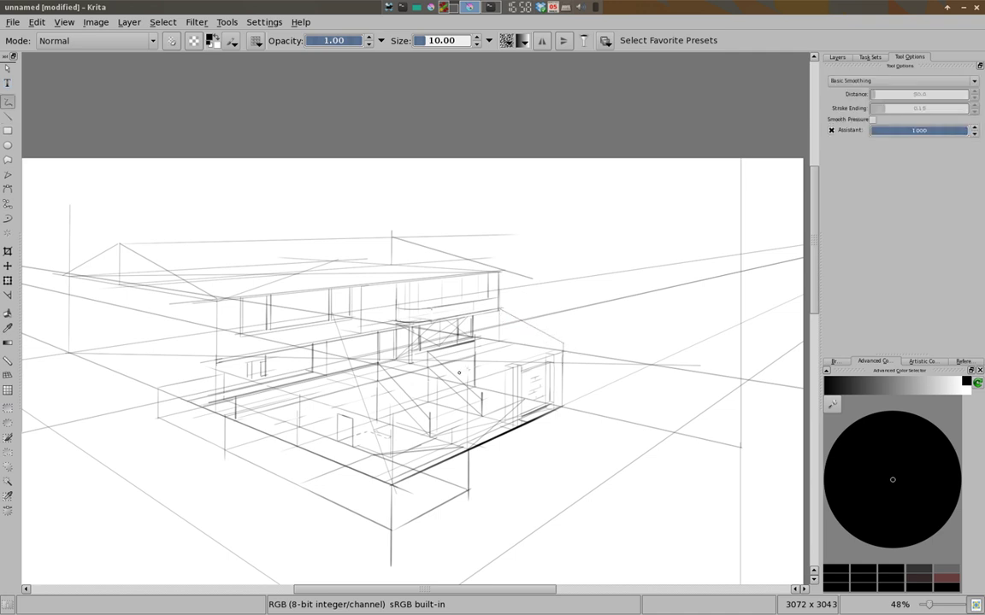
scroll(410, 389, "left", 2)
scroll(385, 410, "left", 1)
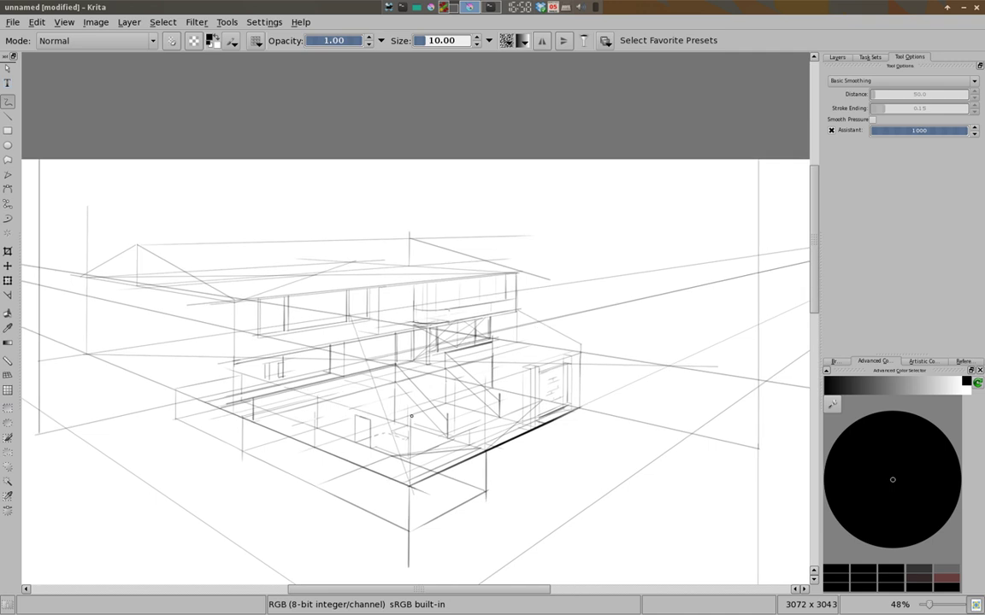
left_click_drag(411, 417, 420, 480)
Zoom in and draw the ground-floor pillar's two vertical edges up from the floor
scroll(412, 470, "up", 3)
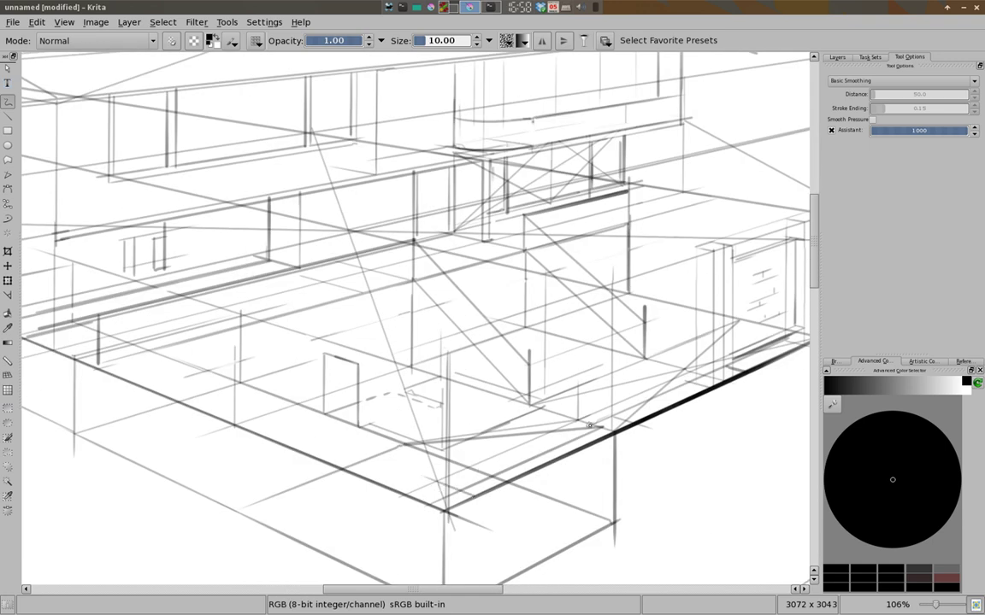
mouse_move(424, 476)
left_mouse_down()
mouse_move(460, 497)
mouse_move(467, 392)
left_mouse_up()
key("e")
key("e")
mouse_move(467, 479)
left_mouse_down()
mouse_move(470, 403)
mouse_move(421, 311)
left_mouse_up()
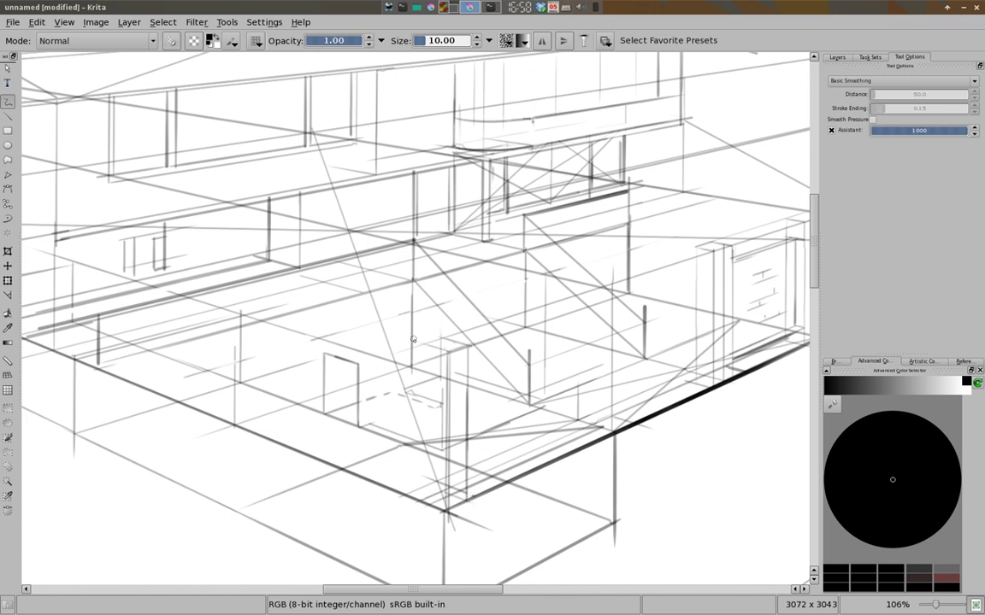
key("ctrl")
left_click_drag(498, 432, 372, 464)
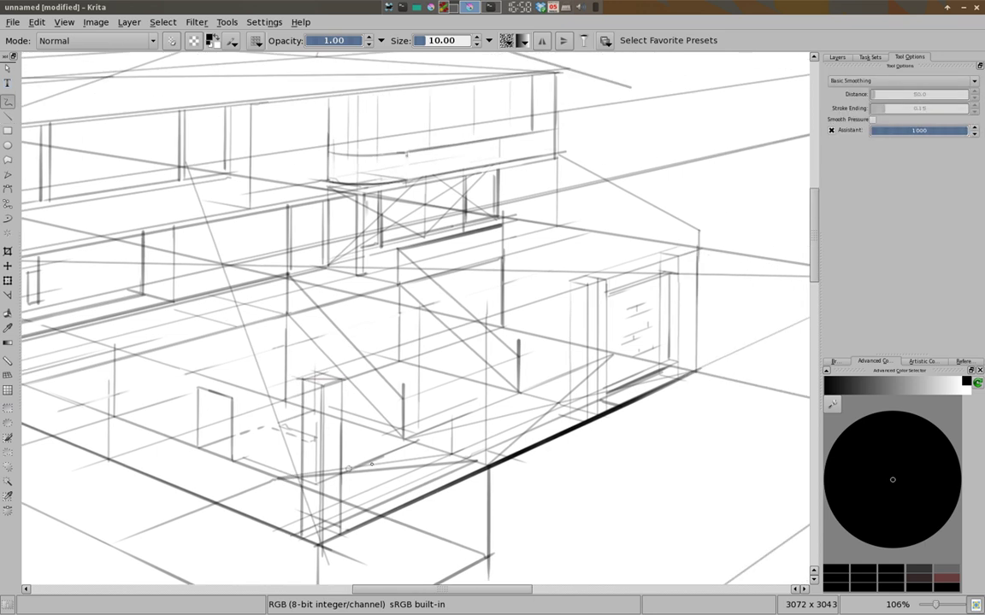
left_click_drag(488, 450, 488, 307)
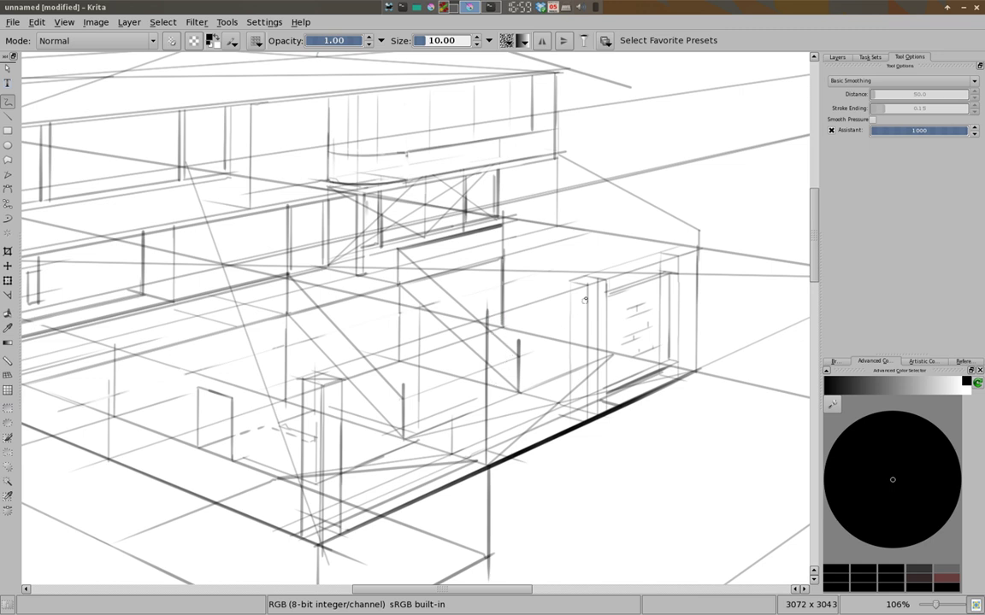
Box in the pillar top, erasing to clean it up, and refine its other vertical edge
key("e")
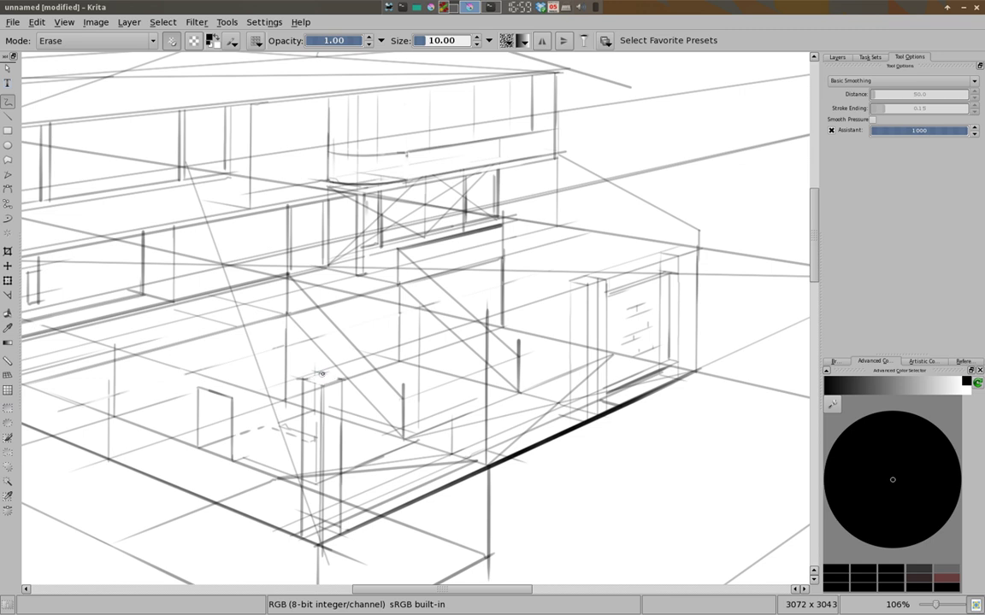
key("e")
key("t")
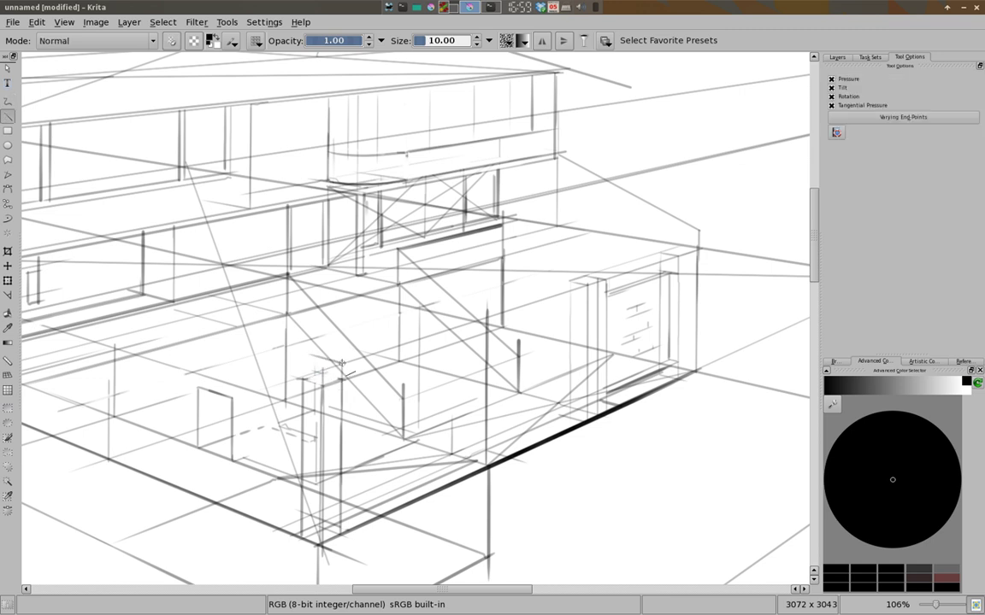
key("b")
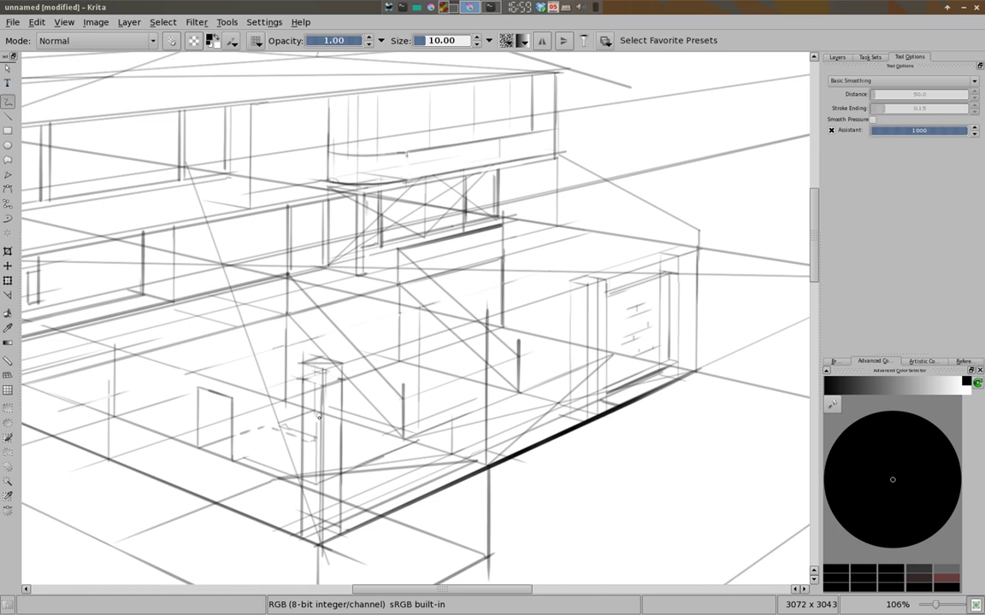
left_click_drag(299, 318, 562, 277)
key("e")
key("e")
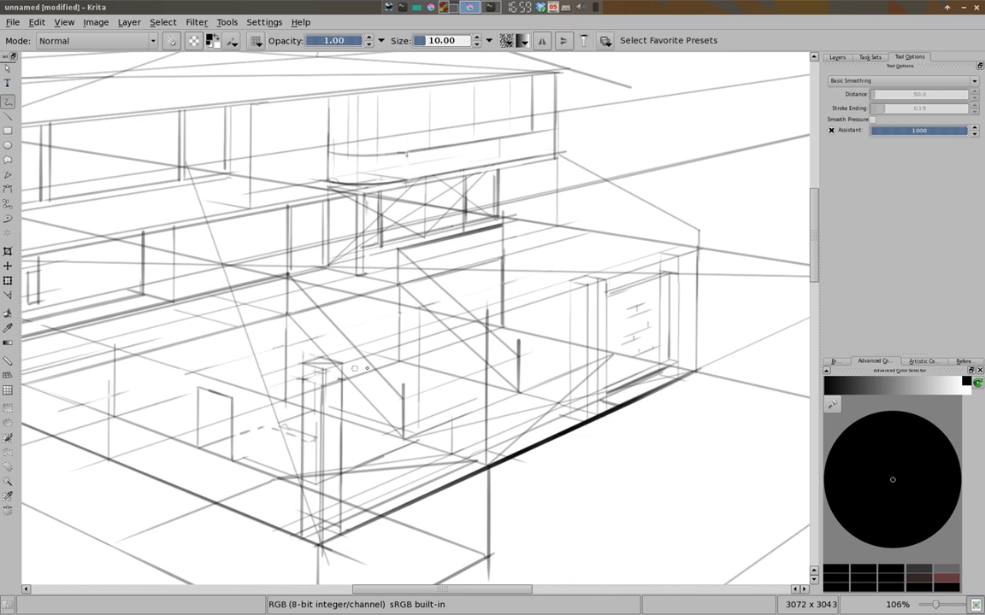
left_click_drag(507, 450, 504, 291)
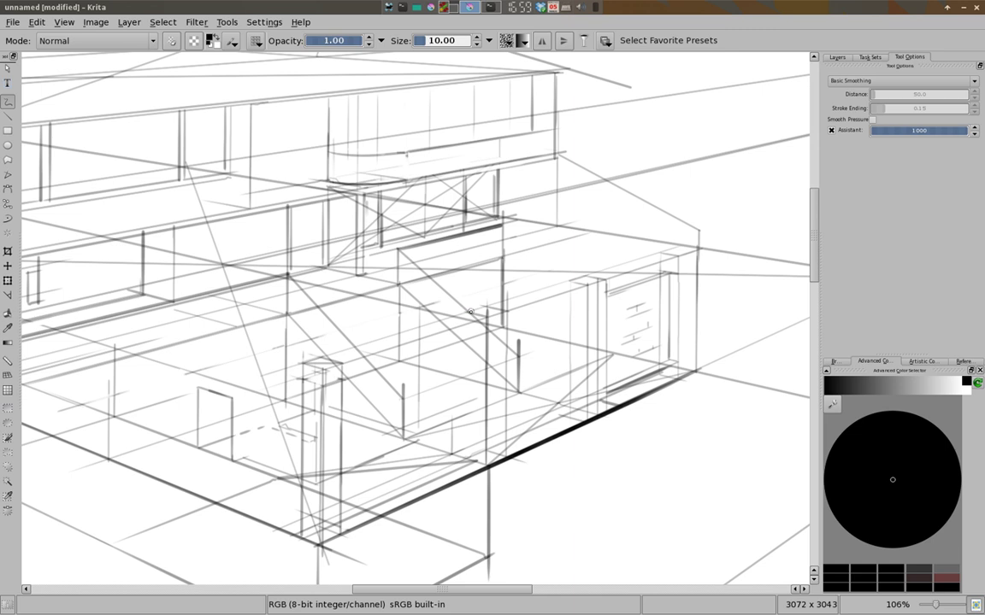
Draw the interior wall's left and right vertical edges and straight top edge, undoing a stray stroke
left_click_drag(469, 312, 468, 462)
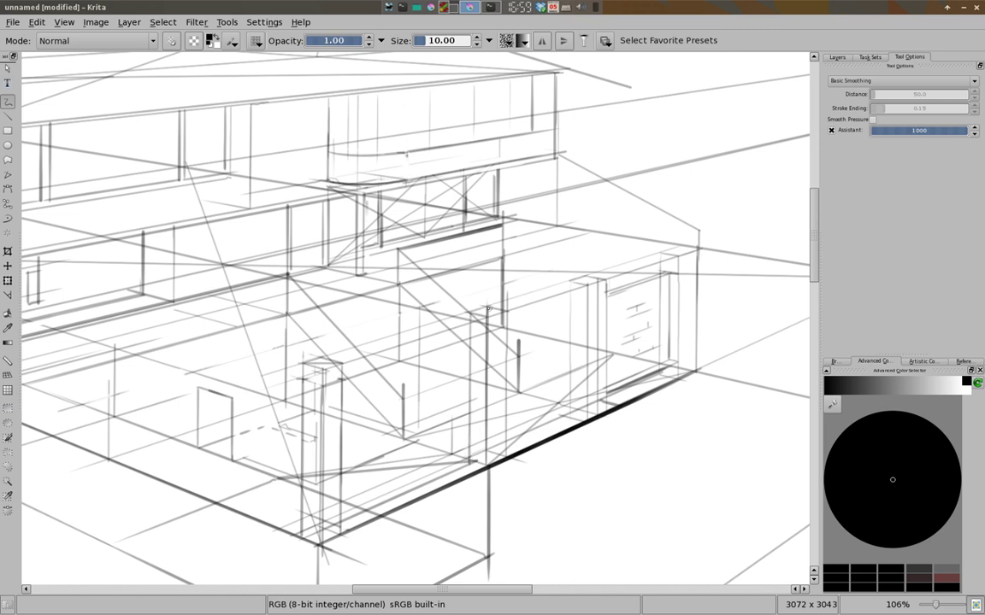
key("v")
left_click_drag(505, 301, 589, 284)
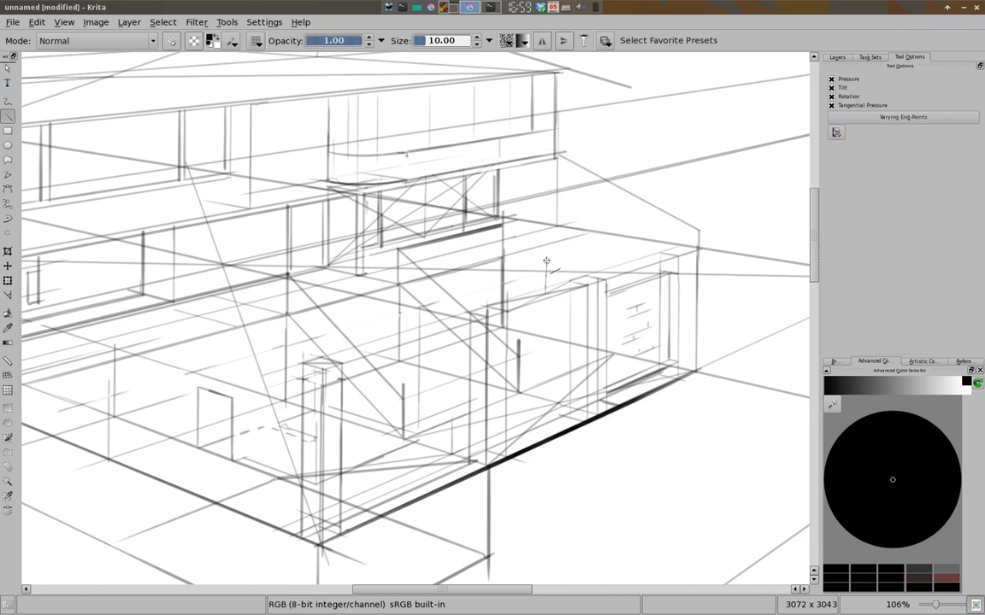
key("b")
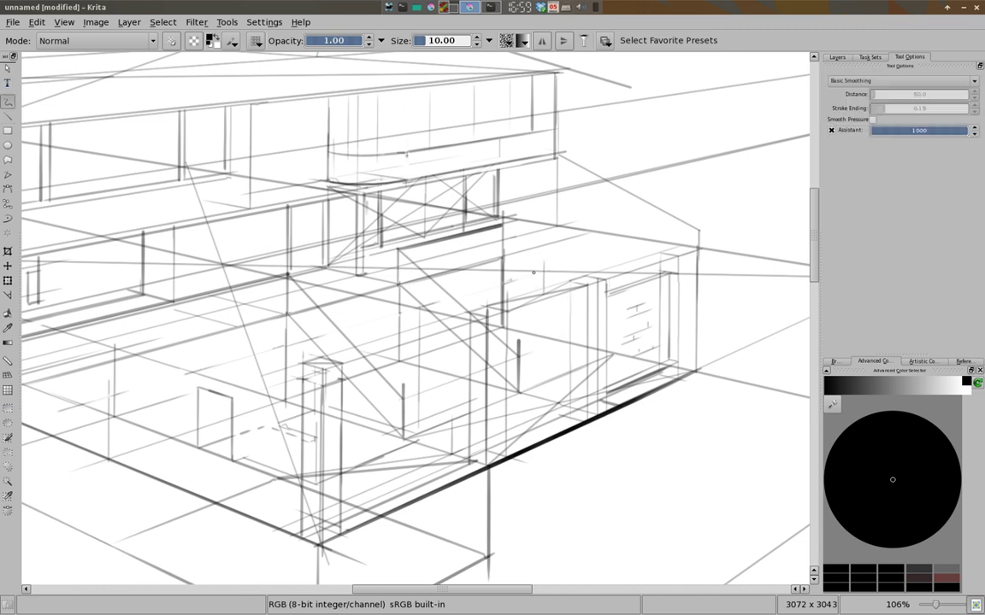
left_click_drag(544, 271, 503, 296)
key("ctrl+z")
left_click_drag(589, 261, 588, 305)
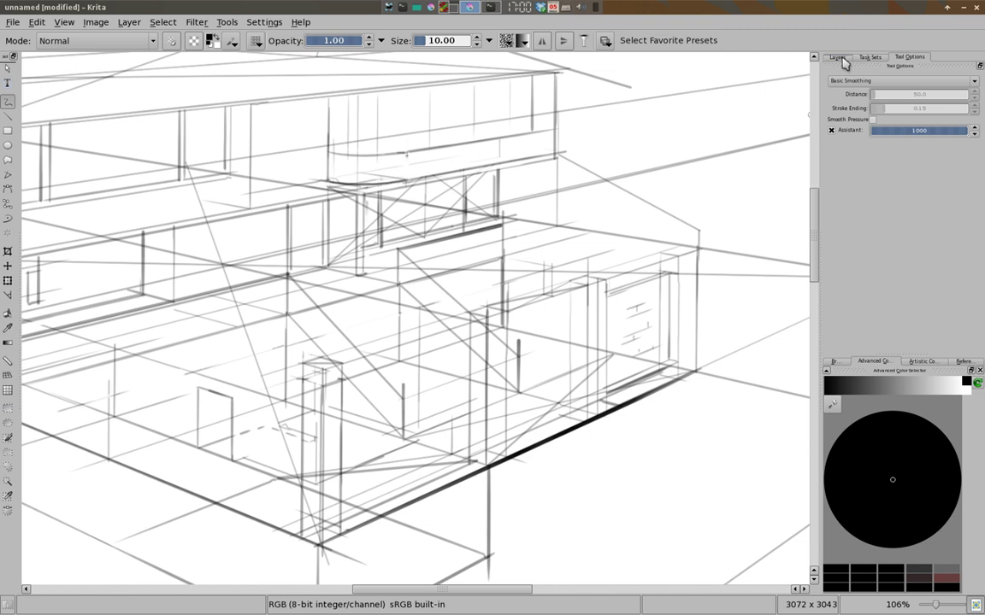
Place a Spline assistant across the interior wall's top and adjust its curve and end handle
key("shift+a")
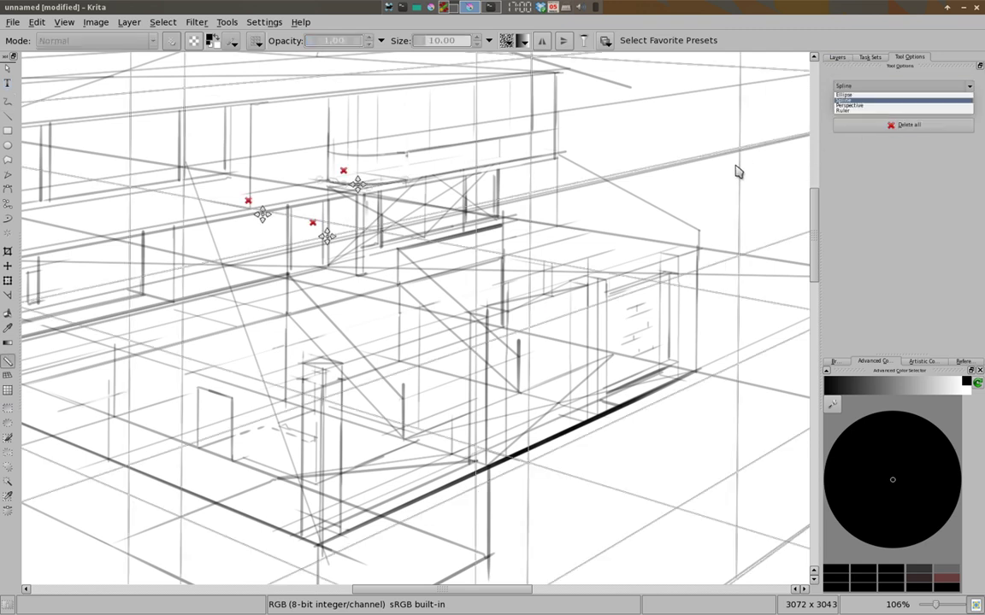
key("ctrl+z")
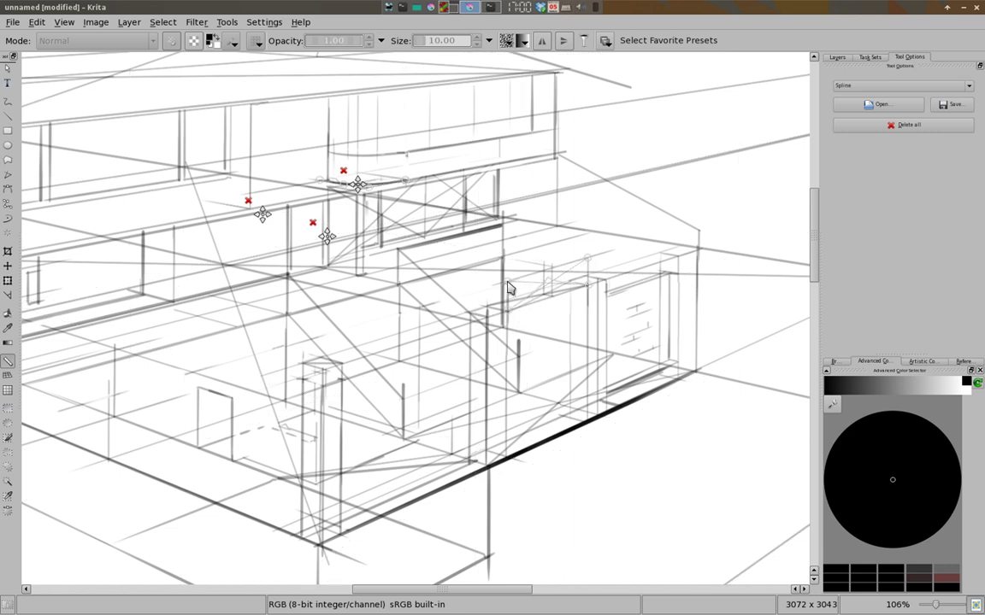
left_click(577, 271)
left_click_drag(577, 271, 547, 277)
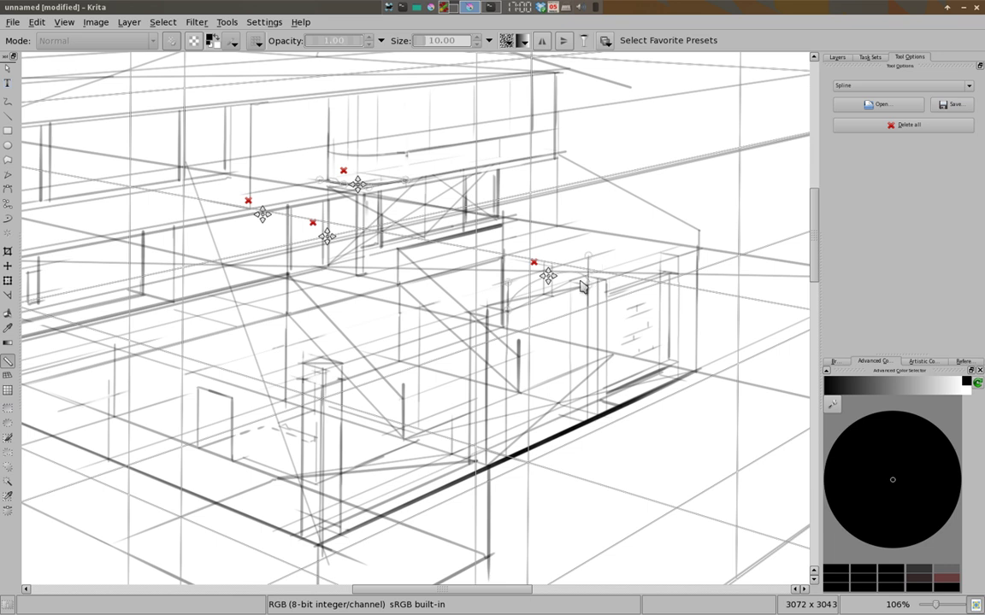
left_click_drag(588, 255, 584, 284)
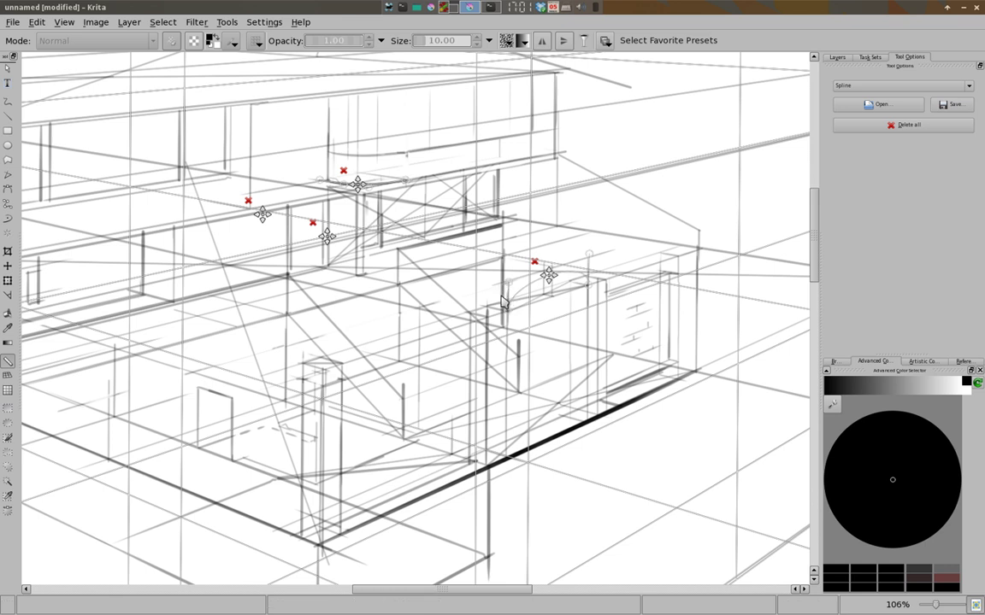
left_click_drag(504, 295, 510, 281)
left_click_drag(588, 255, 589, 252)
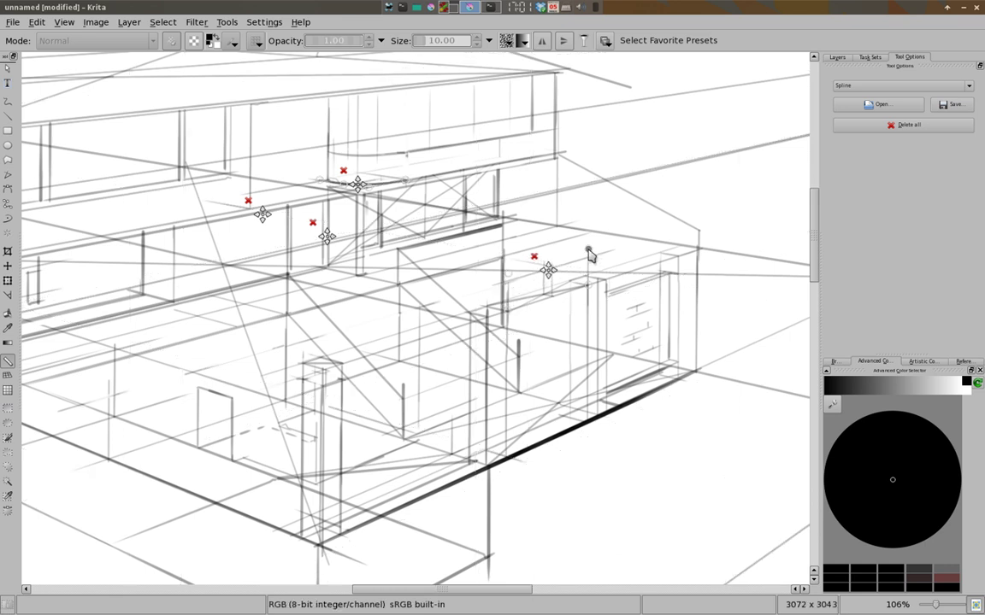
Trace the arch along the spline guide and draw its vertical side jambs
key("b")
left_click_drag(460, 280, 519, 265)
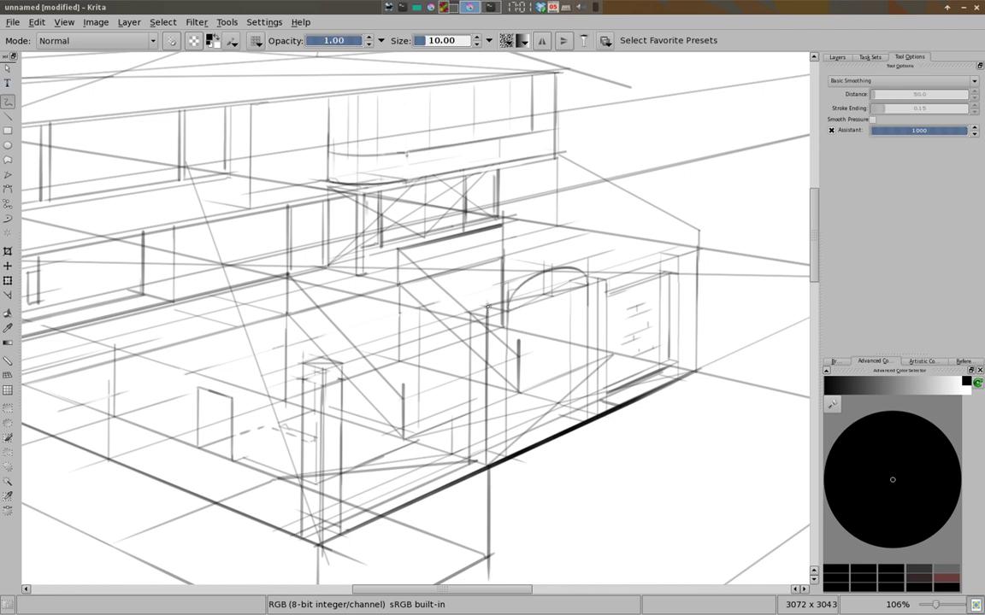
left_click_drag(503, 258, 503, 304)
mouse_move(488, 306)
left_mouse_down()
mouse_move(488, 270)
mouse_move(574, 254)
left_mouse_up()
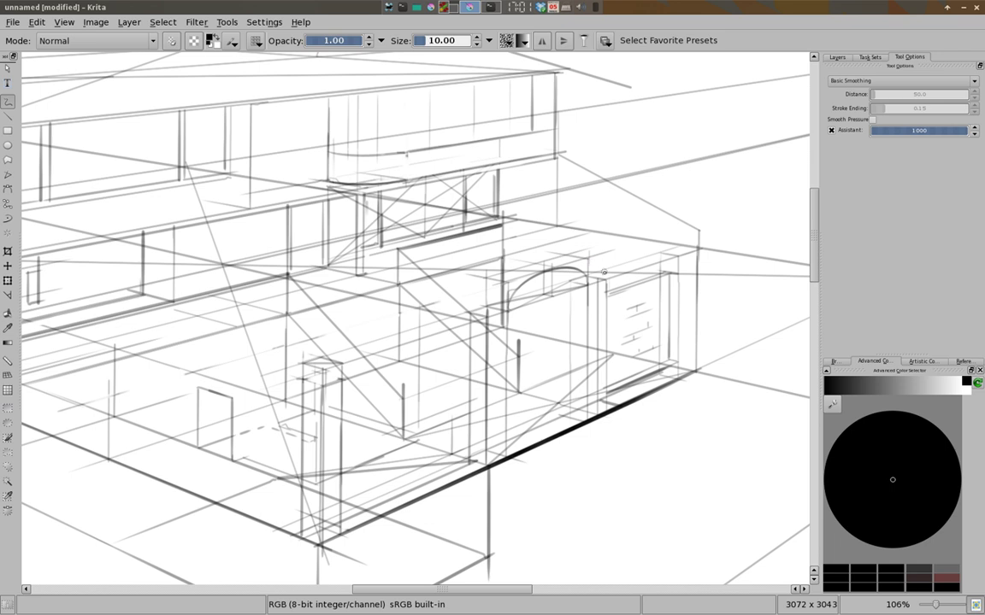
Zoom out and try another vertical window division on the top floor, then undo it
scroll(550, 279, "down", 4)
scroll(580, 304, "up", 2)
scroll(581, 303, "down", 1)
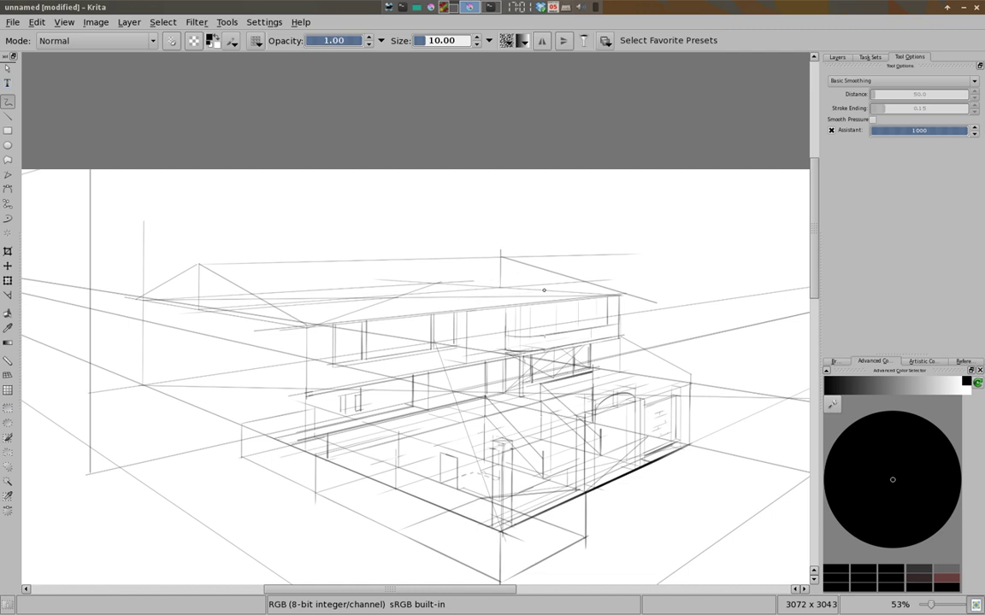
left_click_drag(544, 291, 544, 220)
key("ctrl+z")
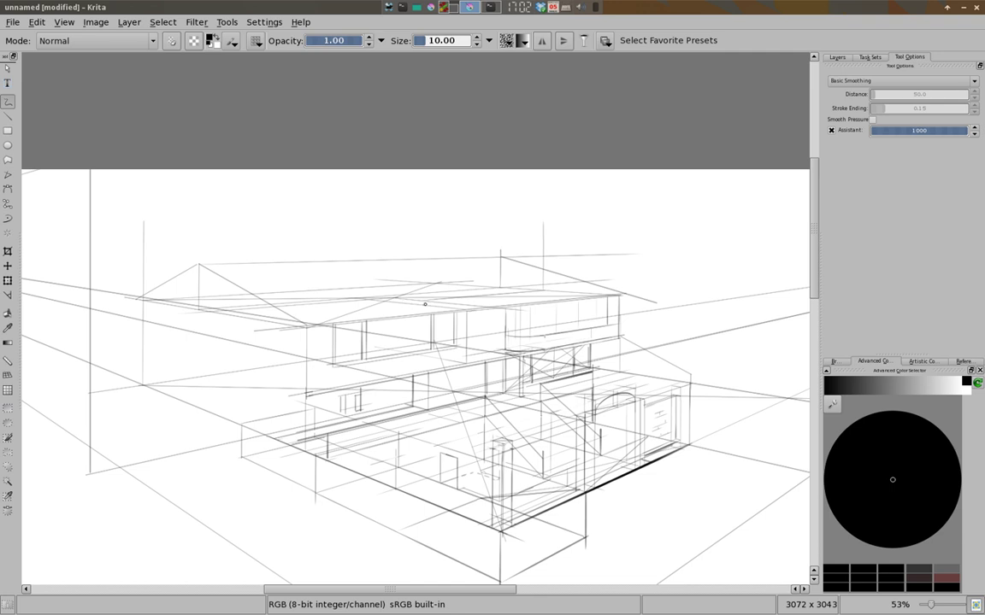
Draw a vertical line above the upper storey and two faint lines across the roof
left_click_drag(398, 299, 422, 221)
left_click_drag(543, 268, 346, 291)
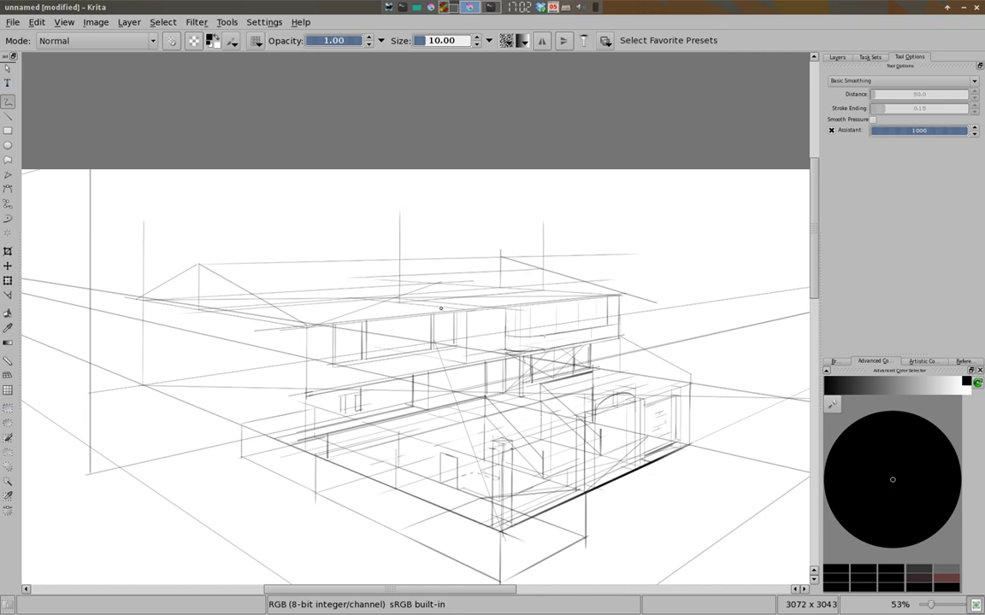
left_click_drag(538, 269, 351, 279)
Add a straight line down from the roof peak and a horizontal stroke across the roof
key("v")
left_click_drag(503, 256, 416, 289)
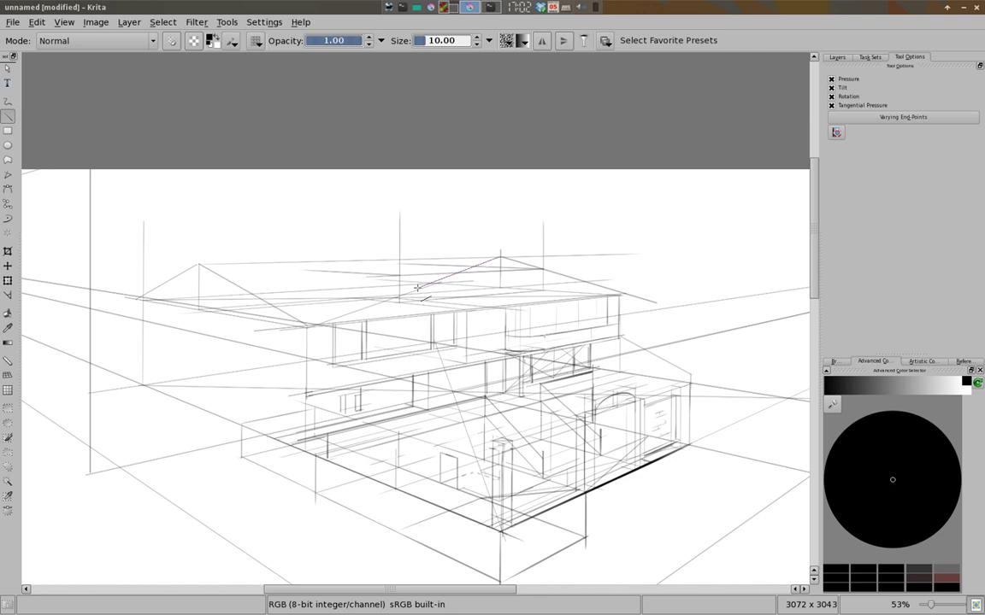
key("b")
left_click_drag(367, 277, 602, 278)
key("v")
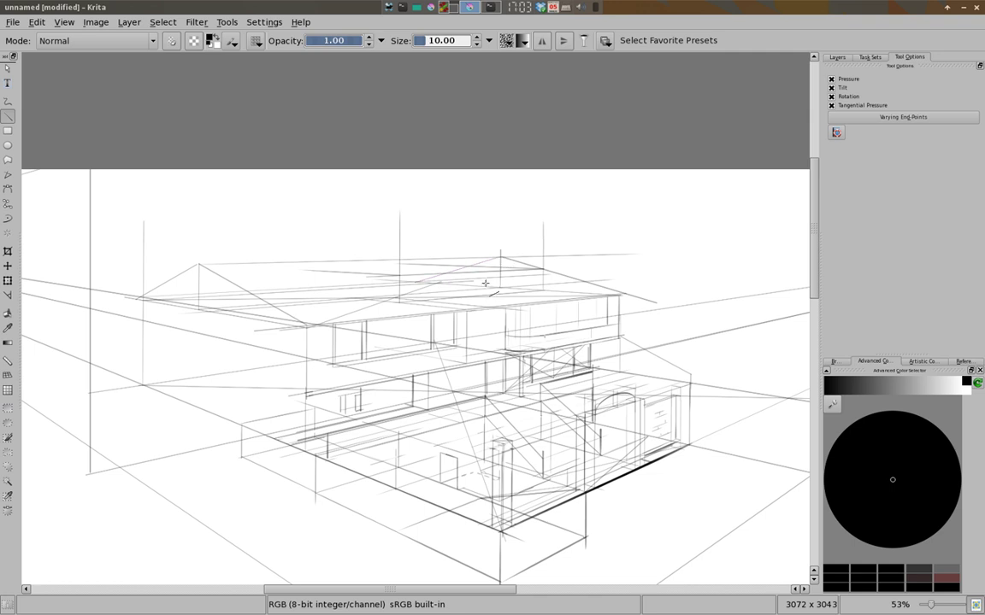
key("b")
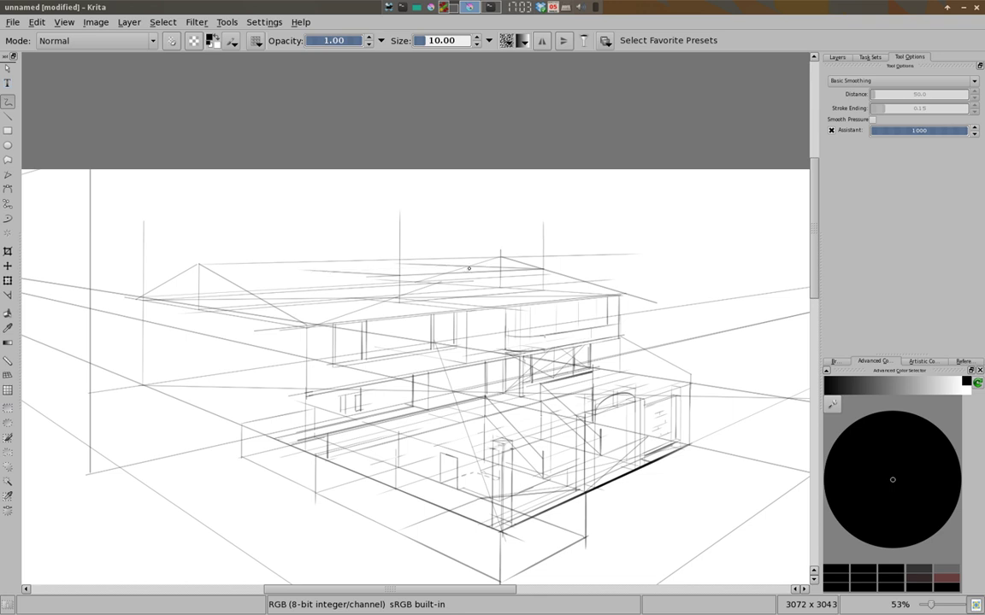
scroll(450, 280, "up", 3)
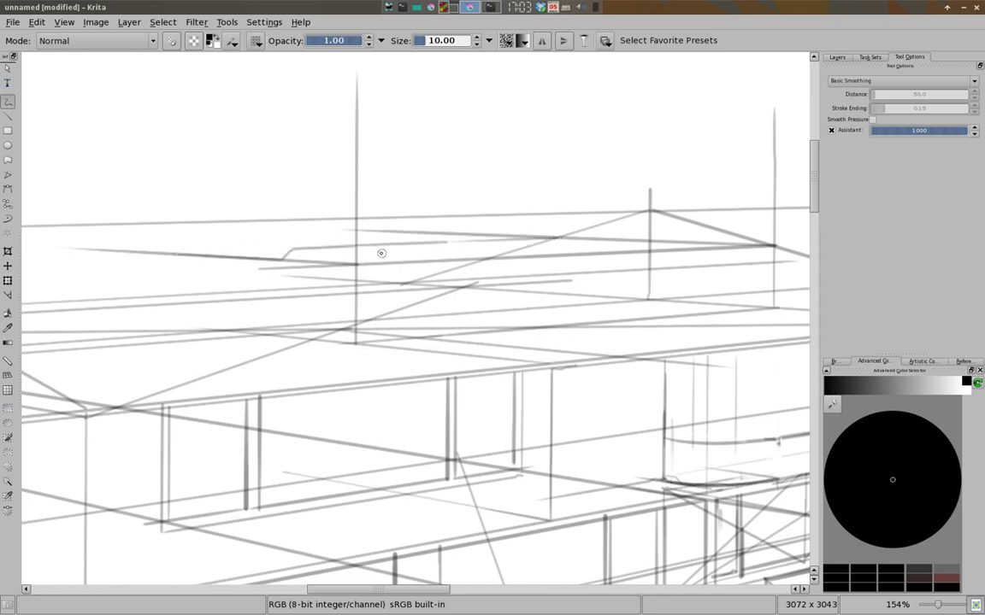
Draw a dark straight line across the roof and erase its left end
key("v")
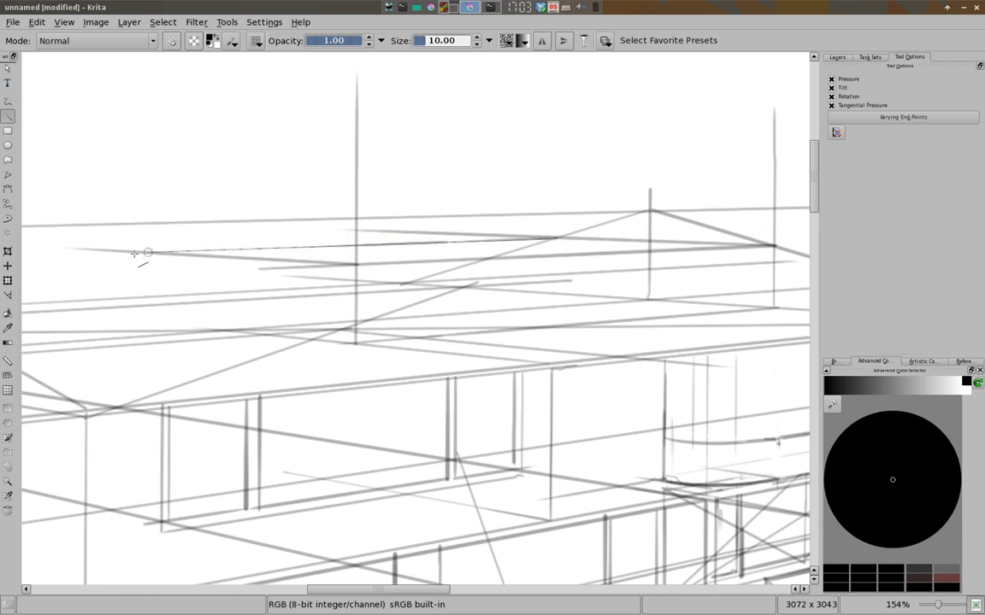
mouse_move(347, 241)
left_mouse_down()
mouse_move(75, 253)
mouse_move(112, 253)
left_mouse_up()
key("e")
key("b")
scroll(164, 279, "down", 5)
scroll(323, 257, "up", 3)
scroll(323, 258, "up", 1)
key("e")
Sketch the rooftop box's vertical, sloped and horizontal edges, undoing misplaced horizontal lines
left_click_drag(257, 277, 257, 240)
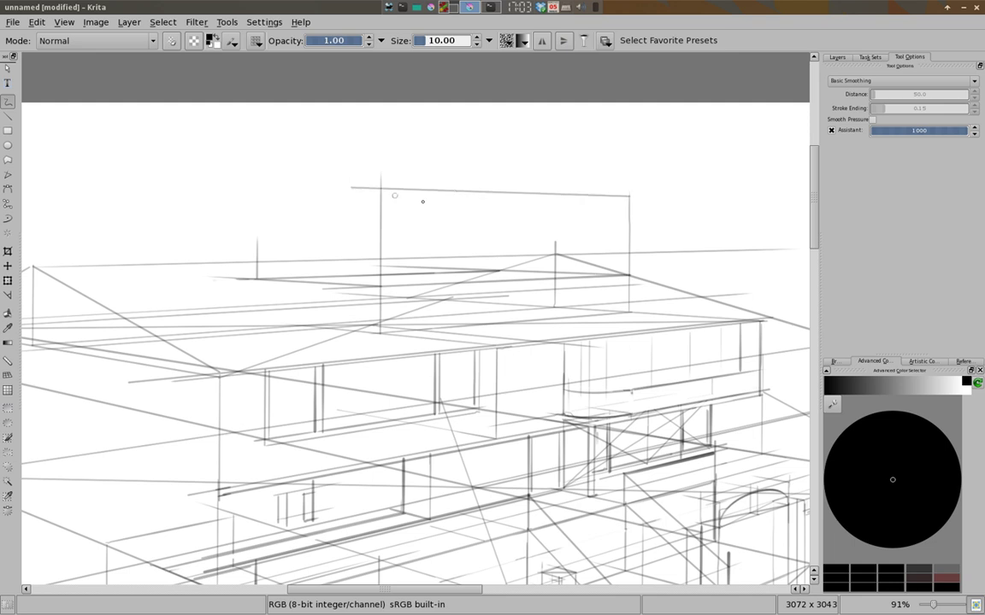
mouse_move(629, 273)
left_mouse_down()
mouse_move(630, 156)
mouse_move(299, 137)
left_mouse_up()
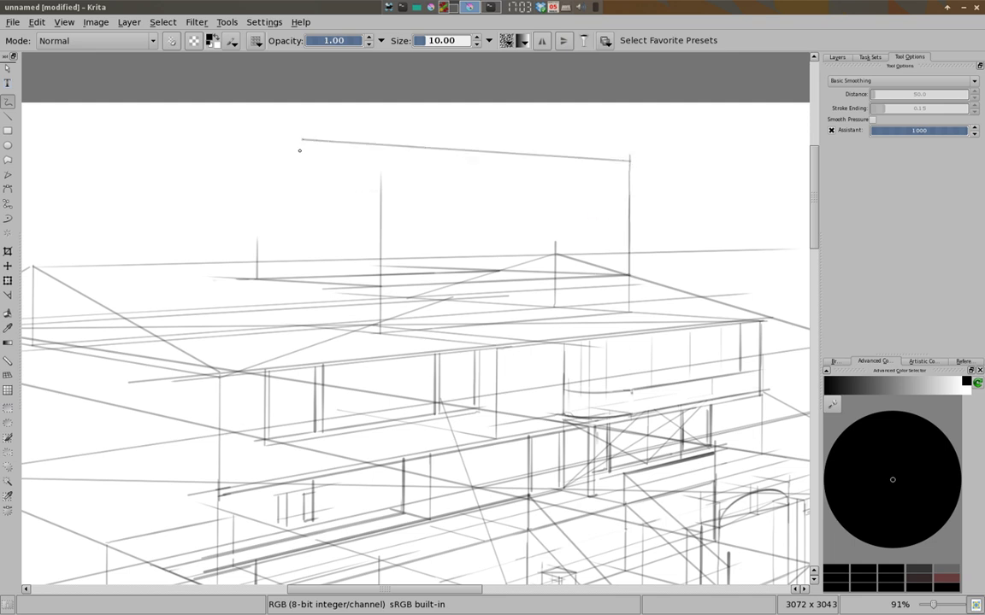
mouse_move(399, 210)
left_mouse_down()
mouse_move(464, 254)
mouse_move(503, 250)
left_mouse_up()
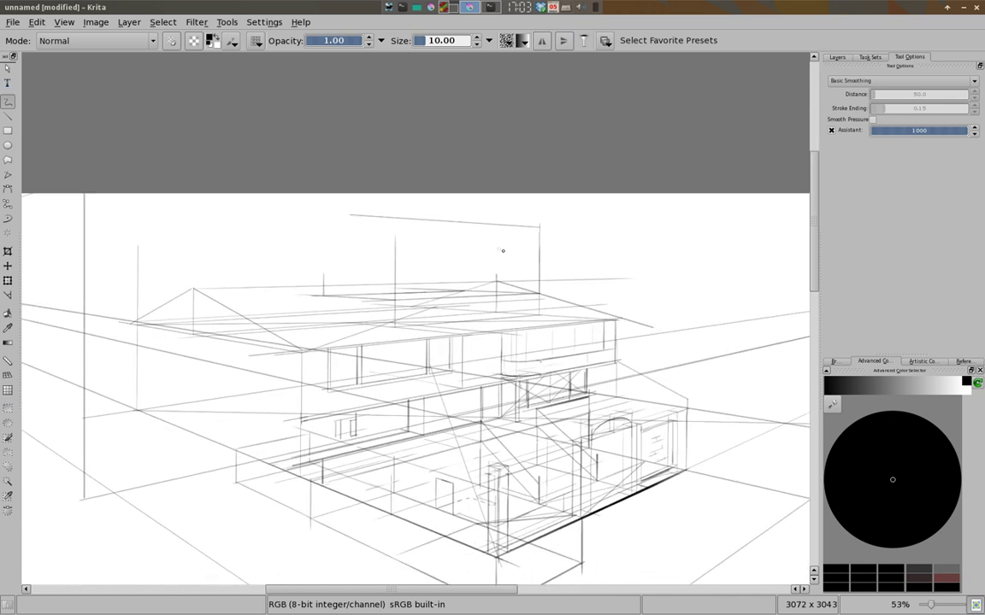
left_click_drag(397, 251, 558, 246)
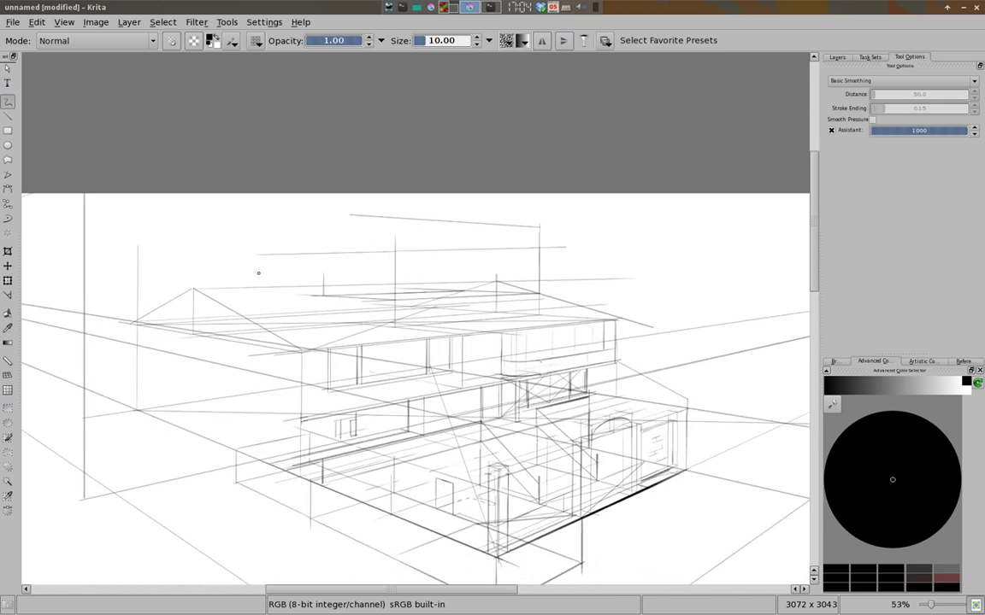
key("ctrl+z")
left_click_drag(396, 263, 560, 263)
key("ctrl+z")
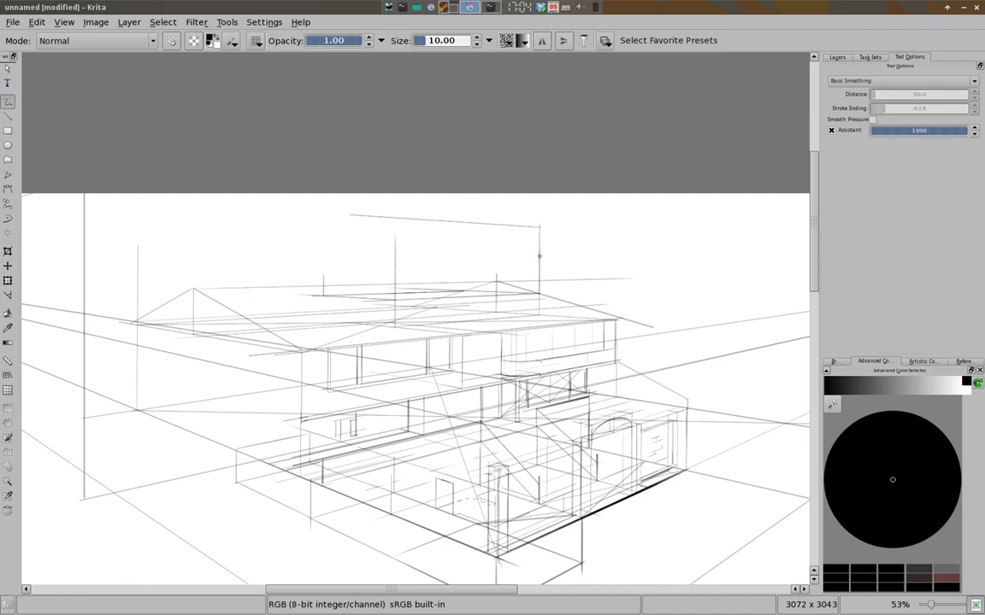
left_click_drag(538, 250, 327, 237)
mouse_move(394, 245)
left_mouse_down()
mouse_move(280, 274)
mouse_move(324, 297)
left_mouse_up()
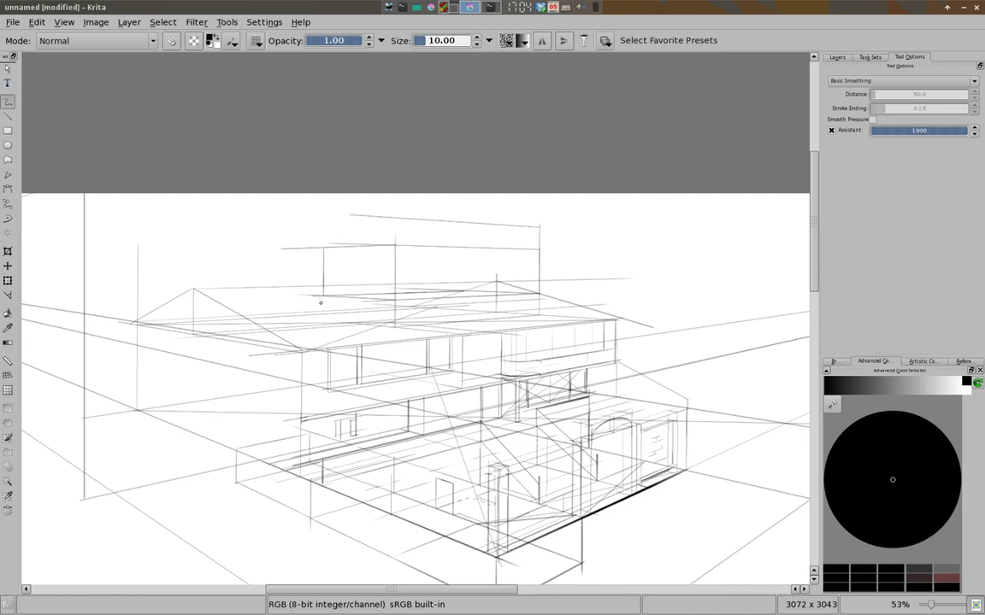
Erase the overshooting stroke end and faint leftover fragments above the roof
key("e")
left_click_drag(322, 249, 276, 251)
left_click_drag(362, 243, 358, 242)
left_click_drag(516, 228, 369, 216)
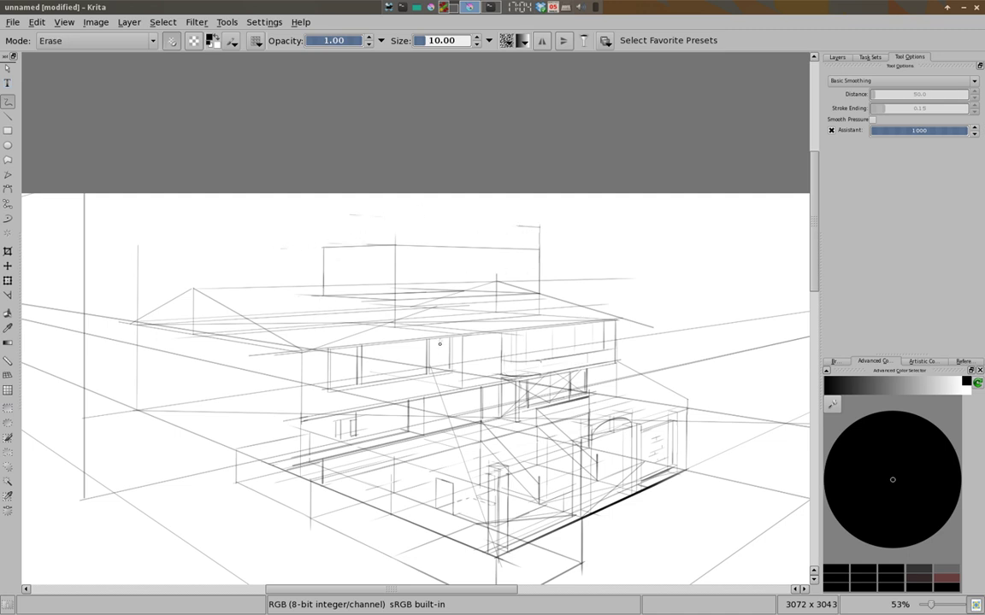
key("e")
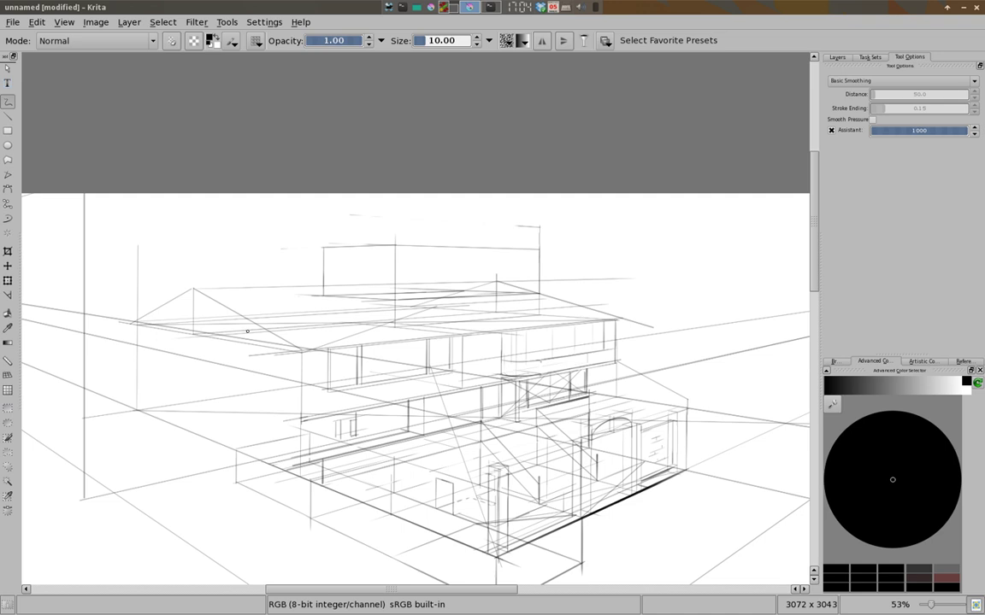
Ink a dark line along the roof edge and a vertical stroke up from the roof
mouse_move(248, 330)
left_mouse_down()
mouse_move(363, 322)
mouse_move(353, 280)
left_mouse_up()
key("v")
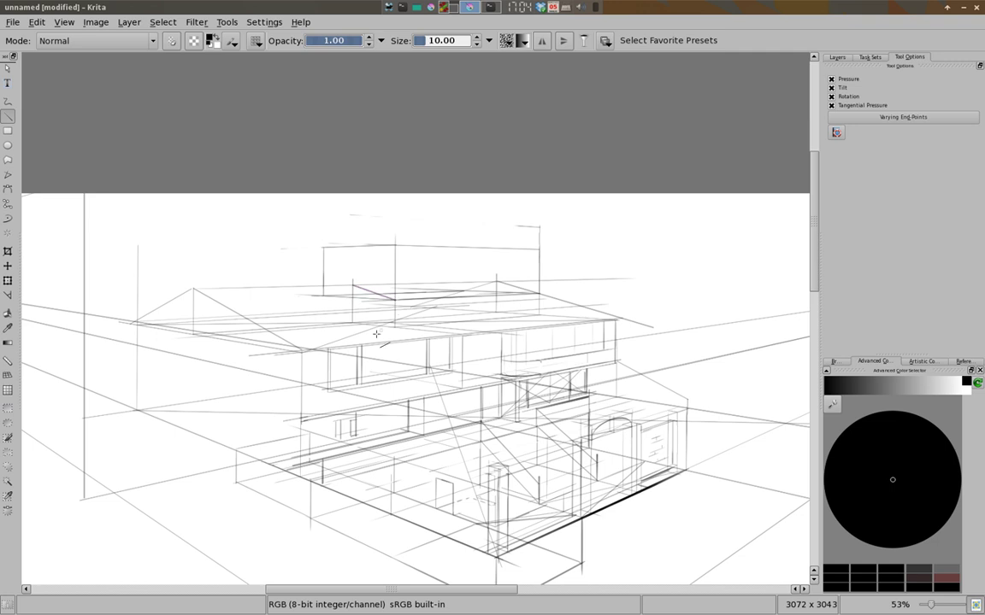
key("b")
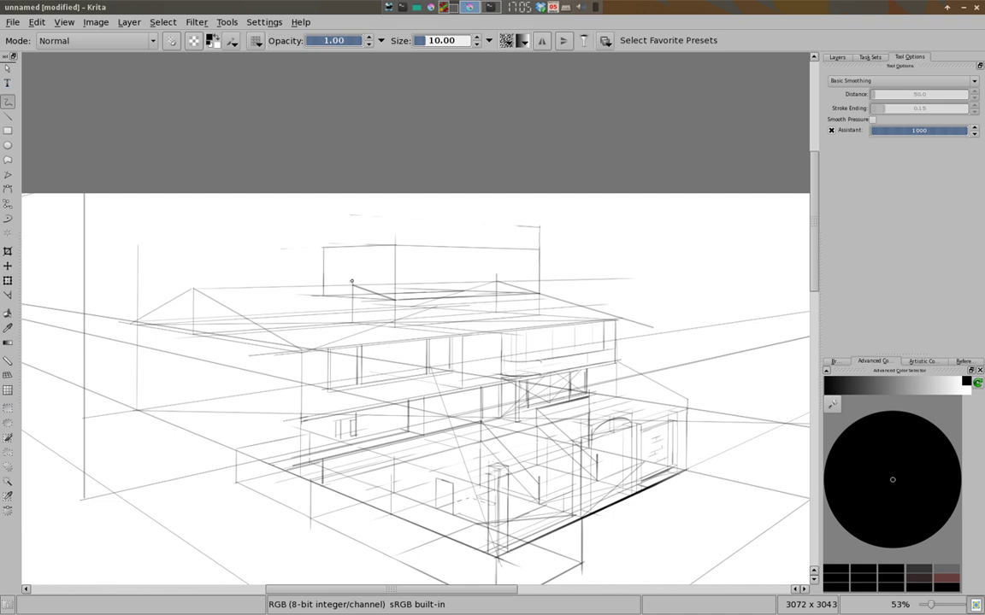
mouse_move(352, 249)
left_mouse_down()
mouse_move(352, 213)
mouse_move(412, 218)
left_mouse_up()
Undo the last small strokes and draw a small closed box on the rooftop
key("e")
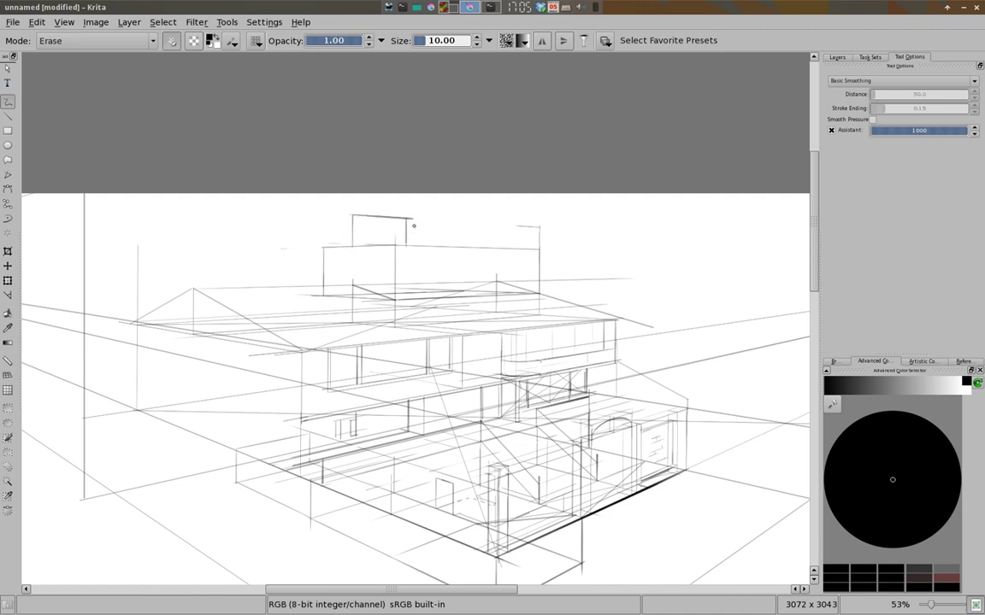
key("e")
key("ctrl+z")
mouse_move(351, 215)
left_mouse_down()
mouse_move(410, 219)
mouse_move(410, 247)
left_mouse_up()
left_click_drag(349, 234, 350, 246)
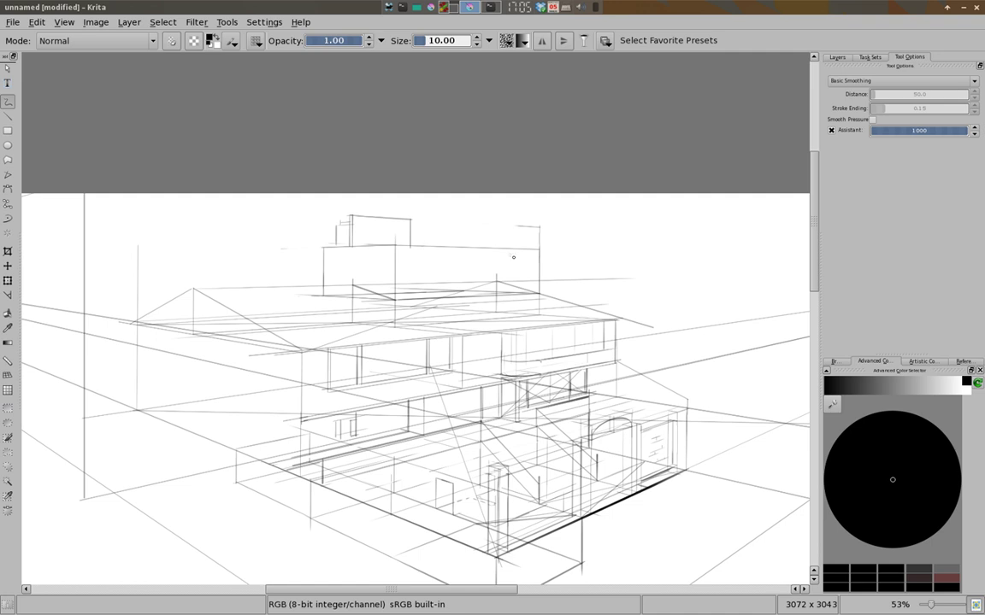
Draw a rectangular window on the rooftop wall, removing a stray faint line
left_click_drag(529, 254, 532, 282)
mouse_move(466, 254)
left_mouse_down()
mouse_move(531, 254)
mouse_move(468, 258)
mouse_move(473, 283)
left_mouse_up()
key("ctrl+z")
left_click_drag(530, 279, 475, 283)
Add vertical divisions and a small window edge on the rooftop wall
left_click_drag(430, 297, 430, 254)
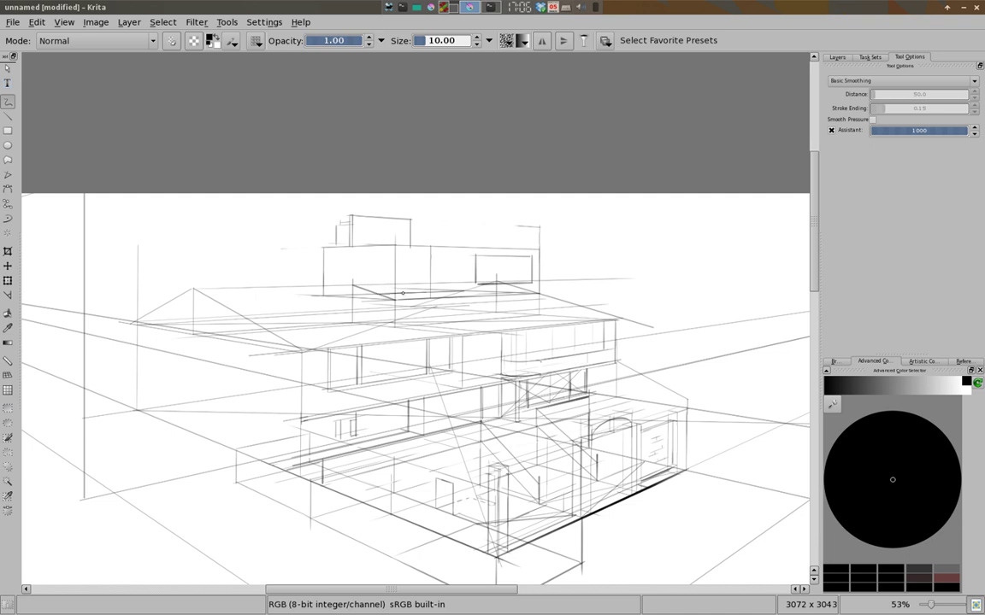
key("v")
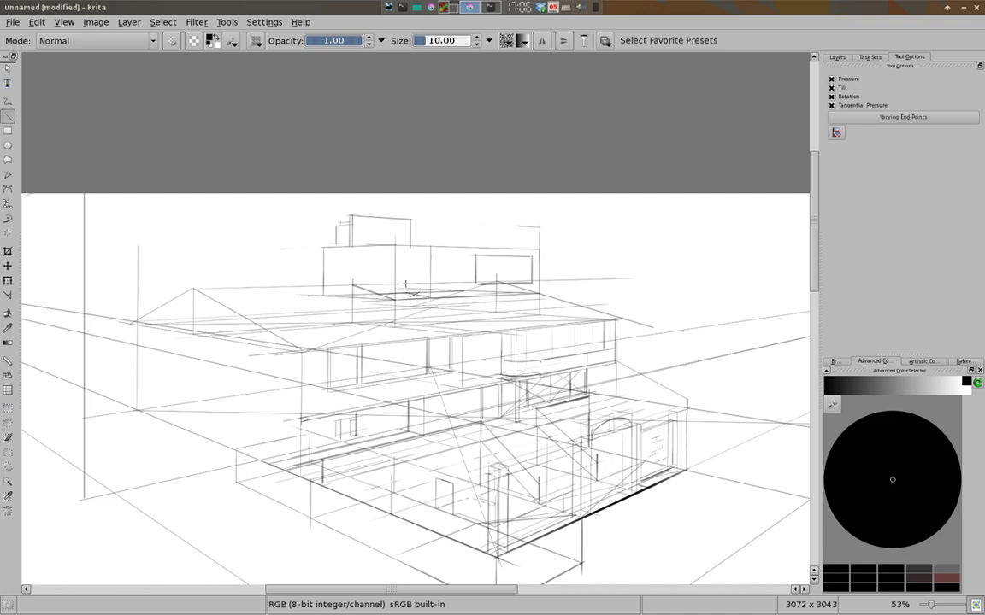
key("b")
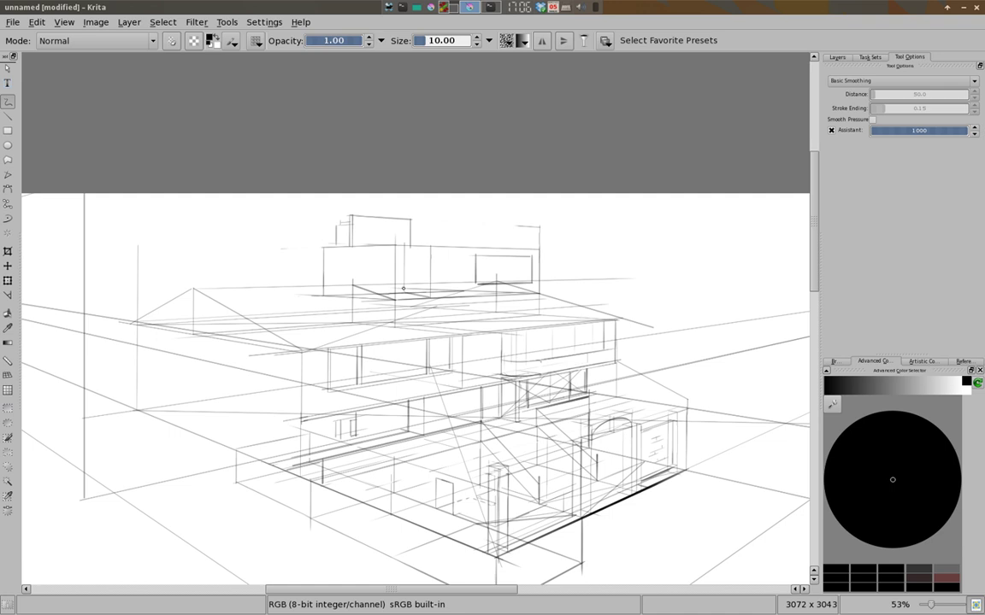
left_click_drag(406, 296, 406, 253)
left_click_drag(377, 290, 379, 245)
left_click_drag(413, 253, 413, 284)
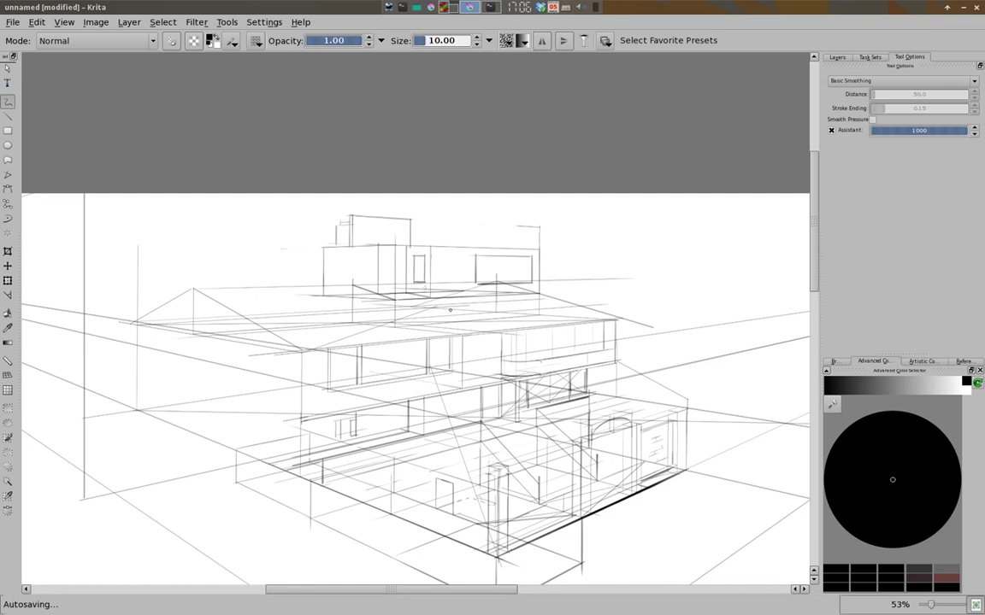
mouse_move(475, 326)
left_mouse_down()
mouse_move(489, 296)
mouse_move(513, 363)
mouse_move(522, 344)
left_mouse_up()
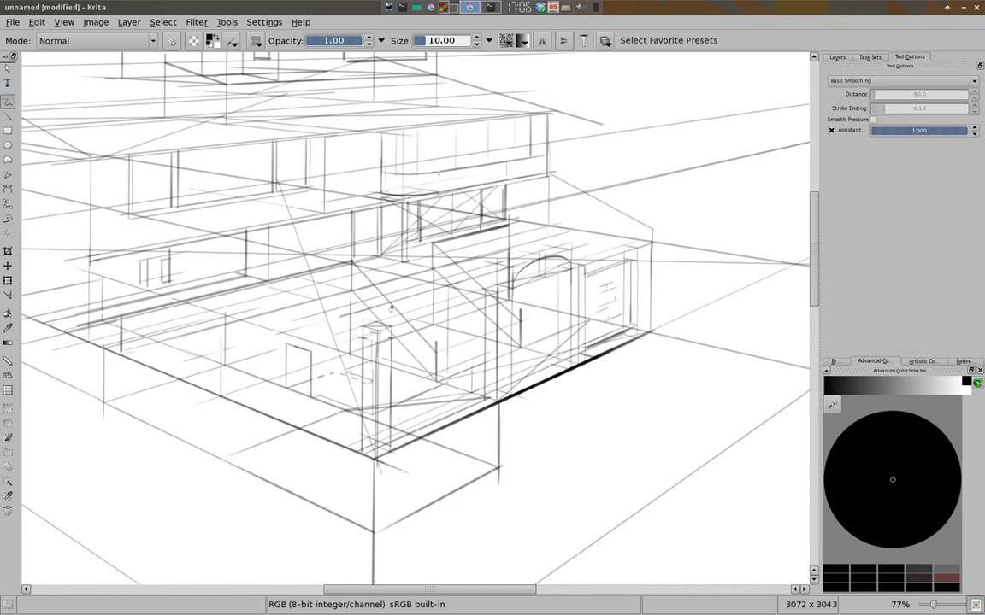
Add a short courtyard stroke and a faint line by the arched wall, then enable assistant editing
left_click_drag(374, 321, 377, 345)
left_click_drag(568, 264, 524, 287)
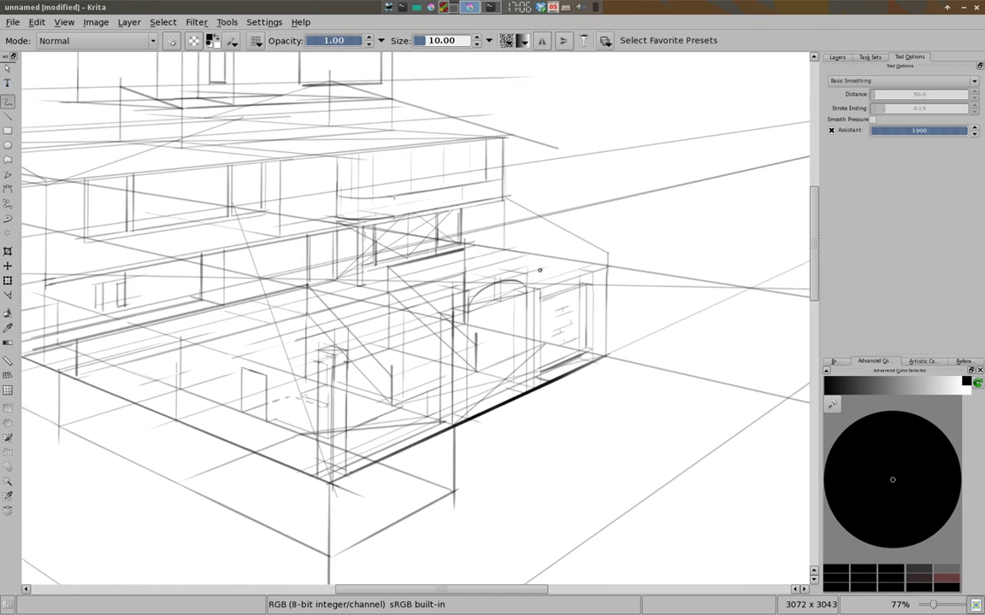
left_click_drag(474, 248, 619, 247)
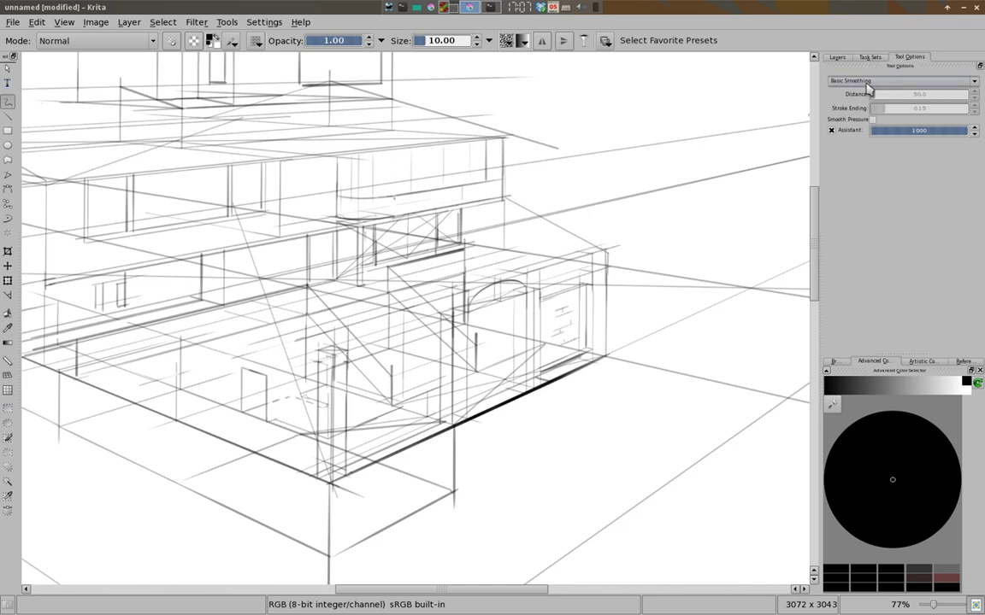
key("a")
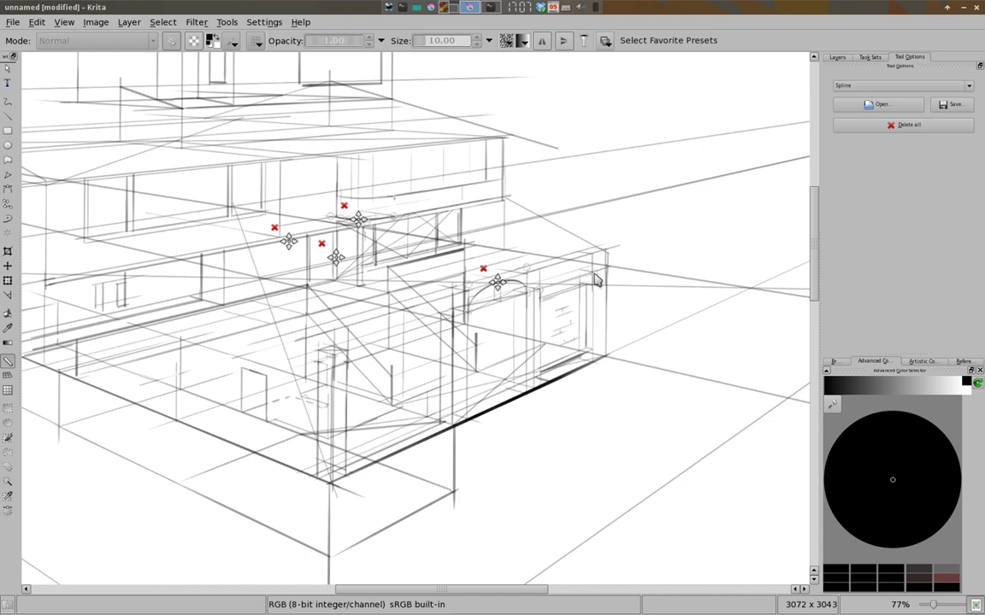
Add an assistant point and fit the spline arch guide between the two courtyard posts
left_click(565, 267)
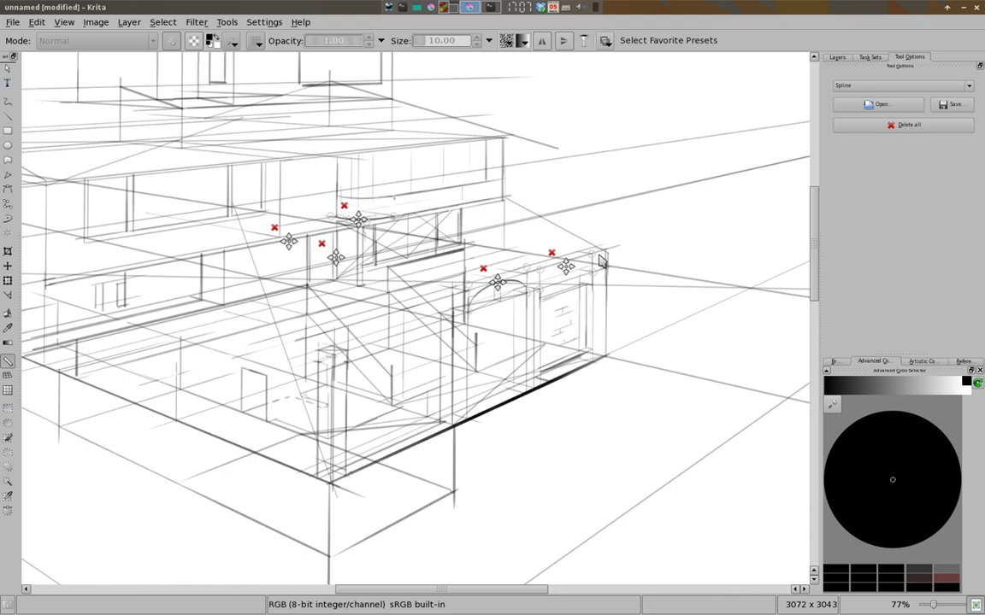
left_click(594, 268)
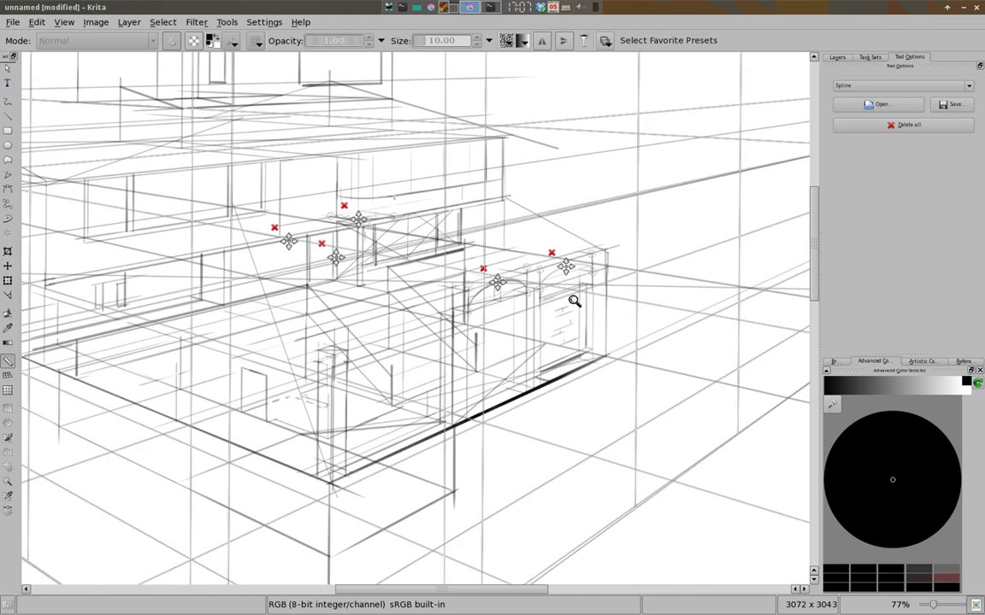
scroll(577, 301, "down", 1)
scroll(594, 276, "down", 1)
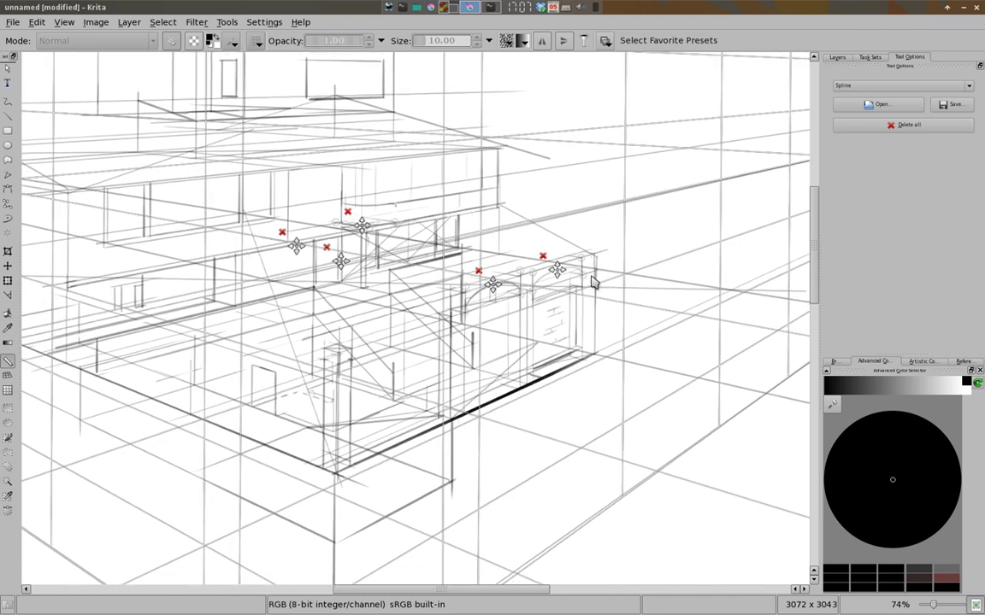
scroll(592, 278, "down", 3)
scroll(578, 315, "down", 2)
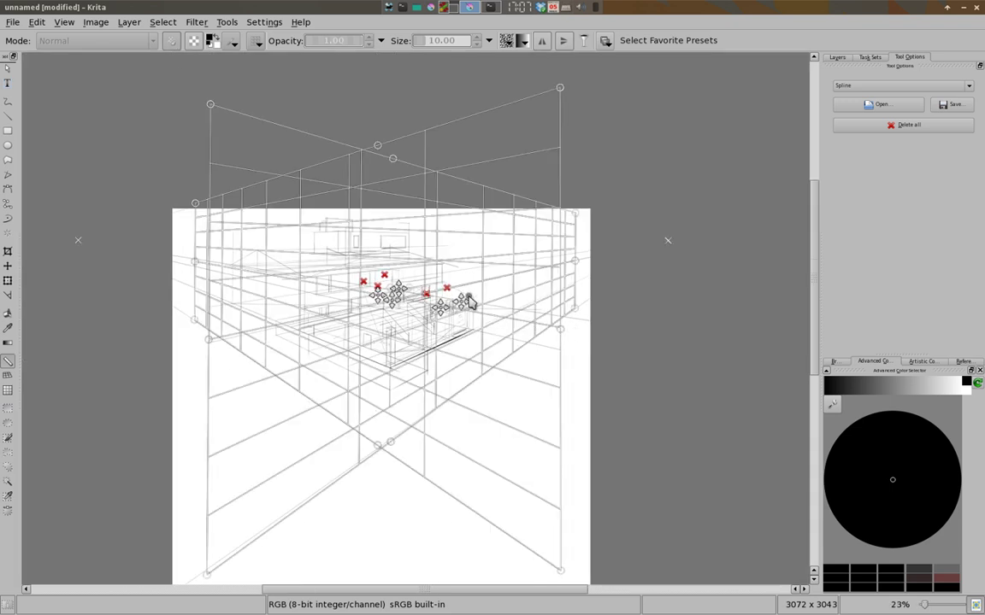
scroll(517, 298, "up", 2)
scroll(528, 297, "up", 4)
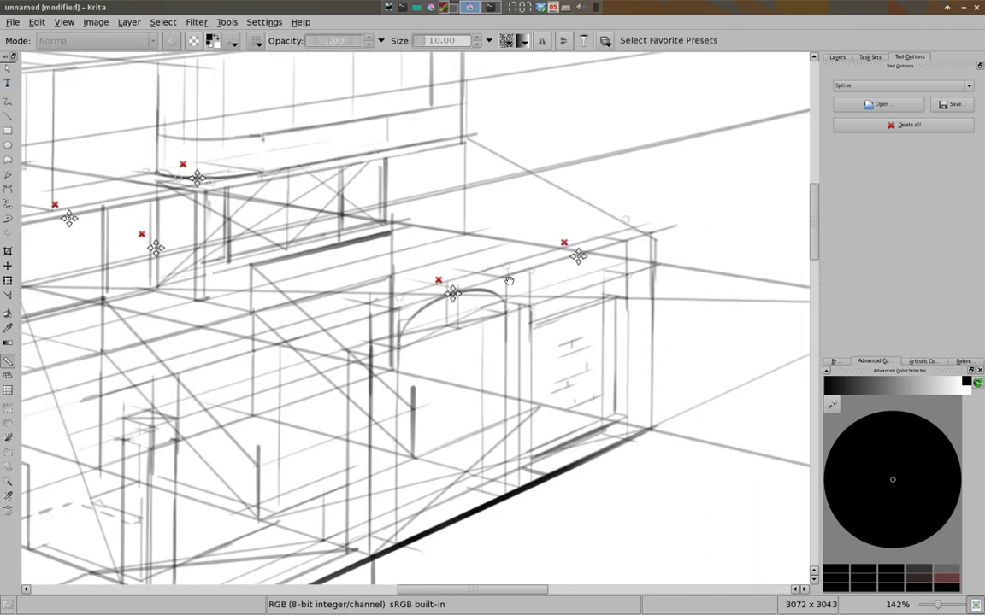
scroll(566, 259, "up", 3)
scroll(442, 257, "up", 1)
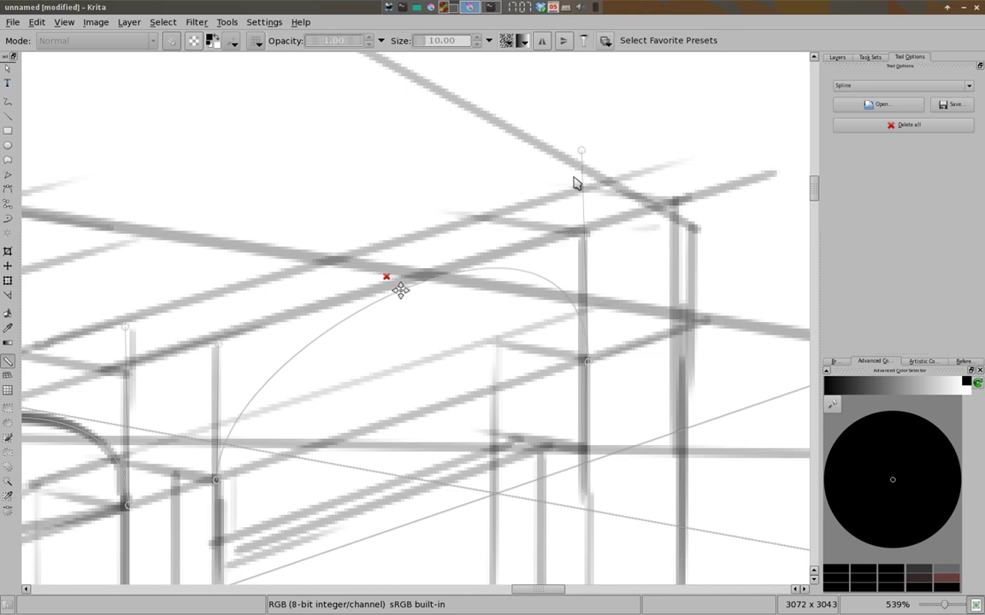
left_click_drag(583, 153, 590, 178)
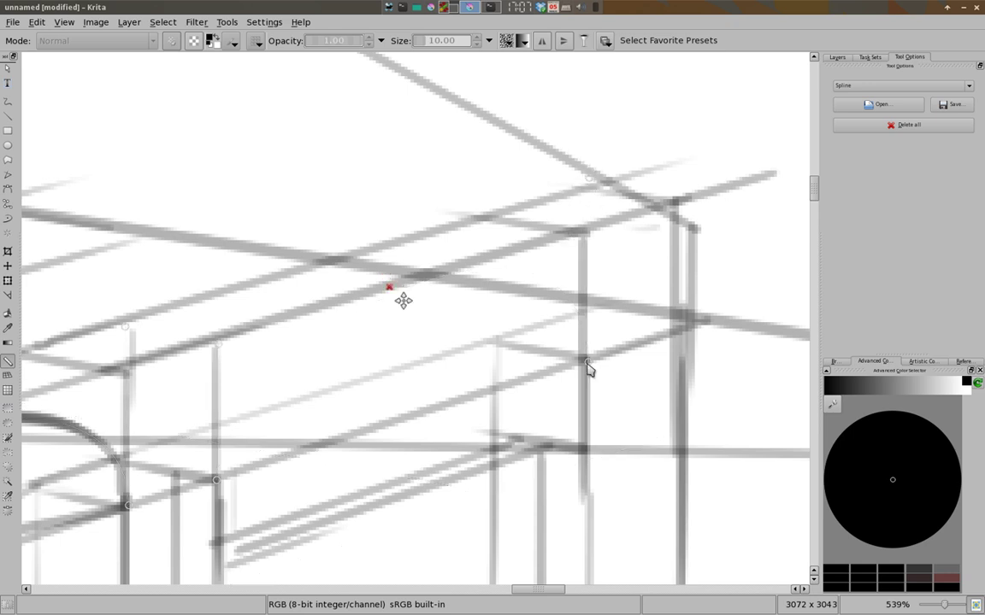
left_click_drag(218, 345, 215, 315)
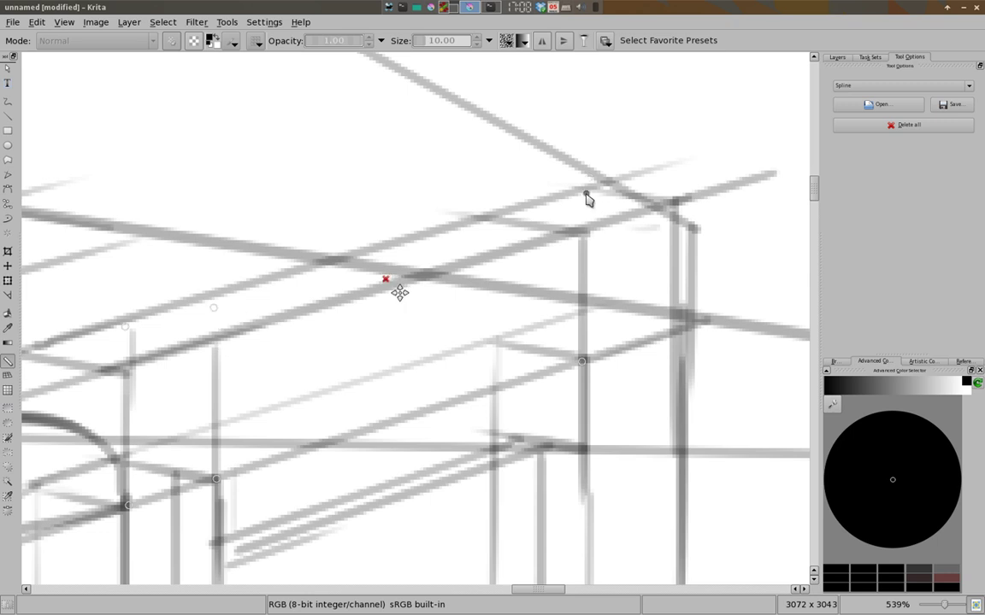
Ink the arch twice along the spline guide with the freehand brush, then zoom out
key("b")
left_click_drag(219, 436, 582, 349)
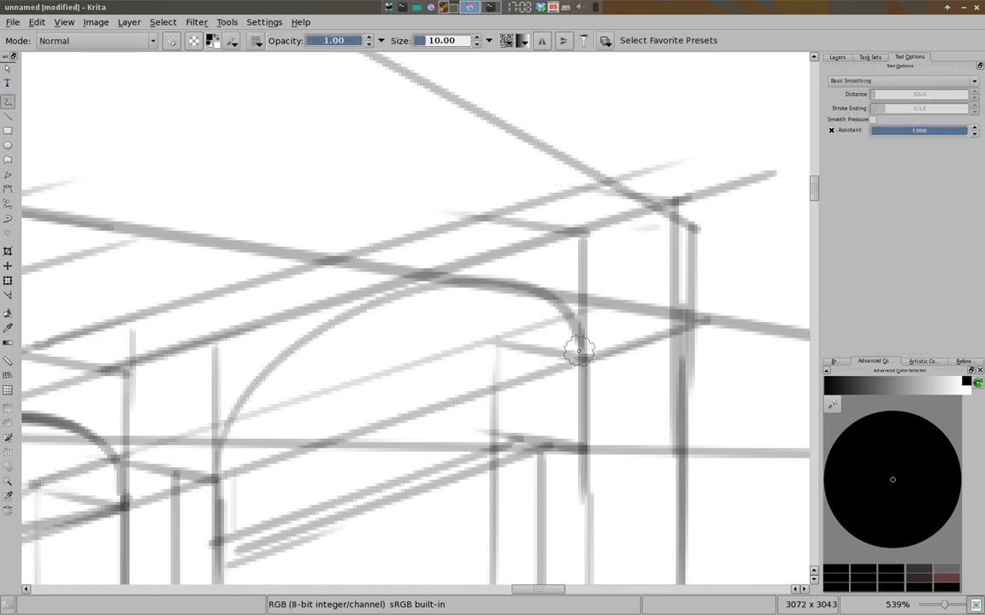
mouse_move(218, 432)
left_mouse_down()
mouse_move(287, 299)
mouse_move(334, 334)
left_mouse_up()
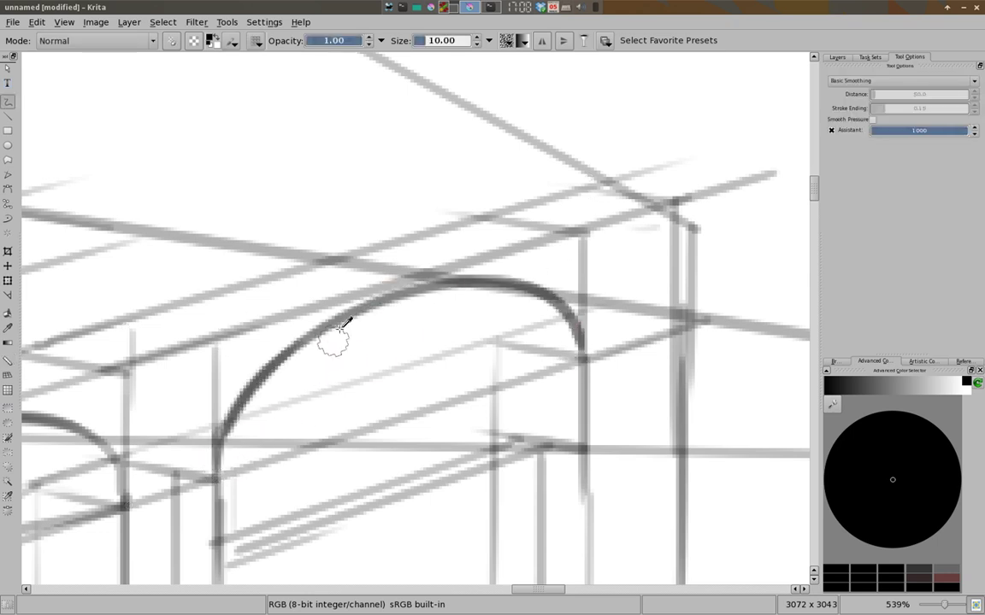
scroll(466, 328, "down", 5)
scroll(466, 328, "down", 2)
scroll(470, 329, "down", 2)
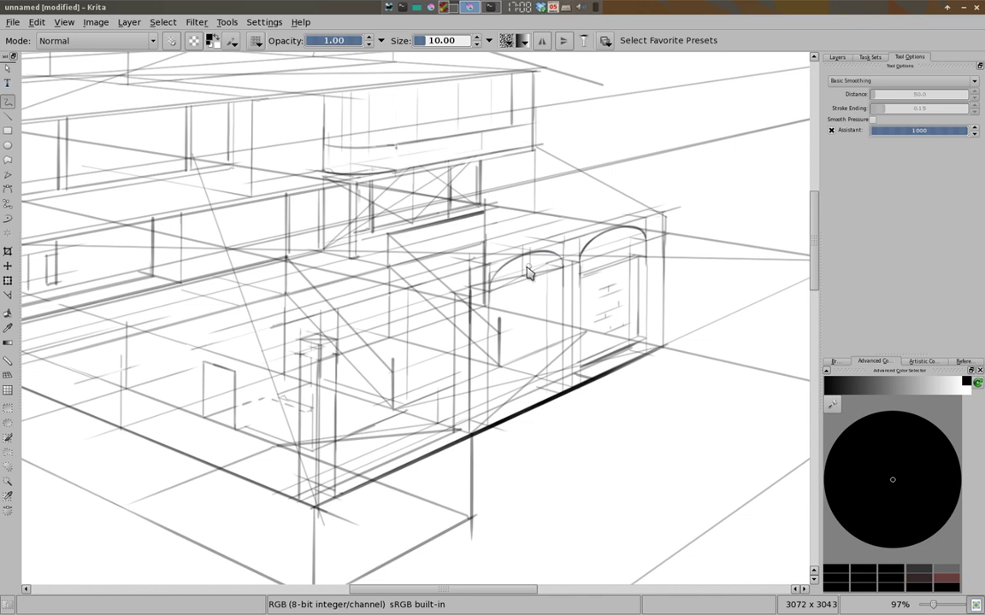
Place a new three-point spline guide for the front arch and ink the arch along it
key("shift+a")
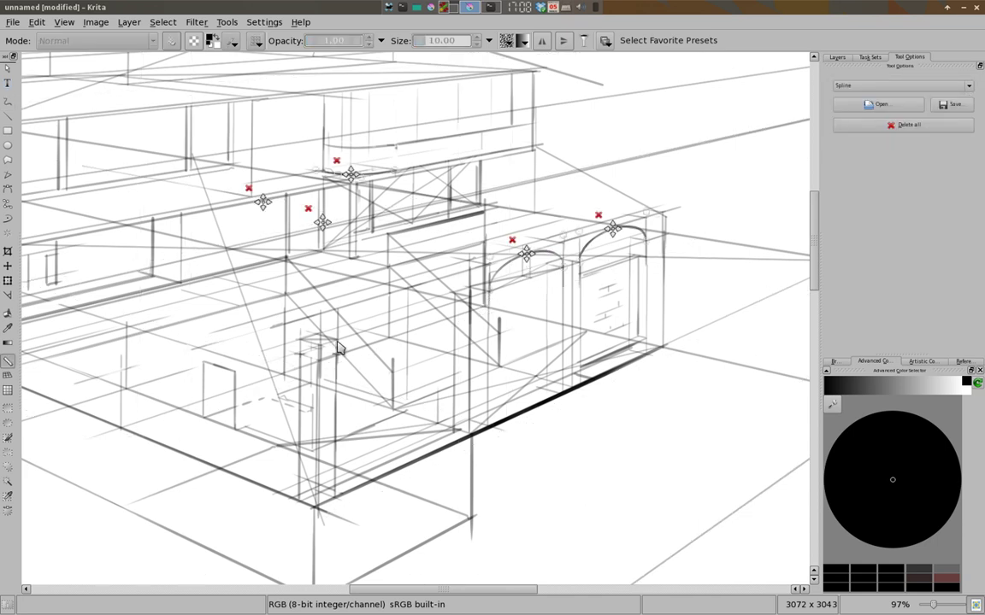
left_click(484, 292)
left_click(335, 302)
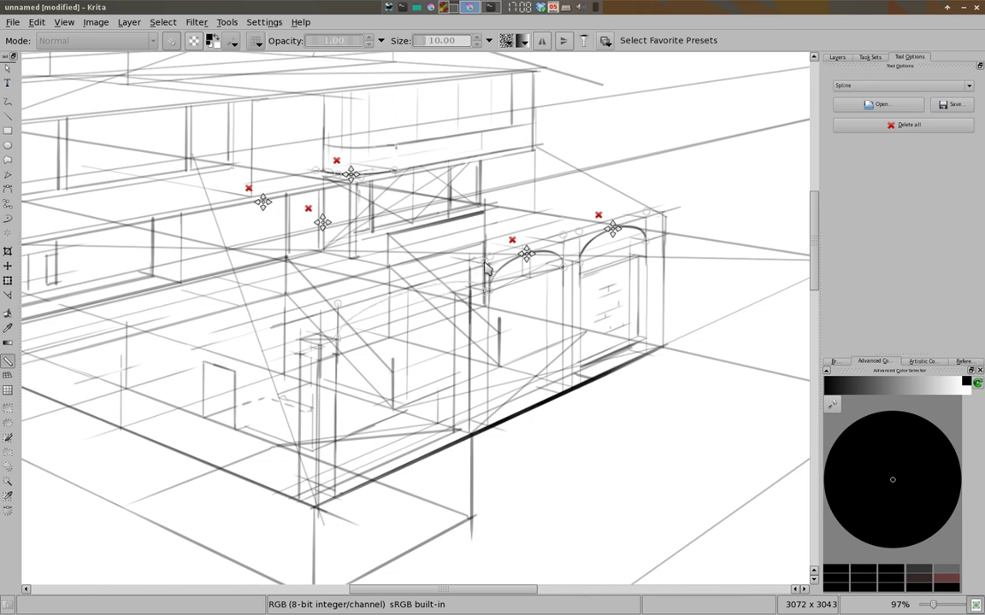
left_click(439, 242)
key("b")
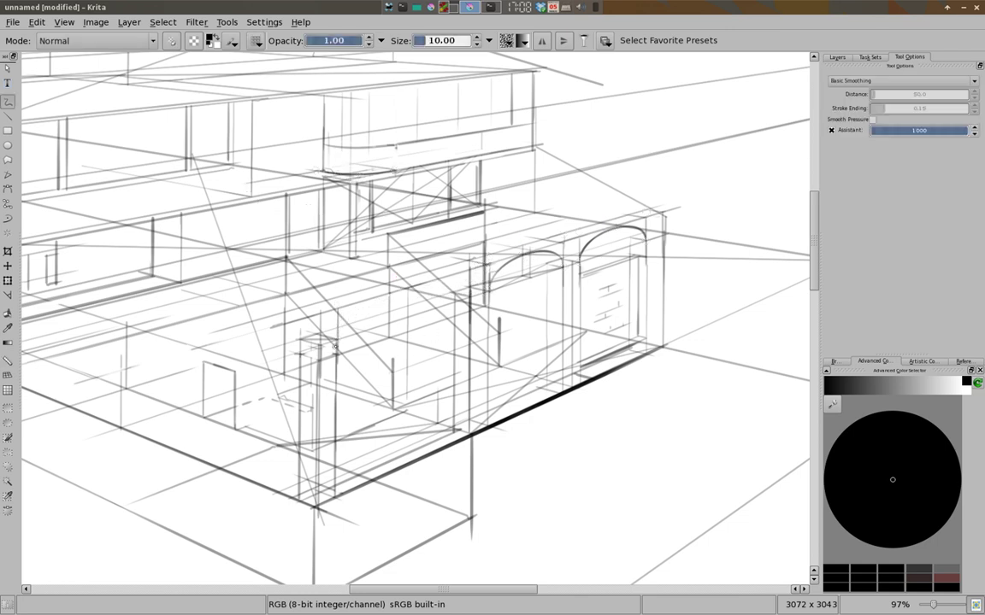
left_click_drag(340, 328, 480, 306)
left_click_drag(413, 290, 472, 297)
Shift the arch guide's end point left and redraw the front arch darker along it
key("a")
left_click_drag(486, 259, 472, 261)
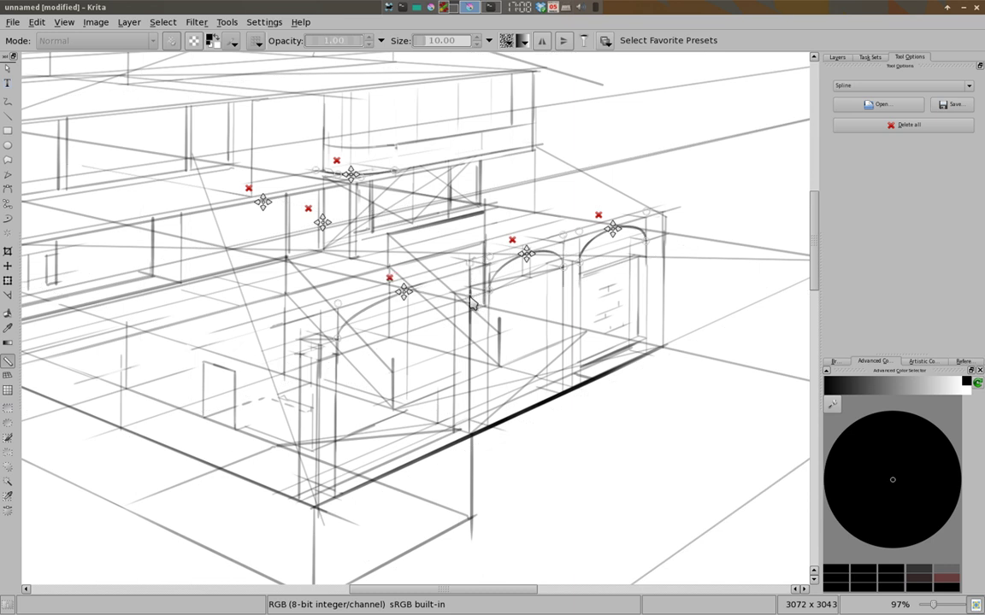
key("b")
left_click_drag(318, 298, 409, 271)
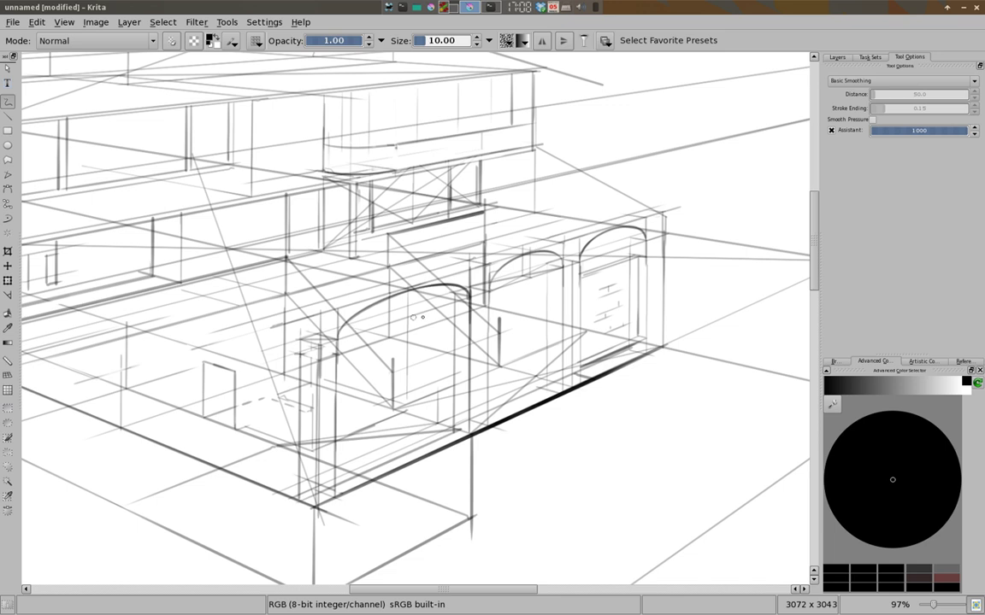
mouse_move(391, 288)
left_mouse_down()
mouse_move(466, 297)
mouse_move(437, 285)
left_mouse_up()
left_click(831, 130)
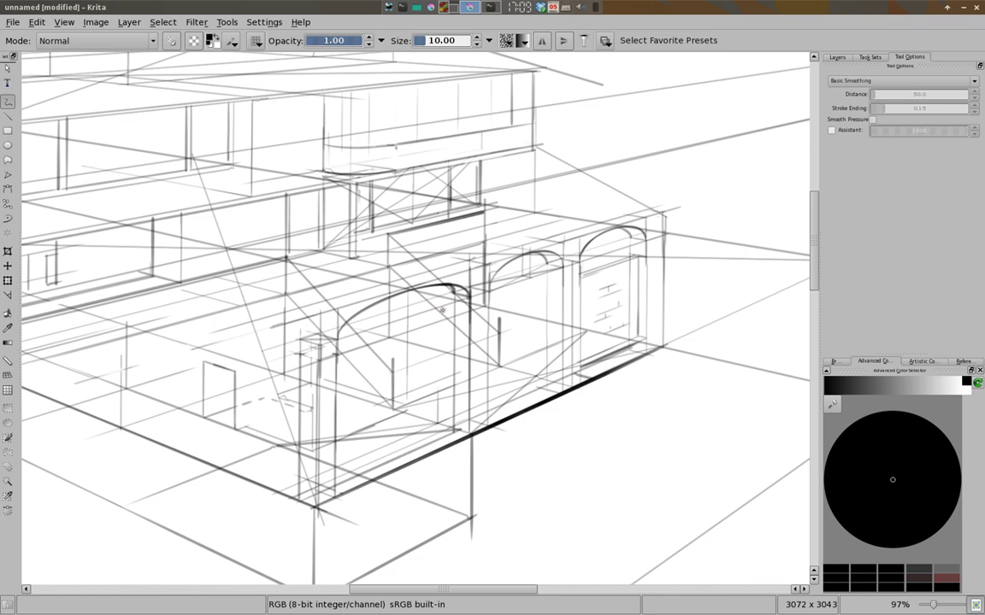
left_click(831, 130)
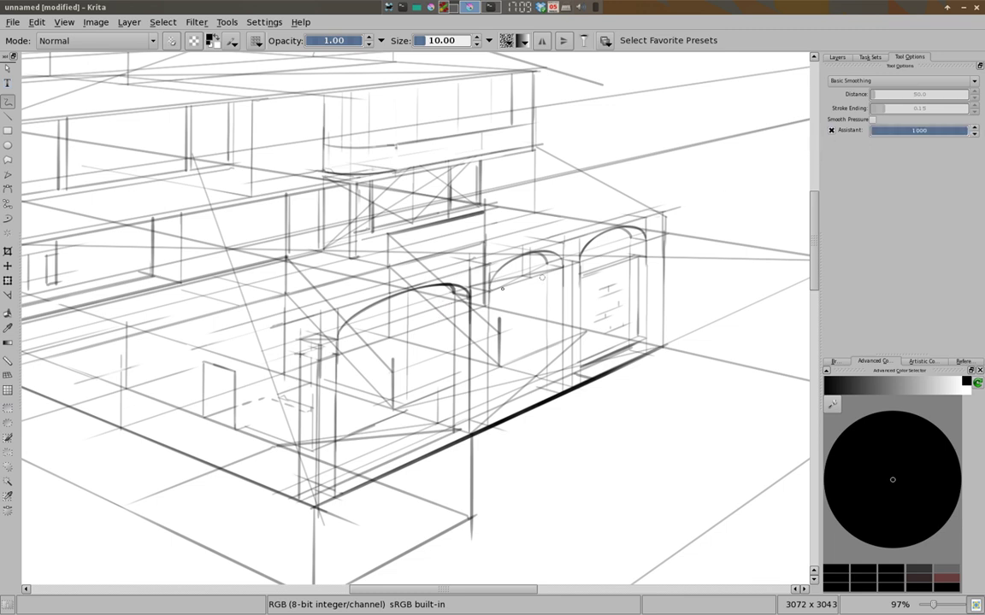
mouse_move(470, 302)
left_mouse_down()
mouse_move(459, 423)
mouse_move(340, 478)
left_mouse_up()
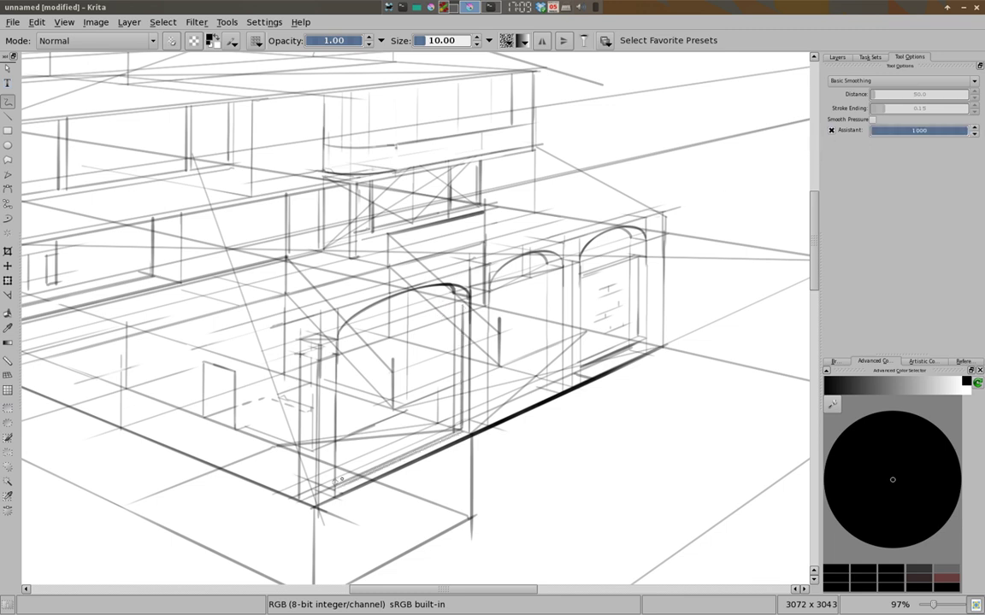
left_click_drag(460, 307, 401, 330)
Darken the courtyard wall's base line with a straight line
key("v")
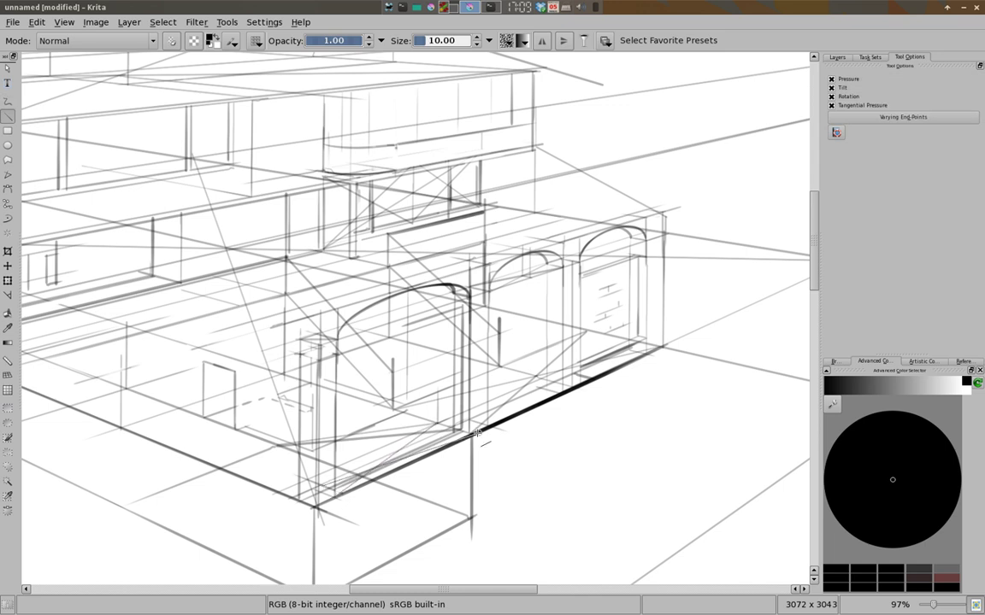
key("b")
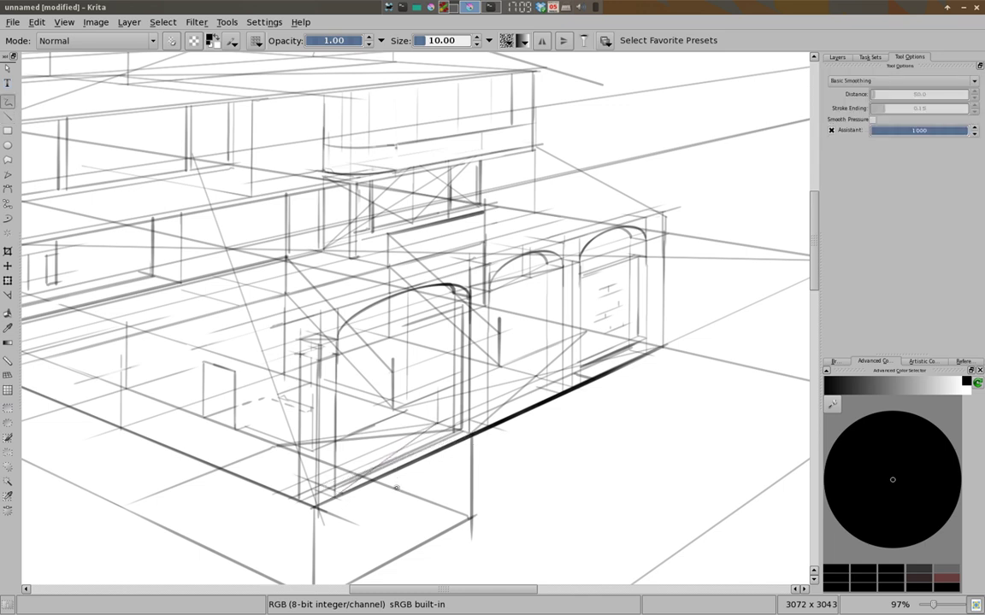
key("v")
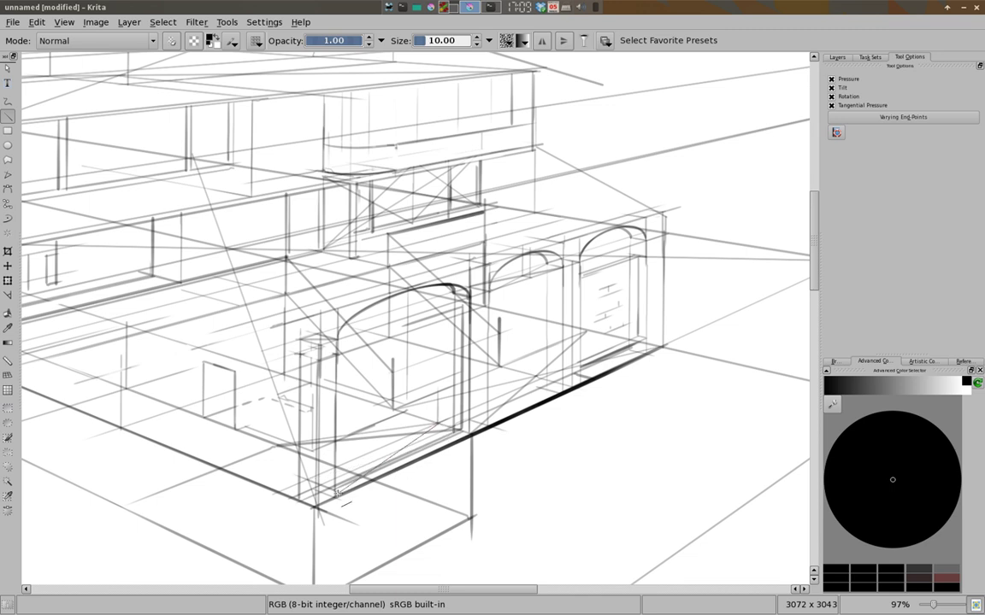
left_click_drag(337, 494, 465, 444)
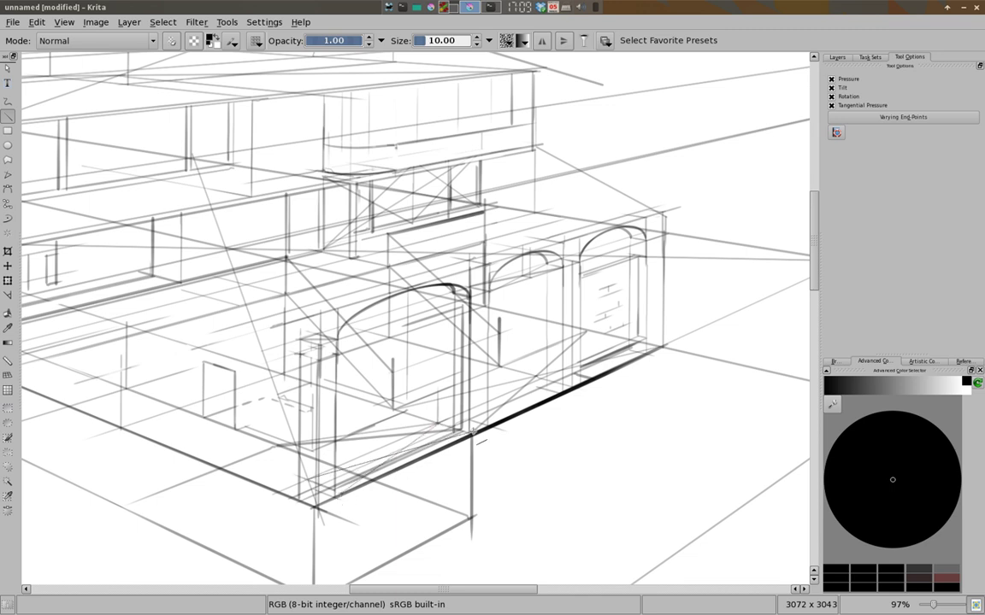
key("b")
Draw vertical posts inside the front arched doorway and edges under the far arch
left_click_drag(394, 455, 419, 331)
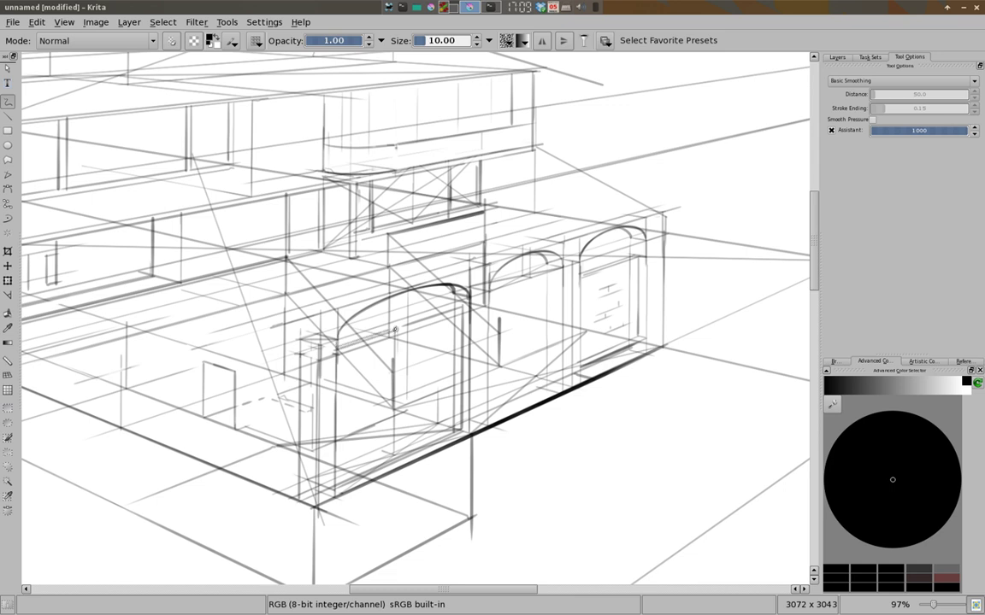
left_click_drag(395, 329, 401, 449)
mouse_move(424, 336)
left_mouse_down()
mouse_move(423, 462)
mouse_move(436, 449)
left_mouse_up()
left_click_drag(430, 332, 429, 441)
left_click_drag(530, 283, 530, 382)
left_click_drag(527, 285, 529, 393)
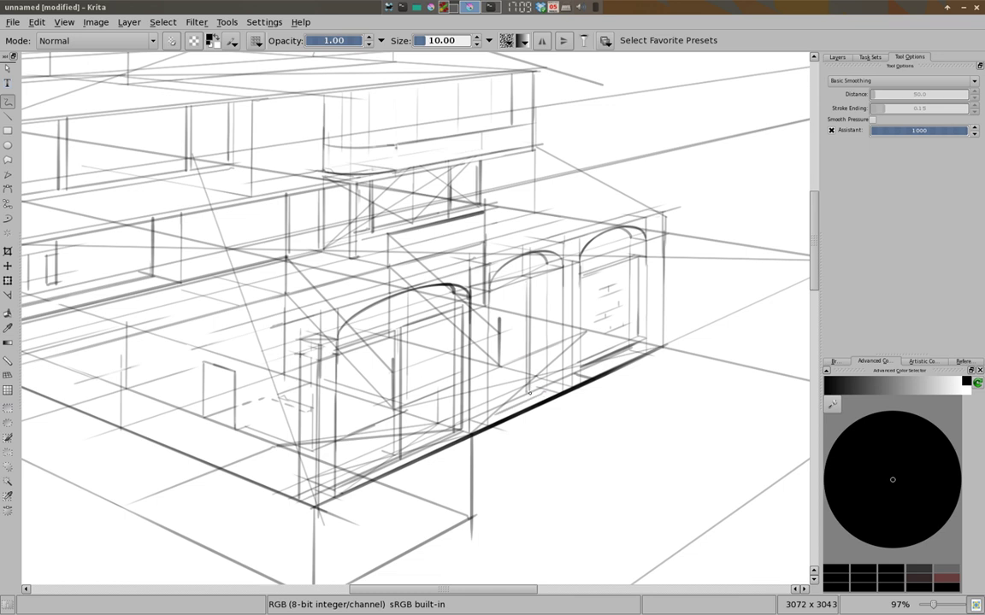
left_click_drag(558, 272, 554, 384)
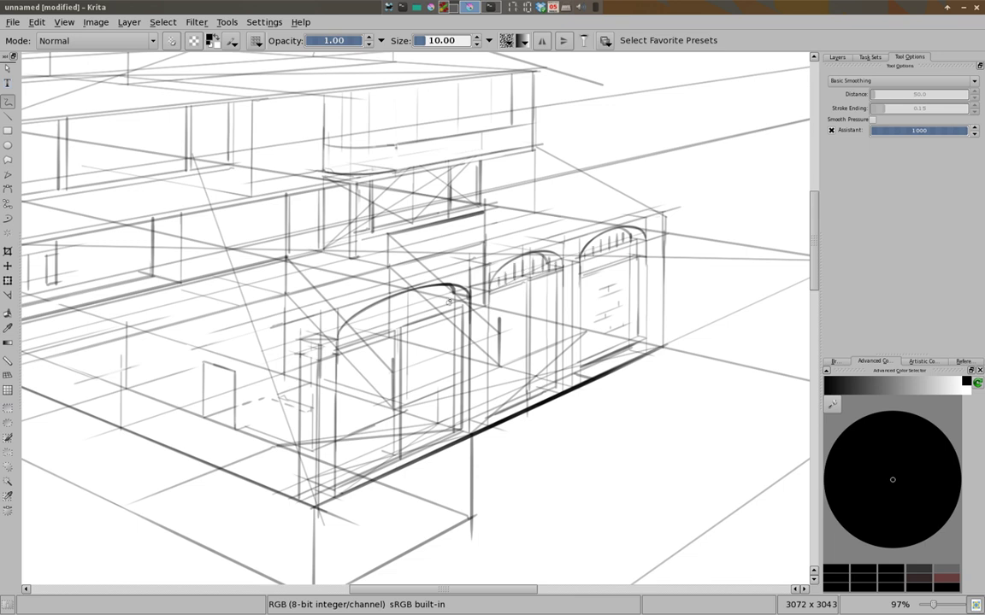
Hatch short vertical bars under the middle and front arches, then zoom out
mouse_move(411, 295)
left_mouse_down()
mouse_move(408, 314)
mouse_move(435, 305)
mouse_move(399, 318)
left_mouse_up()
left_click_drag(387, 303, 377, 329)
mouse_move(366, 310)
left_mouse_down()
mouse_move(366, 332)
mouse_move(356, 336)
left_mouse_up()
left_click_drag(344, 322, 343, 342)
key("minus")
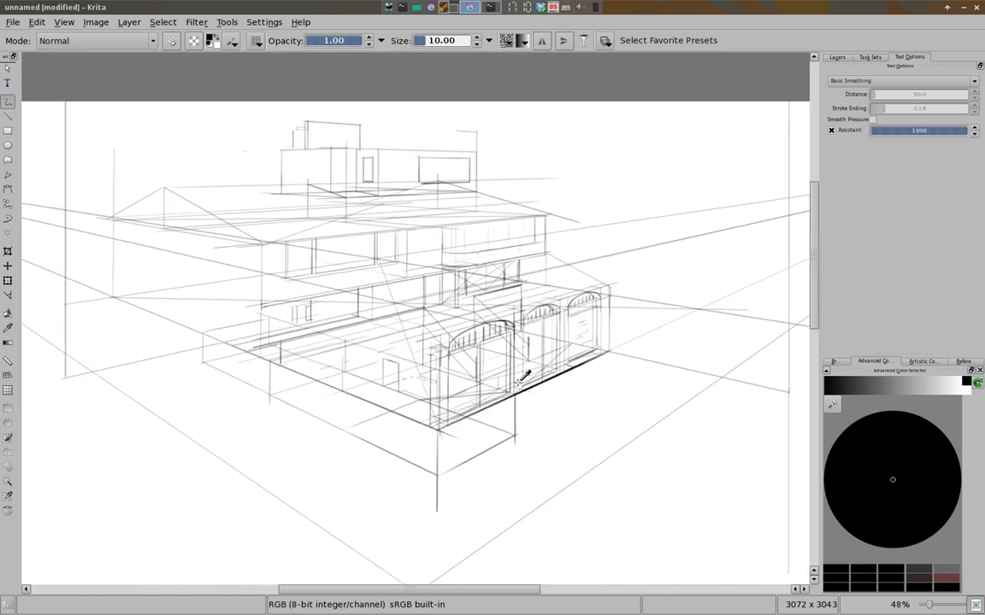
Save the drawing as house.kra
key("ctrl+s")
type("house.kra")
key("Return")
Adjust the zoom and show the Layers docker
scroll(566, 357, "down", 4)
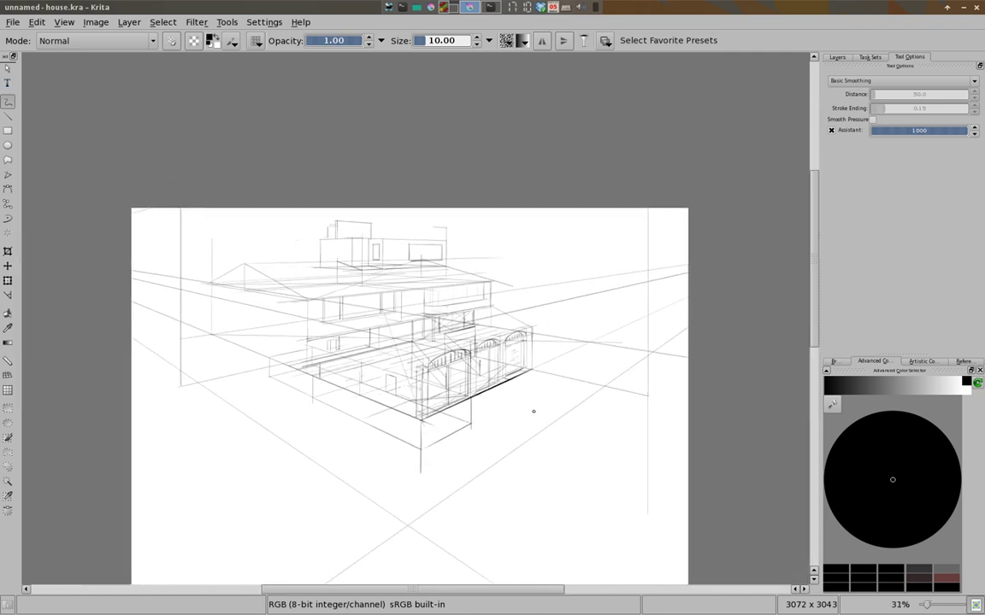
scroll(537, 406, "up", 2)
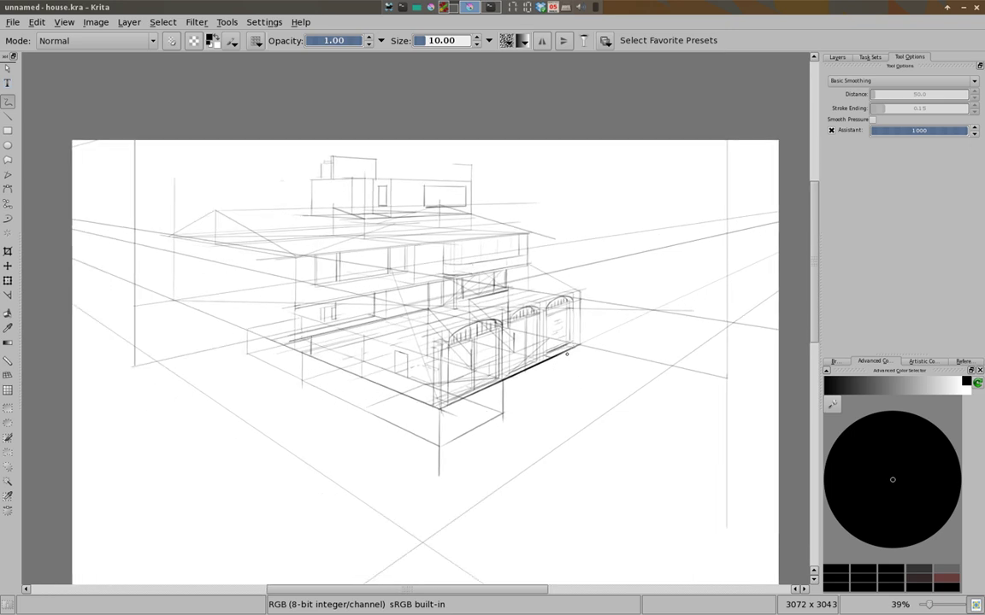
scroll(558, 362, "up", 2)
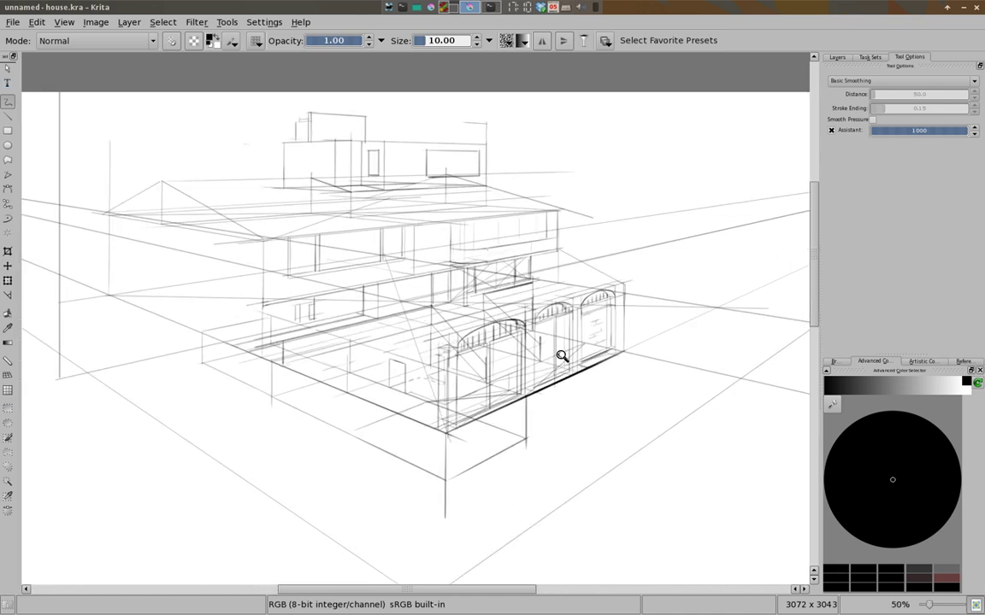
left_click(837, 57)
Lower Layer 3's opacity and add a new layer moved to the top of the stack
left_click_drag(894, 95, 885, 96)
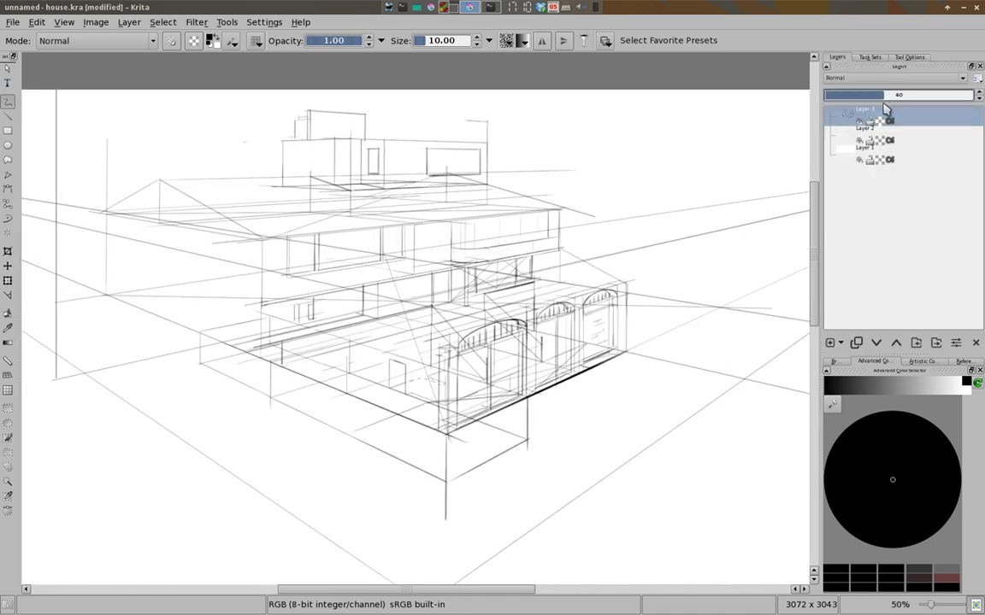
left_click(881, 135)
key("Insert")
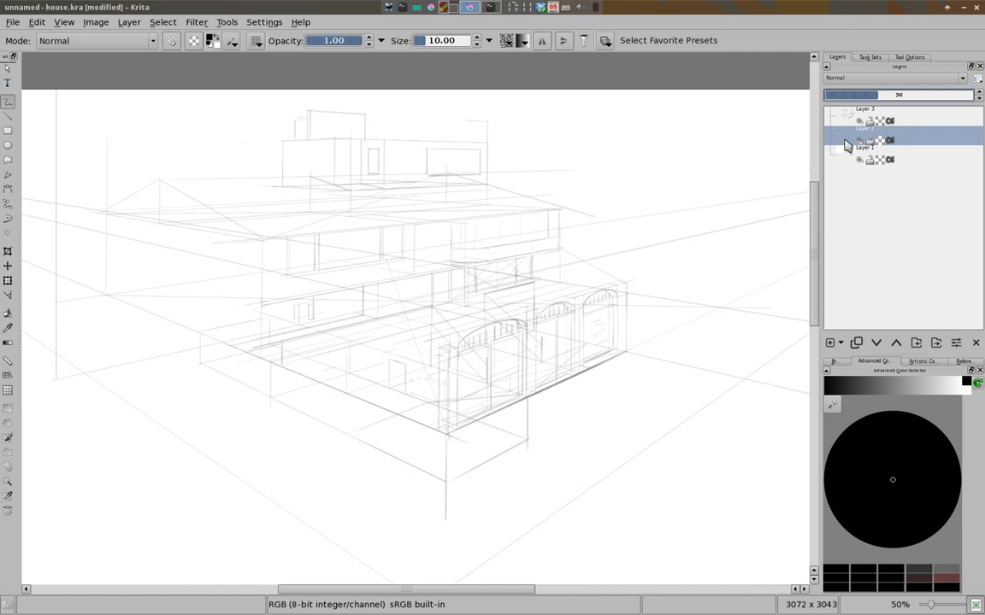
left_click(895, 343)
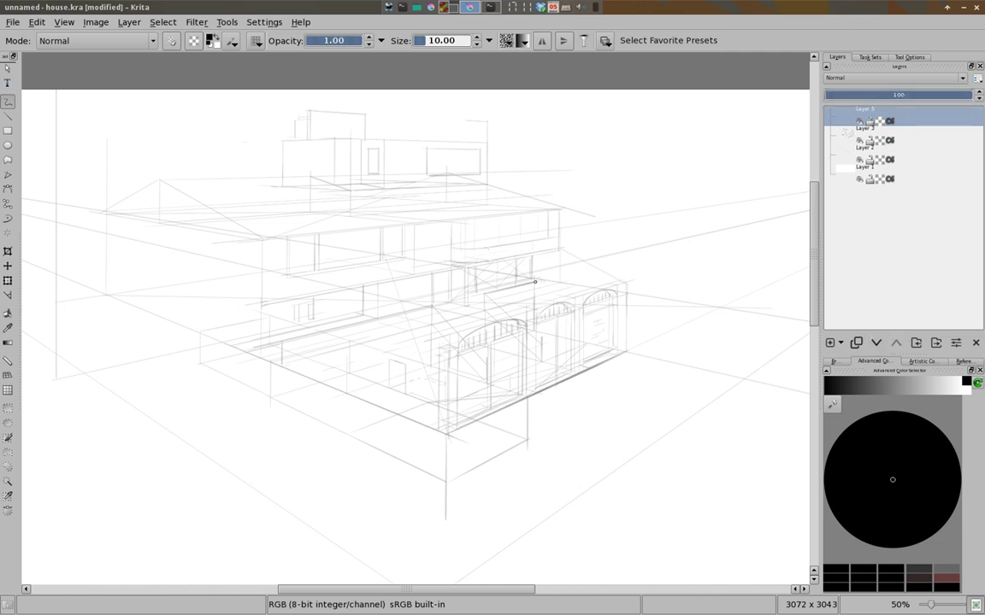
scroll(563, 326, "up", 1)
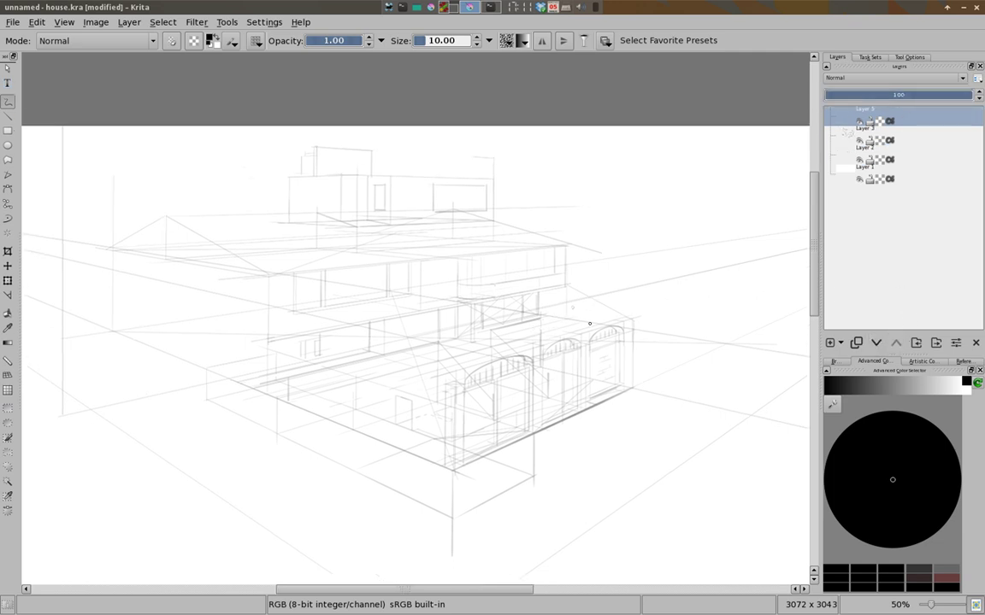
Ink a short line along the arcade's bottom edge and bring up the brush settings editor
left_click_drag(587, 402, 599, 403)
right_click(535, 350)
left_click(522, 243)
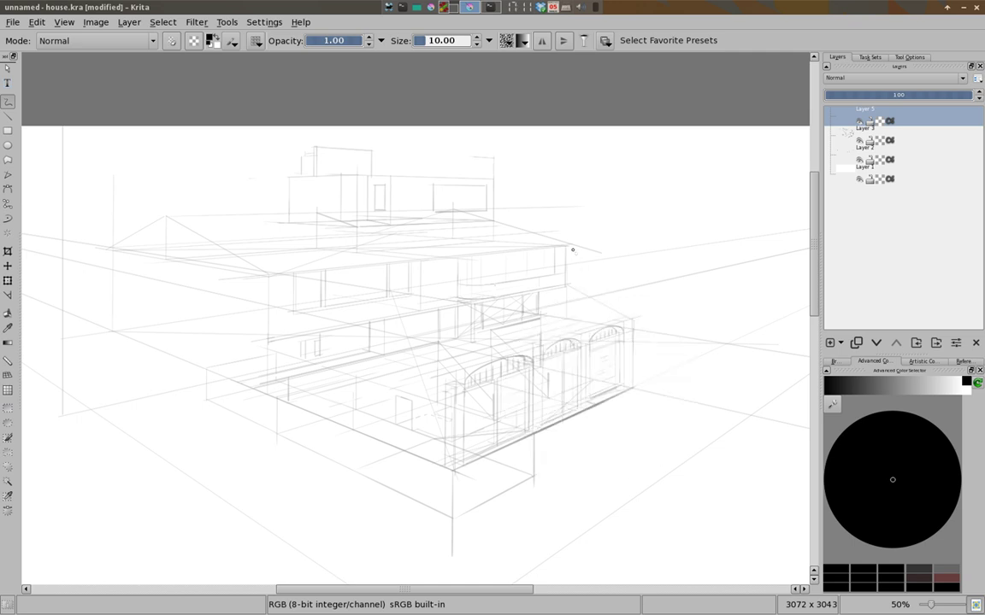
left_click(254, 41)
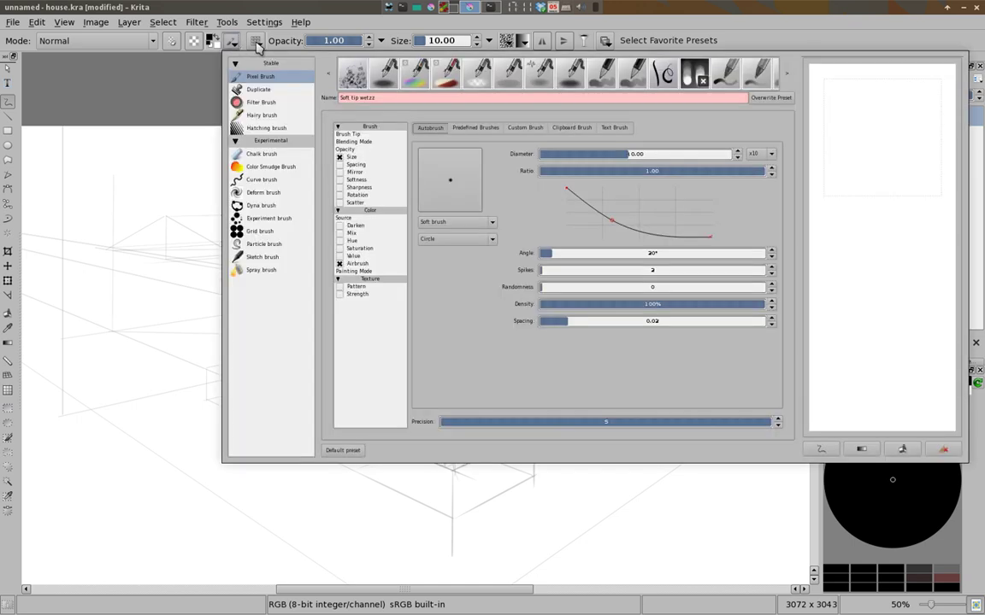
Make brush size follow perspective instead of pressure, undoing the test strokes
left_click(351, 157)
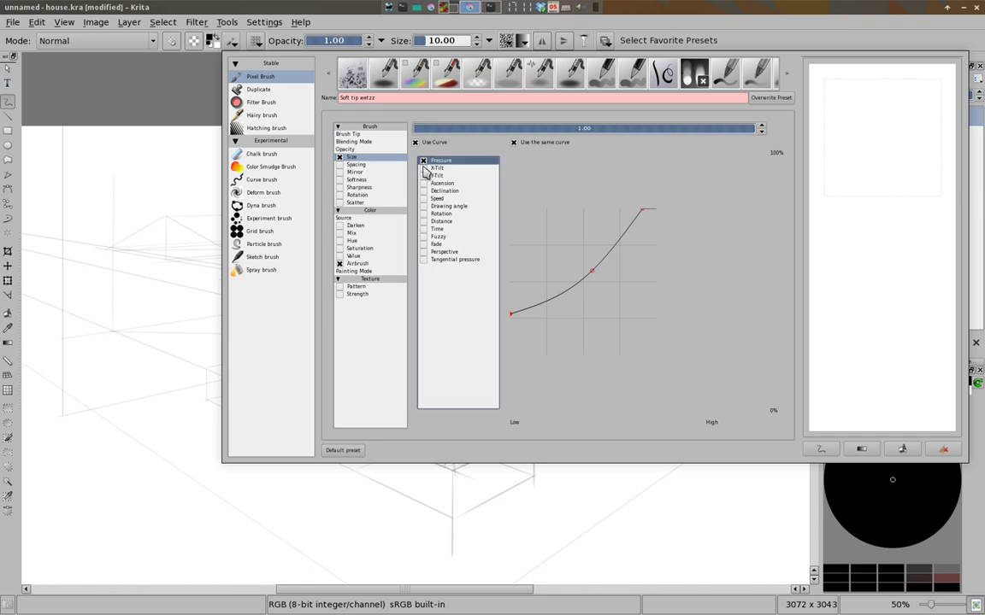
left_click(380, 164)
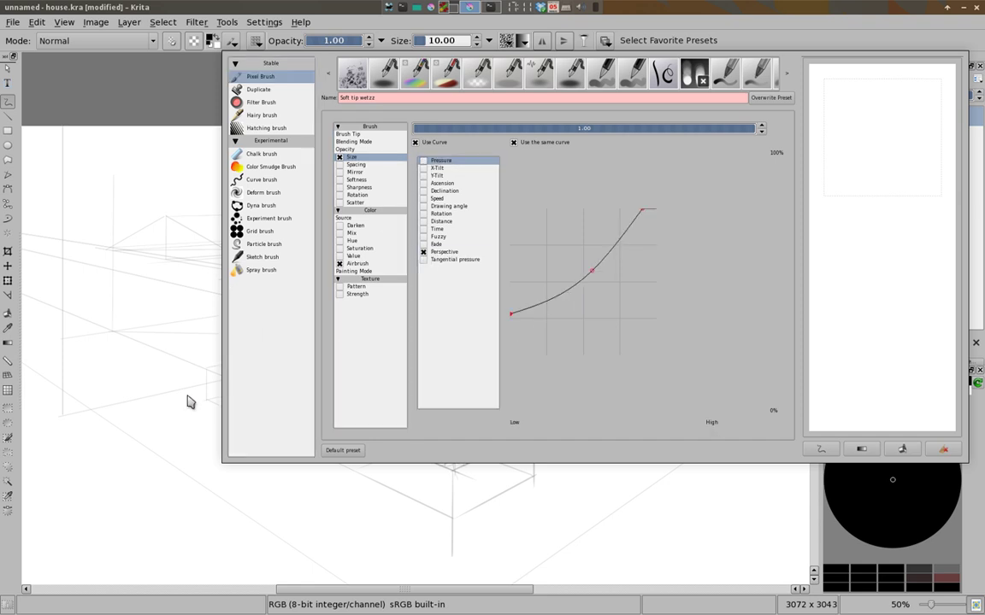
left_click(169, 357)
left_click_drag(567, 367, 533, 354)
key("ctrl+z")
left_click_drag(556, 402, 274, 452)
key("ctrl+z")
left_click_drag(408, 405, 578, 274)
key("ctrl+z")
key("ctrl+z")
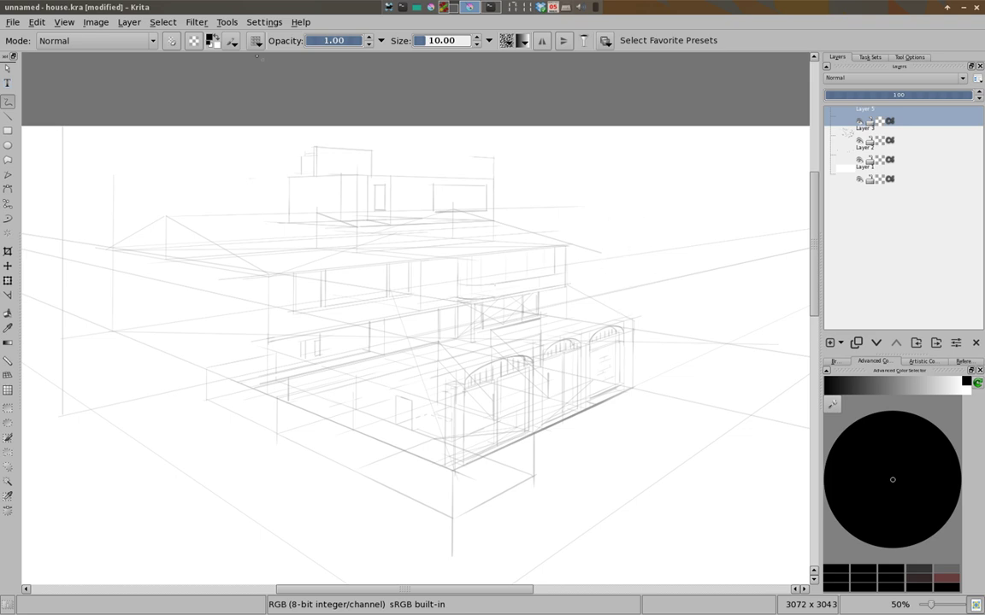
Set the perspective size curve in Brush Settings and test long lines across the building
left_click(212, 40)
left_click(377, 157)
left_click(450, 254)
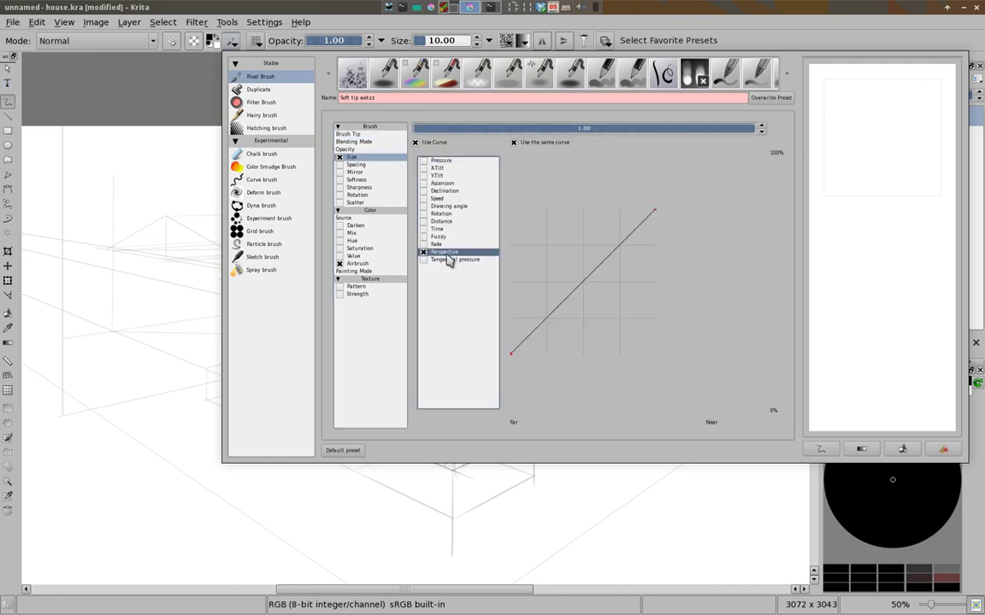
left_click(459, 167)
left_click(453, 256)
left_click(195, 321)
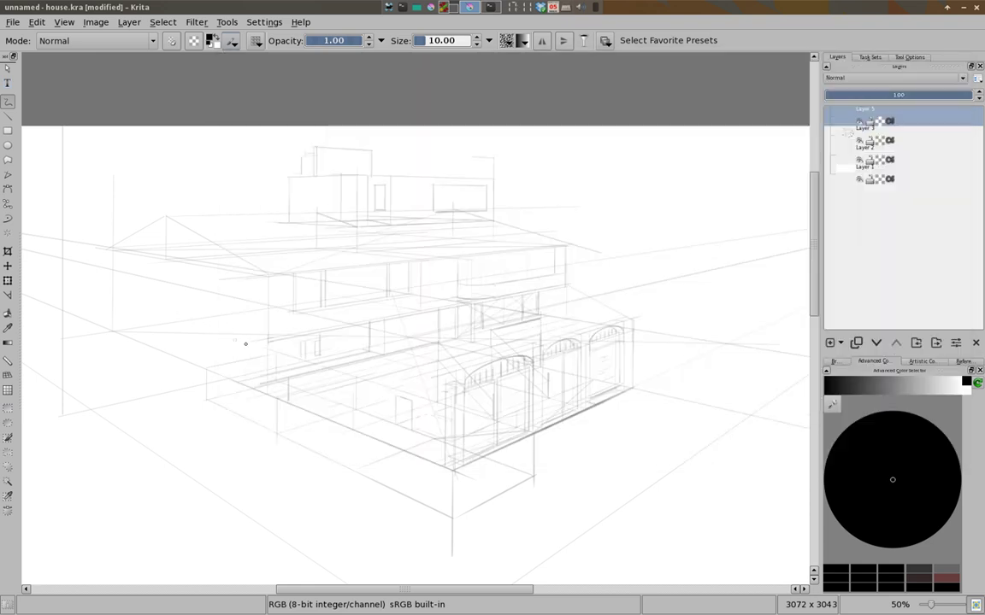
left_click_drag(770, 263, 231, 393)
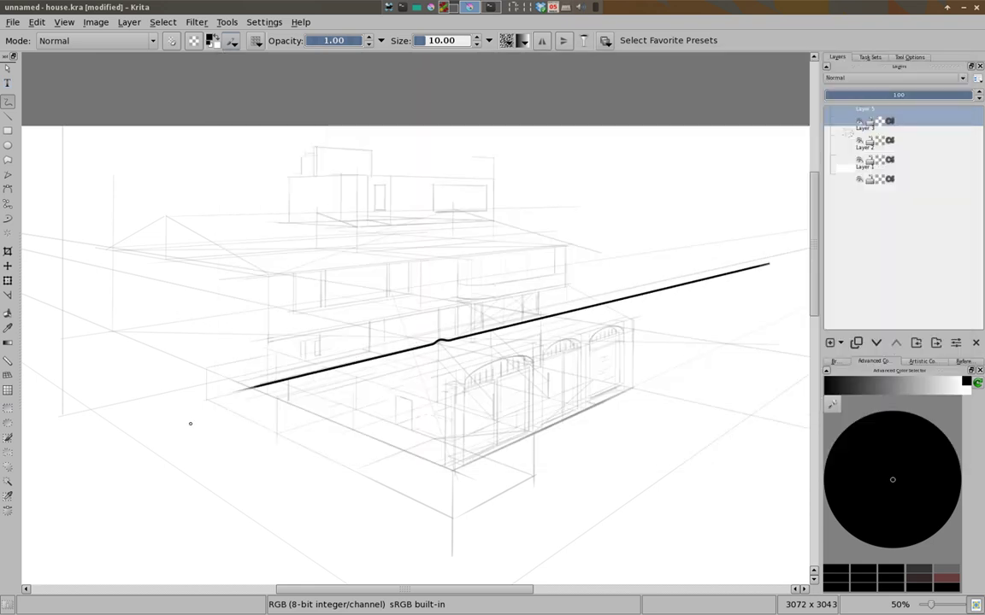
left_click(908, 58)
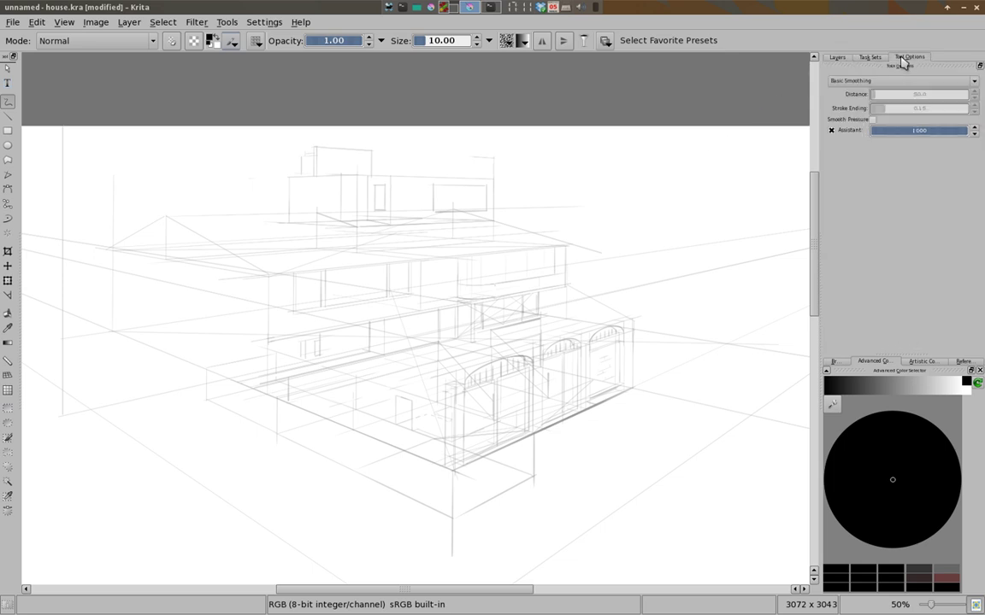
left_click_drag(559, 174, 520, 466)
Switch to the Block_tilt brush preset and turn off its rotation dynamics
right_click(348, 251)
left_click(410, 304)
left_click_drag(511, 320, 436, 342)
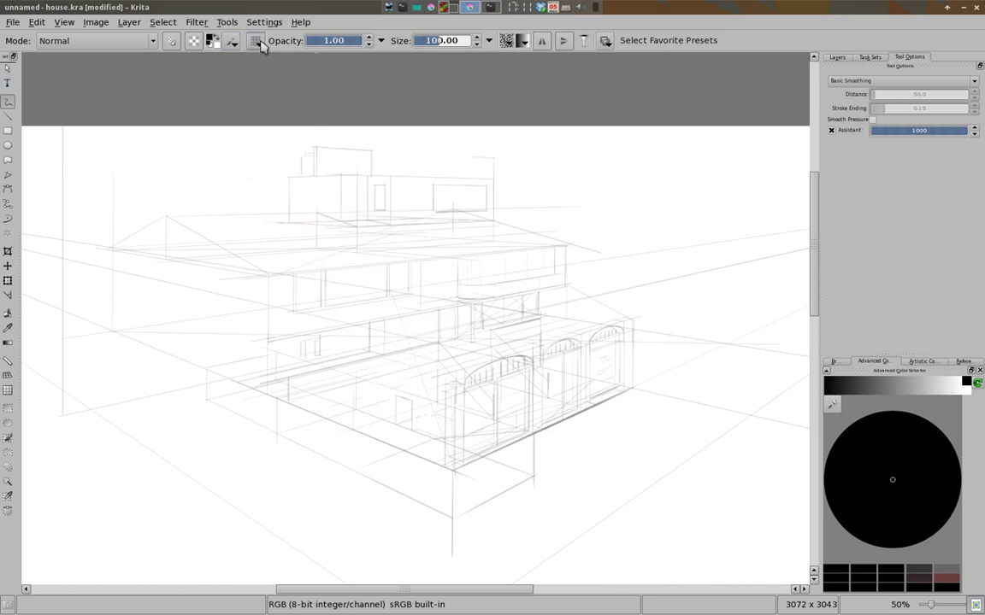
left_click(233, 41)
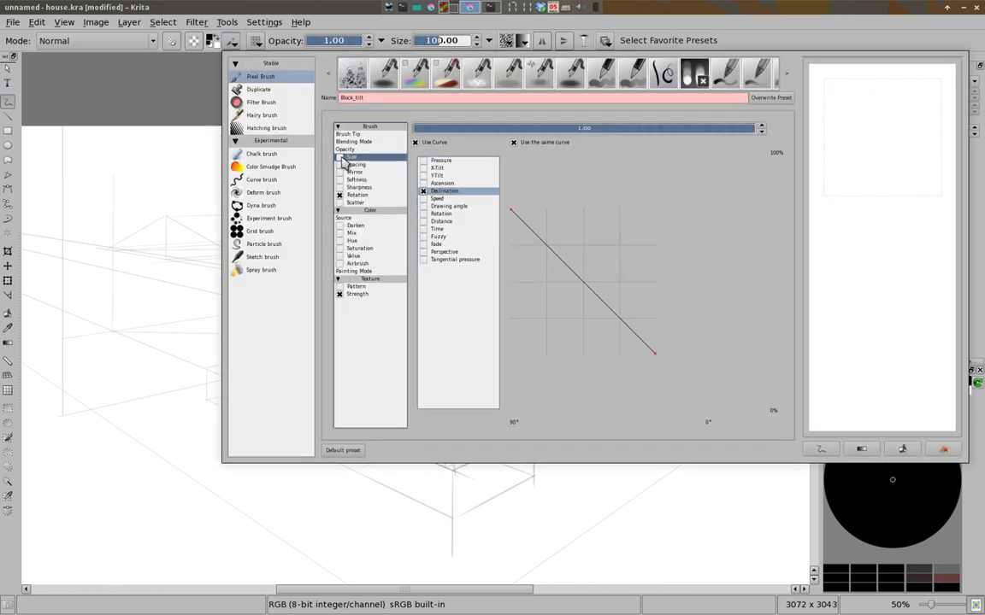
left_click(340, 195)
left_click(350, 157)
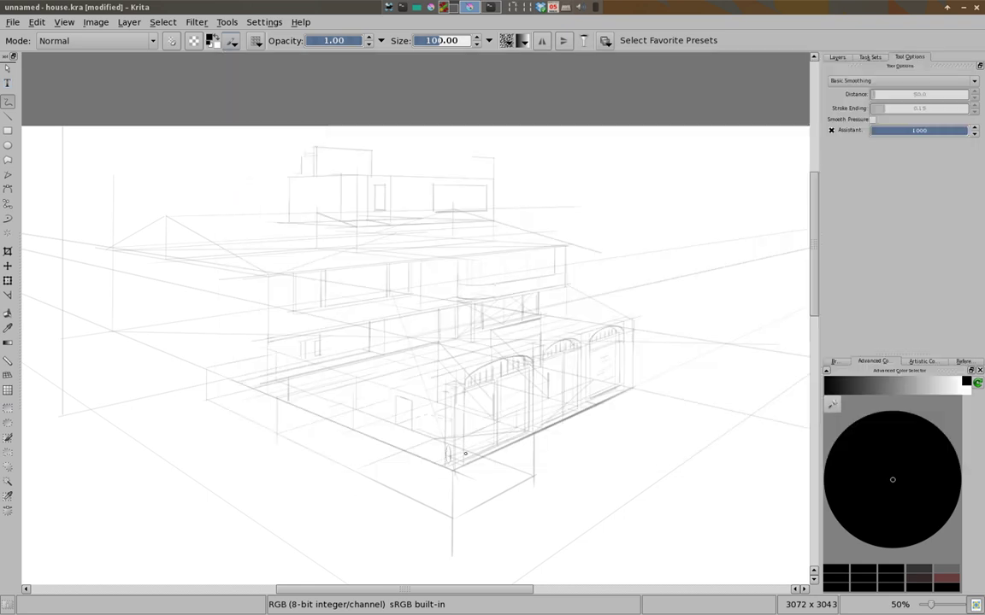
Undo the test strokes along the wall base and set the brush size to 3.20
left_click_drag(487, 451, 661, 365)
key("ctrl+z")
left_click_drag(505, 449, 736, 335)
left_click_drag(526, 342, 442, 348)
key("ctrl+z")
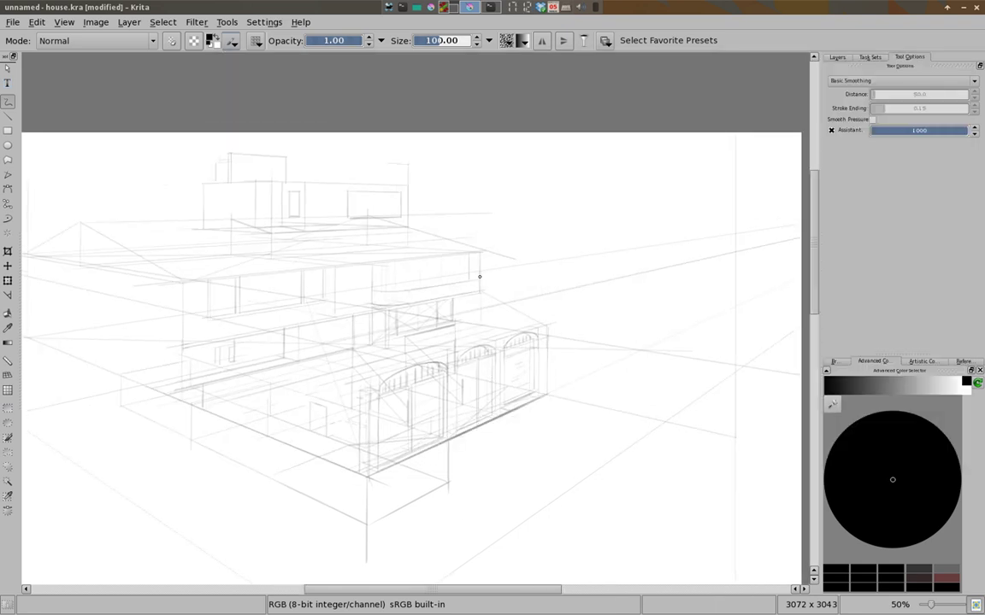
left_click(417, 40)
left_click(432, 41)
Zoom in on the arched courtyard wall, undoing several trial strokes
left_click_drag(451, 440, 632, 358)
key("ctrl+z")
left_click_drag(385, 476, 520, 407)
key("ctrl+z")
mouse_move(462, 439)
left_mouse_down()
mouse_move(446, 417)
mouse_move(477, 321)
mouse_move(481, 245)
left_mouse_up()
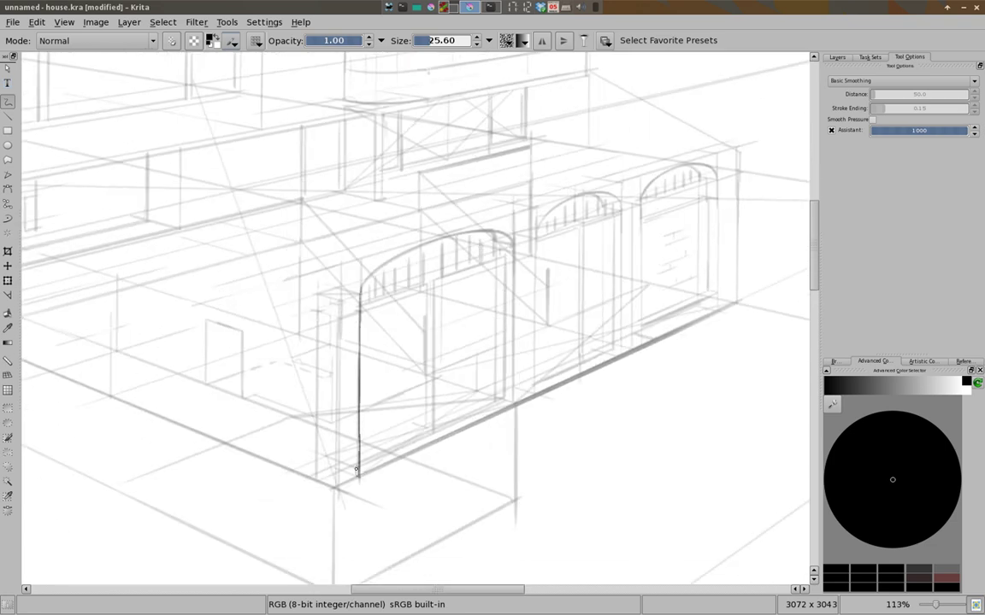
left_click_drag(385, 364, 386, 470)
key("ctrl+z")
mouse_move(373, 325)
left_mouse_down()
mouse_move(374, 521)
mouse_move(410, 248)
left_mouse_up()
key("ctrl+z")
Give the brush tip Ratio 1.00, Horizontal fade 0.67 and Diameter 11.05
left_click(232, 43)
left_click(349, 134)
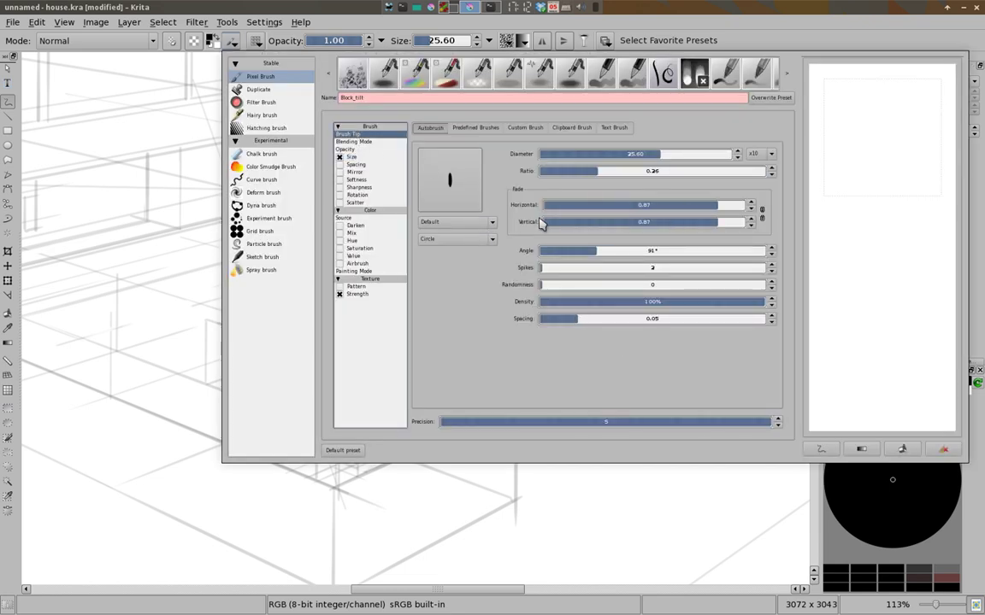
left_click_drag(627, 178, 761, 174)
mouse_move(716, 206)
left_mouse_down()
mouse_move(707, 215)
mouse_move(721, 230)
mouse_move(678, 206)
left_mouse_up()
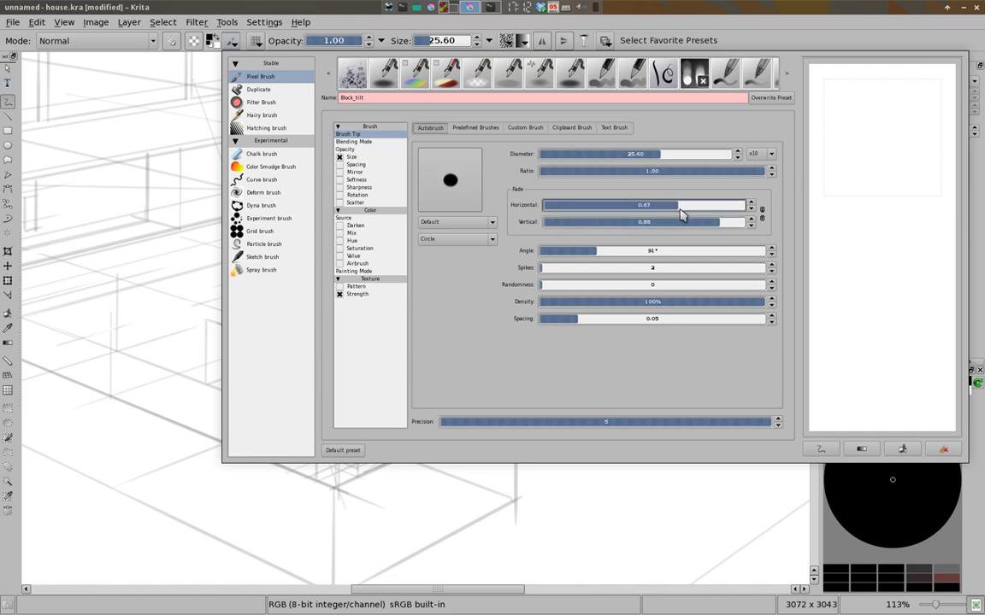
left_click_drag(829, 211, 831, 293)
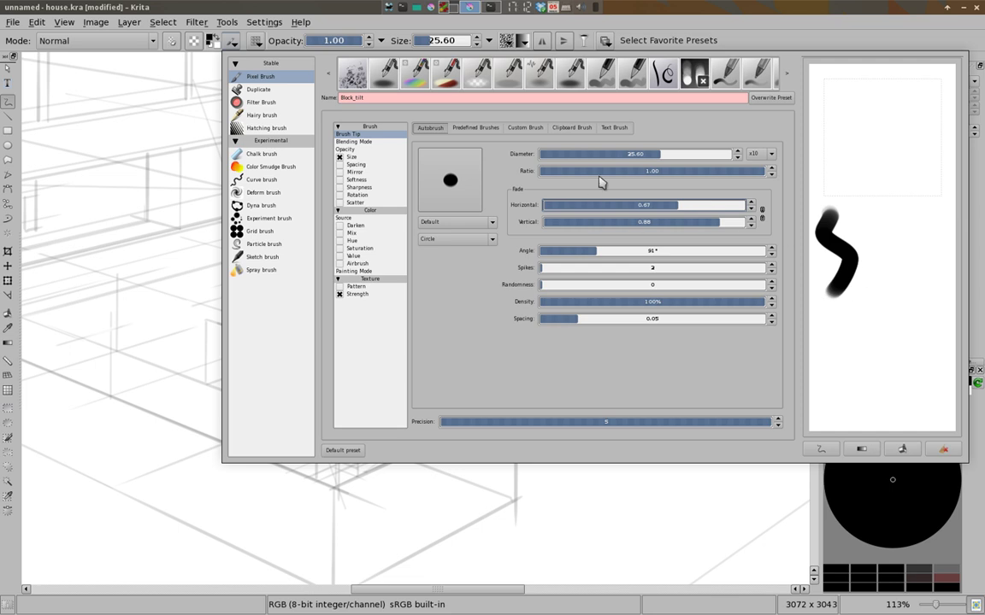
left_click_drag(638, 154, 630, 155)
mouse_move(827, 292)
left_mouse_down()
mouse_move(842, 335)
mouse_move(889, 282)
left_mouse_up()
left_click(576, 495)
Ink the top arc of the central archway after several retried strokes
left_click_drag(356, 373, 355, 473)
key("ctrl+z")
left_click_drag(359, 304, 344, 484)
key("ctrl+z")
left_click_drag(359, 306, 351, 459)
key("ctrl+z")
key("ctrl+z")
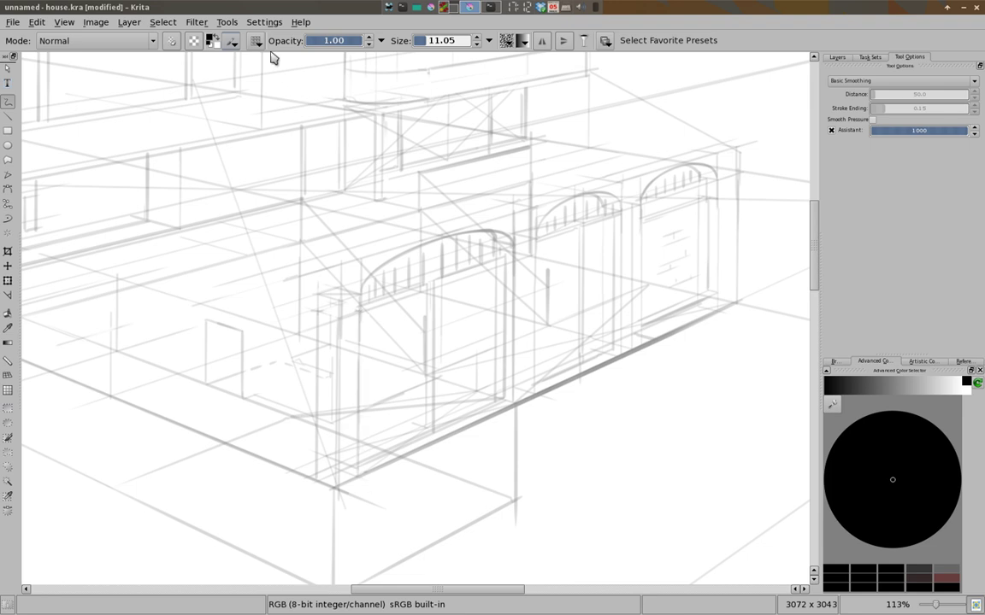
left_click_drag(360, 282, 535, 257)
key("ctrl+z")
left_click_drag(361, 284, 513, 248)
mouse_move(359, 289)
left_mouse_down()
mouse_move(355, 467)
mouse_move(342, 324)
mouse_move(340, 450)
left_mouse_up()
key("ctrl+z")
key("ctrl+z")
Ink a vertical line left of the archway's edge, discarding a trial perspective line
left_click_drag(341, 265, 340, 489)
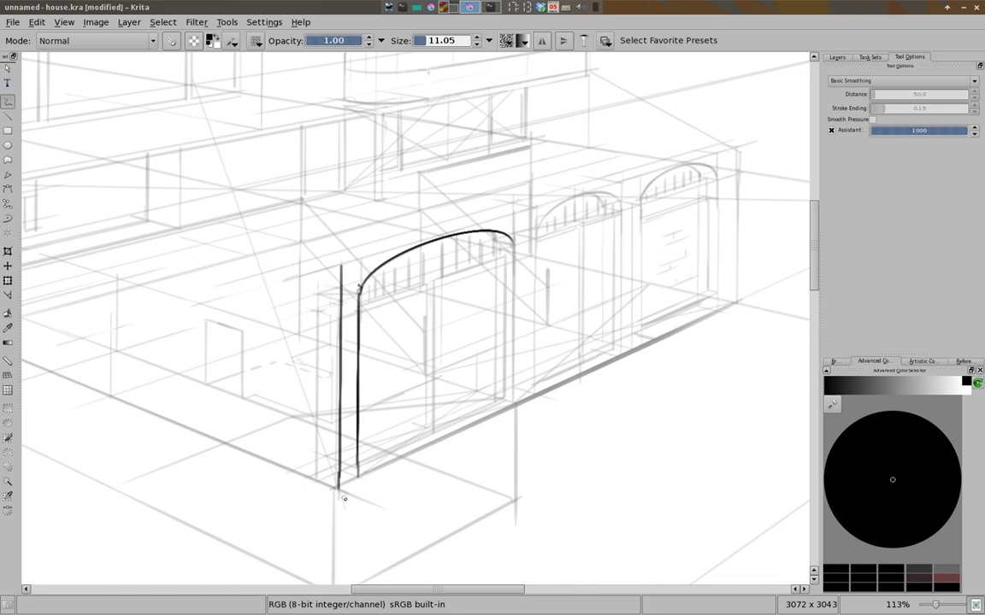
left_click_drag(402, 351, 171, 327)
key("ctrl+z")
key("ctrl+z")
key("ctrl+z")
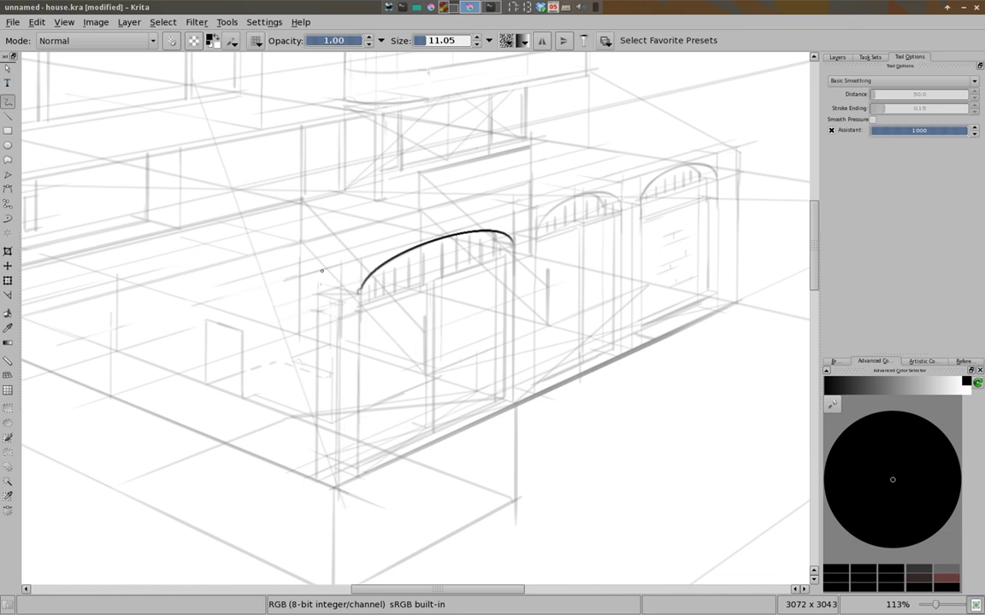
left_click(254, 40)
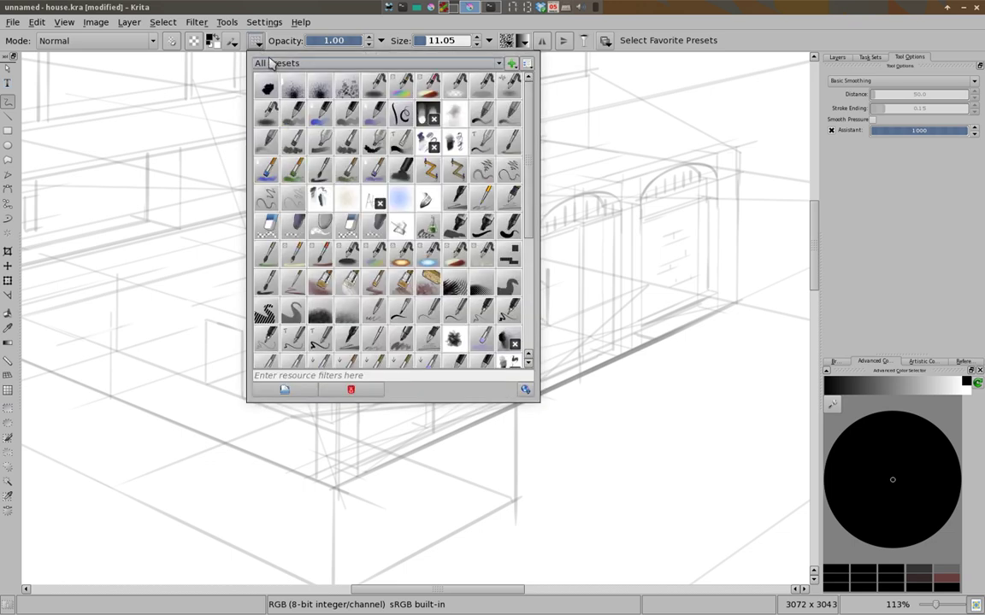
Reshape the Opacity pressure curve so it rises more steeply
left_click(232, 40)
left_click(357, 151)
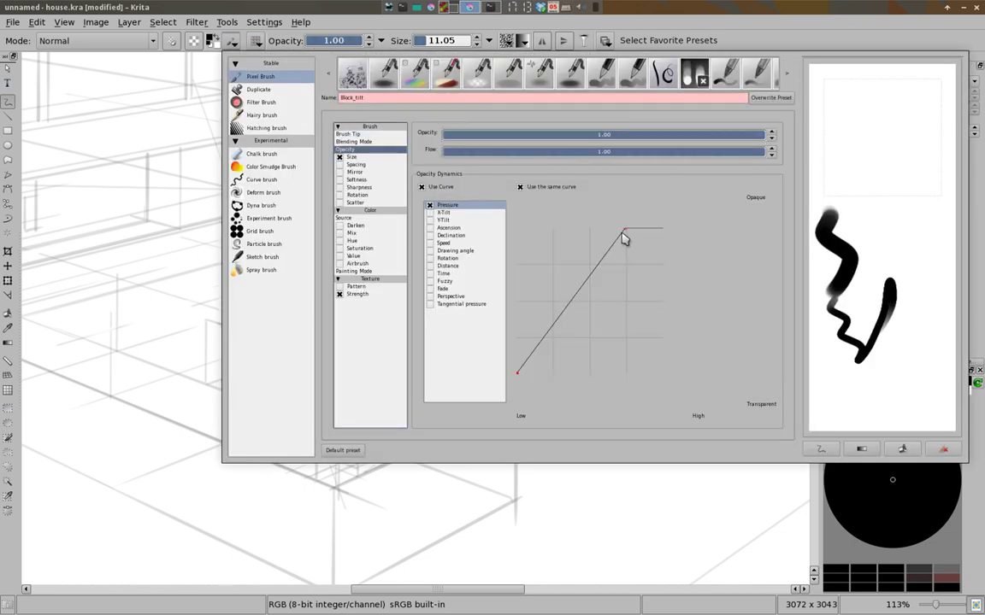
left_click_drag(662, 229, 699, 326)
left_click_drag(517, 373, 517, 338)
mouse_move(660, 333)
left_mouse_down()
mouse_move(662, 224)
mouse_move(598, 235)
left_mouse_up()
left_click(427, 470)
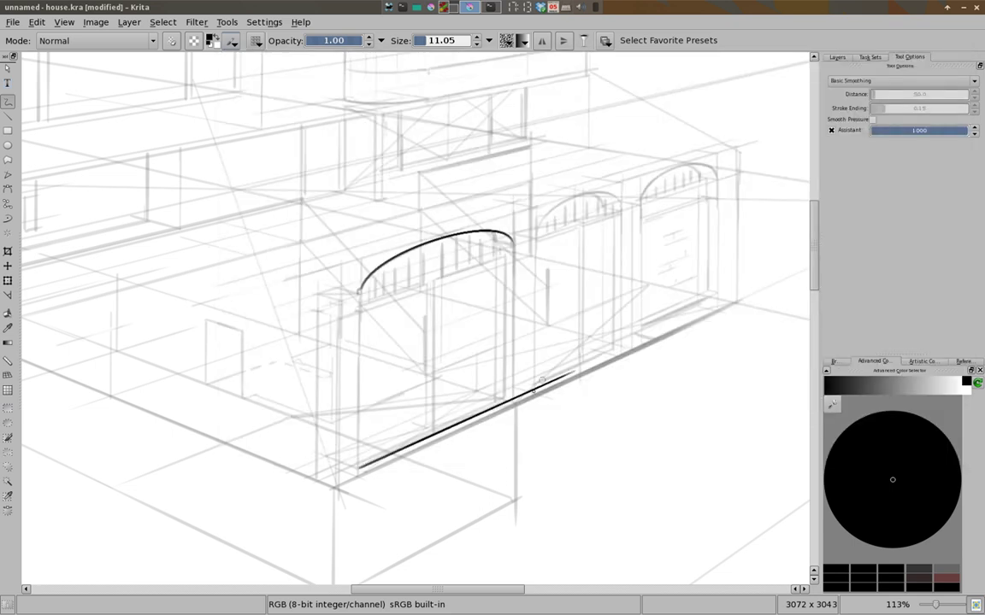
Try vertical strokes below the arc, undoing each one
left_click_drag(359, 292, 357, 479)
key("ctrl+z")
left_click_drag(359, 292, 359, 466)
key("ctrl+z")
left_click_drag(429, 301, 430, 522)
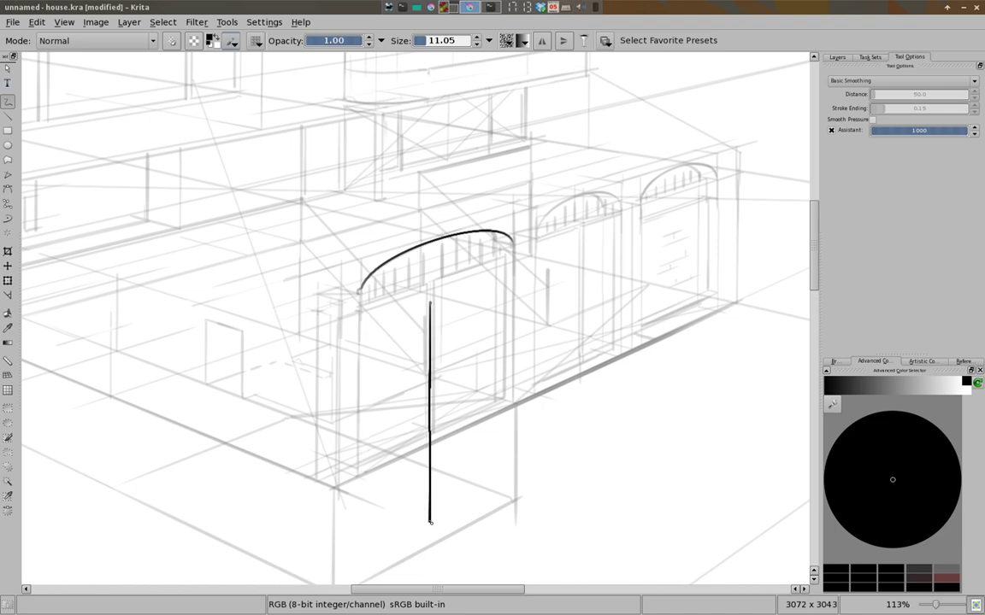
key("ctrl+z")
left_click_drag(653, 352, 642, 551)
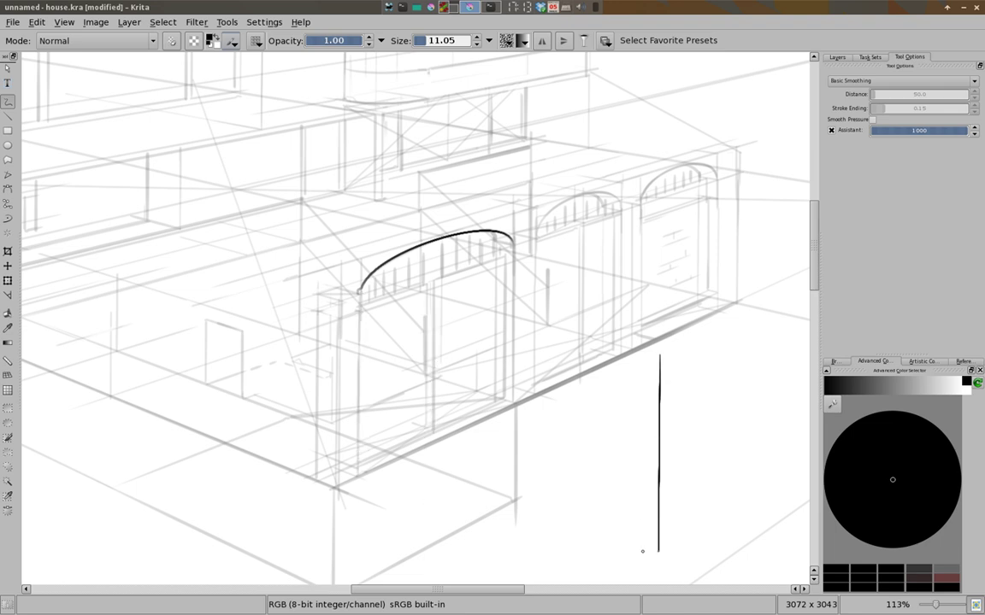
key("ctrl+z")
Set brush size to 10, then 7, and ink the archway's left side down to the base
right_click(444, 377)
left_click(448, 352)
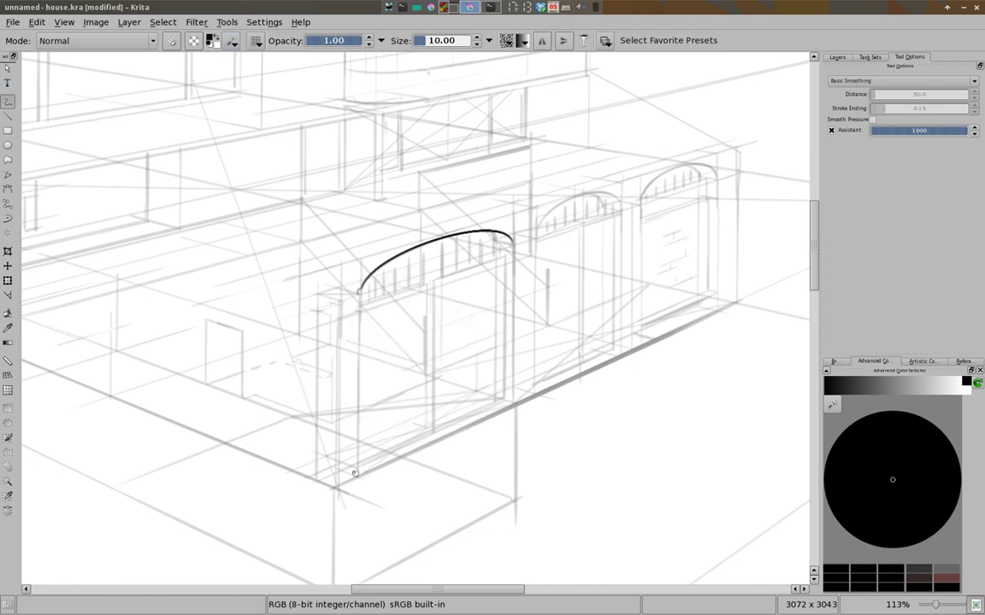
left_click_drag(361, 289, 359, 473)
key("ctrl+z")
left_click_drag(359, 291, 359, 474)
key("ctrl+z")
key("bracketleft")
left_click_drag(360, 291, 358, 430)
key("ctrl+z")
left_click_drag(358, 324, 357, 475)
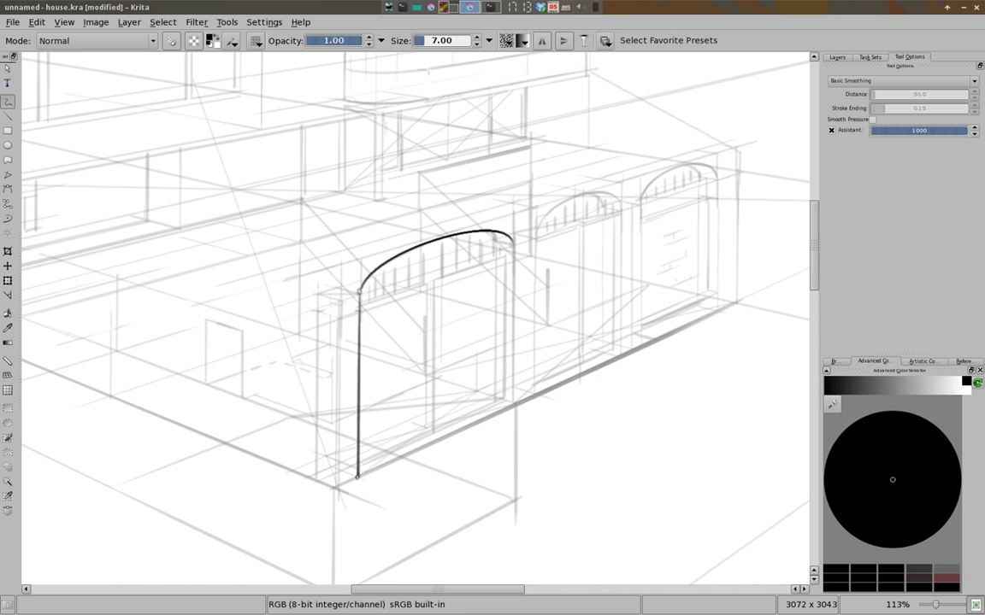
left_click(232, 41)
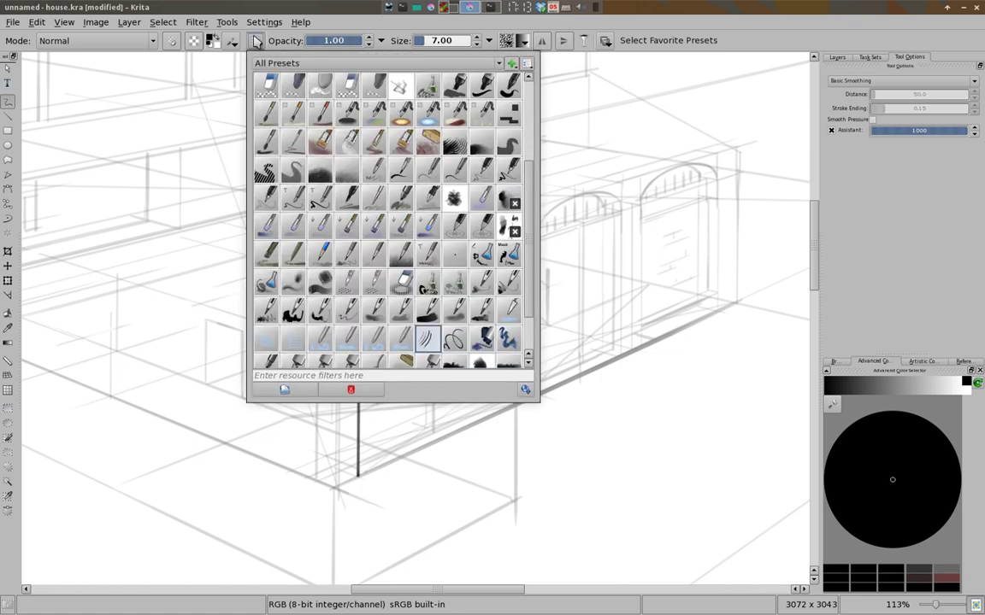
Make the Soft tip wetzz brush's Opacity pressure curve S-shaped
left_click(232, 38)
left_click_drag(624, 308, 591, 318)
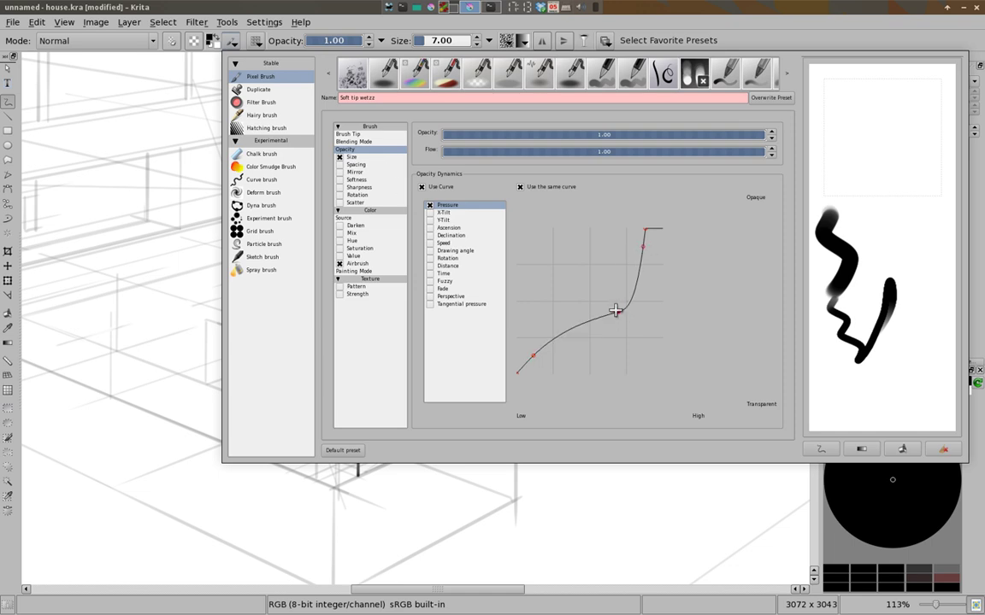
mouse_move(643, 247)
left_mouse_down()
mouse_move(620, 237)
mouse_move(626, 212)
left_mouse_up()
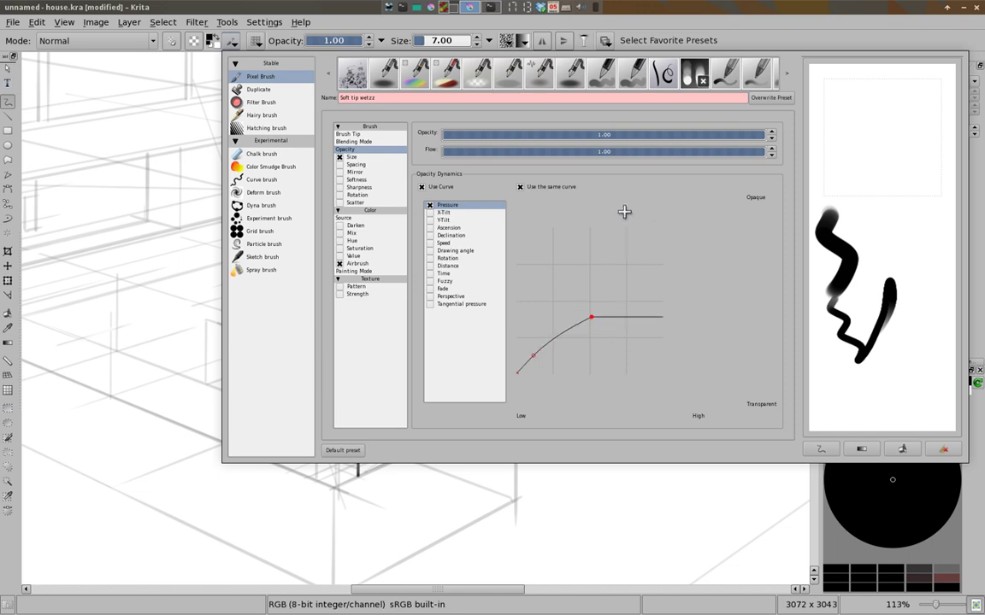
left_click_drag(593, 319, 483, 256)
mouse_move(559, 356)
left_mouse_down()
mouse_move(613, 286)
mouse_move(635, 227)
left_mouse_up()
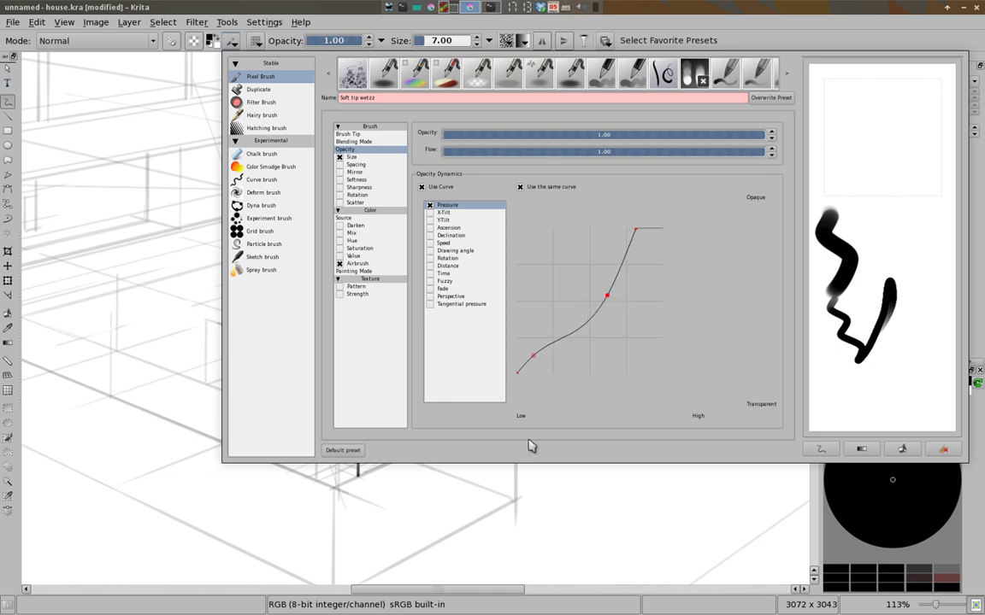
left_click(479, 475)
Draw the courtyard wall's left edge, stepped top edge and right end line
left_click_drag(341, 267, 338, 476)
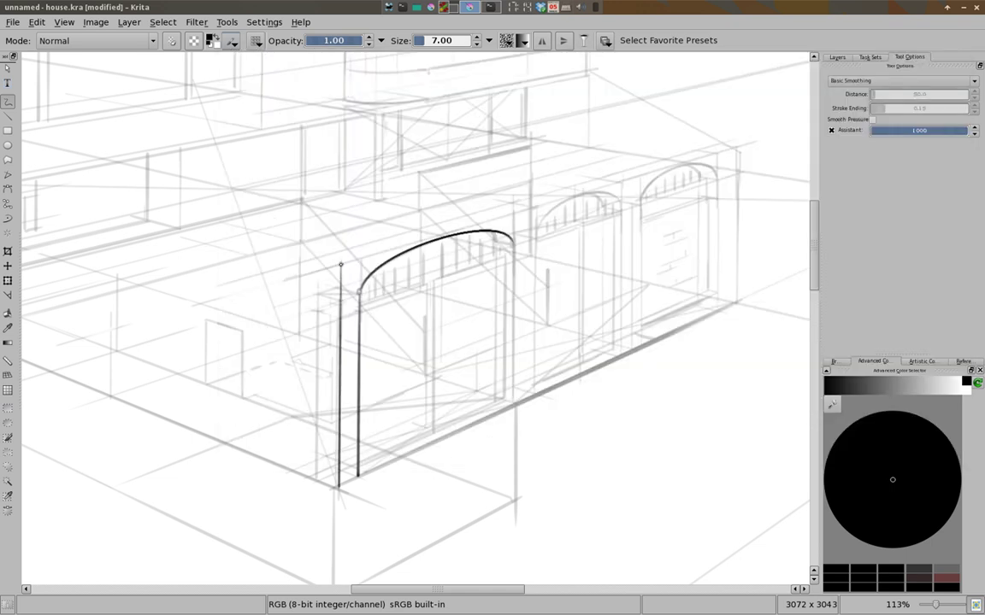
left_click_drag(341, 259, 513, 210)
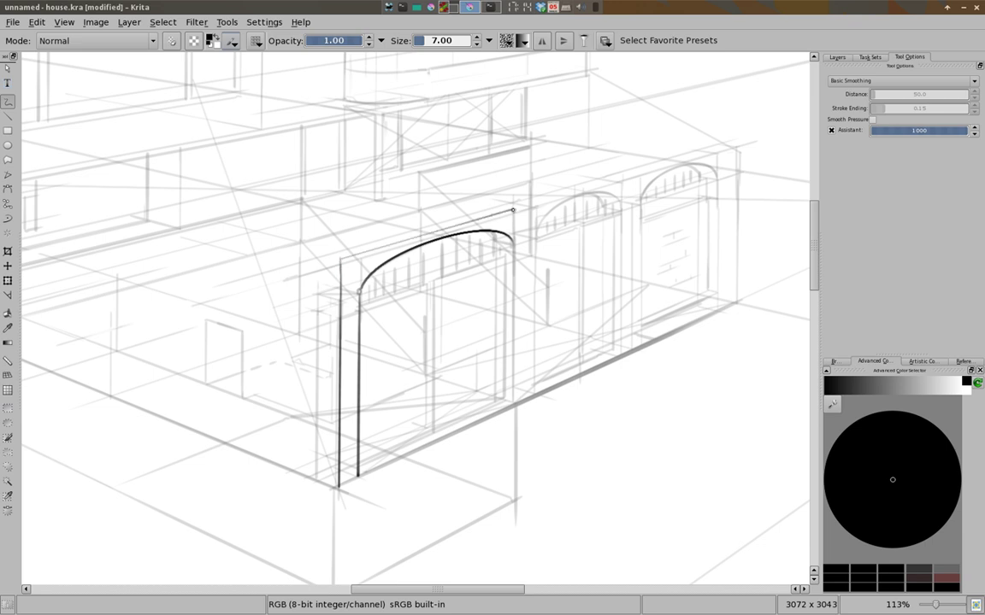
left_click_drag(542, 202, 701, 153)
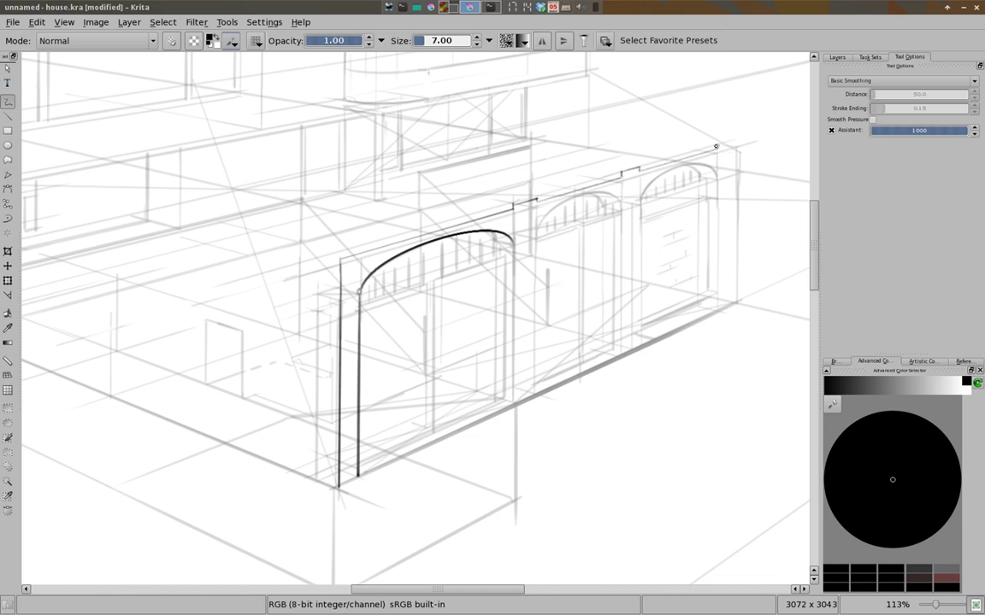
left_click_drag(734, 189, 735, 254)
left_click_drag(733, 192, 734, 302)
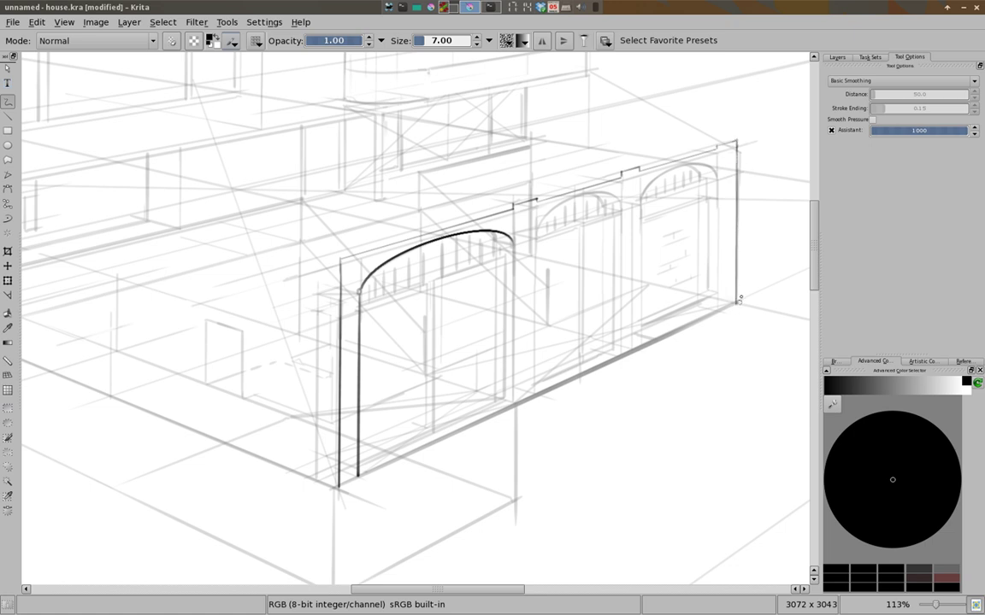
left_click_drag(735, 181, 735, 287)
On Layer 5, ink the right doorway's inner frame and the wall's right edge
left_click(837, 57)
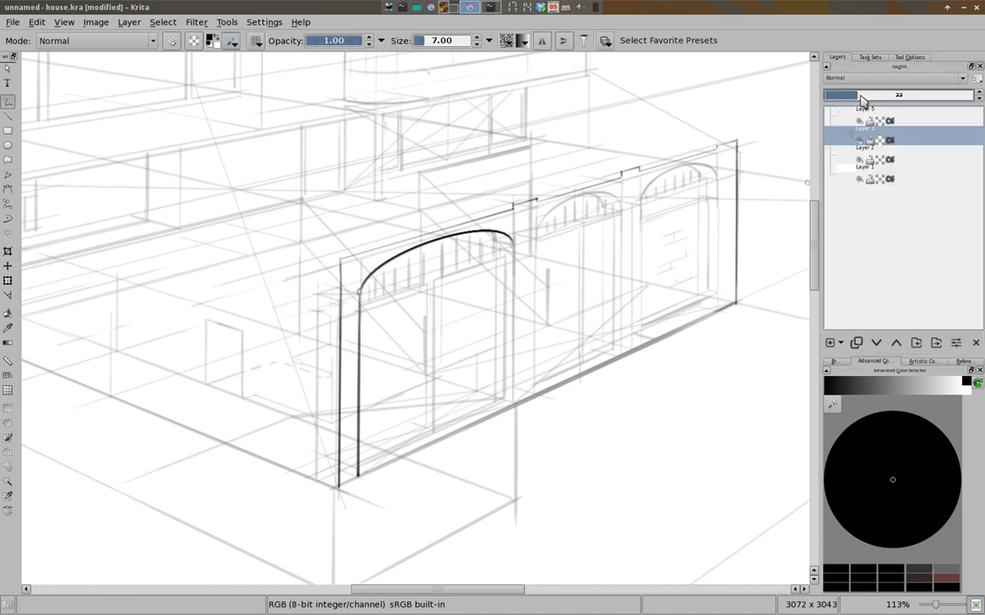
left_click(863, 109)
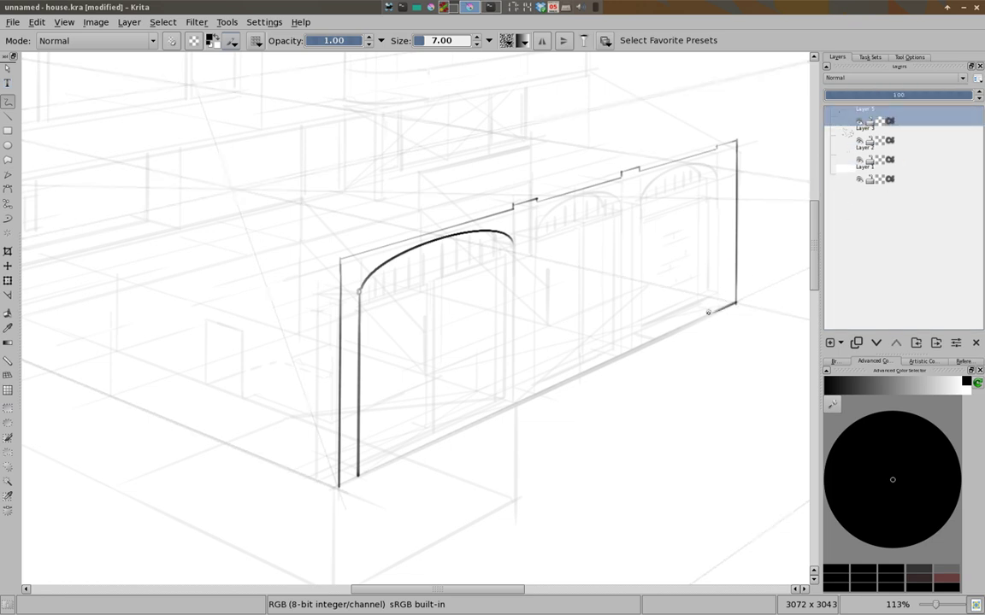
mouse_move(717, 311)
left_mouse_down()
mouse_move(714, 181)
mouse_move(645, 192)
mouse_move(640, 322)
left_mouse_up()
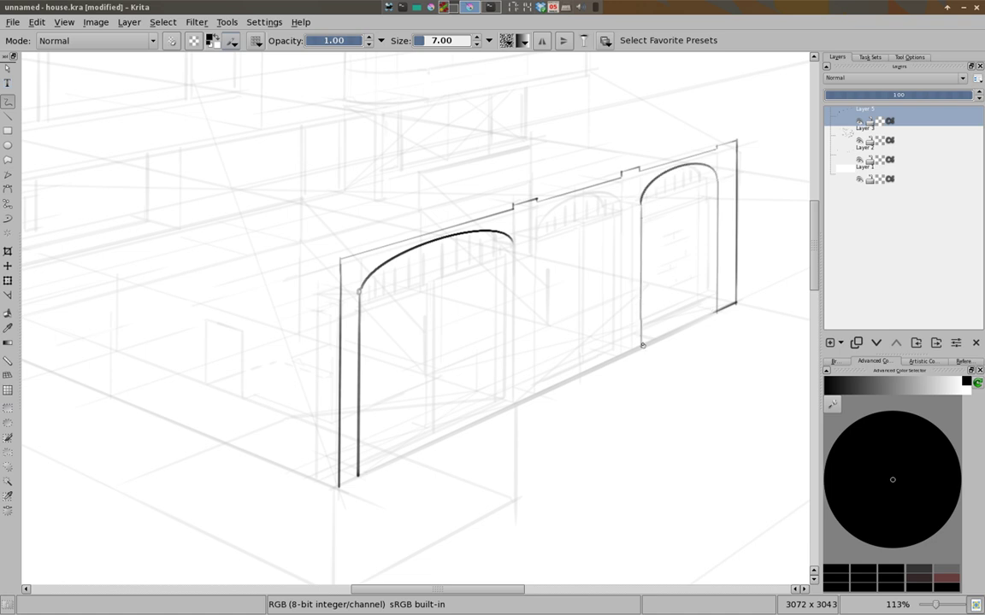
left_click_drag(640, 203, 640, 346)
left_click_drag(641, 327, 714, 293)
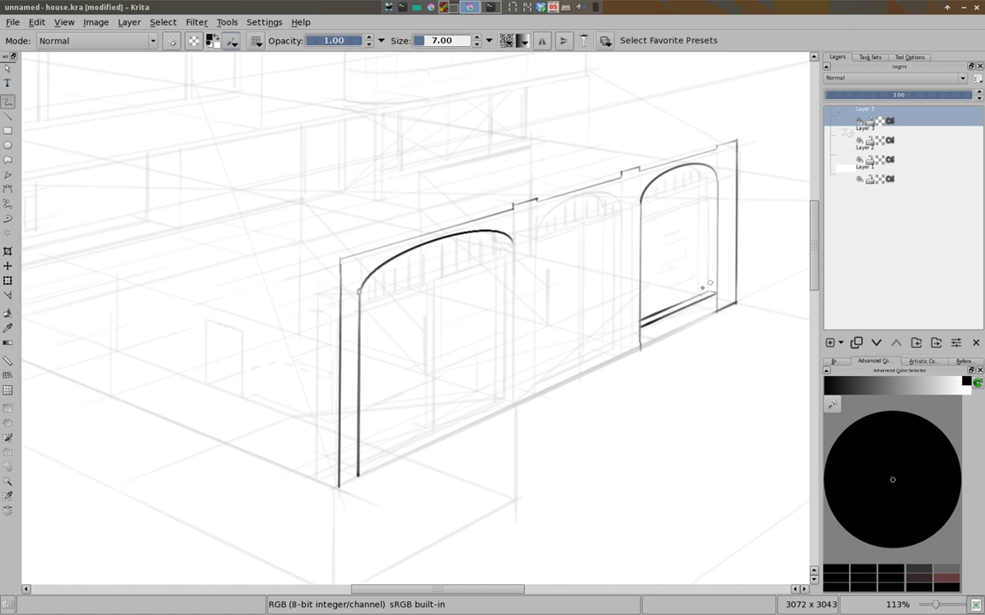
left_click_drag(707, 198, 705, 295)
left_click_drag(644, 221, 707, 202)
mouse_move(672, 253)
left_mouse_down()
mouse_move(686, 253)
mouse_move(671, 268)
left_mouse_up()
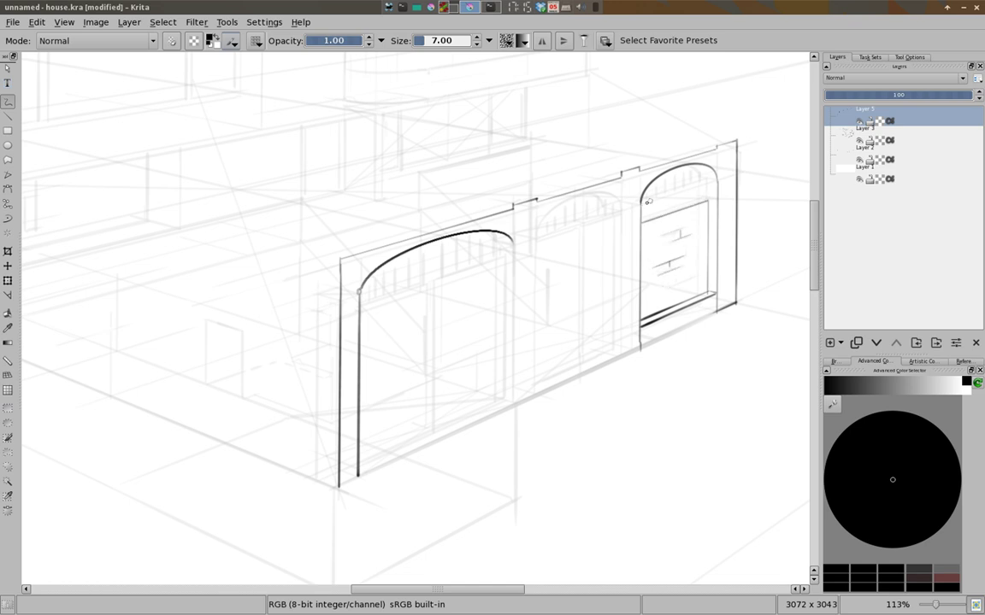
Ink the wall edge beside the right doorway and its bottom edge toward the middle arch
left_click_drag(641, 203, 706, 183)
mouse_move(643, 222)
left_mouse_down()
mouse_move(709, 197)
mouse_move(642, 206)
mouse_move(613, 347)
left_mouse_up()
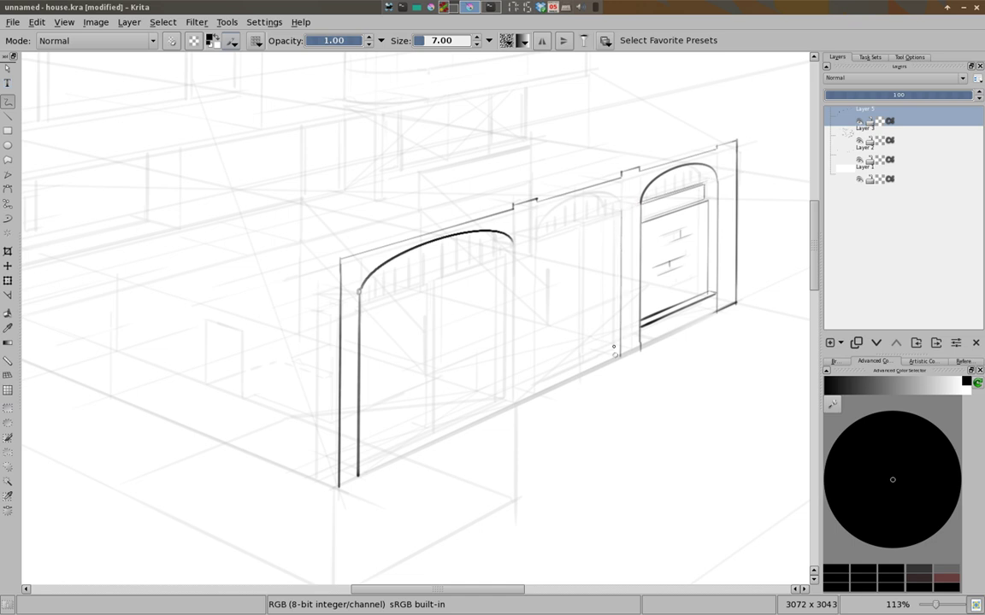
key("ctrl+z")
left_click_drag(622, 208, 614, 350)
left_click_drag(625, 214, 626, 354)
left_click_drag(620, 357, 644, 346)
left_click_drag(618, 352, 535, 388)
left_click_drag(613, 353, 547, 373)
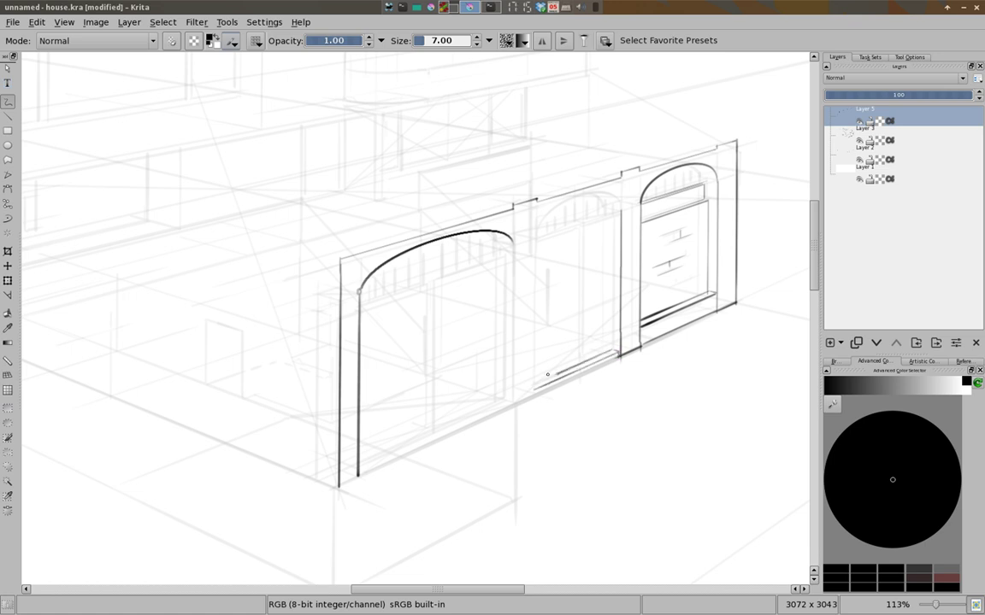
Ink the middle arch's curve and its left and right posts
left_click_drag(534, 237, 534, 395)
left_click_drag(535, 234, 619, 199)
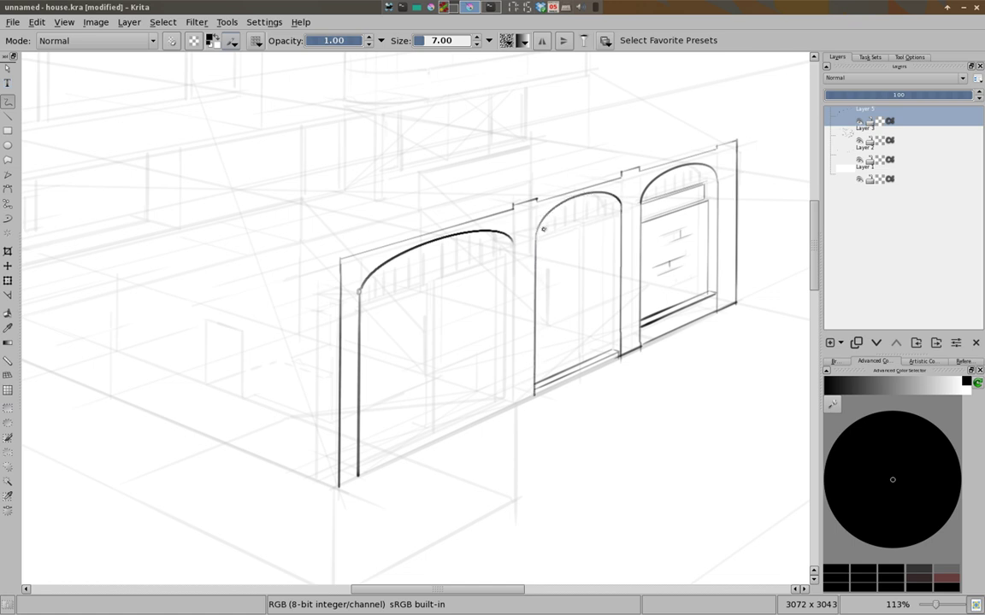
left_click_drag(513, 248, 512, 398)
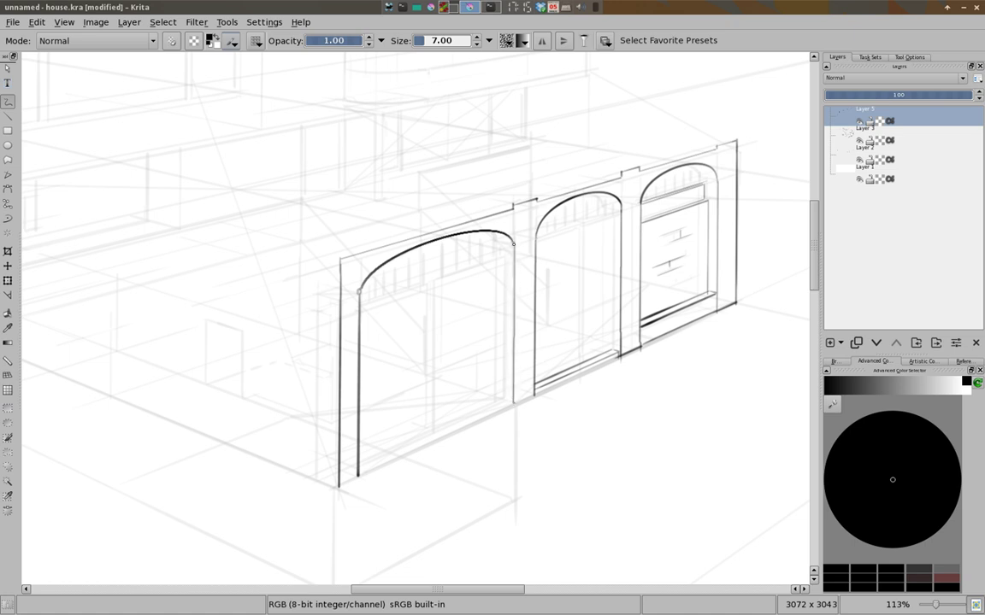
mouse_move(515, 262)
left_mouse_down()
mouse_move(512, 399)
mouse_move(358, 475)
mouse_move(340, 258)
left_mouse_up()
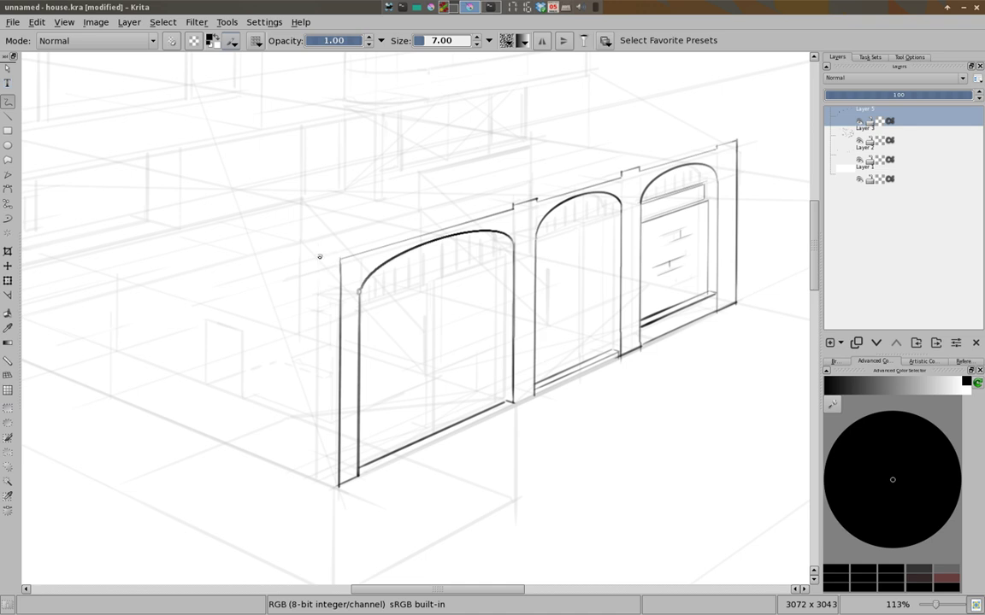
Ink the wall's top edge with small cap blocks between the arches
left_click_drag(317, 253, 487, 205)
left_click_drag(492, 203, 536, 199)
left_click_drag(610, 177, 622, 174)
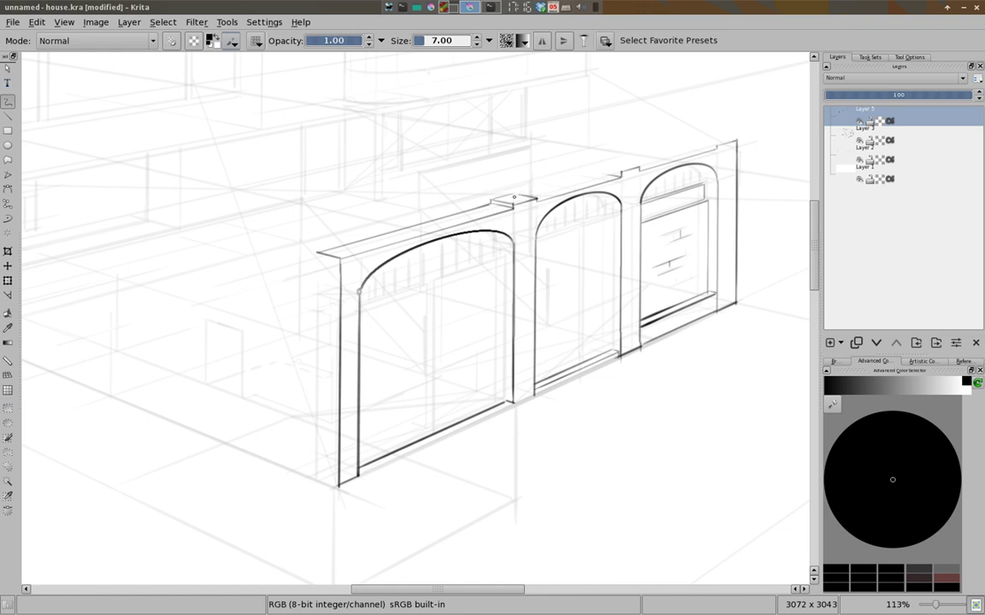
mouse_move(524, 193)
left_mouse_down()
mouse_move(624, 167)
mouse_move(440, 281)
left_mouse_up()
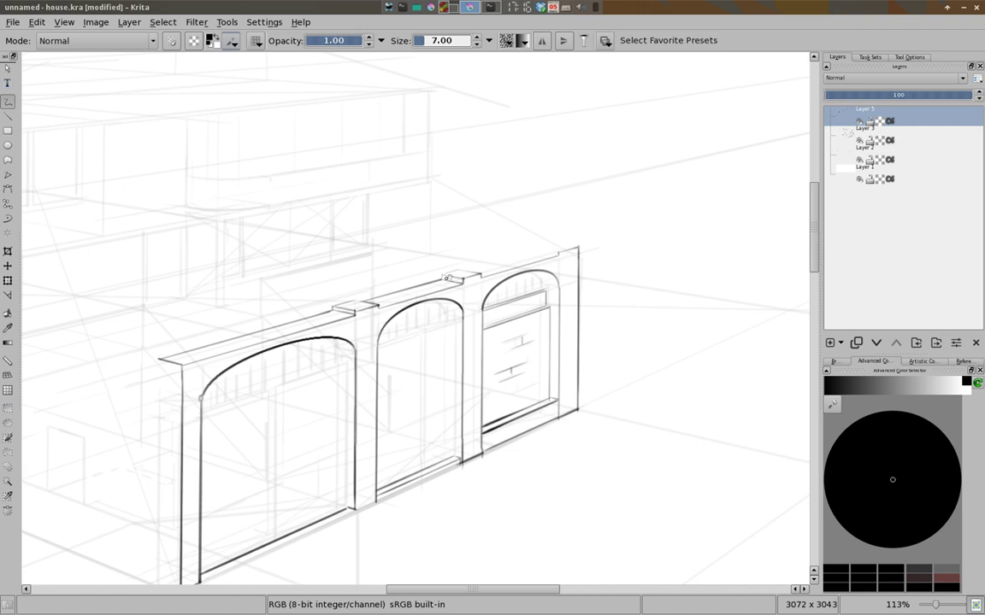
left_click_drag(468, 270, 548, 250)
left_click_drag(484, 232, 523, 282)
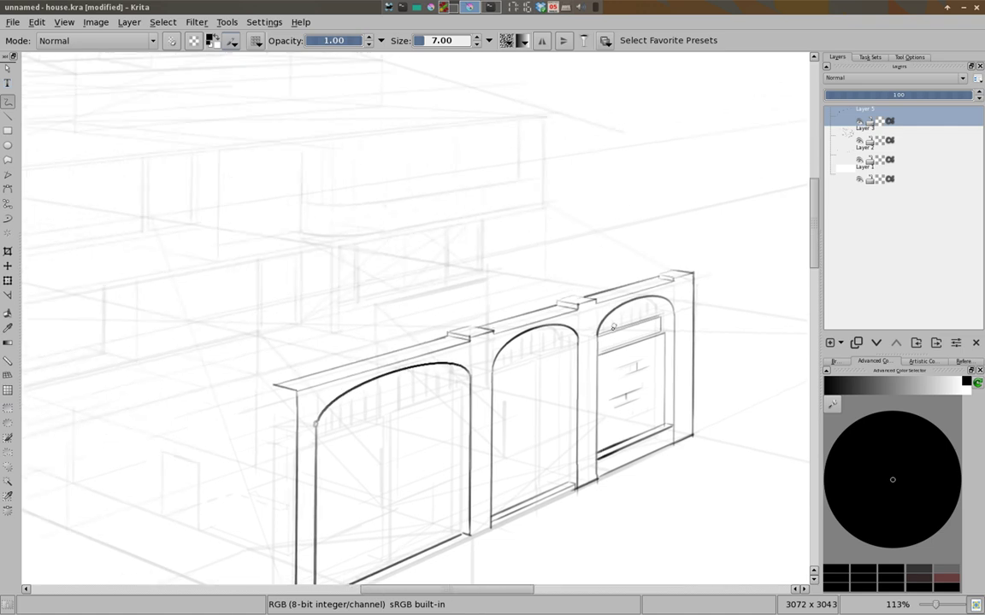
Draw a straight line back from the wall's right corner with the Line tool
key("v")
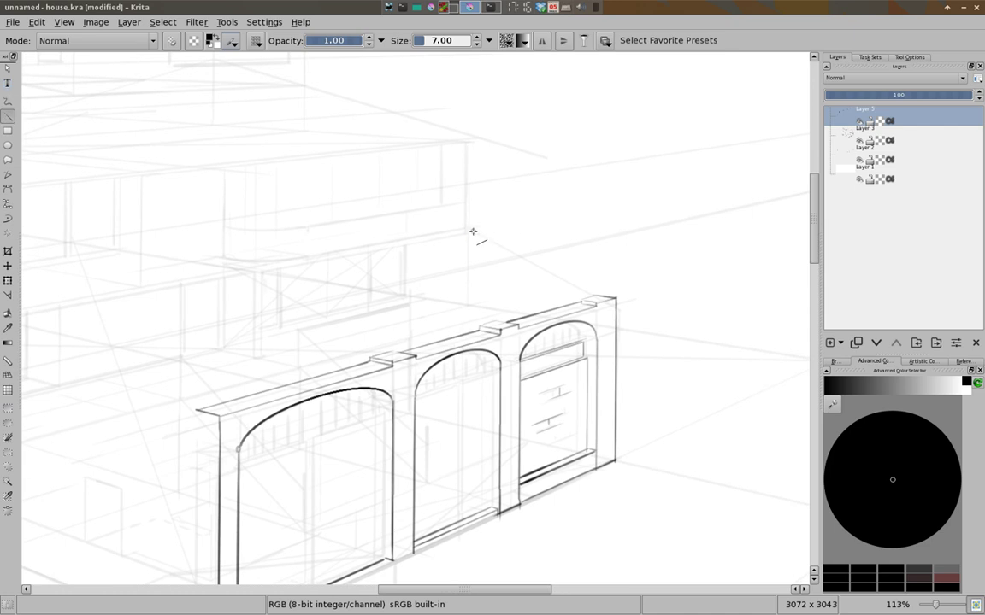
left_click_drag(481, 229, 595, 298)
left_click_drag(470, 229, 595, 299)
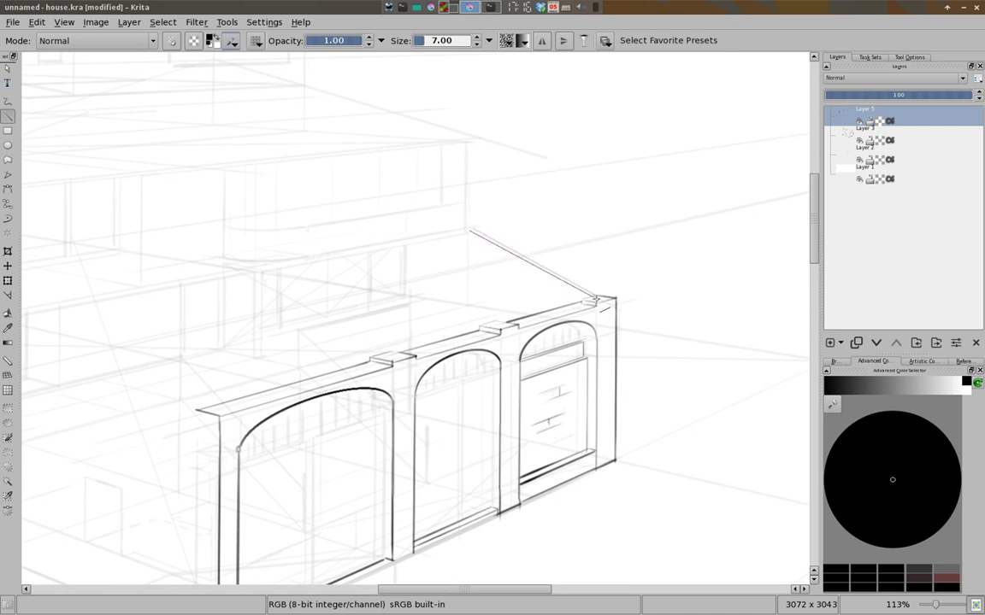
key("ctrl+z")
left_click_drag(470, 229, 593, 297)
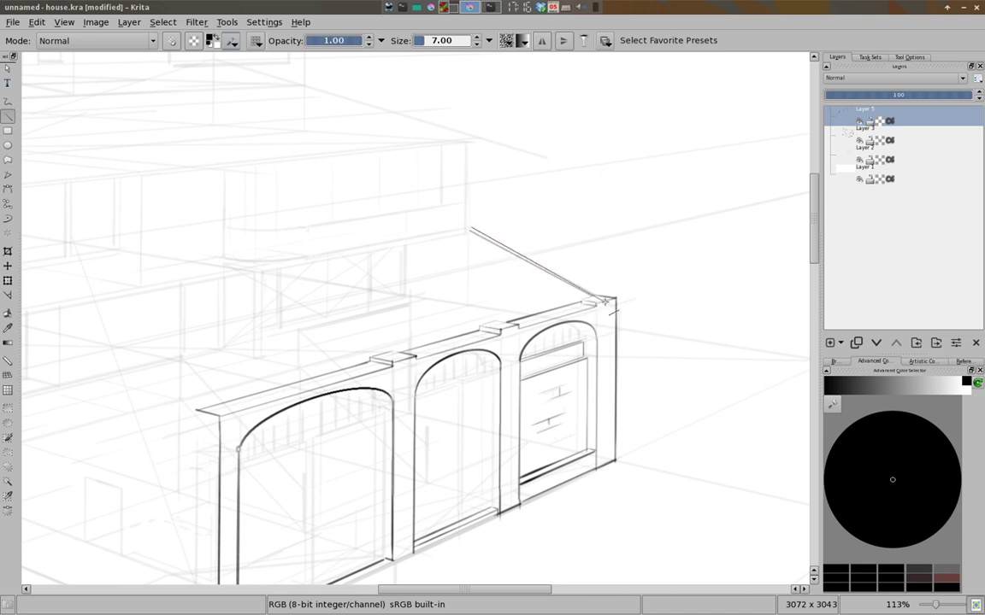
Ink and darken the back wall's corner and top edge behind the arches
scroll(547, 329, "left", 2)
scroll(541, 324, "left", 3)
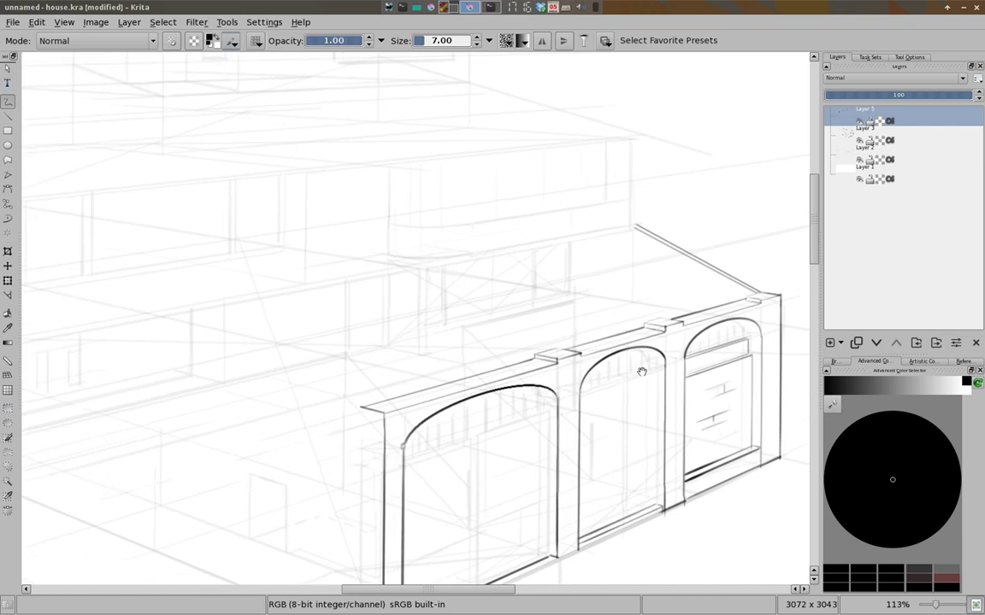
scroll(637, 374, "left", 2)
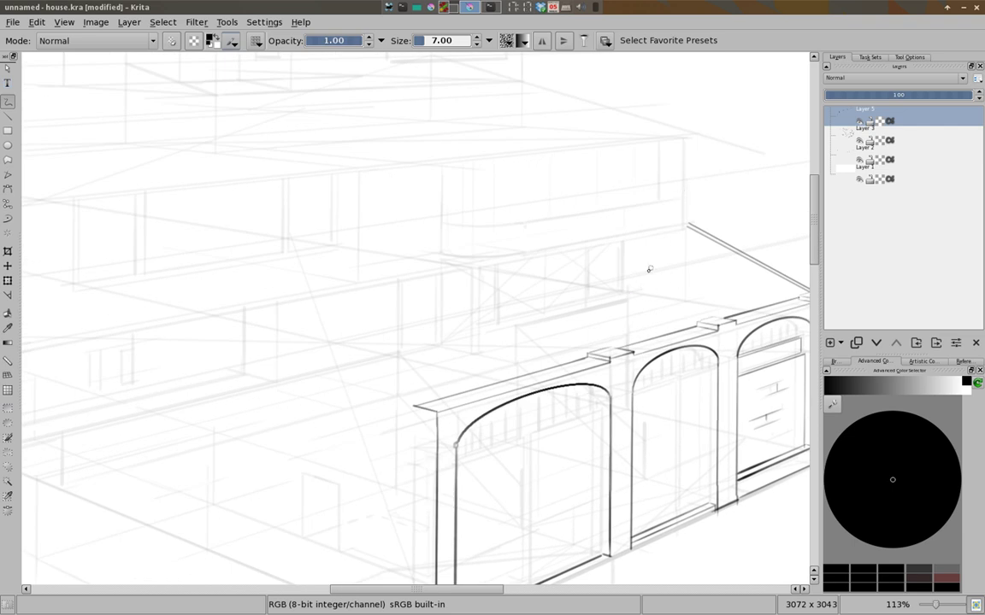
scroll(642, 264, "down", 1)
scroll(616, 269, "right", 2)
scroll(607, 290, "down", 1)
left_click_drag(624, 303, 654, 352)
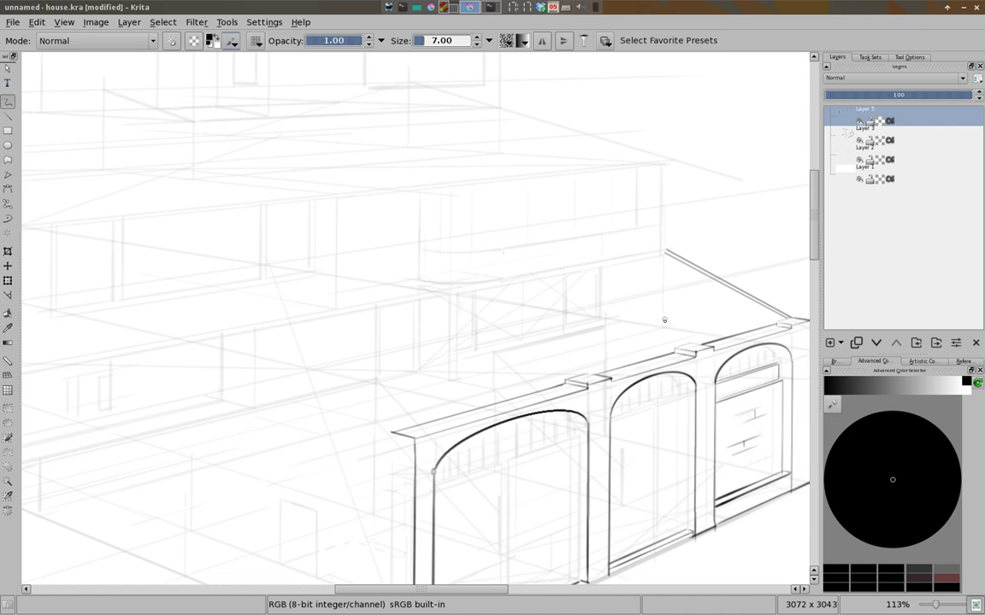
mouse_move(664, 313)
left_mouse_down()
mouse_move(662, 351)
mouse_move(509, 349)
left_mouse_up()
mouse_move(662, 314)
left_mouse_down()
mouse_move(497, 352)
mouse_move(493, 389)
left_mouse_up()
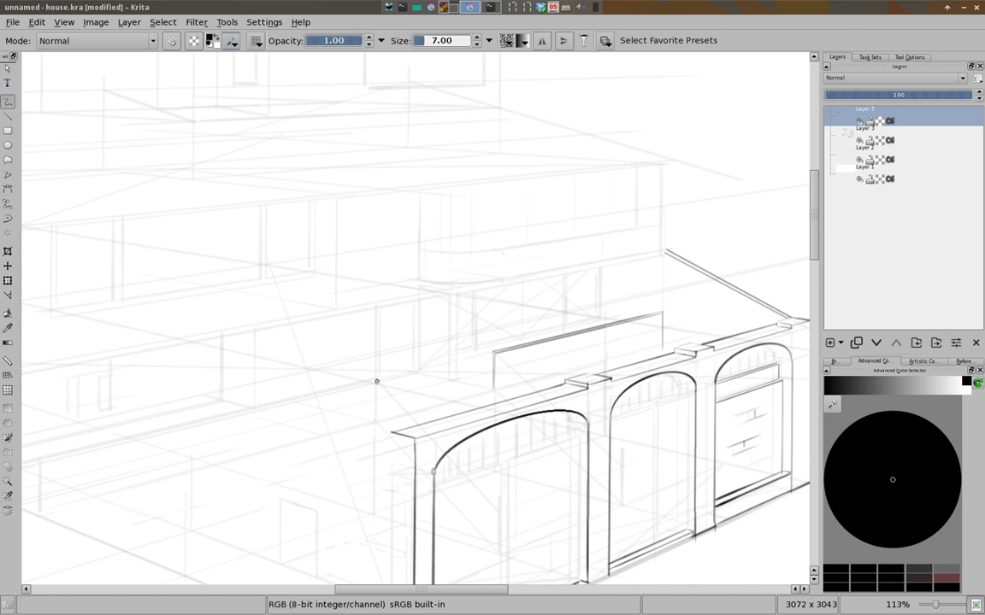
Zoom out to 82%, undo a trial straight line from the arch corner, and sketch a trial left-wall stroke
left_click_drag(376, 382, 566, 338)
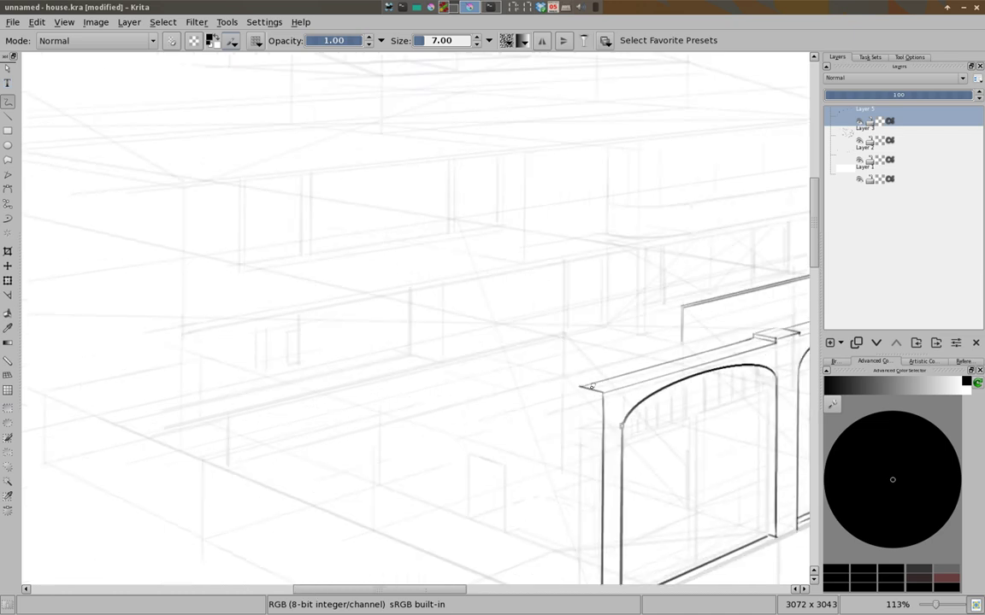
left_click_drag(563, 364, 275, 287)
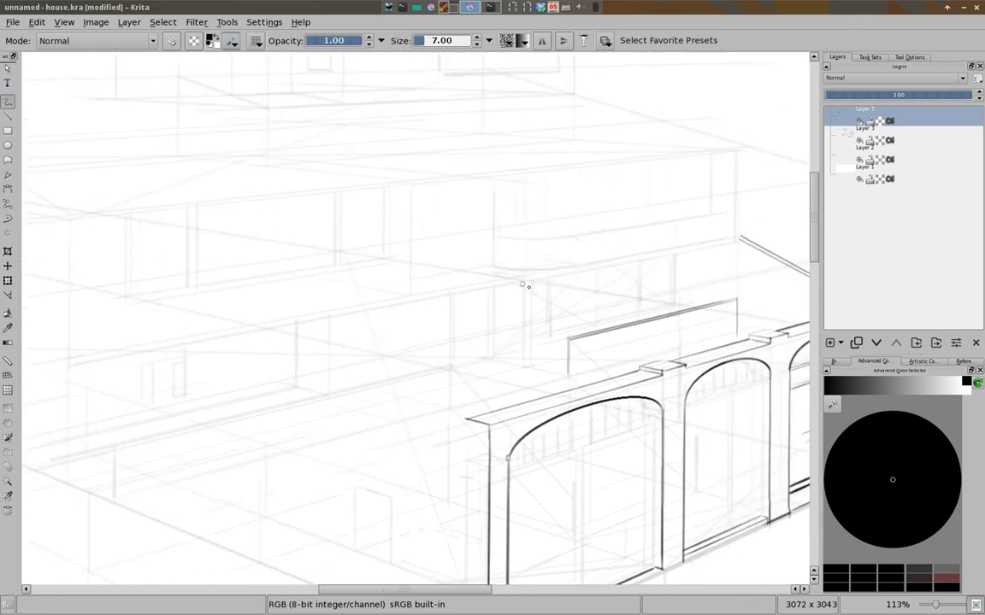
left_click_drag(369, 319, 532, 332)
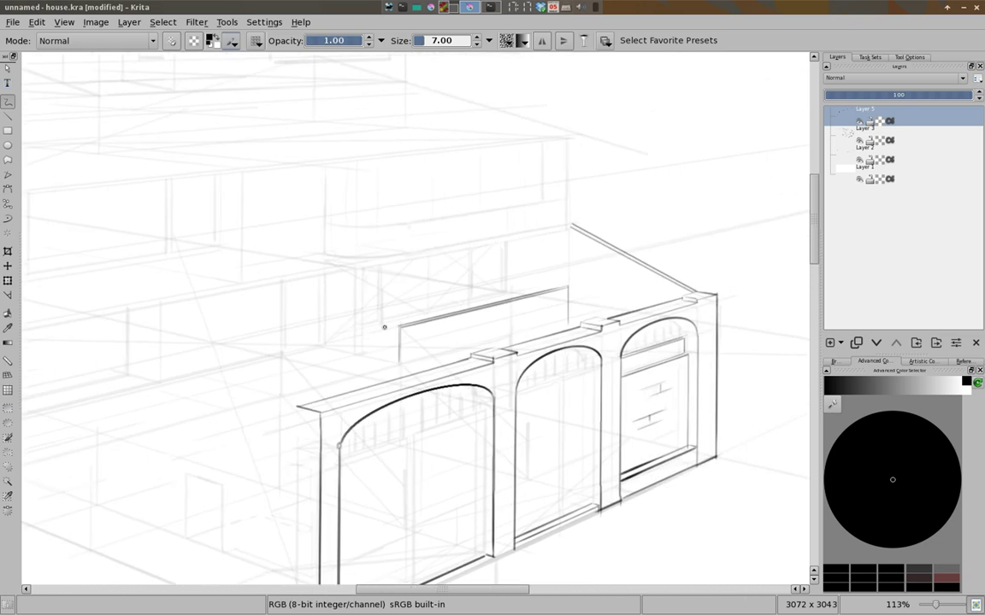
key("v")
mouse_move(484, 343)
left_mouse_down()
mouse_move(373, 287)
mouse_move(201, 282)
mouse_move(201, 299)
left_mouse_up()
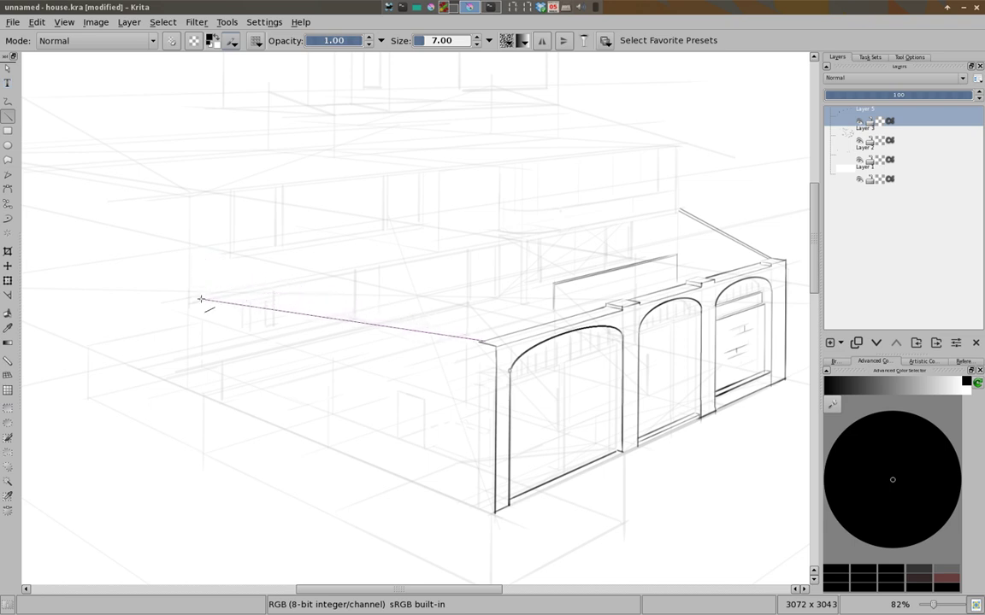
left_click_drag(201, 299, 275, 272)
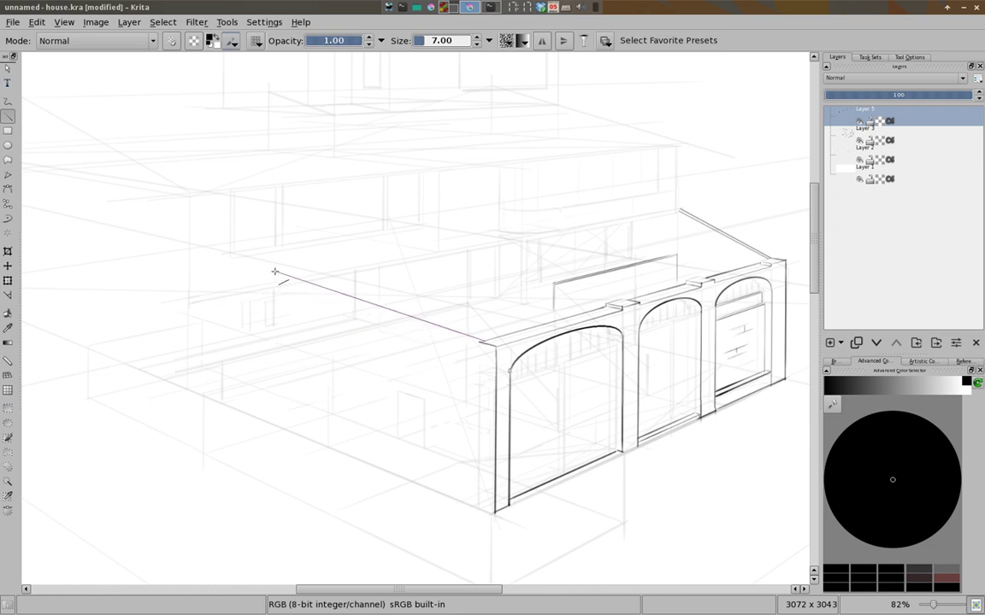
left_click_drag(274, 272, 258, 242)
key("ctrl+z")
key("b")
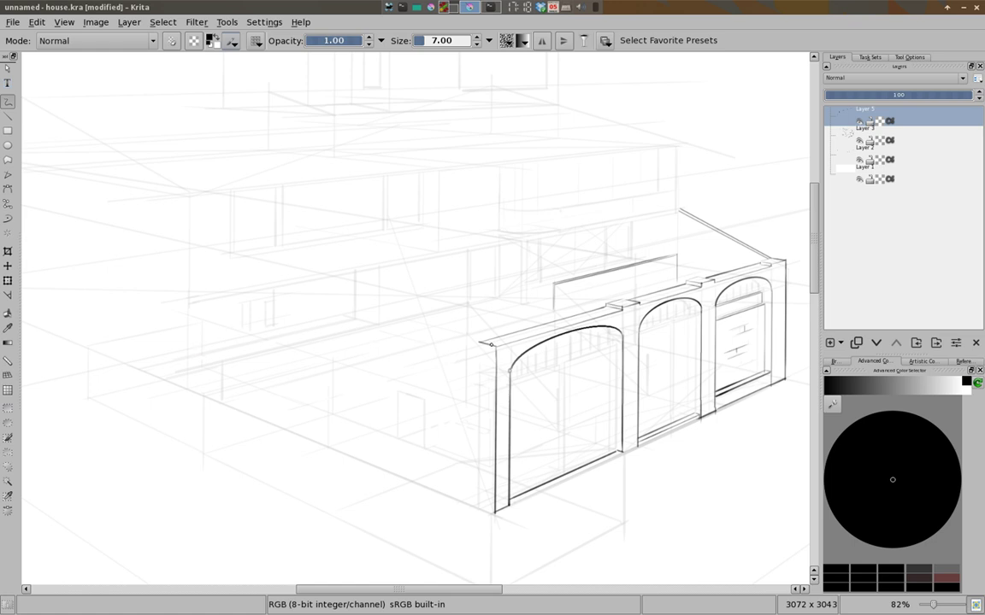
left_click_drag(482, 508, 461, 481)
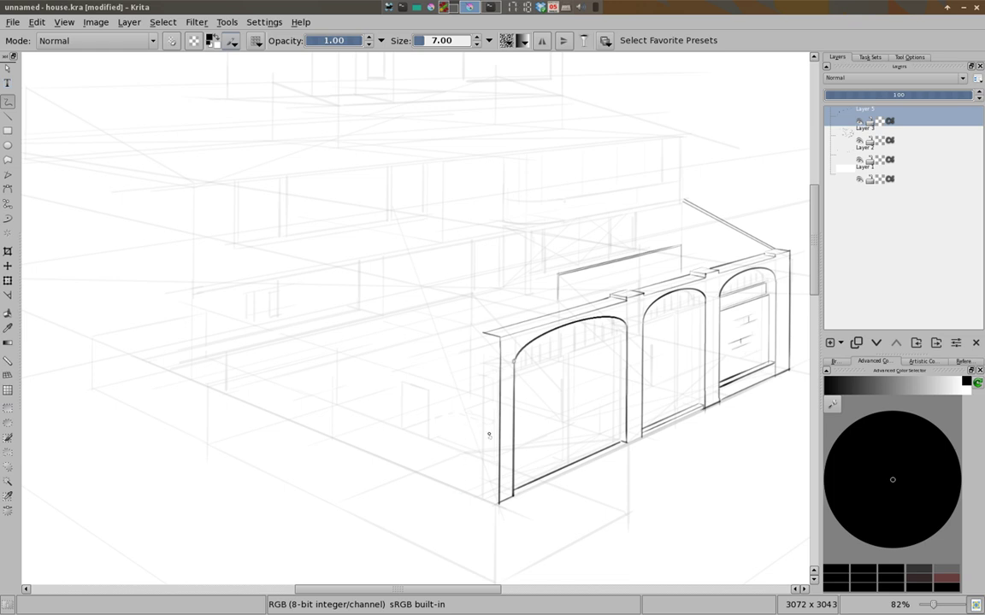
left_click_drag(464, 425, 463, 438)
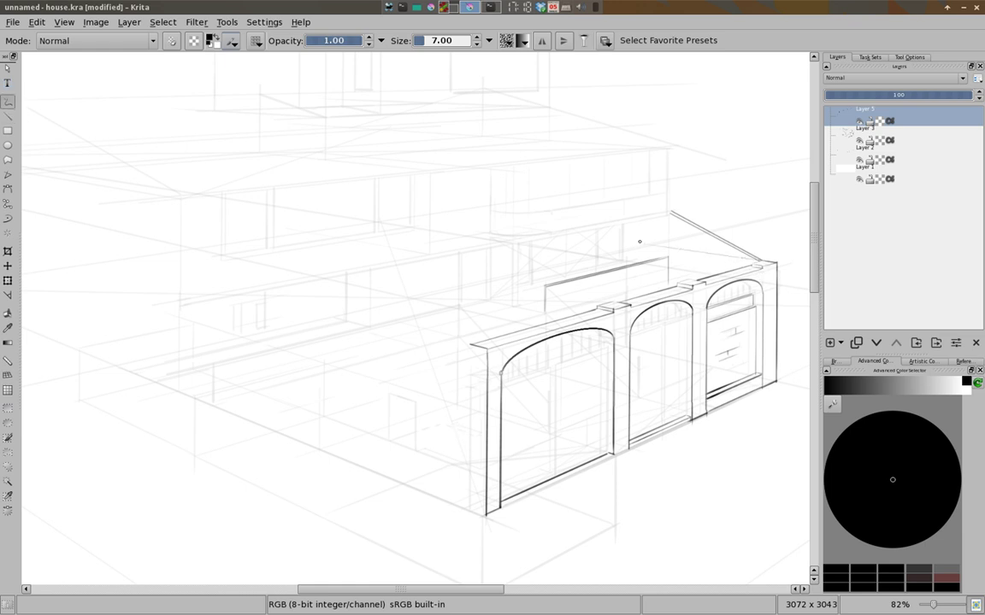
left_click_drag(185, 362, 449, 431)
Undo the trial stroke, zoom out and back to 78%, and reset colours to black
key("ctrl+z")
left_click_drag(180, 275, 240, 295)
mouse_move(295, 266)
left_mouse_down()
mouse_move(312, 304)
mouse_move(292, 349)
left_mouse_up()
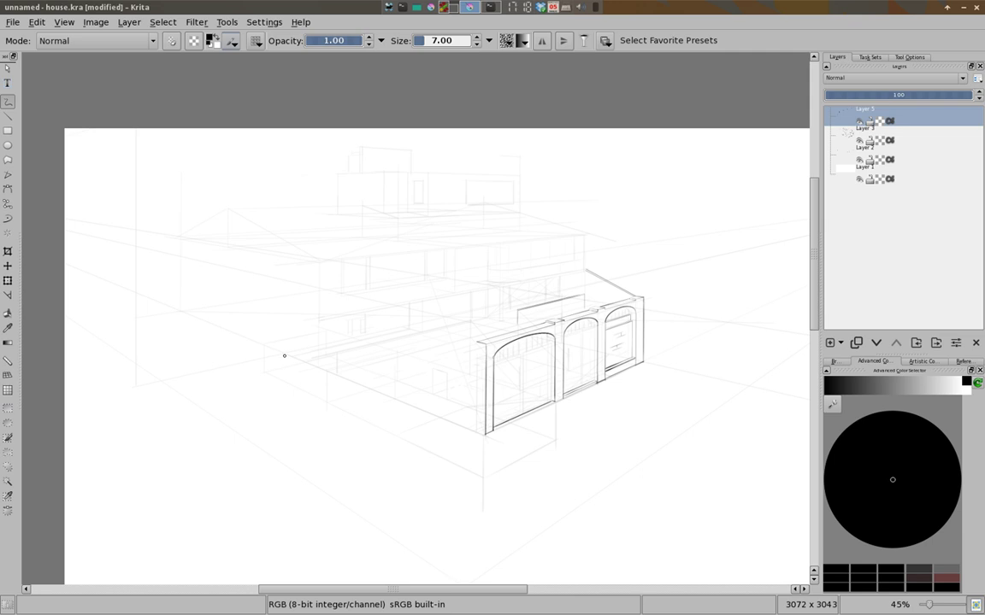
mouse_move(489, 343)
left_mouse_down()
mouse_move(512, 326)
mouse_move(260, 379)
left_mouse_up()
key("x")
key("ctrl+z")
Ink the left wall's long top edge as a doubled perspective line, plus a short vertical below
left_click_drag(511, 321, 245, 385)
left_click_drag(513, 324, 237, 392)
key("ctrl+z")
left_click_drag(512, 326, 236, 394)
key("ctrl+z")
left_click_drag(510, 323, 231, 390)
key("ctrl+z")
left_click_drag(503, 321, 239, 385)
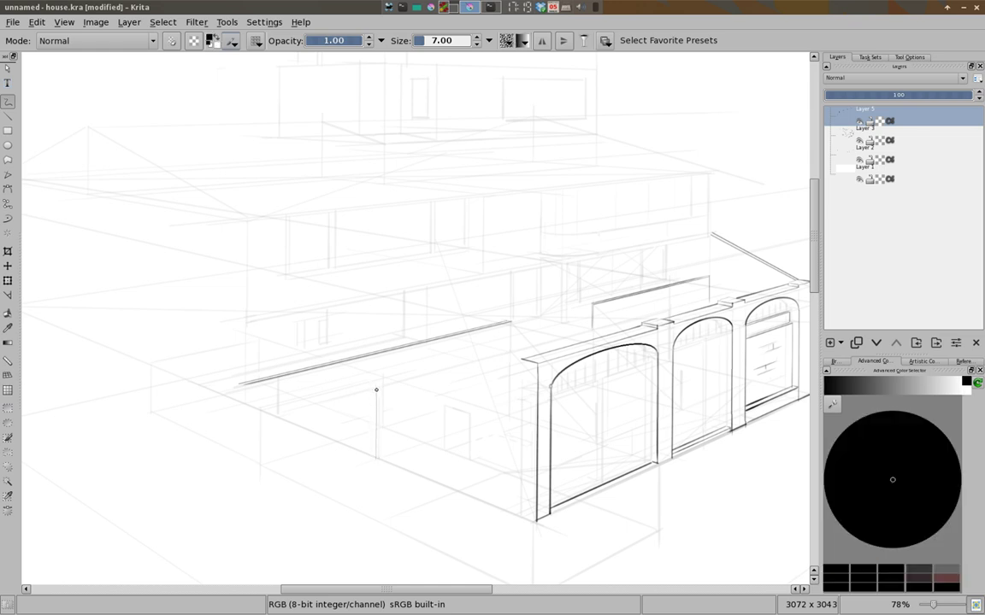
left_click_drag(378, 455, 378, 396)
On Layer 3, draw a faint vertical and a straight construction line
left_click(872, 135)
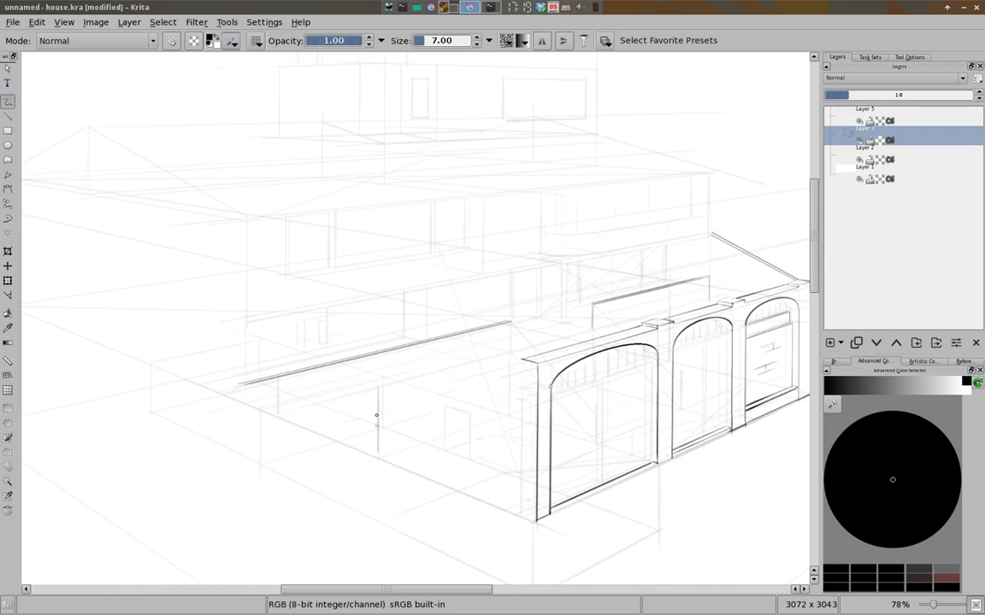
left_click_drag(377, 384, 382, 228)
mouse_move(308, 285)
left_mouse_down()
mouse_move(396, 377)
mouse_move(318, 354)
left_mouse_up()
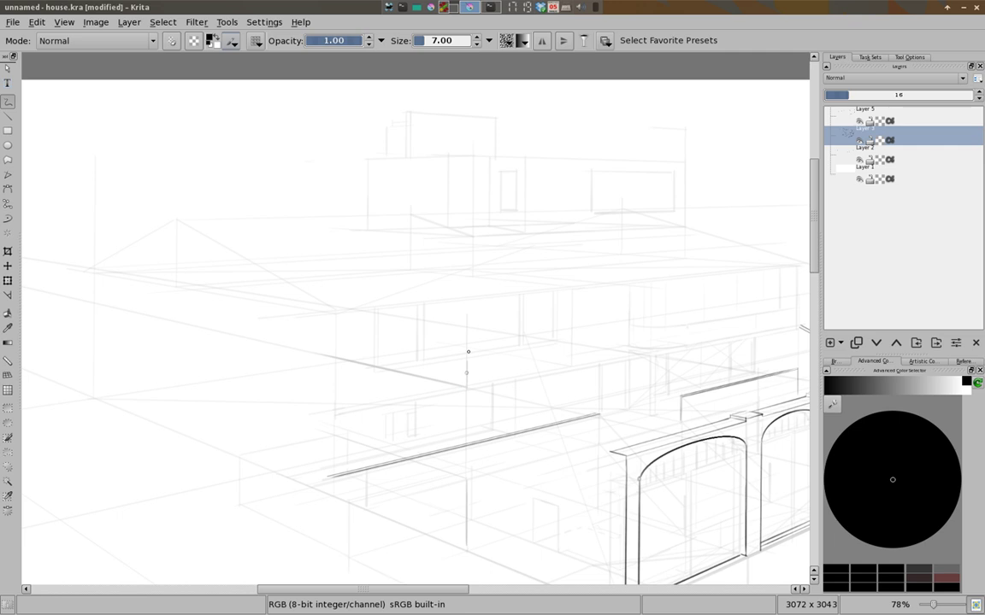
scroll(419, 336, "right", 1)
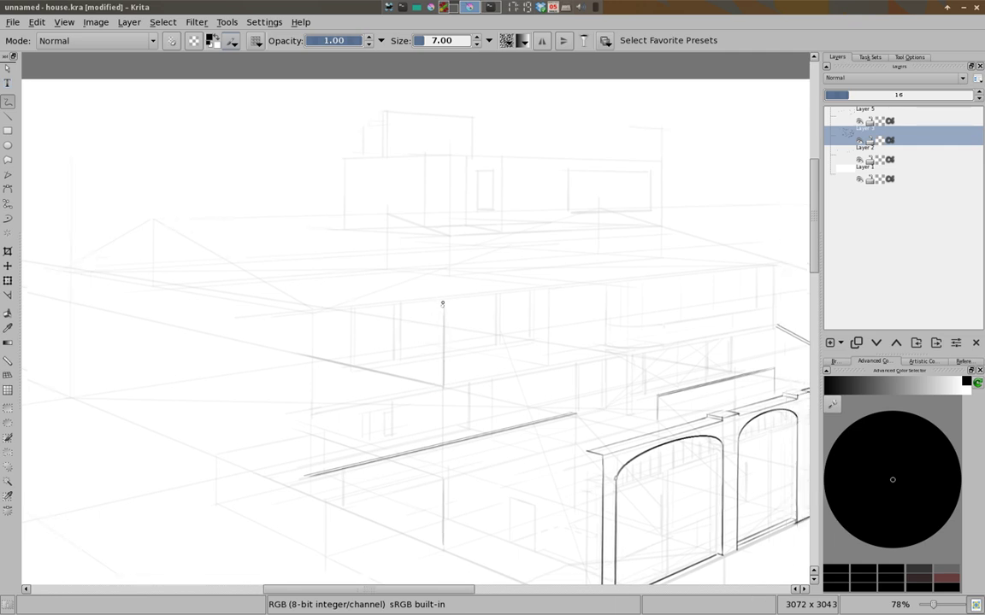
scroll(332, 346, "up", 2)
scroll(333, 345, "left", 3)
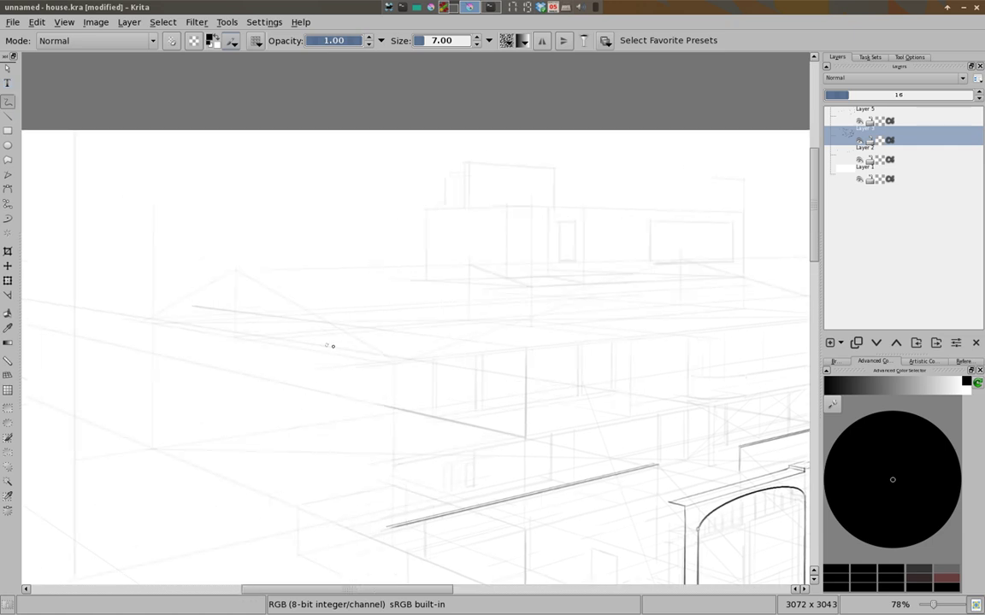
key("v")
mouse_move(367, 267)
left_mouse_down()
mouse_move(526, 348)
mouse_move(326, 281)
left_mouse_up()
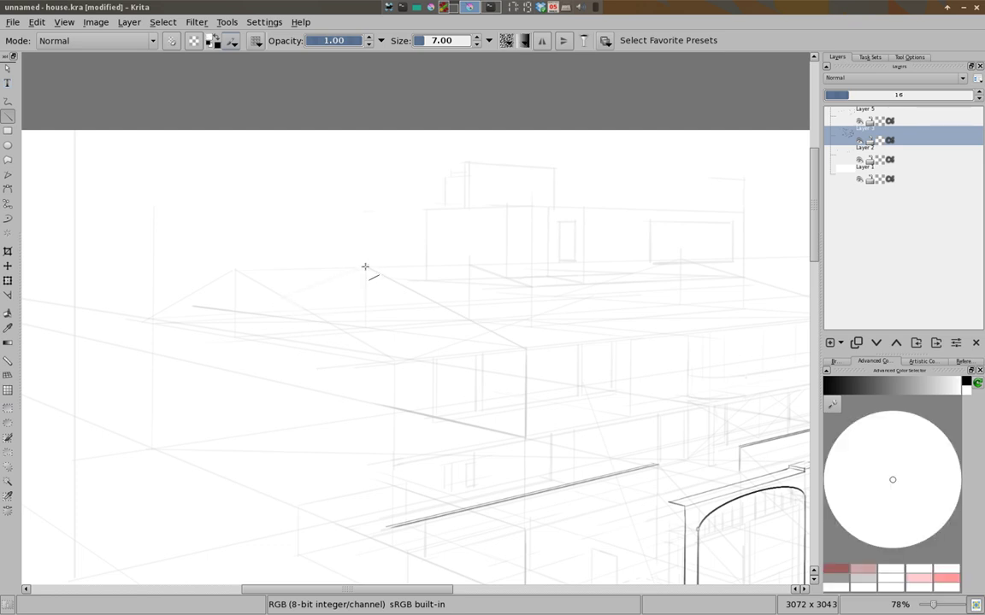
Bring the arched wall into view and set a black freehand brush at size 11.05
left_click_drag(327, 281, 235, 315)
mouse_move(419, 364)
left_mouse_down()
mouse_move(392, 354)
mouse_move(305, 278)
left_mouse_up()
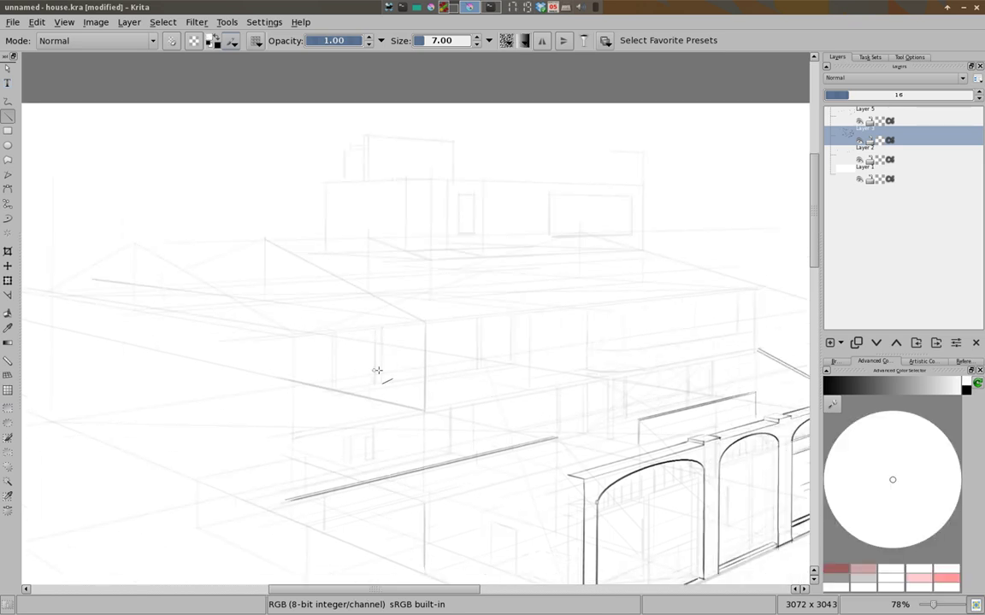
left_click_drag(470, 447, 408, 395)
mouse_move(380, 351)
left_mouse_down()
mouse_move(315, 330)
mouse_move(438, 382)
mouse_move(464, 375)
left_mouse_up()
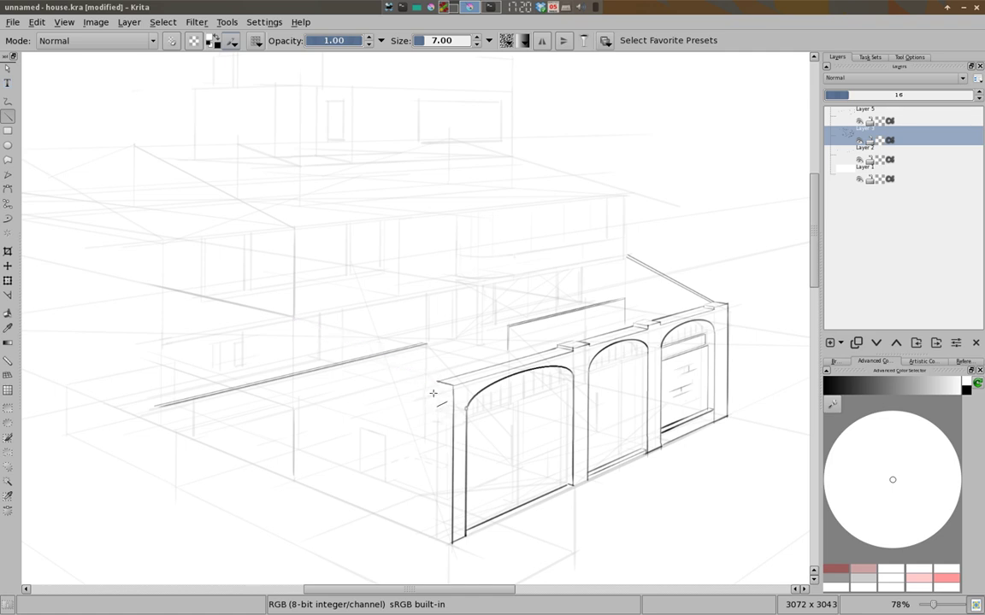
key("b")
scroll(357, 349, "up", 1)
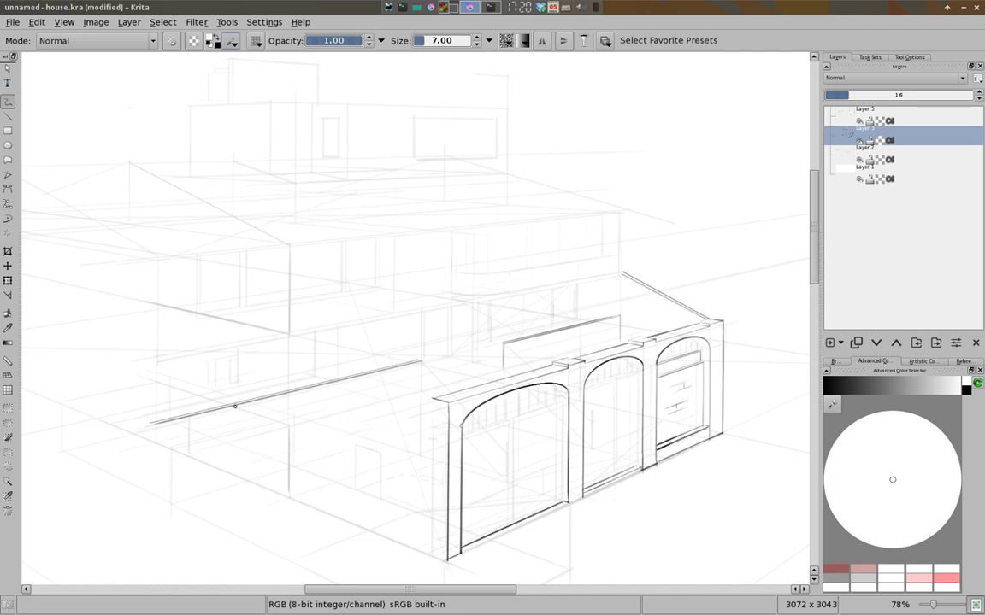
left_click_drag(232, 352, 230, 396)
key("x")
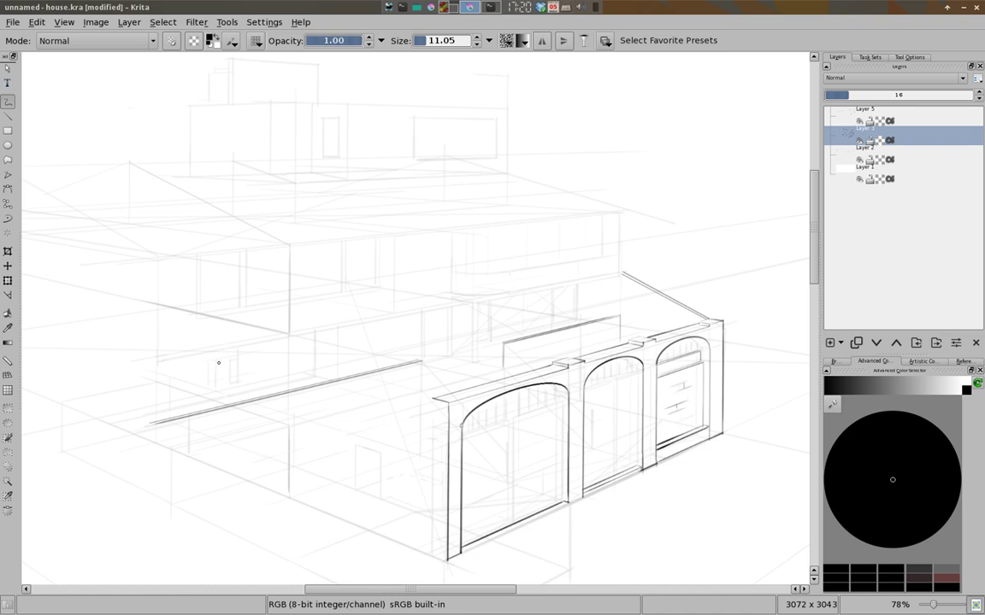
Reduce the brush size to 9 and draw a straight line across the upper house
right_click(215, 321)
left_click(225, 329)
key("bracketleft")
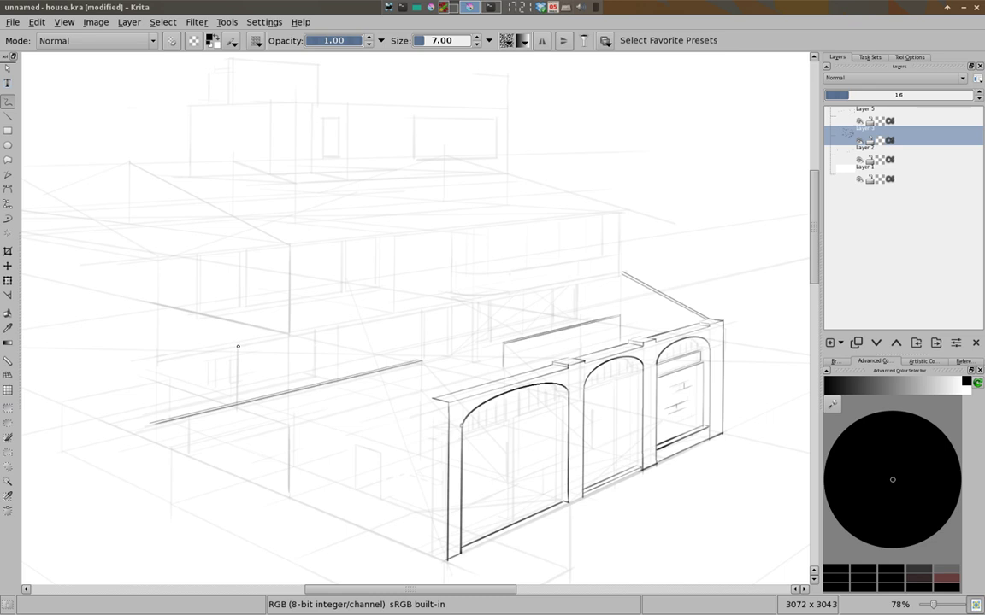
mouse_move(237, 352)
left_mouse_down()
mouse_move(317, 341)
mouse_move(394, 305)
left_mouse_up()
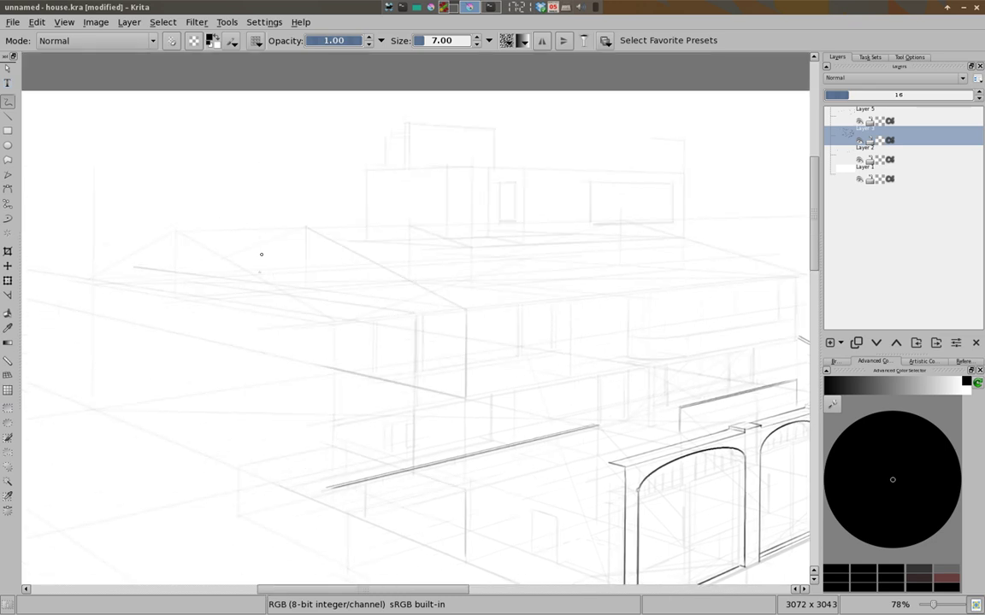
key("v")
mouse_move(259, 229)
left_mouse_down()
mouse_move(417, 317)
mouse_move(260, 229)
mouse_move(175, 256)
left_mouse_up()
left_click_drag(420, 374, 293, 306)
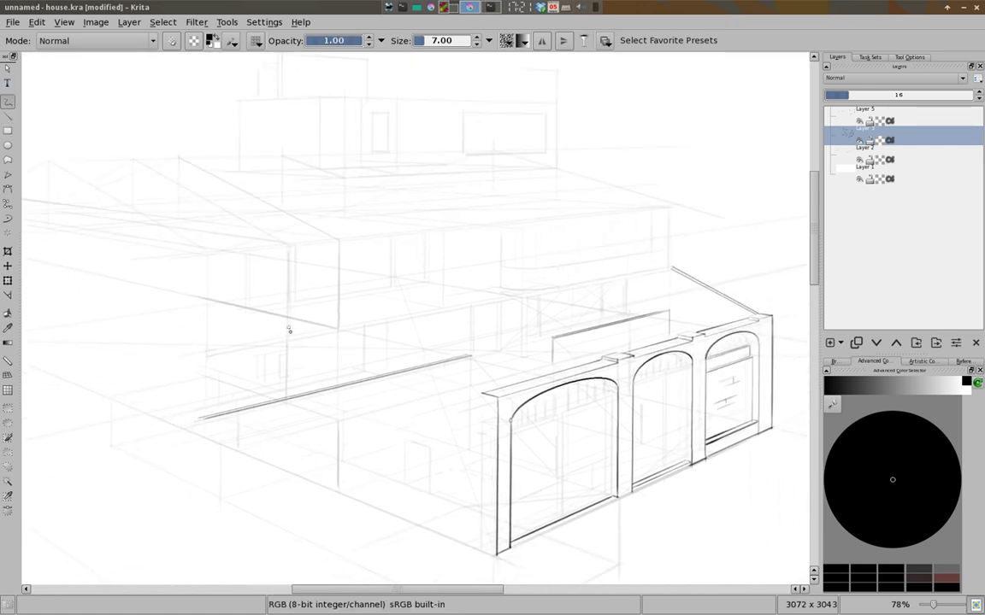
Try straight lines leftward from the arch corner, then sketch a short freehand vertical stroke
key("v")
left_click_drag(287, 315, 481, 393)
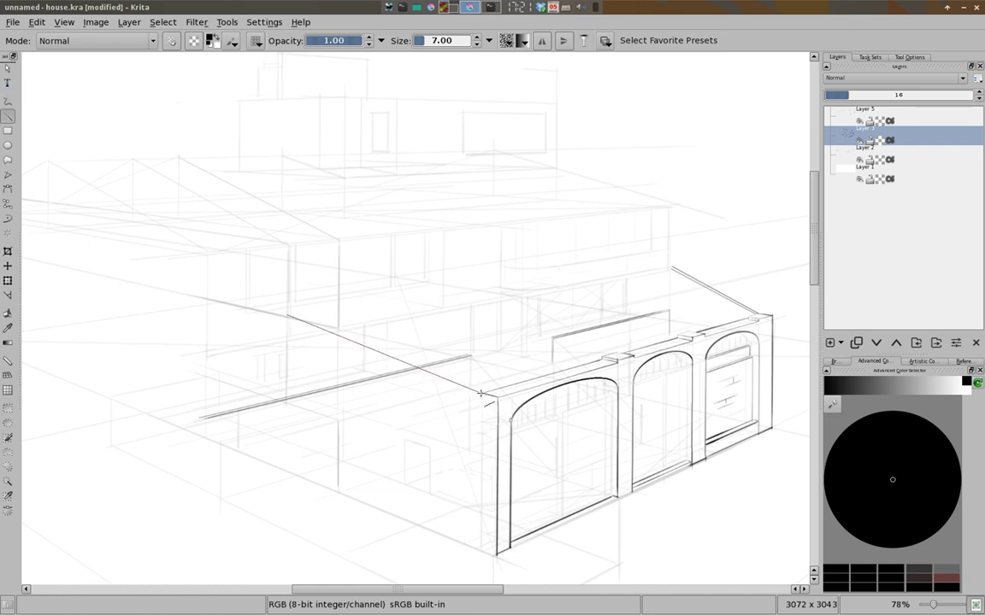
left_click_drag(287, 316, 484, 394)
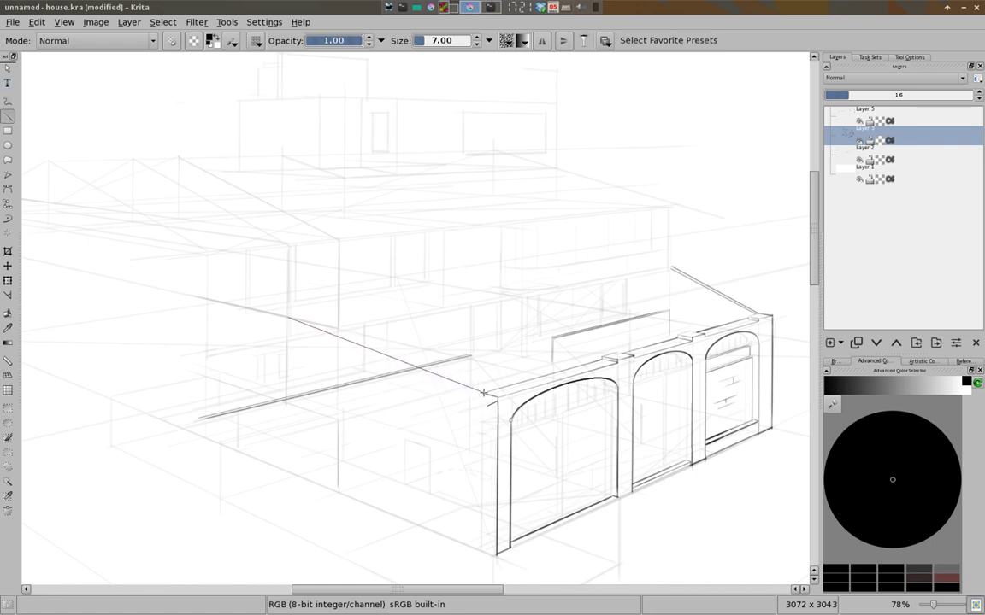
mouse_move(287, 317)
left_mouse_down()
mouse_move(471, 401)
mouse_move(442, 366)
left_mouse_up()
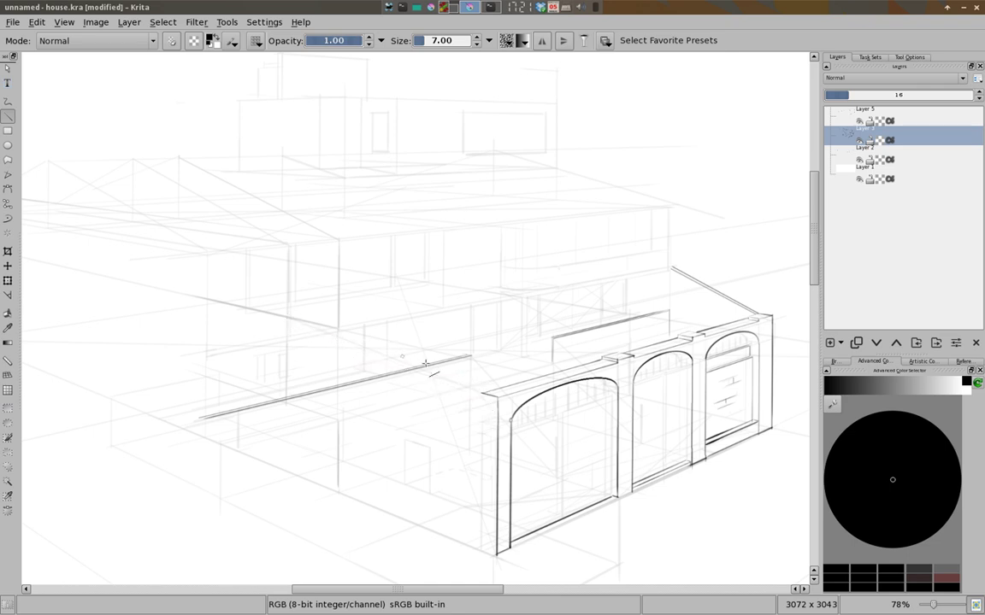
left_click_drag(484, 394, 289, 316)
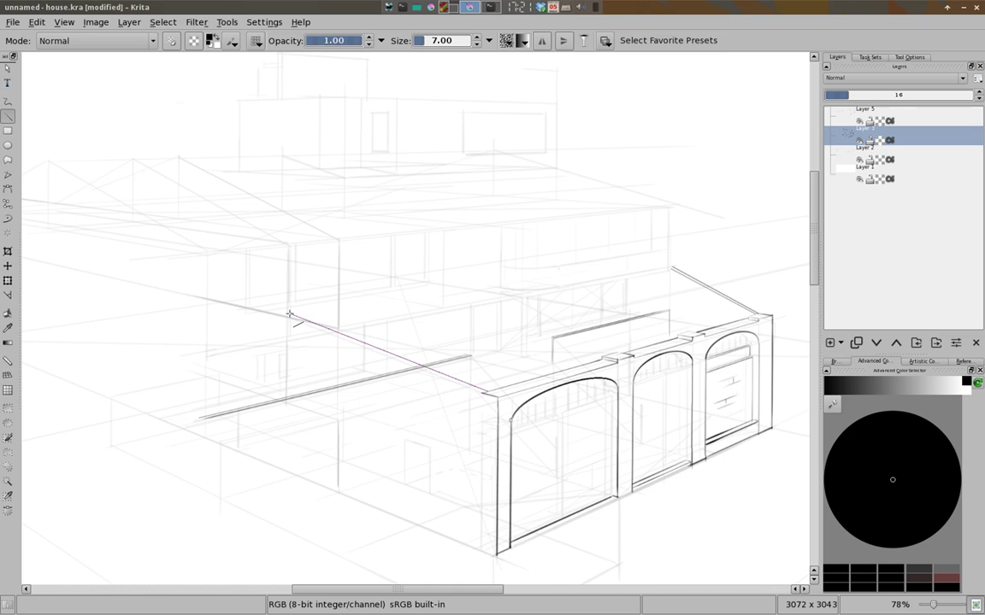
key("b")
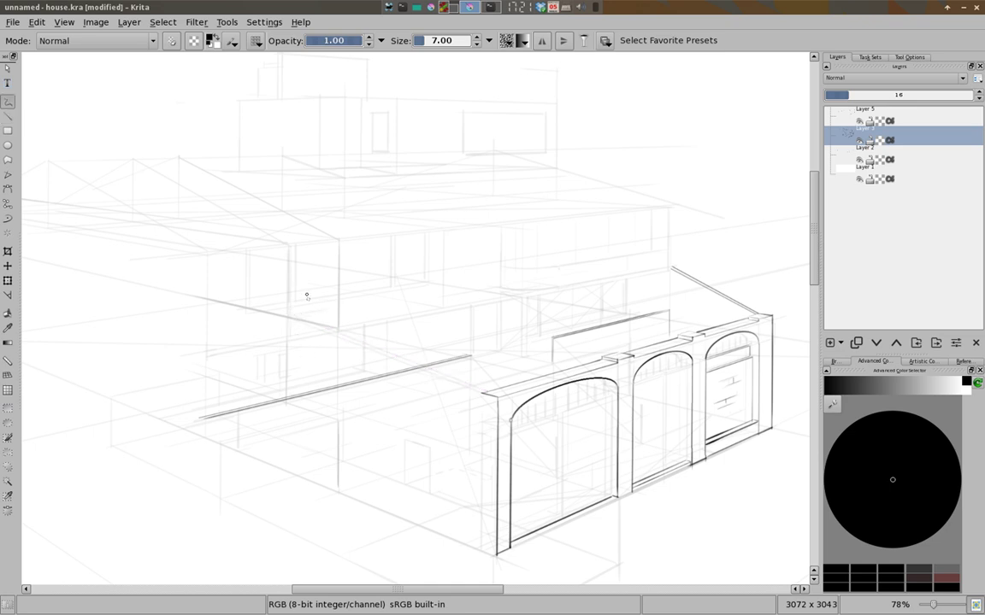
left_click_drag(346, 248, 347, 280)
On Layer 5, ink the back wall's top edge and undo the stray vertical stroke
left_click(880, 117)
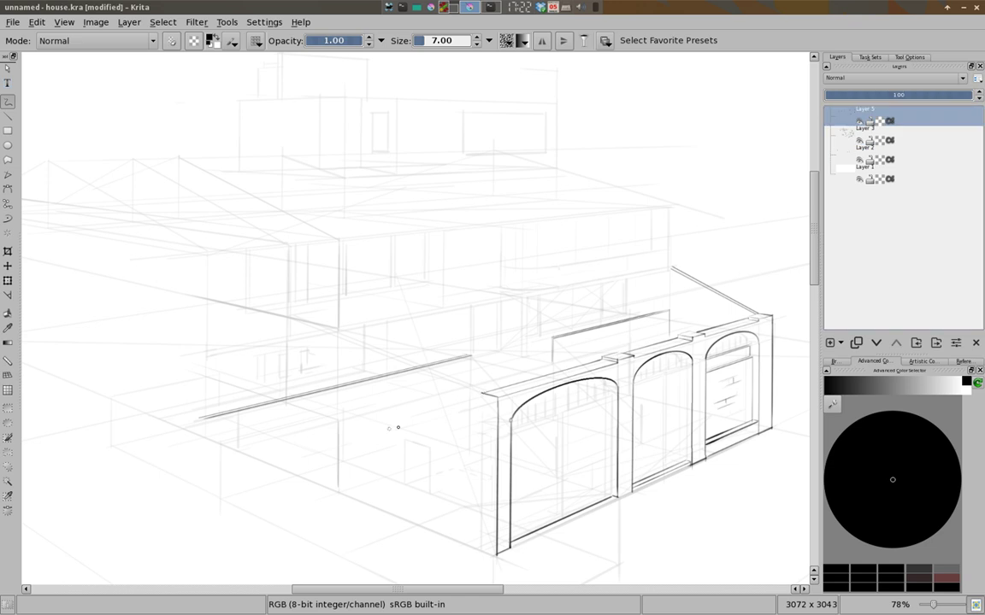
scroll(463, 407, "right", 3)
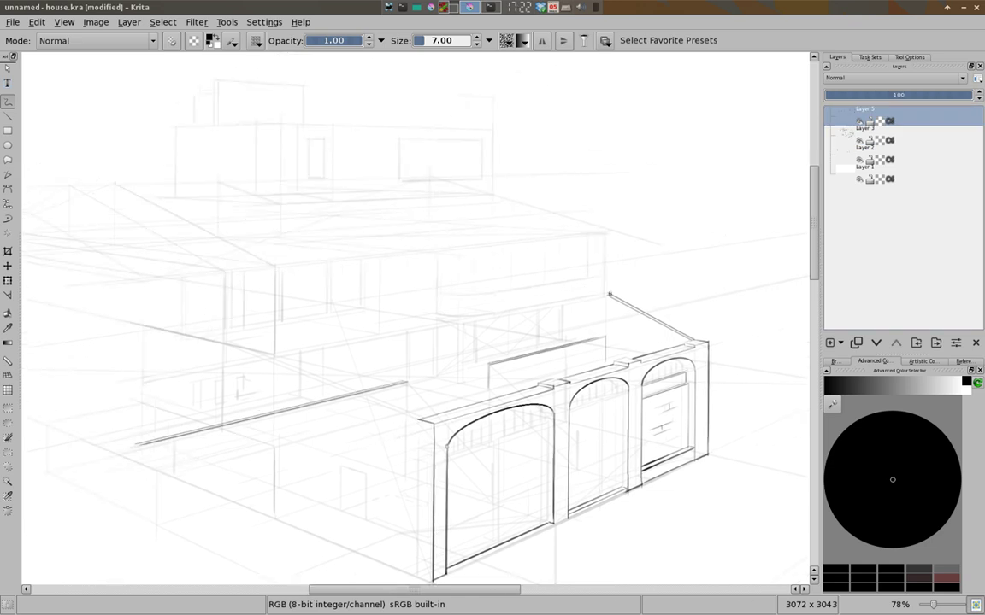
mouse_move(606, 297)
left_mouse_down()
mouse_move(462, 325)
mouse_move(464, 380)
left_mouse_up()
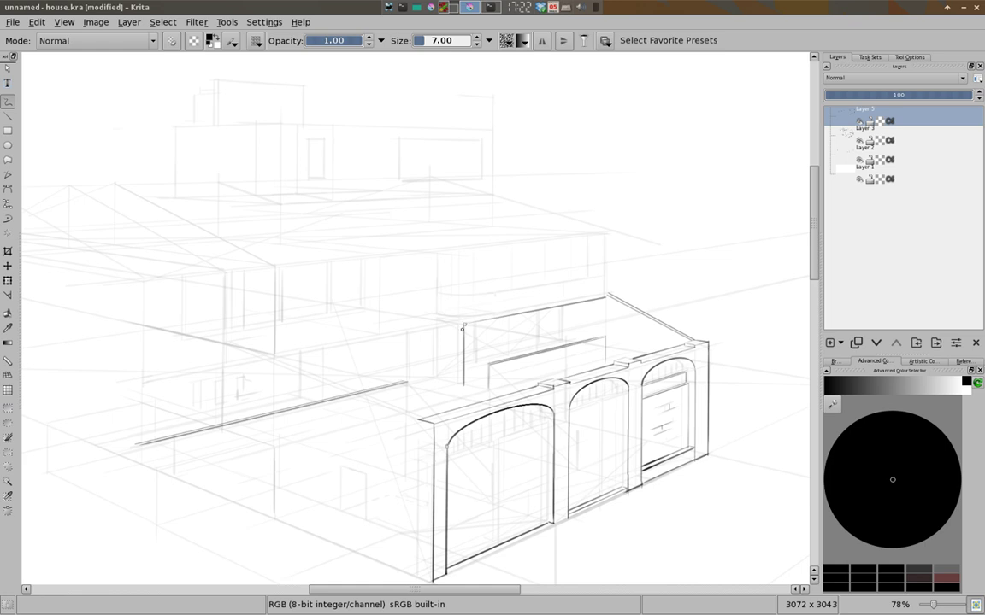
key("ctrl+z")
Ink the back wall's vertical corner and a short base edge at its foot
scroll(453, 380, "up", 5)
scroll(530, 417, "up", 2)
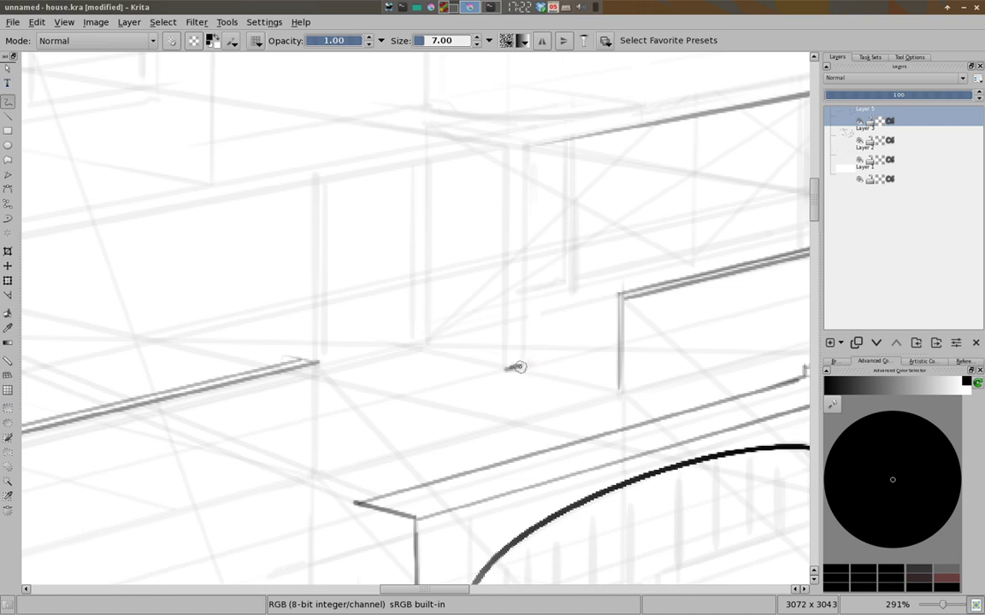
left_click_drag(524, 149, 530, 357)
key("ctrl+z")
left_click_drag(523, 154, 523, 351)
left_click_drag(542, 150, 401, 247)
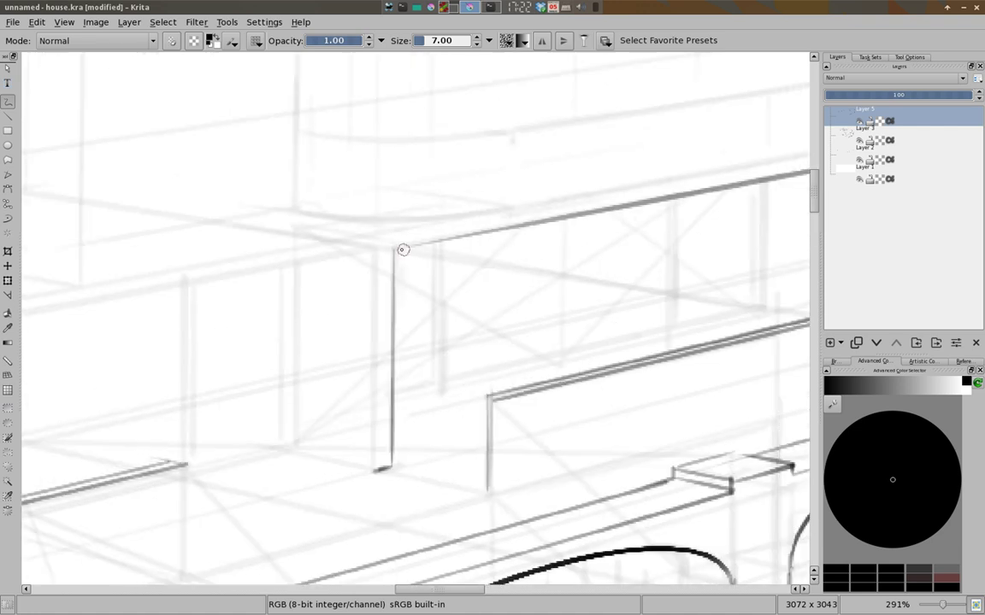
mouse_move(340, 466)
left_mouse_down()
mouse_move(376, 472)
mouse_move(376, 286)
mouse_move(294, 265)
left_mouse_up()
Ink the back wall's long top edge, lower edge, and a vertical jamb
left_click_drag(204, 281, 469, 285)
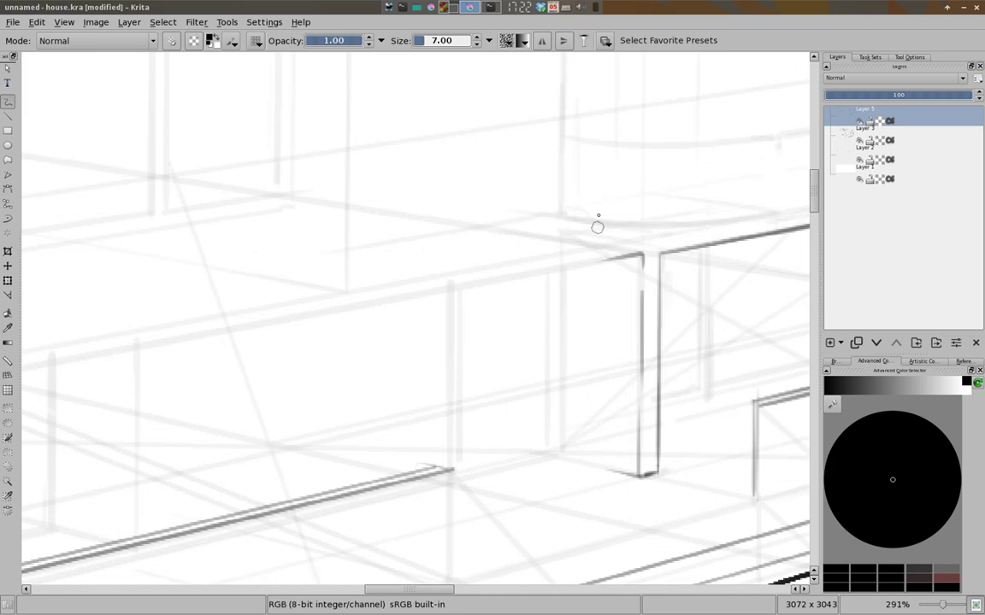
left_click_drag(626, 255, 133, 342)
left_click_drag(560, 266, 176, 335)
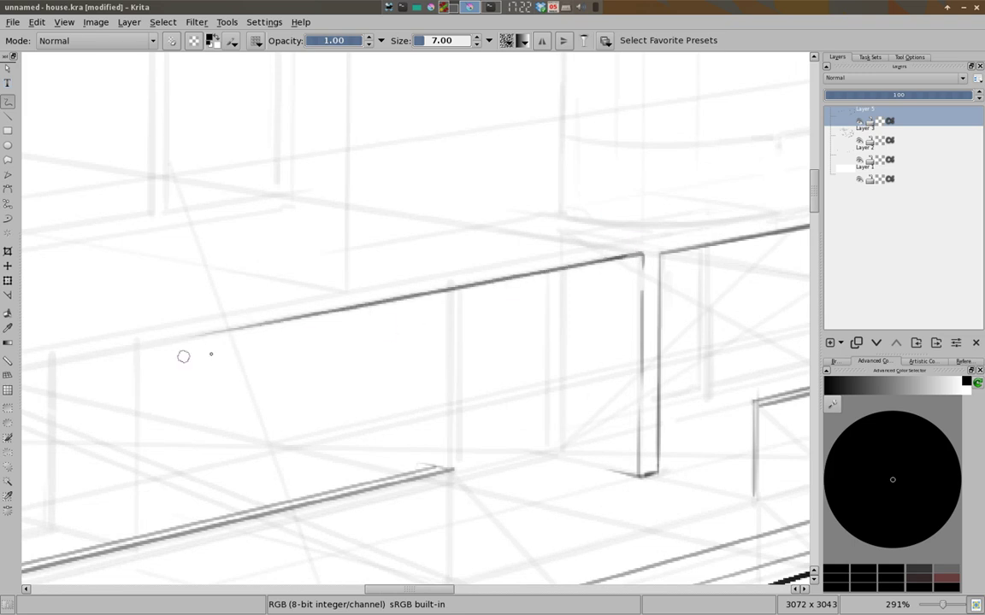
left_click_drag(642, 475, 561, 458)
mouse_move(562, 271)
left_mouse_down()
mouse_move(560, 456)
mouse_move(453, 470)
mouse_move(463, 294)
mouse_move(470, 474)
left_mouse_up()
Ink the doorway's side jambs, a handle, and a panel with grille bars
left_click_drag(459, 291, 458, 484)
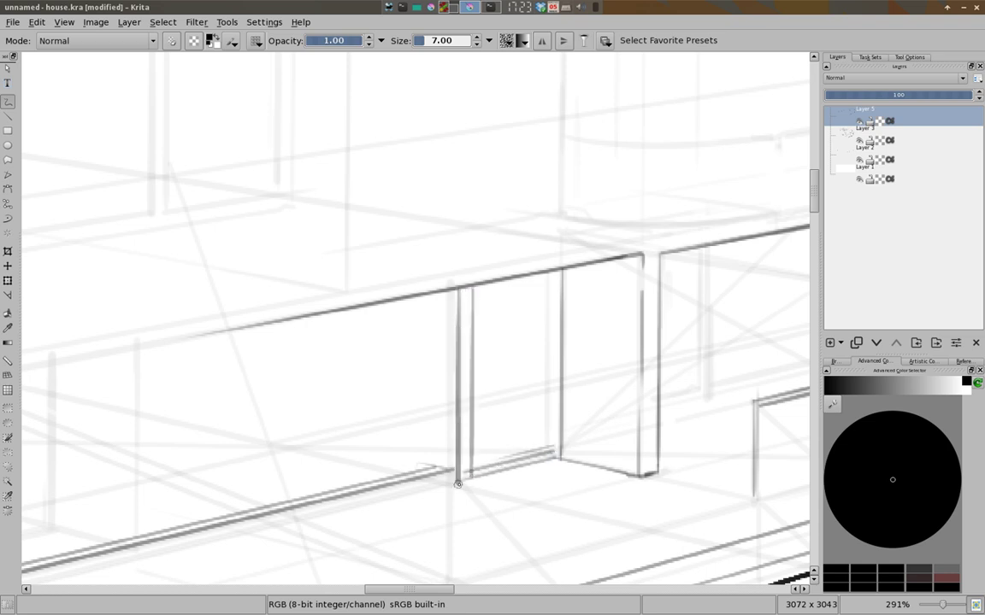
key("ctrl+z")
key("ctrl+z")
left_click_drag(463, 295, 462, 475)
left_click_drag(483, 374, 484, 395)
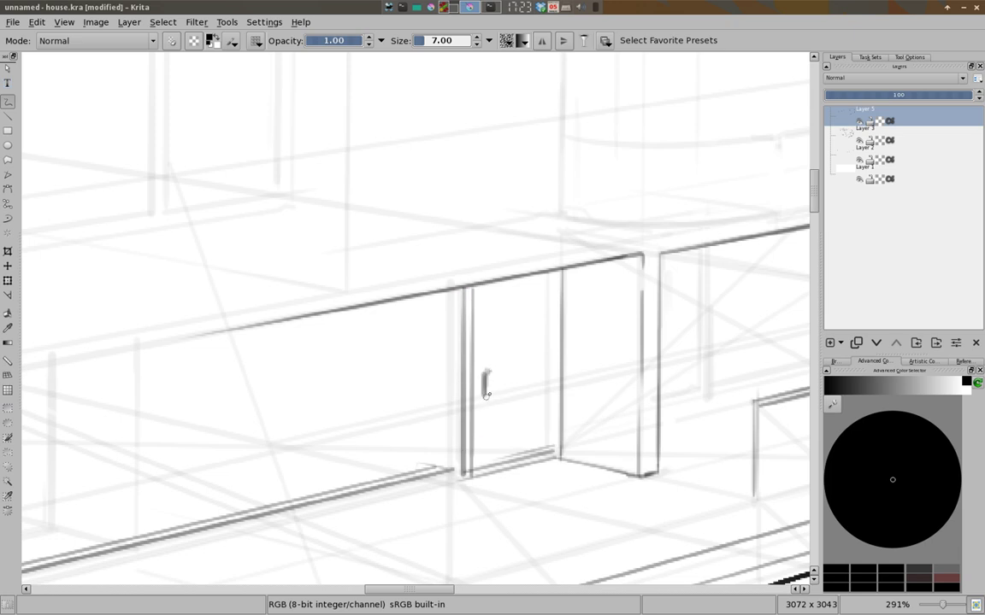
mouse_move(493, 350)
left_mouse_down()
mouse_move(493, 300)
mouse_move(498, 364)
left_mouse_up()
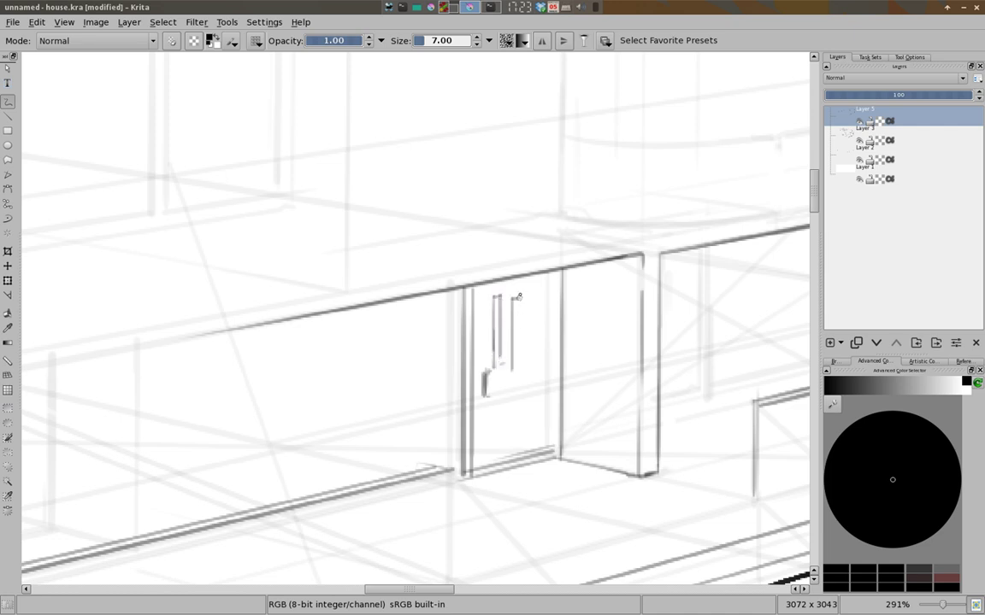
key("ctrl+z")
key("ctrl+shift+z")
key("ctrl+z")
mouse_move(496, 295)
left_mouse_down()
mouse_move(552, 285)
mouse_move(544, 359)
mouse_move(554, 354)
mouse_move(502, 296)
mouse_move(514, 363)
mouse_move(524, 285)
mouse_move(523, 363)
left_mouse_up()
left_click_drag(534, 290, 533, 359)
left_click_drag(545, 287, 545, 358)
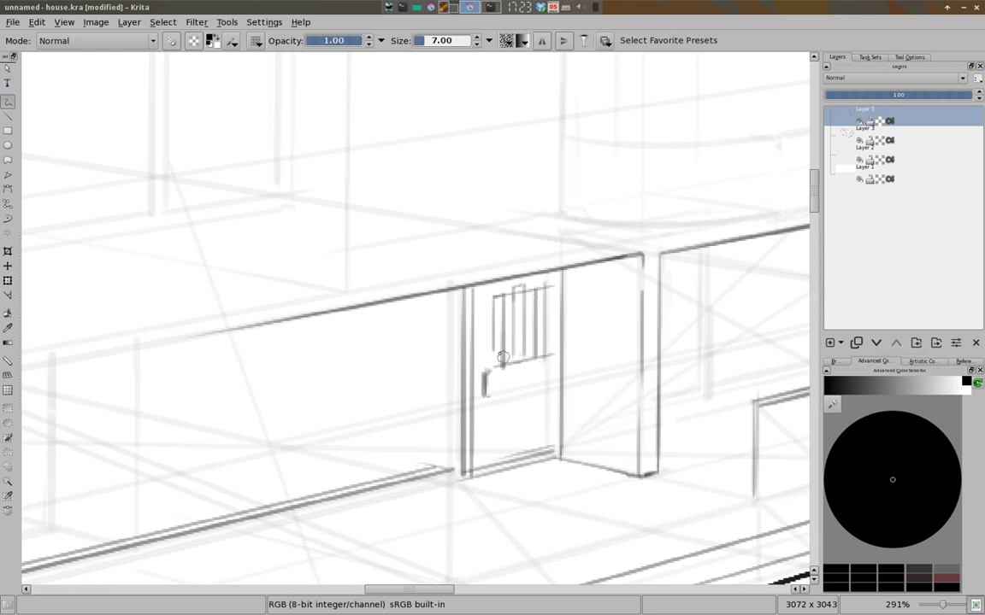
Ink the wall's bottom line and vertical edges left of the door, erasing the overshoot
left_click_drag(511, 391, 670, 298)
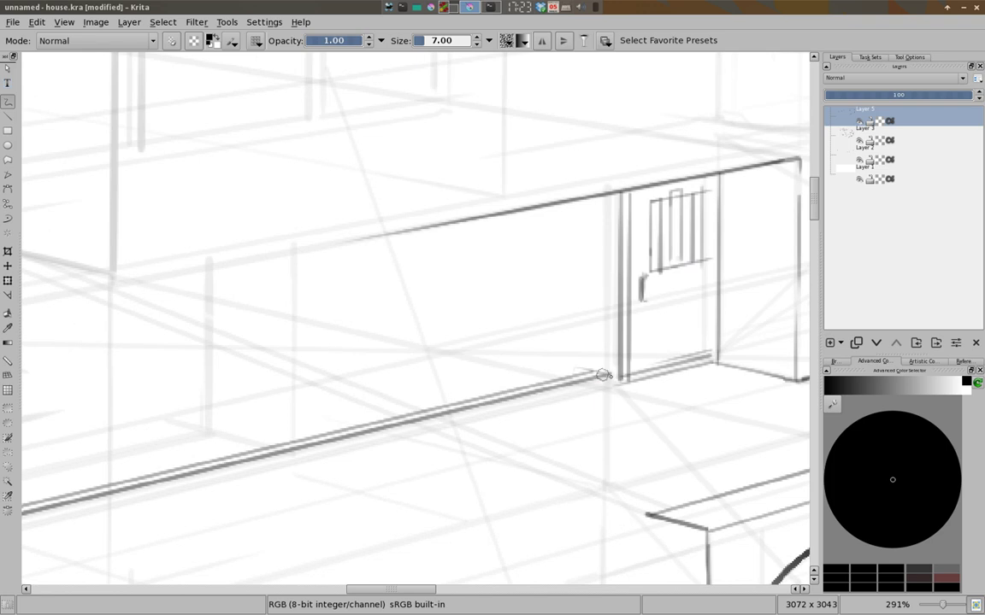
mouse_move(531, 362)
left_mouse_down()
mouse_move(585, 351)
mouse_move(407, 427)
left_mouse_up()
left_click_drag(517, 395, 517, 199)
key("e")
mouse_move(411, 420)
left_mouse_down()
mouse_move(466, 398)
mouse_move(426, 373)
left_mouse_up()
key("e")
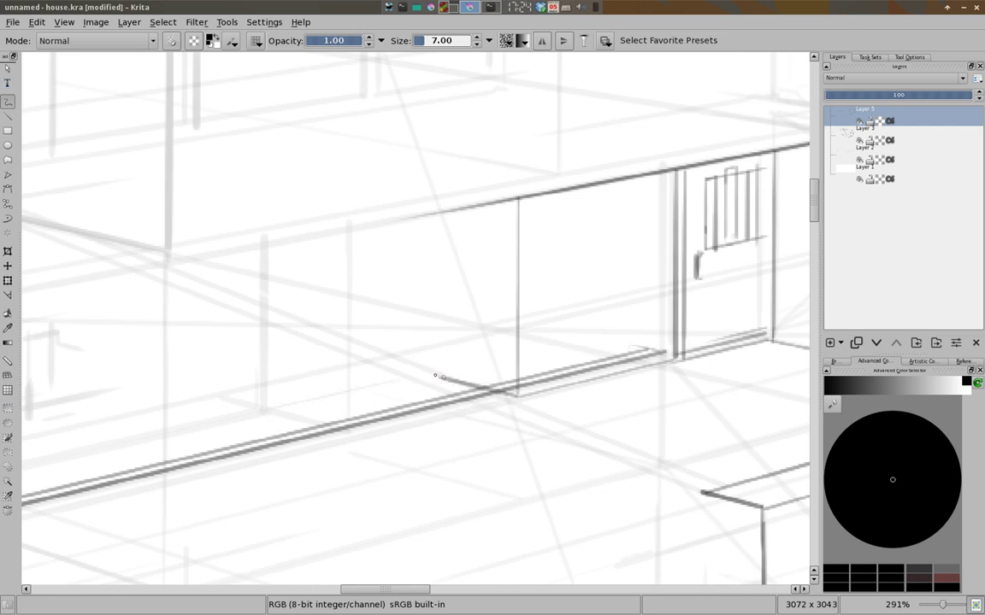
mouse_move(427, 256)
left_mouse_down()
mouse_move(408, 350)
mouse_move(405, 465)
left_mouse_up()
mouse_move(422, 311)
left_mouse_down()
mouse_move(582, 311)
mouse_move(695, 283)
mouse_move(407, 337)
left_mouse_up()
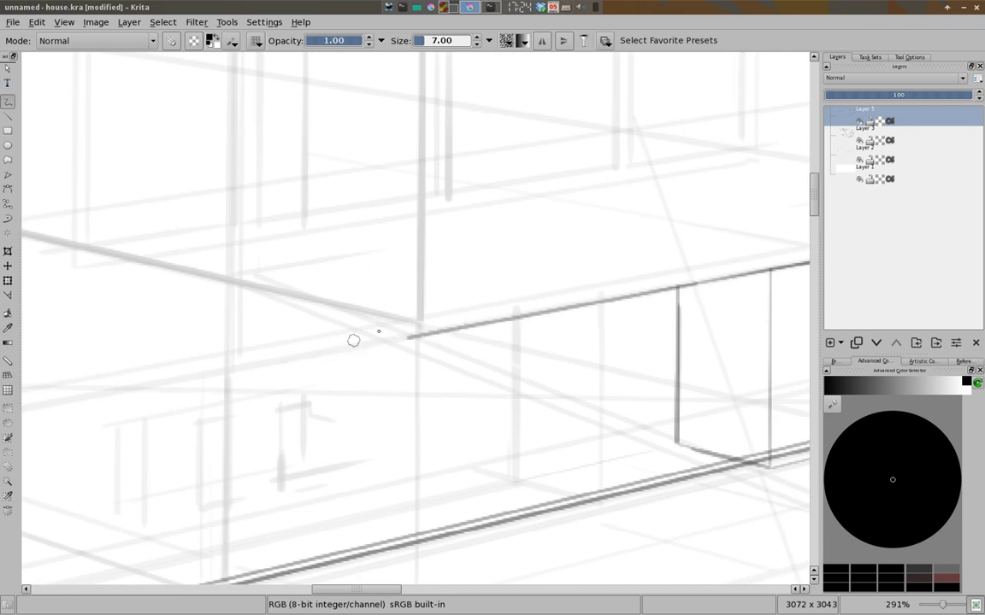
Erase part of the dark ground line with an eraser at size 21, then return to brush size 7
scroll(282, 359, "down", 2)
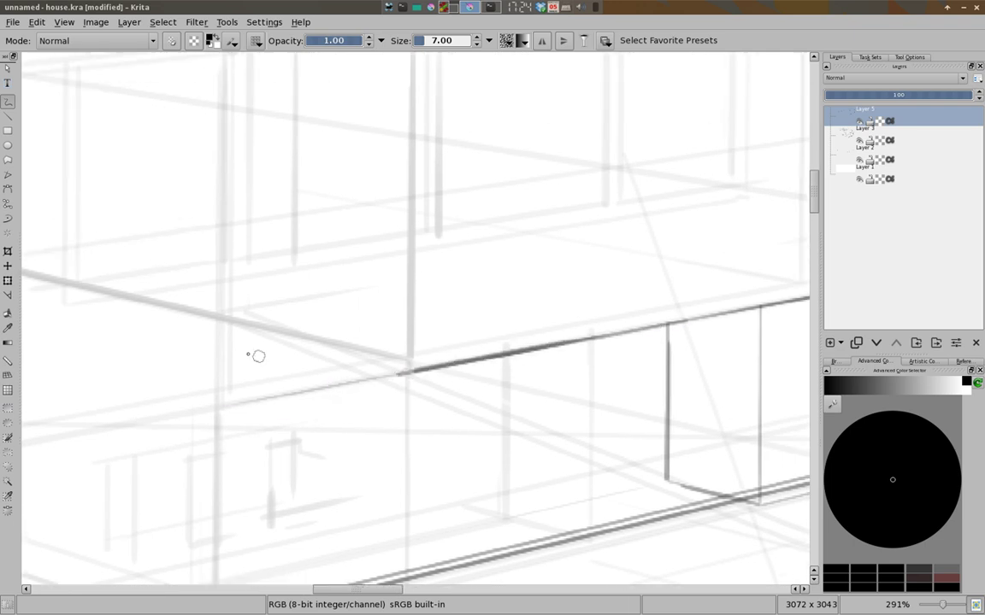
scroll(341, 351, "down", 2)
scroll(341, 351, "down", 2)
scroll(419, 367, "down", 1)
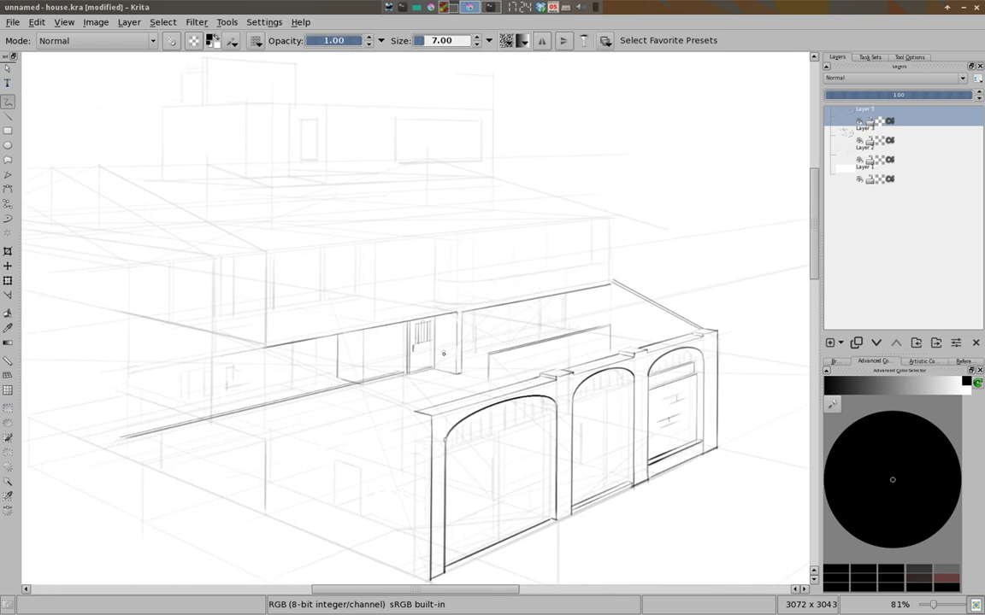
scroll(444, 353, "up", 2)
left_click_drag(393, 403, 429, 420)
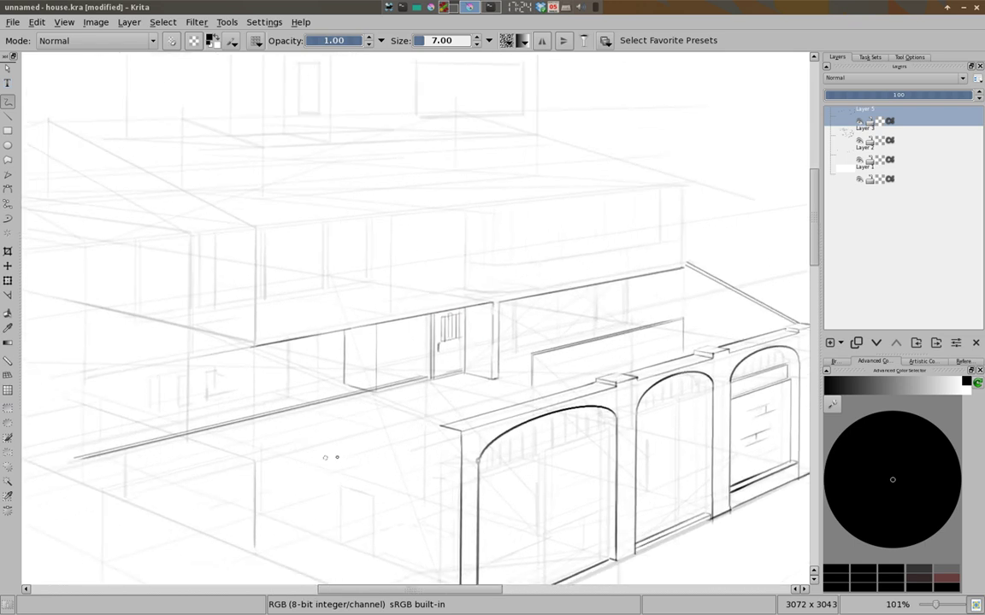
left_click_drag(326, 457, 467, 405)
key("e")
left_click_drag(245, 396, 277, 383)
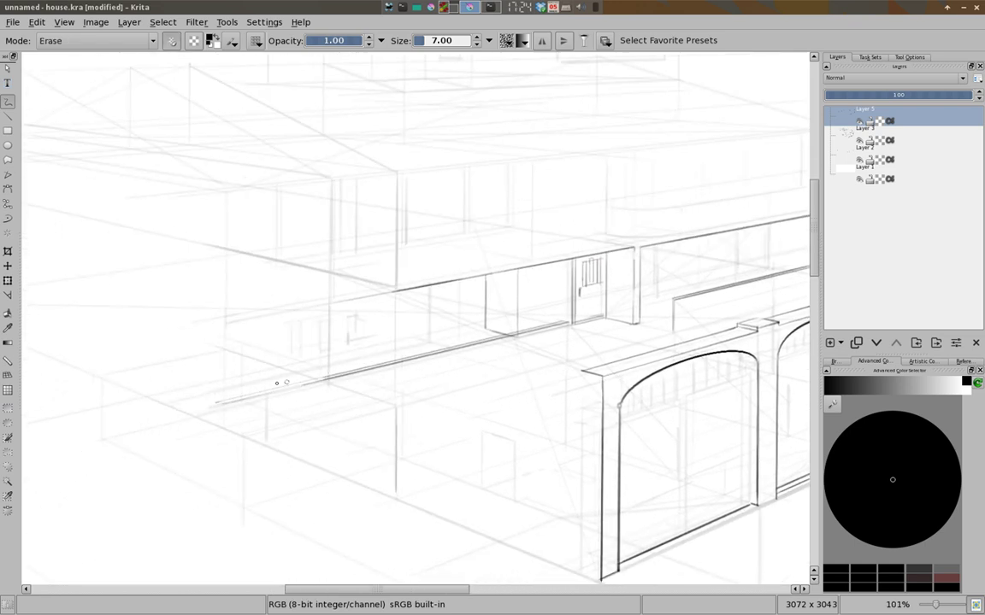
key("bracketright")
key("bracketright")
key("bracketright")
left_click_drag(301, 381, 389, 364)
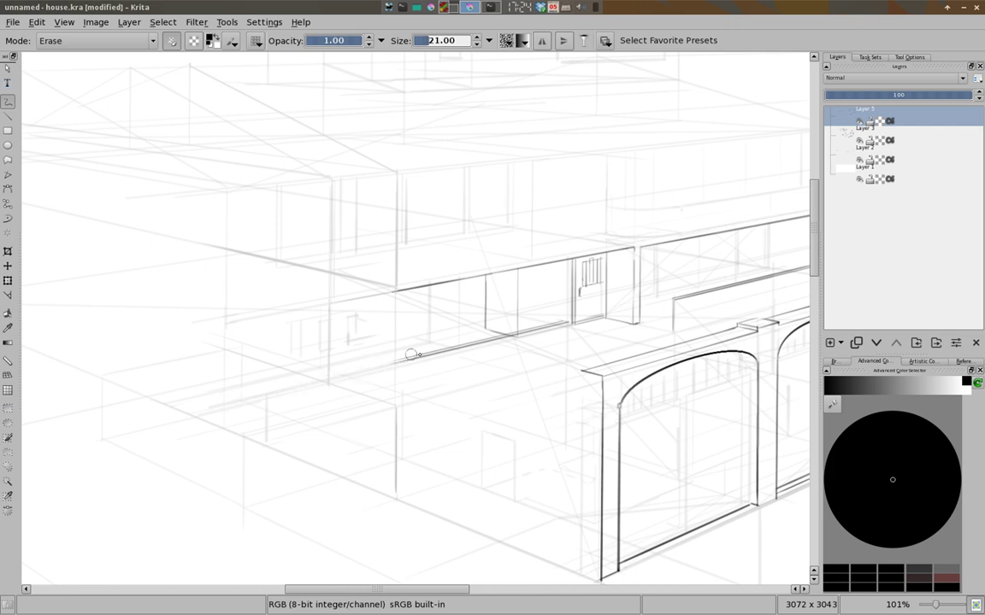
scroll(373, 325, "right", 5)
key("bracketleft")
key("bracketleft")
key("bracketleft")
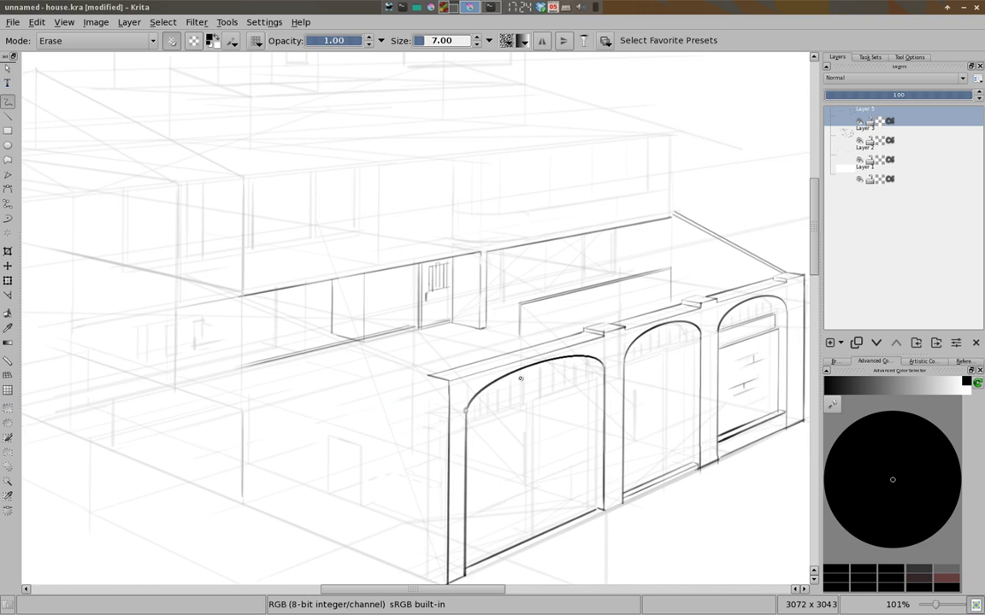
key("e")
Ink the double door's two edges and top inside the middle arch
mouse_move(514, 427)
left_mouse_down()
mouse_move(373, 425)
mouse_move(298, 439)
left_mouse_up()
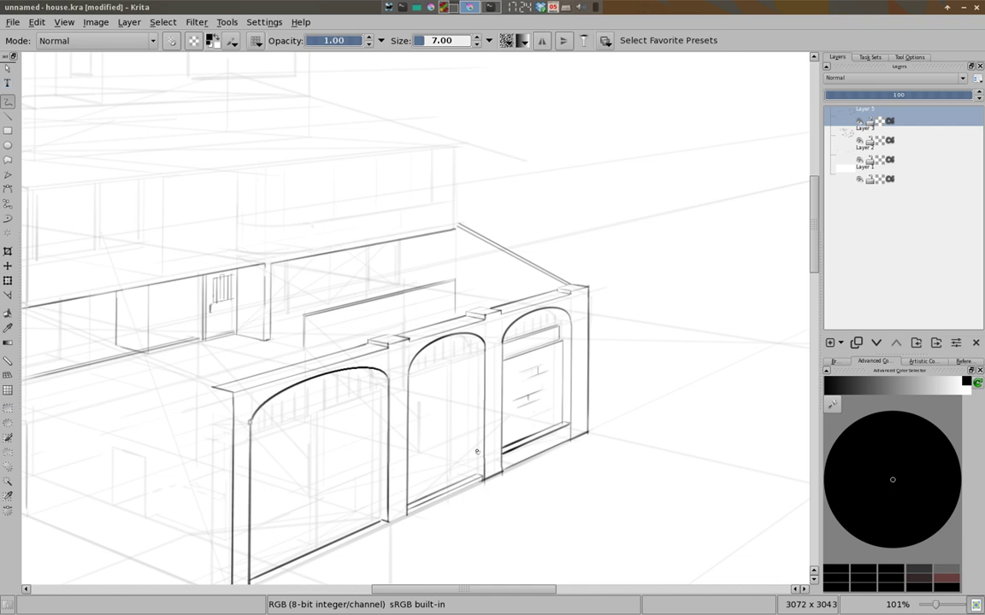
left_click_drag(455, 410, 481, 393)
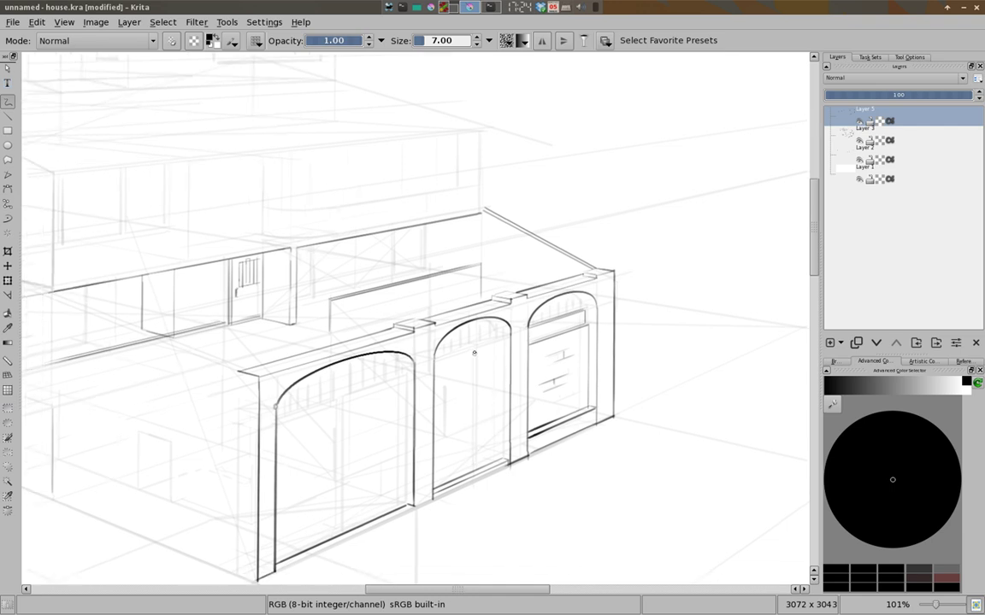
mouse_move(474, 354)
left_mouse_down()
mouse_move(474, 467)
mouse_move(480, 462)
left_mouse_up()
left_click_drag(504, 343, 506, 453)
mouse_move(474, 350)
left_mouse_down()
mouse_move(438, 362)
mouse_move(503, 336)
left_mouse_up()
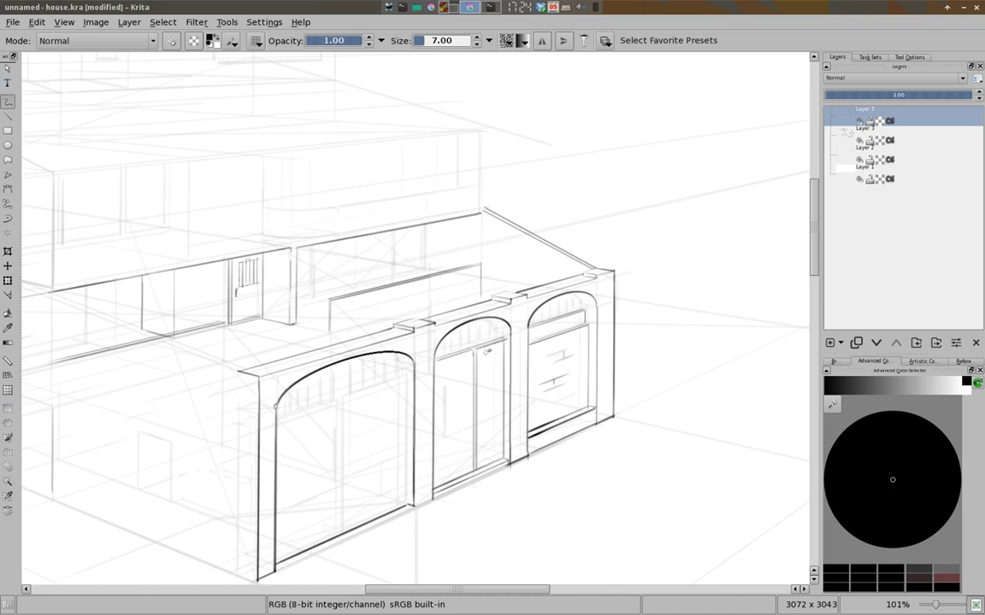
Add fanlight bars under the tops of the middle and right arches
mouse_move(492, 324)
left_mouse_down()
mouse_move(492, 337)
mouse_move(450, 343)
left_mouse_up()
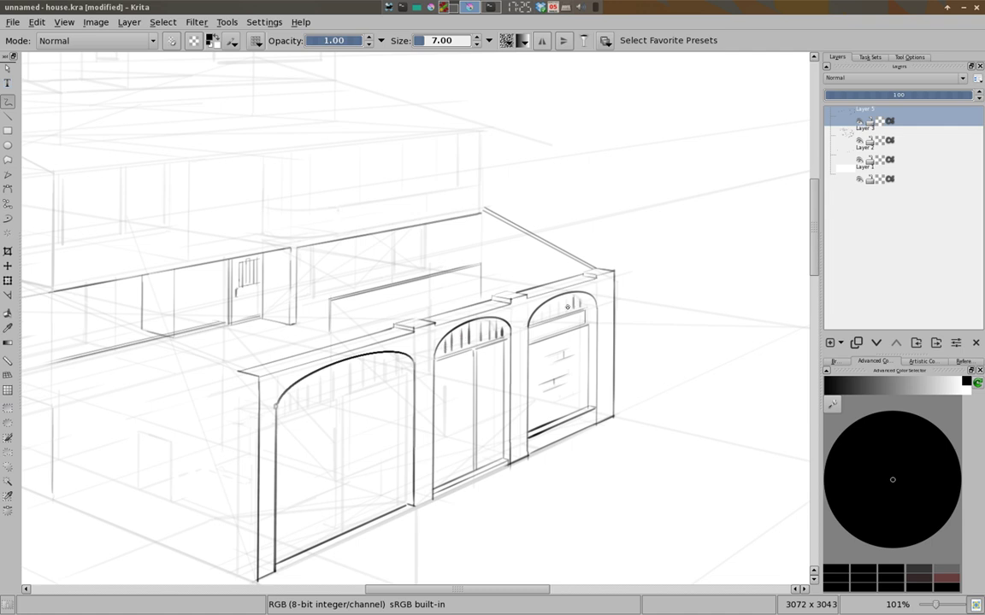
left_click_drag(558, 316, 554, 298)
scroll(436, 308, "left", 3)
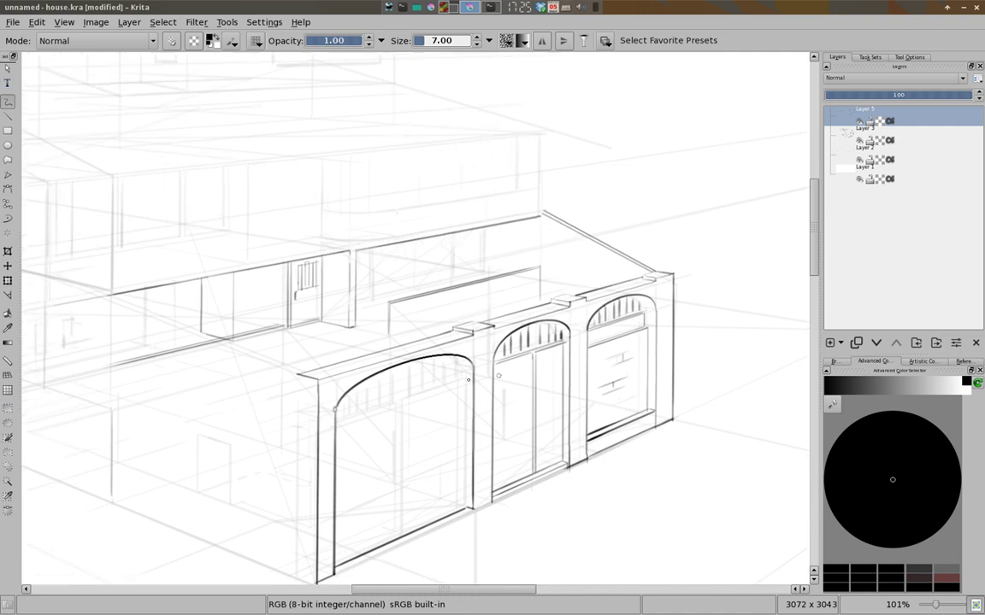
scroll(397, 350, "left", 2)
scroll(501, 369, "up", 2)
scroll(488, 355, "left", 1)
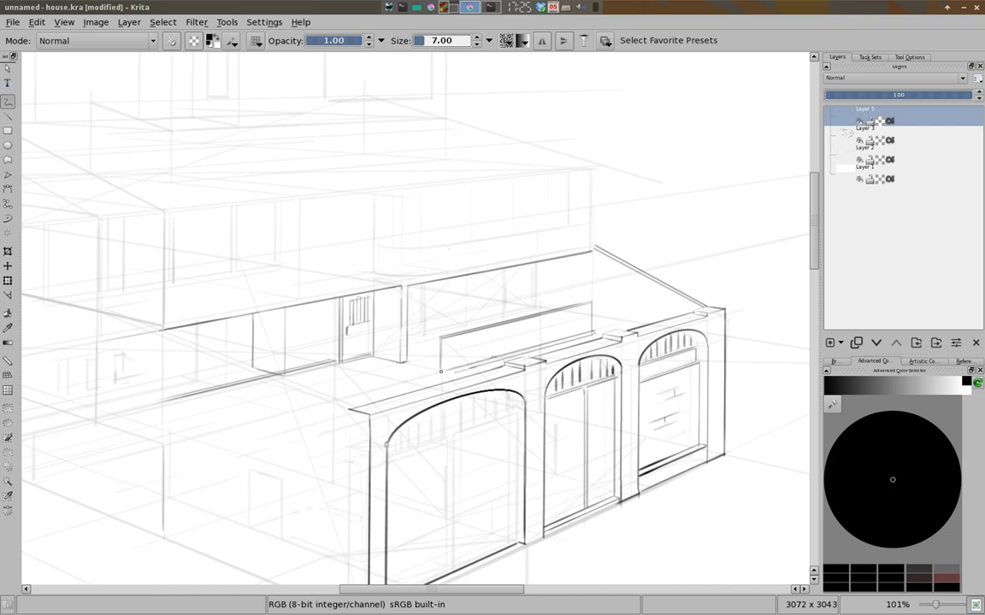
Ink the low courtyard wall's face and top edge, plus its four vertical posts
left_click_drag(585, 321, 533, 331)
left_click_drag(445, 336, 546, 314)
left_click_drag(528, 265, 526, 312)
left_click_drag(504, 271, 503, 318)
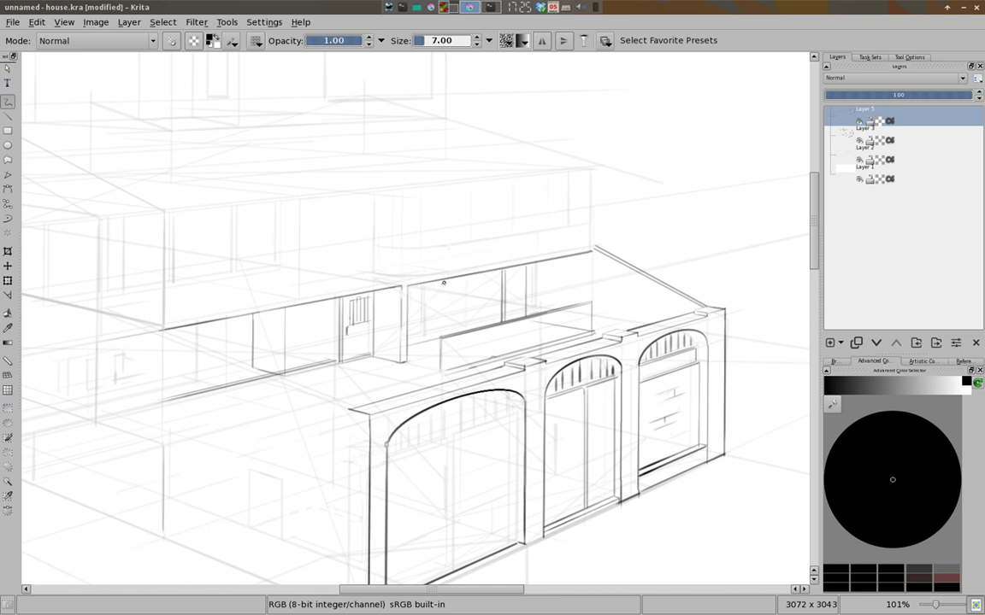
left_click_drag(444, 282, 442, 338)
left_click_drag(418, 285, 418, 333)
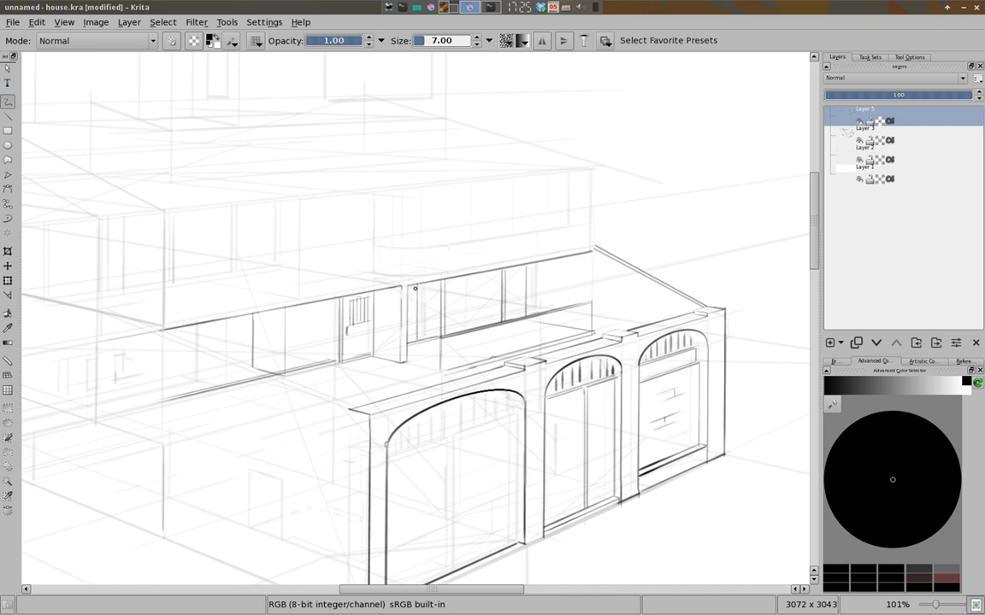
Undo a stray stroke at the wall corner and extend the dark ledge line leftward
key("e")
key("e")
mouse_move(588, 179)
left_mouse_down()
mouse_move(595, 242)
mouse_move(592, 176)
left_mouse_up()
key("ctrl+z")
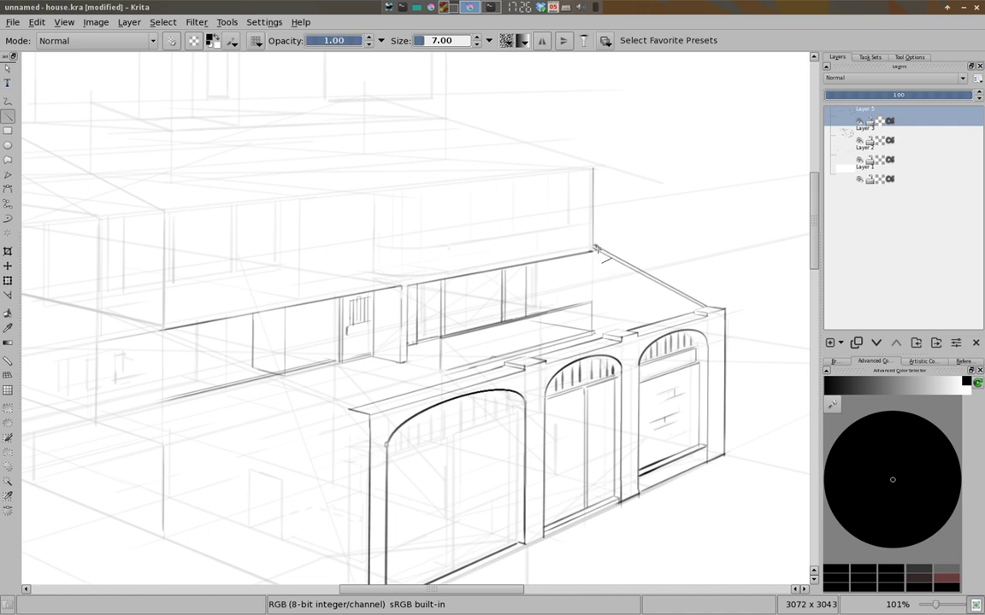
mouse_move(581, 252)
left_mouse_down()
mouse_move(647, 267)
mouse_move(503, 291)
left_mouse_up()
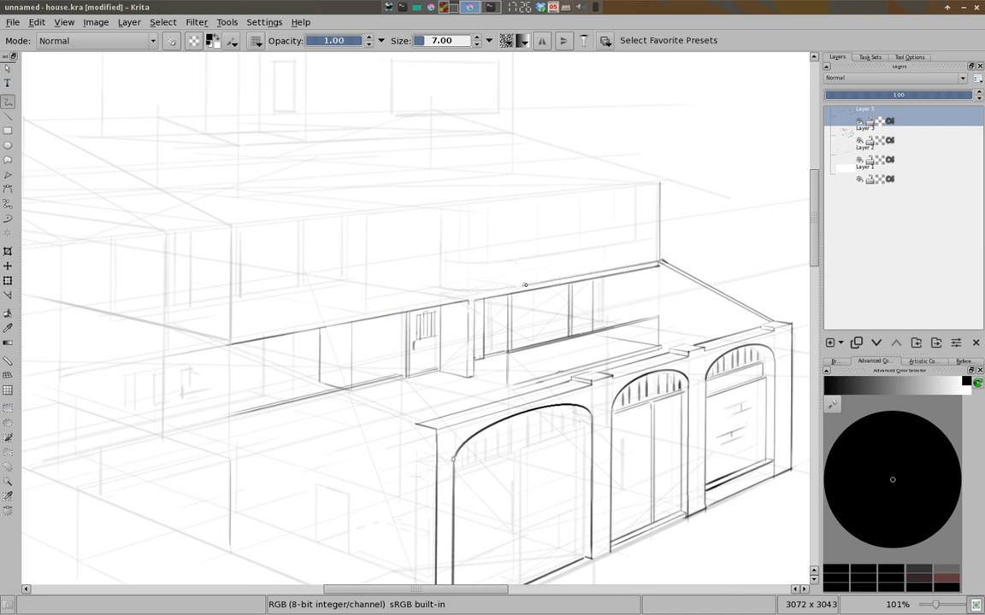
mouse_move(461, 297)
left_mouse_down()
mouse_move(353, 314)
mouse_move(389, 218)
mouse_move(390, 306)
left_mouse_up()
key("ctrl+z")
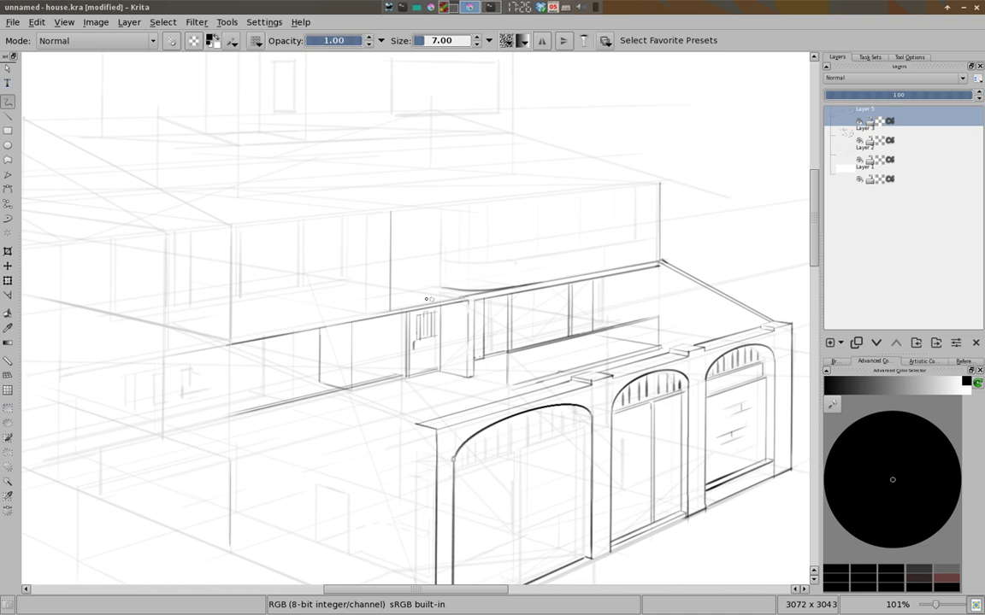
Ink the upper wall's ledge and top edge, then a small window with louvers
mouse_move(461, 278)
left_mouse_down()
mouse_move(391, 289)
mouse_move(485, 291)
left_mouse_up()
left_click_drag(484, 272, 386, 287)
left_click_drag(439, 256, 440, 215)
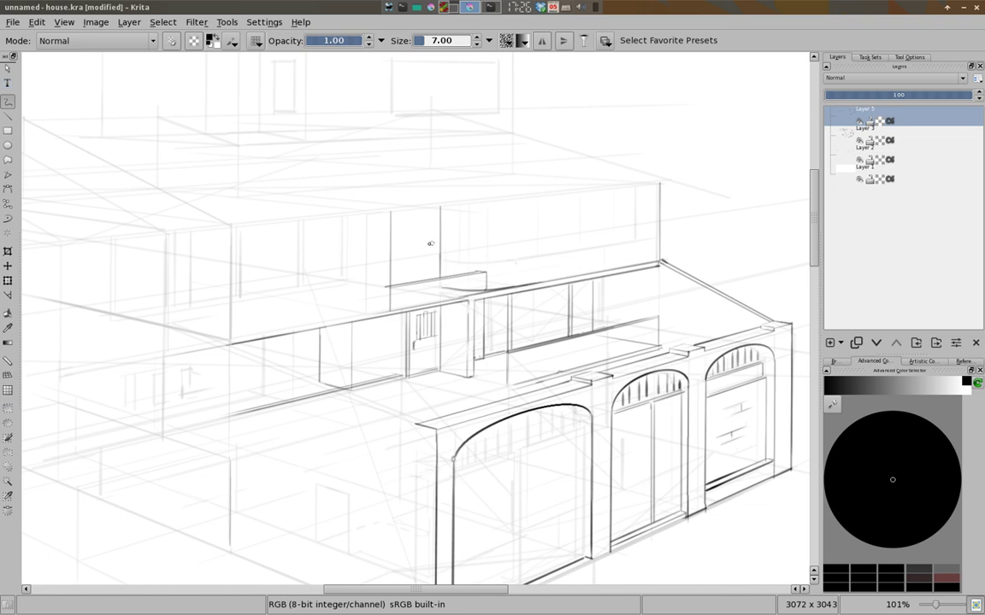
mouse_move(396, 259)
left_mouse_down()
mouse_move(422, 258)
mouse_move(422, 211)
mouse_move(398, 220)
mouse_move(419, 253)
left_mouse_up()
mouse_move(401, 249)
left_mouse_down()
mouse_move(418, 248)
mouse_move(419, 215)
left_mouse_up()
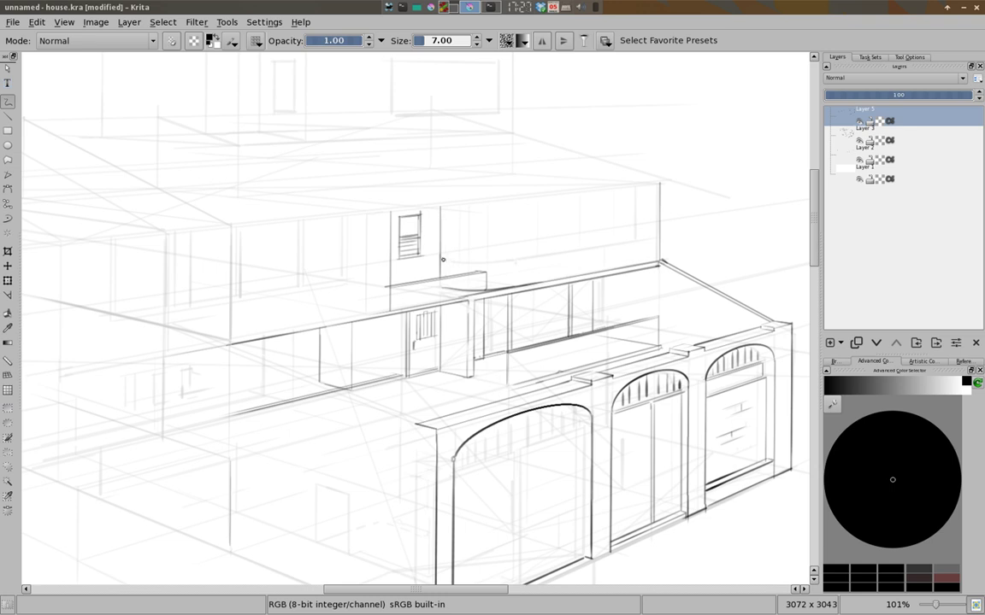
Turn assistant snapping off to draw the balcony curve freehand, then undo it
left_click(909, 57)
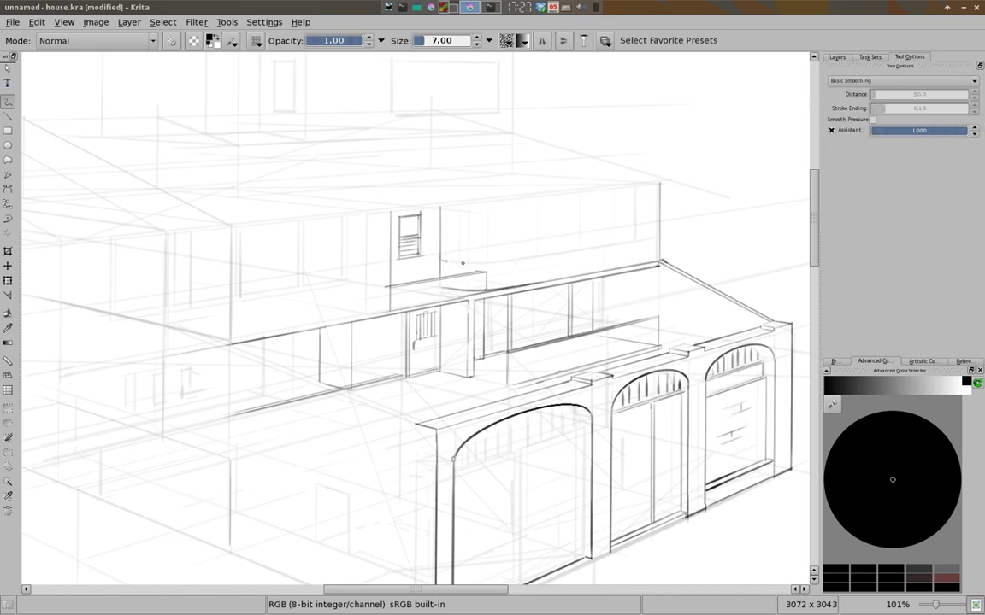
left_click(831, 130)
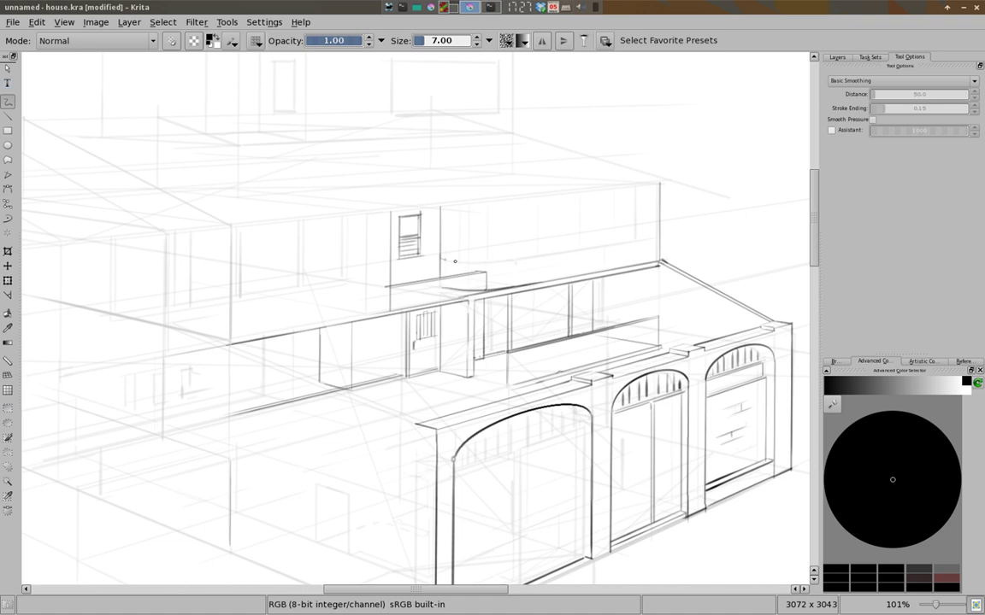
mouse_move(441, 254)
left_mouse_down()
mouse_move(471, 264)
mouse_move(642, 237)
mouse_move(528, 257)
mouse_move(622, 242)
mouse_move(635, 194)
mouse_move(720, 209)
left_mouse_up()
left_click(831, 130)
key("ctrl+z")
key("ctrl+z")
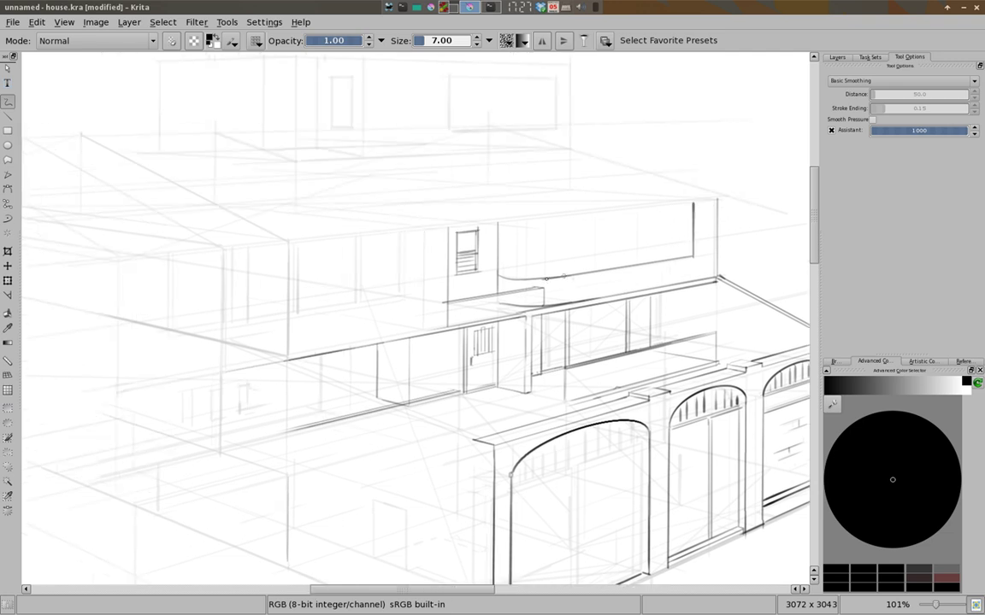
Ink three vertical window posts and the long top edge of the upper floor
left_click_drag(517, 223, 514, 277)
left_click(832, 130)
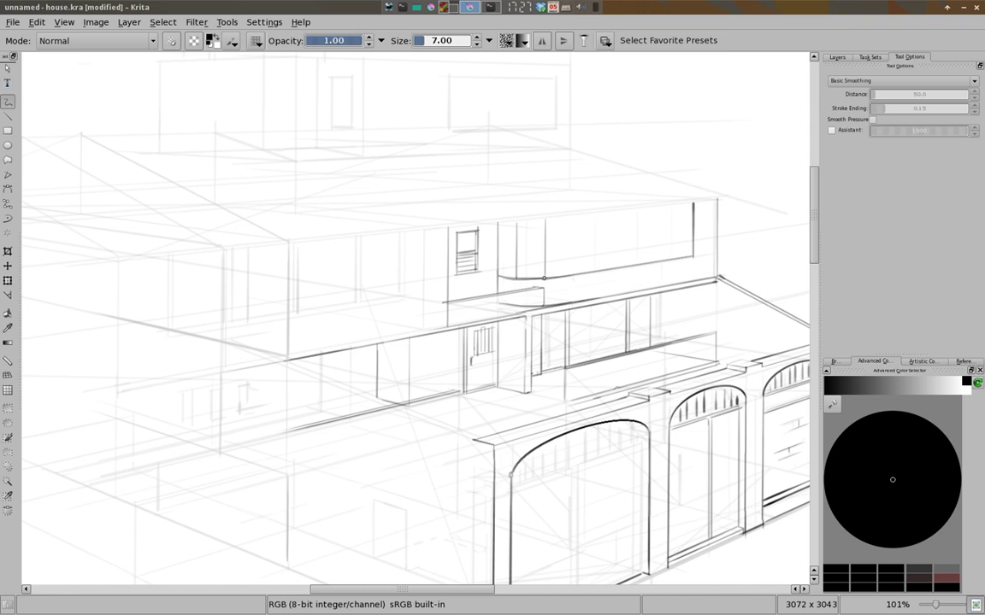
key("e")
key("e")
left_click(832, 129)
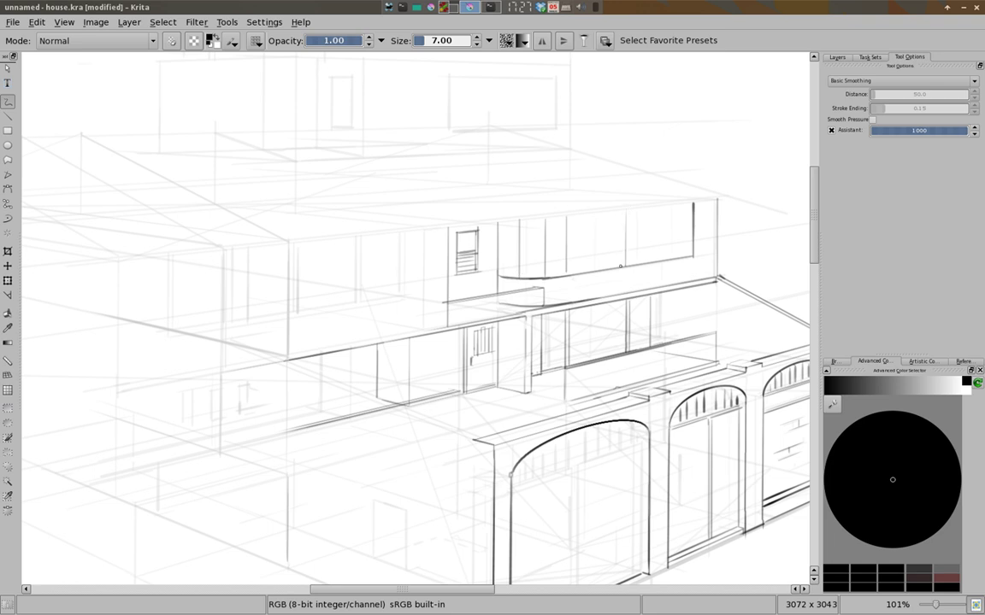
left_click_drag(566, 215, 564, 270)
left_click_drag(643, 214, 642, 269)
mouse_move(727, 199)
left_mouse_down()
mouse_move(289, 241)
mouse_move(450, 268)
mouse_move(359, 277)
left_mouse_up()
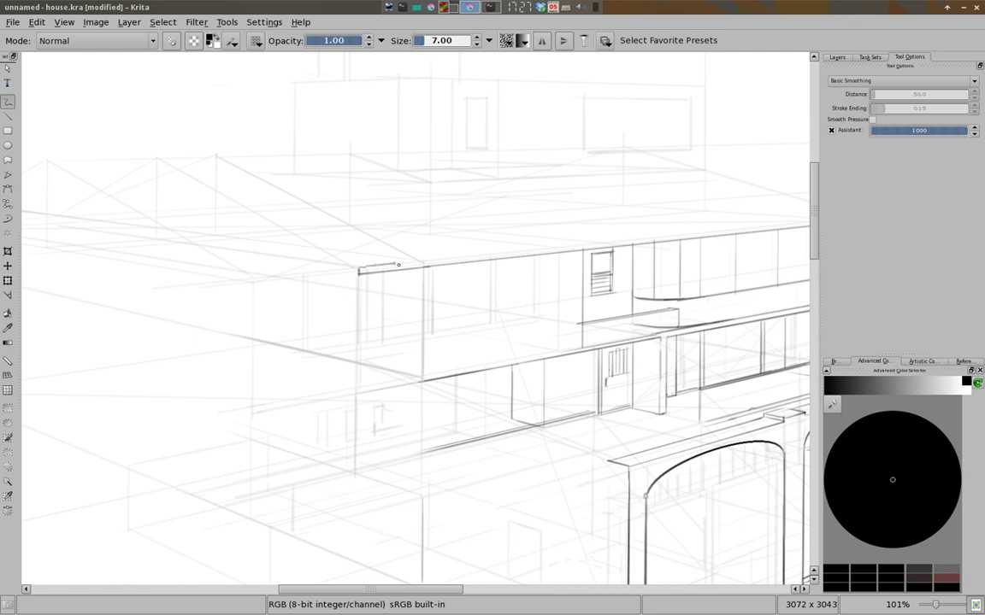
mouse_move(592, 241)
left_mouse_down()
mouse_move(425, 277)
mouse_move(693, 253)
left_mouse_up()
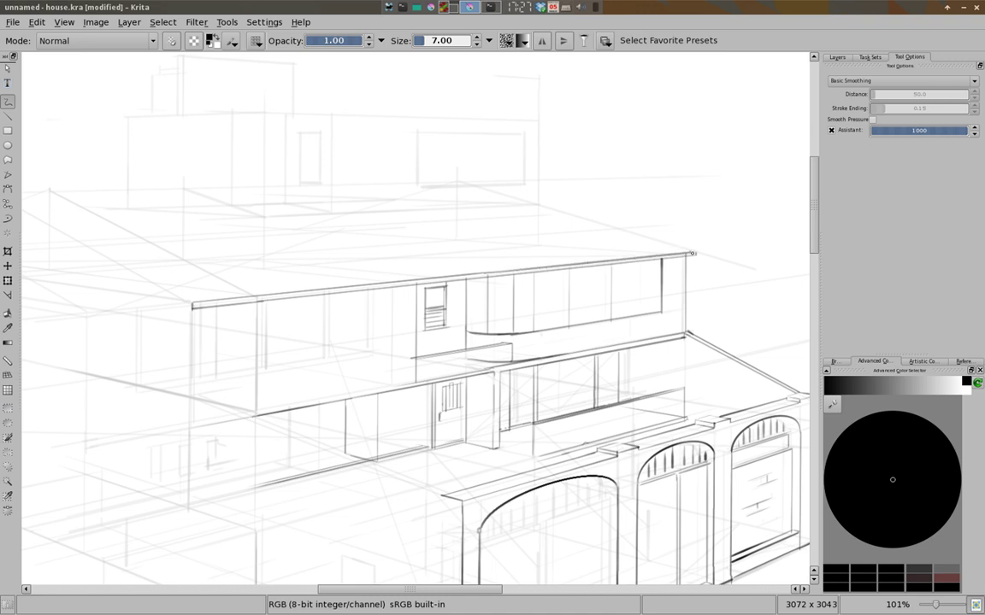
Outline the rooftop box's vertical, bottom, left and top edges, fixing the top edge
mouse_move(558, 271)
left_mouse_down()
mouse_move(598, 285)
mouse_move(538, 347)
left_mouse_up()
left_click_drag(517, 262, 518, 195)
mouse_move(517, 281)
left_mouse_down()
mouse_move(310, 290)
mouse_move(424, 357)
left_mouse_up()
left_click_drag(424, 259, 425, 357)
mouse_move(426, 259)
left_mouse_down()
mouse_move(326, 257)
mouse_move(380, 260)
mouse_move(325, 348)
mouse_move(380, 348)
left_mouse_up()
key("ctrl+z")
key("ctrl+z")
Close the rooftop box's left side and draw the horizontal roof ridge line
mouse_move(326, 258)
left_mouse_down()
mouse_move(225, 260)
mouse_move(221, 339)
left_mouse_up()
key("ctrl+z")
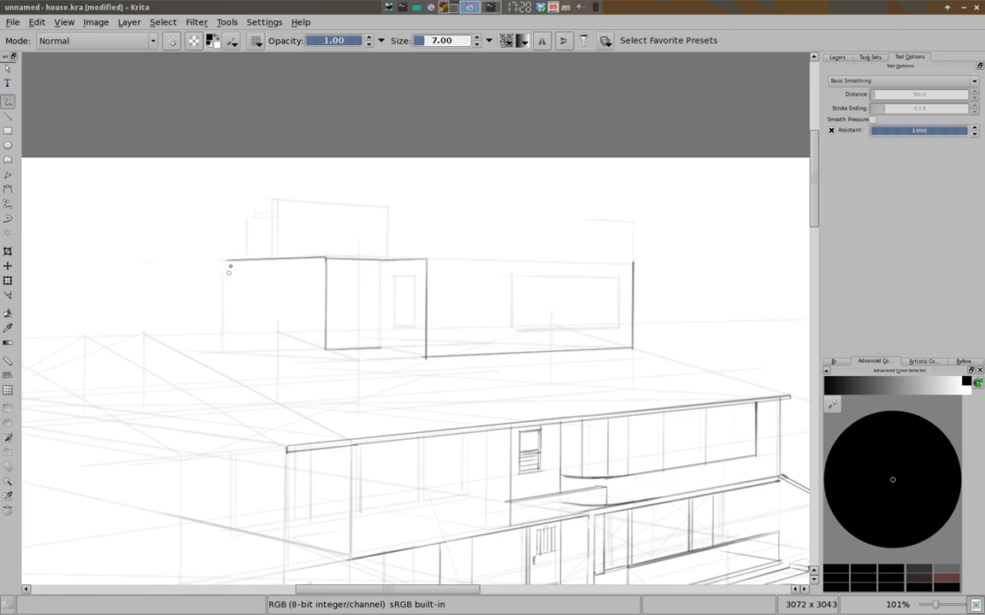
mouse_move(221, 261)
left_mouse_down()
mouse_move(218, 349)
mouse_move(462, 352)
mouse_move(398, 313)
mouse_move(541, 323)
mouse_move(349, 327)
mouse_move(521, 321)
left_mouse_up()
key("ctrl+z")
key("ctrl+z")
key("ctrl+z")
mouse_move(345, 326)
left_mouse_down()
mouse_move(524, 319)
mouse_move(378, 325)
left_mouse_up()
key("ctrl+z")
key("ctrl+z")
left_click_drag(539, 322, 369, 326)
key("ctrl+z")
mouse_move(540, 323)
left_mouse_down()
mouse_move(347, 326)
mouse_move(549, 438)
left_mouse_up()
Draw the sloping roof edge as a straight line and ink the wall below it
key("v")
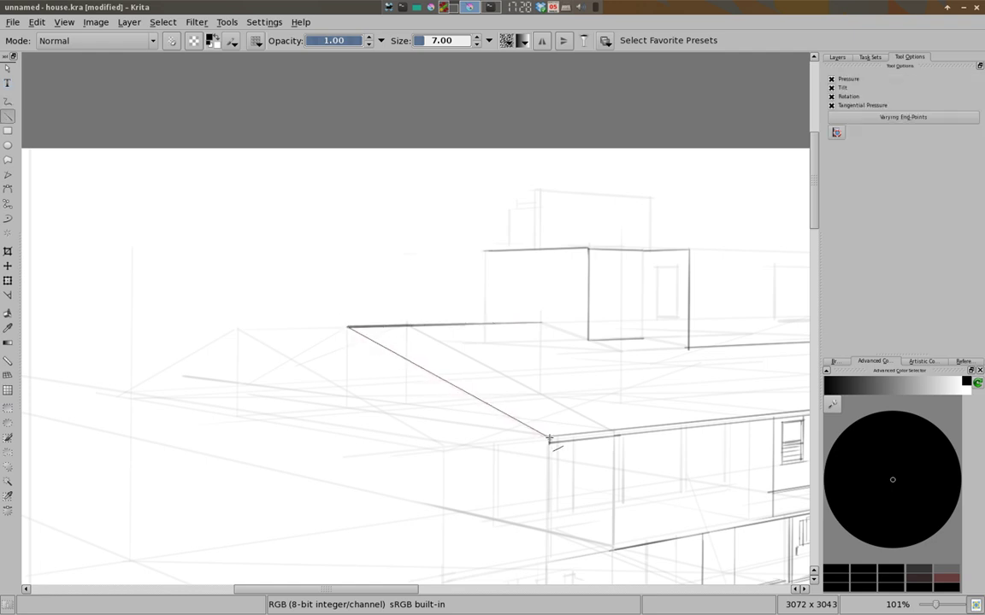
left_click_drag(347, 327, 237, 387)
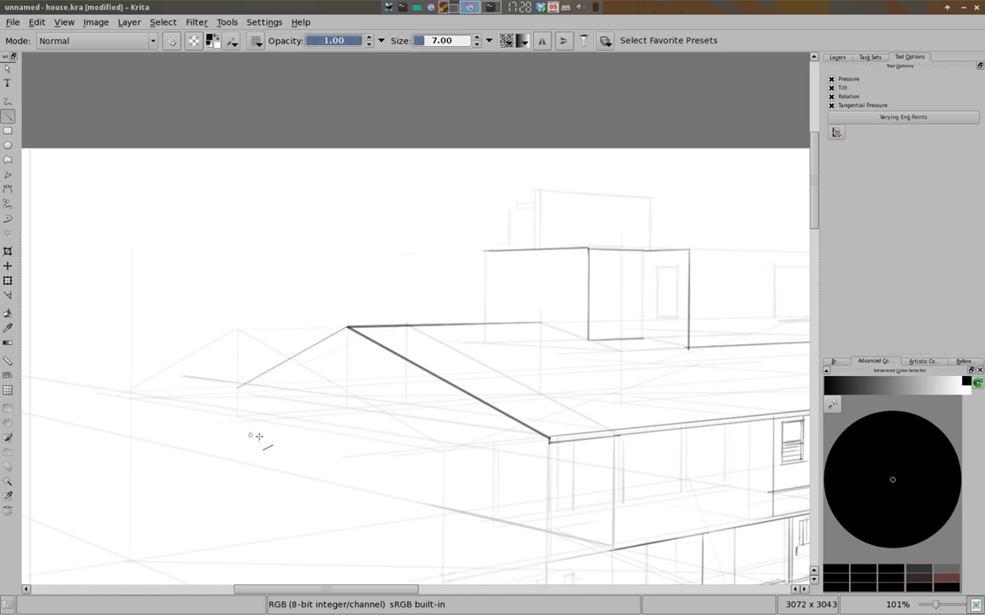
scroll(280, 413, "down", 5)
key("b")
left_click_drag(323, 182, 318, 390)
scroll(381, 450, "down", 3)
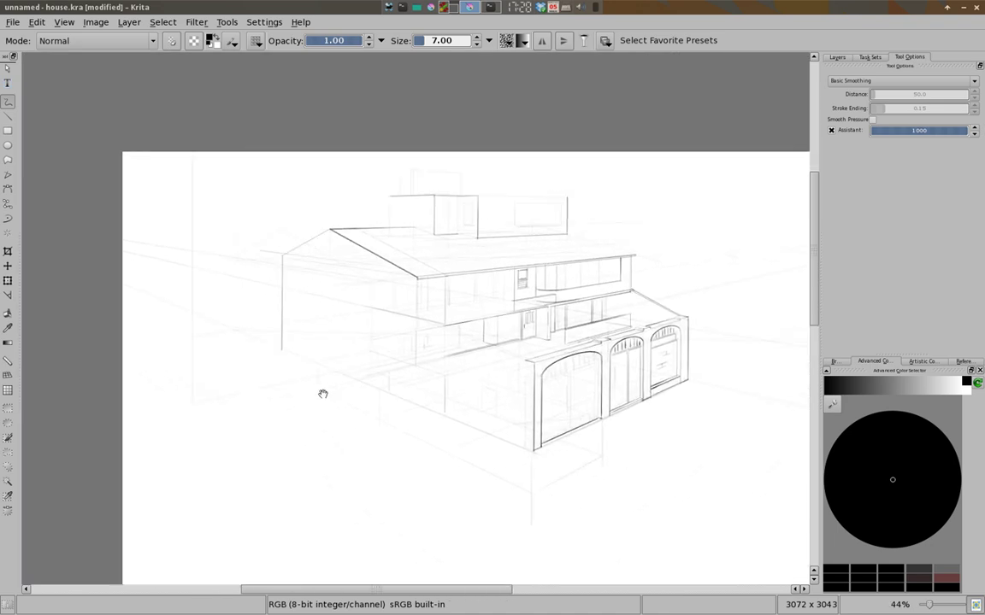
scroll(396, 407, "up", 3)
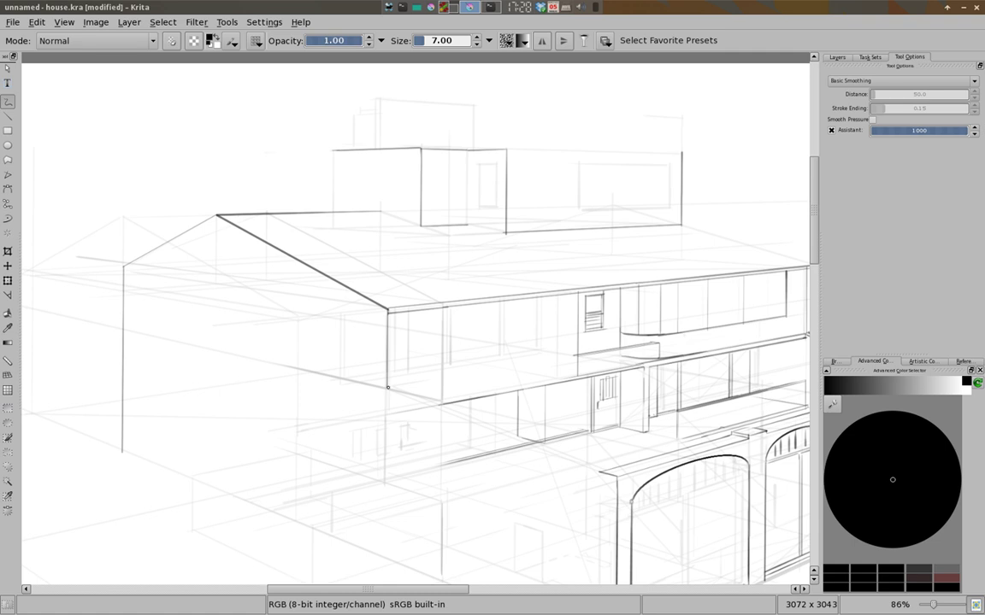
Ink and darken the wall corner under the roof, plus a straight edge from its base
left_click_drag(385, 314, 384, 389)
left_click_drag(386, 313, 383, 389)
key("v")
left_click_drag(539, 433, 381, 389)
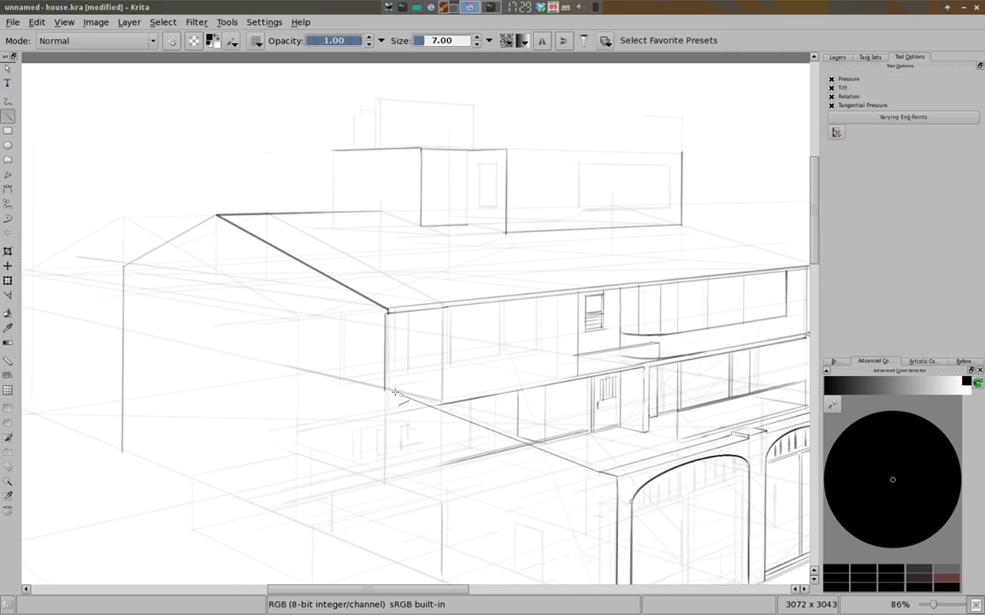
left_click_drag(462, 470, 304, 436)
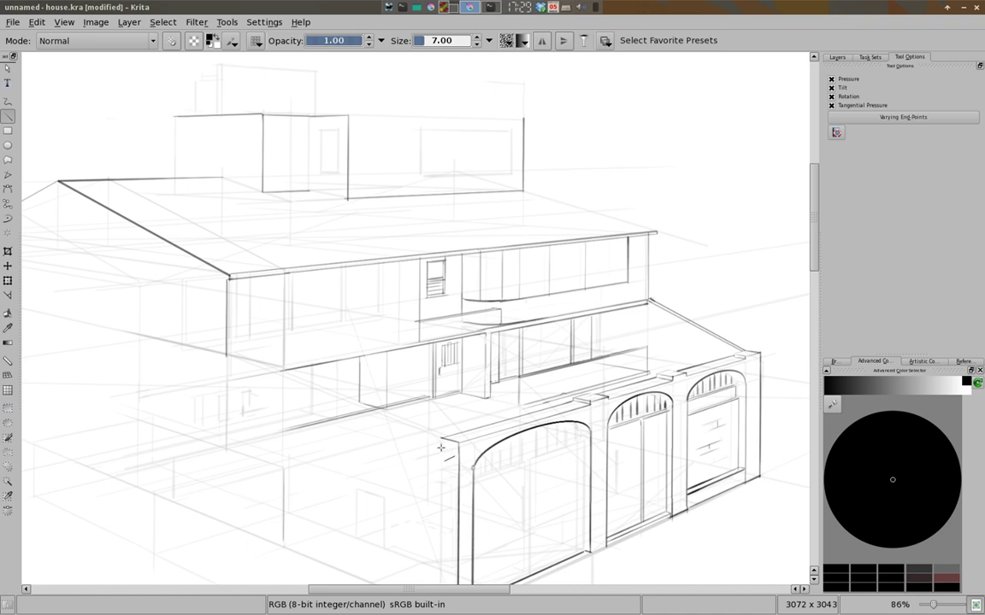
Hide the ink layer and pick red as the freehand brush colour
key("b")
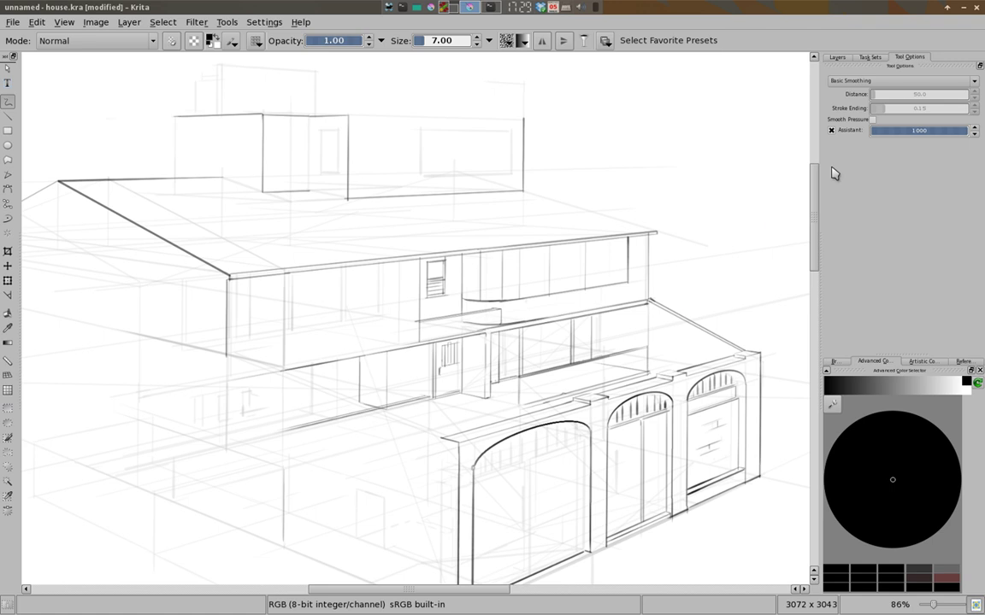
left_click(837, 57)
left_click(859, 121)
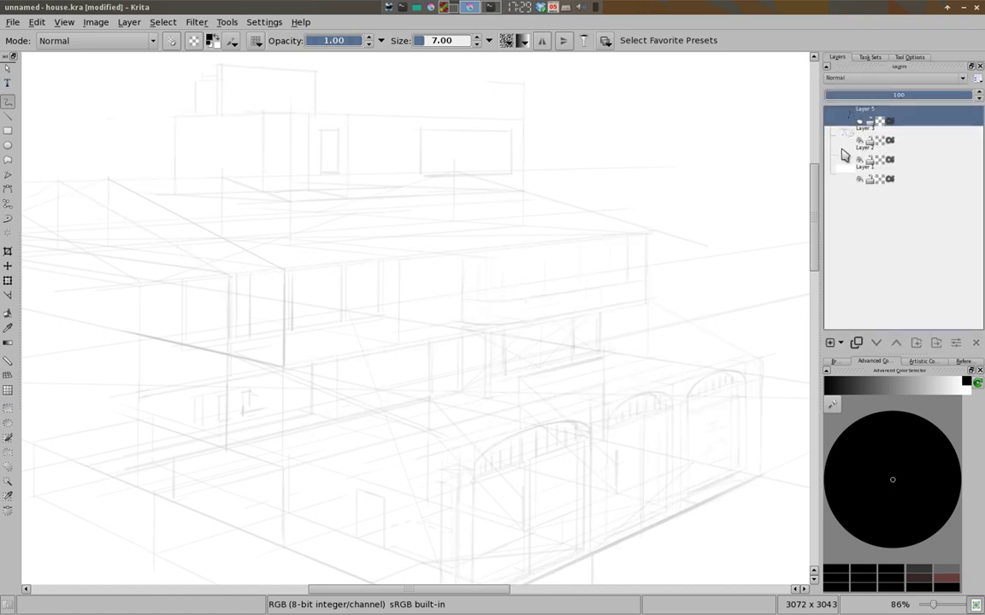
left_click(647, 301)
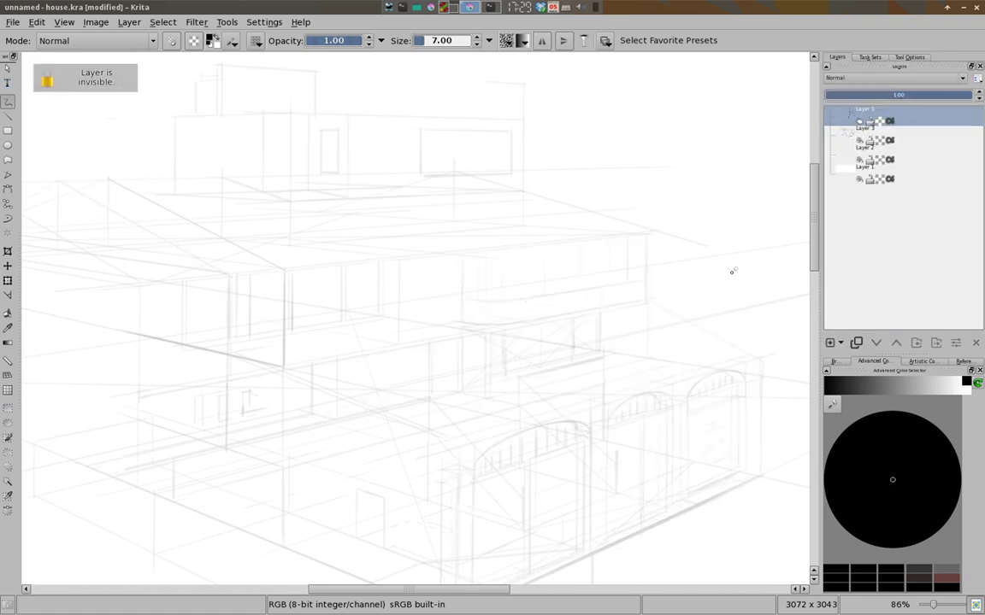
left_click(873, 391)
left_click_drag(842, 470, 813, 489)
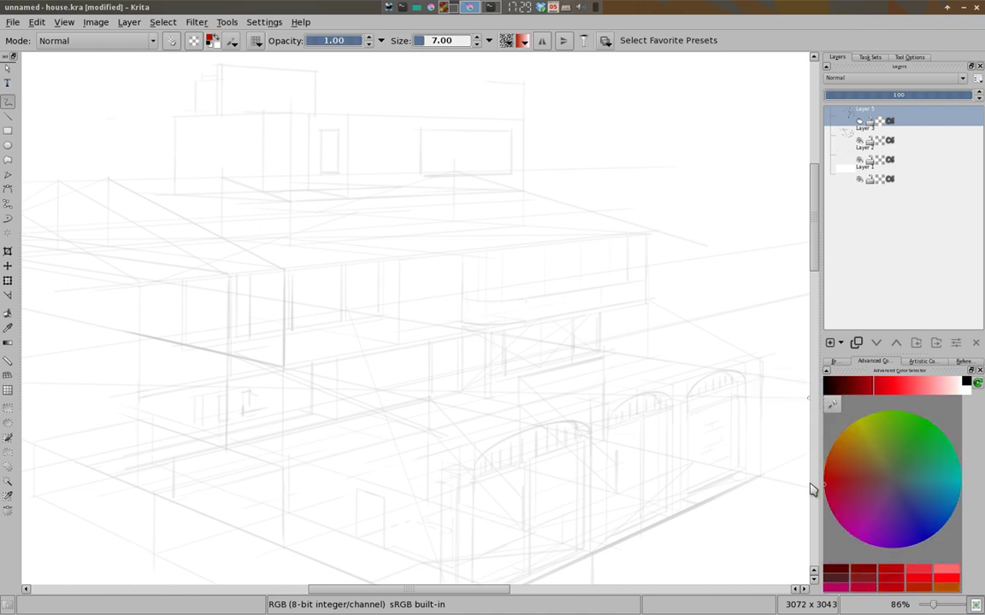
left_click(646, 304)
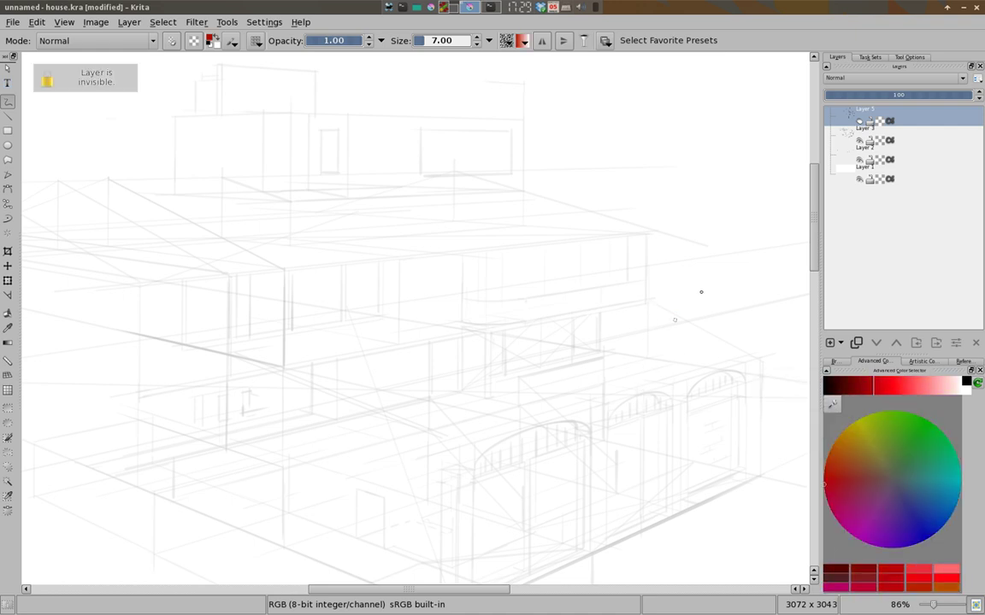
Draw a red vertical guide on sketch Layer 3, then re-show and reselect ink Layer 5
left_click(868, 133)
left_click_drag(647, 304, 642, 434)
key("ctrl+z")
left_click_drag(643, 301, 646, 373)
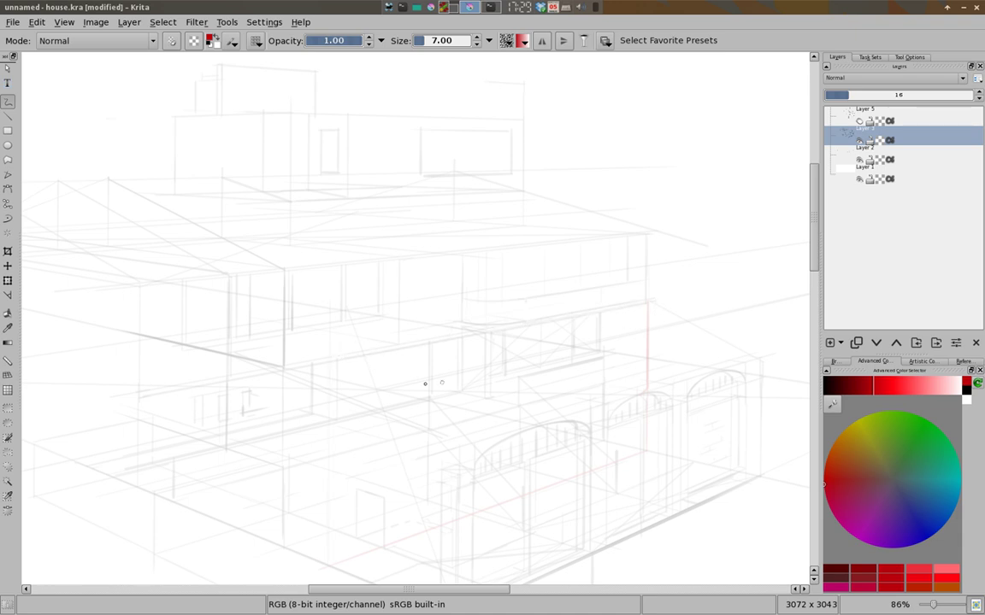
left_click(859, 120)
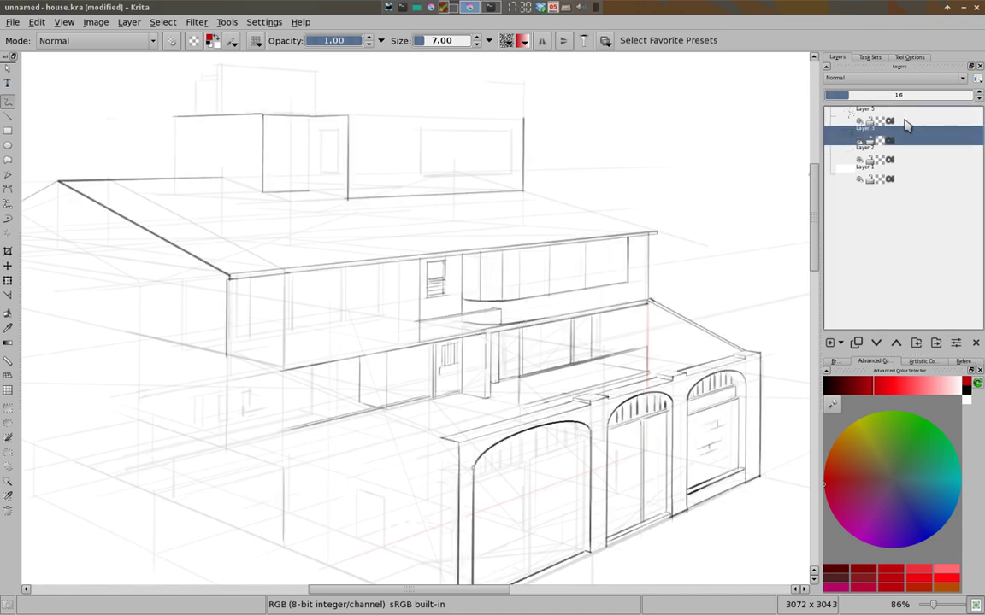
left_click(868, 111)
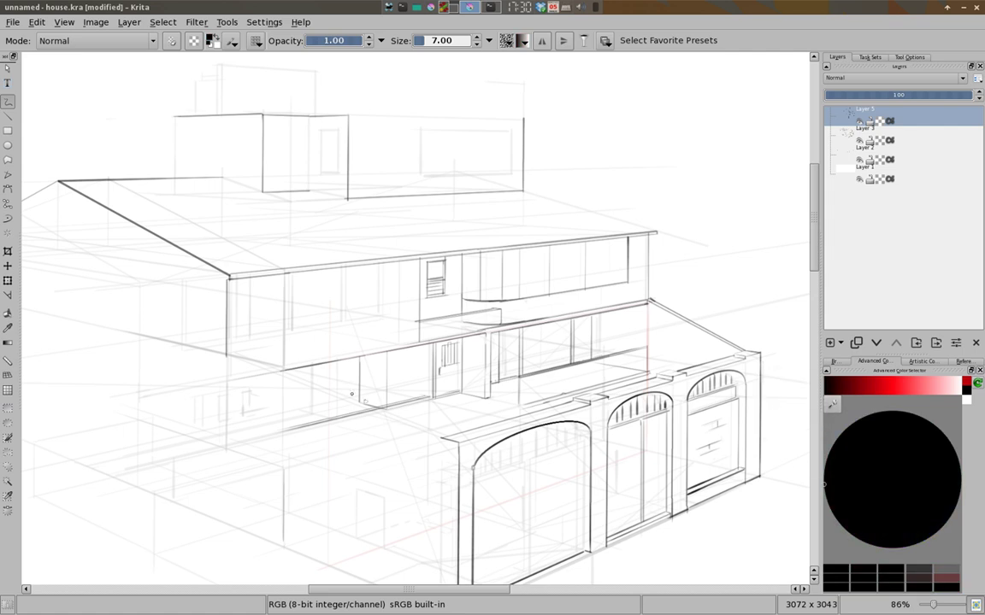
Ink a straight sloping line to the garage roof corner and a vertical up to the roof edge
key("v")
left_click_drag(336, 369, 410, 407)
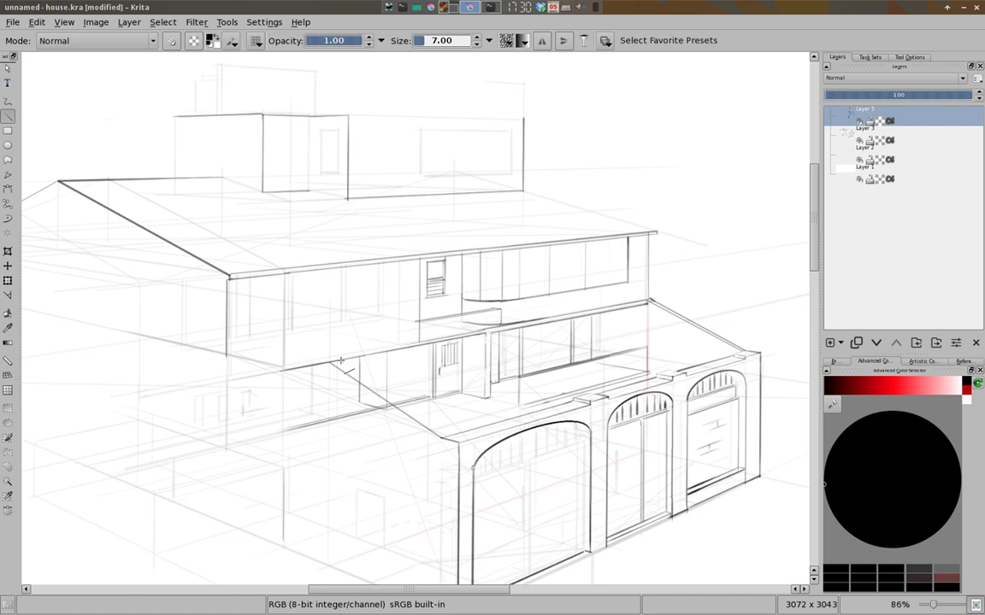
mouse_move(331, 362)
left_mouse_down()
mouse_move(445, 438)
mouse_move(496, 457)
left_mouse_up()
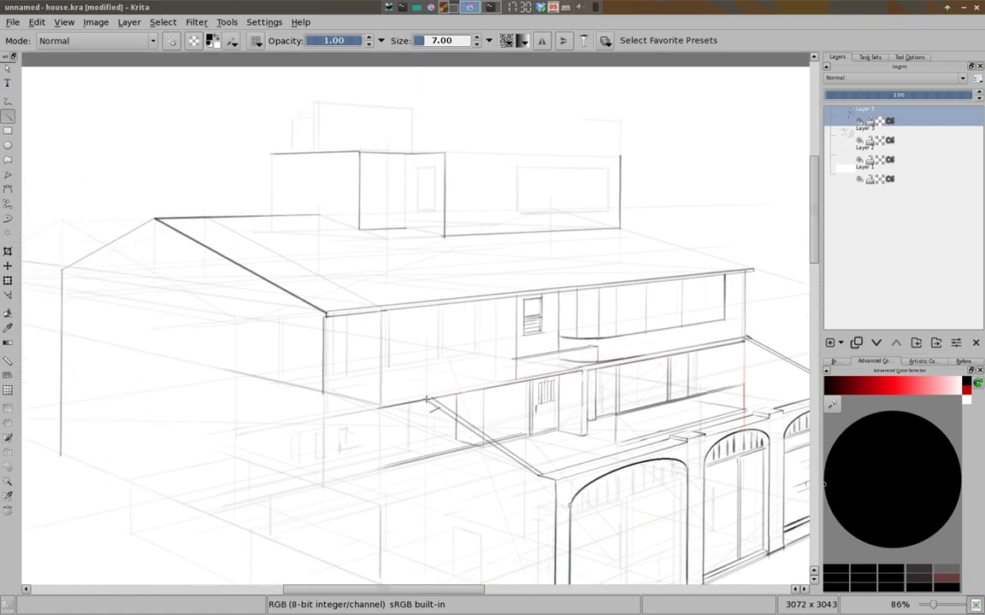
left_click_drag(428, 343, 428, 305)
Ink the left roof edge, a short wall edge and the left gable slope from the apex
key("b")
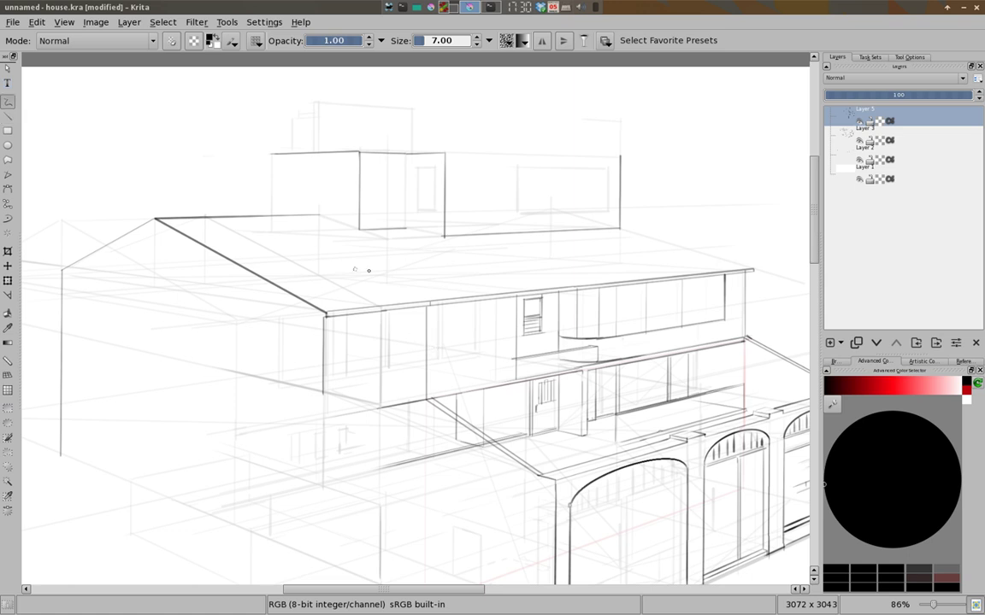
left_click_drag(432, 302, 180, 283)
mouse_move(272, 285)
left_mouse_down()
mouse_move(270, 235)
mouse_move(430, 302)
left_mouse_up()
key("v")
mouse_move(274, 217)
left_mouse_down()
mouse_move(179, 273)
mouse_move(295, 332)
left_mouse_up()
key("b")
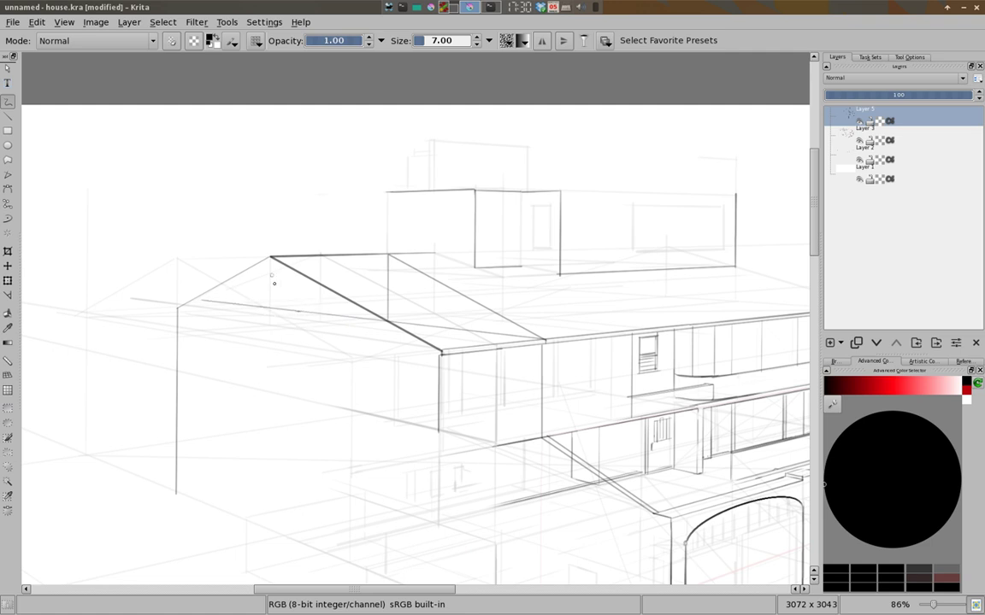
key("v")
mouse_move(388, 254)
left_mouse_down()
mouse_move(260, 311)
mouse_move(267, 310)
mouse_move(265, 523)
left_mouse_up()
Erase stray pencil lines near the roof, then add a short vertical stroke in normal mode
scroll(330, 409, "down", 2)
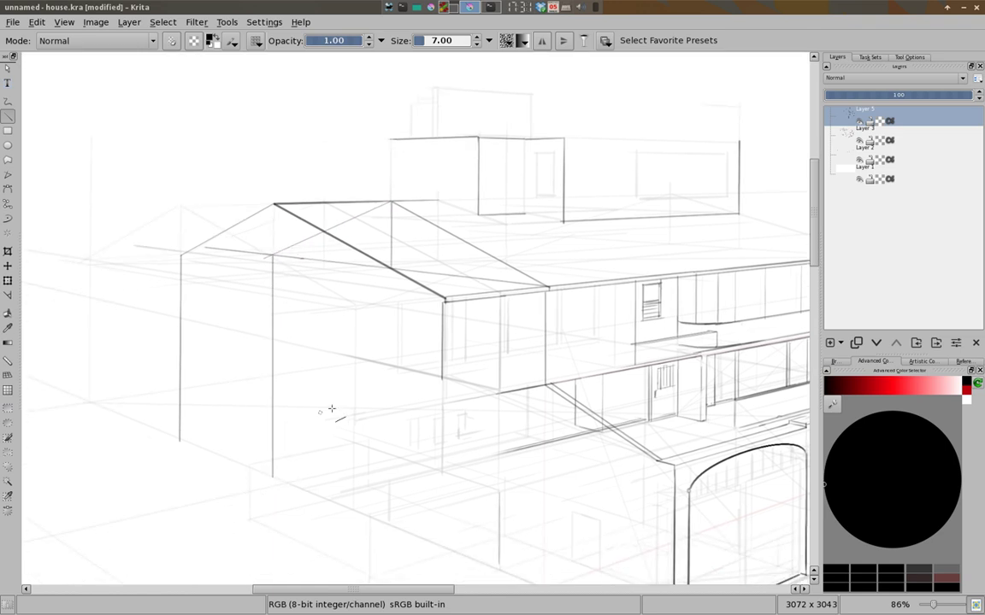
key("b")
scroll(451, 326, "down", 2)
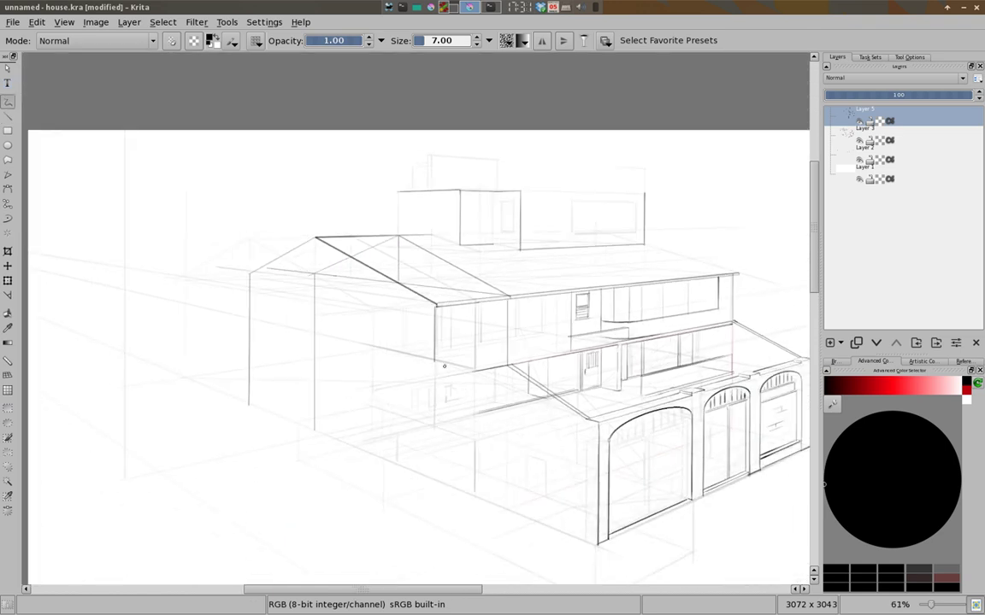
scroll(419, 367, "up", 1)
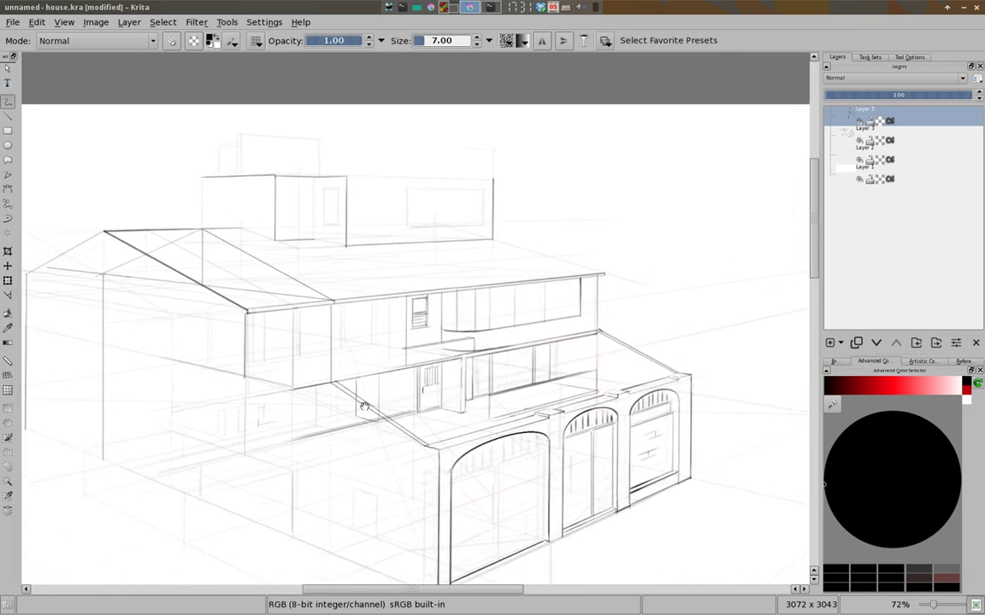
scroll(402, 409, "up", 1)
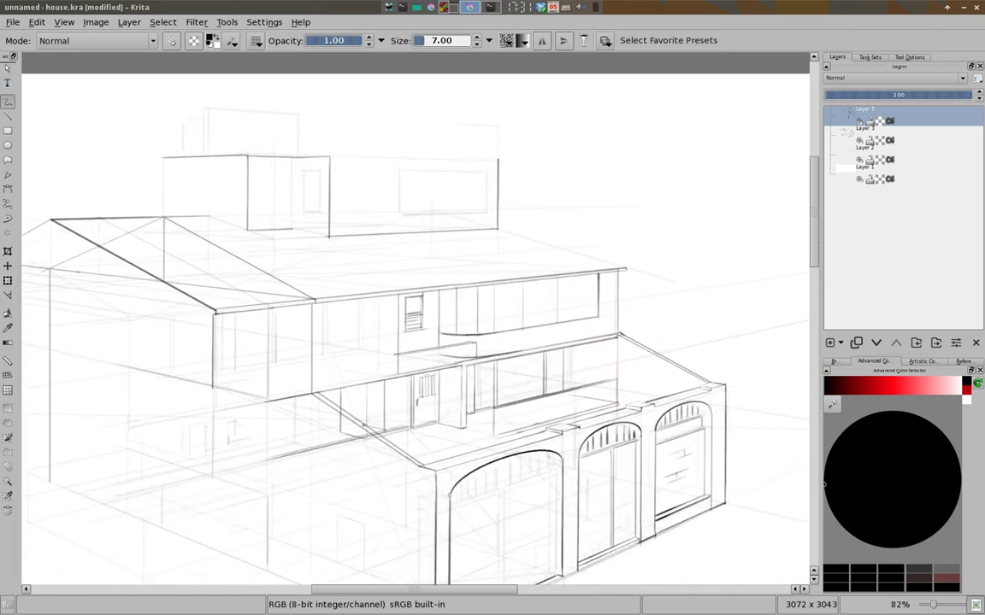
key("e")
left_click_drag(356, 438, 355, 441)
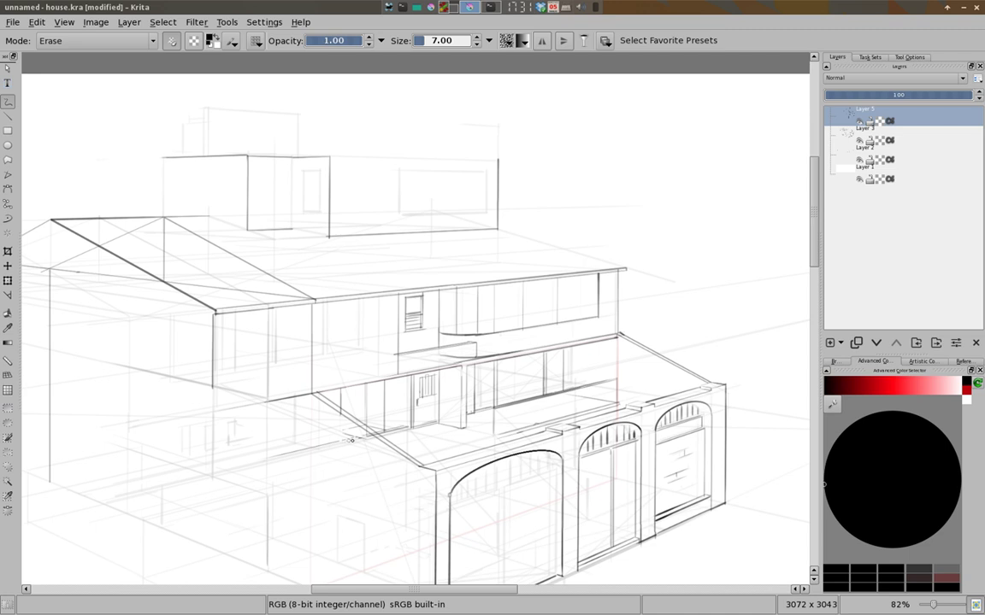
left_click_drag(275, 454, 359, 436)
scroll(357, 384, "up", 1)
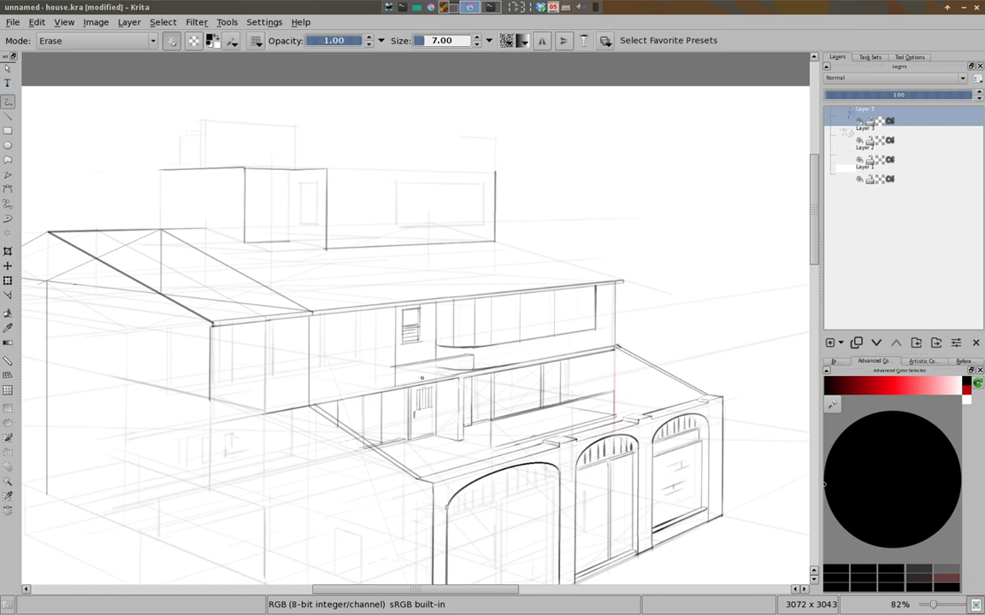
key("e")
left_click_drag(422, 365, 423, 380)
Pick a fine brush preset and undo the small shuttered window
right_click(444, 342)
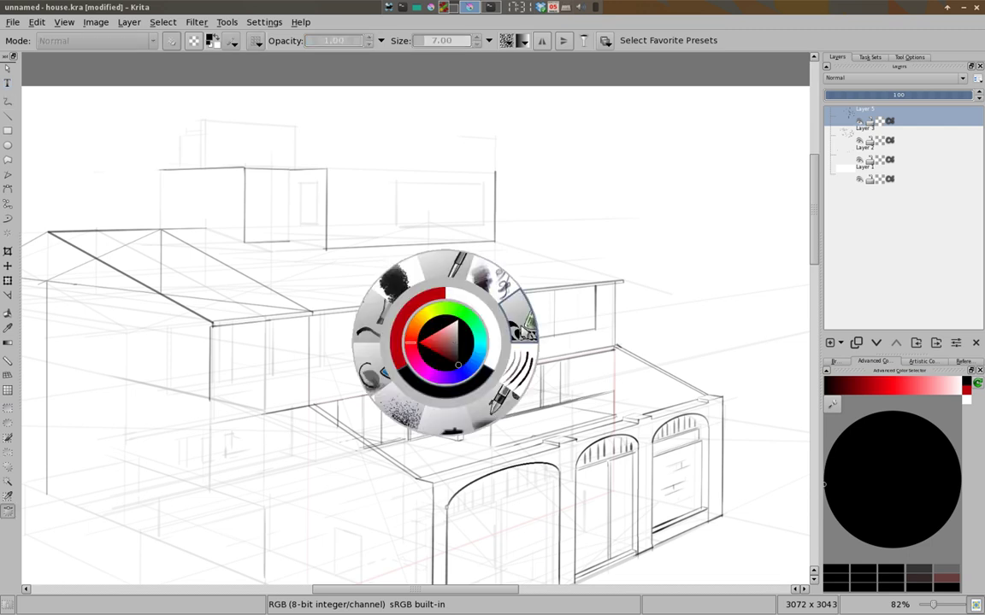
left_click(480, 286)
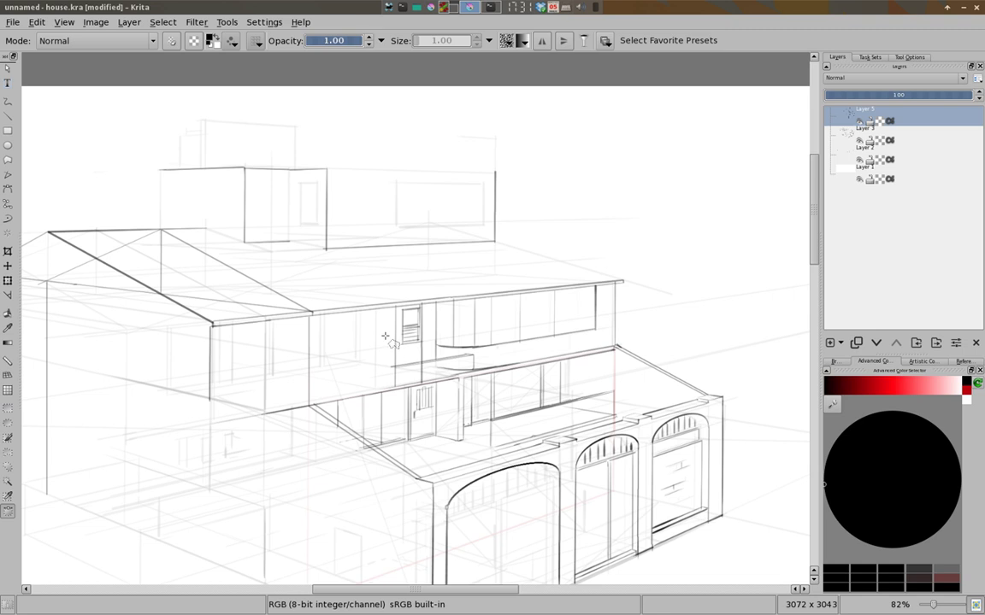
left_click_drag(391, 308, 380, 388)
key("ctrl+z")
key("ctrl+z")
key("ctrl+z")
key("b")
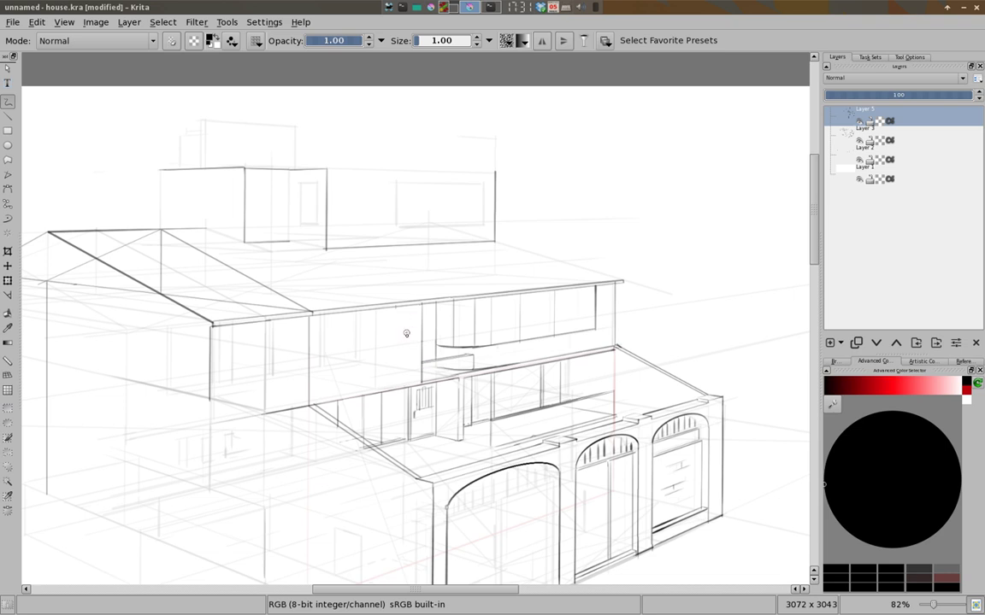
key("e")
Draw the new window edge with a size-10 preset and erase top-left overshoots at size 8
key("e")
right_click(398, 332)
left_click(467, 336)
mouse_move(404, 359)
left_mouse_down()
mouse_move(403, 318)
mouse_move(322, 316)
mouse_move(325, 367)
mouse_move(404, 359)
left_mouse_up()
key("e")
key("bracketleft")
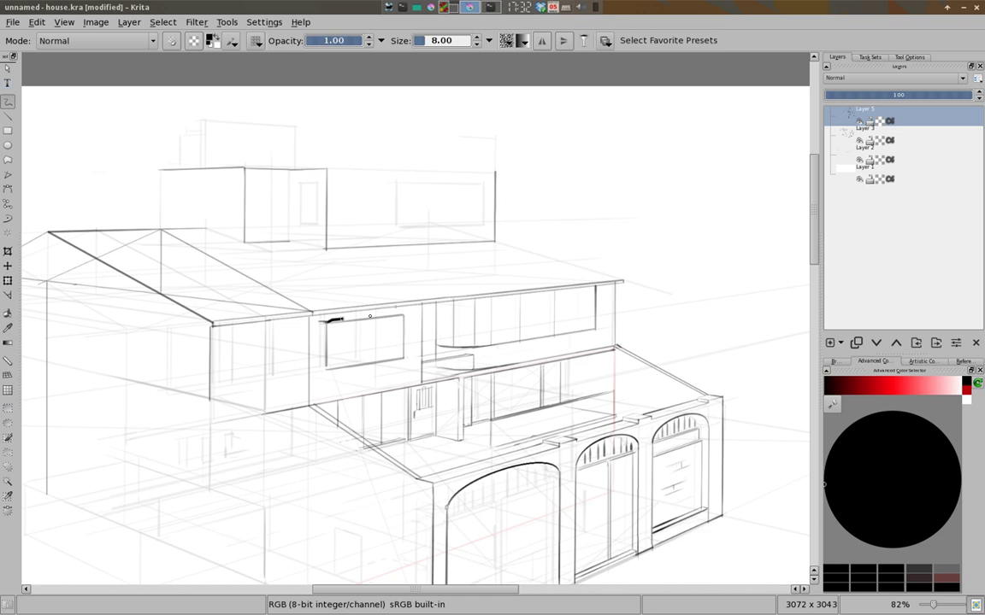
left_click_drag(323, 317, 333, 321)
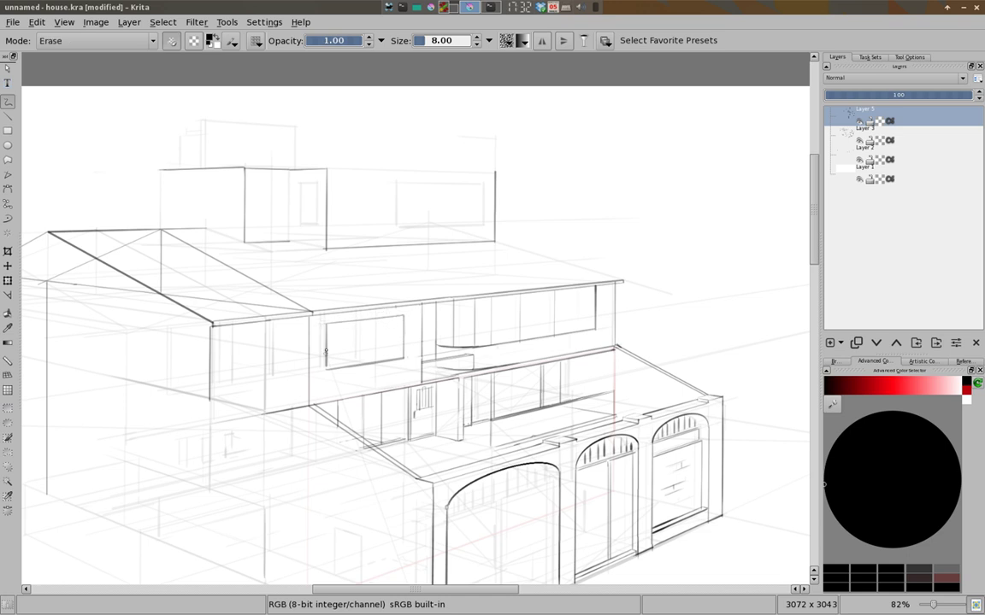
Add two vertical mullions inside the window and reinforce its left edge
key("e")
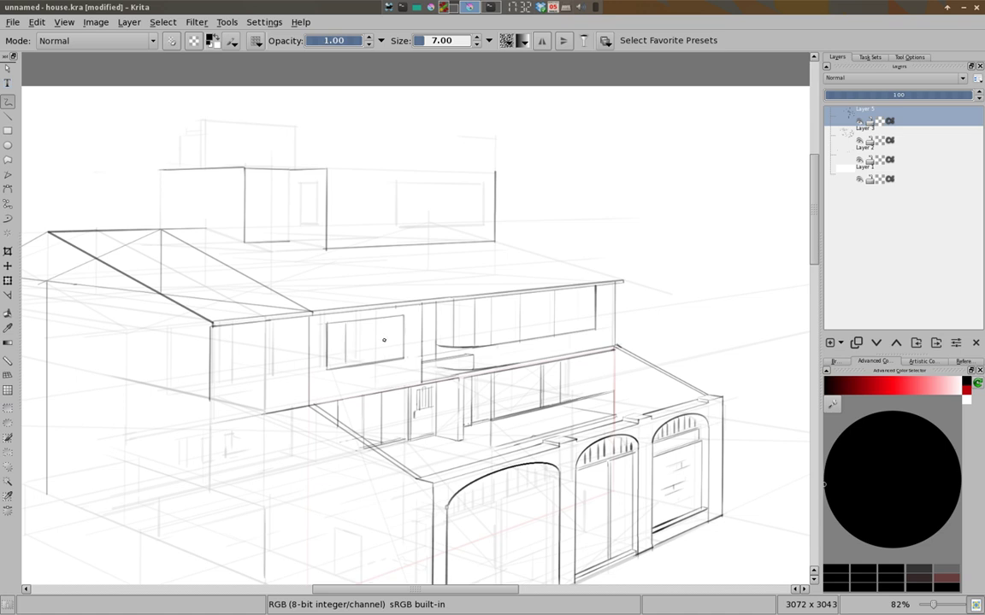
left_click_drag(349, 318, 350, 367)
left_click_drag(384, 314, 385, 361)
left_click_drag(329, 326, 330, 368)
Trace an outline selection around the left gabled roof wing
scroll(471, 402, "down", 3)
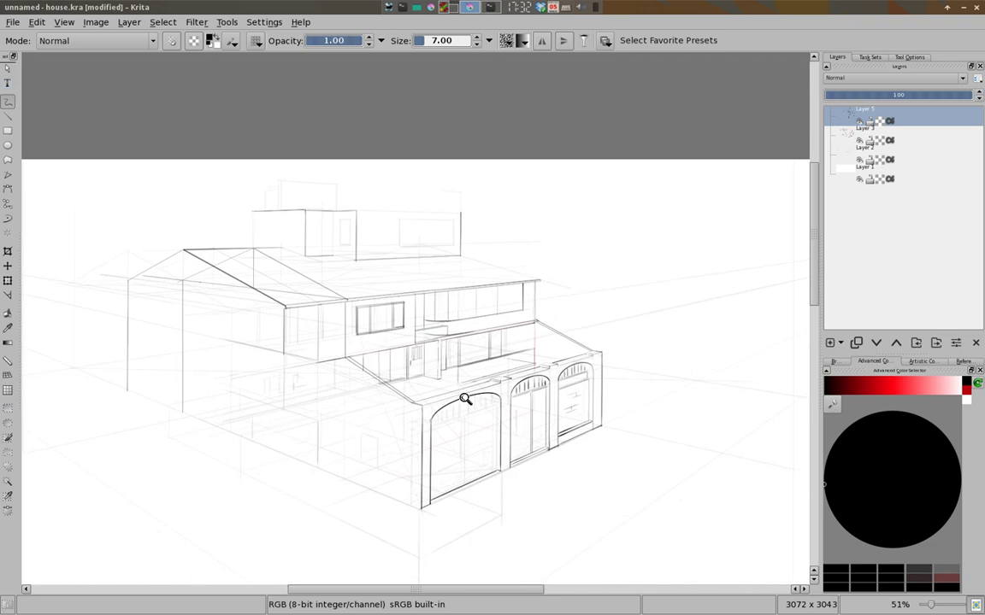
left_click_drag(471, 402, 579, 413)
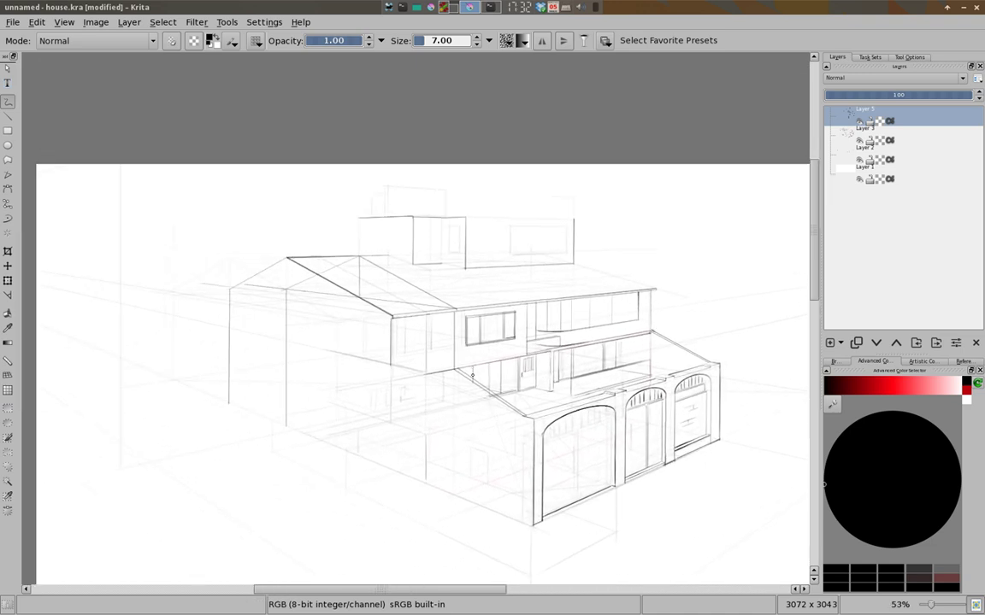
key("m")
left_click_drag(456, 377, 451, 322)
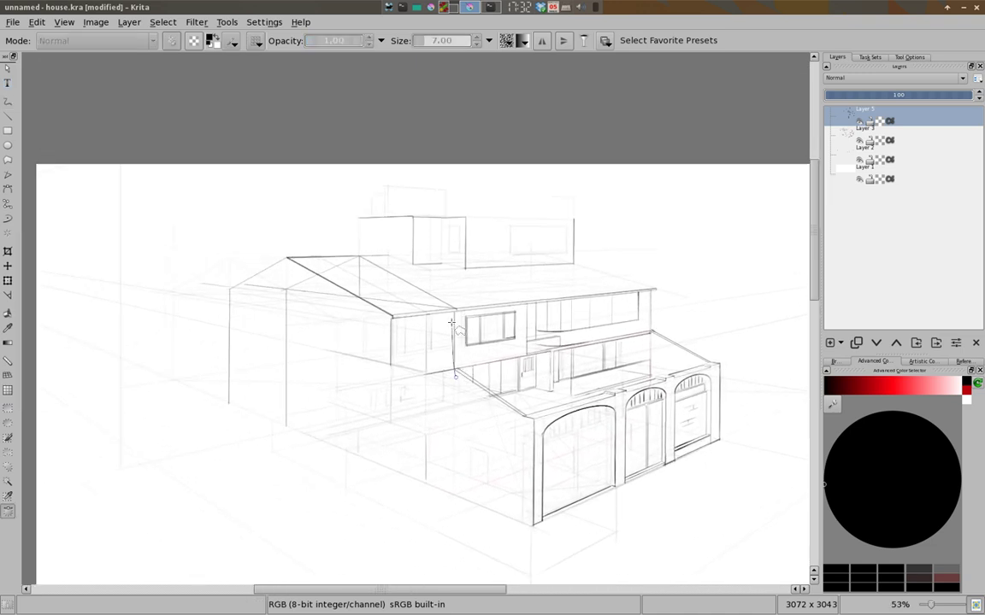
left_click_drag(359, 258, 261, 251)
left_click(261, 251)
left_click(223, 280)
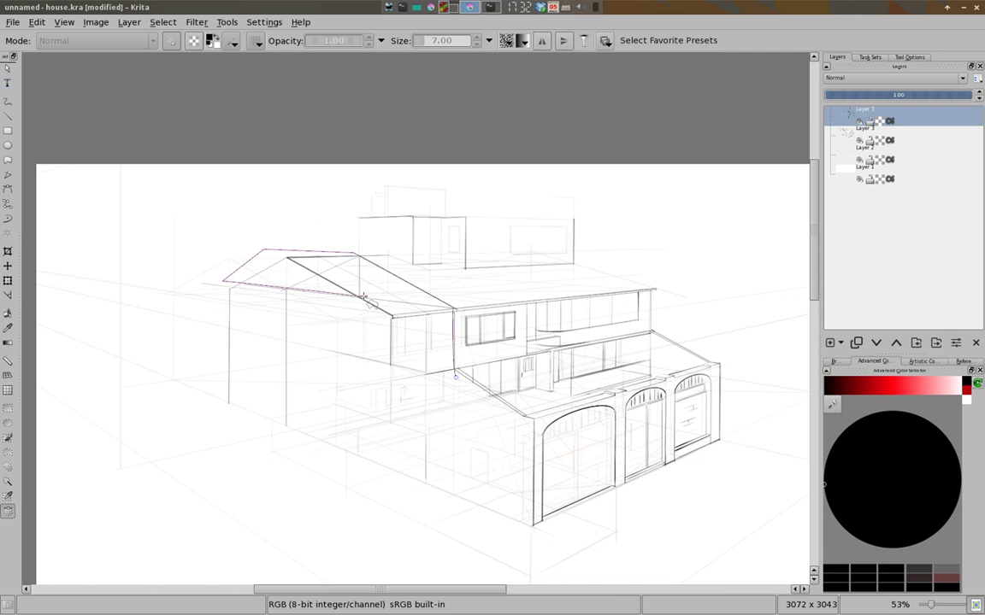
left_click(342, 293)
left_click(383, 325)
left_click(373, 403)
left_click(440, 408)
left_click(454, 376)
double_click(453, 308)
Ink a single straight roof slope from the apex down-left to the left wall
key("v")
key("ctrl+shift+a")
key("b")
key("v")
mouse_move(358, 255)
left_mouse_down()
mouse_move(285, 291)
mouse_move(258, 316)
left_mouse_up()
left_click_drag(305, 280, 299, 265)
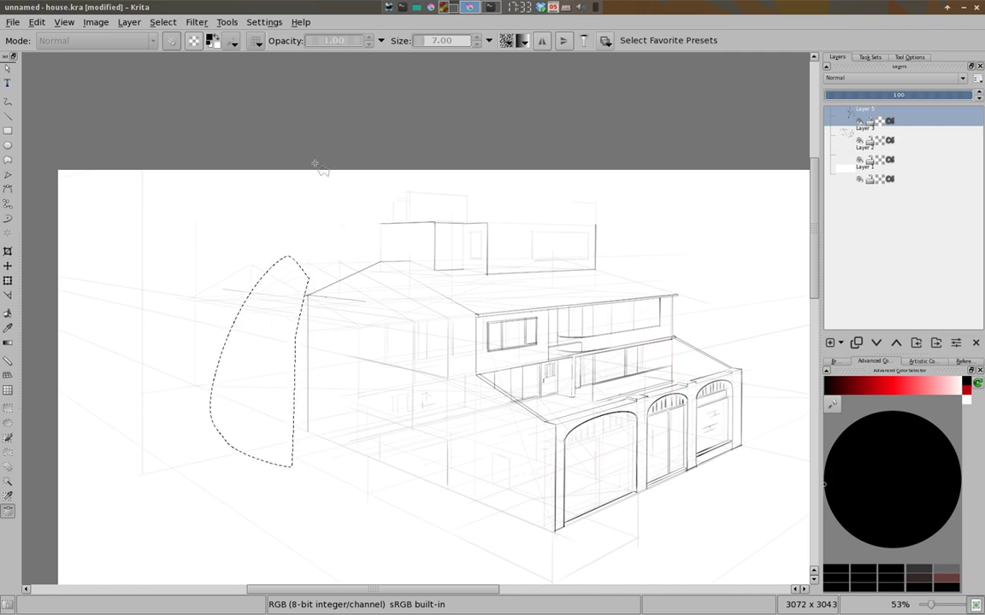
key("ctrl+shift+a")
key("b")
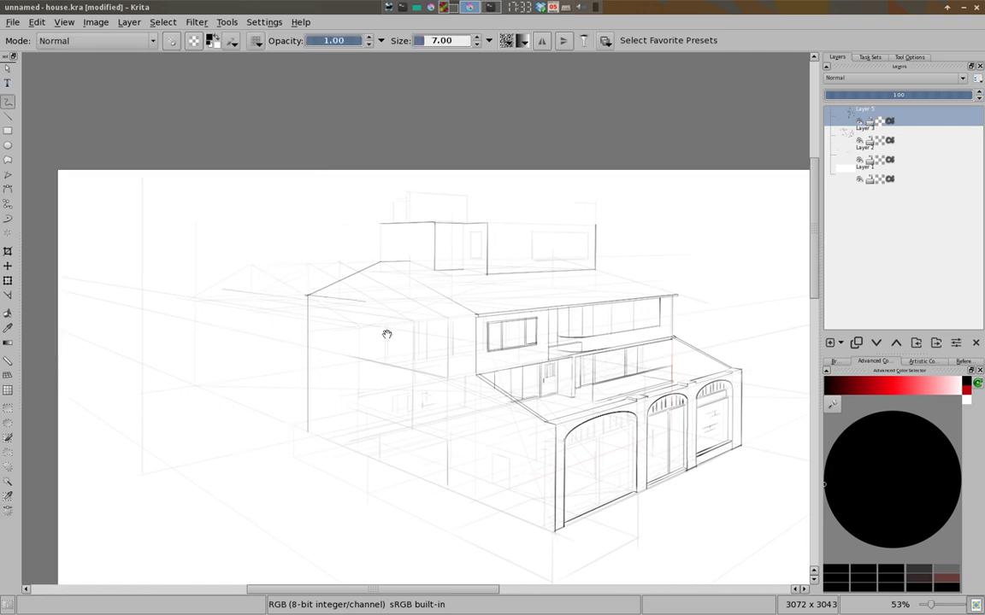
left_click_drag(386, 335, 386, 287)
Ink straight roof-edge lines from the peak and along the rooftop box base
key("v")
scroll(330, 235, "up", 5)
left_click_drag(295, 219, 462, 312)
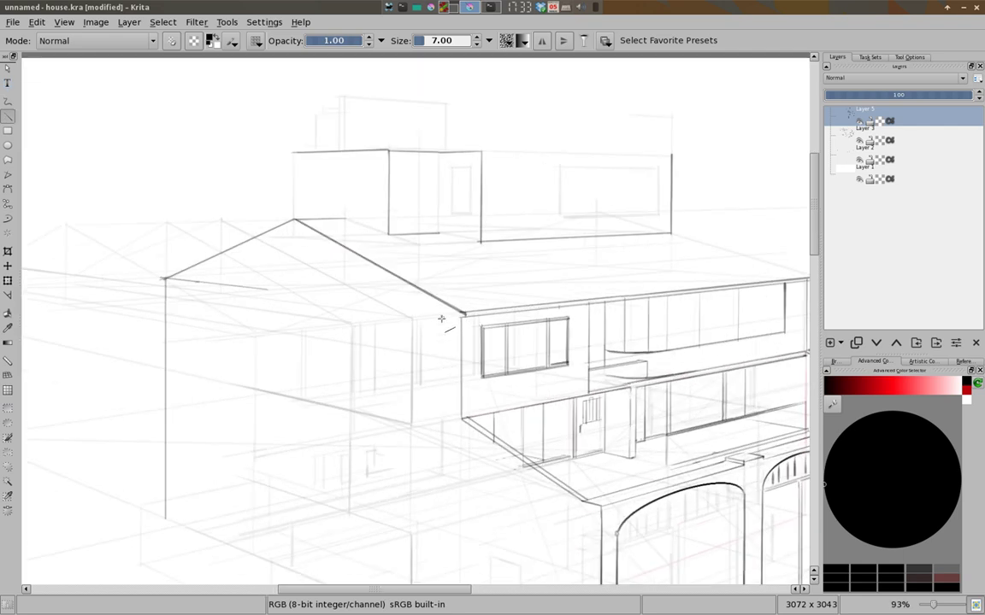
scroll(408, 309, "down", 3)
scroll(359, 241, "up", 5)
left_click_drag(299, 258, 369, 285)
left_click_drag(451, 282, 517, 296)
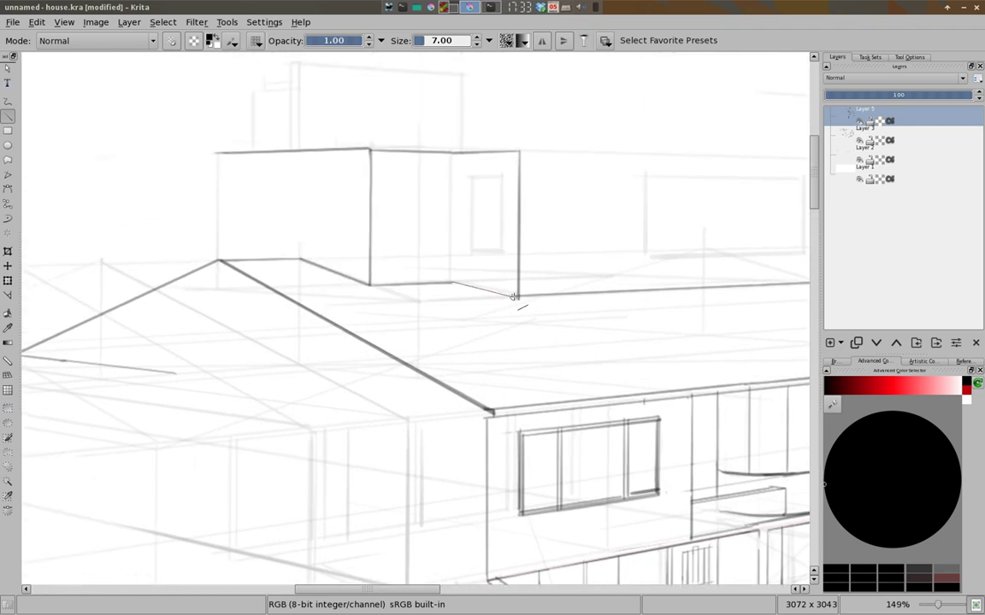
scroll(467, 312, "up", 1)
Ink the rooftop box's vertical edges and its top edge, undoing misplaced strokes
key("b")
left_click_drag(413, 314, 416, 184)
key("ctrl+z")
scroll(402, 291, "down", 3)
scroll(400, 310, "up", 3)
mouse_move(476, 212)
left_mouse_down()
mouse_move(476, 282)
mouse_move(504, 213)
left_mouse_up()
left_click_drag(452, 190, 452, 248)
mouse_move(537, 183)
left_mouse_down()
mouse_move(397, 247)
mouse_move(650, 257)
left_mouse_up()
key("ctrl+z")
left_click_drag(380, 251, 669, 258)
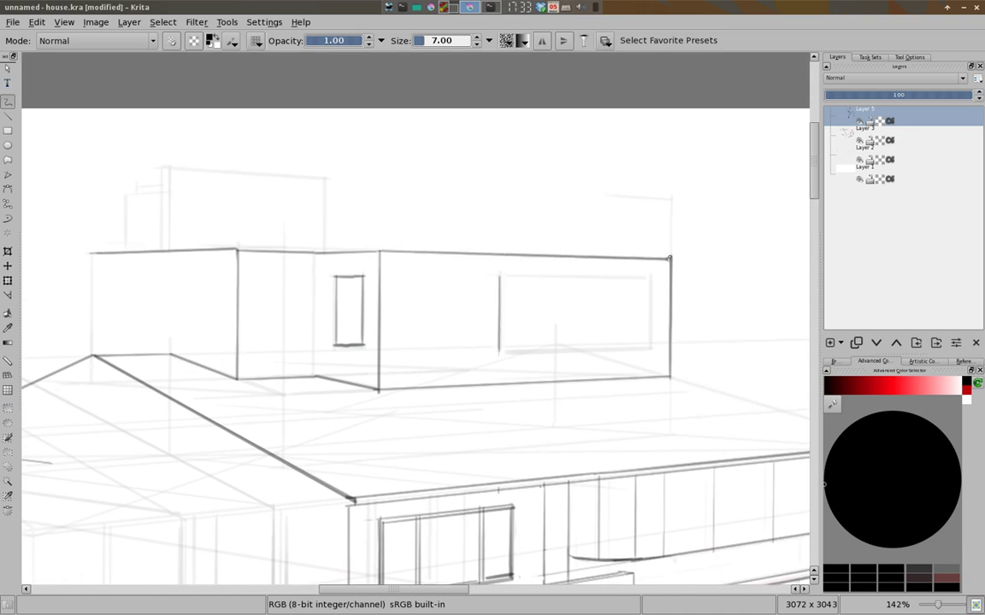
Ink the stepped outline of the small top block and the side block
left_click_drag(325, 179, 323, 252)
left_click_drag(169, 173, 173, 239)
mouse_move(323, 206)
left_mouse_down()
mouse_move(271, 173)
mouse_move(169, 170)
left_mouse_up()
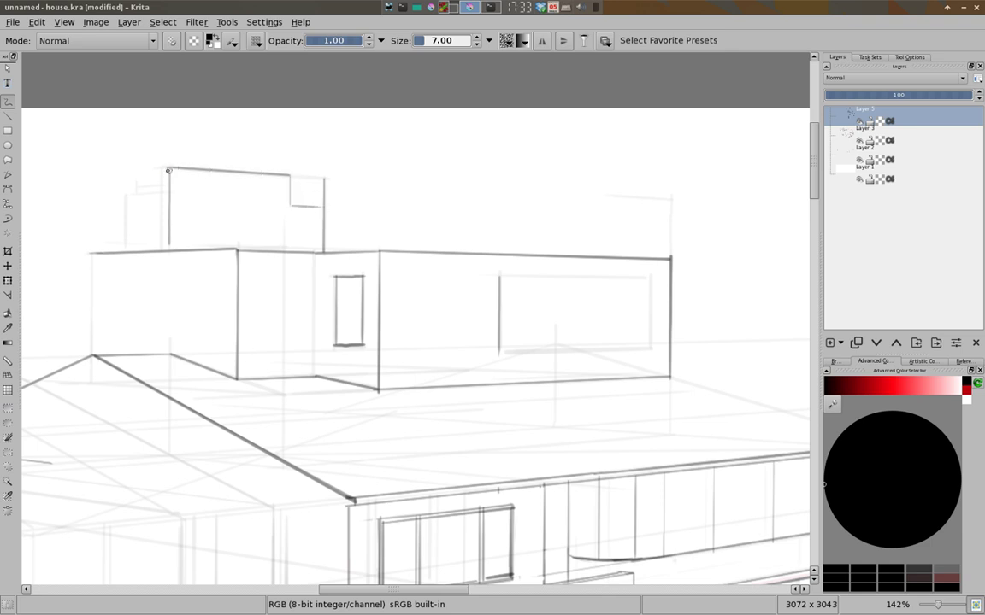
mouse_move(171, 244)
left_mouse_down()
mouse_move(162, 167)
mouse_move(160, 246)
left_mouse_up()
mouse_move(145, 194)
left_mouse_down()
mouse_move(127, 195)
mouse_move(123, 247)
left_mouse_up()
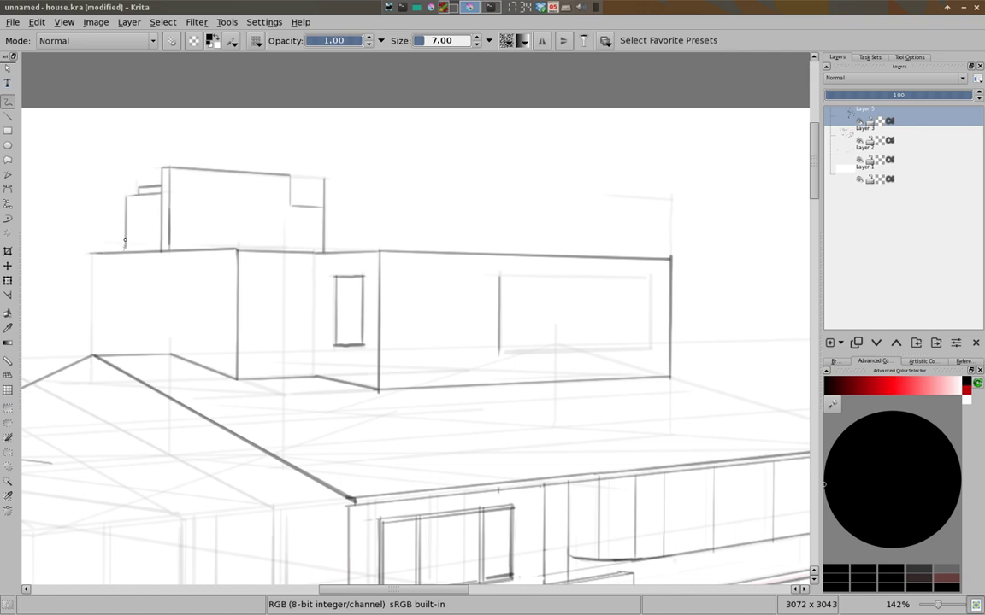
Darken the rooftop box's front and left edges and trace the rooftop window frame
scroll(310, 258, "down", 3)
scroll(391, 303, "up", 2)
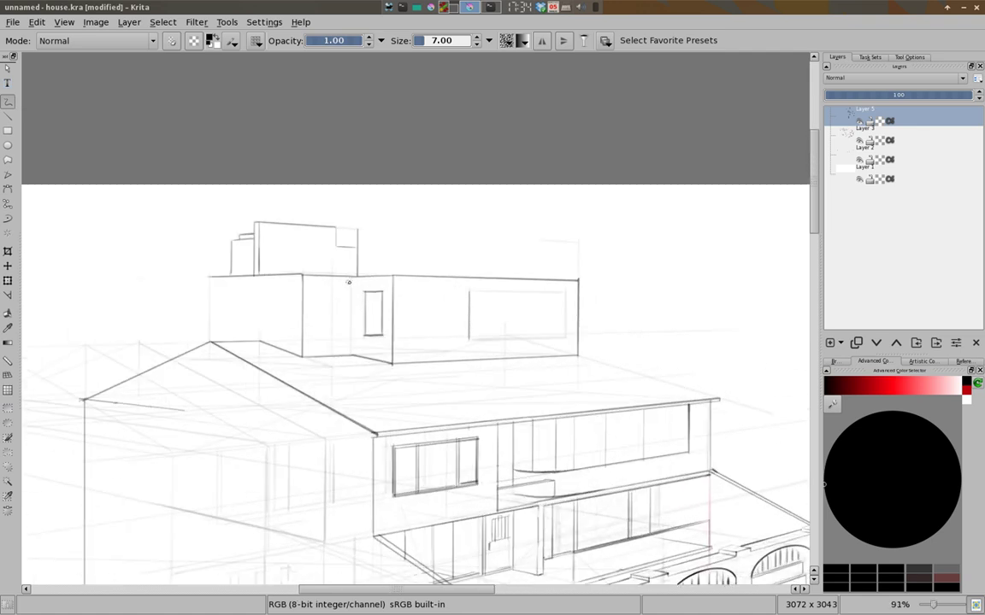
left_click_drag(350, 277, 350, 356)
left_click_drag(209, 291, 208, 344)
mouse_move(469, 291)
left_mouse_down()
mouse_move(467, 338)
mouse_move(540, 338)
left_mouse_up()
left_click_drag(469, 291, 556, 291)
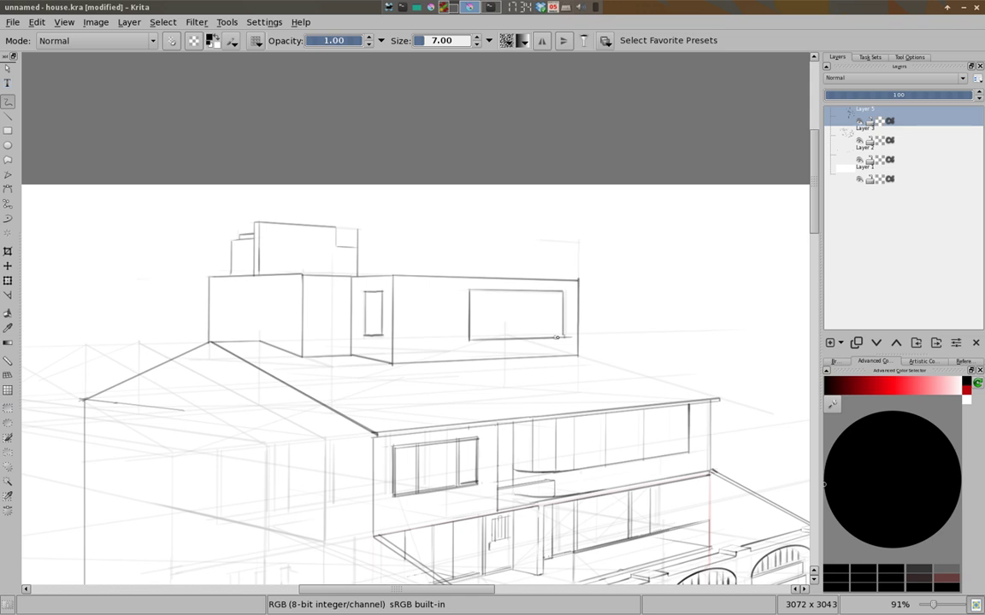
Toggle the sketch layer to check the inks, then ink a short straight terrace line
scroll(555, 282, "down", 2)
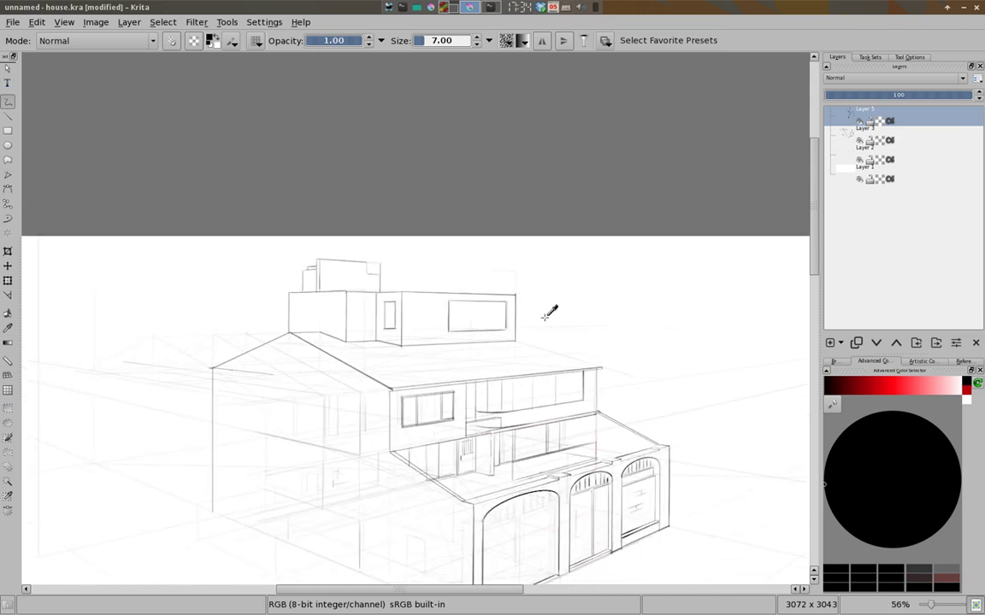
scroll(550, 311, "down", 1)
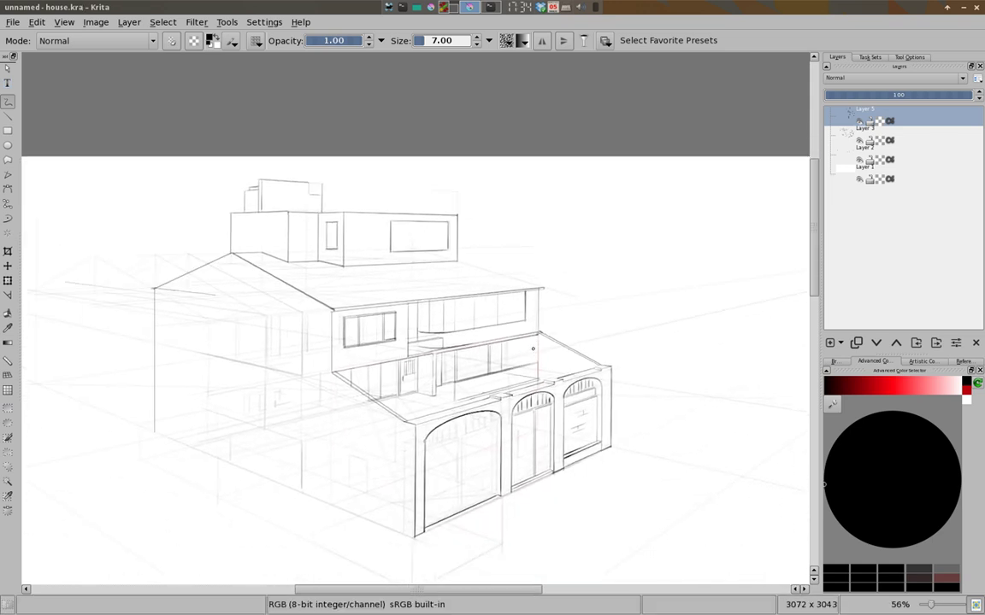
left_click(859, 141)
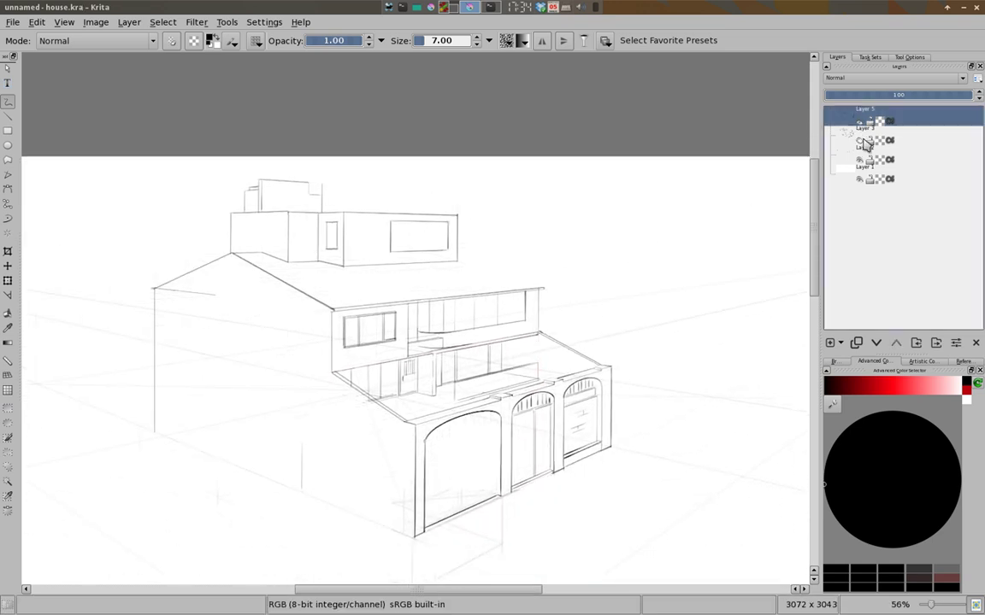
left_click(859, 141)
left_click(859, 141)
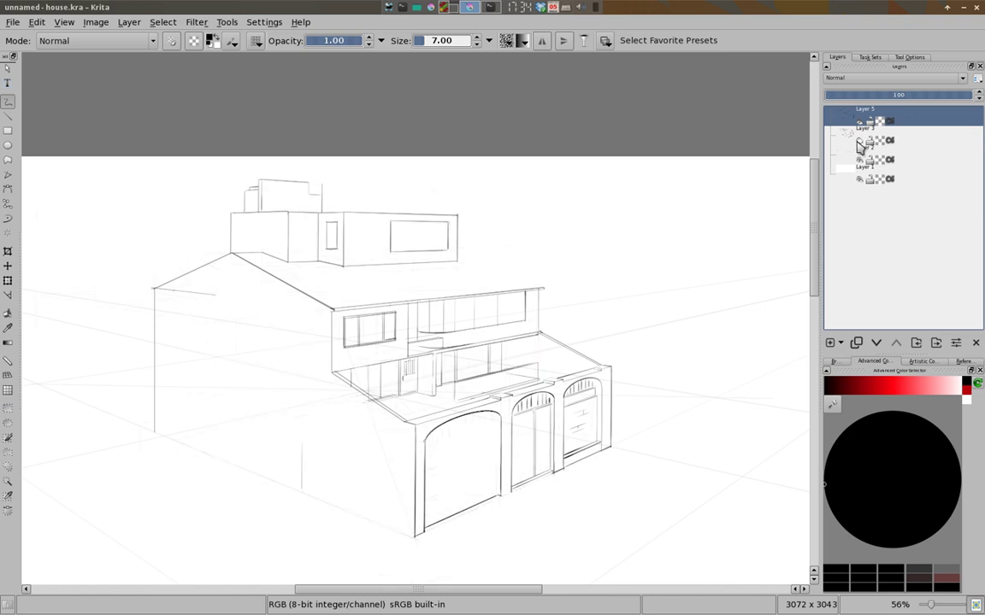
left_click(859, 141)
scroll(444, 420, "up", 2)
scroll(409, 404, "up", 2)
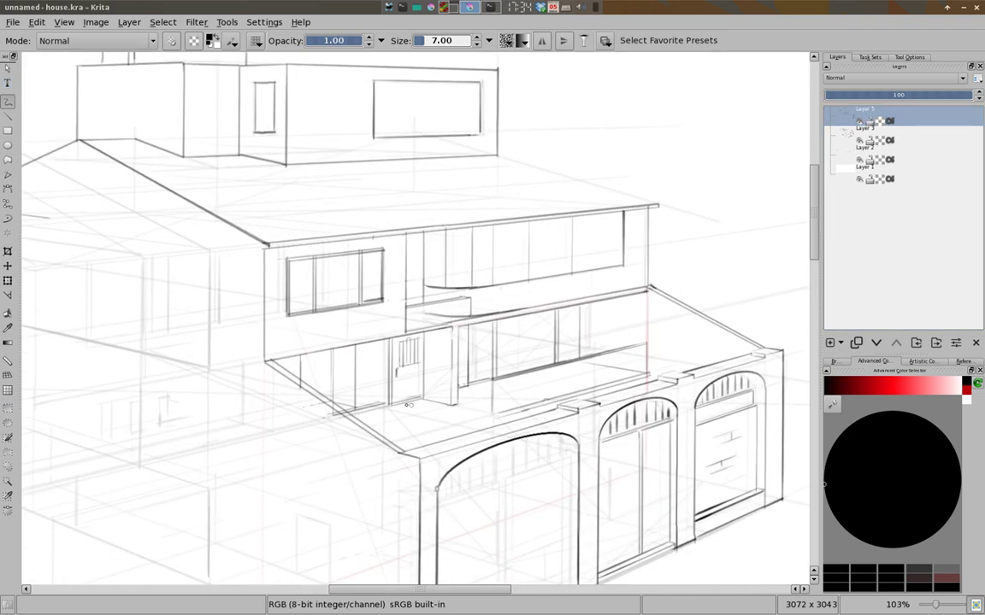
key("v")
left_click_drag(391, 418, 382, 425)
key("b")
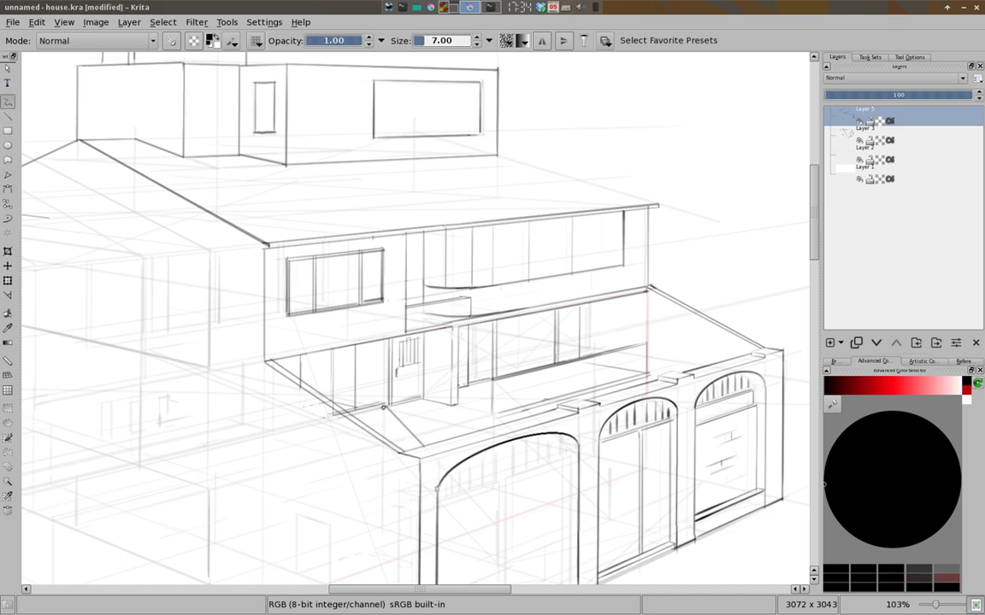
Soften the brush's pressure-to-opacity curve in the Brush Editor
left_click(230, 41)
mouse_move(654, 242)
left_mouse_down()
mouse_move(646, 227)
mouse_move(626, 231)
left_mouse_up()
left_click_drag(624, 307, 607, 334)
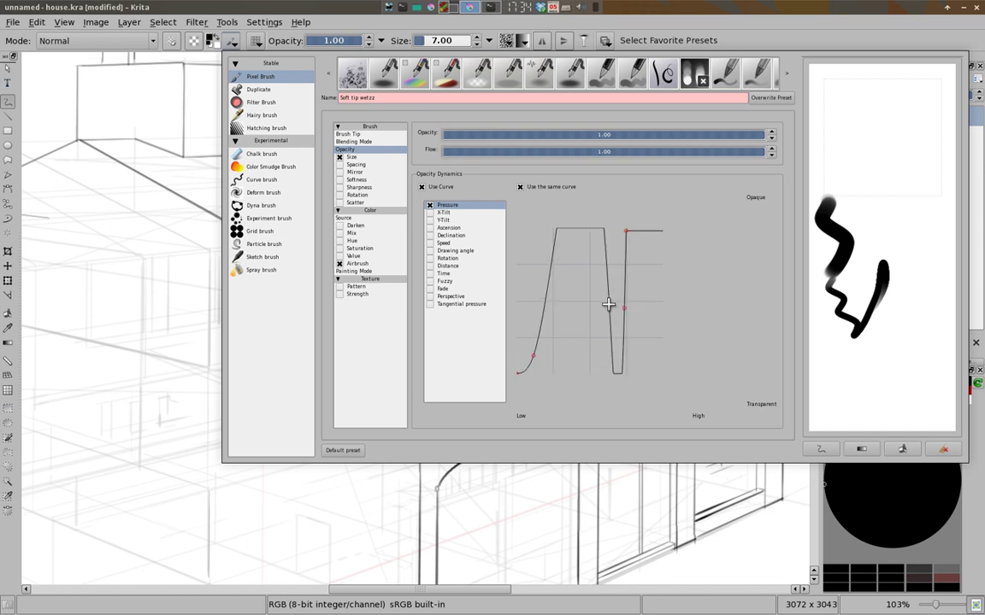
left_click(607, 299)
left_click(474, 469)
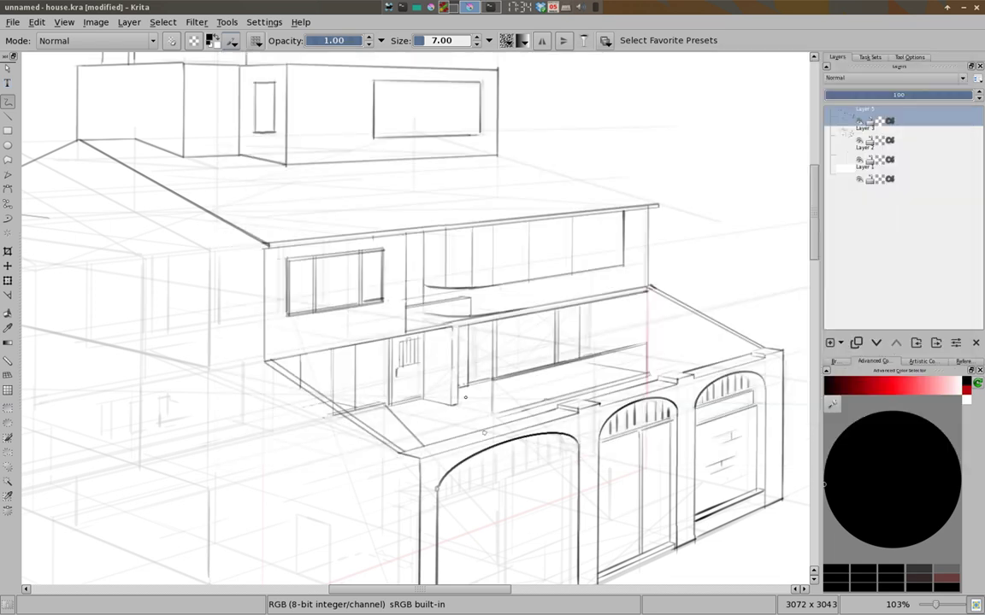
Ink the terrace floor's front edge, its tile lines and the right pillar's edge
left_click_drag(379, 412, 367, 410)
left_click_drag(387, 410, 417, 435)
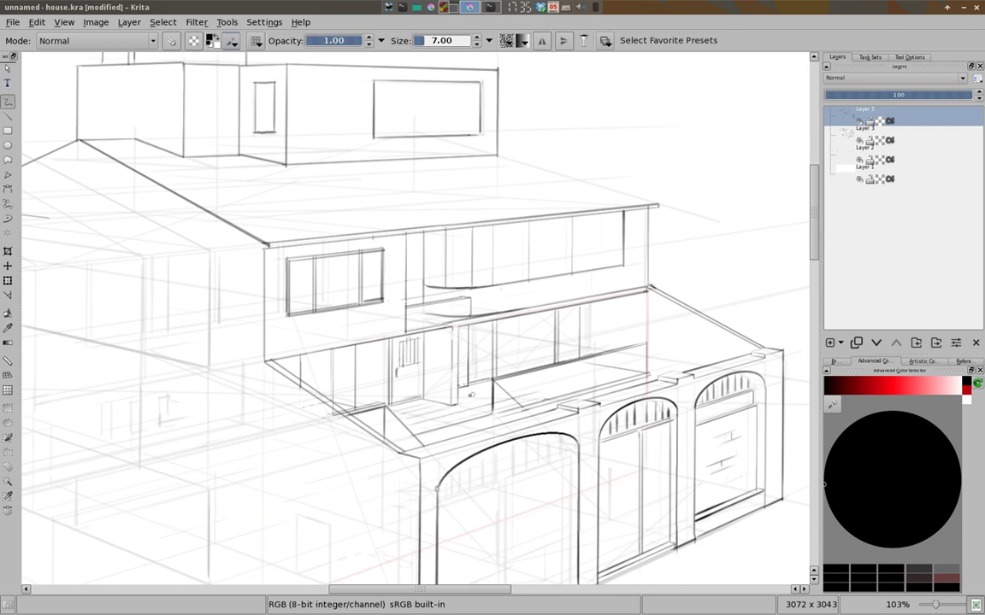
left_click_drag(494, 382, 584, 371)
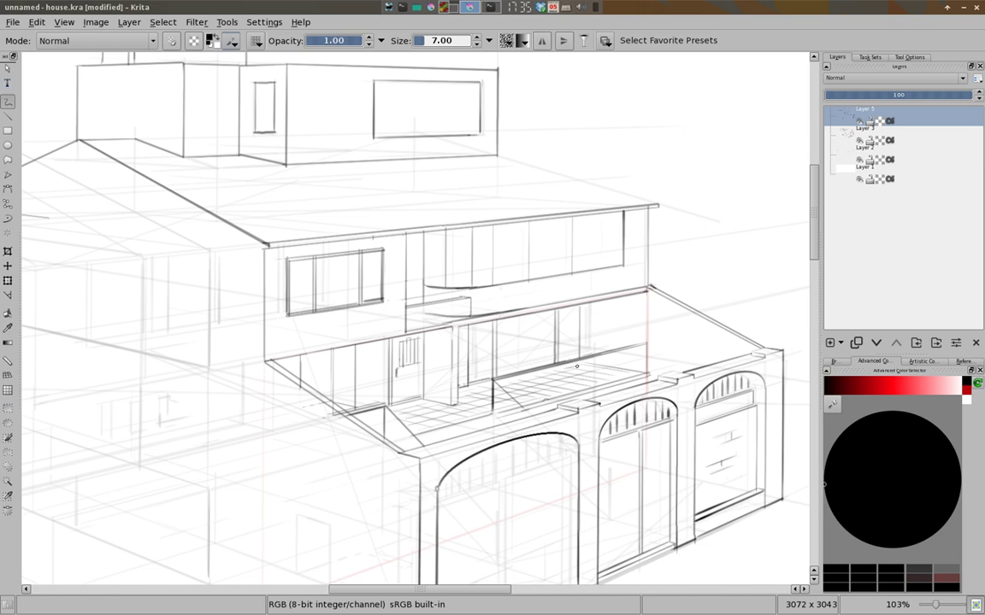
left_click_drag(563, 371, 599, 373)
scroll(559, 392, "down", 3)
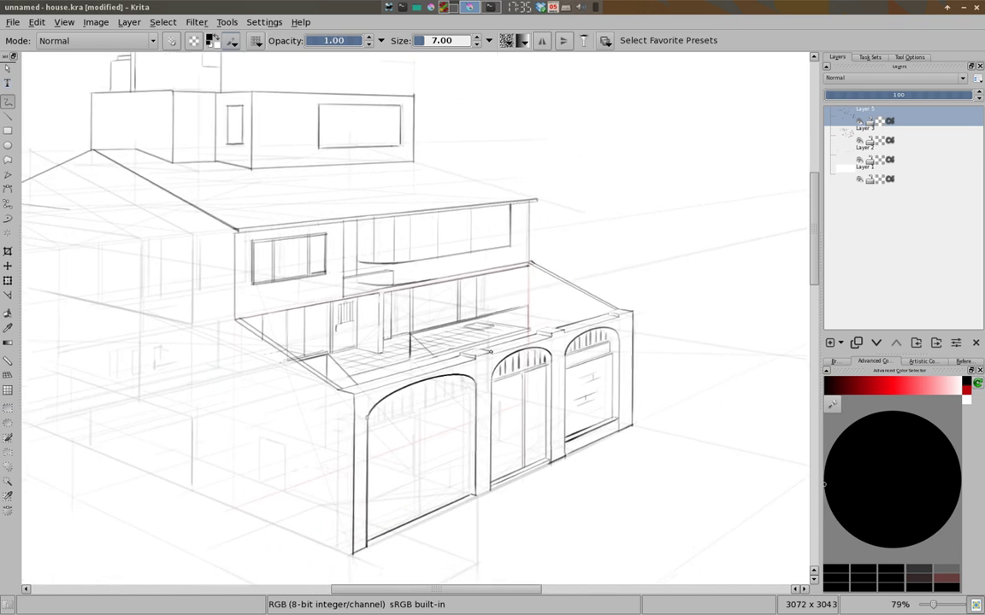
left_click_drag(620, 315, 621, 374)
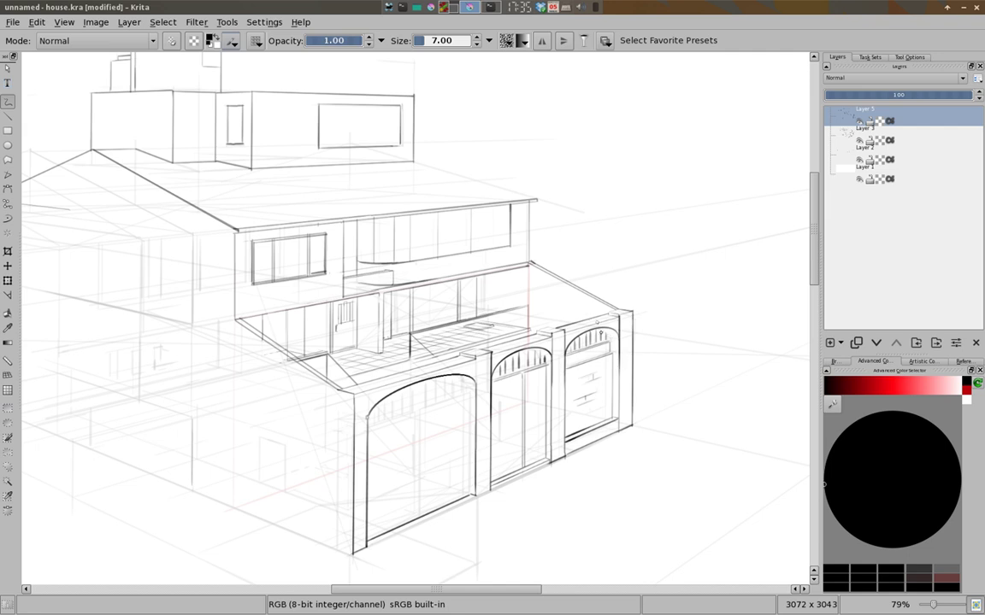
scroll(530, 318, "up", 3)
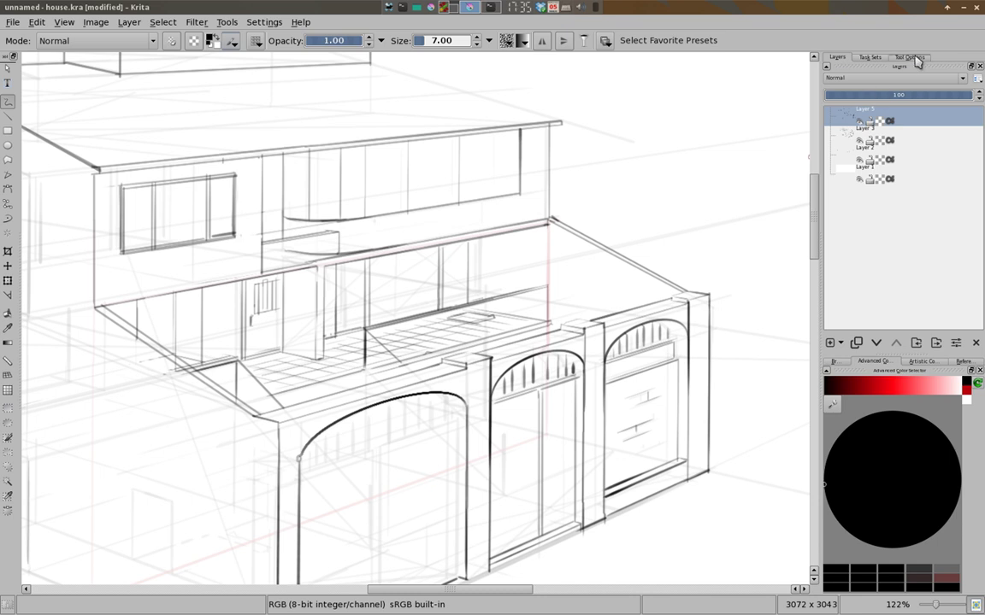
Enable Assistant snapping and sketch the vertical door divider inside the left arch
left_click(915, 57)
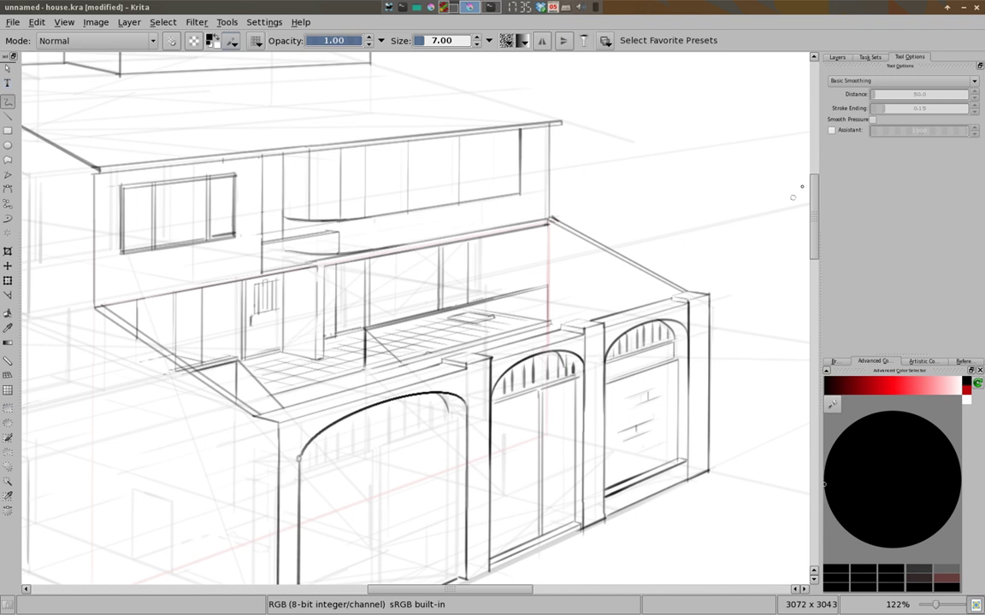
left_click(832, 130)
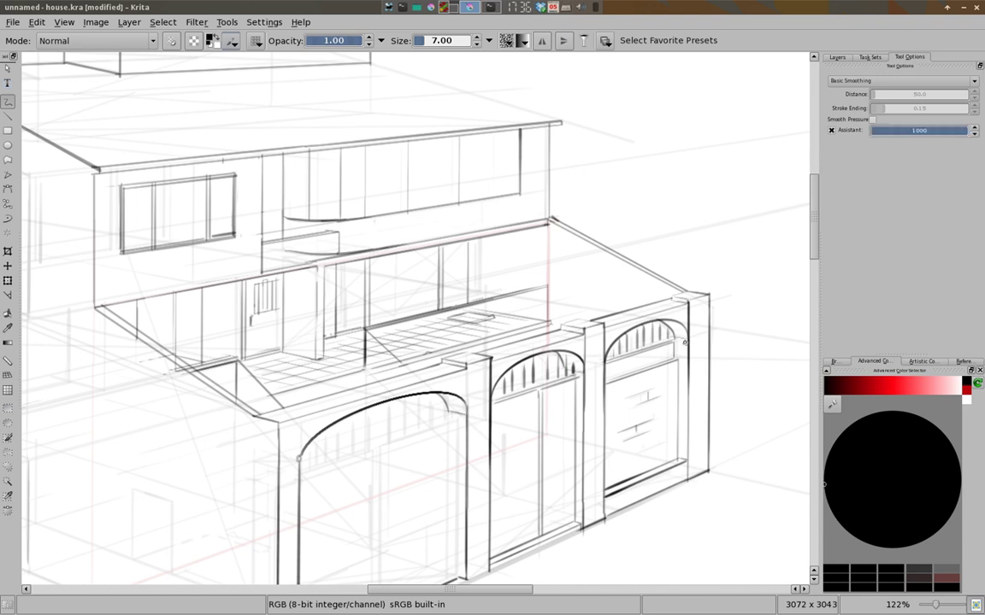
left_click_drag(565, 371, 657, 227)
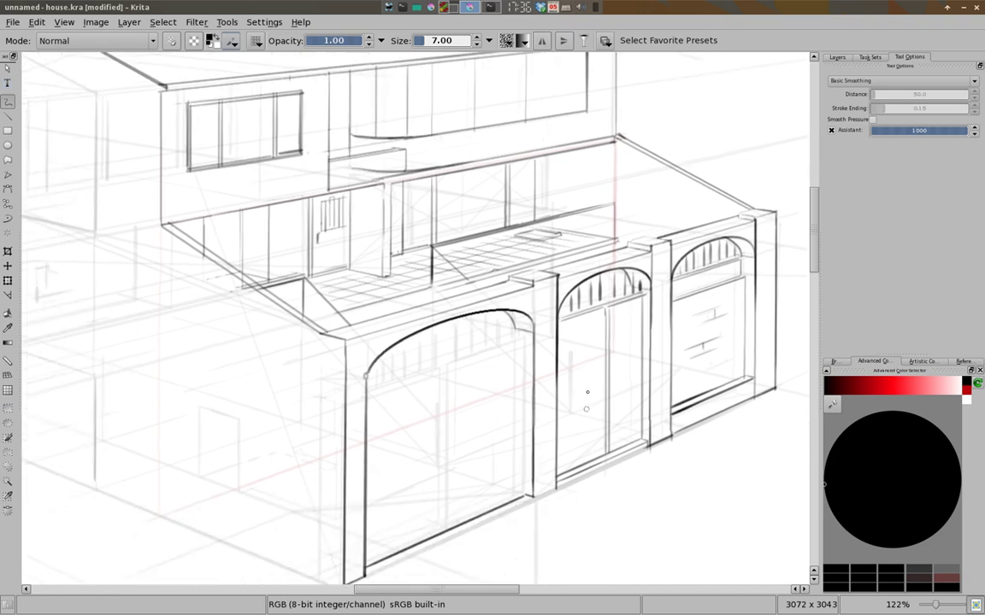
left_click_drag(496, 248, 540, 437)
mouse_move(552, 272)
left_mouse_down()
mouse_move(477, 301)
mouse_move(472, 462)
left_mouse_up()
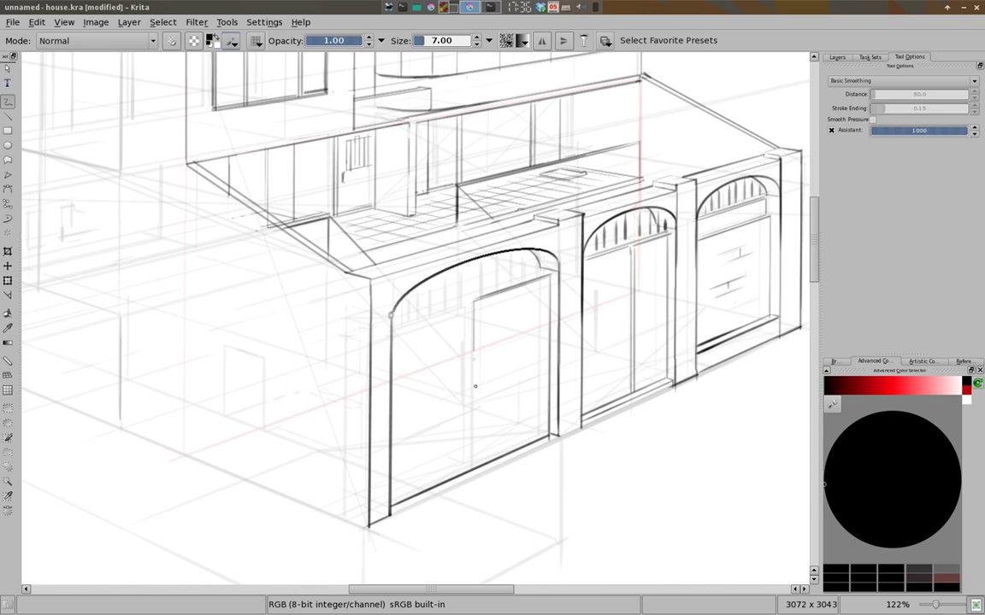
left_click_drag(473, 304, 473, 467)
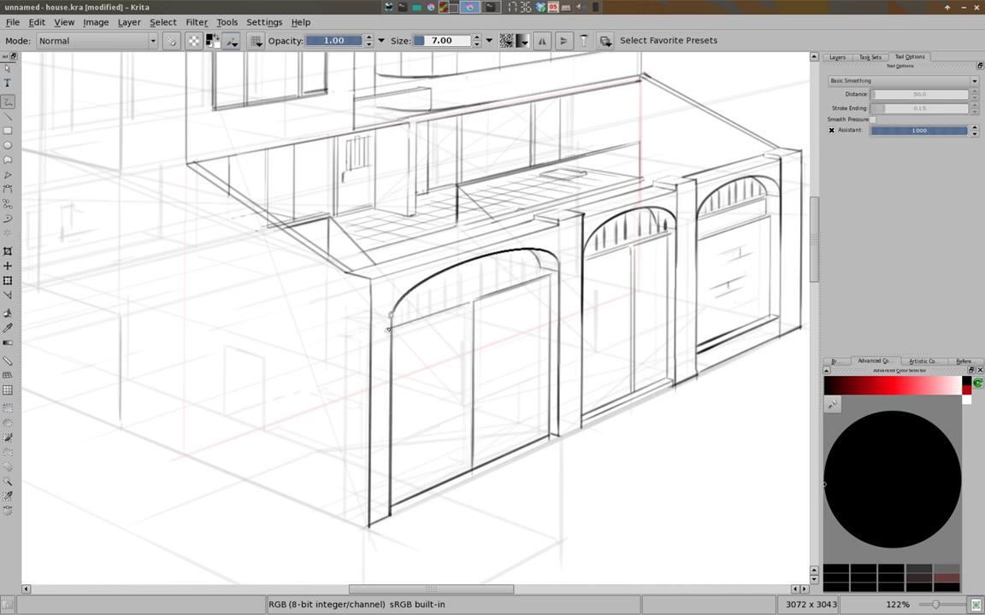
Ink the transom line, the divider between the doors and the thickened arch curve
mouse_move(393, 323)
left_mouse_down()
mouse_move(480, 299)
mouse_move(468, 469)
left_mouse_up()
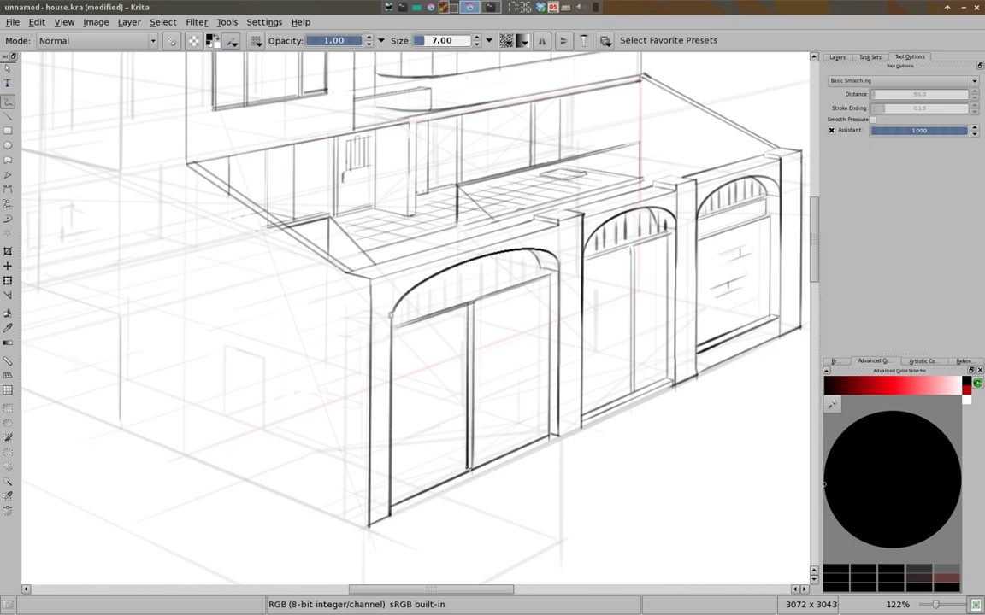
left_click_drag(469, 306, 468, 458)
mouse_move(401, 315)
left_mouse_down()
mouse_move(552, 274)
mouse_move(408, 320)
left_mouse_up()
key("ctrl+z")
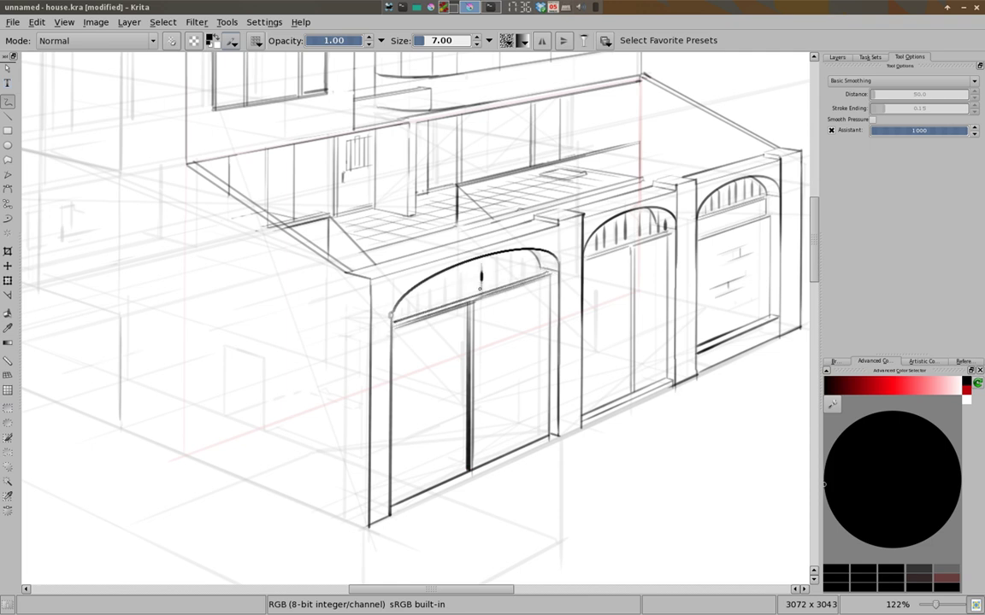
left_click_drag(468, 299, 466, 264)
left_click_drag(502, 264, 438, 295)
key("minus")
key("minus")
Darken the upper-floor window's vertical edge, then zoom in on the rooftop box's notch
scroll(489, 366, "up", 3)
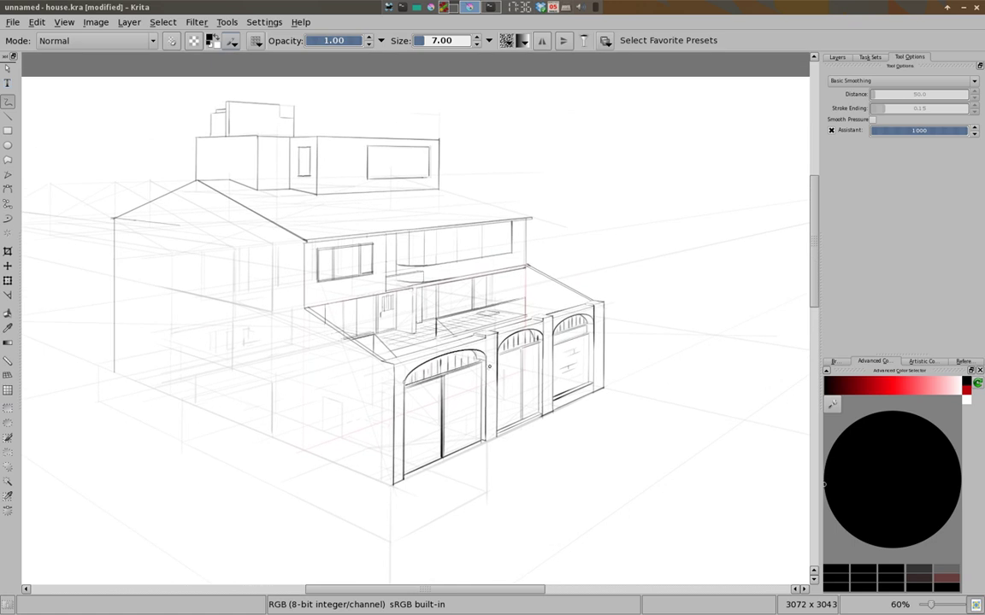
key("plus")
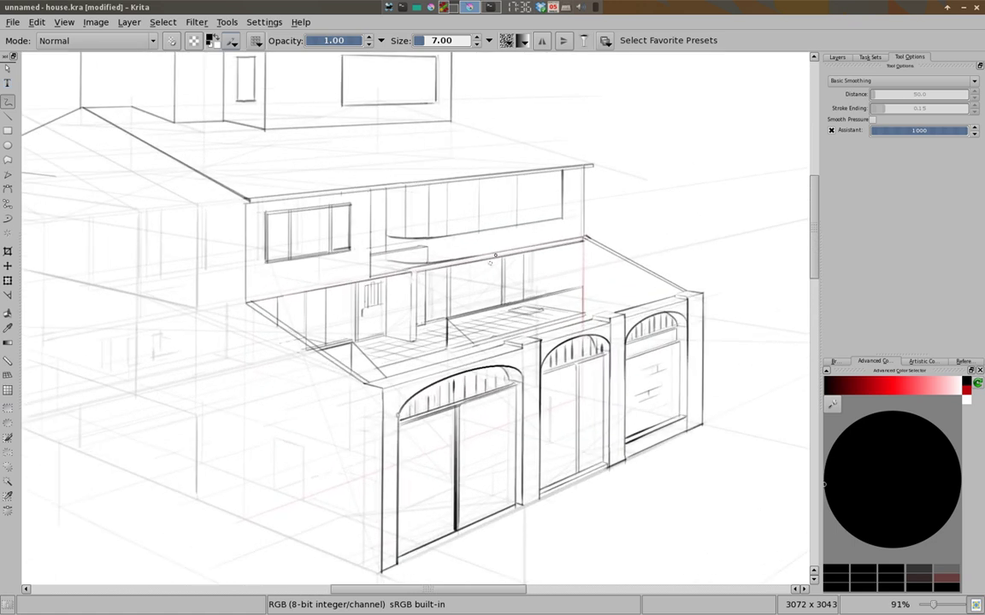
key("v")
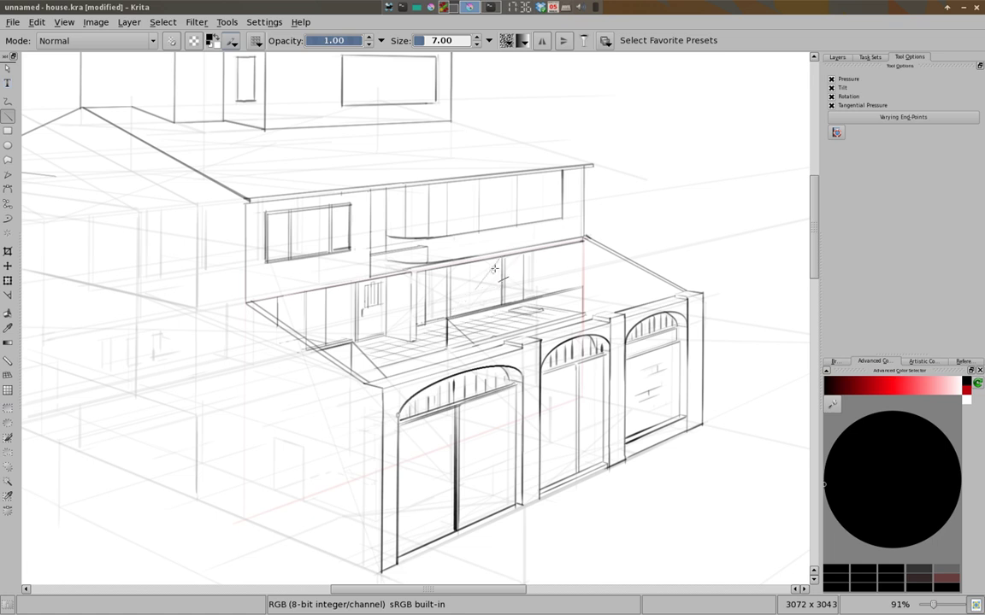
key("b")
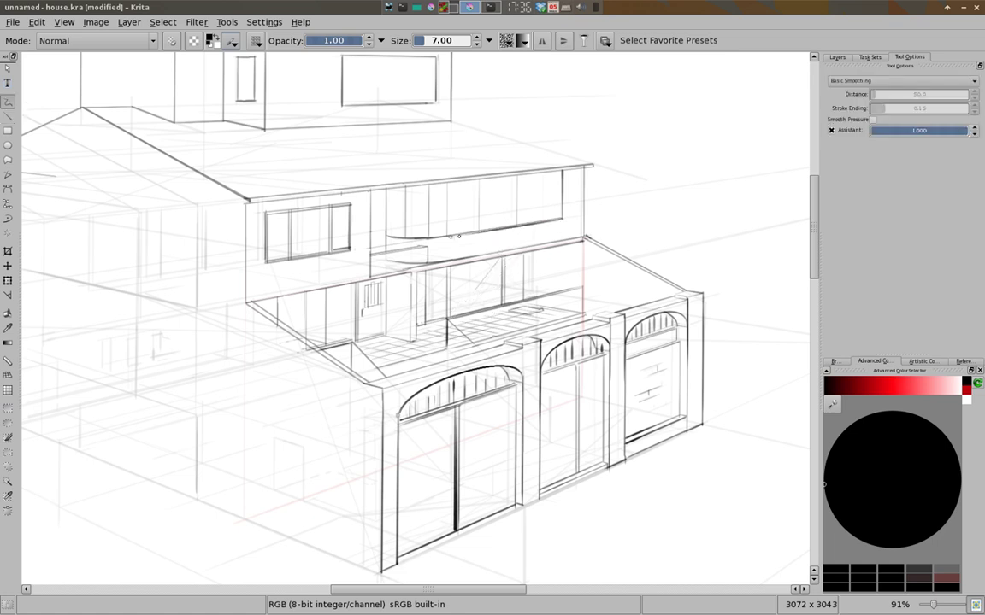
mouse_move(561, 171)
left_mouse_down()
mouse_move(562, 220)
mouse_move(538, 259)
mouse_move(630, 333)
left_mouse_up()
key("v")
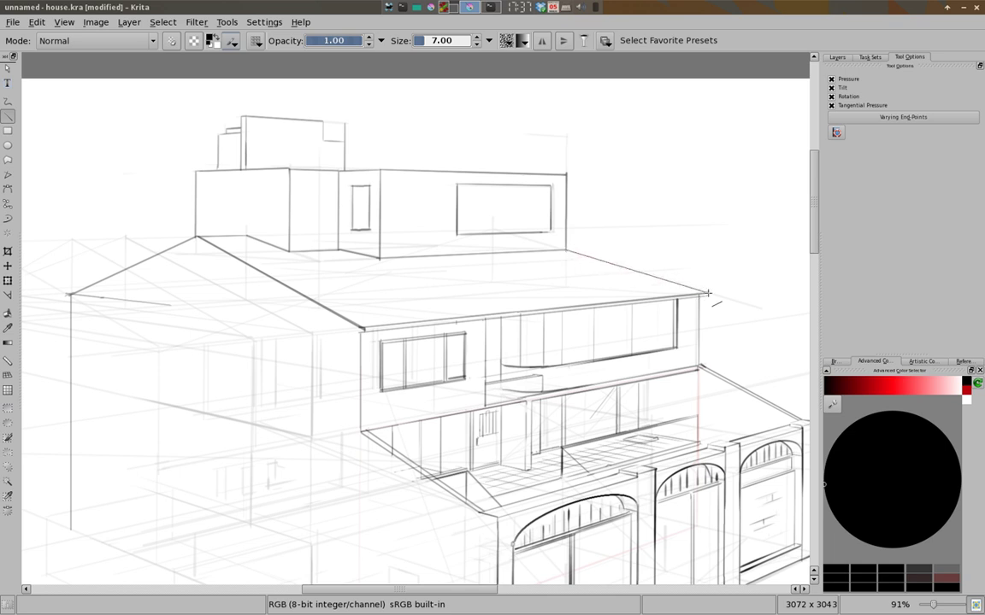
left_click_drag(541, 208, 640, 329)
left_click_drag(421, 263, 457, 336)
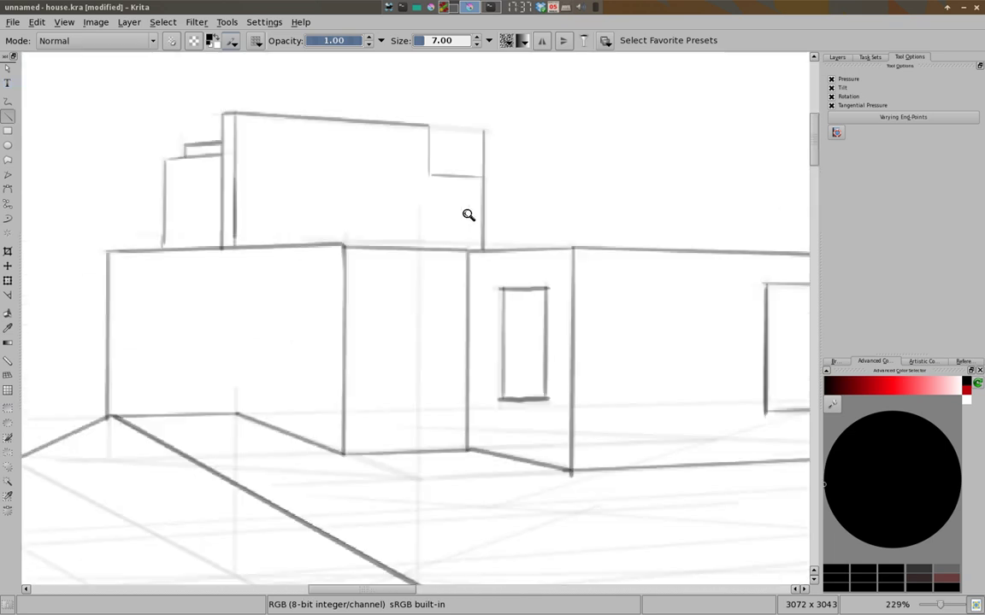
Place a curved spline assistant from the top edge's corner down to the lower corner
key("a")
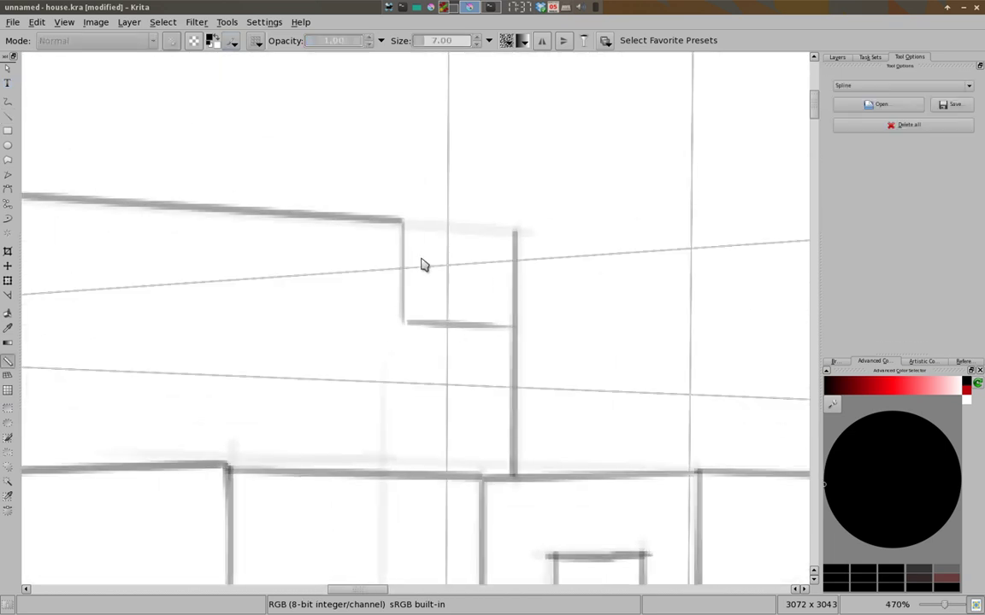
left_click(402, 222)
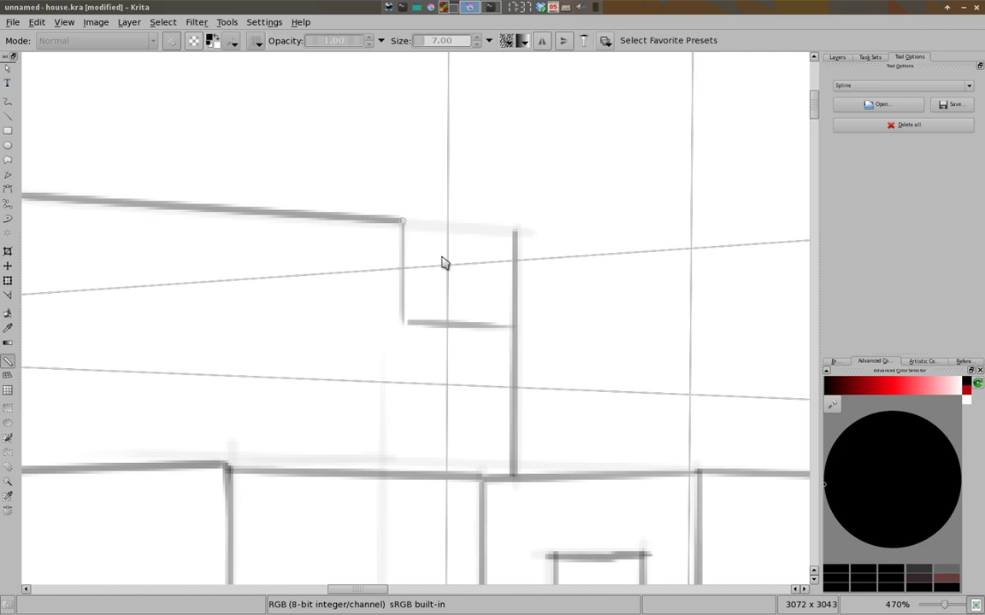
left_click(514, 325)
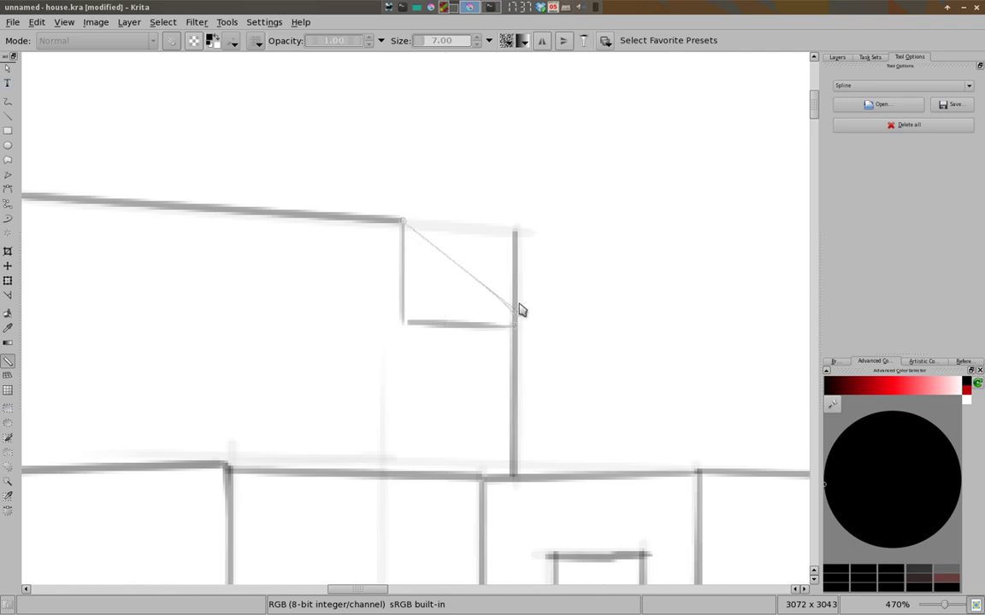
left_click(493, 230)
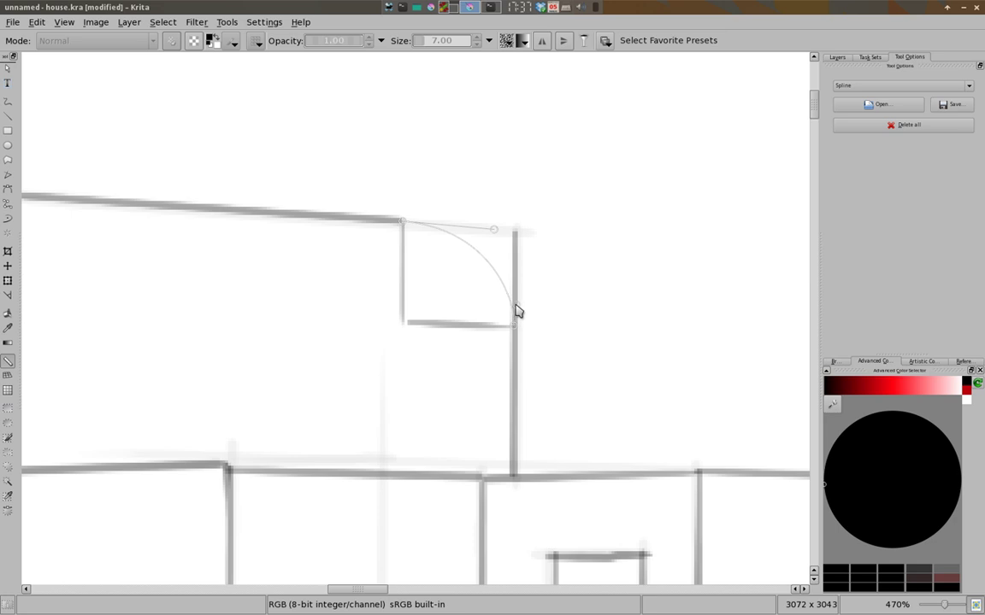
left_click(518, 300)
Ink the rounded corner along the guide, redoing it once, and extend the heavy line along the rooftop edge
key("b")
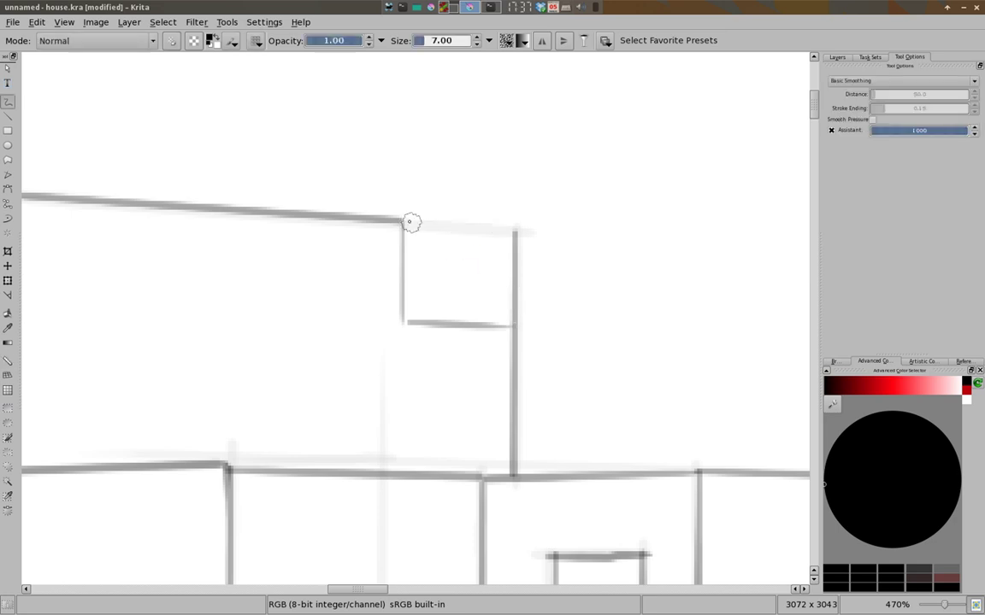
left_click_drag(408, 222, 513, 331)
key("ctrl+z")
left_click_drag(462, 291, 439, 261)
left_click_drag(388, 220, 169, 208)
scroll(445, 288, "down", 3)
scroll(444, 288, "down", 1)
key("e")
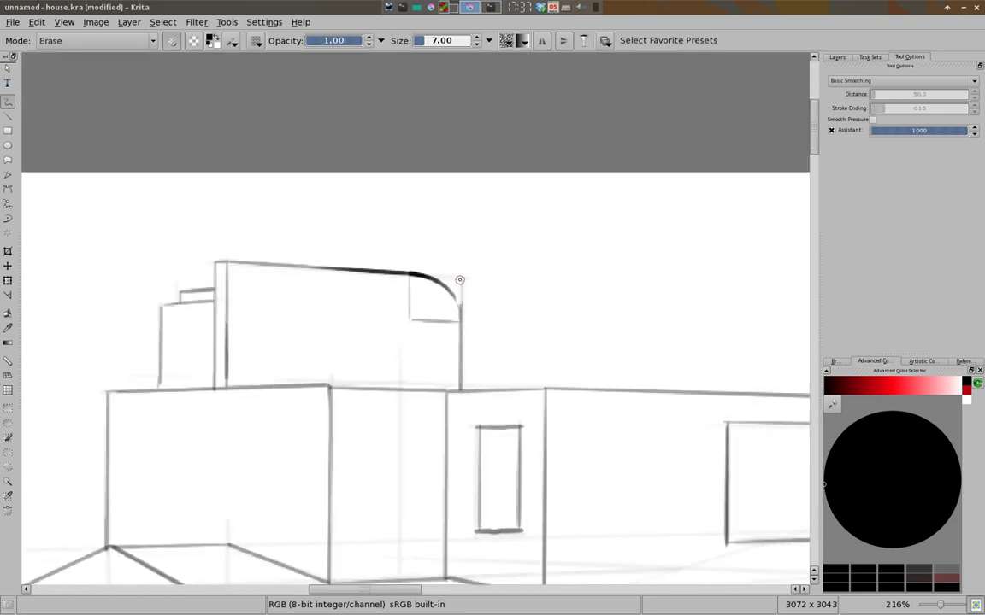
key("e")
key("e")
scroll(458, 346, "down", 4)
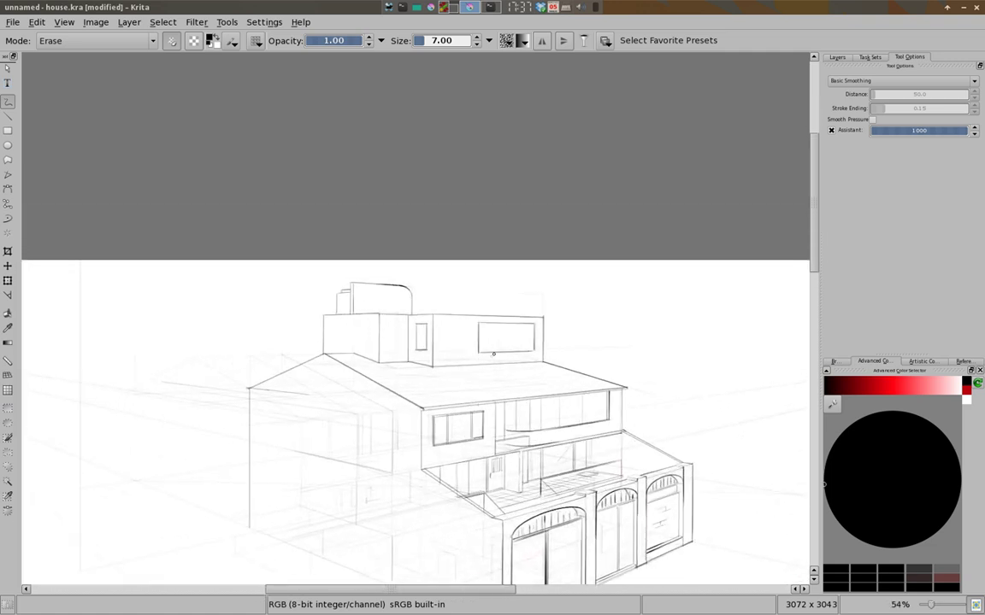
Ink the wide rooftop window's divider, top and right edges, and the small window's left edge
left_click_drag(488, 341, 460, 318)
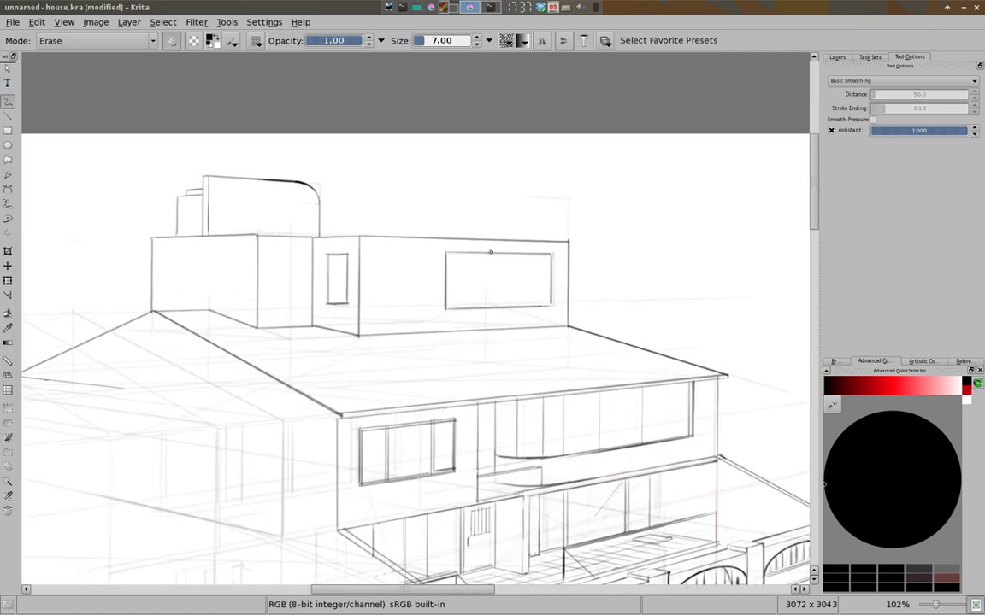
key("e")
mouse_move(470, 256)
left_mouse_down()
mouse_move(469, 288)
mouse_move(551, 304)
left_mouse_up()
left_click_drag(469, 256, 470, 306)
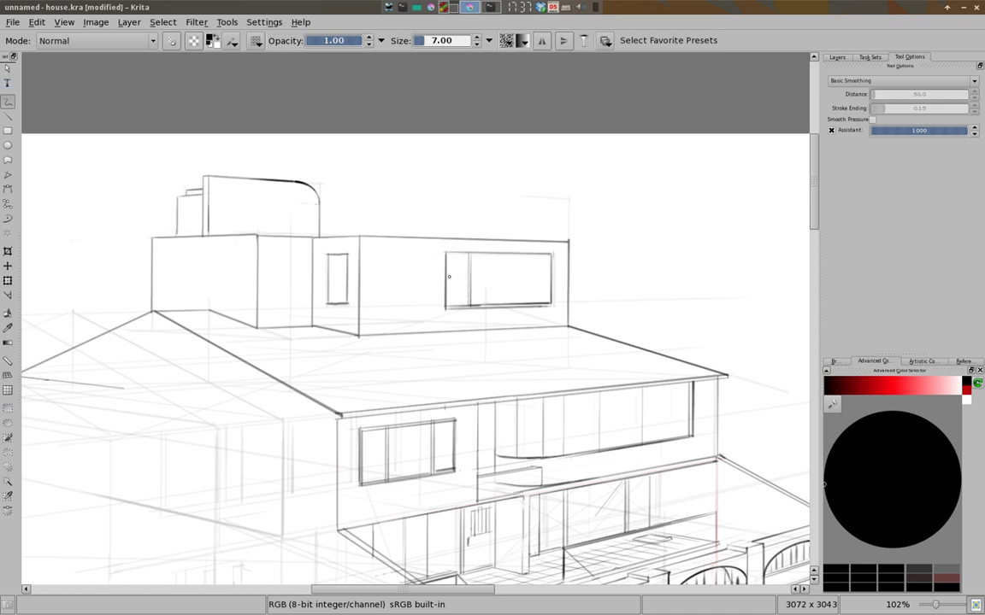
left_click_drag(472, 254, 535, 254)
left_click_drag(552, 256, 541, 305)
left_click_drag(330, 255, 330, 300)
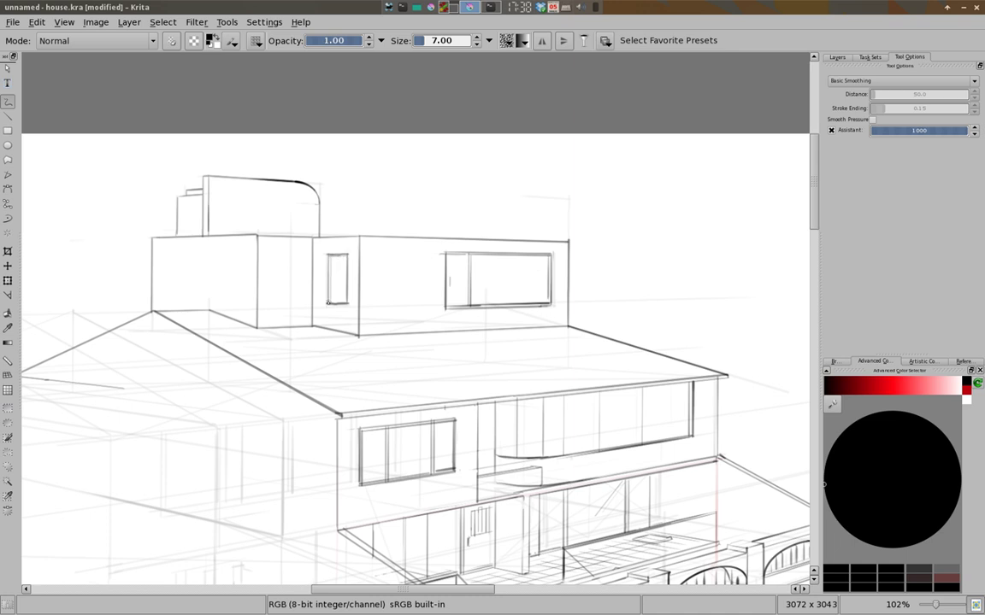
scroll(407, 354, "down", 2)
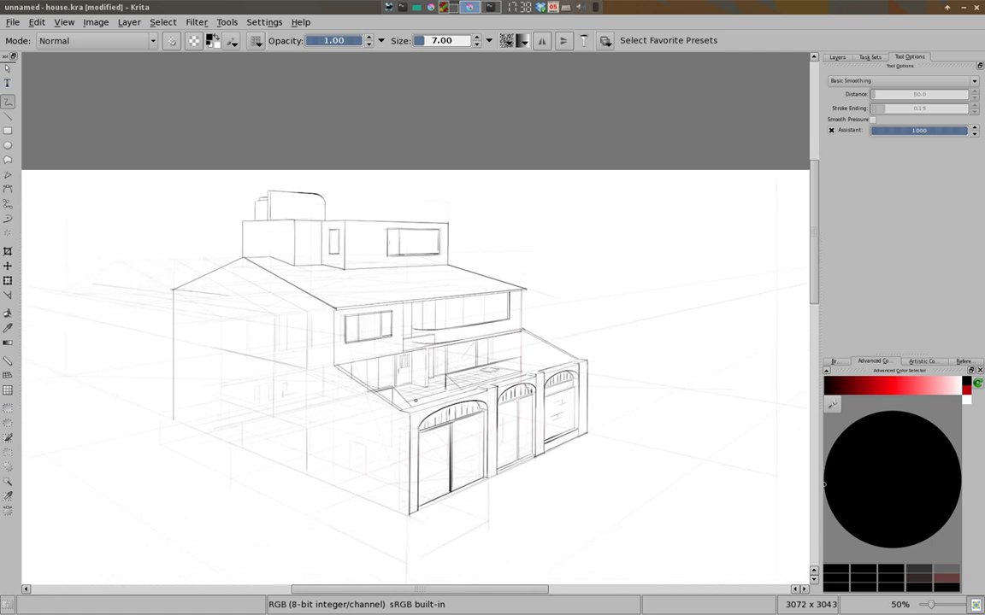
Pick a much larger brush and turn off snapping to the assistants
right_click(482, 354)
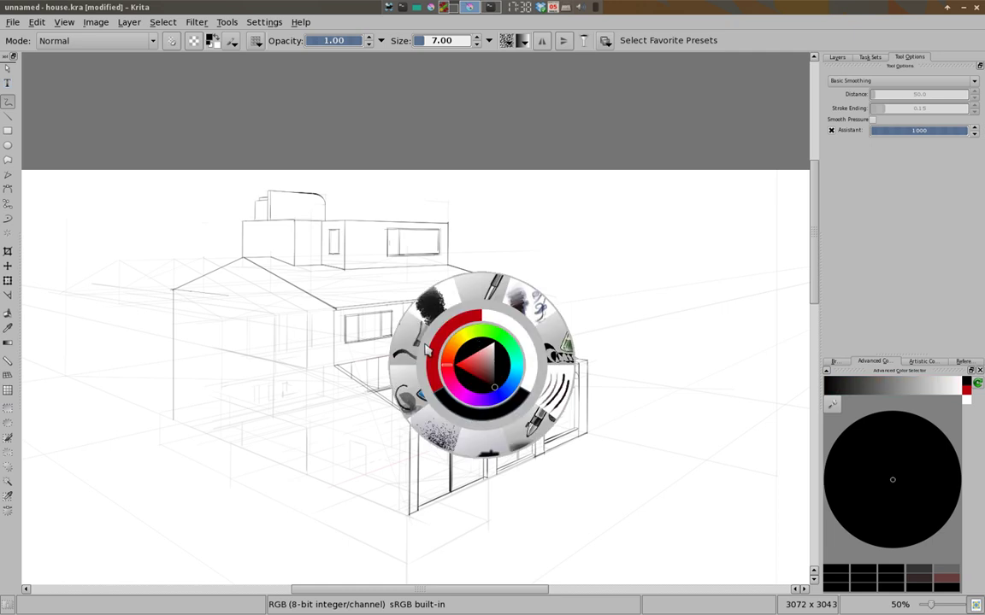
left_click(518, 340)
right_click(508, 346)
left_click(691, 183)
left_click(831, 130)
scroll(586, 319, "up", 2)
left_click_drag(585, 319, 496, 289)
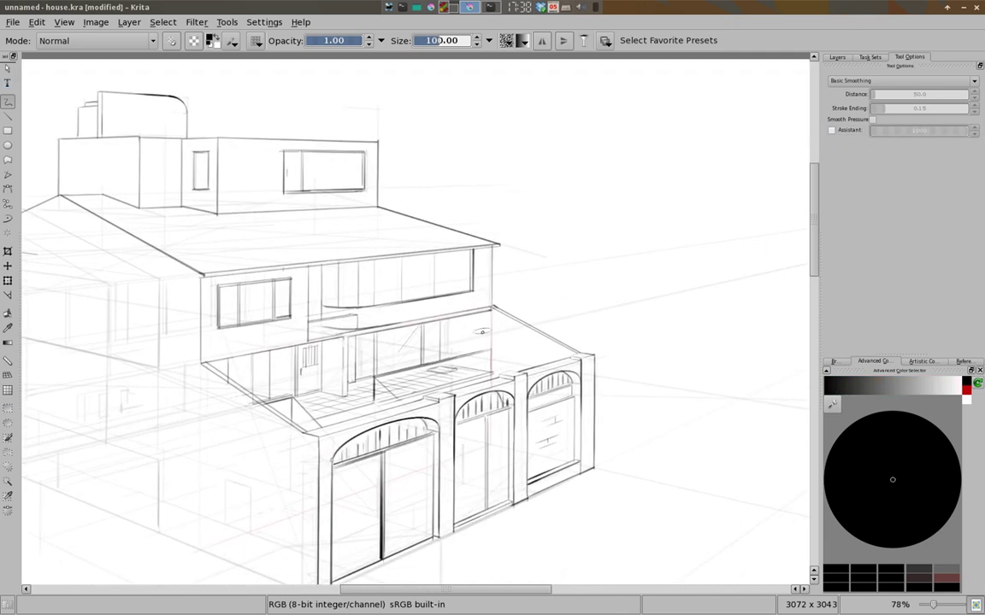
Outline the covered terrace with a path selection
key("ctrl+r")
left_click(490, 311)
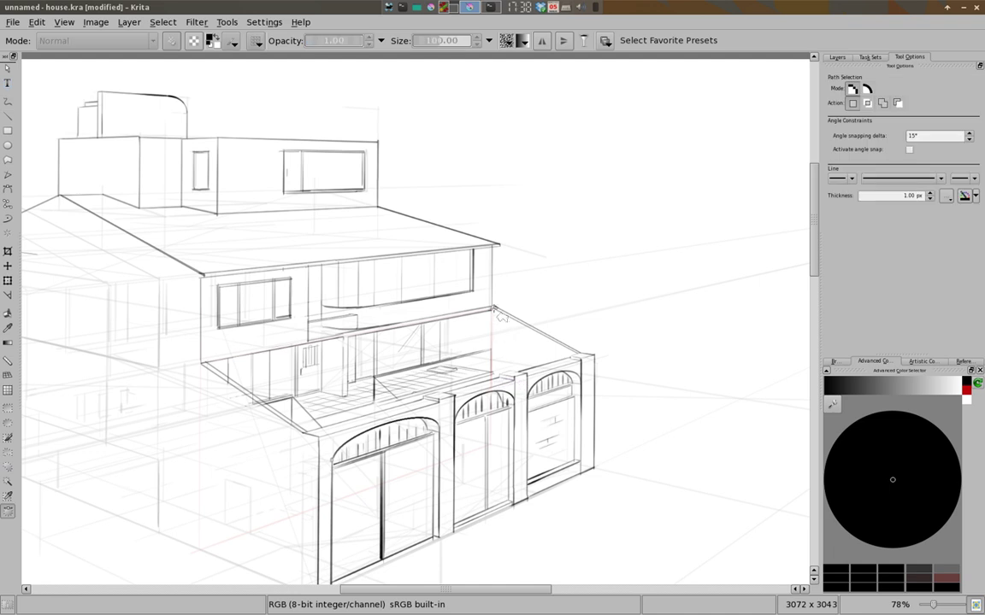
left_click(346, 337)
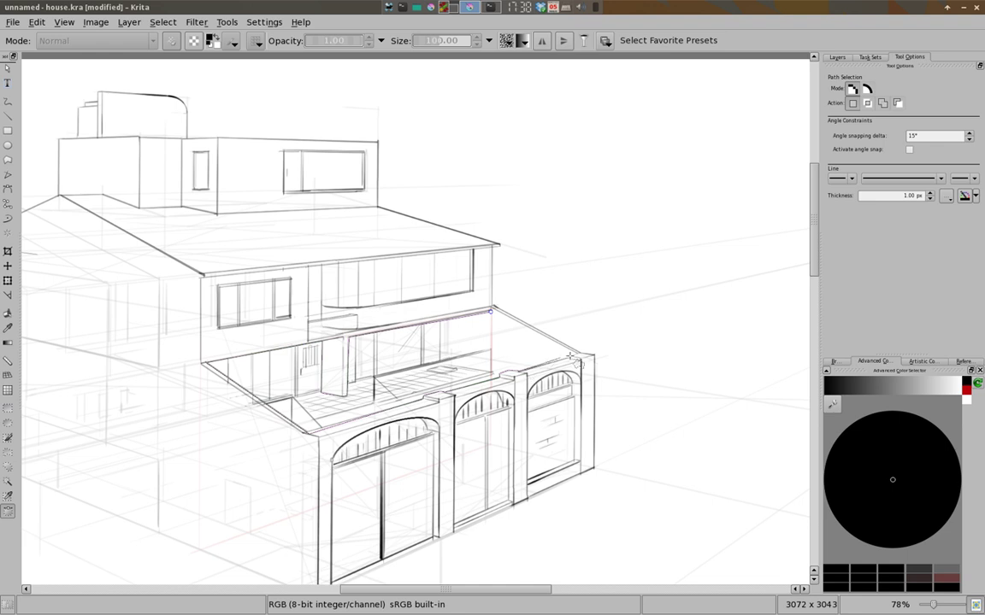
left_click(492, 313)
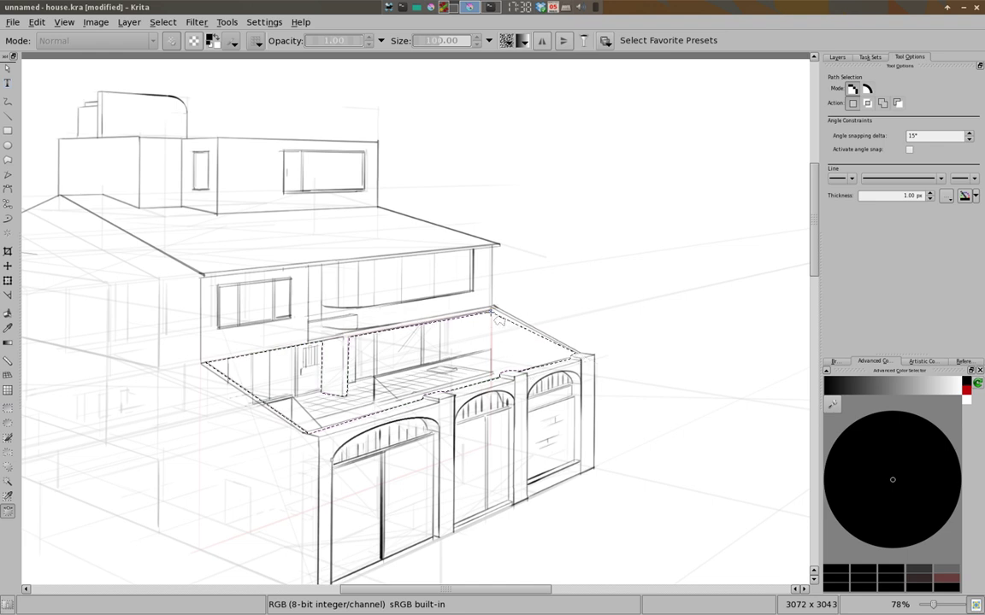
Shade the terrace grey at half opacity, erase lighter streaks at full opacity, then deselect
key("b")
key("ctrl+z")
key("i")
key("i")
key("i")
mouse_move(248, 346)
left_mouse_down()
mouse_move(282, 359)
mouse_move(342, 325)
mouse_move(415, 357)
mouse_move(566, 337)
left_mouse_up()
key("e")
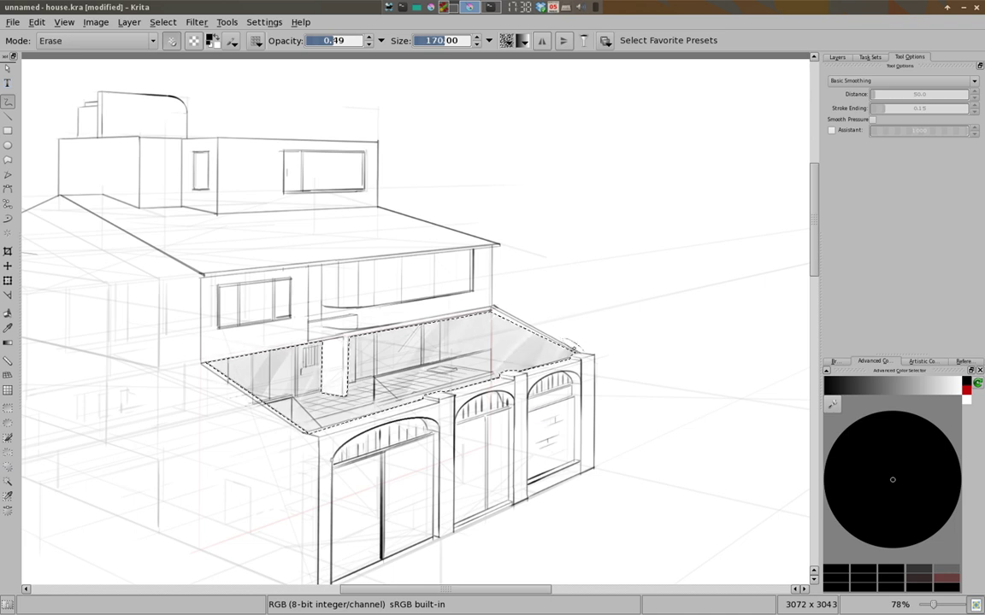
key("o")
key("o")
key("o")
key("o")
key("o")
key("o")
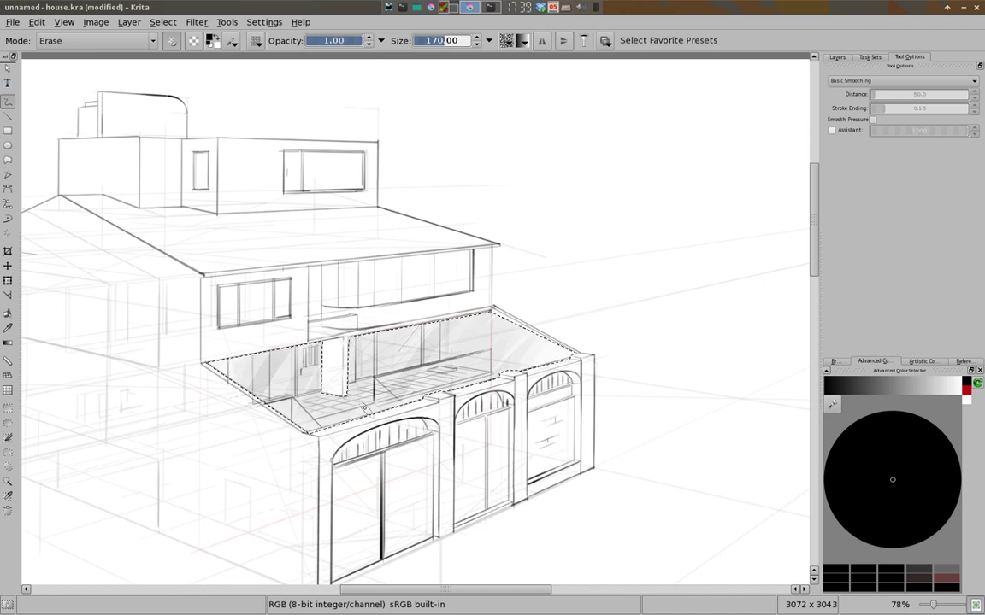
left_click_drag(322, 417, 375, 388)
key("ctrl+shift+a")
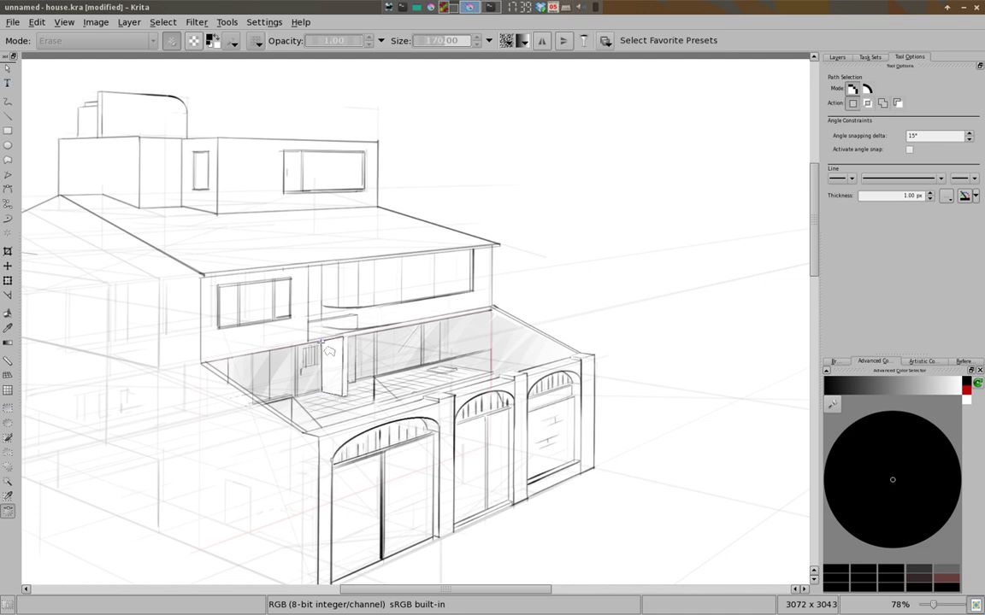
Shade the selected door area darker and clear the door selection
key("b")
key("e")
mouse_move(332, 379)
left_mouse_down()
mouse_move(334, 360)
mouse_move(340, 422)
left_mouse_up()
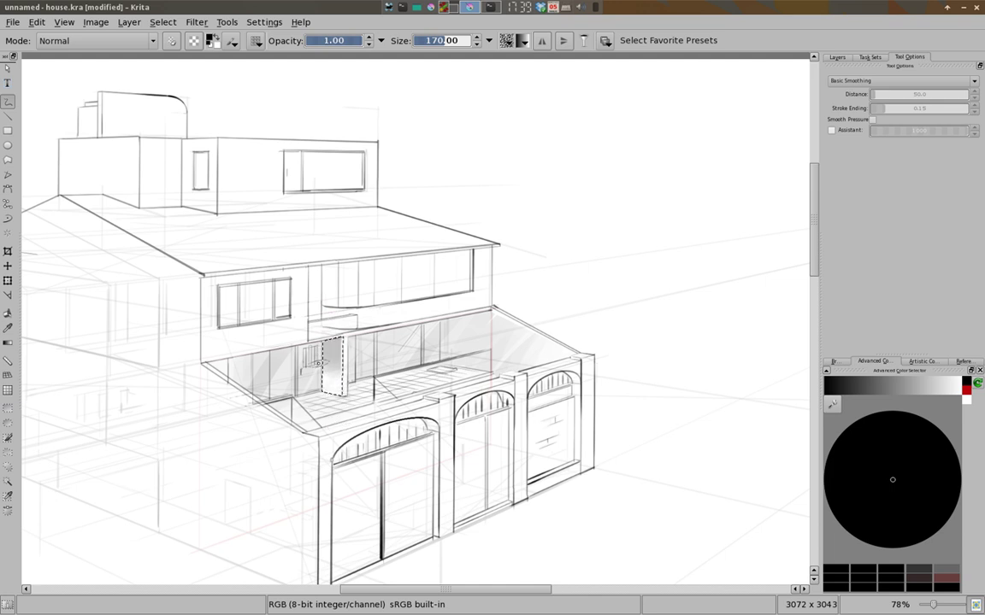
key("shift+b")
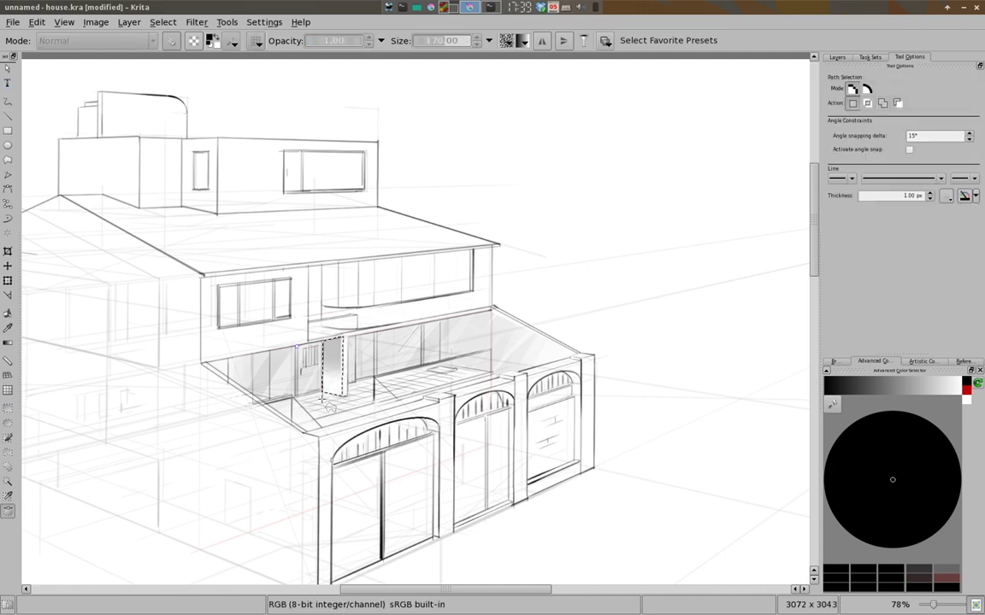
key("b")
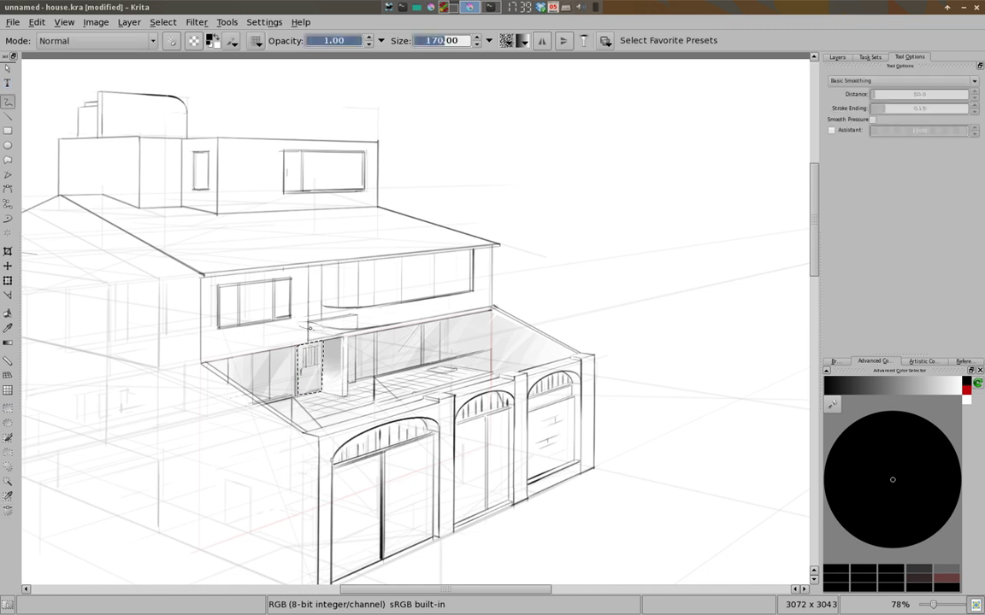
key("ctrl+shift+a")
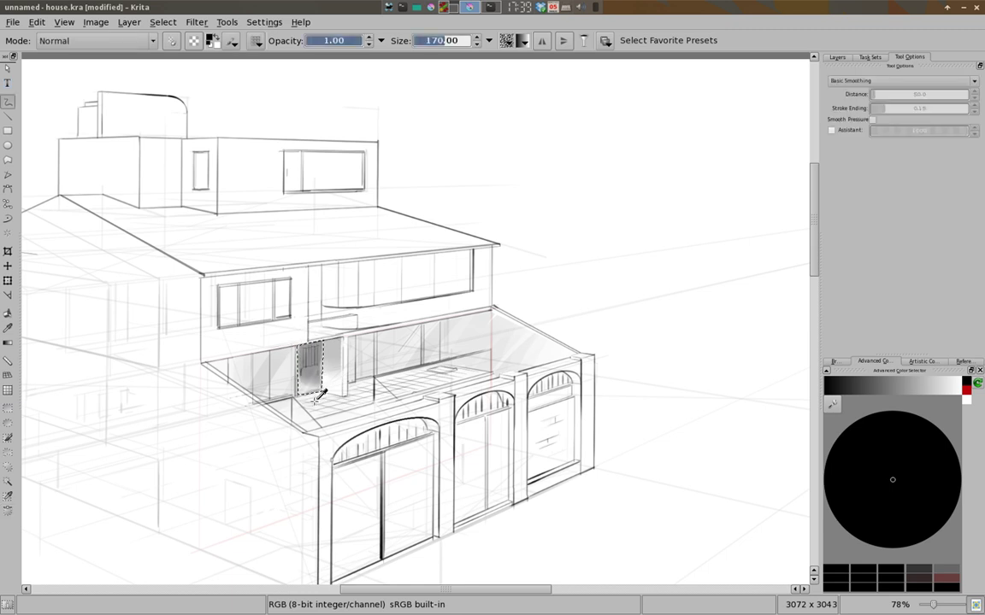
Outline the middle-floor window and the long curved upper window as a selection
key("shift+b")
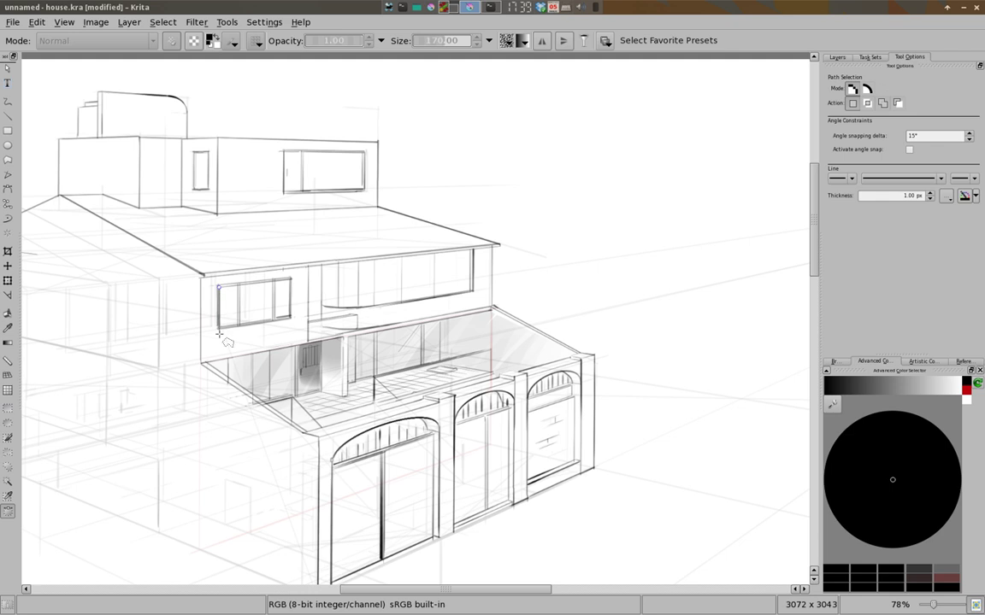
left_click(230, 325)
left_click(219, 283)
left_click(323, 267)
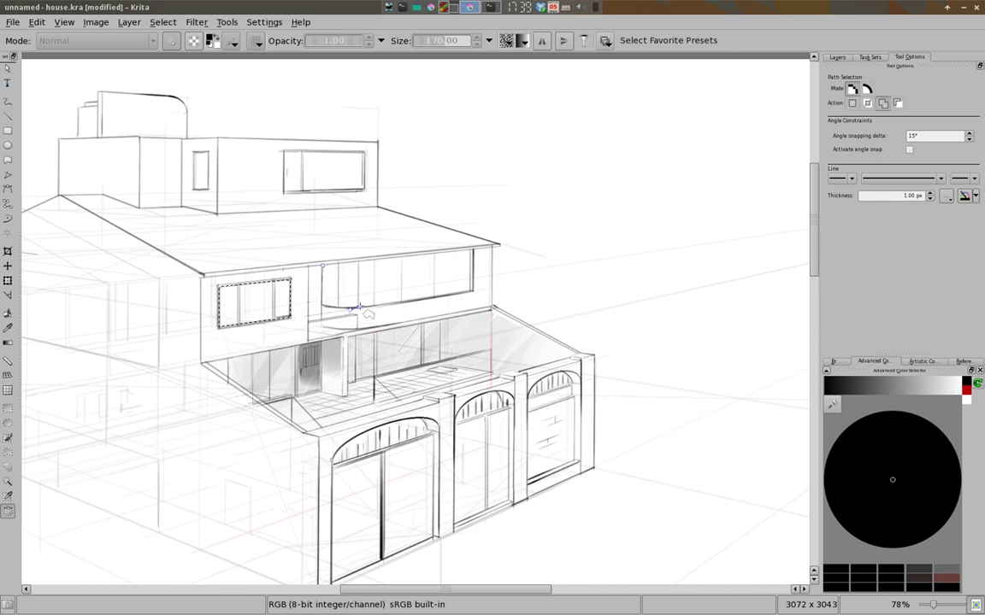
left_click_drag(332, 309, 381, 310)
left_click(472, 291)
left_click(283, 151)
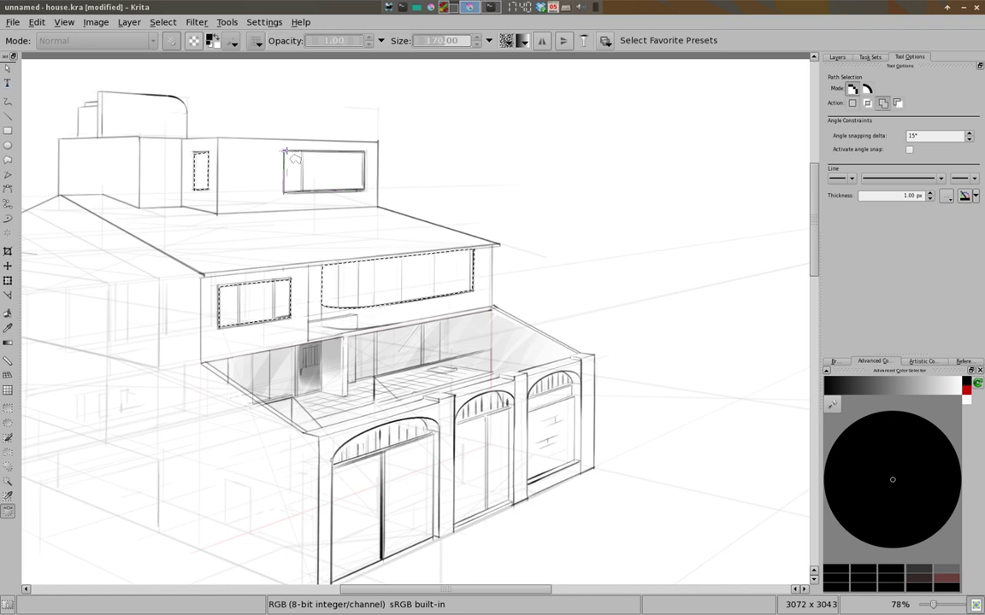
Add faint half-opacity grey shading in the left middle window, then erase it lighter
key("b")
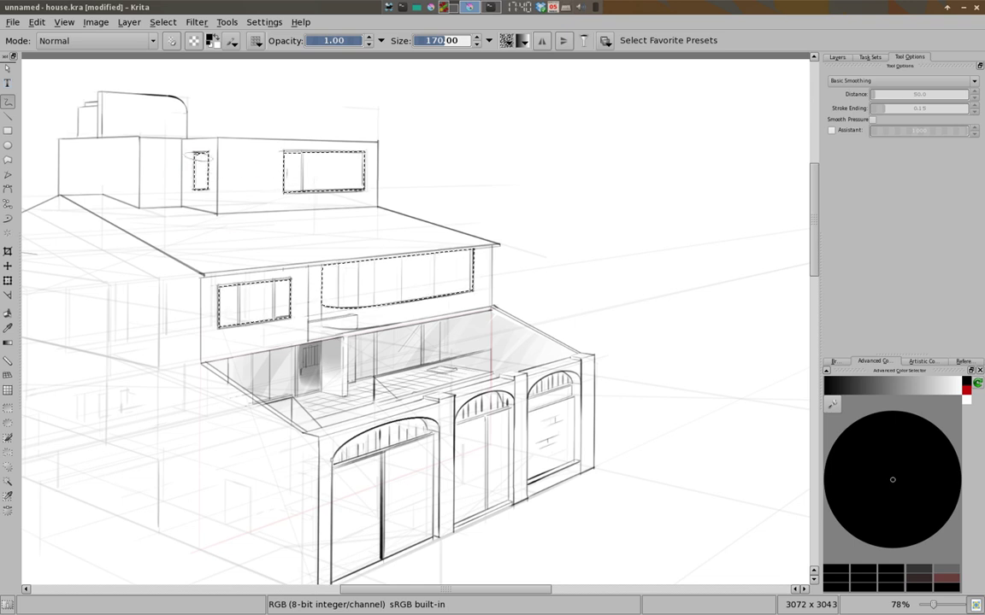
left_click_drag(287, 159, 302, 174)
key("ctrl+z")
key("i")
key("i")
key("i")
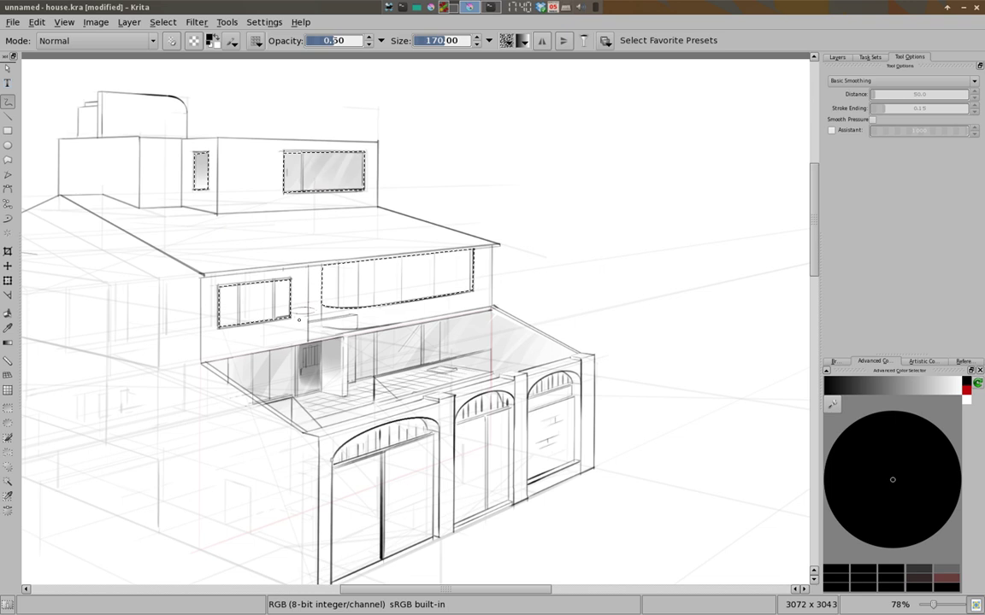
mouse_move(258, 318)
left_mouse_down()
mouse_move(243, 315)
mouse_move(259, 339)
left_mouse_up()
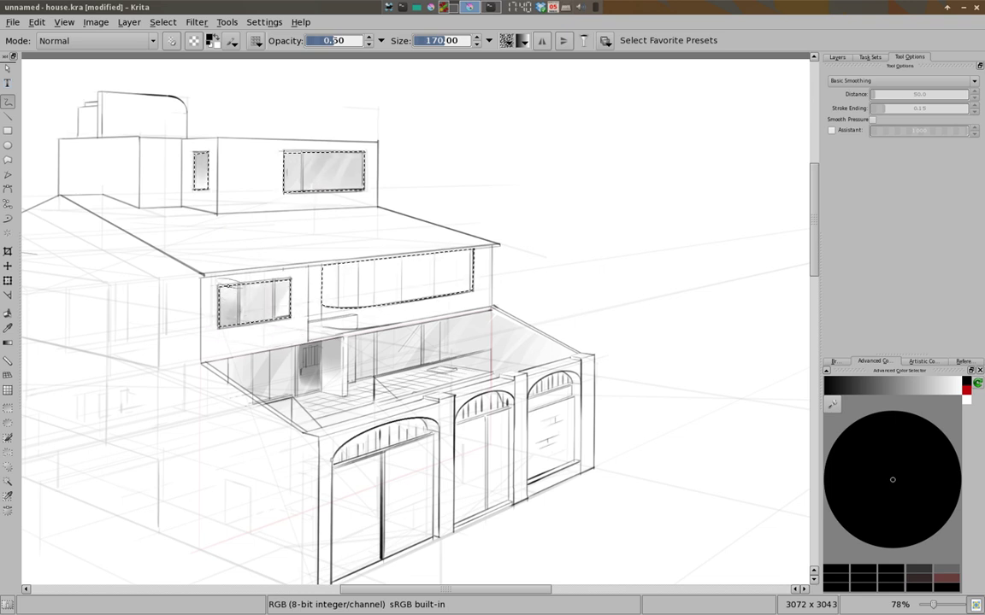
key("e")
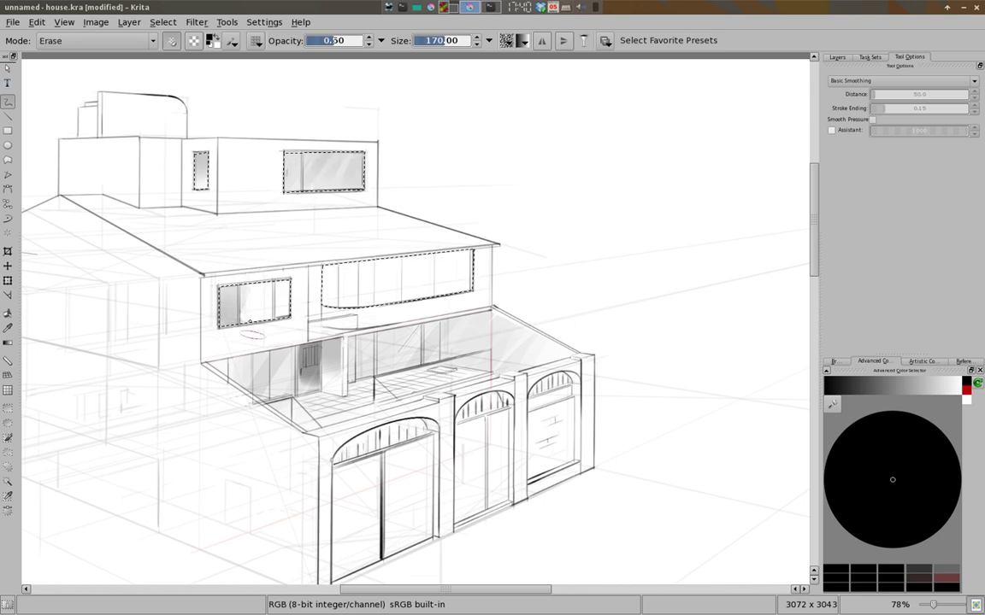
left_click_drag(248, 334, 218, 278)
Erase lighter streaks in the long upper window glass and zoom out to the whole drawing
key("e")
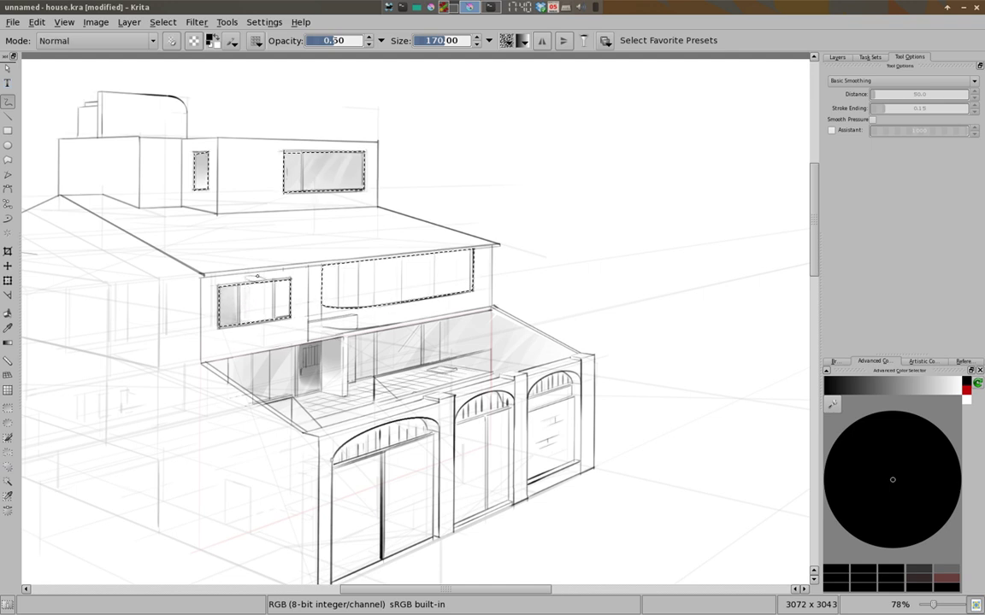
key("e")
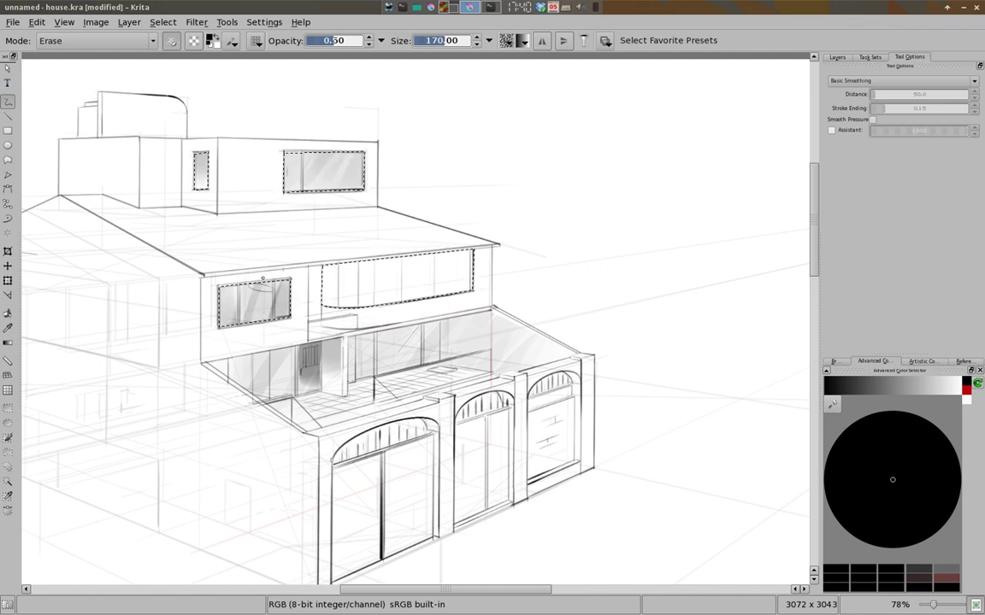
left_click_drag(330, 267, 335, 270)
key("e")
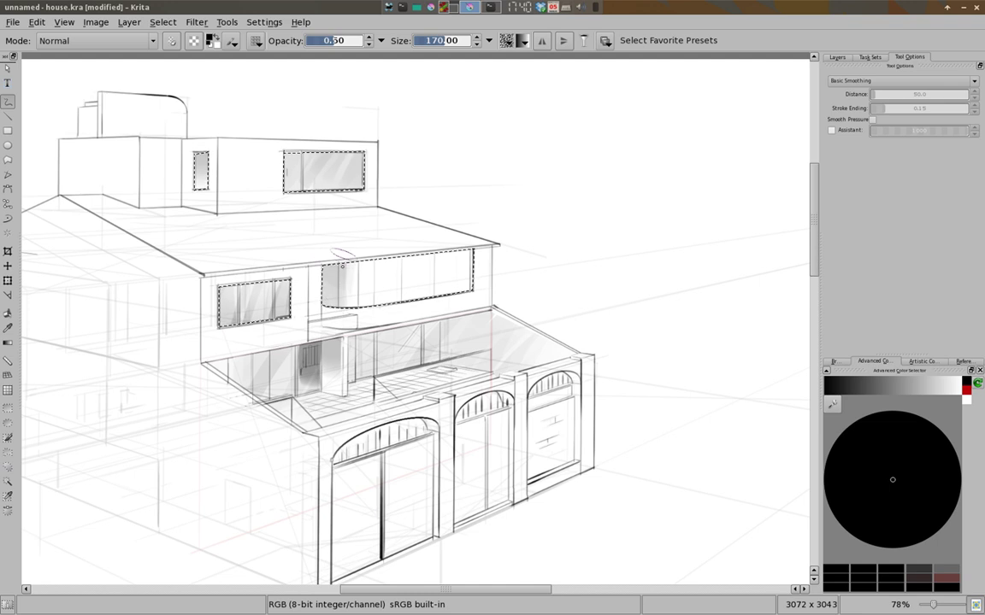
key("e")
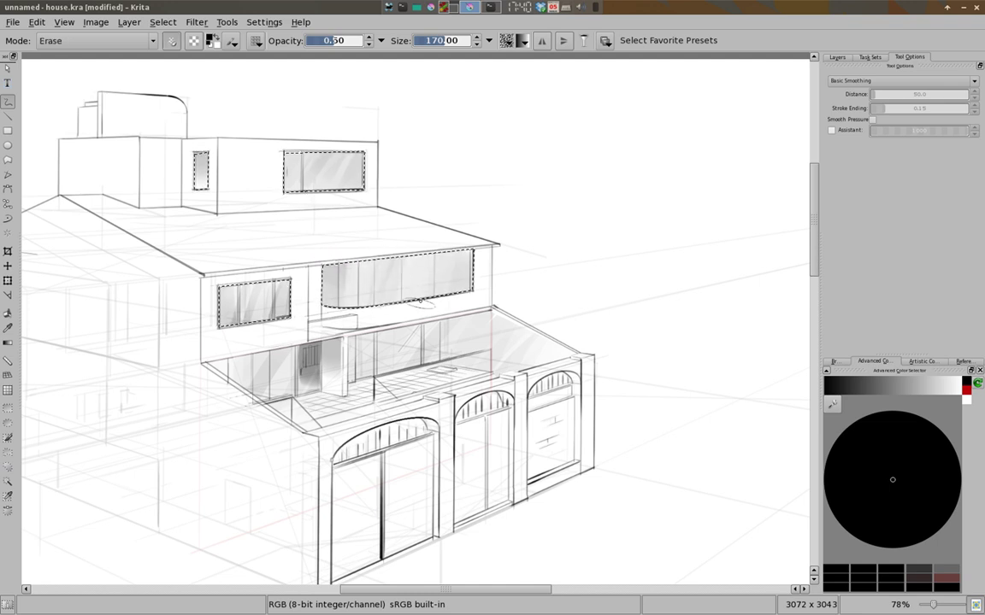
scroll(413, 320, "down", 3)
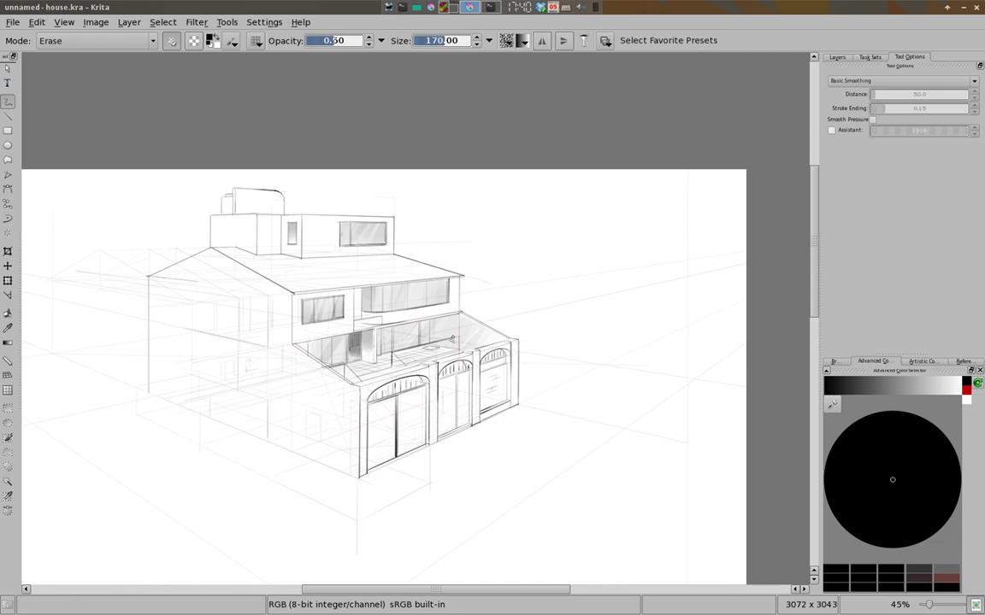
mouse_move(441, 357)
left_mouse_down()
mouse_move(466, 378)
mouse_move(469, 365)
left_mouse_up()
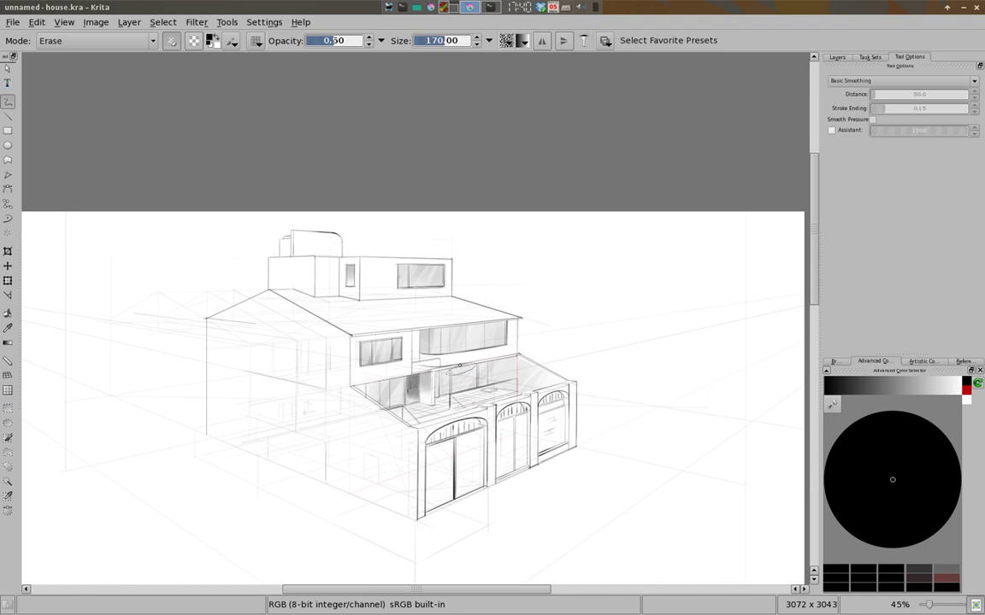
scroll(417, 320, "up", 3)
Zoom in on the roof and finish the selection outline around the roof plane
left_click_drag(453, 319, 227, 298)
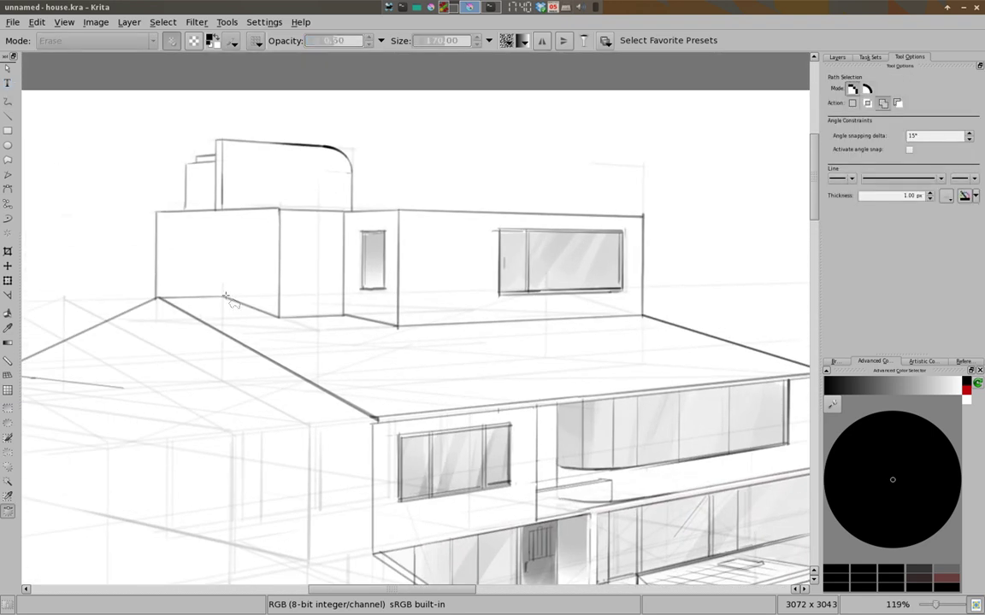
left_click_drag(570, 342, 436, 365)
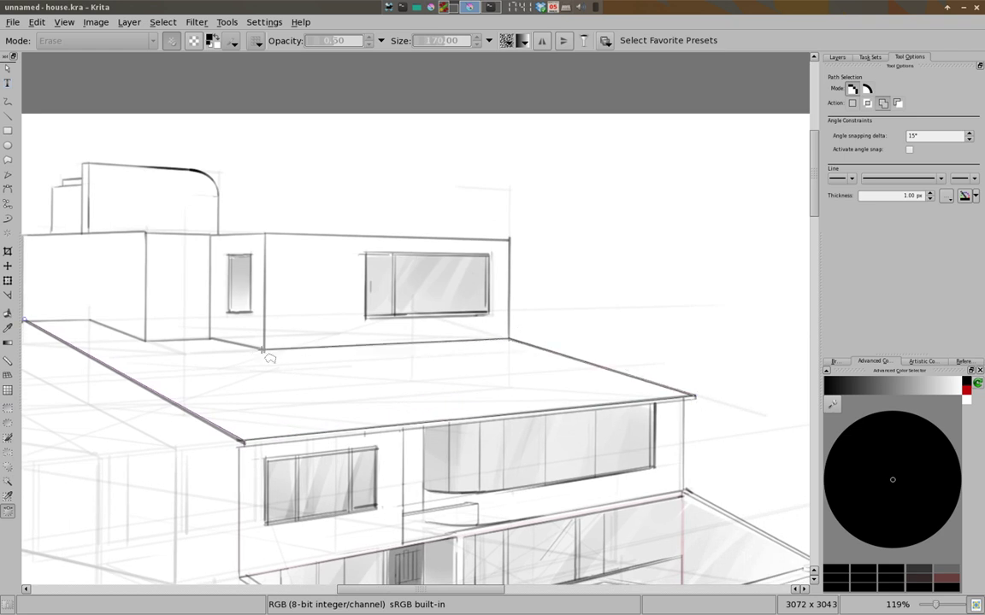
left_click_drag(86, 291, 231, 278)
left_click(169, 309)
key("minus")
Paint smooth grey bands across the selected roof with the assistant enabled, then deselect
key("b")
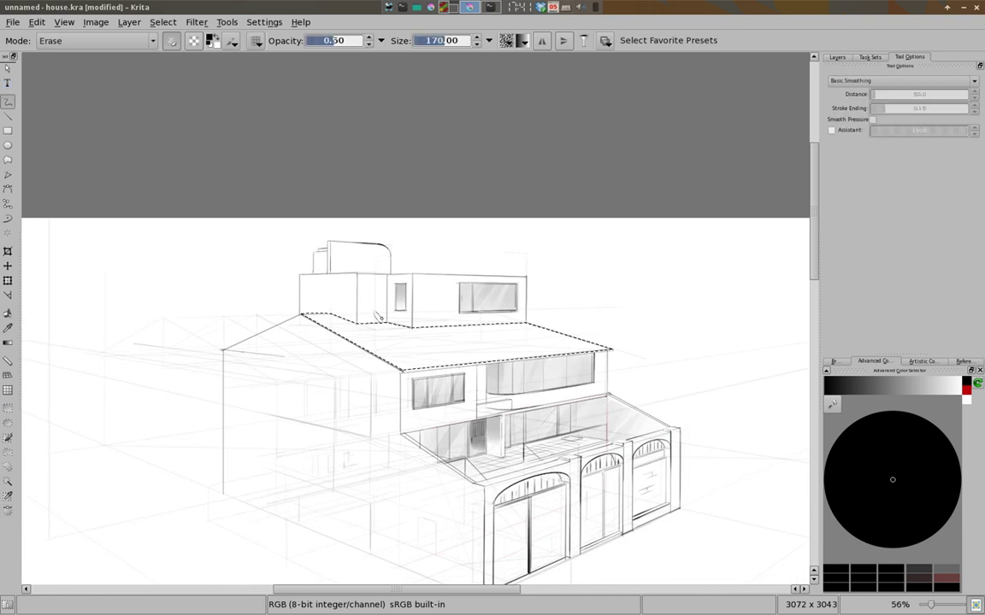
key("e")
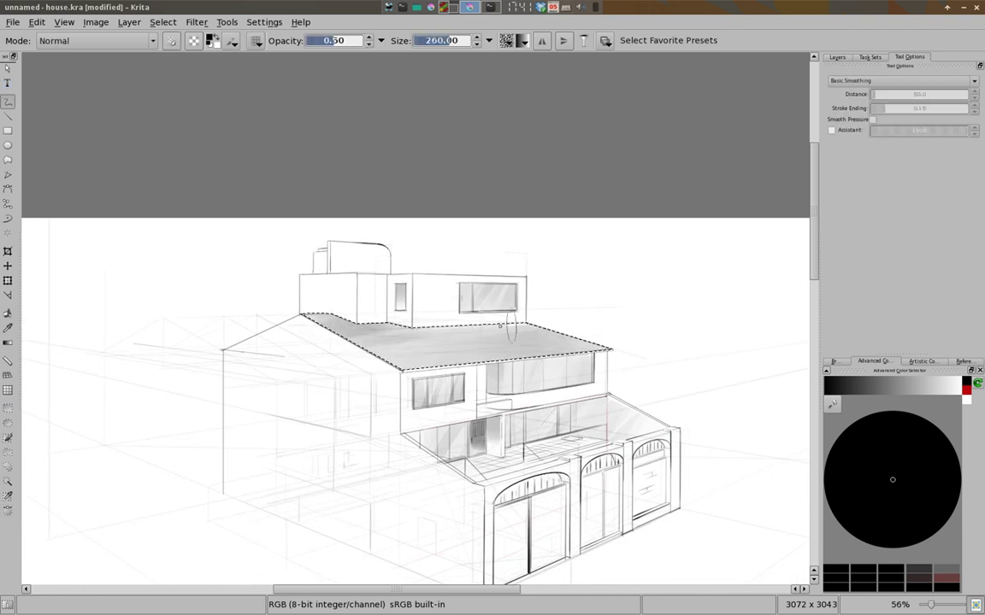
left_click_drag(440, 341, 530, 333)
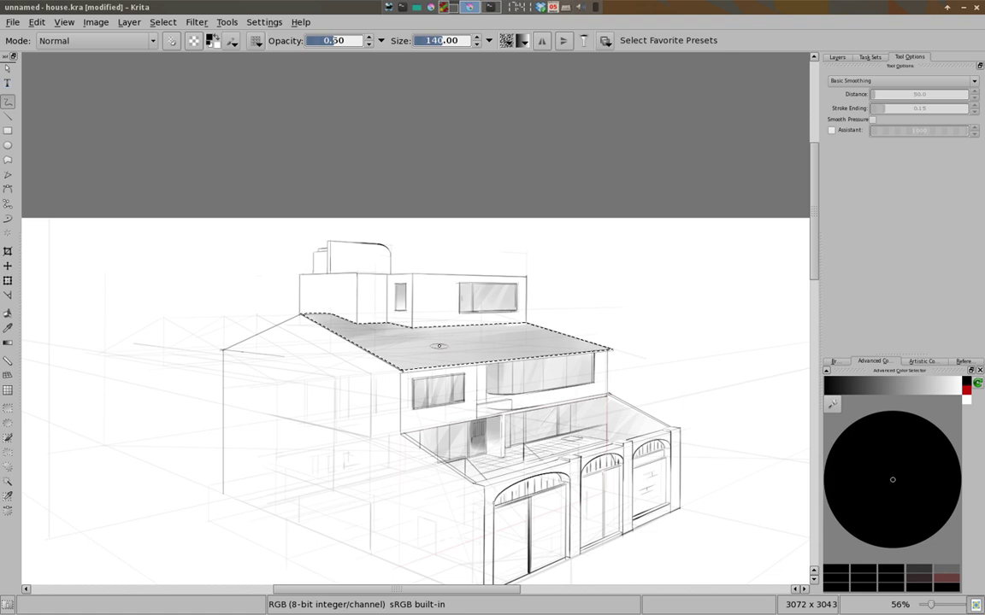
left_click(832, 130)
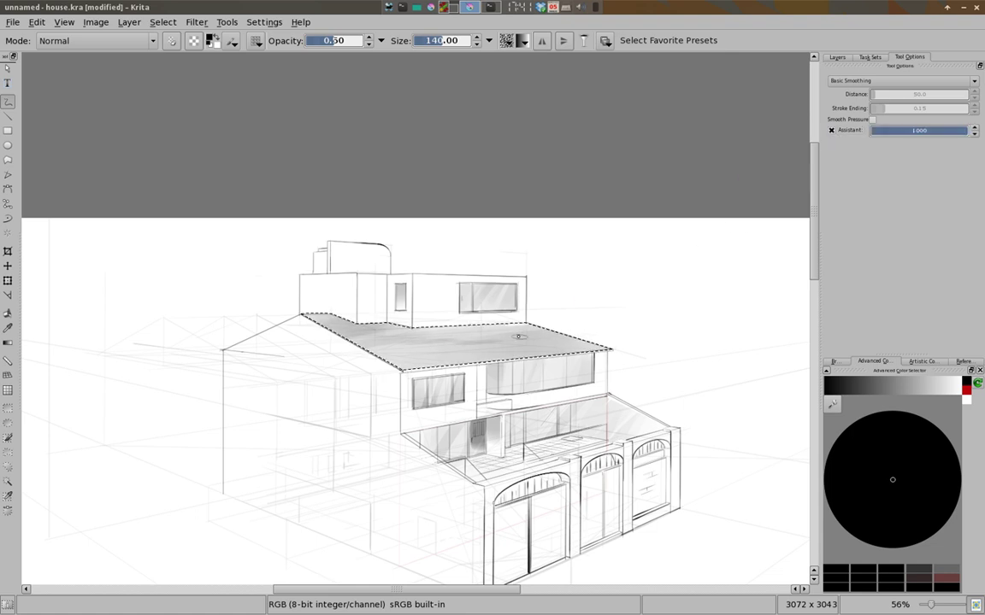
left_click_drag(482, 347, 621, 358)
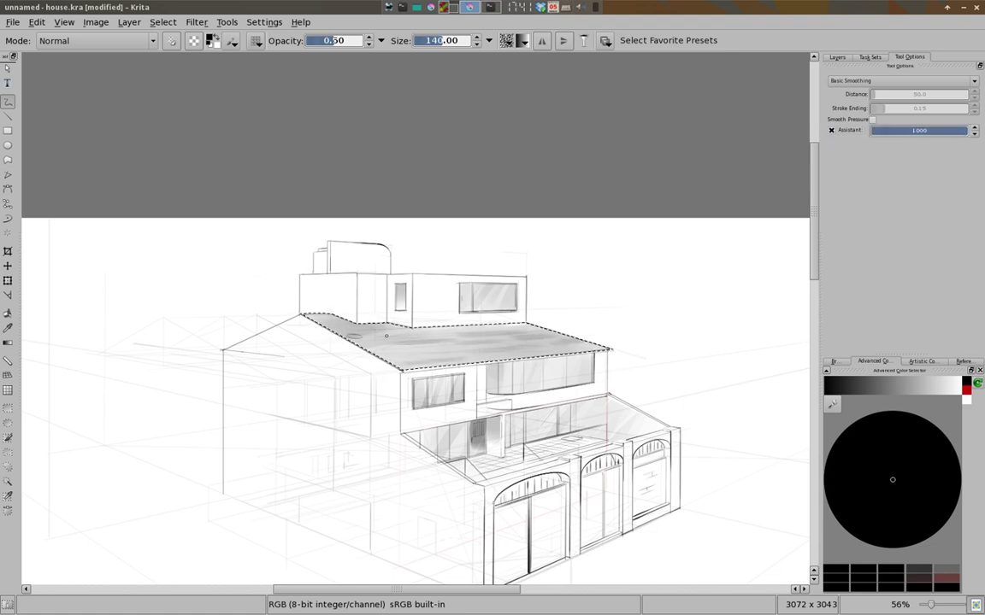
key("ctrl+shift+a")
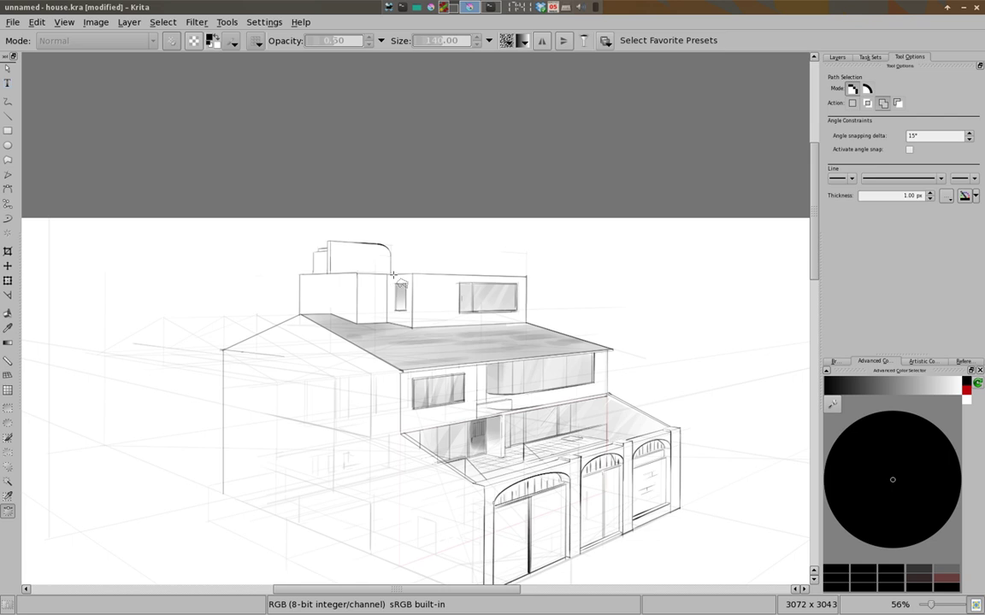
Select the small upper window and enlarge the brush to 230 px
left_click(387, 274)
left_click(412, 275)
left_click(412, 327)
left_click(388, 325)
left_click(387, 275)
key("b")
key("bracketright")
key("bracketright")
key("bracketright")
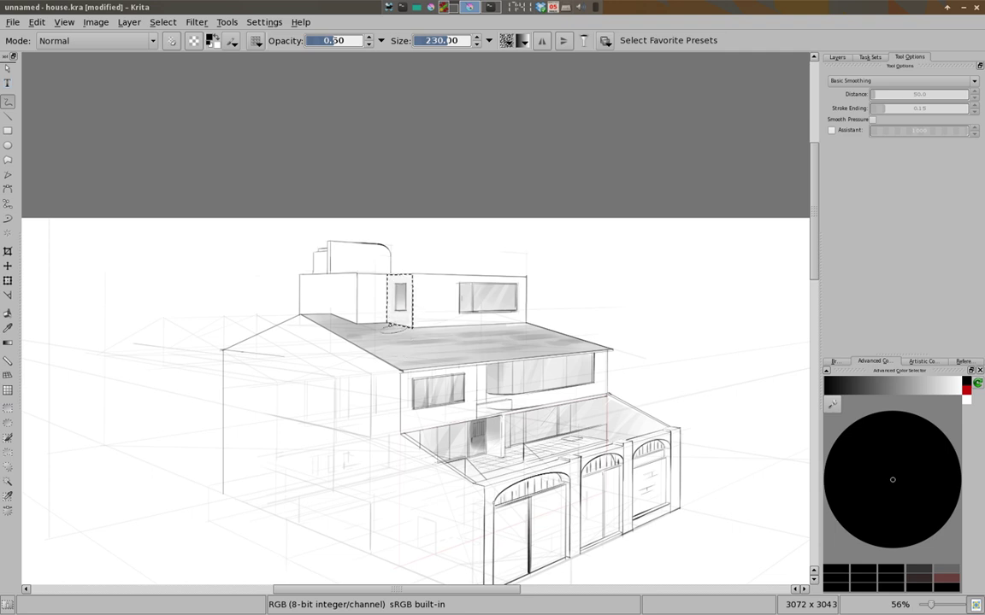
Outline the rooftop box's left face, shade it light grey, and deselect
key("ctrl+shift+a")
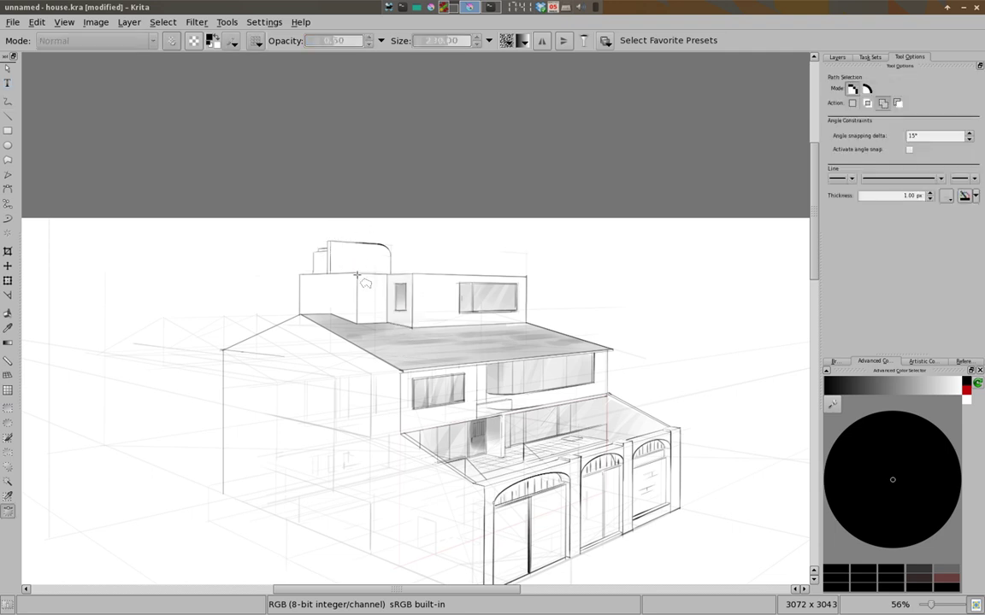
left_click(299, 274)
left_click(356, 274)
key("b")
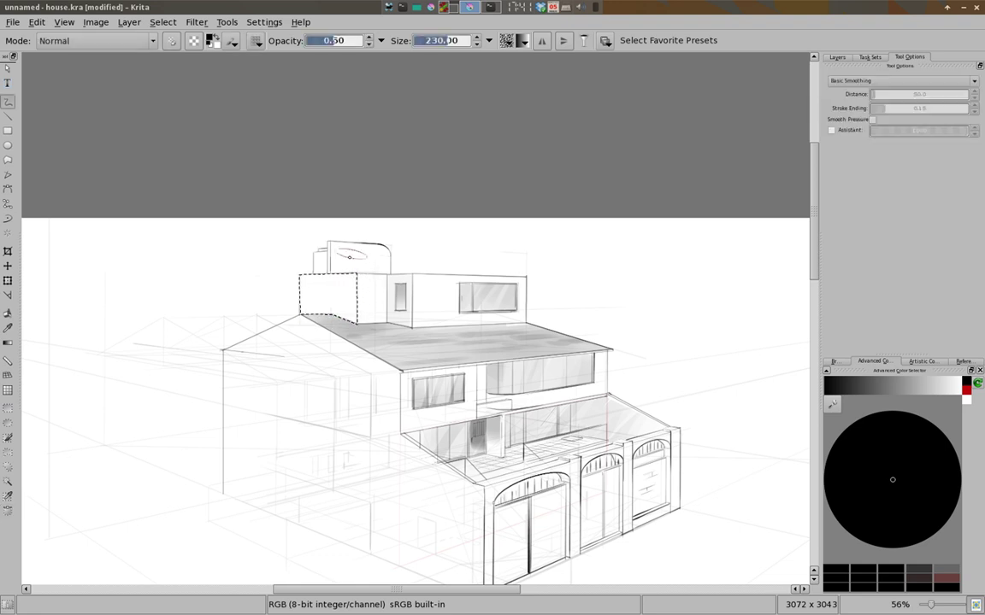
left_click_drag(353, 258, 309, 248)
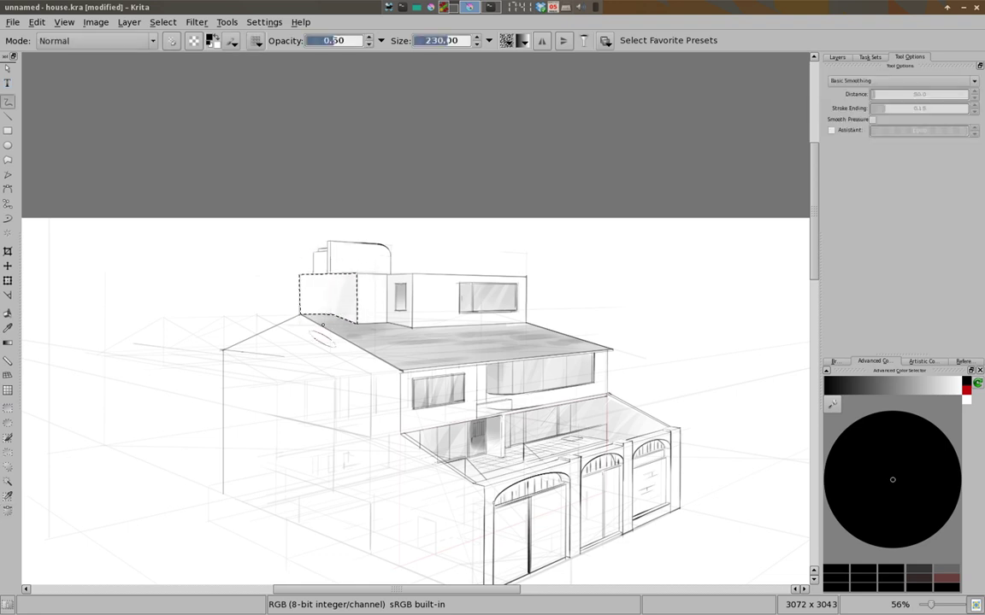
key("ctrl+shift+a")
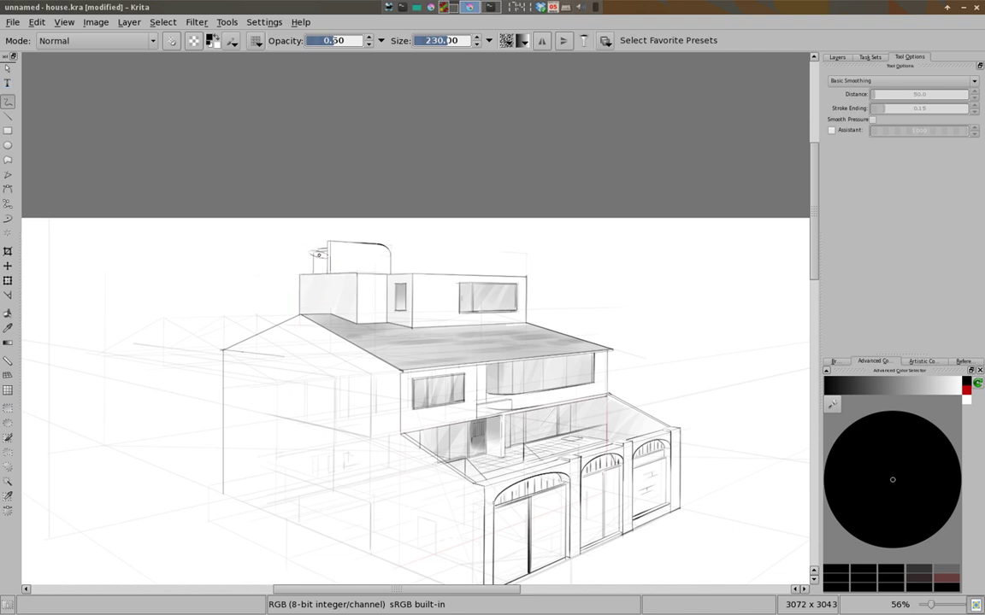
Outline the small top block of the rooftop box, then clear that selection
key("p")
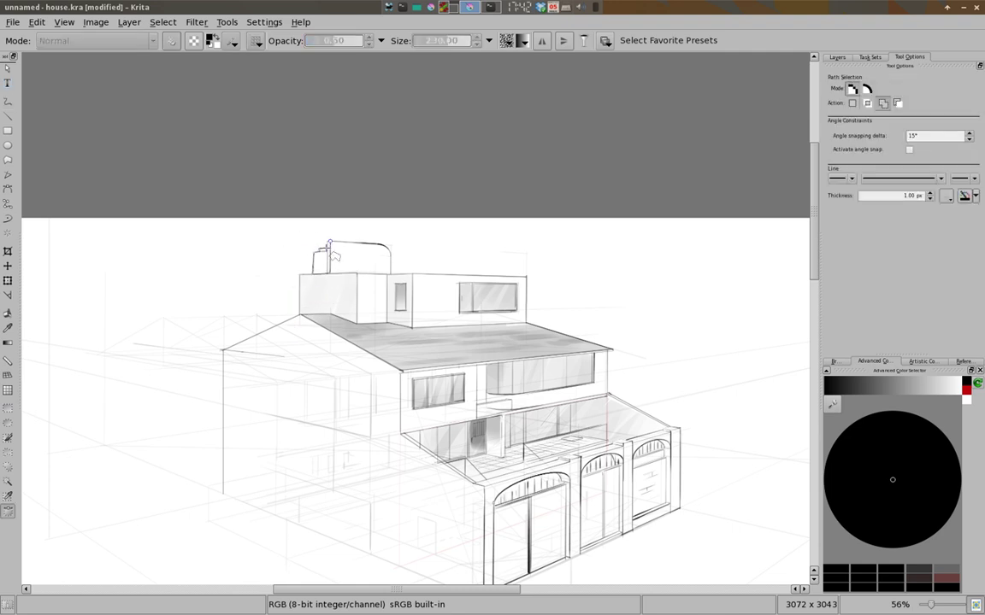
left_click(330, 243)
key("b")
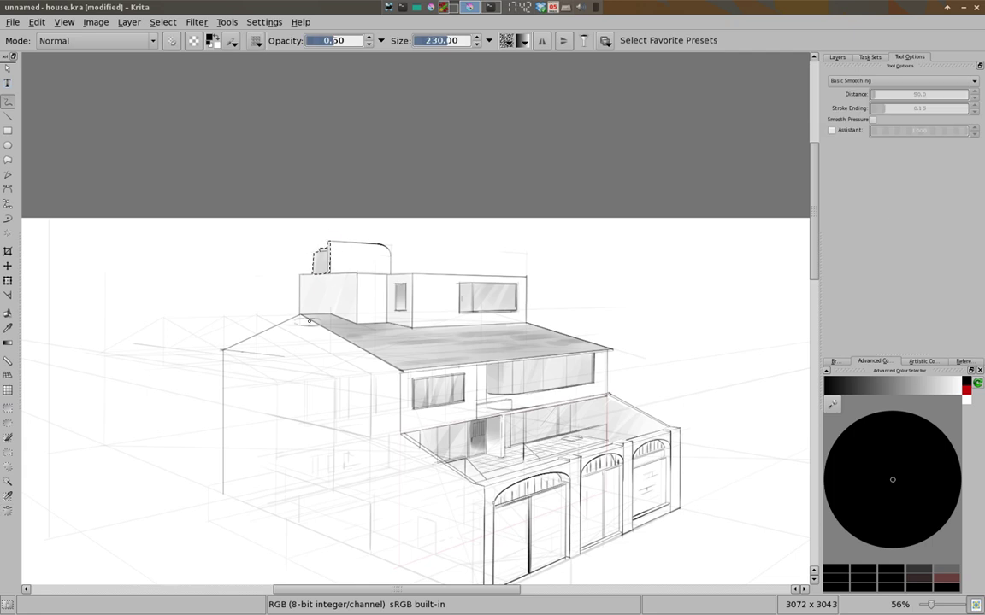
key("ctrl+shift+a")
key("p")
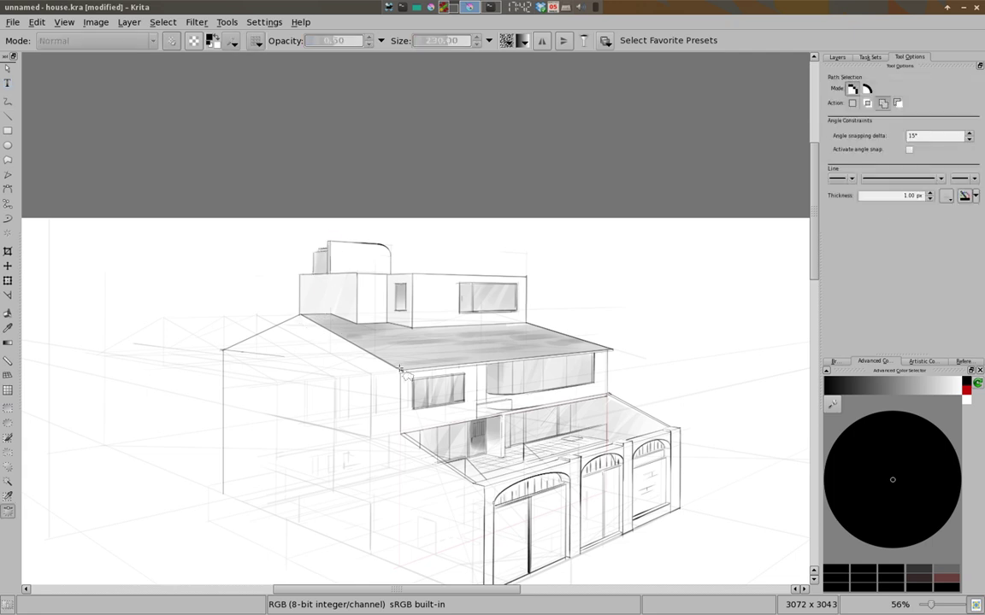
Outline the large left gable wall from facade corner to roof ridge
left_click(400, 432)
scroll(466, 504, "down", 3)
left_click(510, 451)
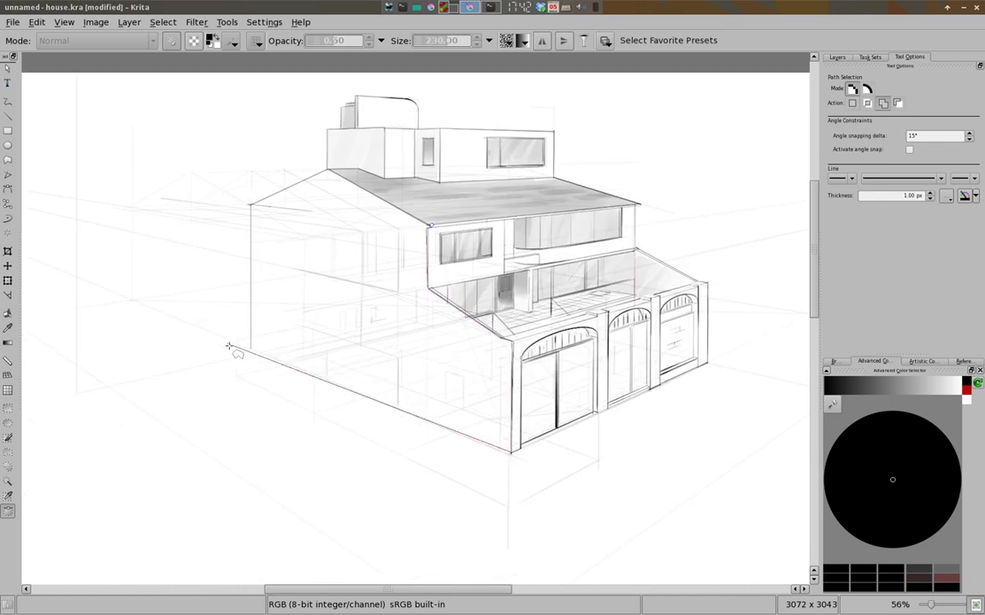
left_click(250, 347)
left_click(250, 205)
left_click(329, 170)
left_click(431, 226)
Drop the stray outline, airbrush soft grey shading over the left wall, and deselect
left_click(249, 205)
left_click(250, 346)
key("Escape")
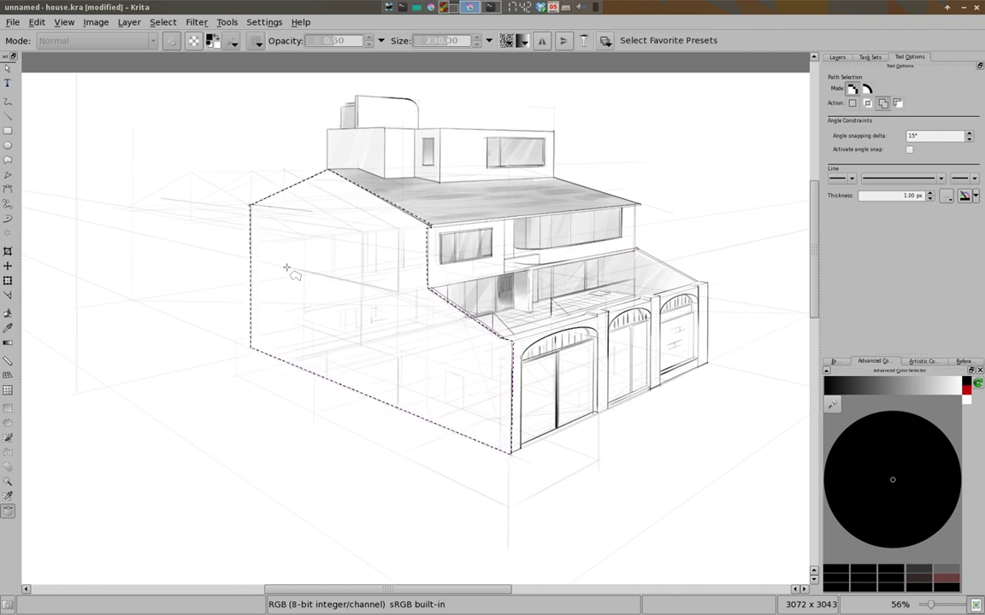
key("b")
mouse_move(299, 248)
left_mouse_down()
mouse_move(357, 407)
mouse_move(470, 449)
mouse_move(548, 428)
left_mouse_up()
key("ctrl+shift+a")
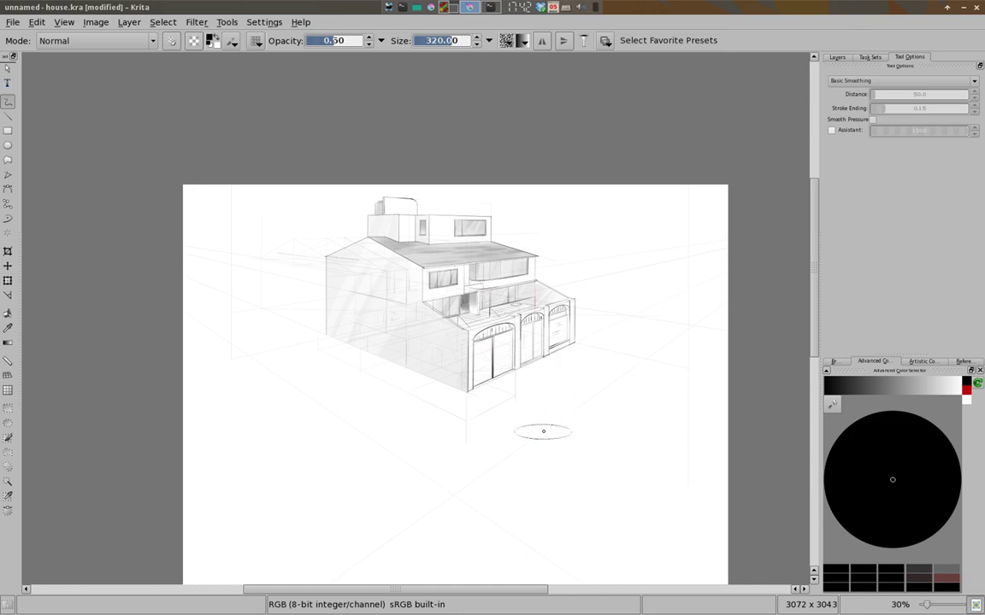
Dock the layer list as its own panel and make Layer 3 the active layer
key("v")
left_click_drag(898, 66, 879, 70)
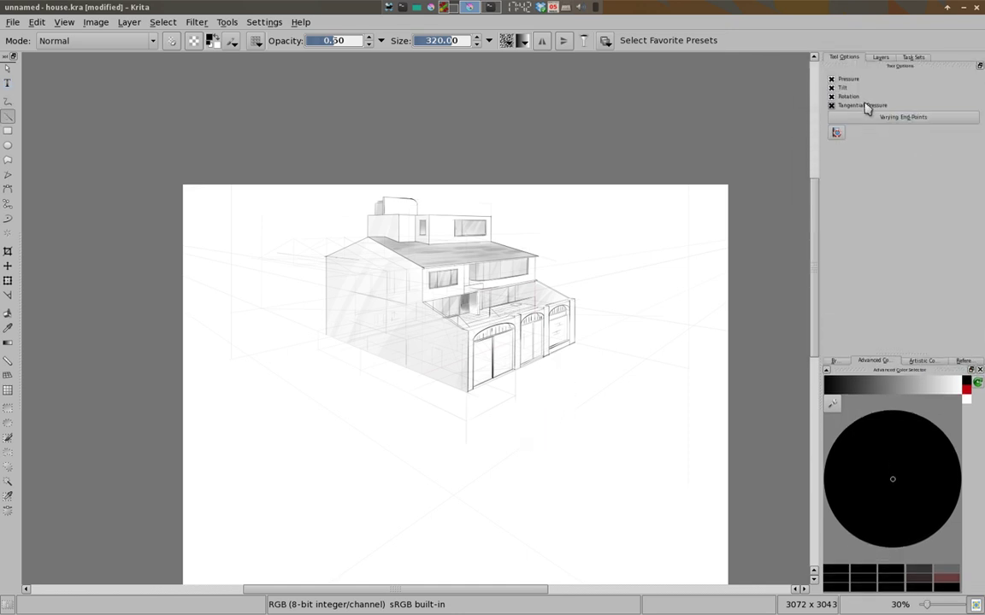
left_click(881, 58)
left_click_drag(886, 73, 898, 106)
left_click(908, 173)
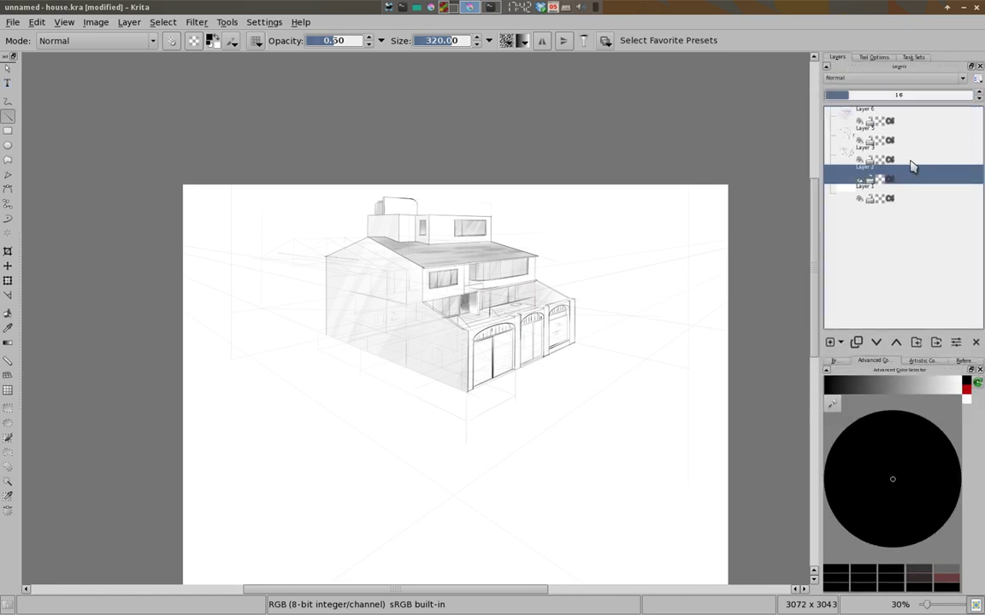
left_click(864, 159)
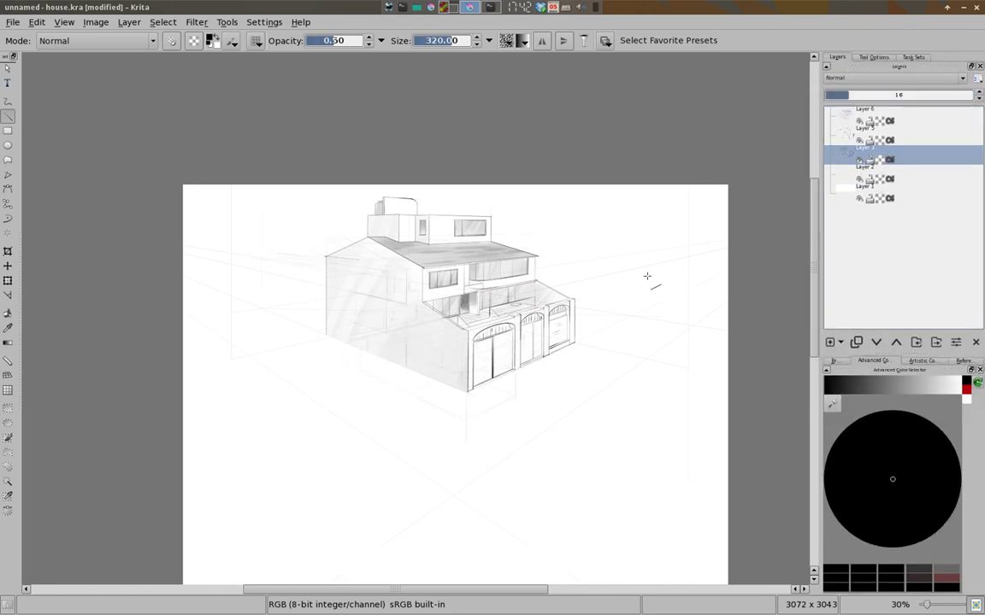
Try a long diagonal guide from the roof using a thin, fully opaque brush
left_click_drag(458, 150, 194, 408)
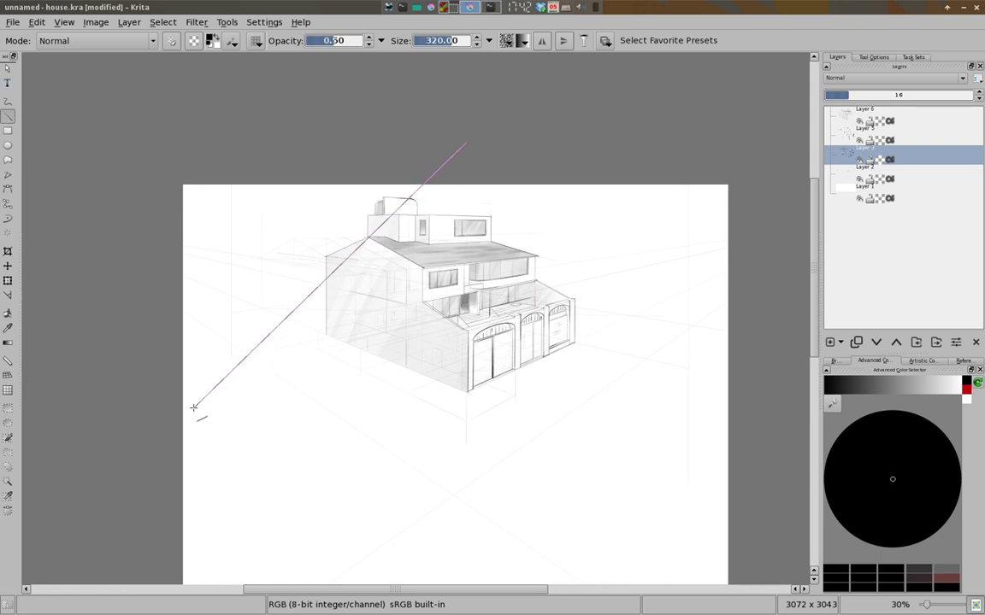
key("b")
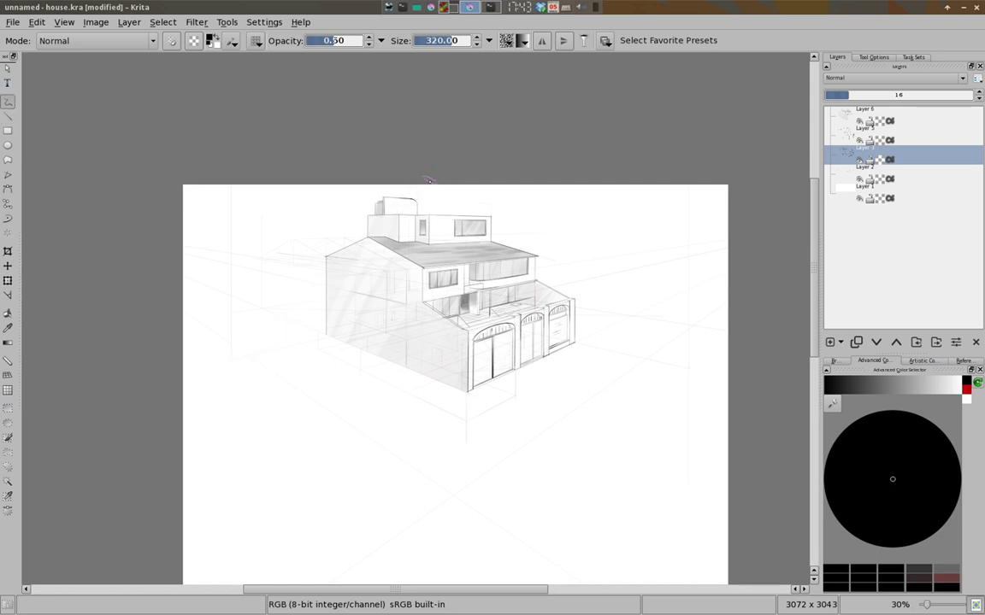
right_click(473, 221)
left_click(530, 272)
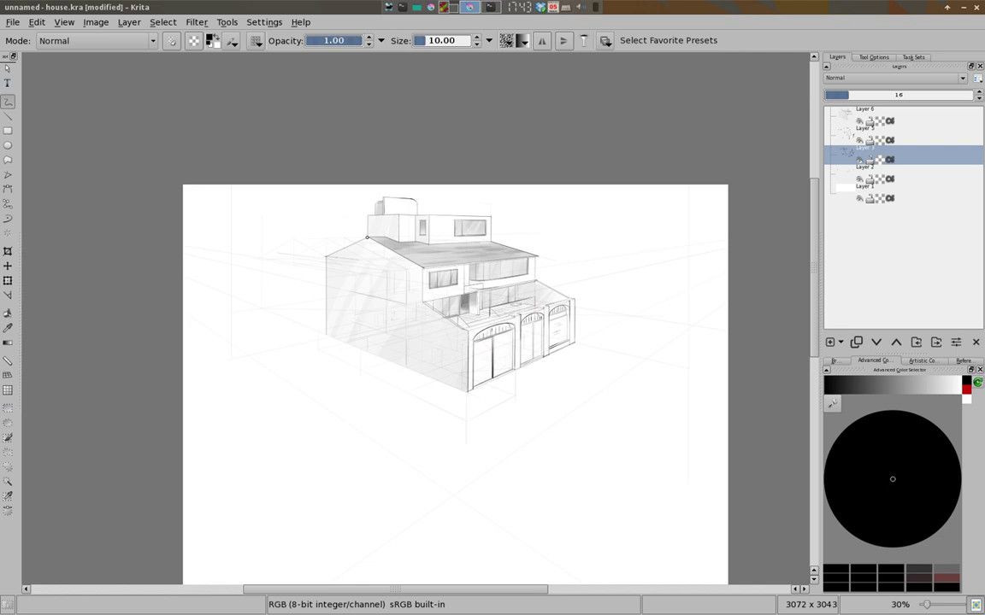
key("v")
left_click_drag(450, 136, 239, 377)
type("48")
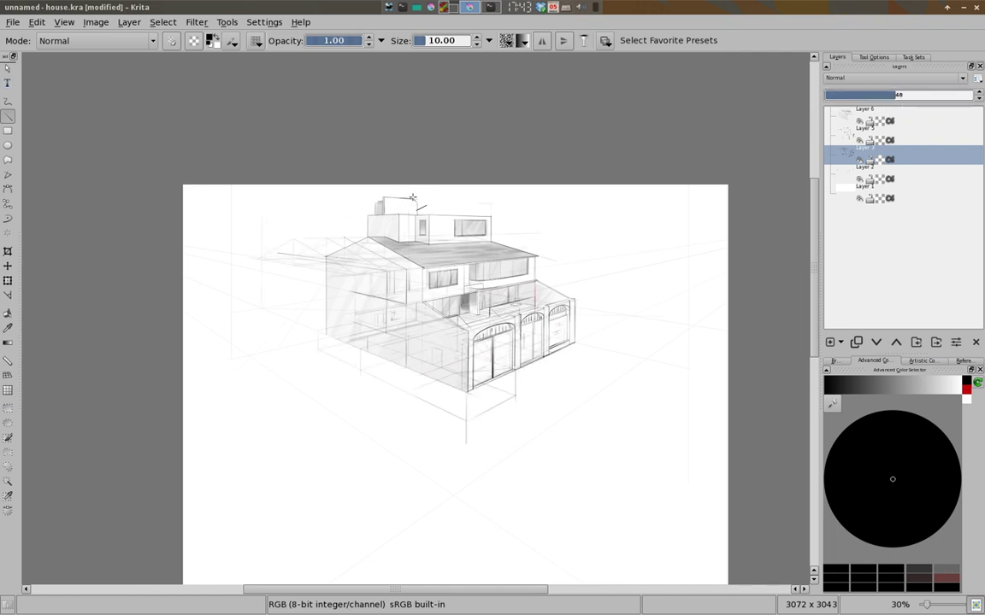
key("ctrl+z")
Draw diagonal guide lines from the roof and a vertical through the front corner
left_click_drag(453, 161, 236, 356)
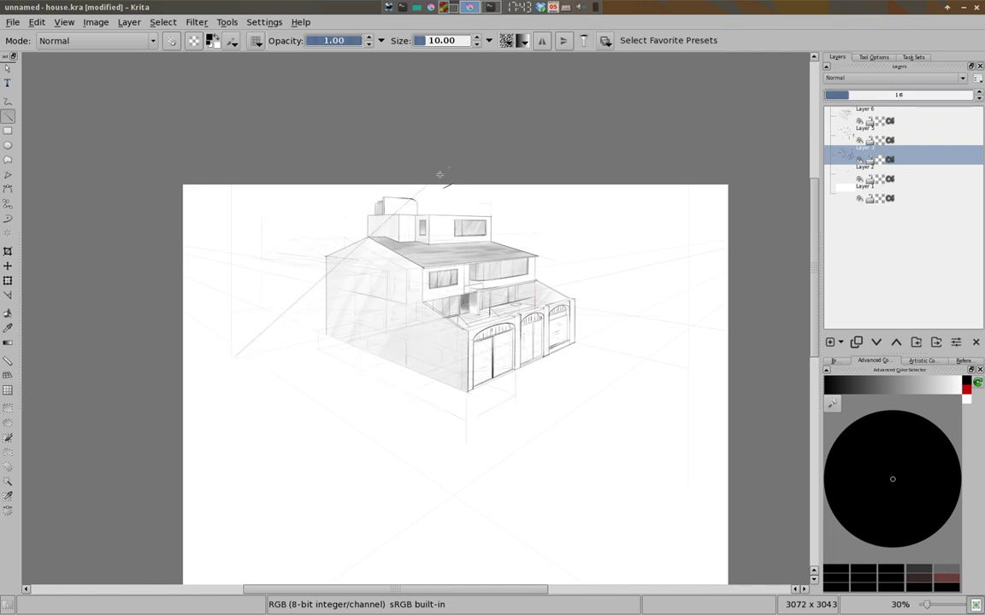
mouse_move(468, 146)
left_mouse_down()
mouse_move(213, 344)
mouse_move(213, 356)
left_mouse_up()
left_click_drag(379, 173, 440, 116)
mouse_move(440, 176)
left_mouse_down()
mouse_move(346, 454)
mouse_move(362, 411)
left_mouse_up()
left_click_drag(469, 146, 466, 482)
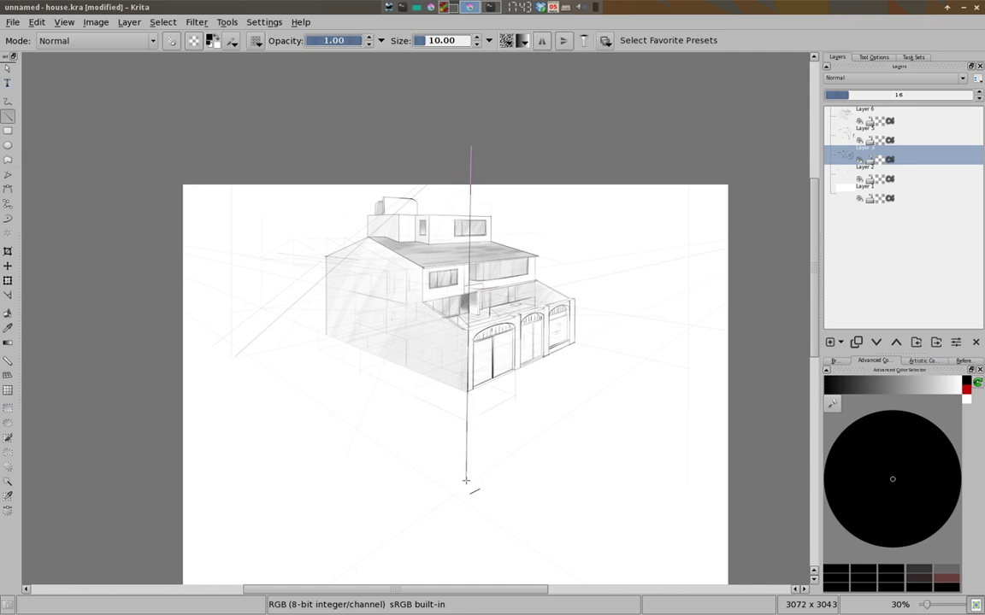
left_click_drag(466, 481, 466, 483)
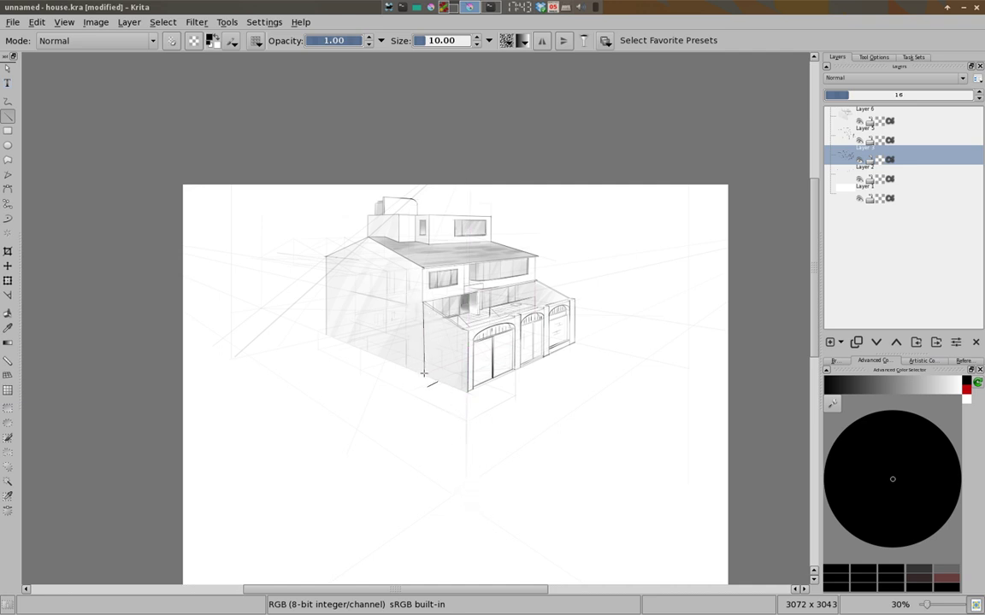
Turn on Assistant snapping in Tool Options and choose green for the guide lines
key("b")
left_click(874, 57)
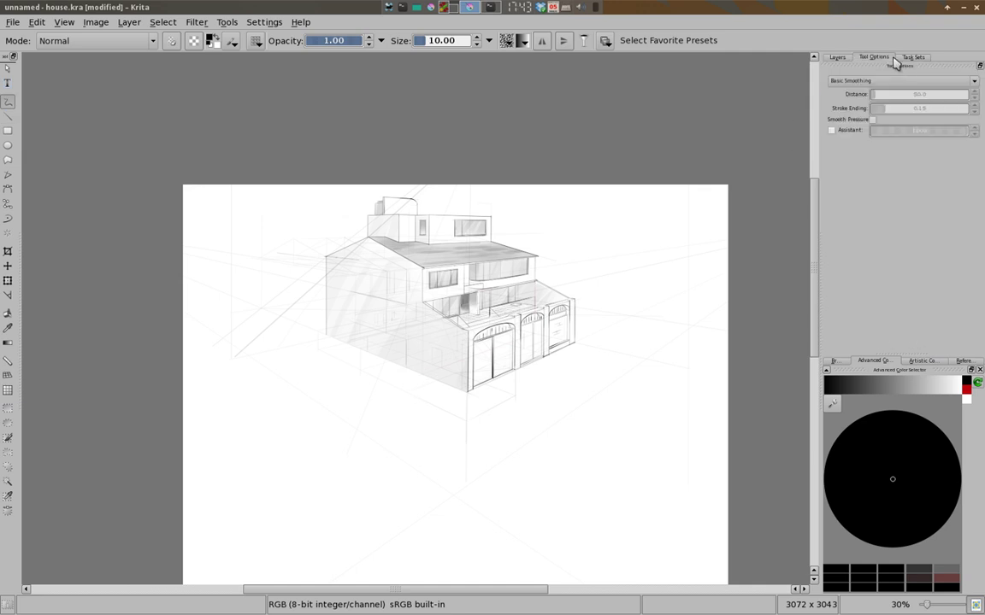
left_click(906, 57)
left_click(881, 57)
left_click(832, 130)
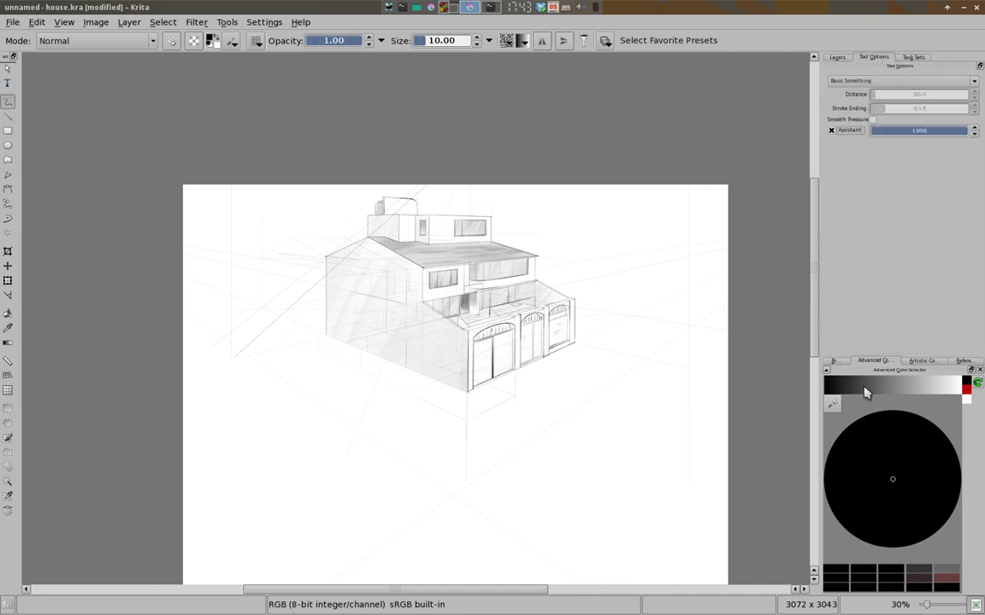
left_click(938, 434)
left_click(444, 402)
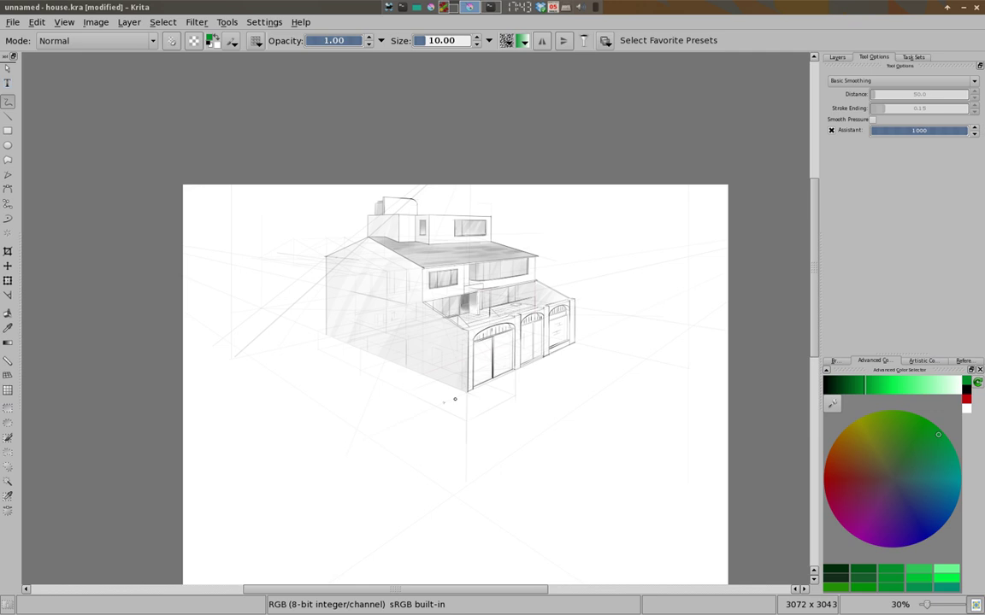
Darken Layer 3's construction lines and make Layer 6 the drawing layer
left_click(838, 57)
left_click(913, 95)
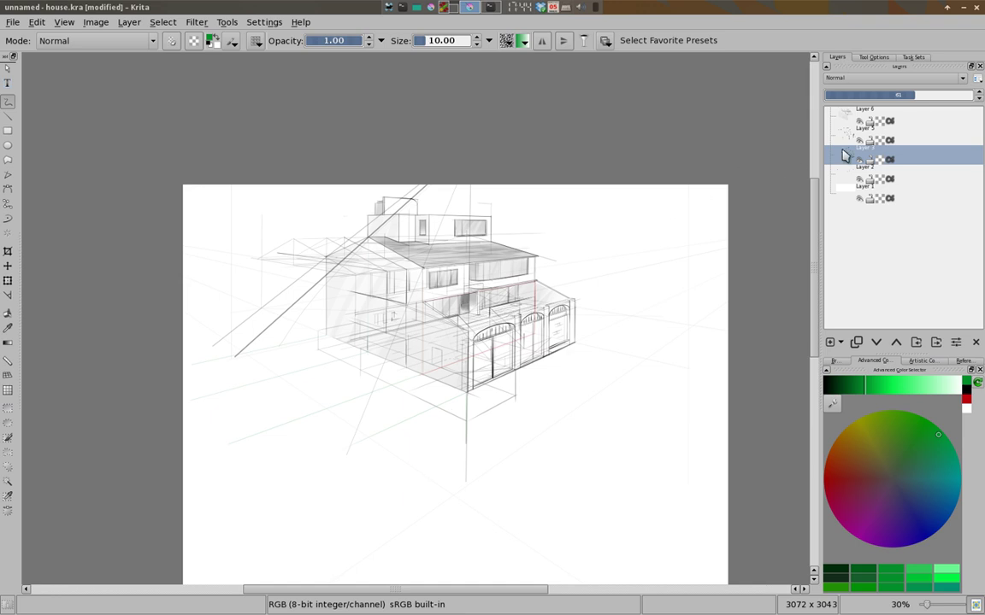
left_click(909, 124)
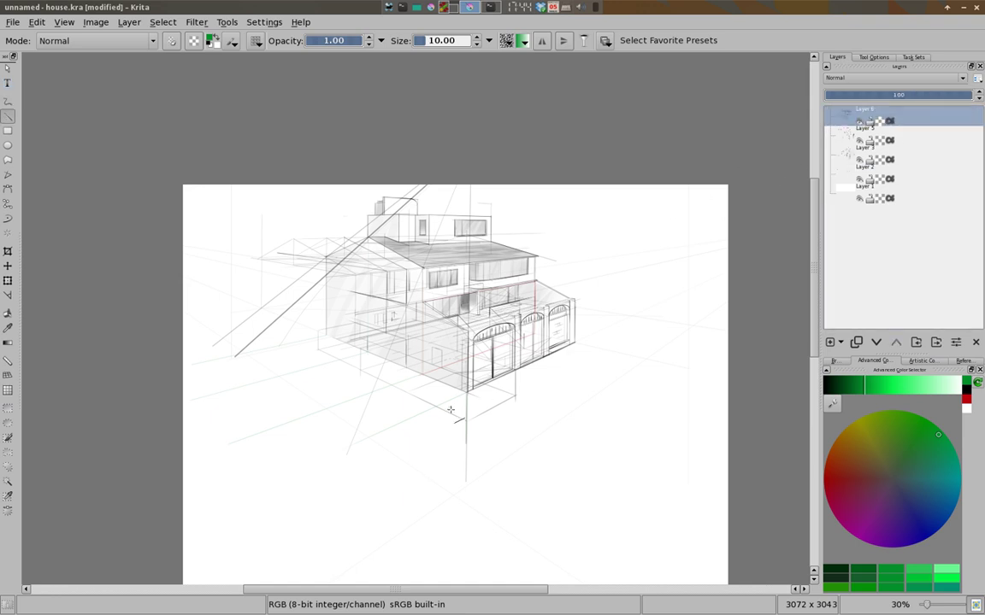
Sketch trial cast-shadow edges in black leftward from the house's front corner
left_click_drag(467, 392, 253, 389)
key("d")
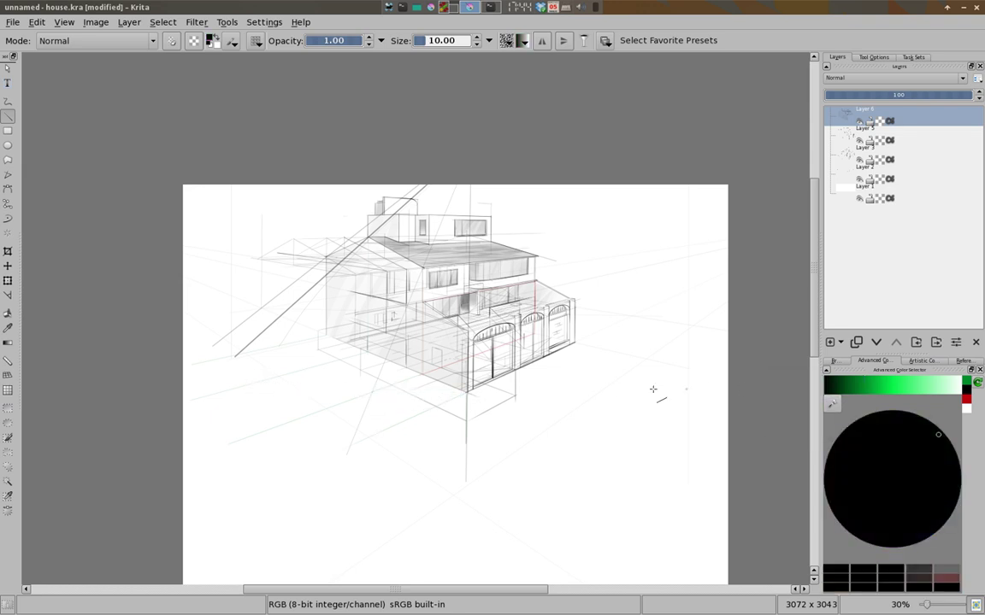
mouse_move(467, 390)
left_mouse_down()
mouse_move(221, 391)
mouse_move(278, 375)
left_mouse_up()
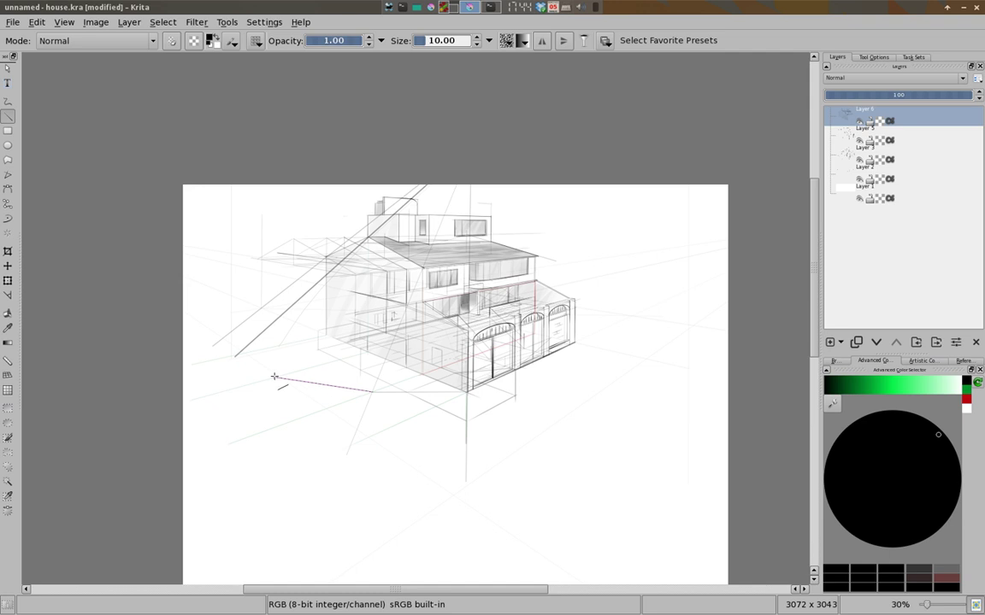
left_click_drag(277, 375, 338, 397)
left_click_drag(283, 377, 402, 385)
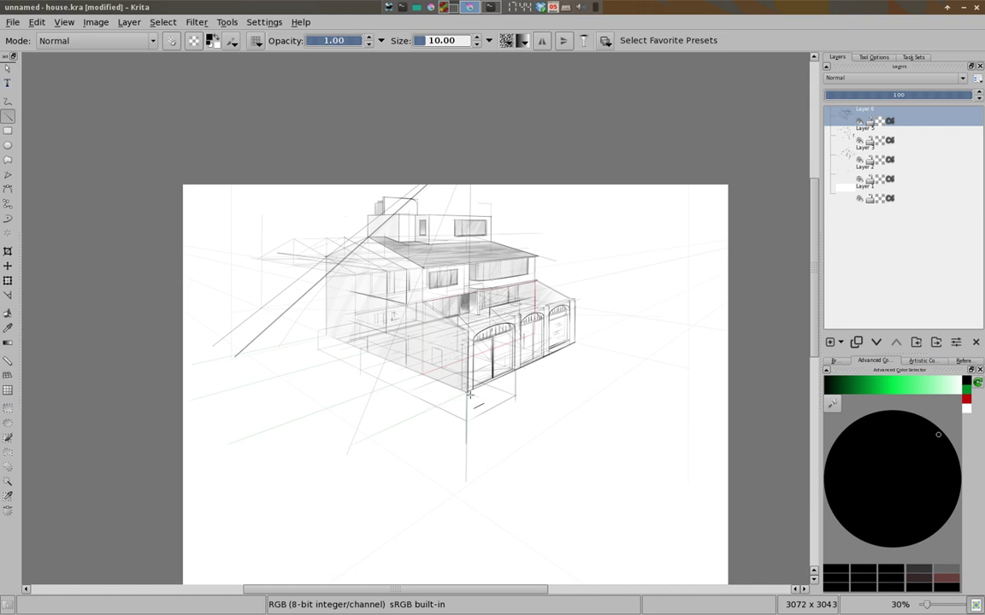
left_click_drag(395, 385, 466, 436)
left_click_drag(465, 393, 279, 377)
left_click_drag(277, 377, 245, 350)
mouse_move(252, 350)
left_mouse_down()
mouse_move(326, 335)
mouse_move(279, 361)
left_mouse_up()
Outline the ground shadow left of the house as a polygonal selection
key("space")
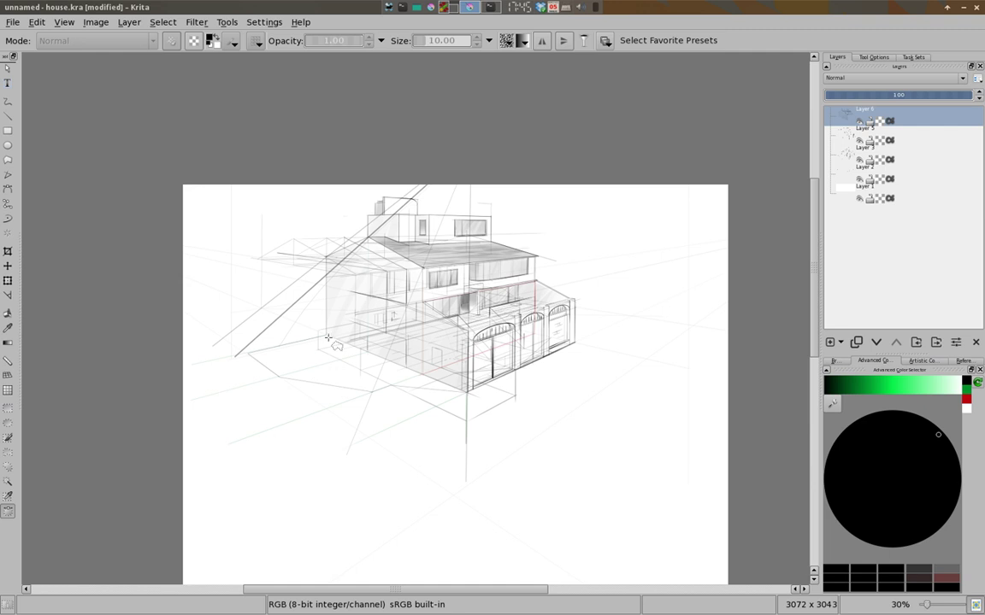
left_click_drag(326, 336, 247, 352)
left_click(393, 387)
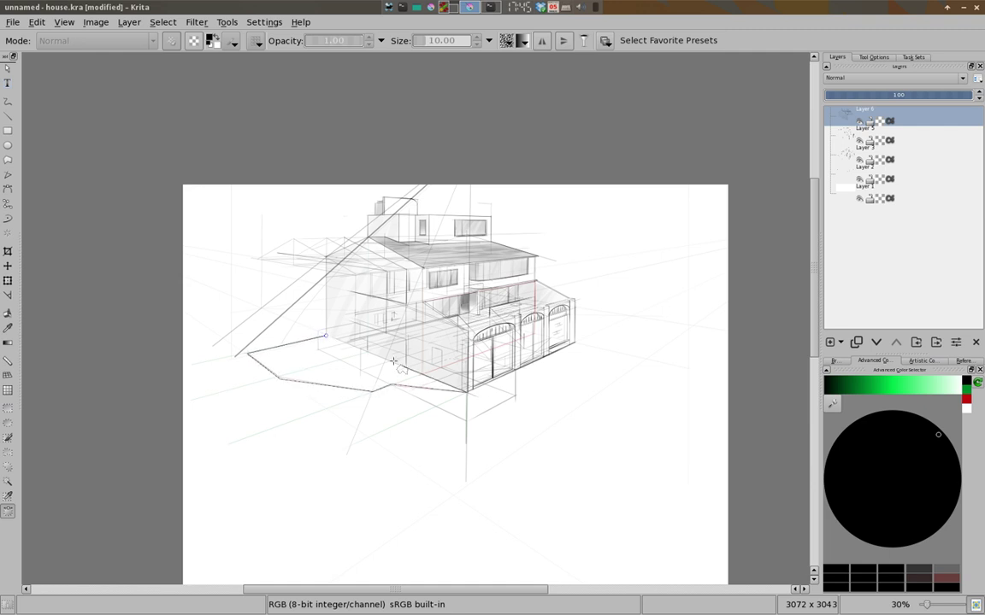
left_click(326, 336)
Shade the selected shadow in soft grey with a 350px brush at 0.56 opacity
key("b")
right_click(326, 351)
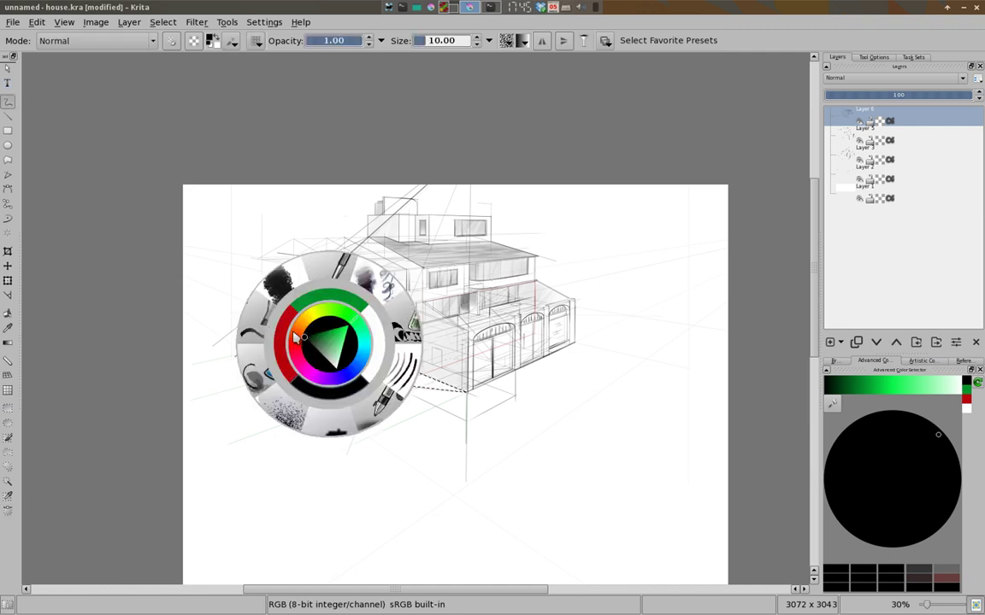
key("i")
key("i")
key("i")
key("bracketright")
key("bracketright")
key("bracketright")
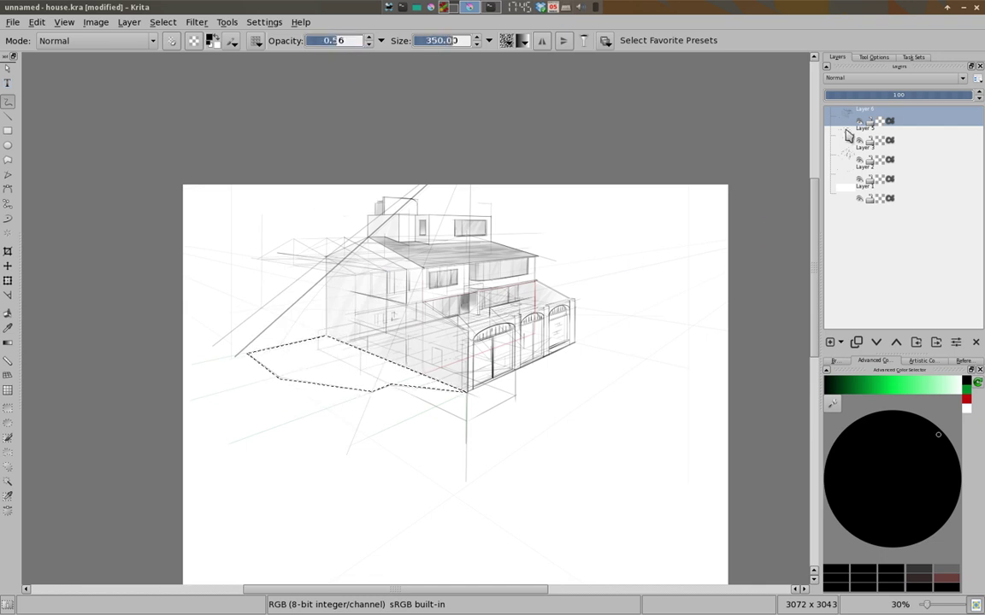
left_click(873, 58)
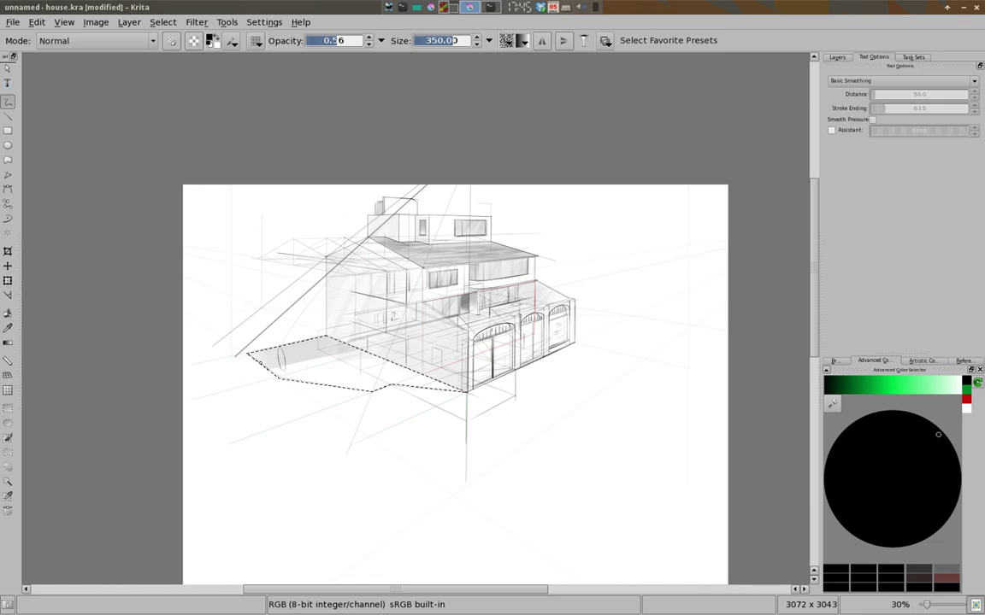
left_click_drag(280, 360, 359, 388)
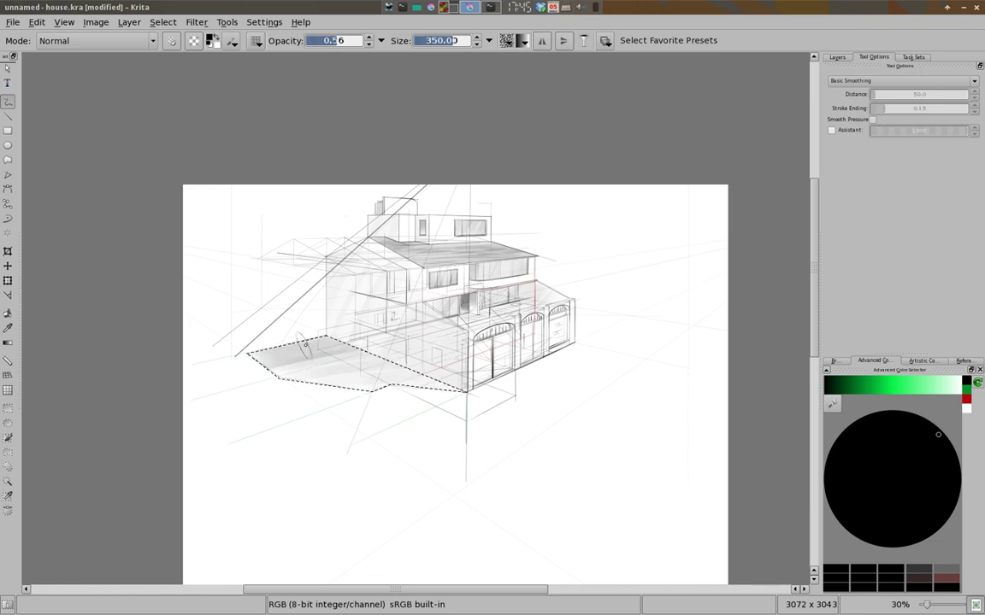
key("e")
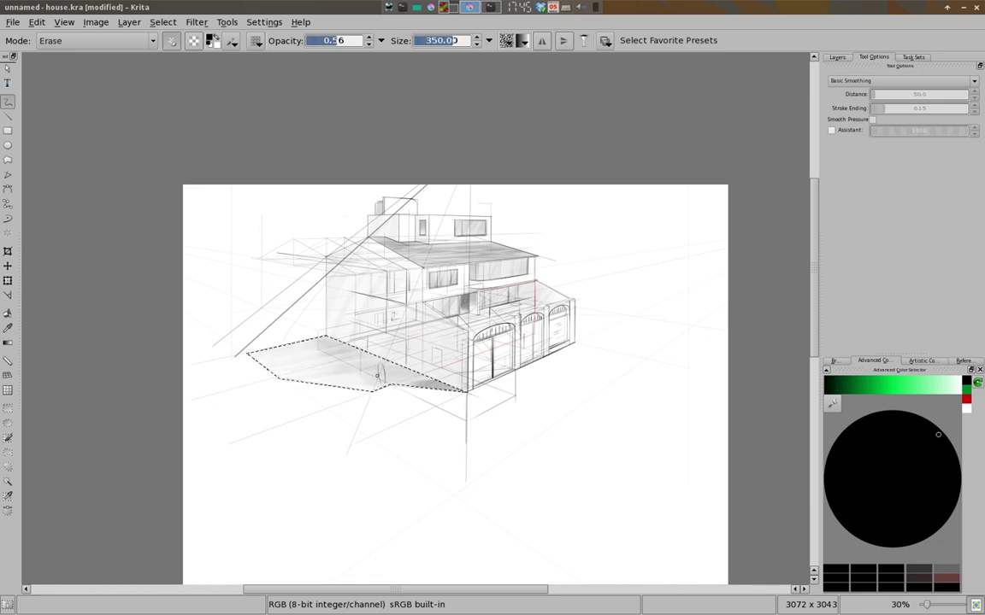
Fade construction Layer 3 to about 25 opacity, then select Layer 2 and zoom out
key("ctrl+shift+a")
scroll(471, 446, "down", 1)
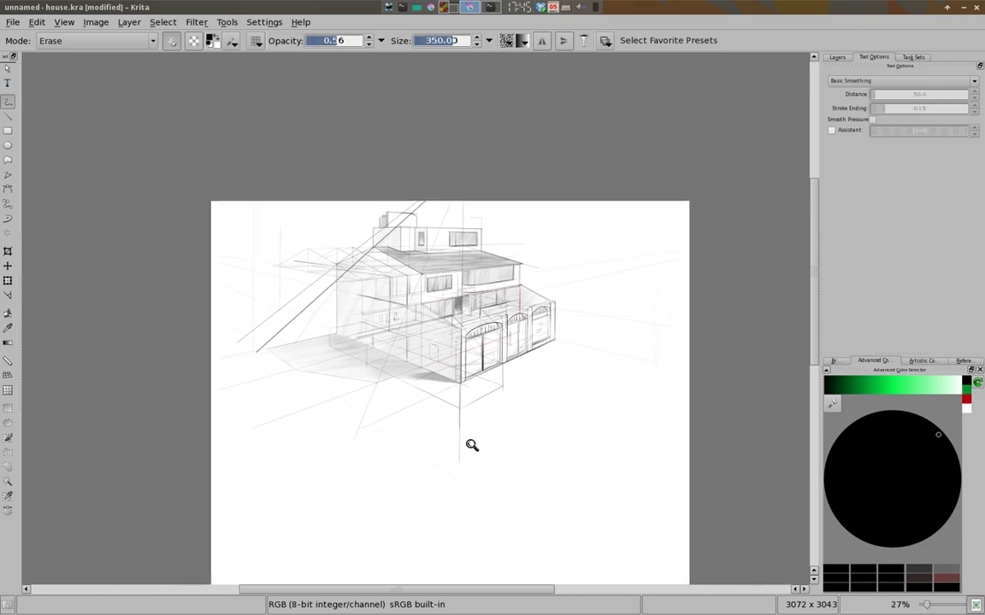
scroll(470, 446, "up", 2)
left_click(837, 57)
left_click(880, 156)
mouse_move(889, 95)
left_mouse_down()
mouse_move(855, 95)
mouse_move(846, 106)
left_mouse_up()
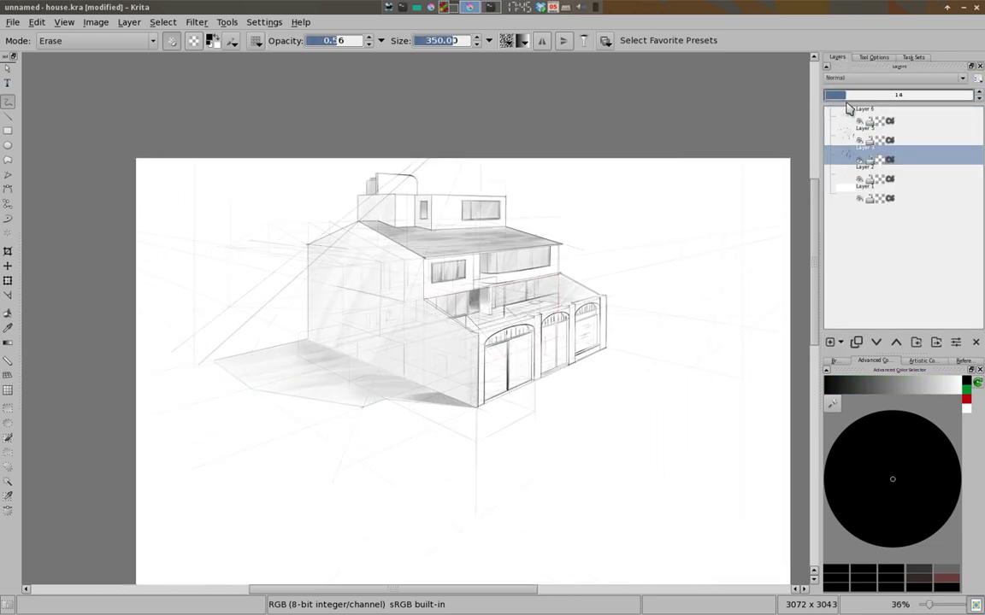
left_click(919, 178)
mouse_move(654, 293)
left_mouse_down()
mouse_move(626, 308)
mouse_move(578, 396)
mouse_move(567, 347)
mouse_move(571, 274)
left_mouse_up()
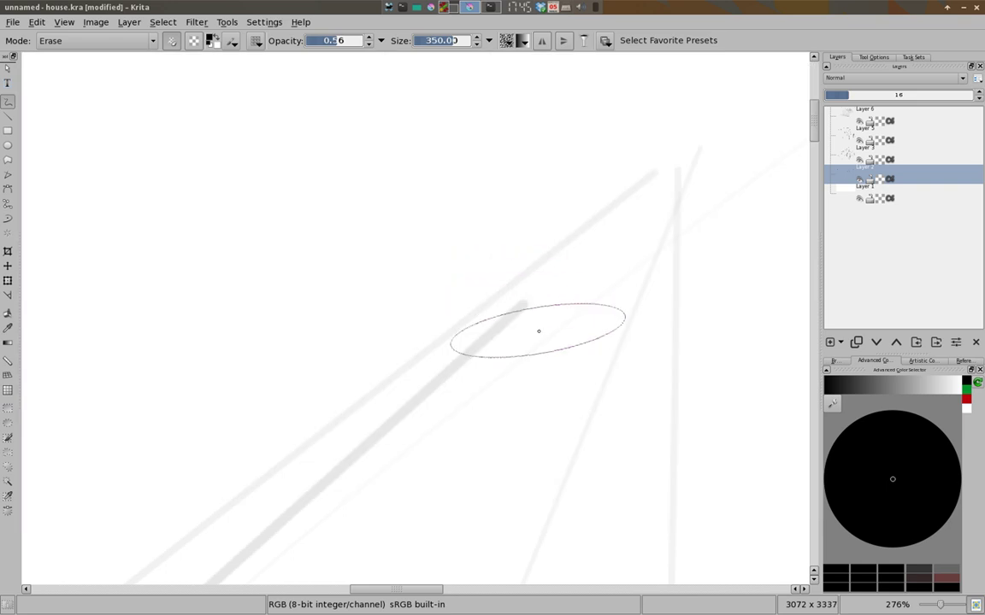
mouse_move(539, 331)
left_mouse_down()
mouse_move(541, 369)
mouse_move(566, 295)
mouse_move(574, 336)
mouse_move(613, 310)
left_mouse_up()
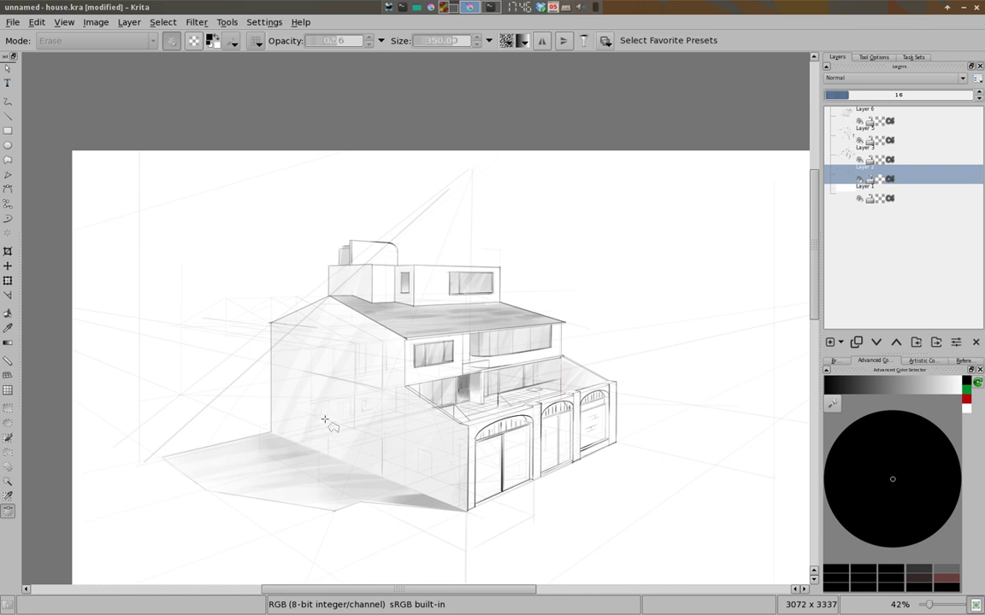
Add a new layer, ink the house's left wall edges, and zoom out to 44%
key("Insert")
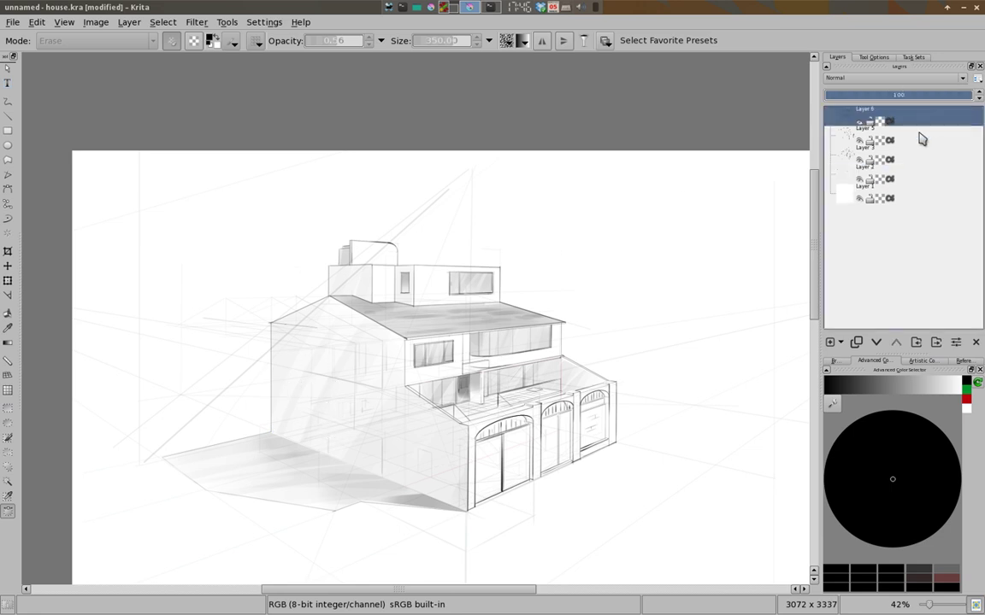
left_click(272, 432)
left_click(270, 323)
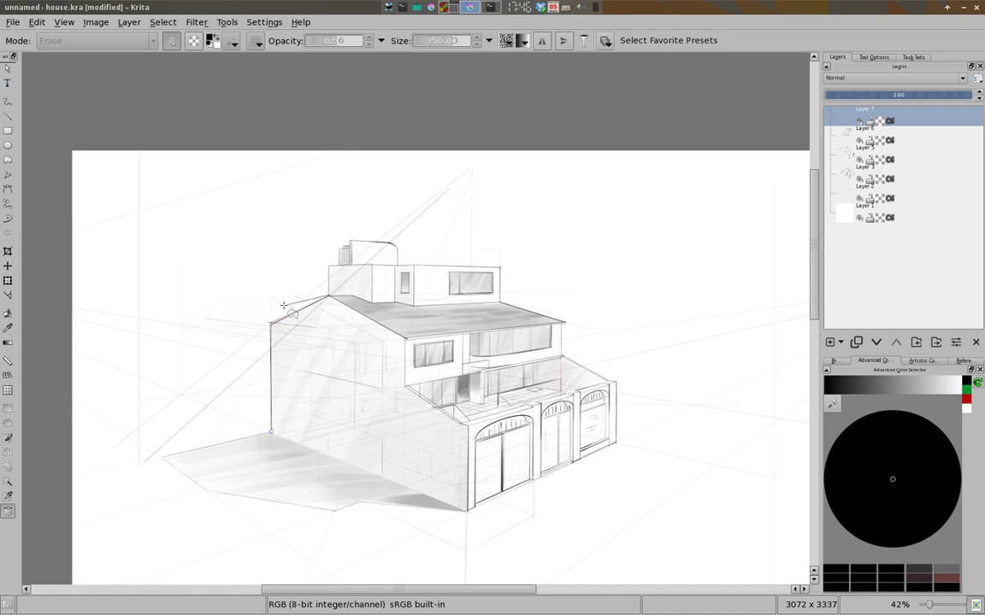
key("plus")
key("plus")
left_click(159, 326)
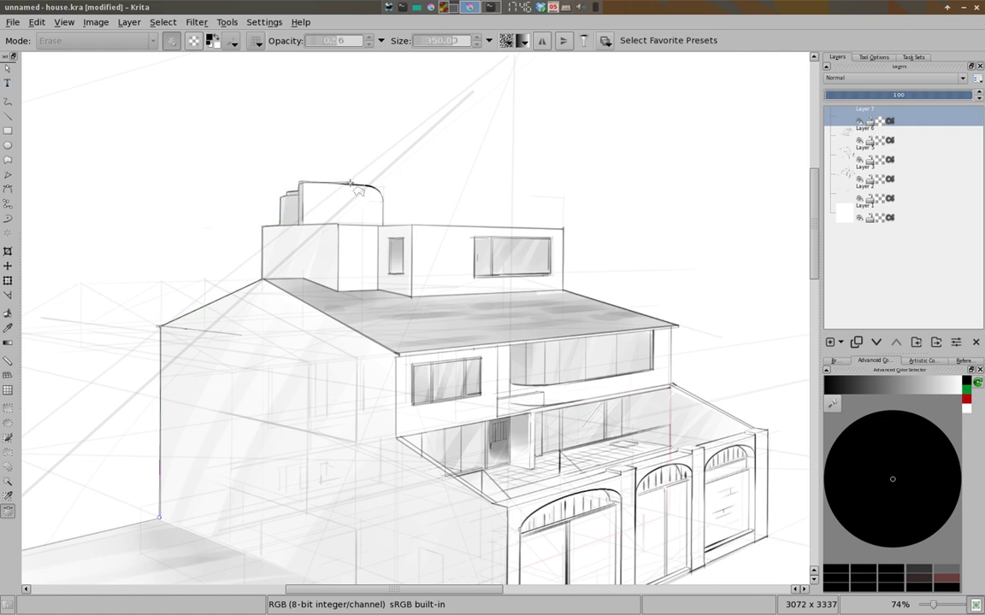
scroll(208, 469, "down", 1)
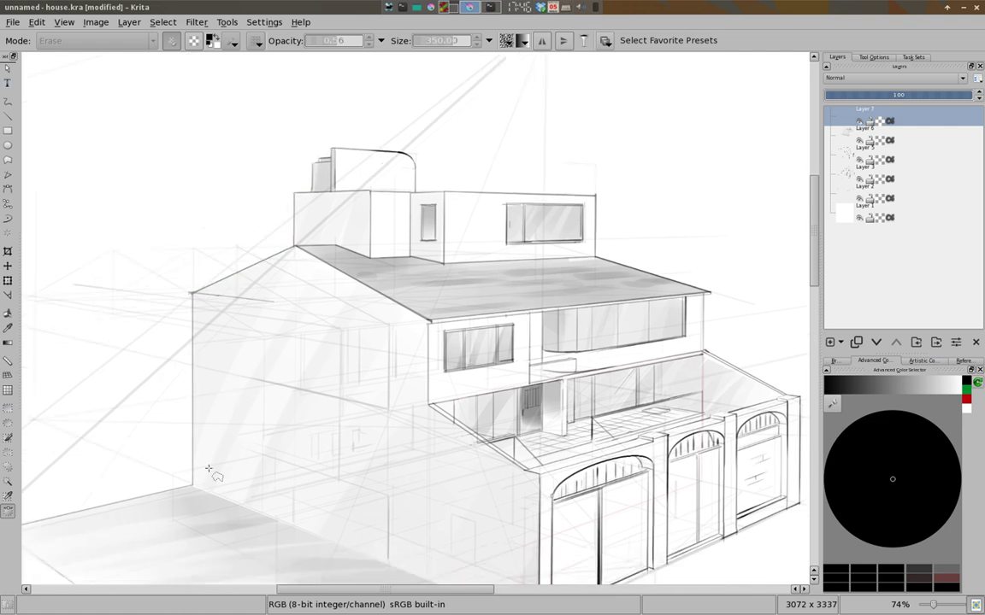
left_click(191, 486)
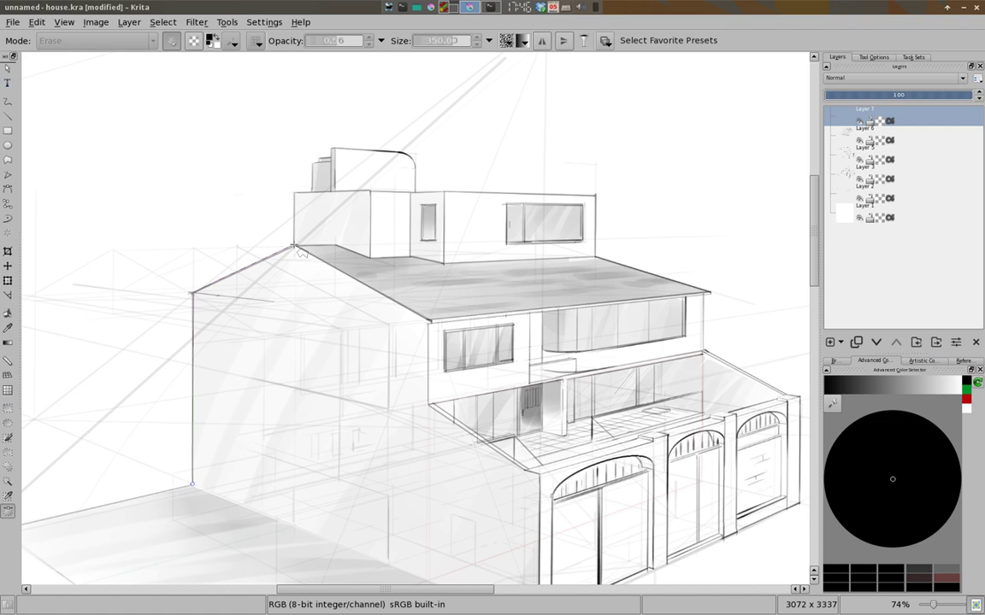
key("minus")
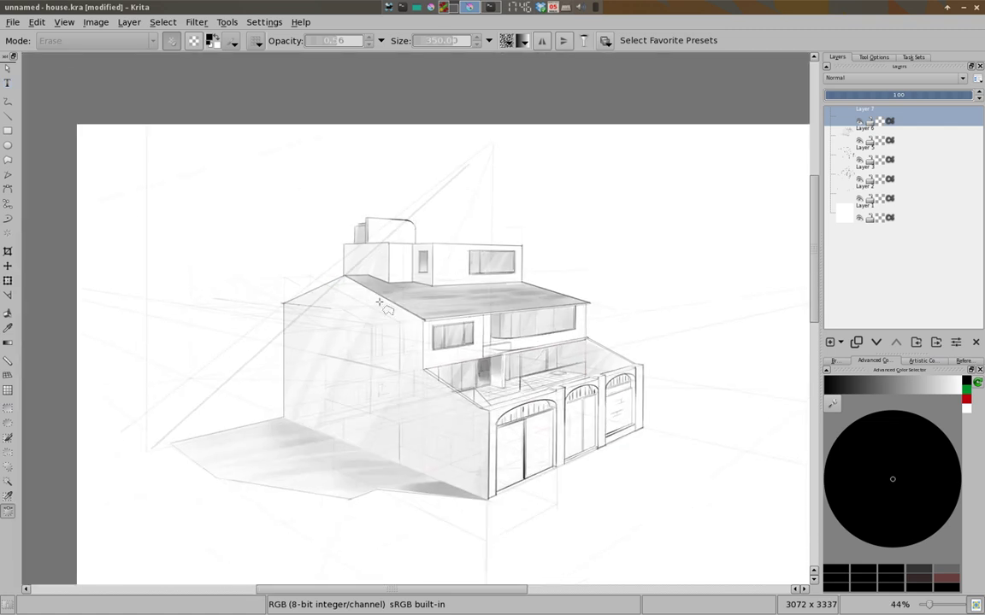
right_click(379, 286)
Choose a textured brush preset and a burnt-orange colour for the sun
key("e")
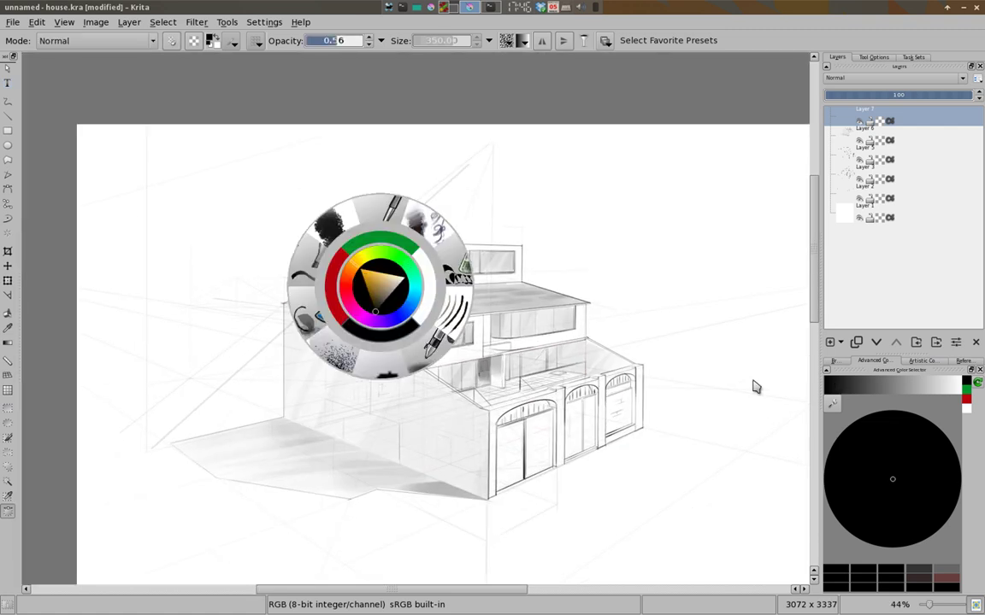
right_click(595, 339)
right_click(412, 240)
left_click(360, 186)
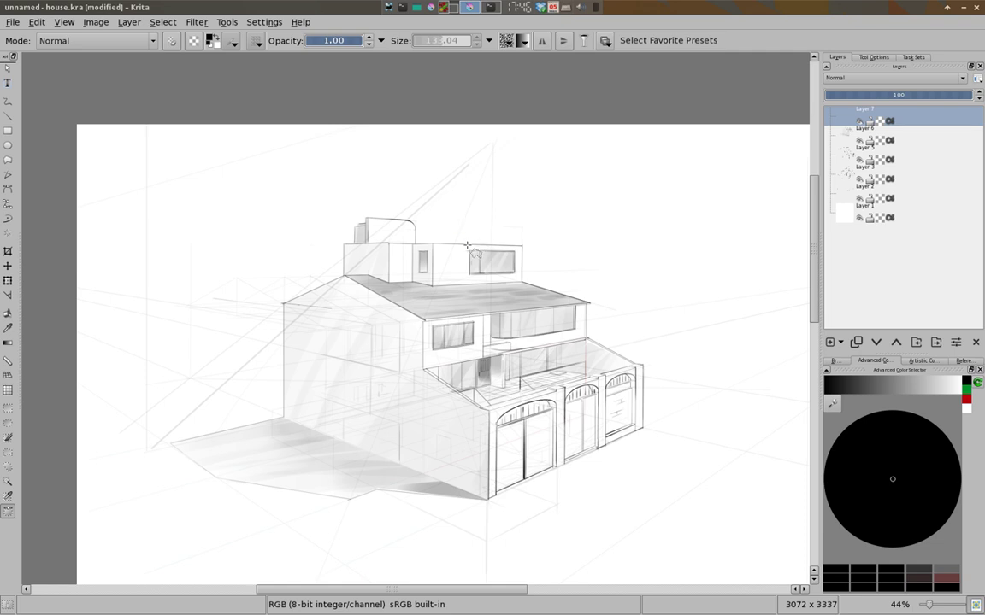
key("b")
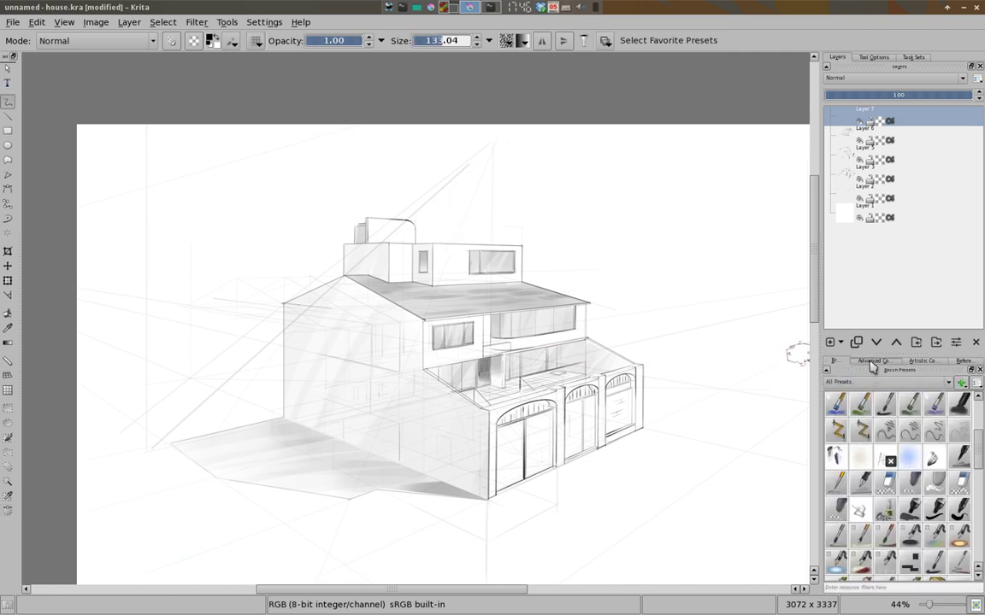
left_click(869, 386)
left_click(852, 459)
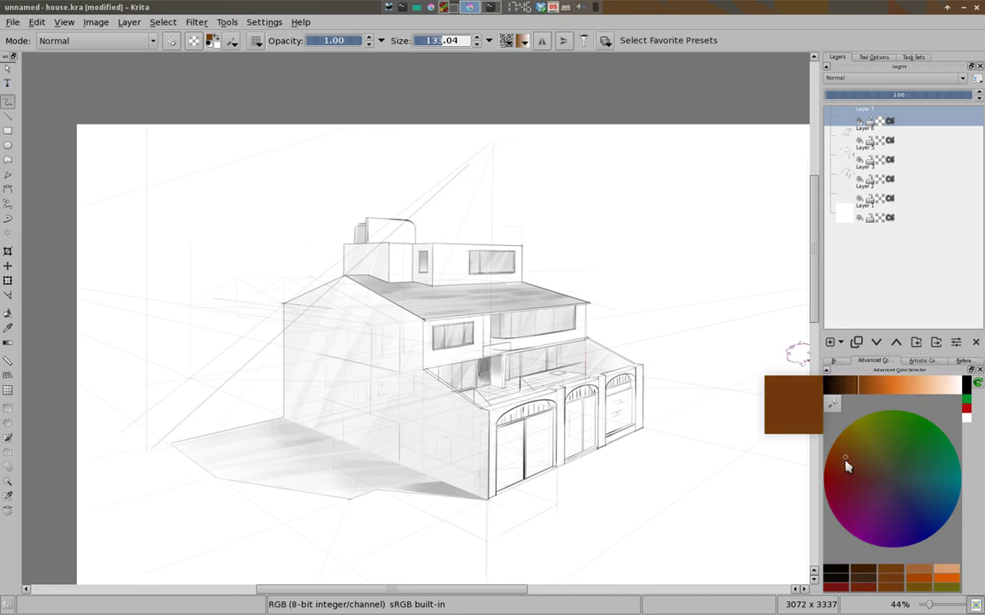
left_click(842, 447)
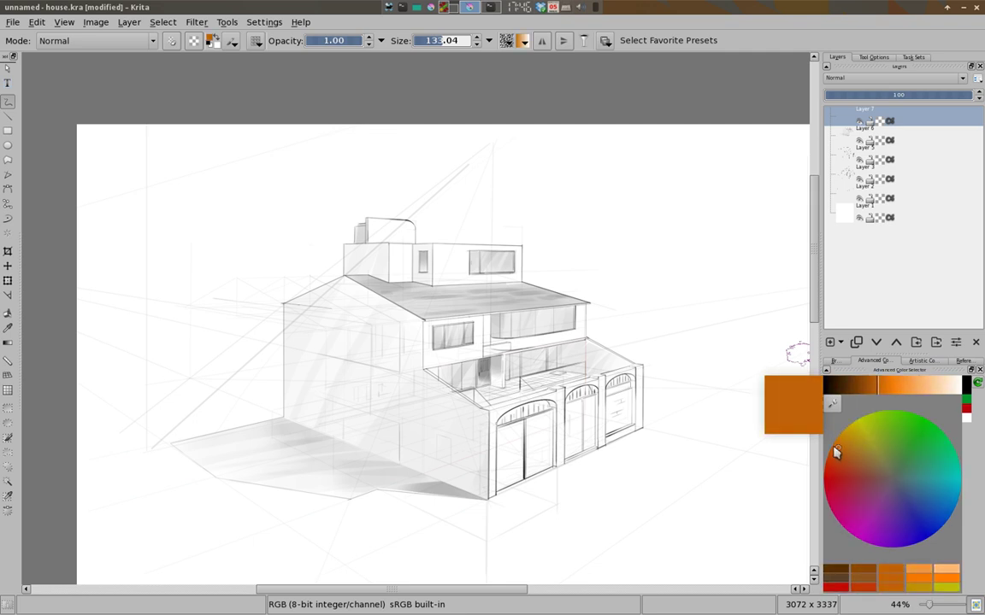
left_click(845, 459)
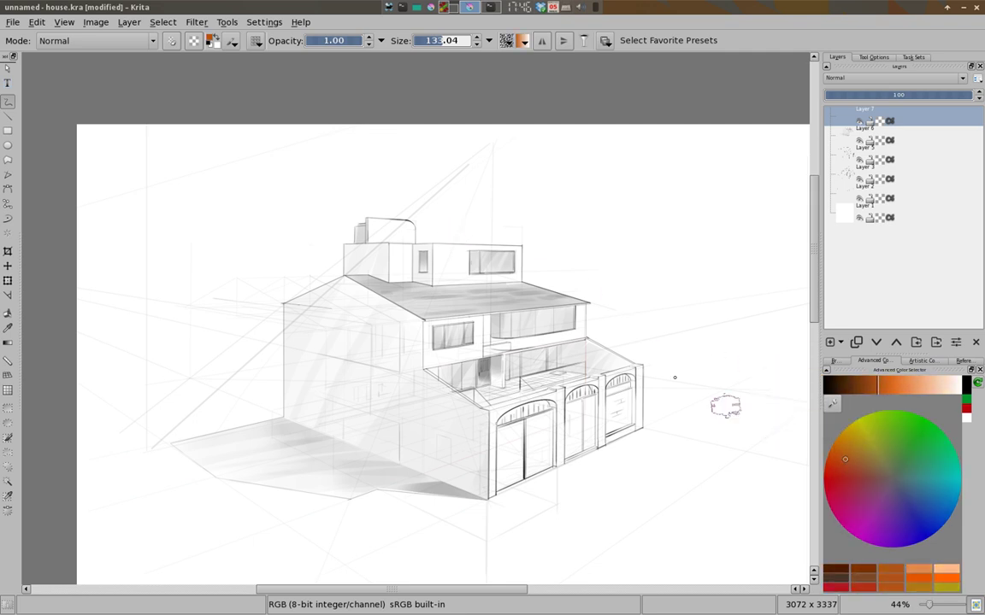
Outline the sun as an ellipse circle over the top of the house
left_click(8, 146)
mouse_move(436, 251)
left_mouse_down()
mouse_move(580, 395)
mouse_move(540, 357)
mouse_move(526, 359)
left_mouse_up()
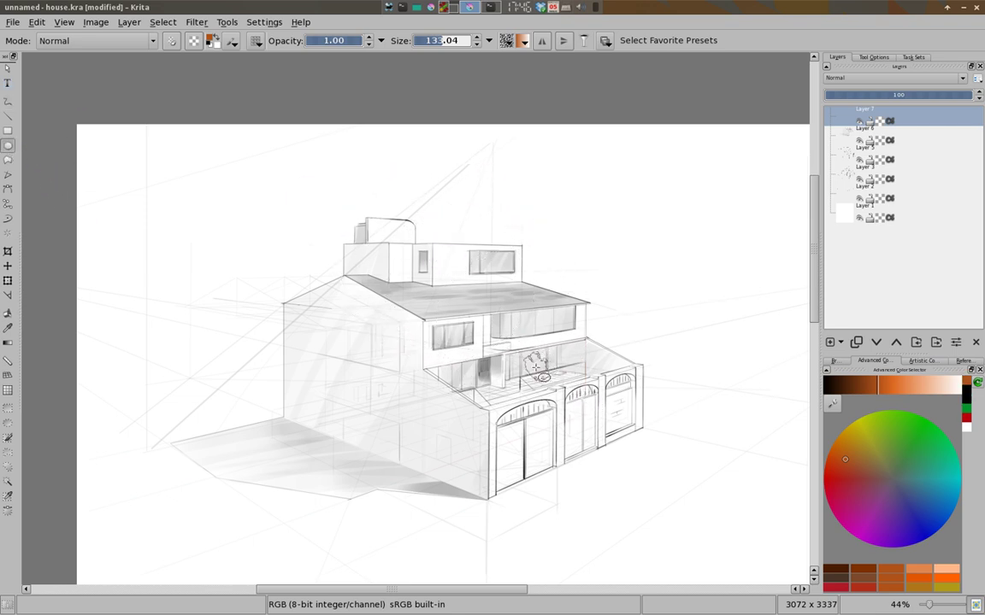
key("b")
mouse_move(368, 212)
left_mouse_down()
mouse_move(417, 195)
mouse_move(417, 209)
left_mouse_up()
key("ctrl+z")
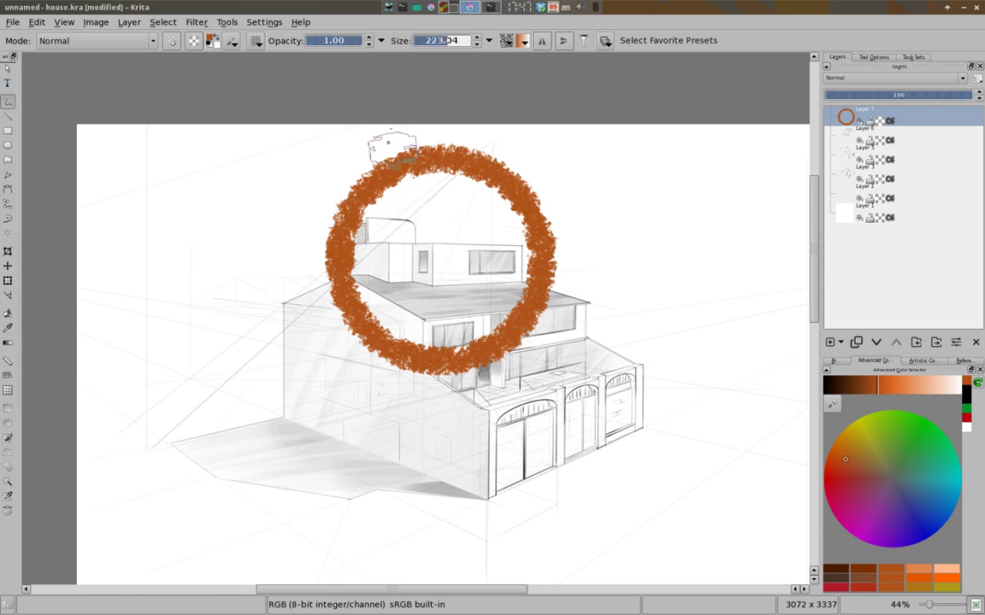
Turn off pressure-controlled opacity in the brush editor and fill the orange ring solid
left_click(256, 41)
left_click(347, 156)
left_click(346, 148)
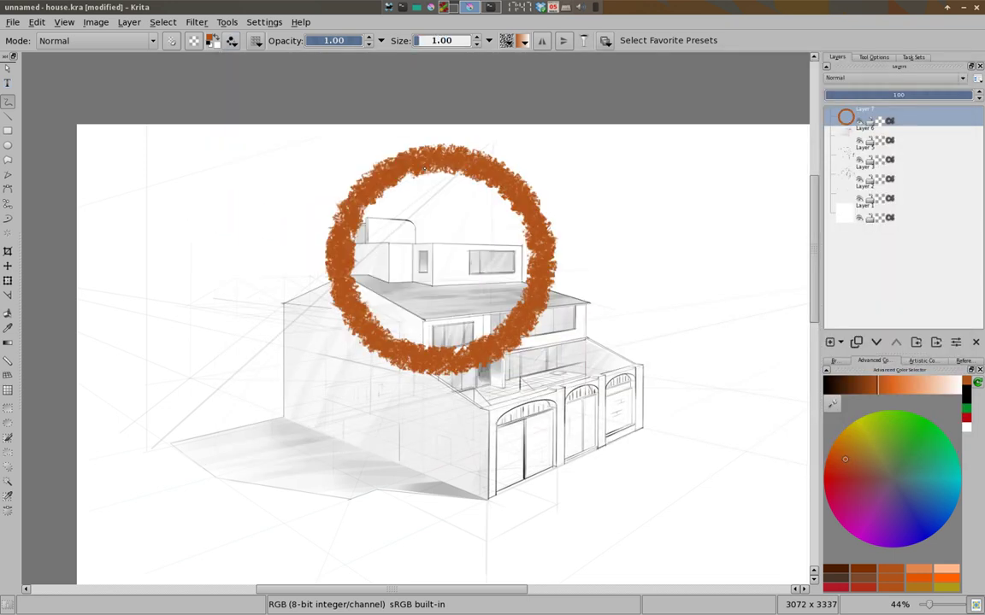
mouse_move(424, 169)
left_mouse_down()
mouse_move(353, 298)
mouse_move(400, 176)
left_mouse_up()
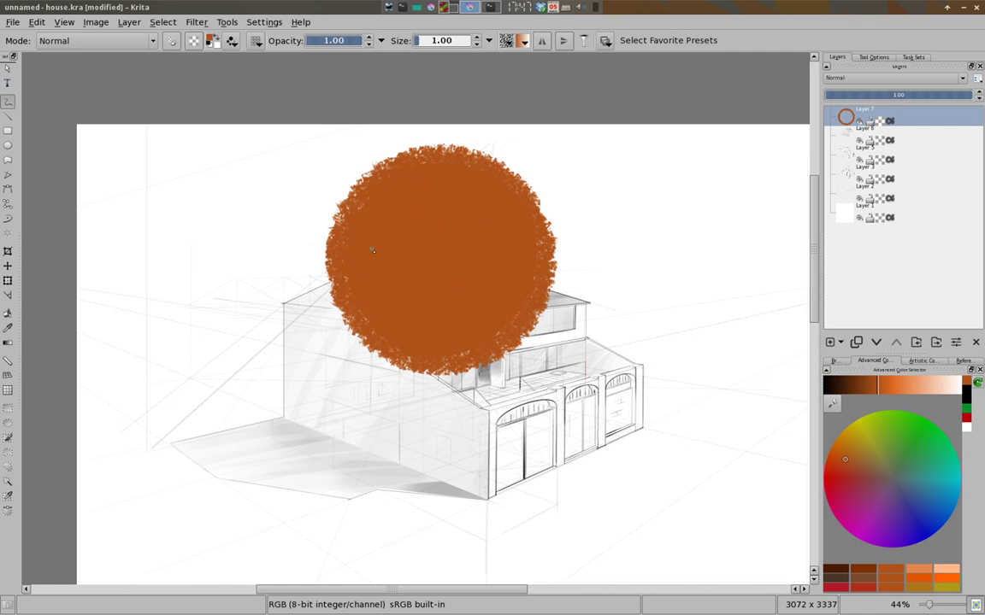
right_click(413, 271)
left_click(503, 206)
Set the assistant type to Ellipse and hide the perspective grid
key("shift+a")
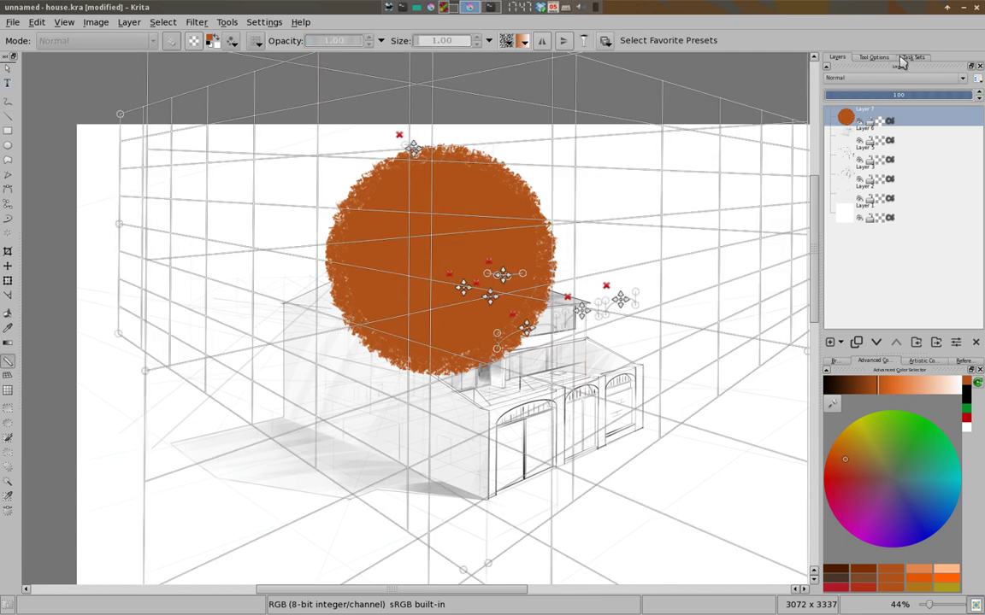
left_click(885, 59)
left_click(881, 85)
left_click(858, 101)
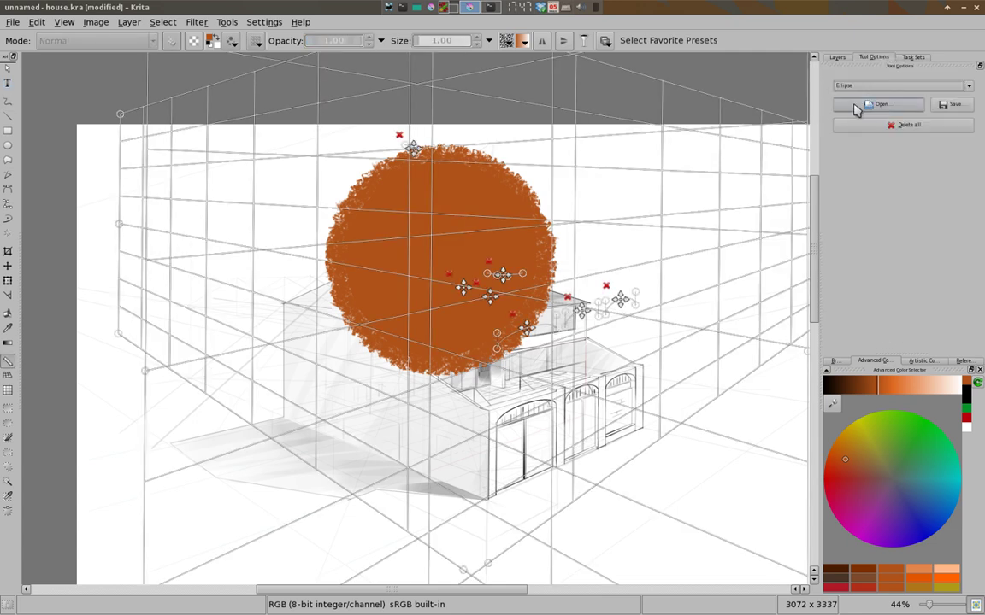
left_click(440, 258)
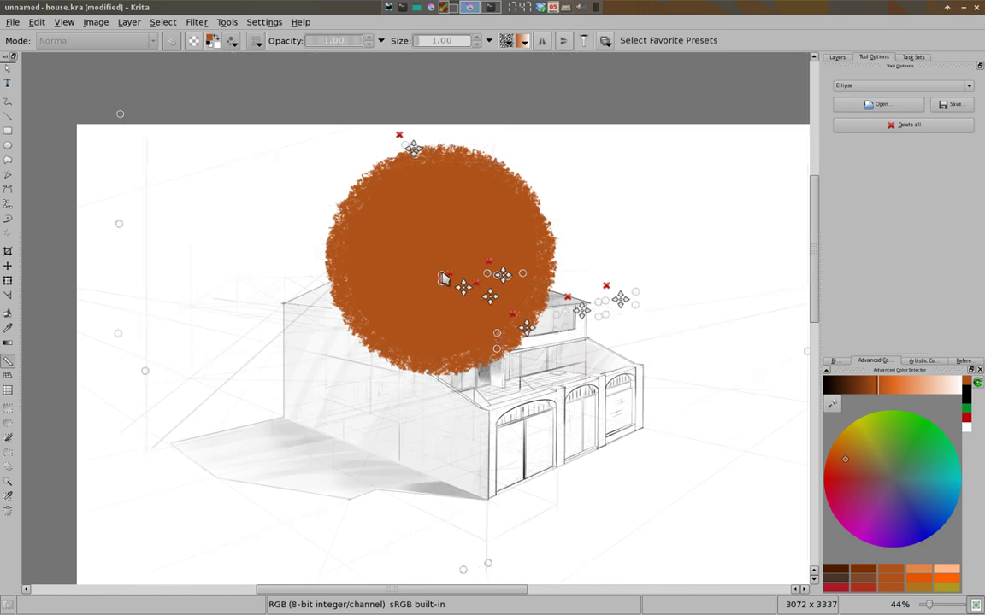
Fit the ellipse assistant's axes over the orange sun
left_click(446, 154)
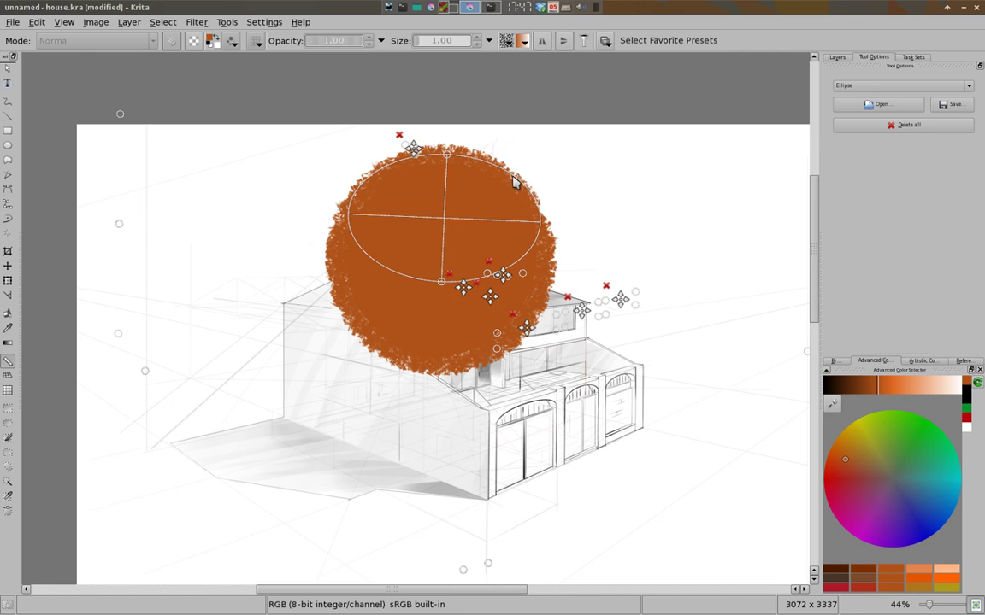
left_click(534, 222)
left_click_drag(441, 281, 446, 367)
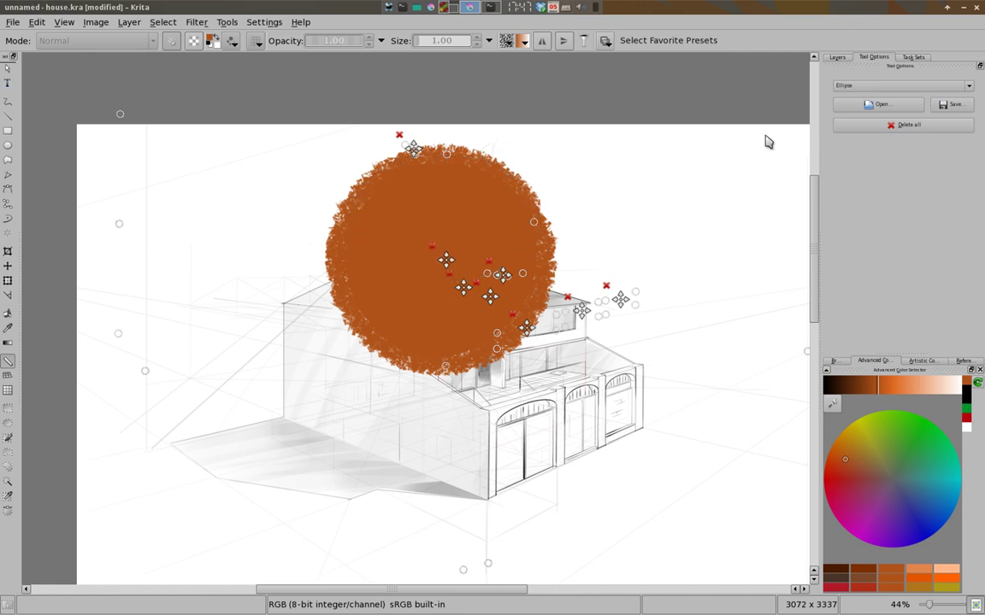
scroll(456, 282, "up", 3)
scroll(445, 239, "down", 4)
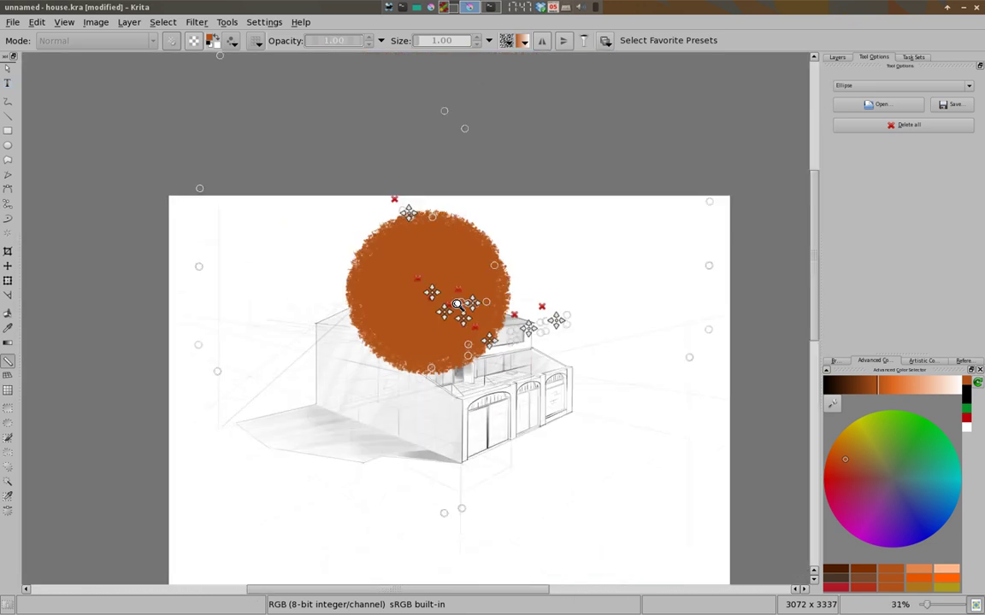
scroll(453, 256, "down", 2)
scroll(471, 267, "down", 1)
scroll(471, 267, "down", 1)
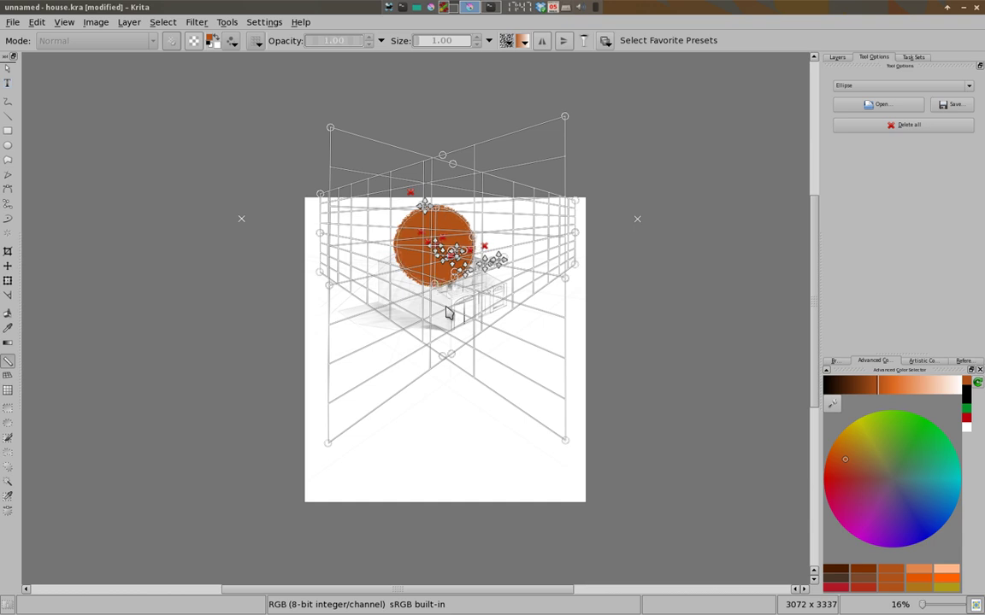
Paint a small red mark on the orange sun
key("b")
scroll(479, 248, "up", 3)
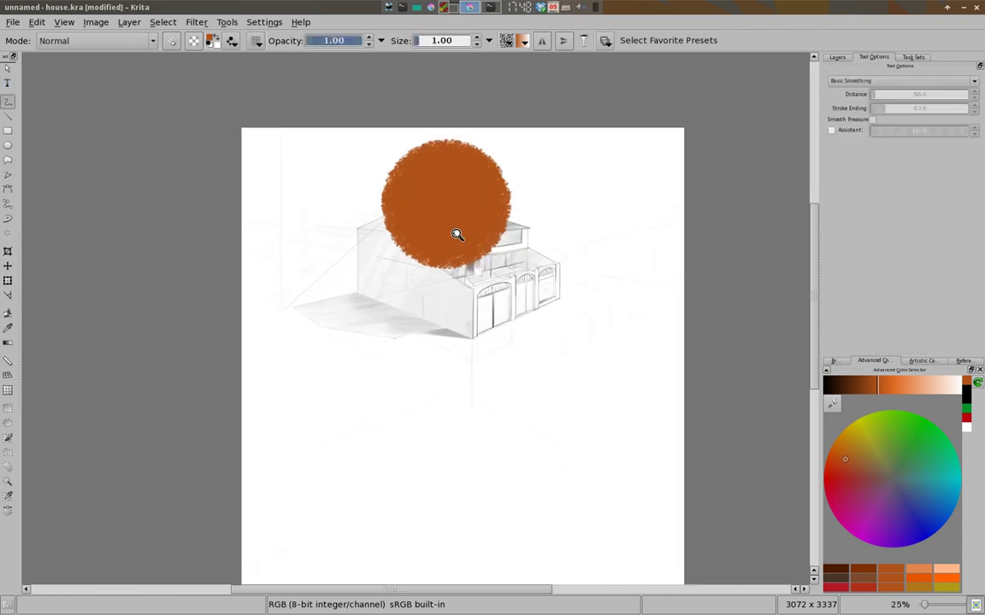
right_click(462, 312)
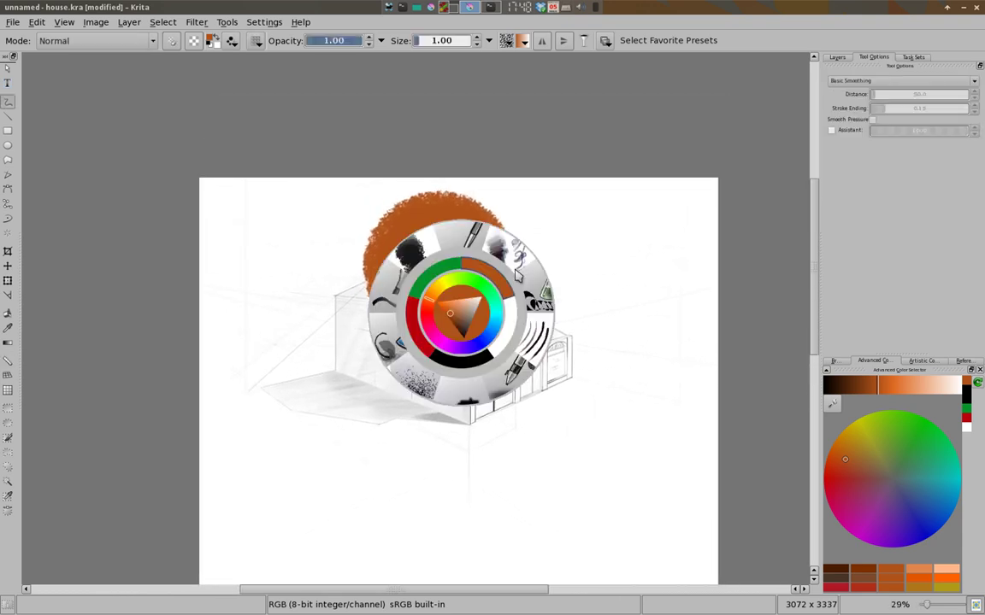
left_click(527, 223)
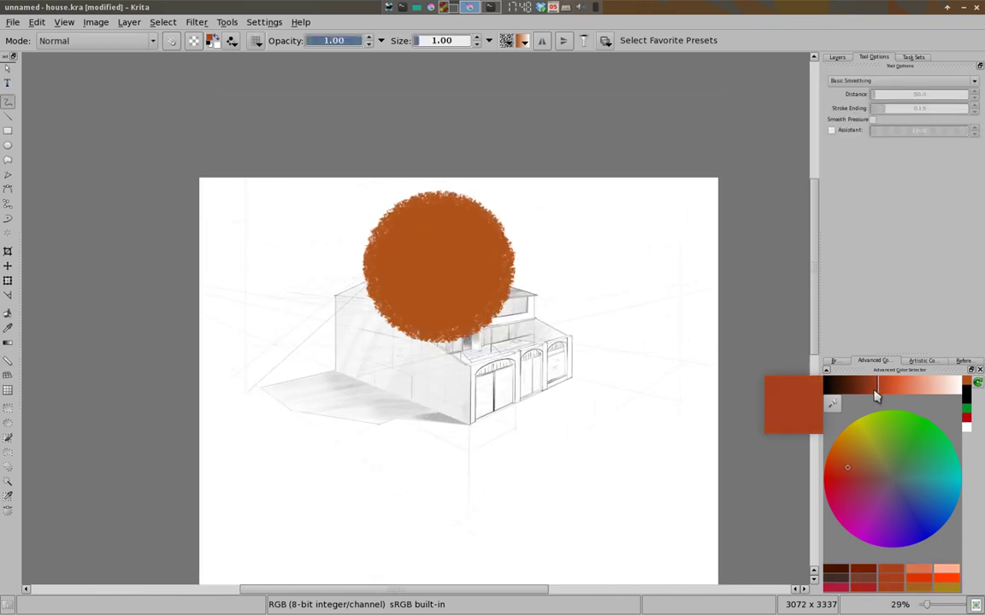
left_click(835, 473)
left_click_drag(456, 274, 452, 295)
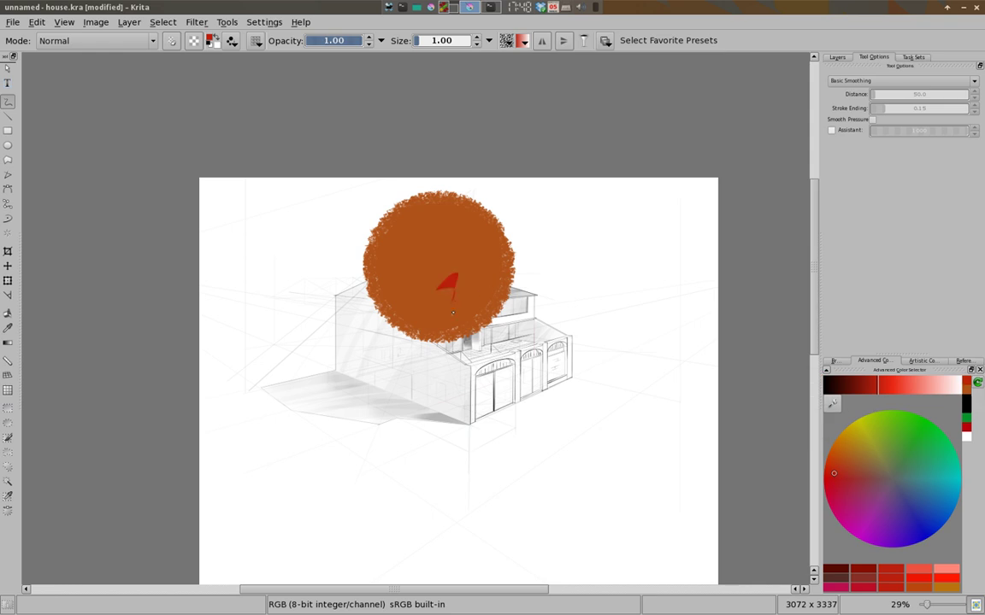
With a larger brush, paint lighter orange across the sun's upper half
left_click_drag(889, 387, 894, 387)
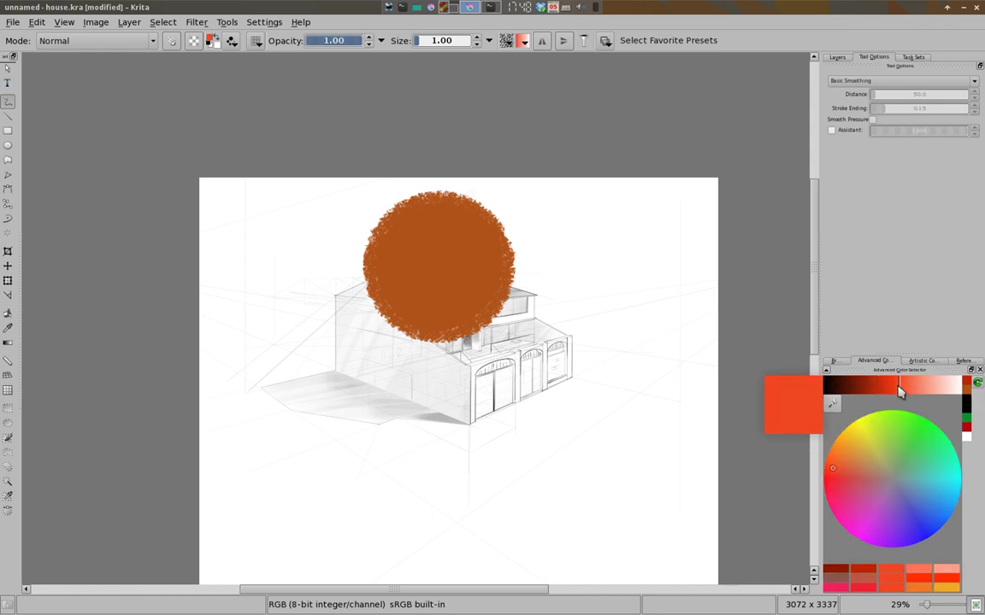
right_click(599, 306)
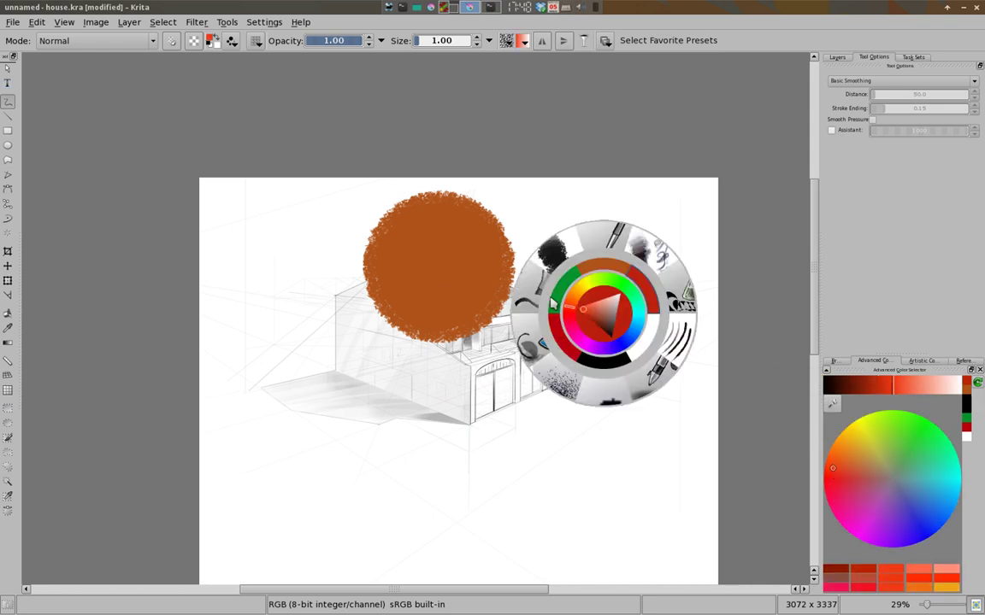
left_click(561, 251)
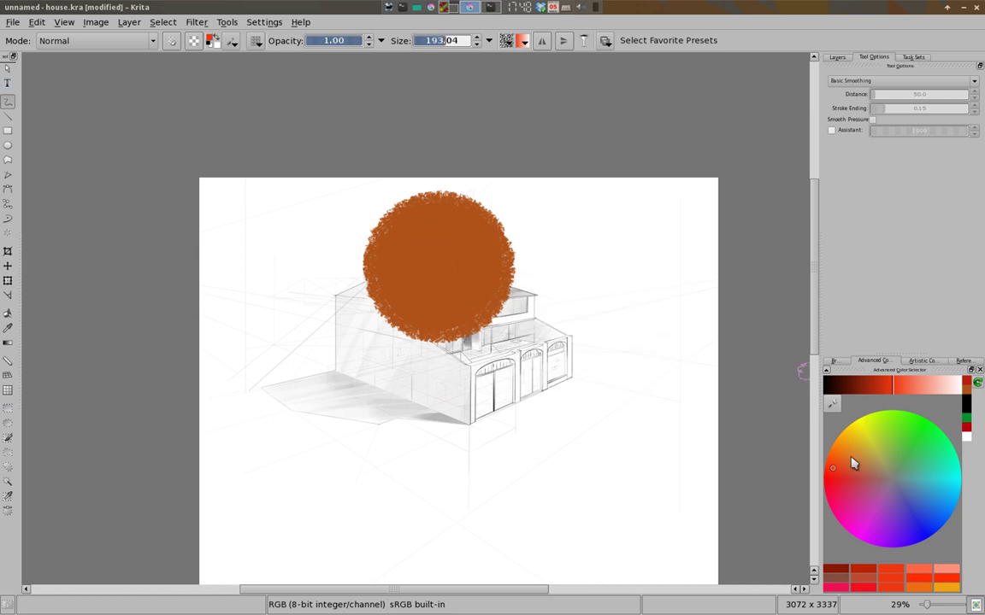
left_click(837, 456)
mouse_move(417, 208)
left_mouse_down()
mouse_move(444, 254)
mouse_move(448, 198)
left_mouse_up()
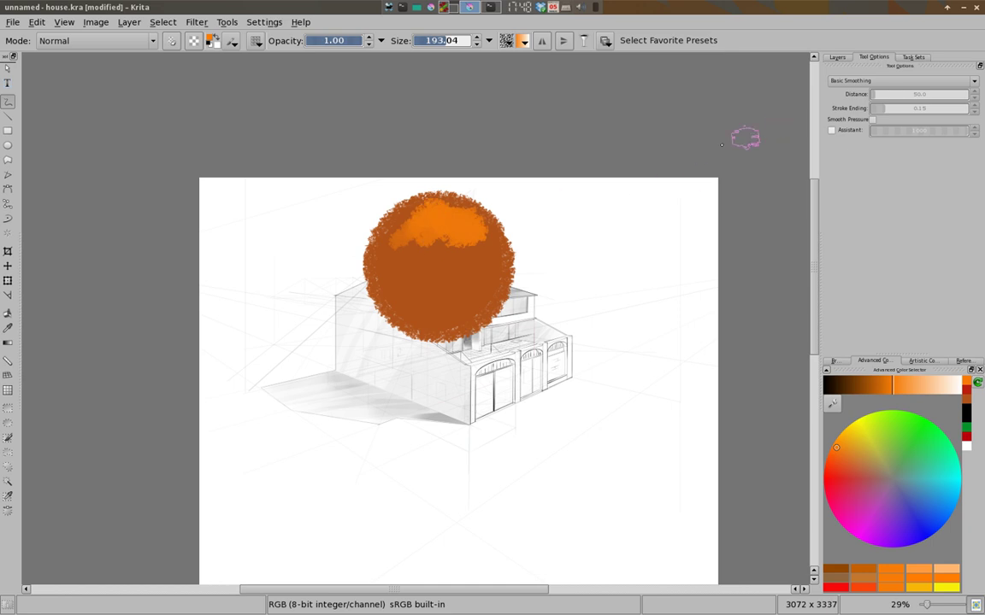
left_click(172, 42)
left_click(172, 42)
mouse_move(376, 193)
left_mouse_down()
mouse_move(399, 241)
mouse_move(448, 280)
left_mouse_up()
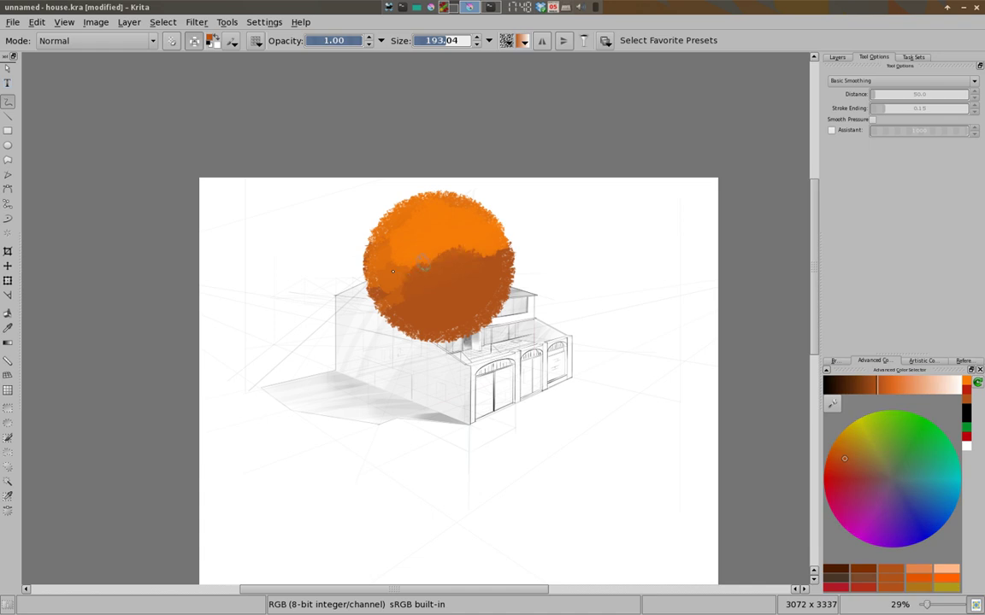
left_click_drag(445, 291, 393, 248)
Paint bright red-orange over the sun's right side
left_click(840, 454)
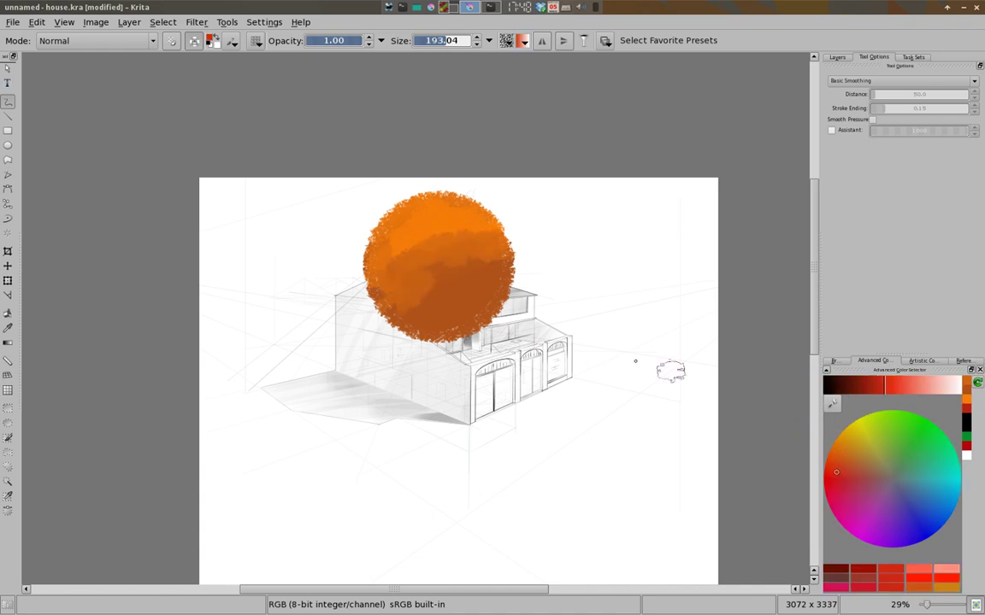
left_click(880, 389)
left_click_drag(853, 455, 827, 469)
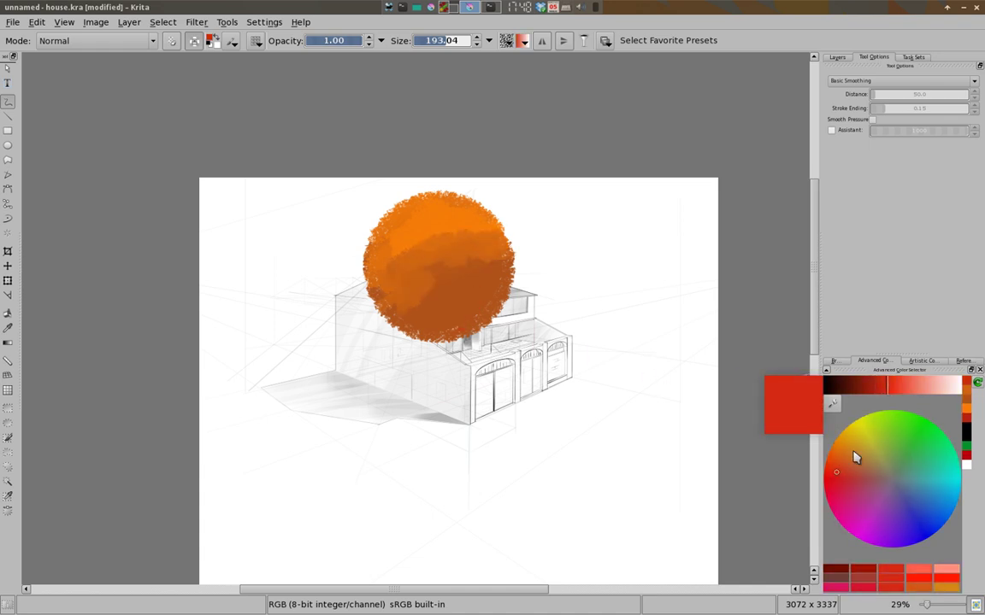
mouse_move(504, 316)
left_mouse_down()
mouse_move(462, 282)
mouse_move(417, 285)
left_mouse_up()
left_click(376, 269, "ctrl")
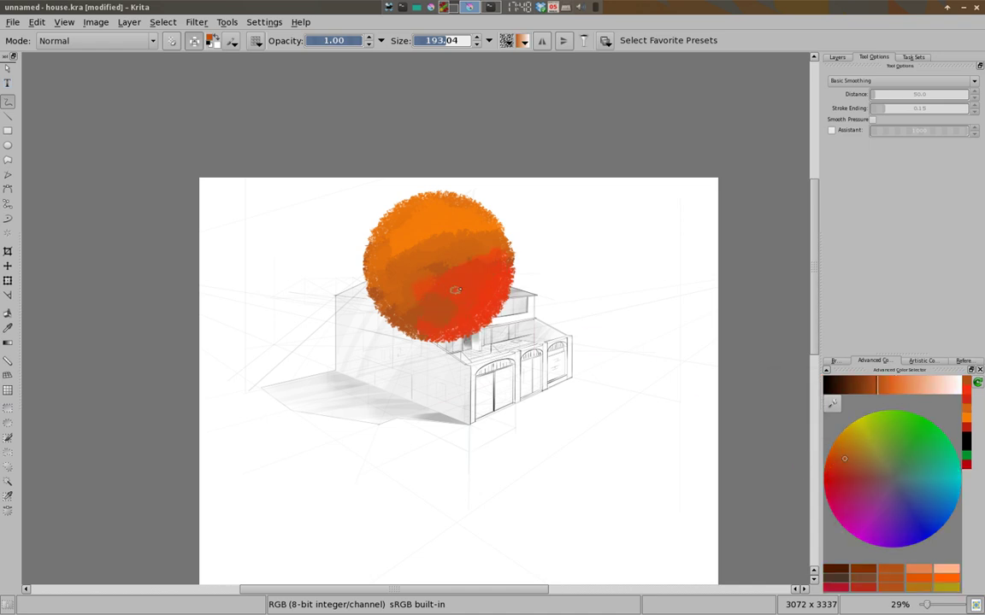
Sample lighter orange from the sun and repaint its upper left and middle, brush size 253
left_click(449, 233, "ctrl")
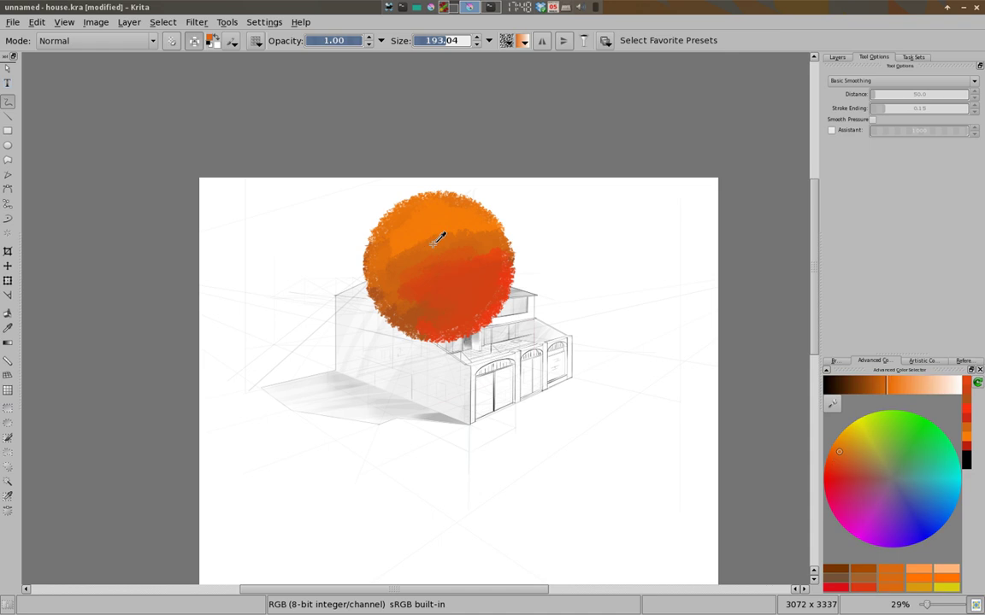
left_click_drag(438, 239, 402, 290)
left_click(466, 214, "ctrl")
mouse_move(453, 223)
left_mouse_down()
mouse_move(359, 257)
mouse_move(424, 280)
left_mouse_up()
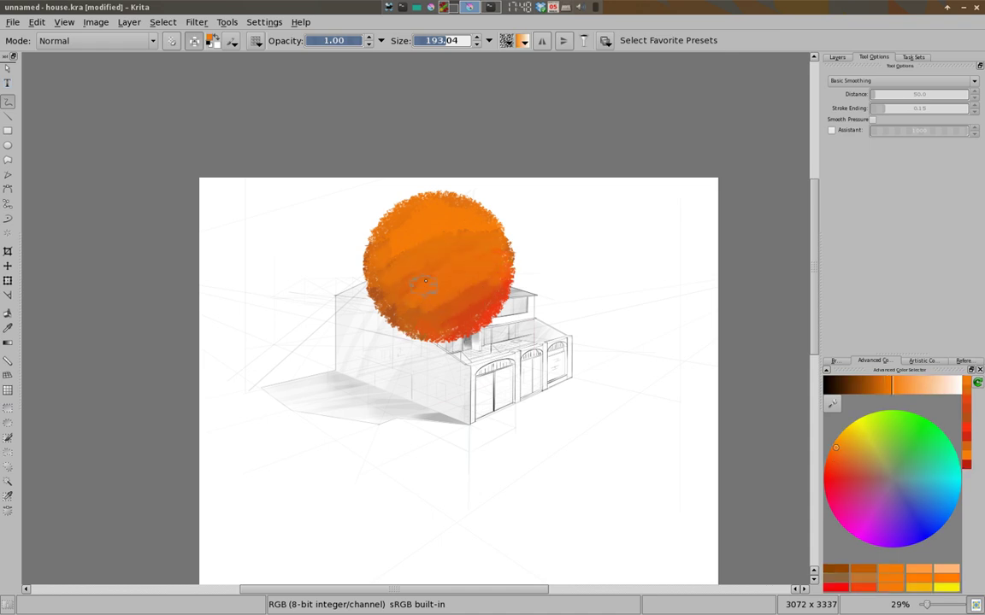
key("bracketright")
left_click_drag(449, 257, 423, 295)
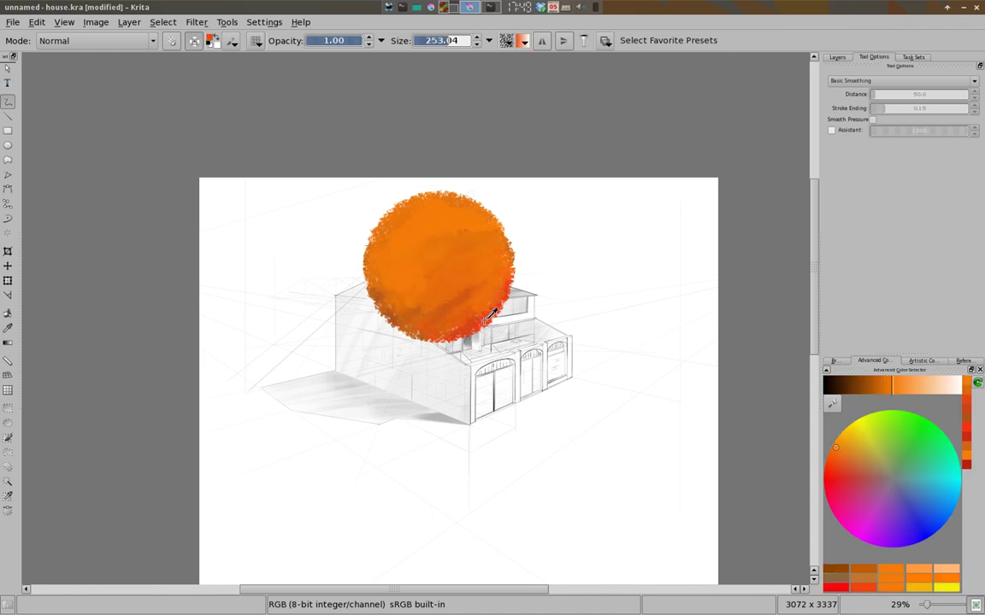
Blend sampled orange shades through the sun and turn on assistant snapping
left_click(450, 296, "ctrl")
left_click_drag(402, 224, 368, 267)
left_click(440, 231, "ctrl")
left_click_drag(394, 214, 453, 305)
left_click(438, 214, "ctrl")
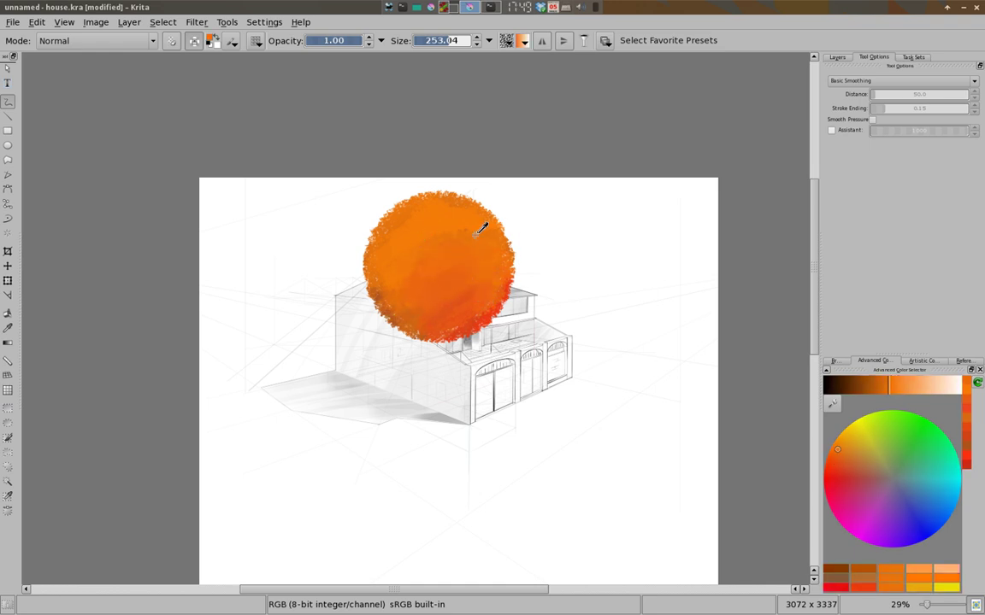
left_click(466, 292, "ctrl")
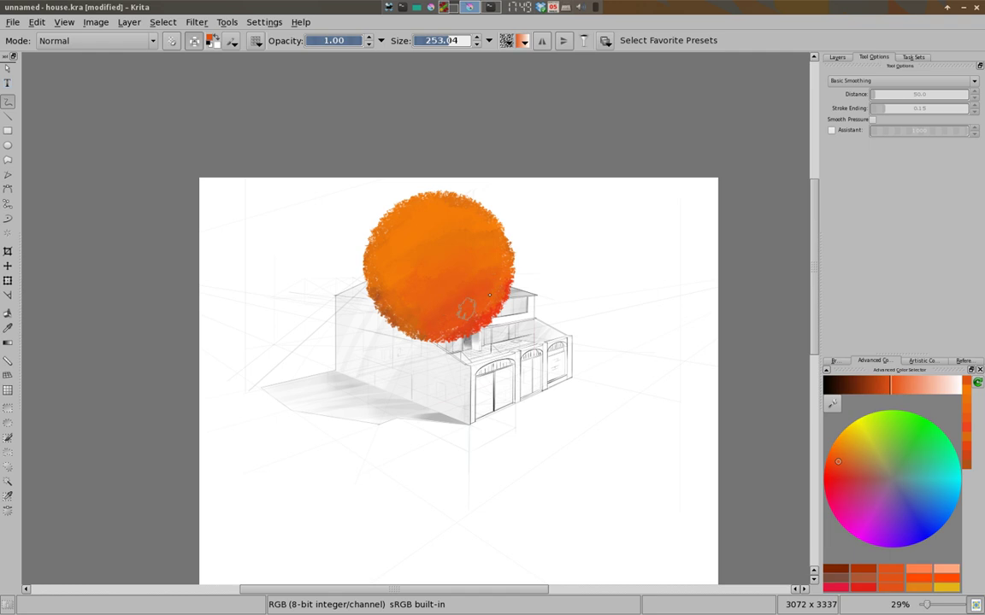
left_click(449, 276, "ctrl")
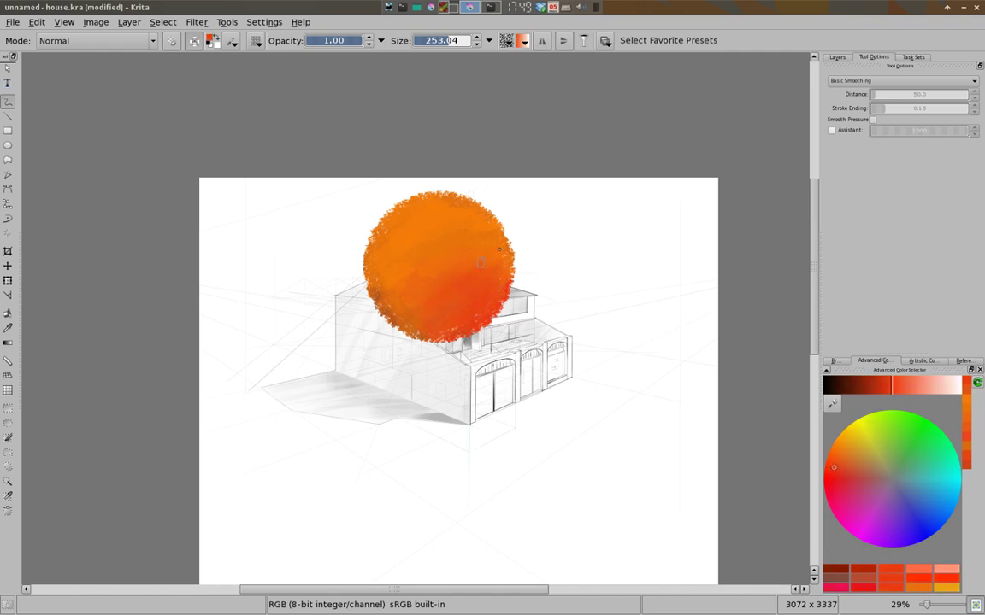
left_click(831, 130)
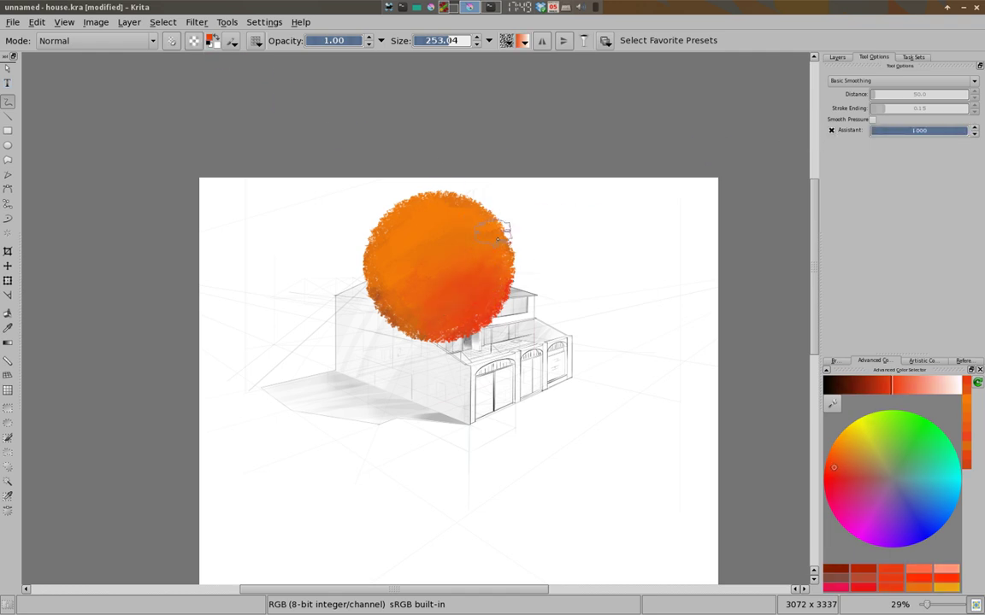
Switch the brush to Erase mode and turn off pen-pressure control of its opacity
left_click(469, 208, "ctrl")
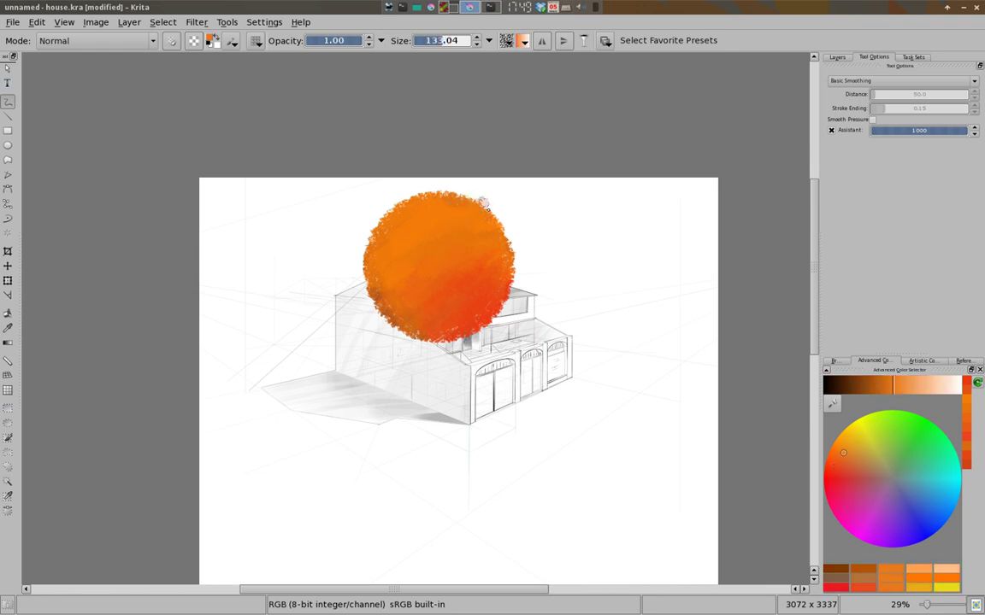
key("e")
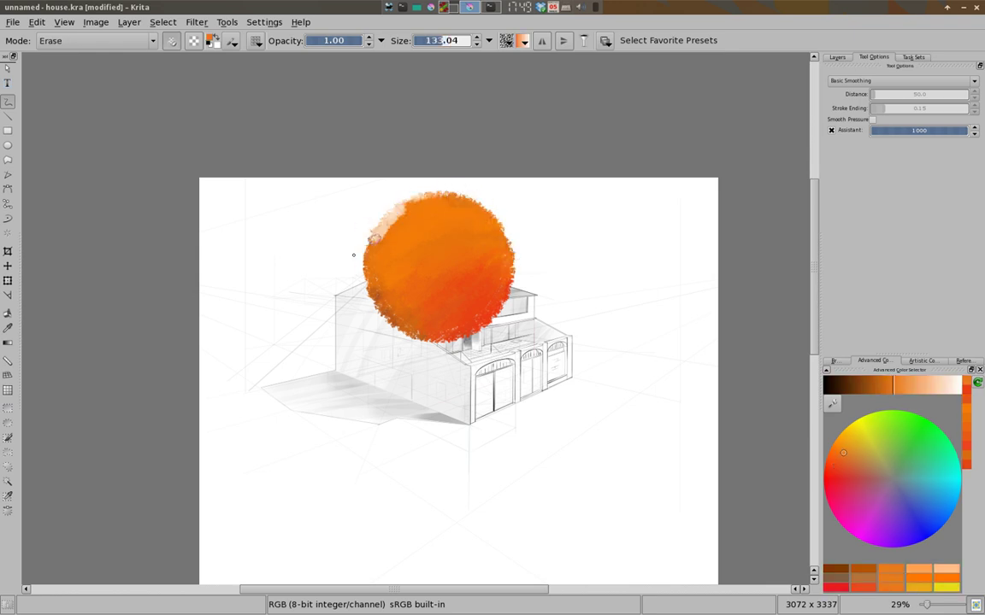
left_click(231, 40)
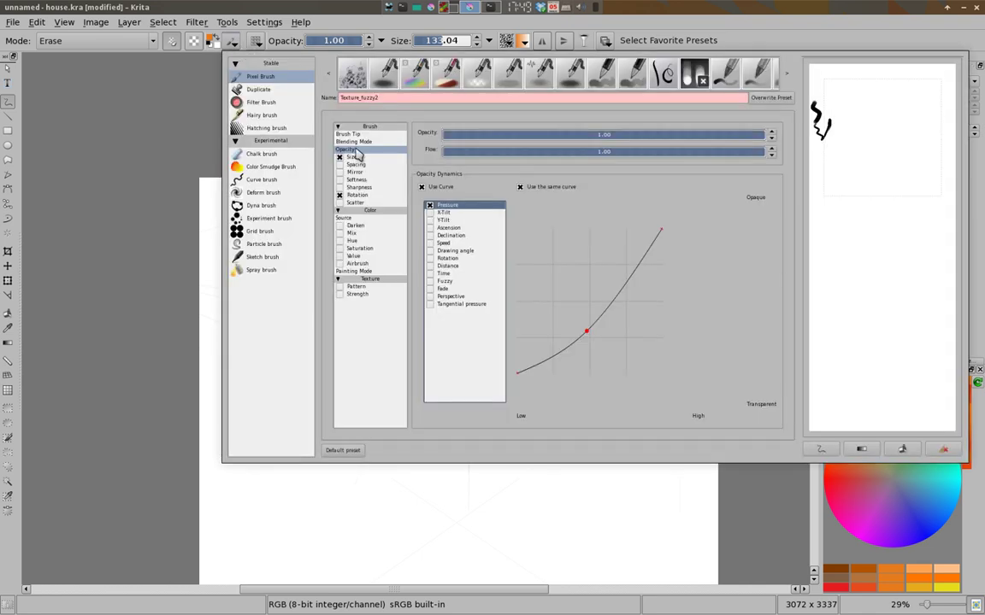
left_click(373, 158)
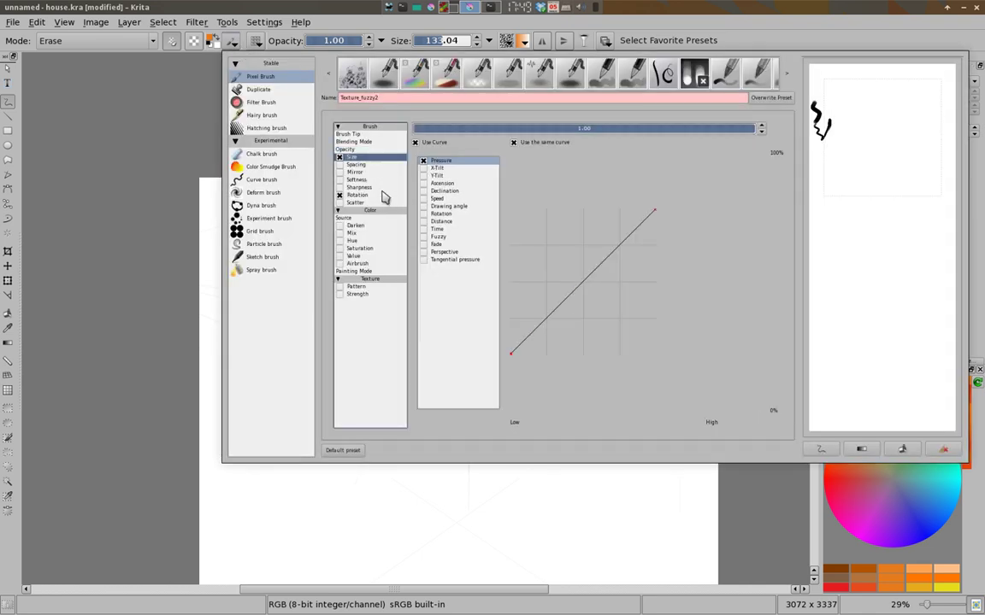
left_click(380, 149)
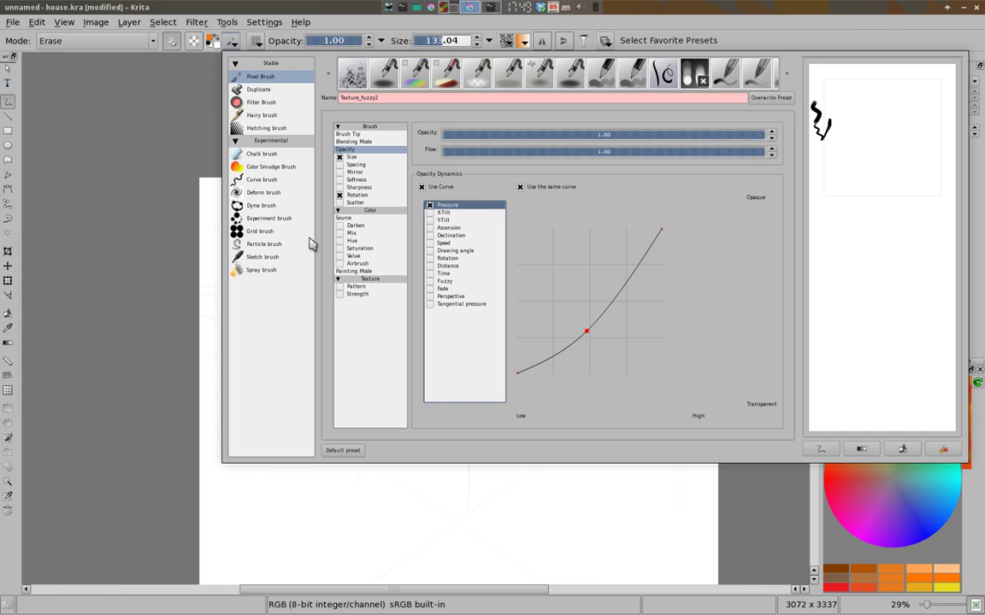
left_click(422, 187)
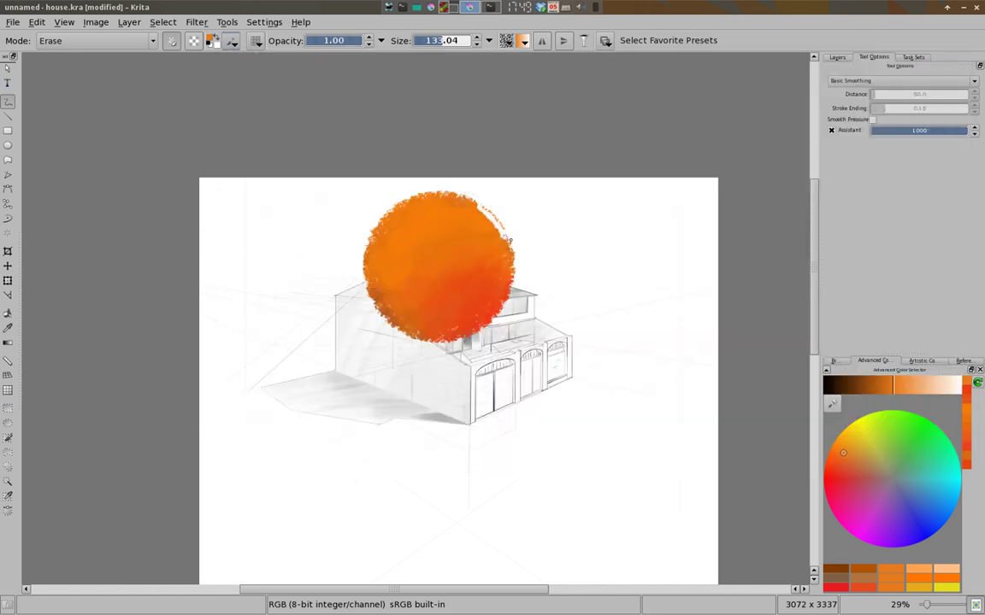
Erase along the sun's right and lower edges, undoing missteps
mouse_move(508, 241)
left_mouse_down("shift")
mouse_move(547, 240)
mouse_move(518, 282)
mouse_move(353, 235)
left_mouse_up("shift")
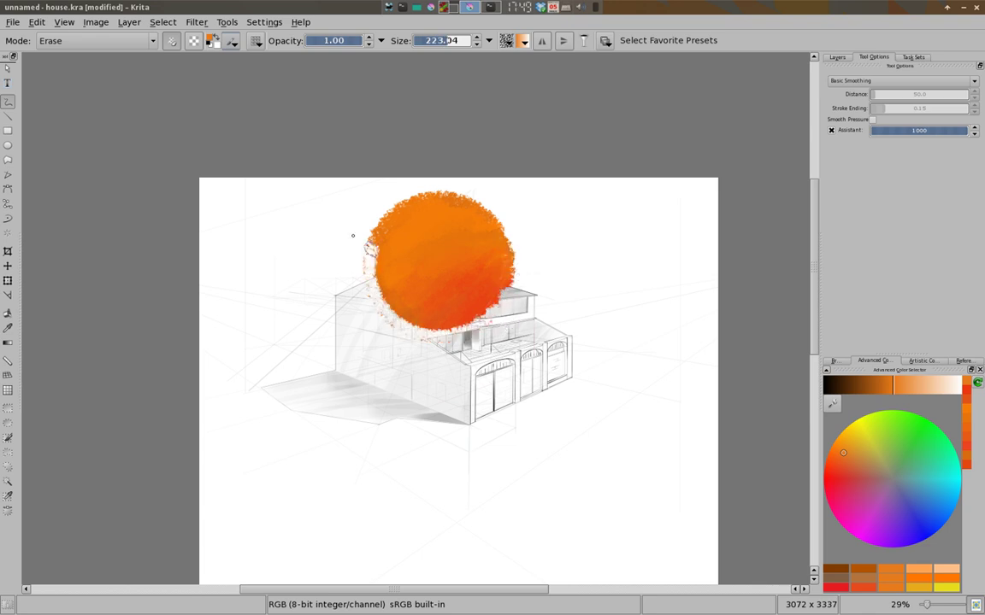
key("ctrl+z")
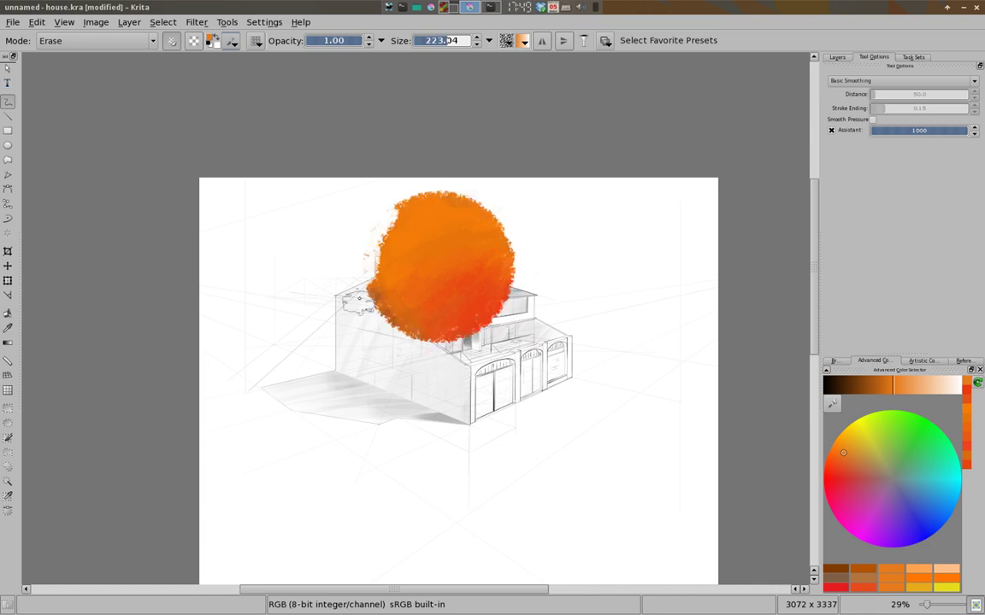
key("ctrl+z")
key("ctrl+shift+z")
key("ctrl+z")
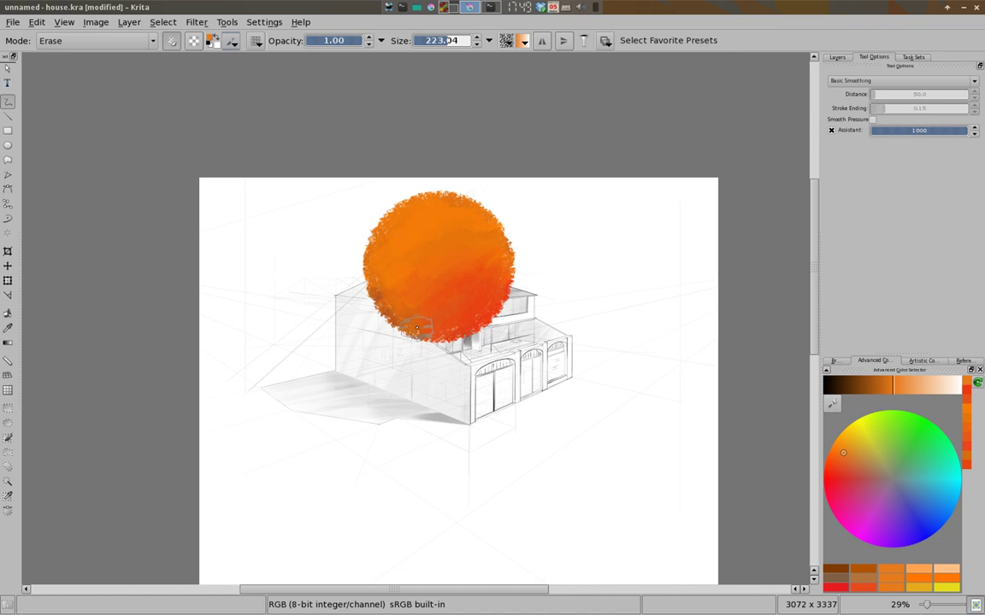
mouse_move(370, 259)
left_mouse_down()
mouse_move(511, 265)
mouse_move(340, 272)
left_mouse_up()
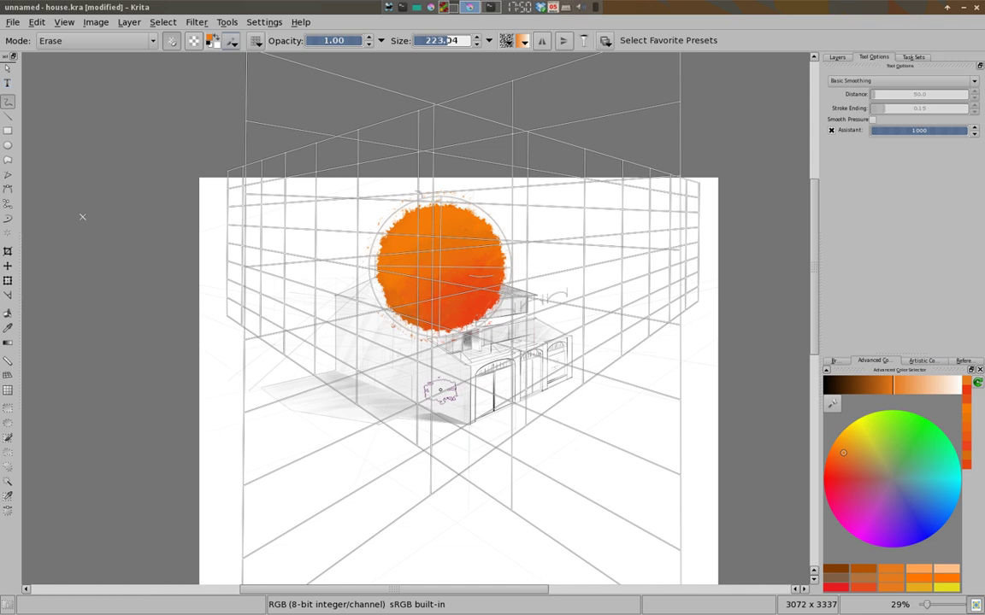
Hide the perspective grid, disable assistant snapping, set brush size about 73, and show Layers
key("ctrl+shift+l")
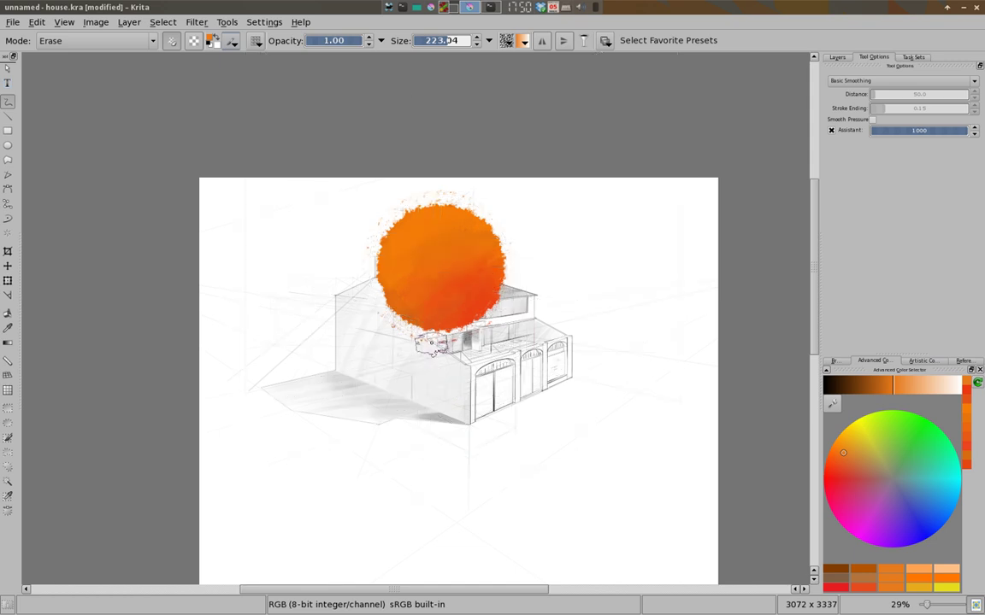
left_click(831, 131)
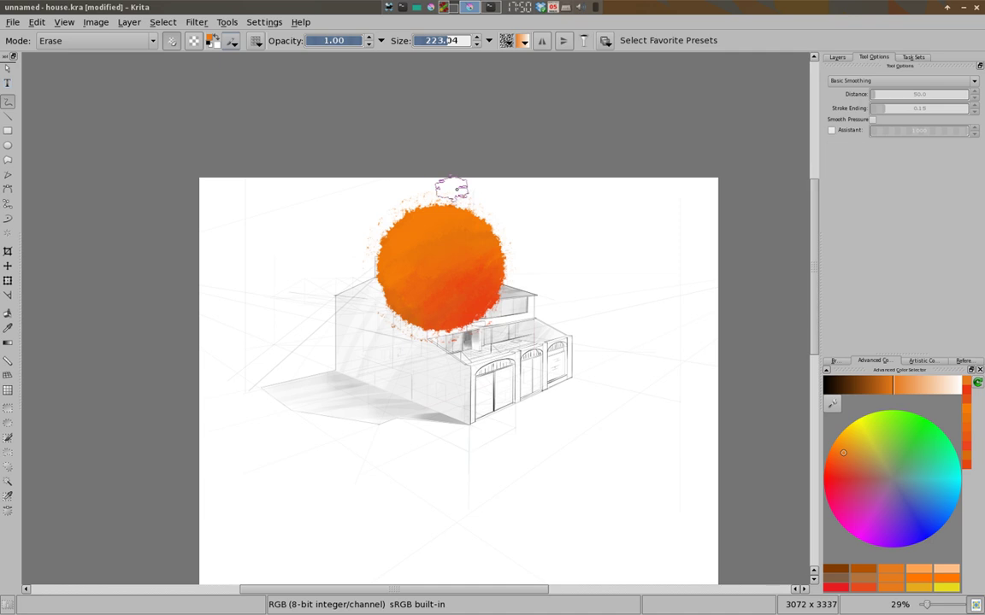
left_click_drag(401, 200, 373, 232, "shift")
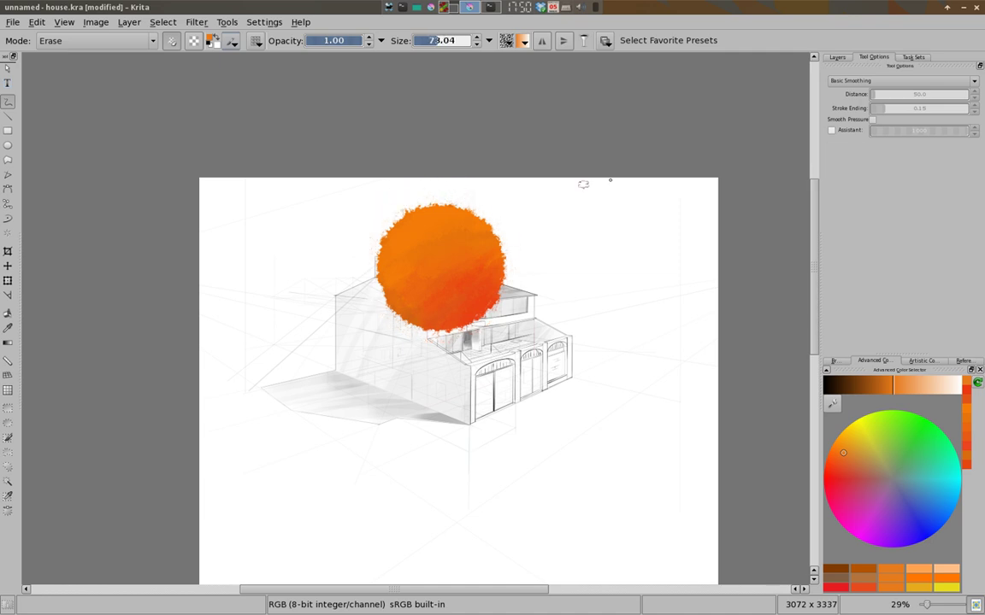
left_click(848, 57)
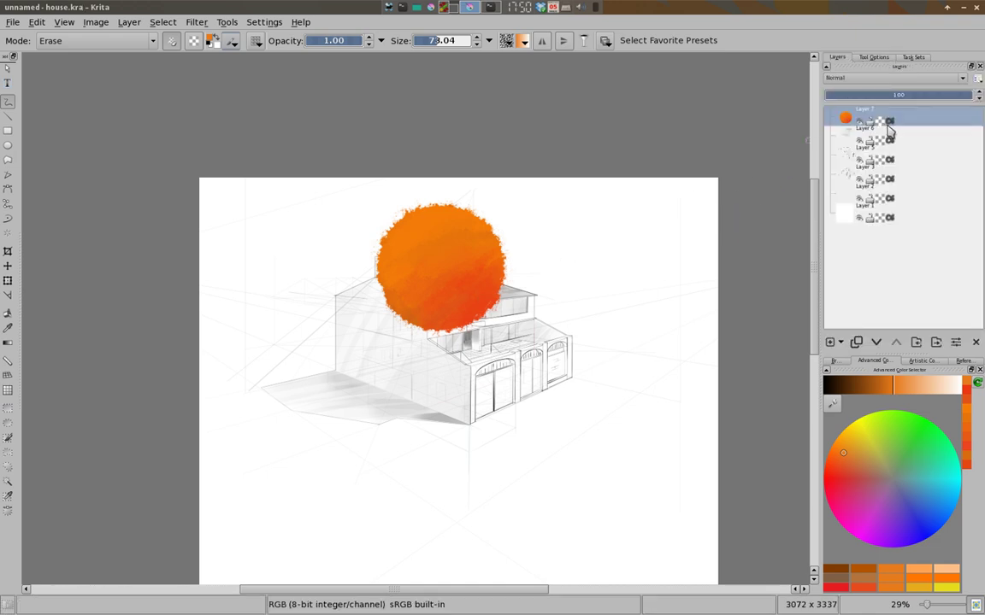
Hide the sun layer and ink the roof block's top edge and the sloped roof edge
left_click(859, 121)
scroll(397, 282, "up", 4)
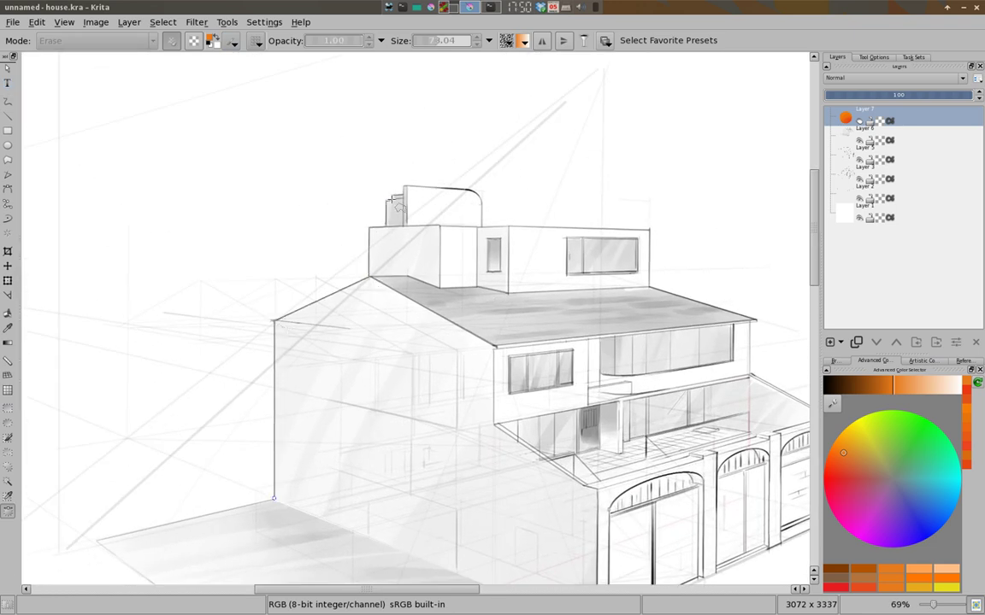
left_click_drag(407, 187, 471, 191)
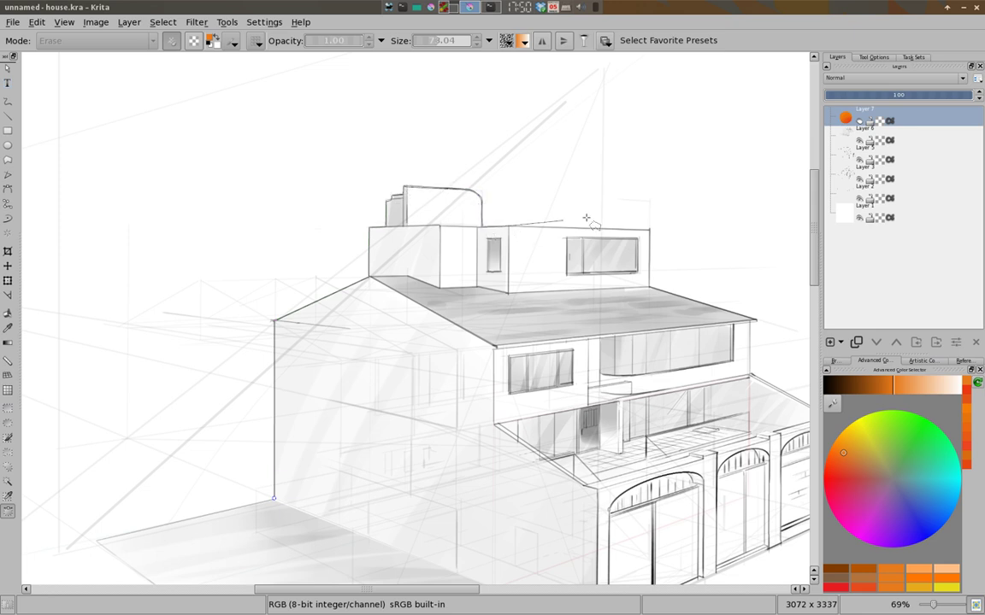
left_click_drag(658, 294, 504, 257)
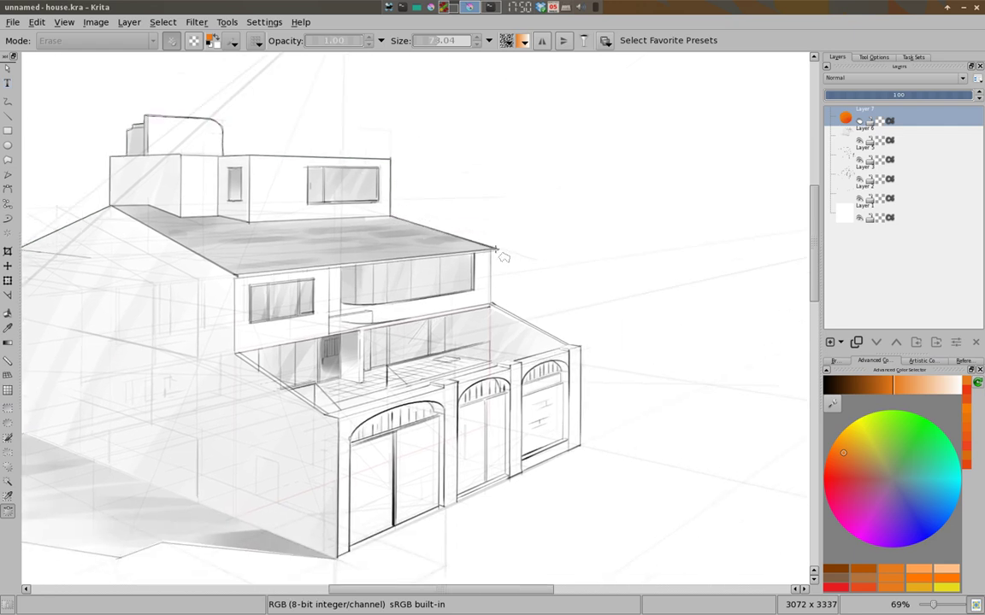
mouse_move(502, 310)
left_mouse_down()
mouse_move(573, 348)
mouse_move(687, 231)
left_mouse_up()
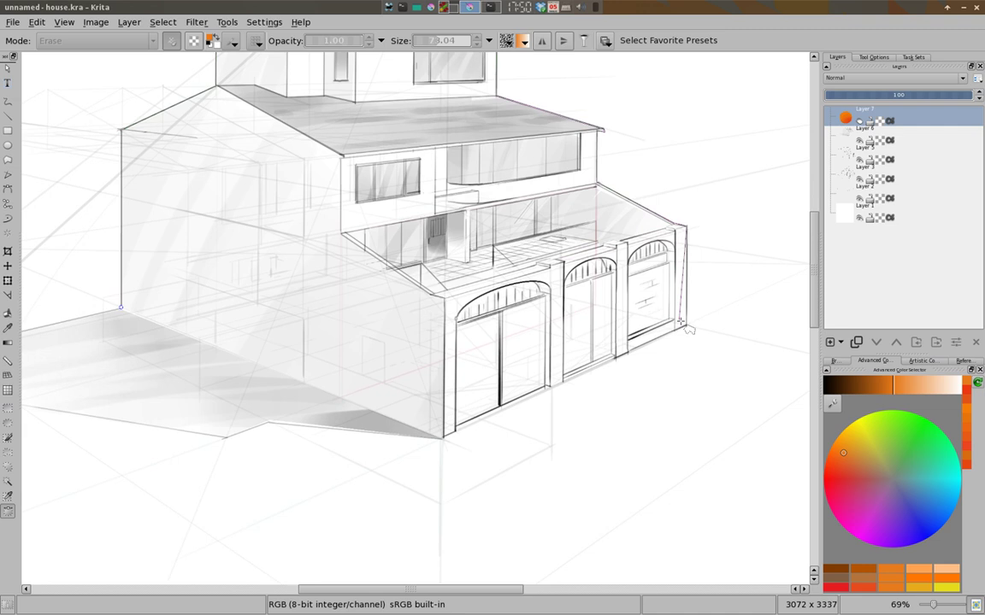
Ink one more lower edge line, then select the house's outer outline from its layer
left_click_drag(264, 440, 517, 400)
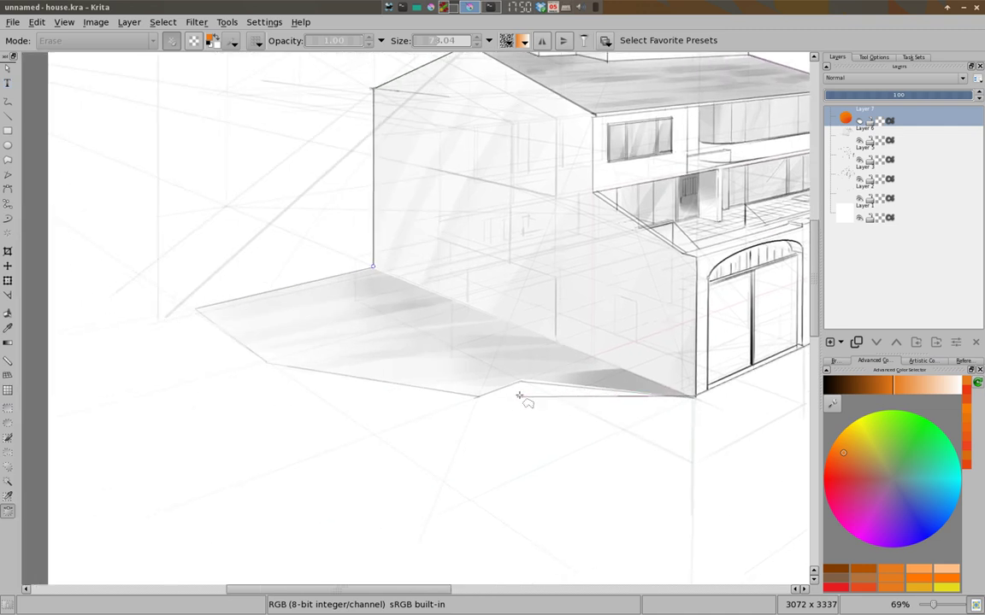
left_click(372, 267)
scroll(501, 285, "down", 4)
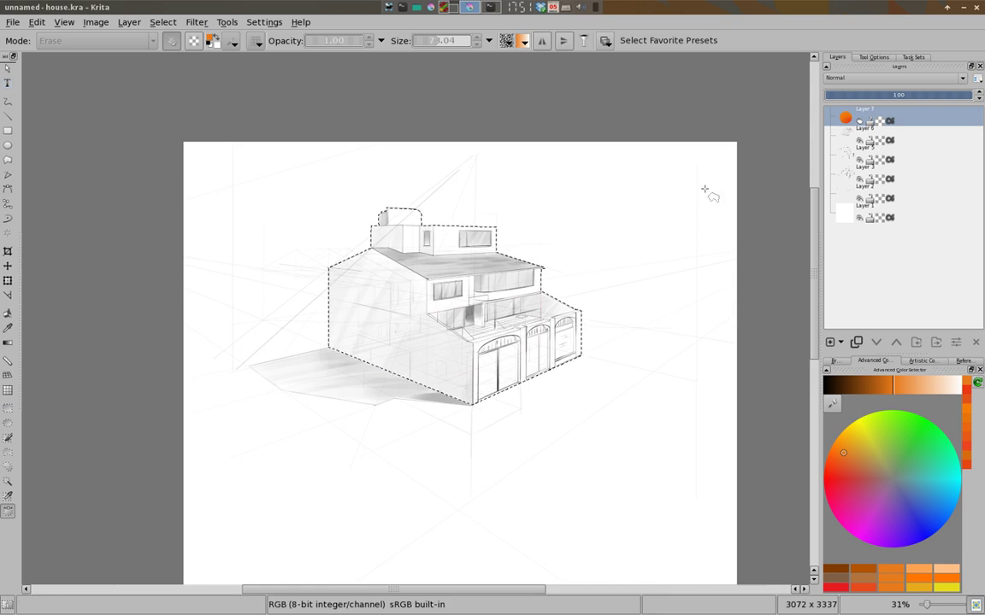
Show the sun layer again and add a Transparency Mask to it from the house selection
left_click(890, 122)
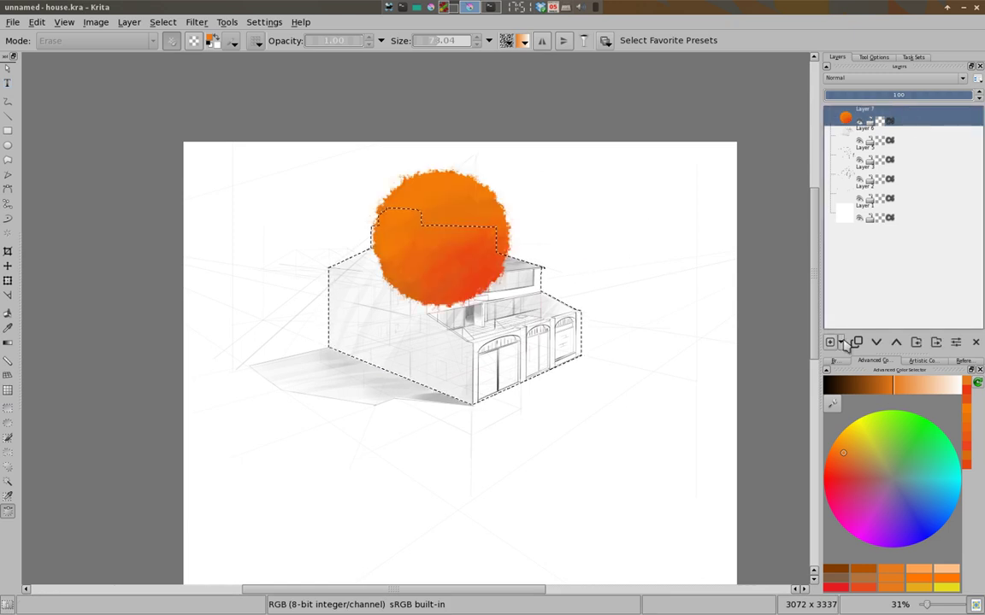
left_click(841, 342)
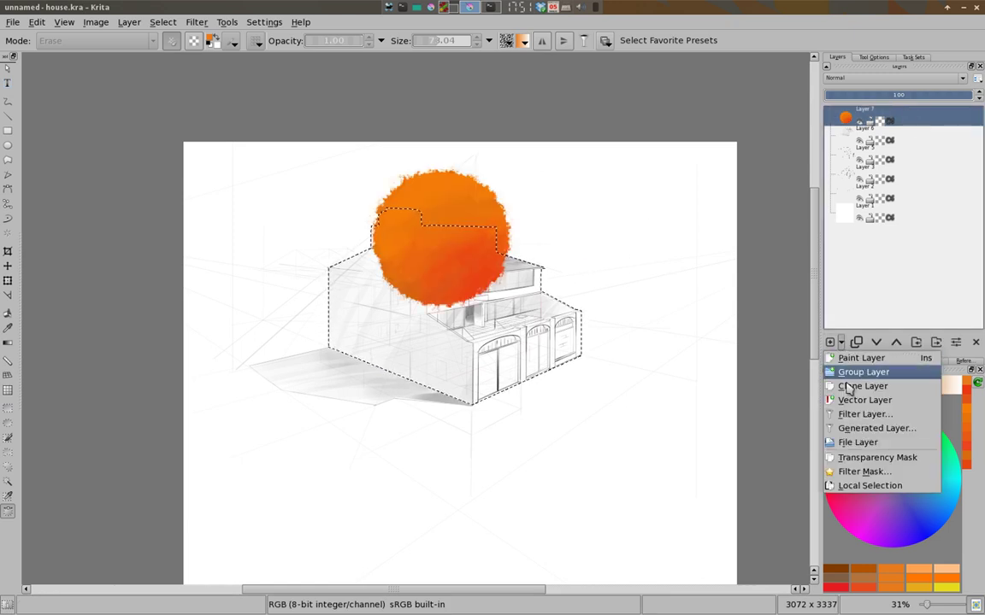
left_click(866, 460)
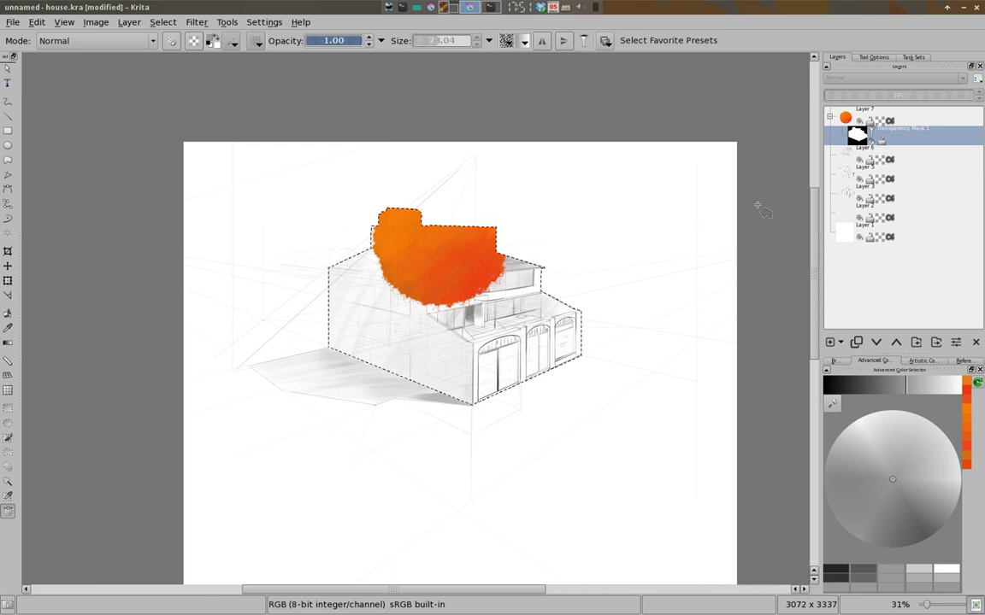
key("ctrl+z")
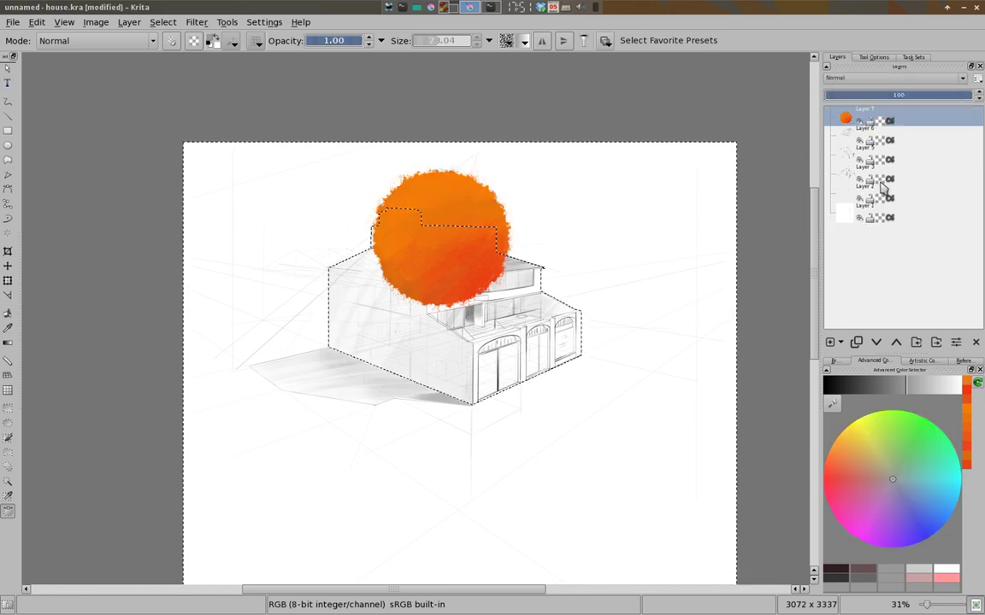
left_click(840, 342)
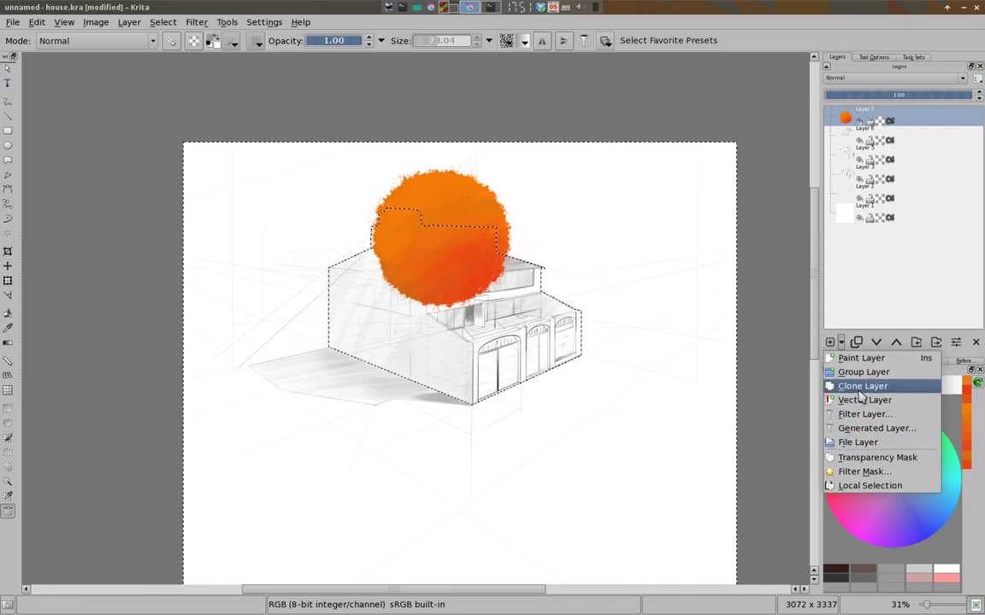
left_click(860, 457)
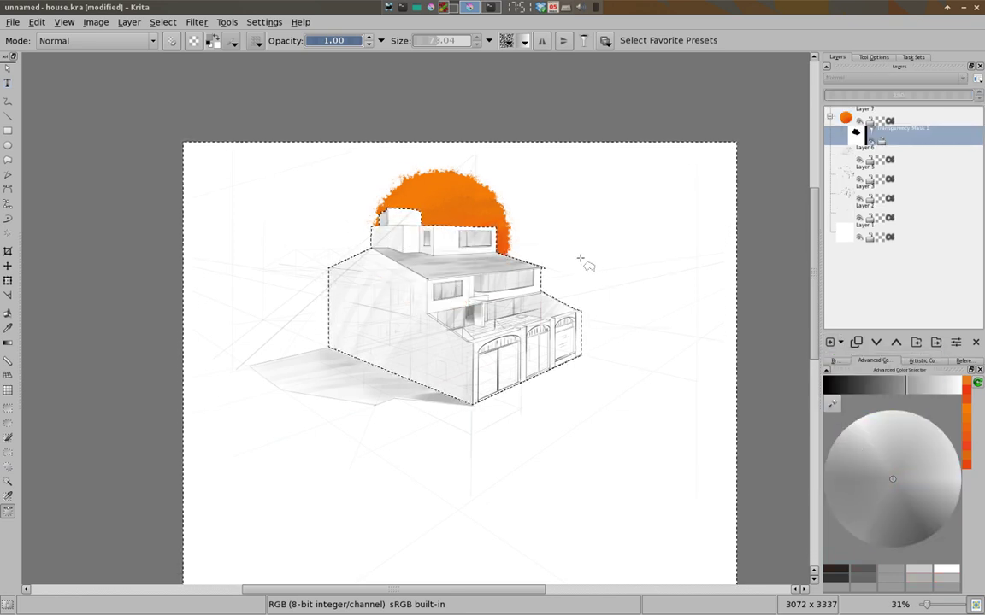
Switch between the sun layer and its mask, ending with the sun layer active
left_click(911, 122)
key("t")
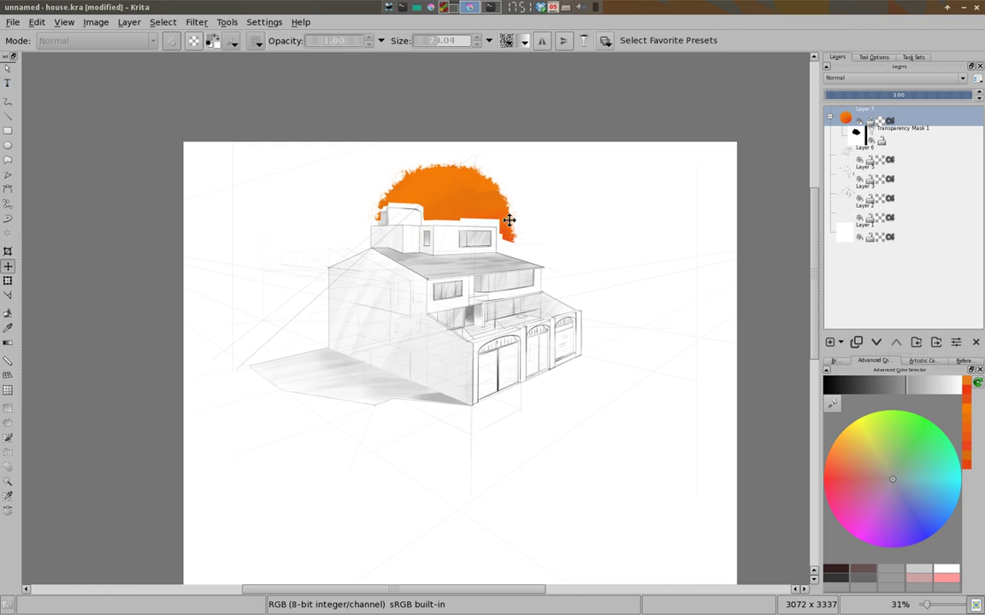
left_click(874, 139)
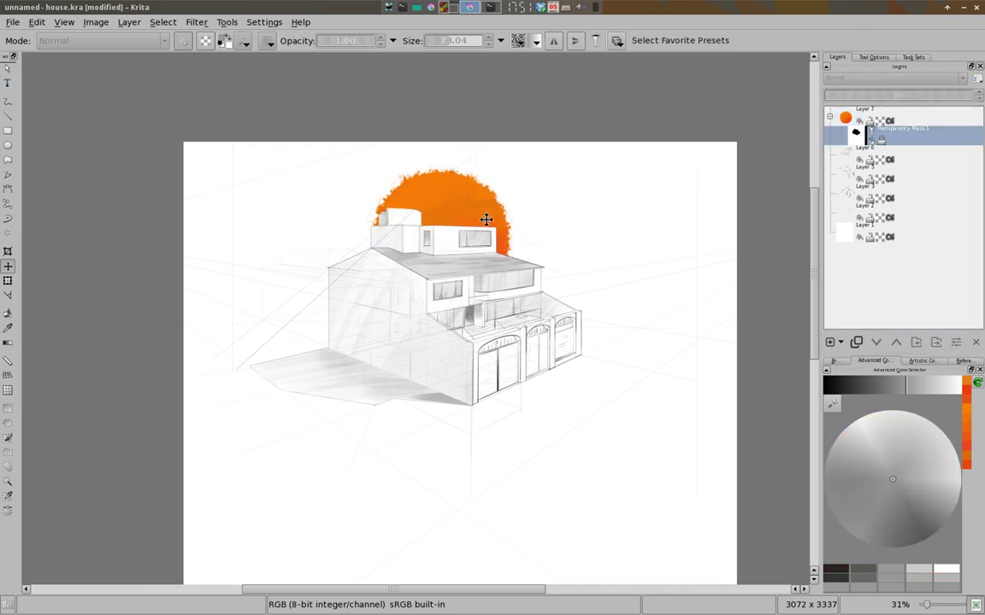
left_click(941, 120)
Try nudging and enlarging the sun with a transform, then undo the enlargement
key("ctrl+t")
left_click_drag(452, 219, 451, 231)
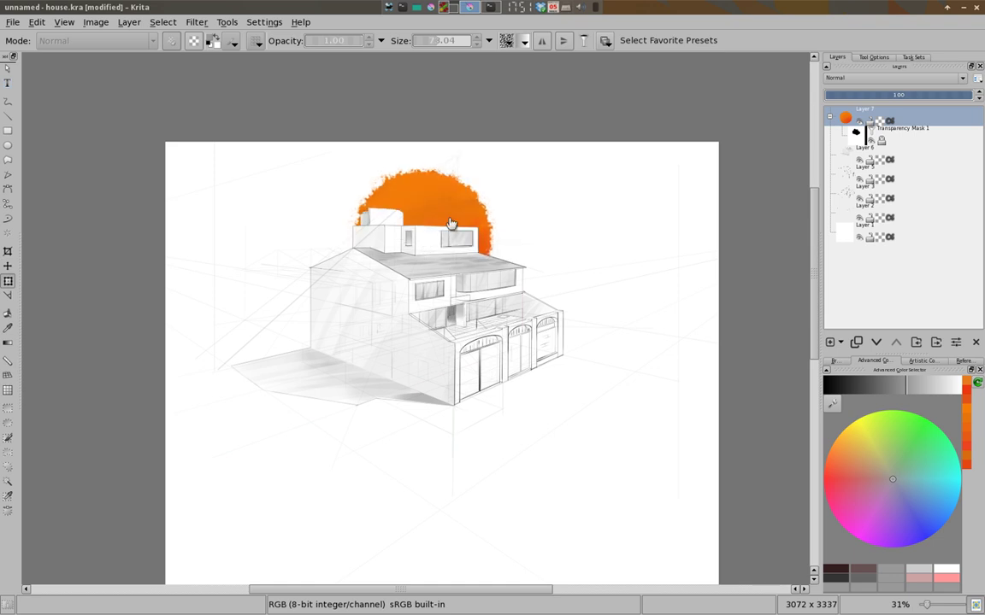
left_click_drag(510, 258, 641, 340)
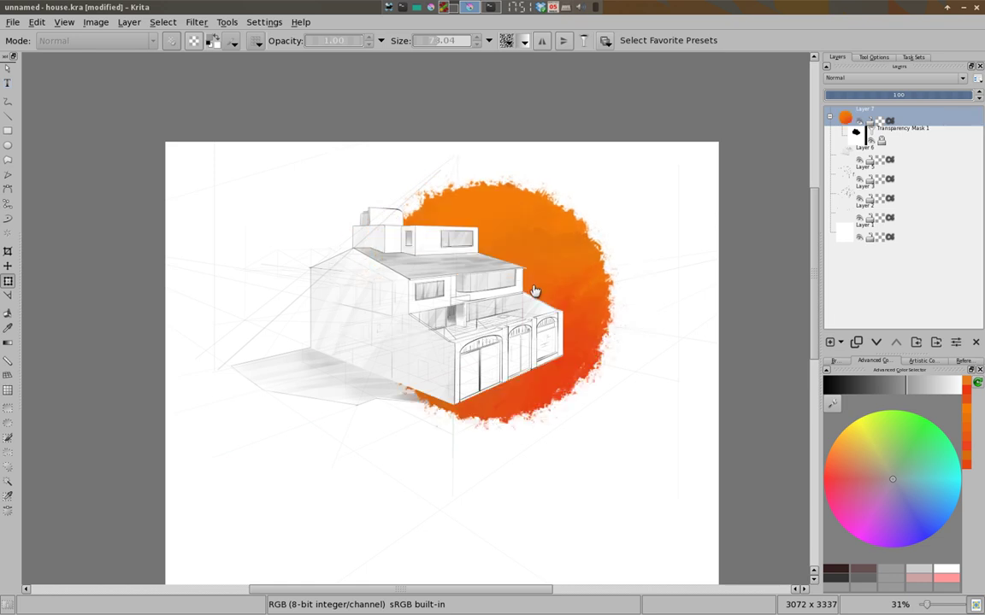
key("ctrl+z")
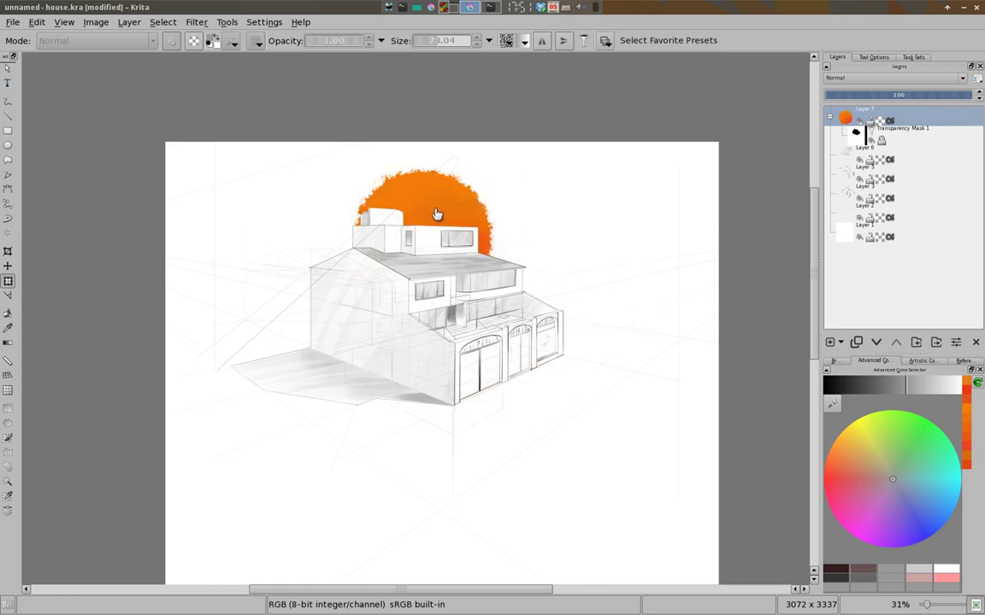
key("t")
Enlarge the sun and move it up behind the upper-right of the roof, applying the transform
key("ctrl+t")
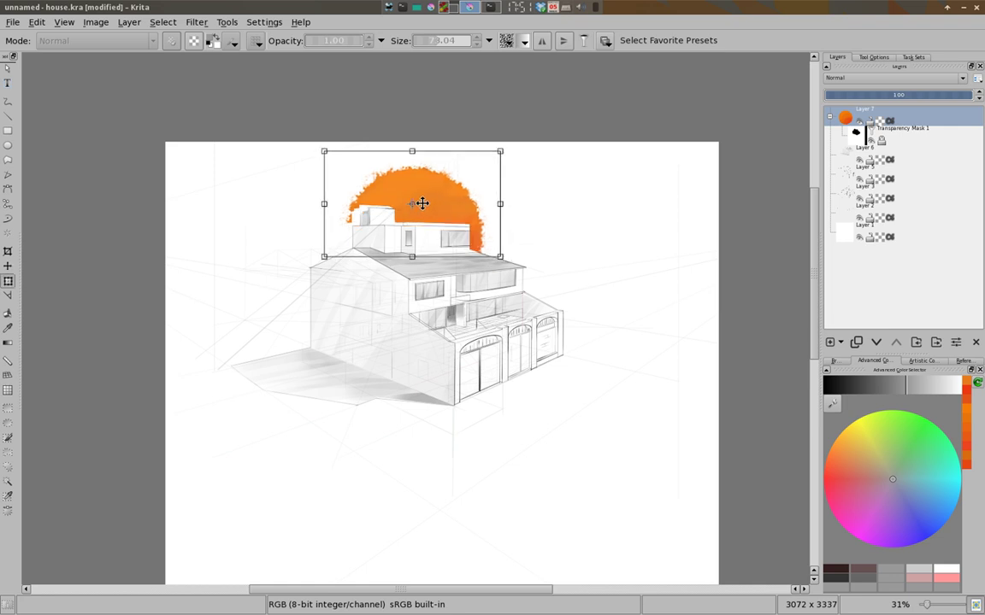
left_click_drag(437, 211, 399, 199)
left_click_drag(476, 253, 516, 272)
mouse_move(465, 231)
left_mouse_down()
mouse_move(476, 203)
mouse_move(527, 200)
mouse_move(510, 200)
left_mouse_up()
left_click_drag(582, 120, 558, 137)
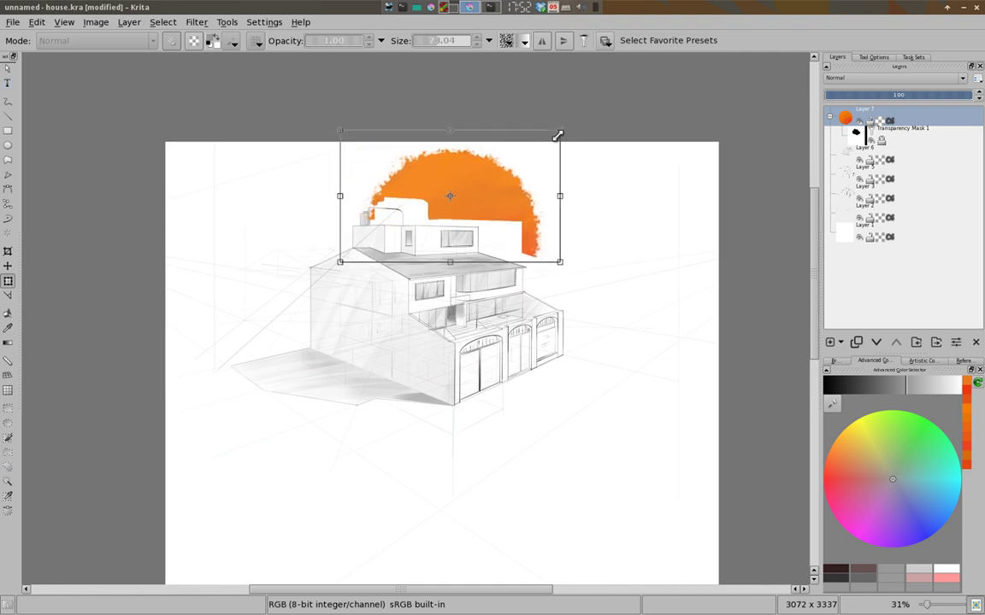
key("Return")
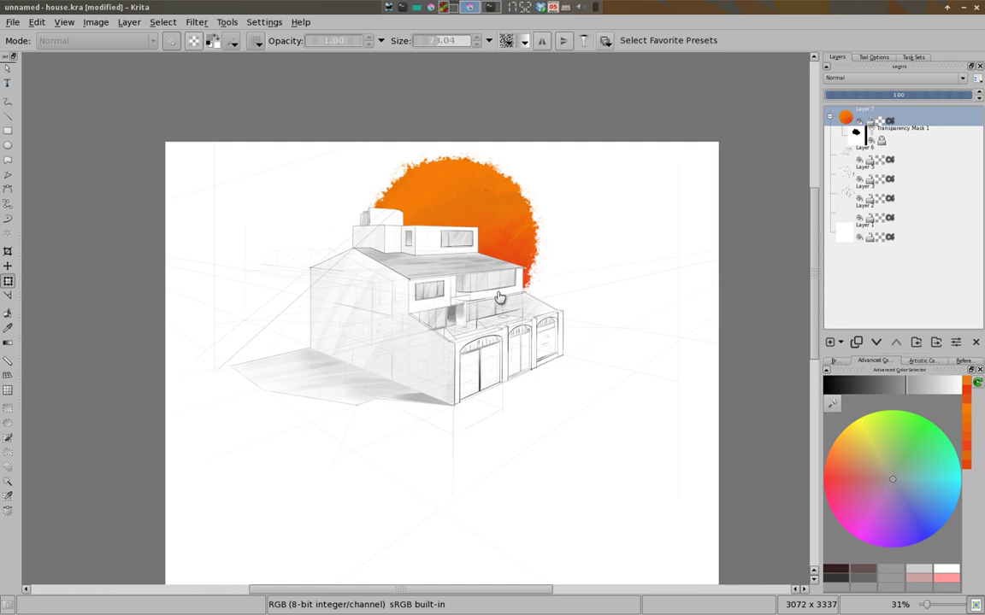
Zoom out and shift the sun slightly left behind the house
key("ctrl+minus")
key("ctrl+minus")
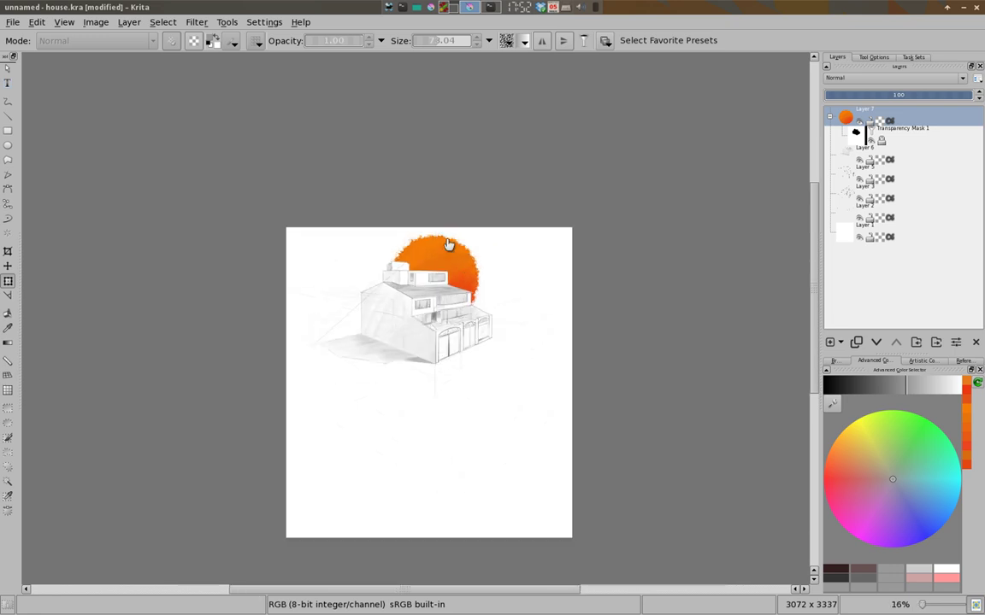
mouse_move(443, 257)
left_mouse_down()
mouse_move(409, 236)
mouse_move(459, 260)
left_mouse_up()
key("Return")
scroll(510, 274, "down", 2)
scroll(499, 273, "up", 3)
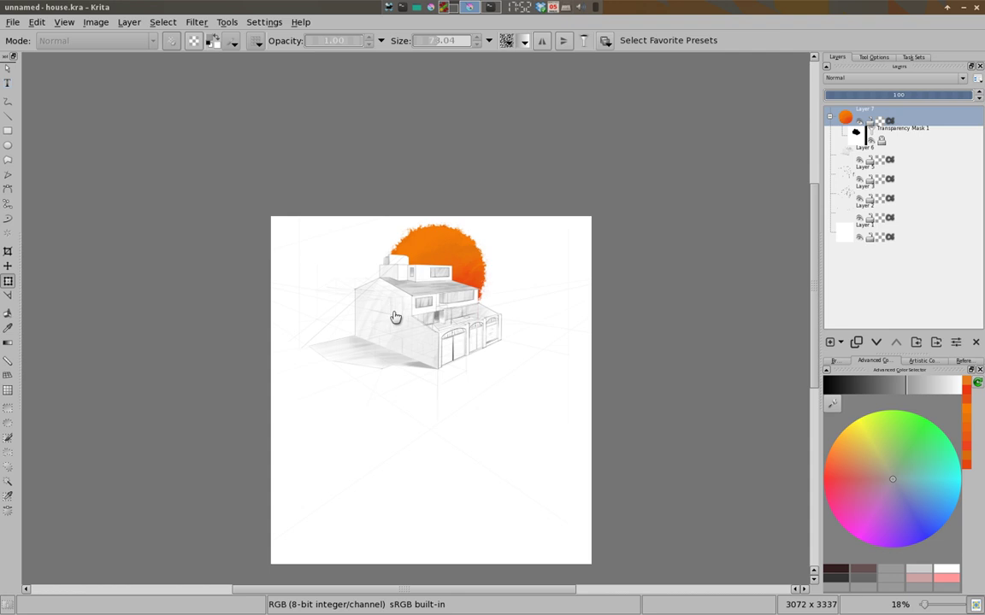
Save a new version house_001 and mark a landscape crop area around the house and sun
key("ctrl+alt+s")
left_click(8, 251)
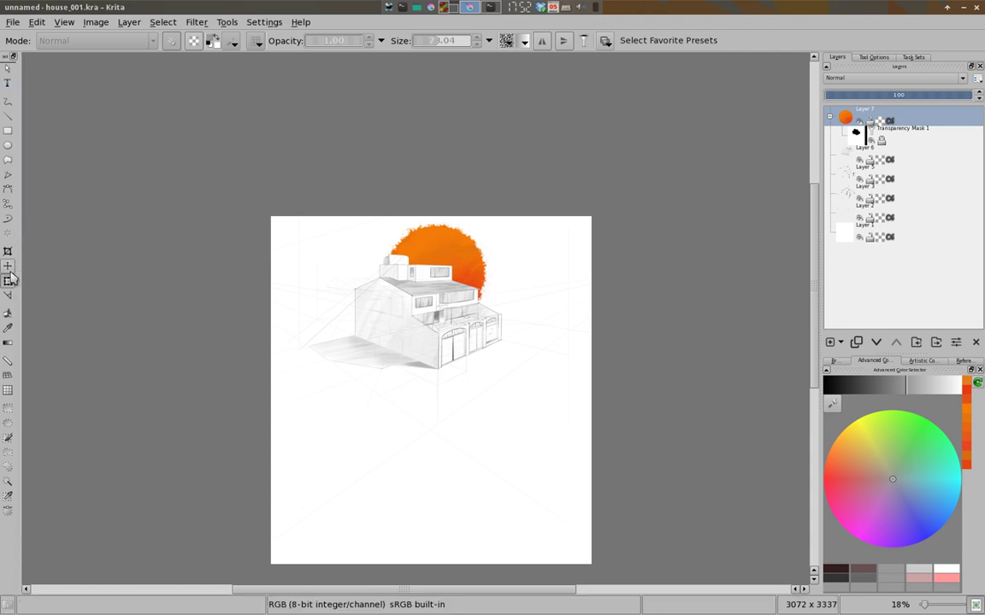
left_click_drag(287, 209, 559, 388)
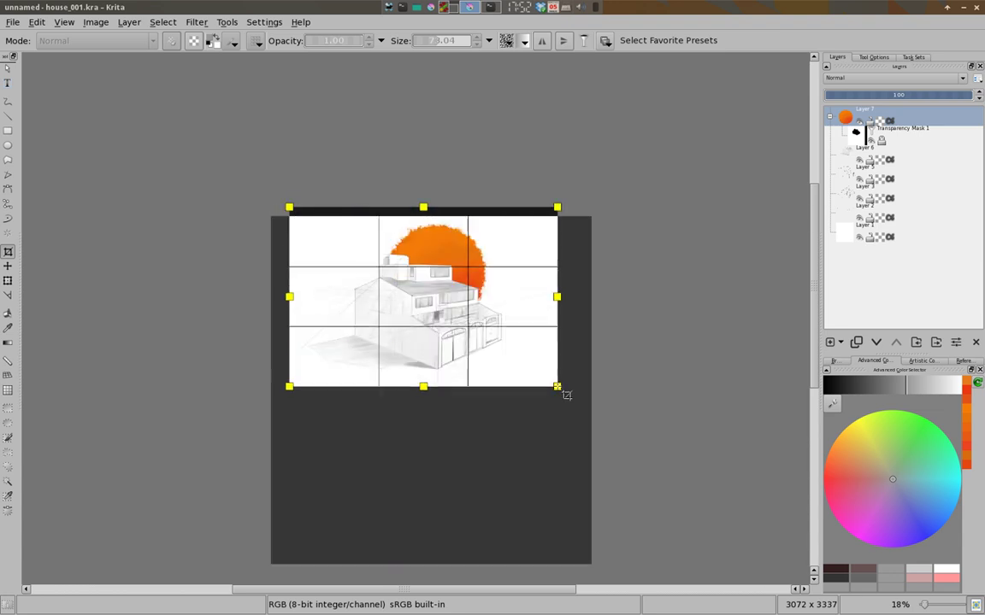
left_click(548, 394)
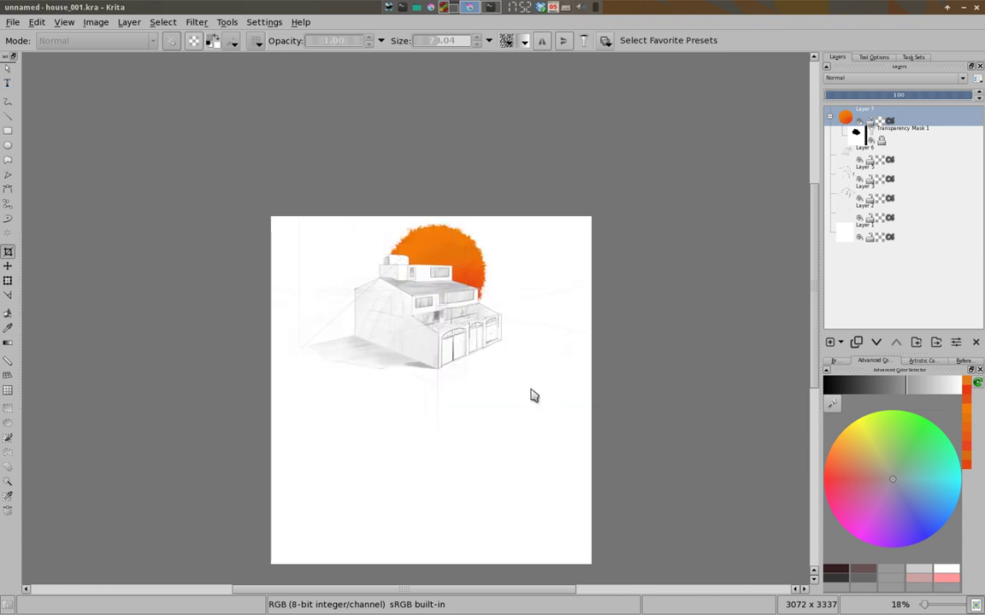
left_click_drag(281, 202, 543, 385)
Set the crop aspect ratio to 1.69 in Tool Options
left_click(873, 56)
double_click(950, 130)
type("1.6")
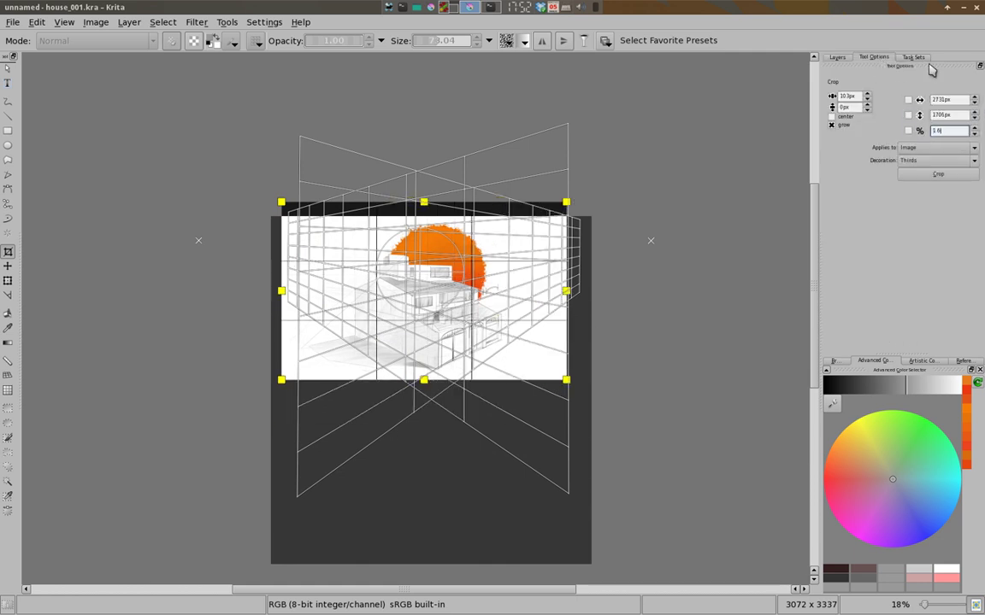
key("Return")
left_click_drag(515, 284, 523, 294)
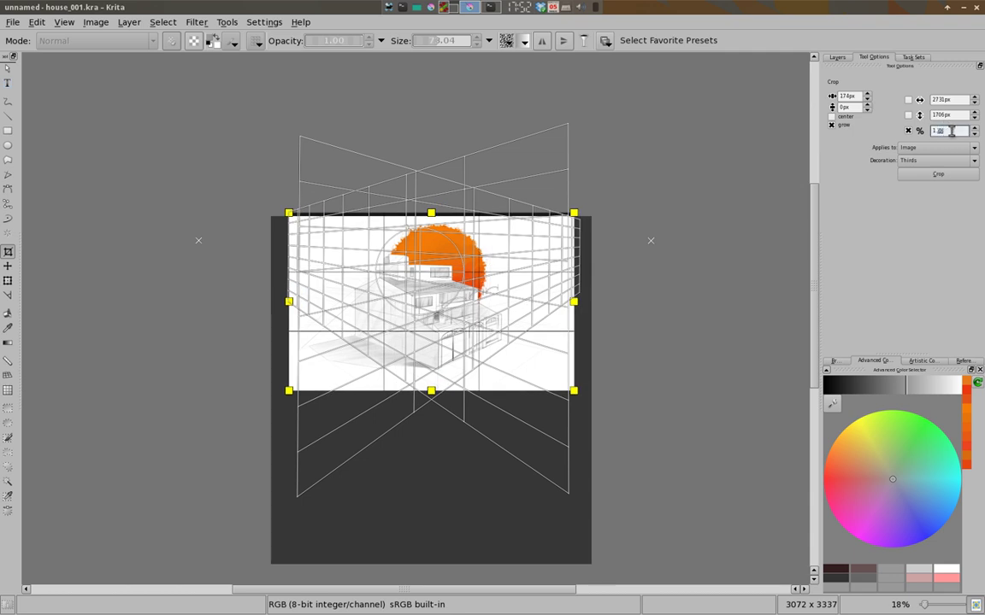
type("1.69")
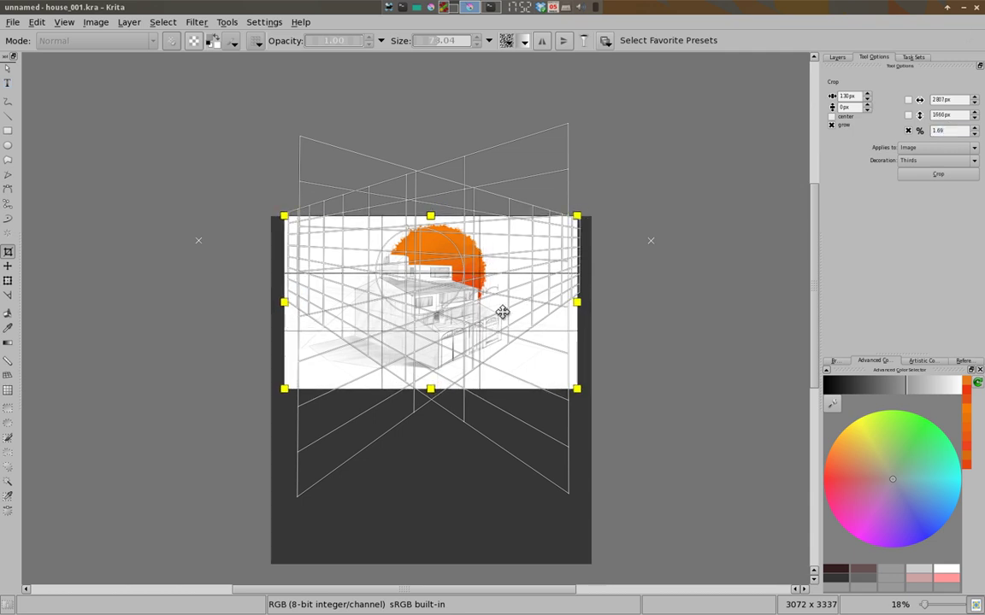
Adjust the crop frame and apply the 2807 × 1661 crop
left_click_drag(578, 217, 549, 254)
left_click_drag(503, 304, 532, 281)
mouse_move(561, 369)
left_mouse_down()
mouse_move(581, 384)
mouse_move(538, 336)
left_mouse_up()
mouse_move(444, 368)
left_mouse_down()
mouse_move(438, 386)
mouse_move(460, 362)
mouse_move(444, 362)
left_mouse_up()
key("Return")
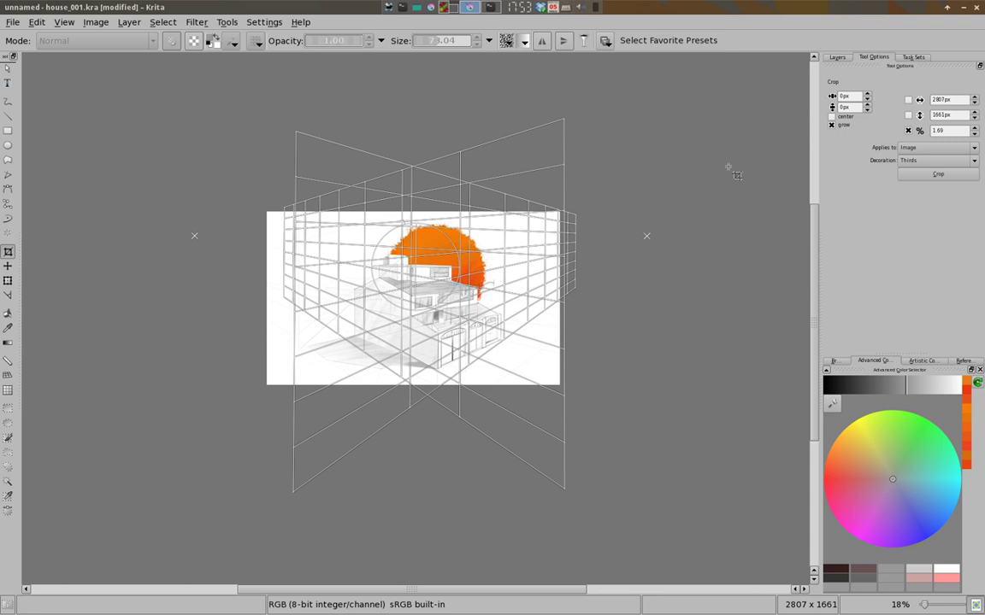
key("ctrl+plus")
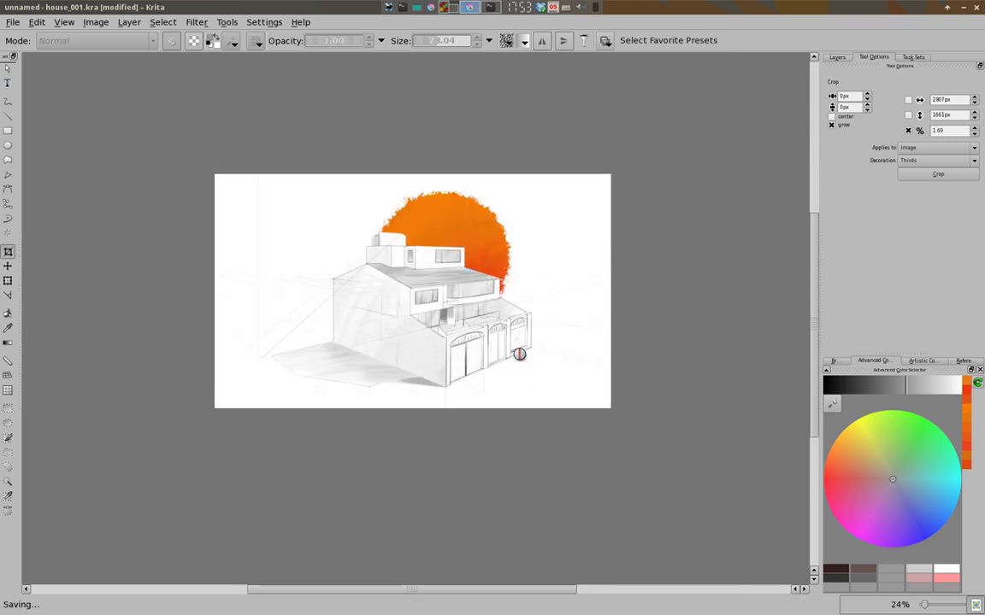